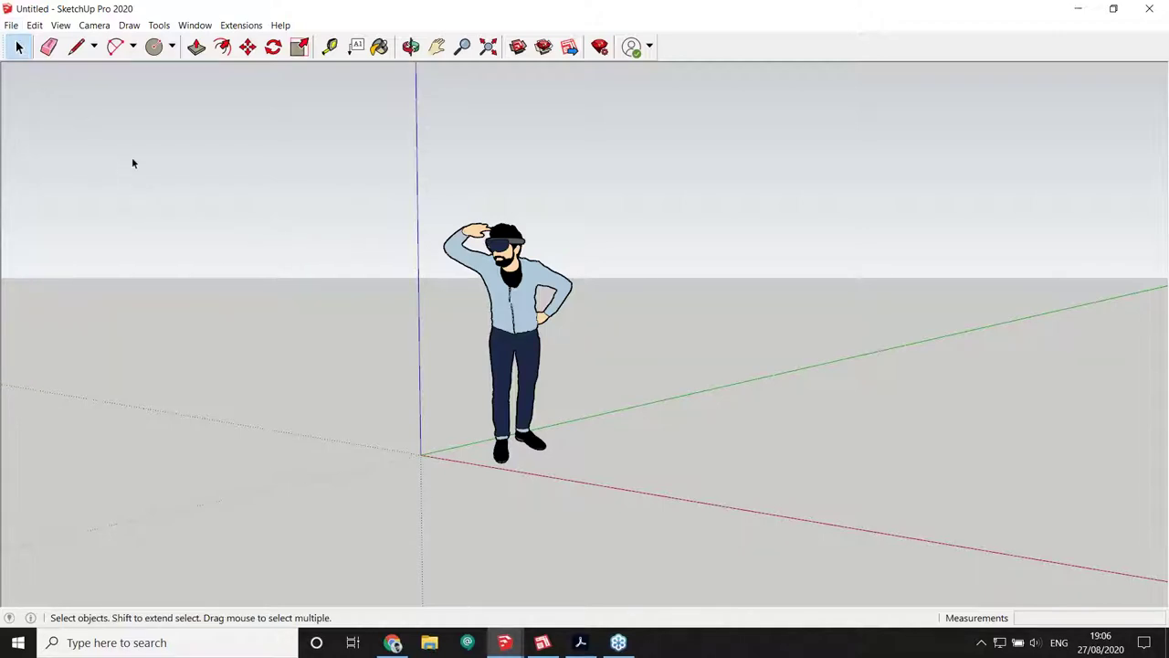
Show the Location toolbar and begin adding a geo-location to the untitled model
click(11, 26)
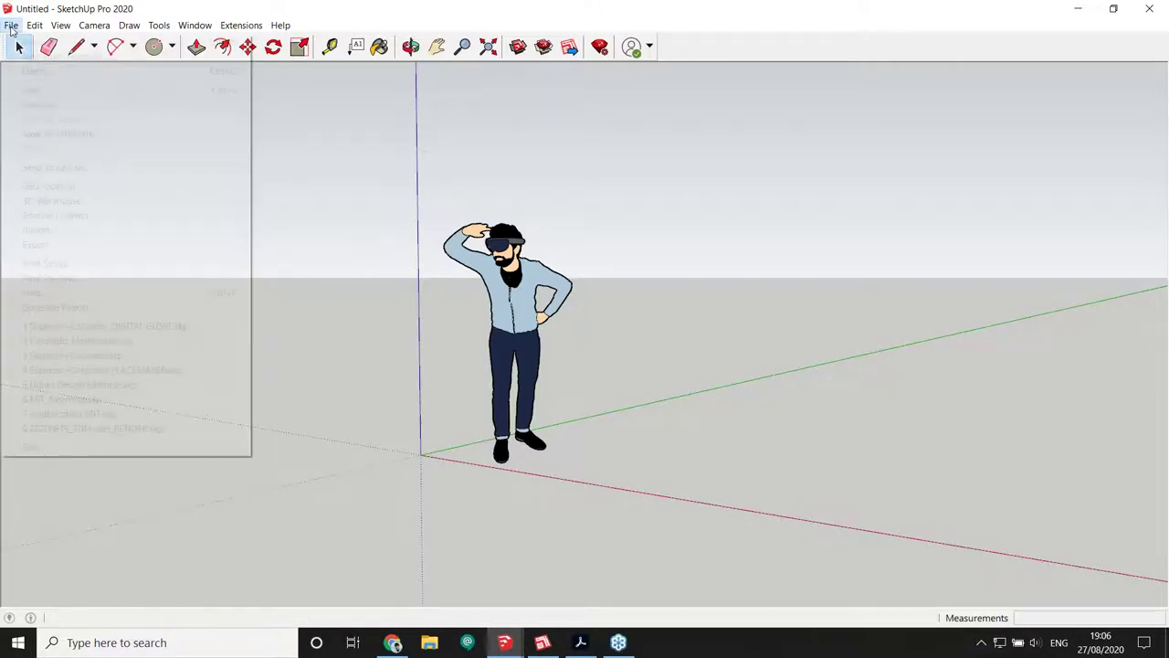
mouse_move(109, 194)
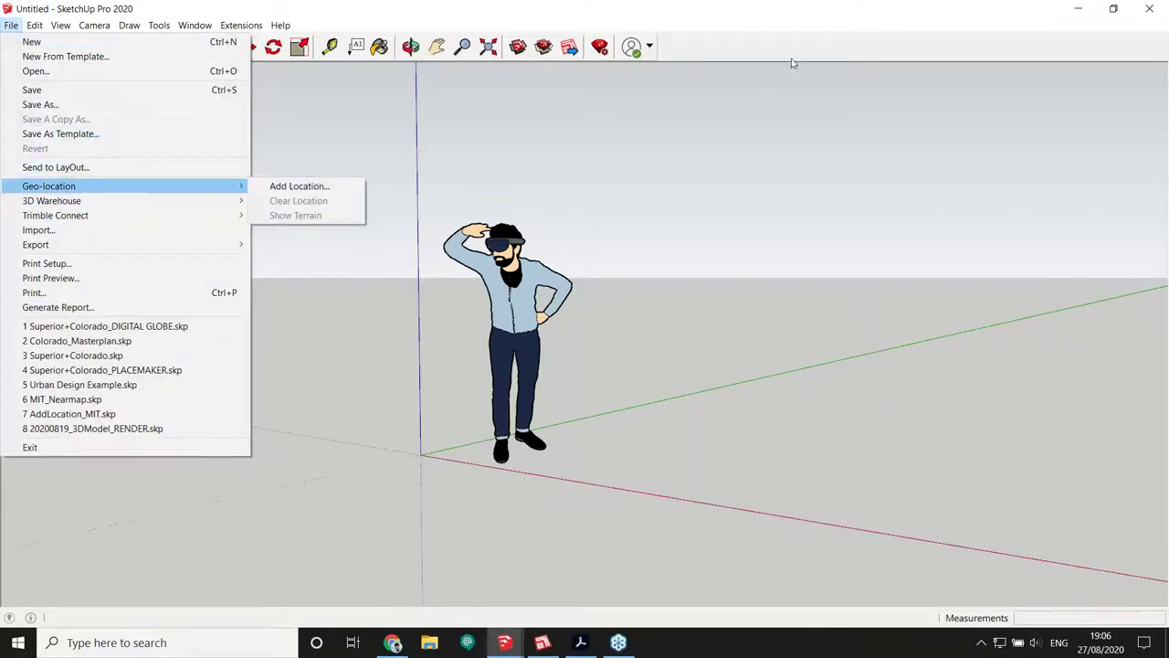
right_click(751, 51)
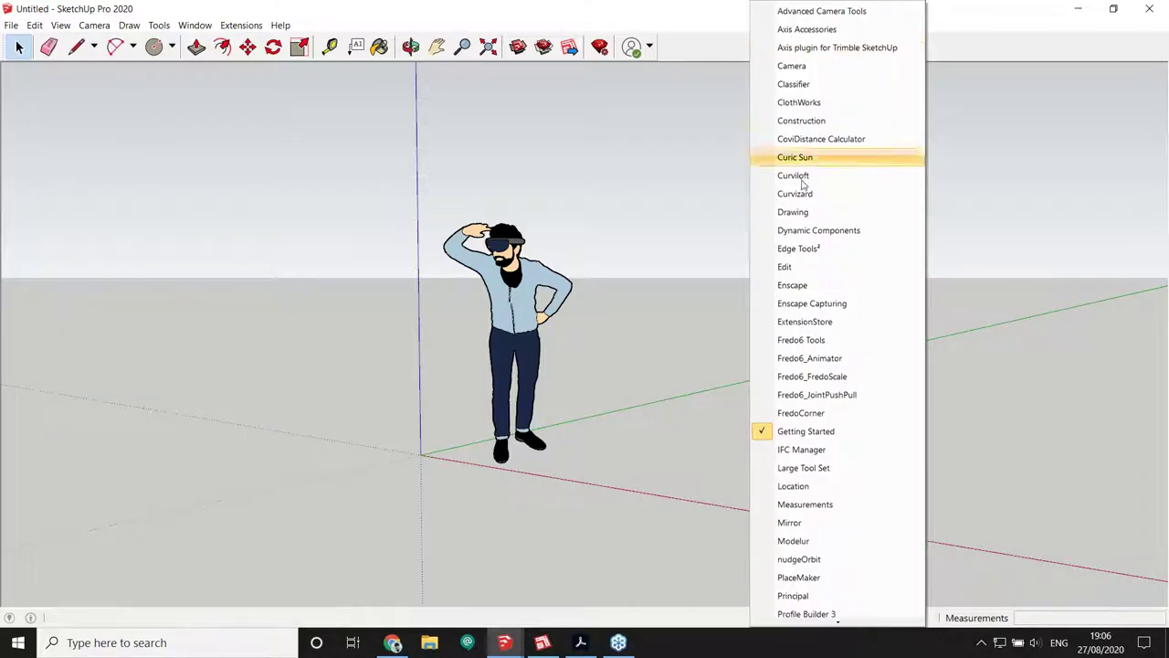
click(828, 489)
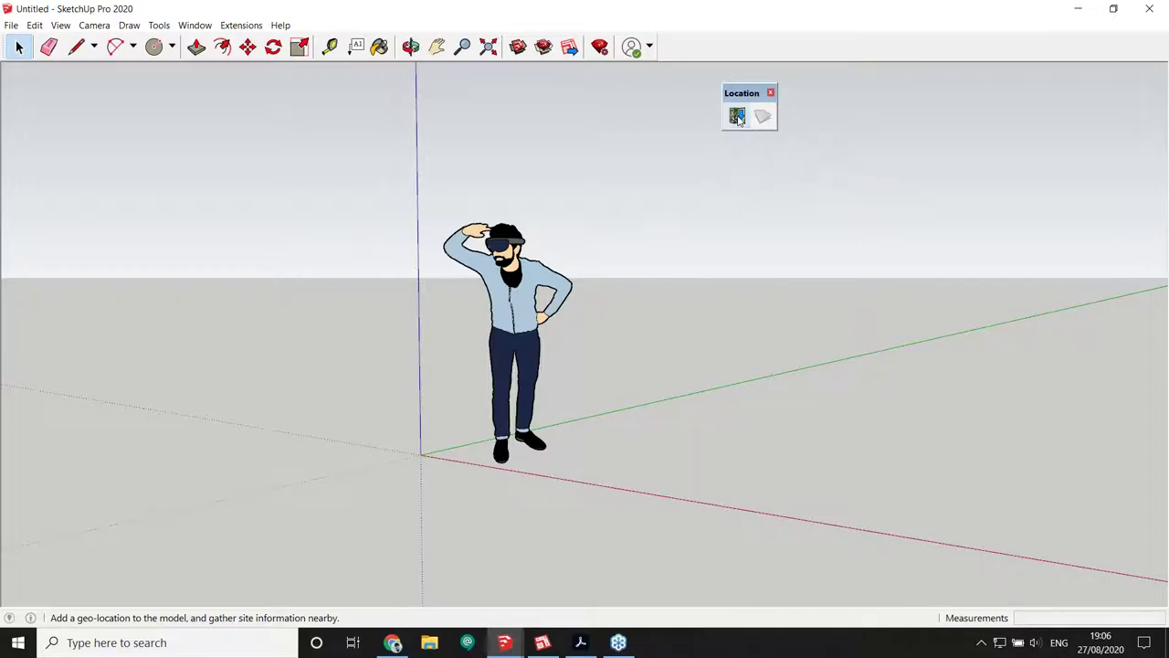
click(738, 115)
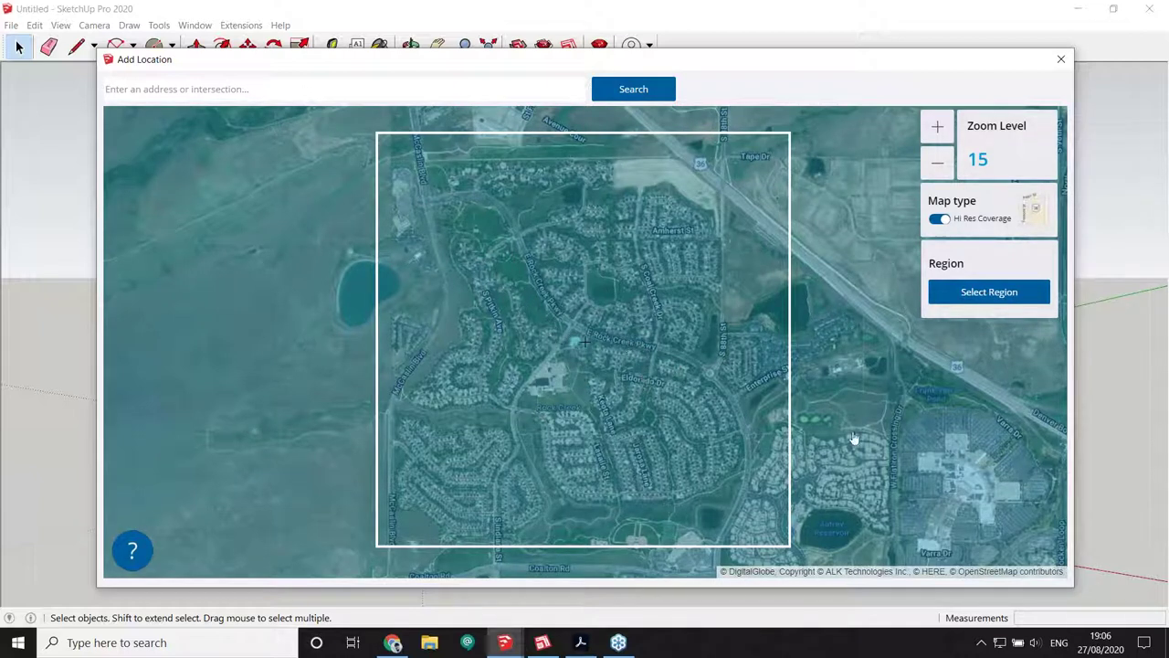
Start selecting a region on the location map and choose Nearmap as the imagery provider
click(964, 302)
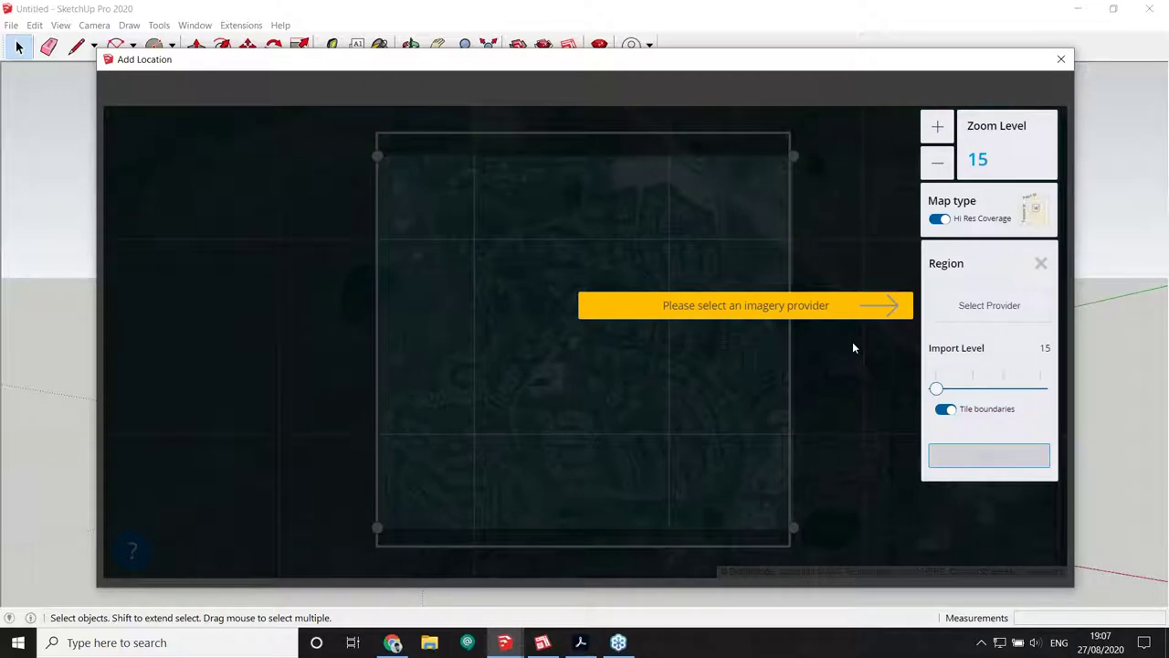
click(993, 310)
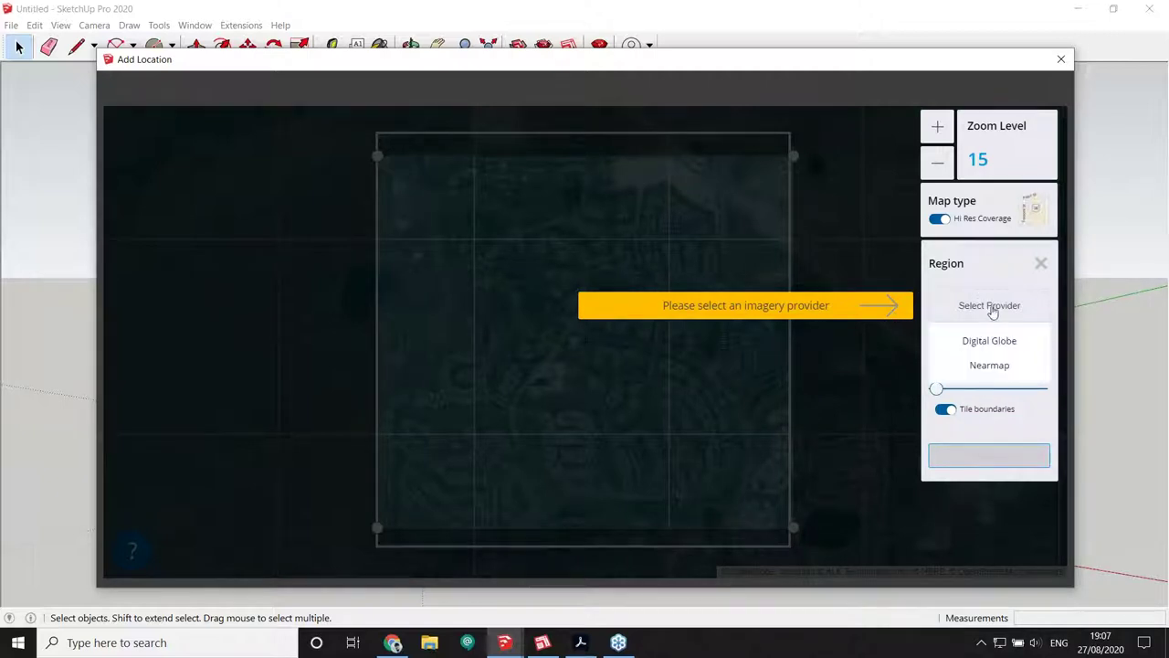
click(991, 369)
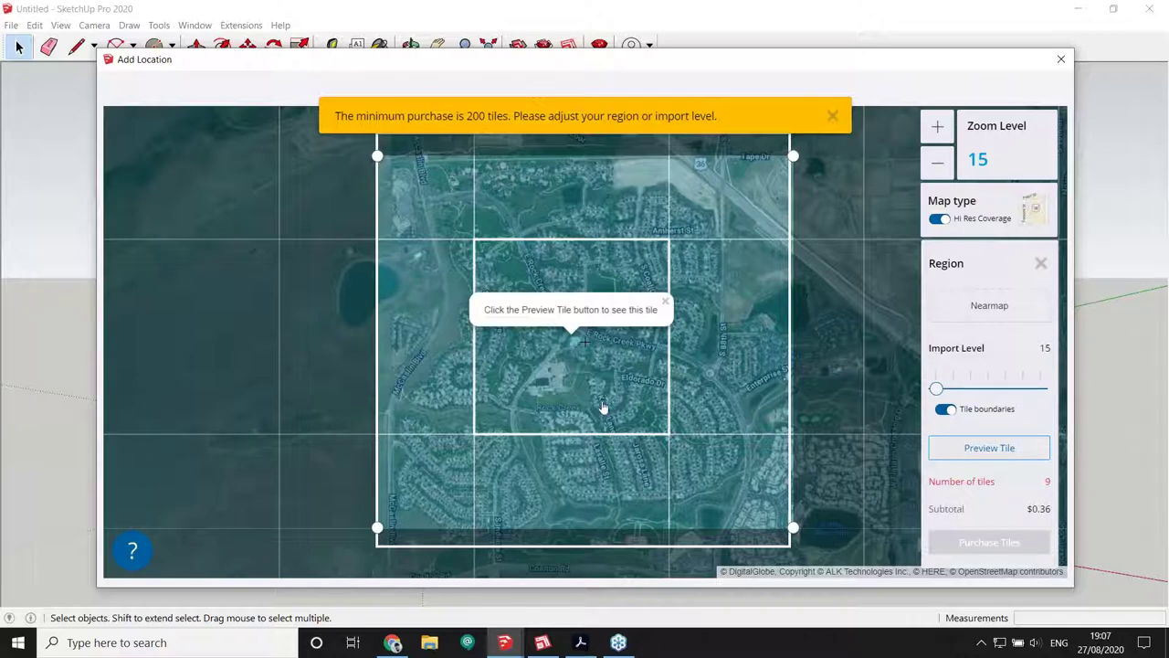
Examine the high-resolution imagery coverage across Colorado and the neighbouring states on the location map
scroll(594, 408, down, 3)
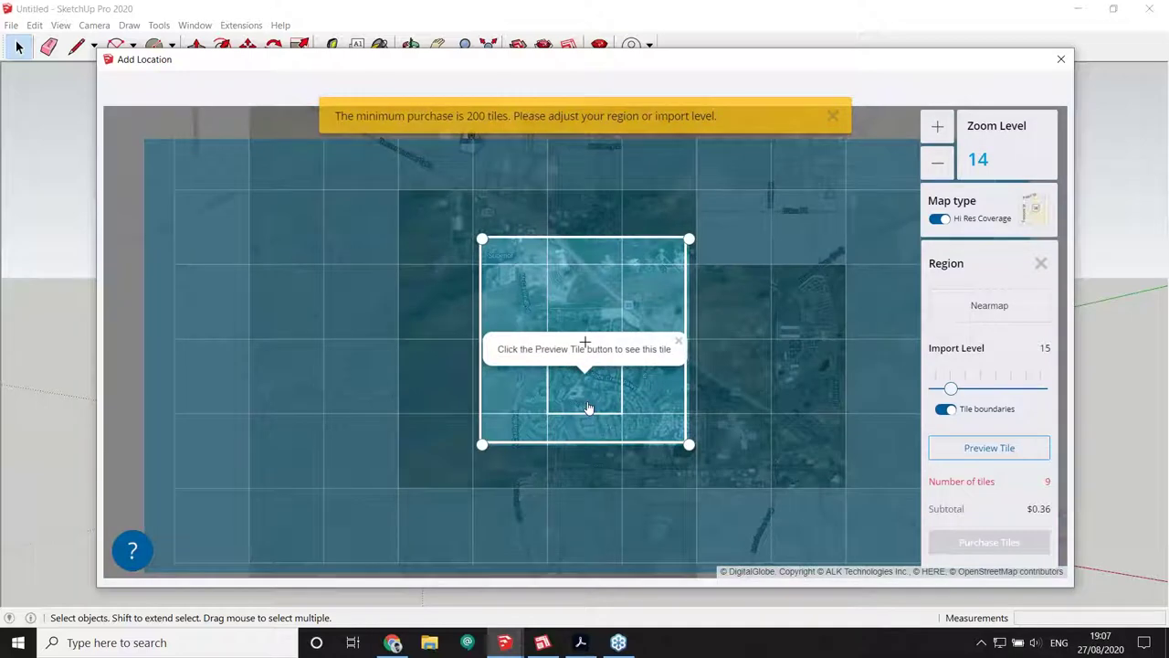
scroll(573, 410, down, 2)
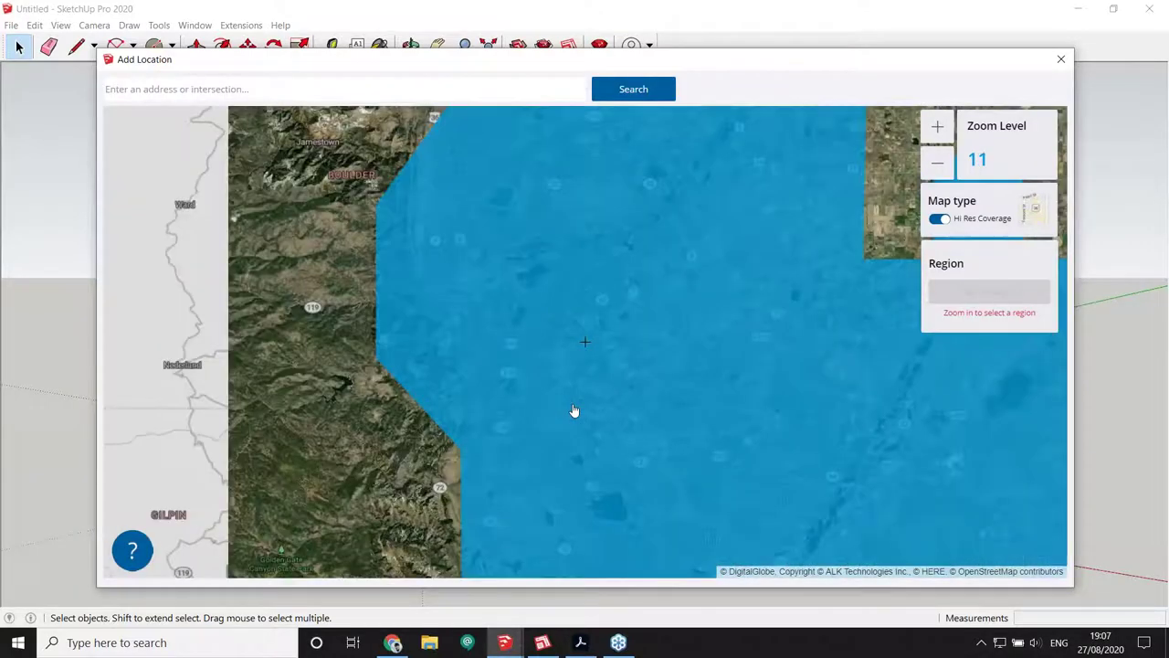
scroll(574, 410, down, 2)
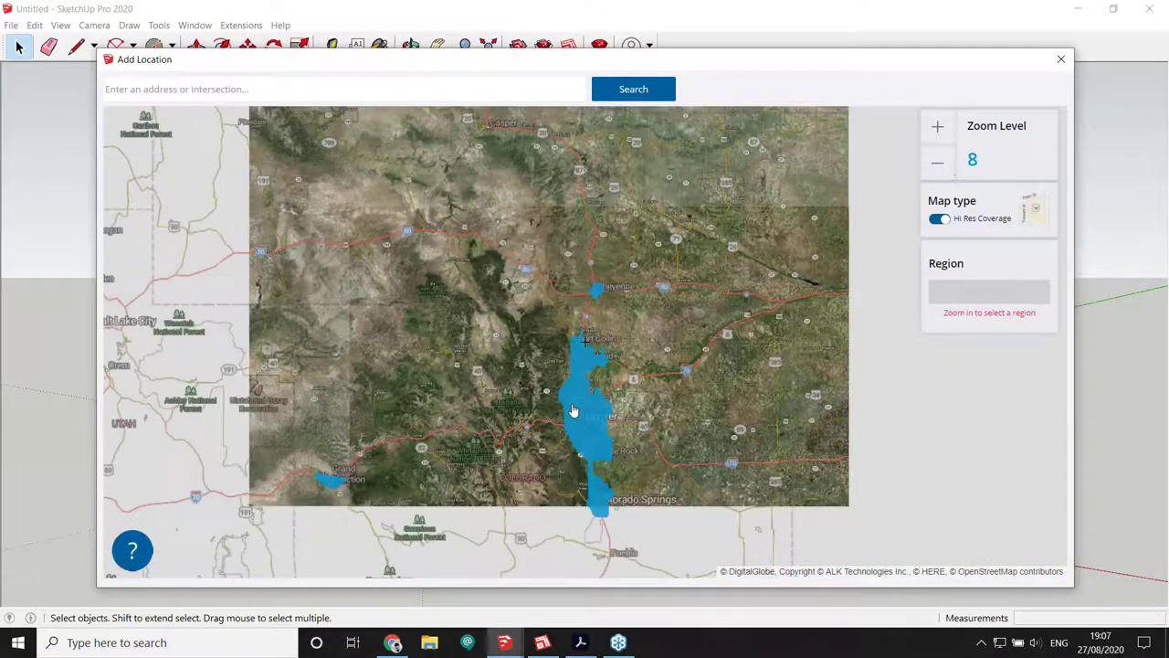
scroll(574, 411, down, 2)
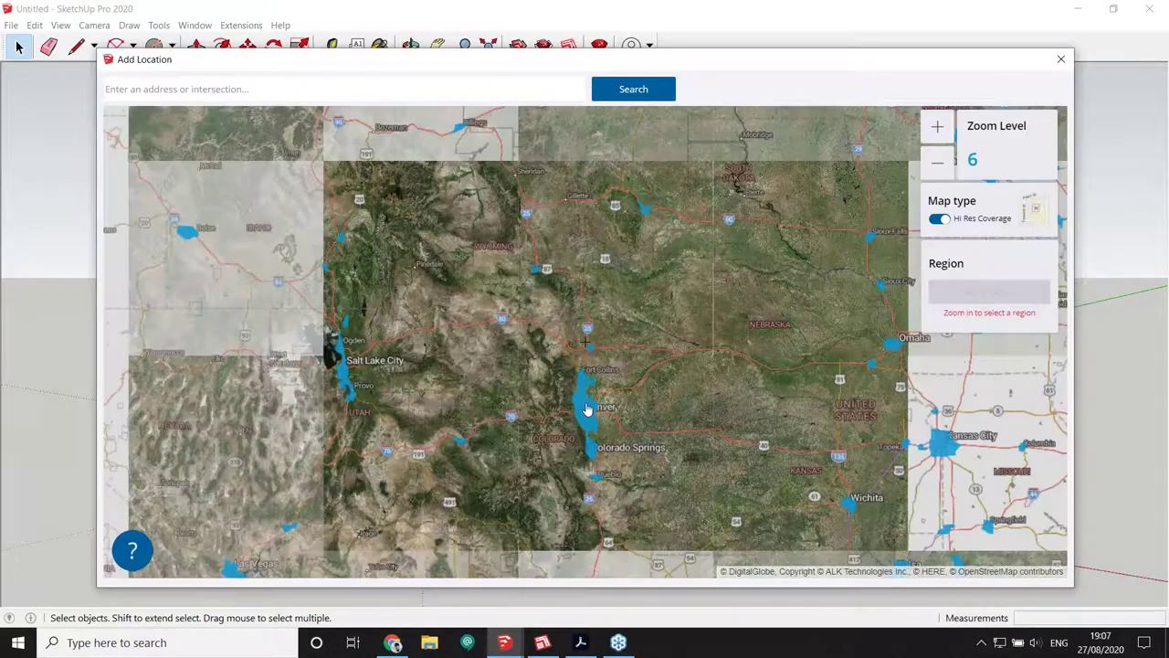
scroll(587, 409, up, 6)
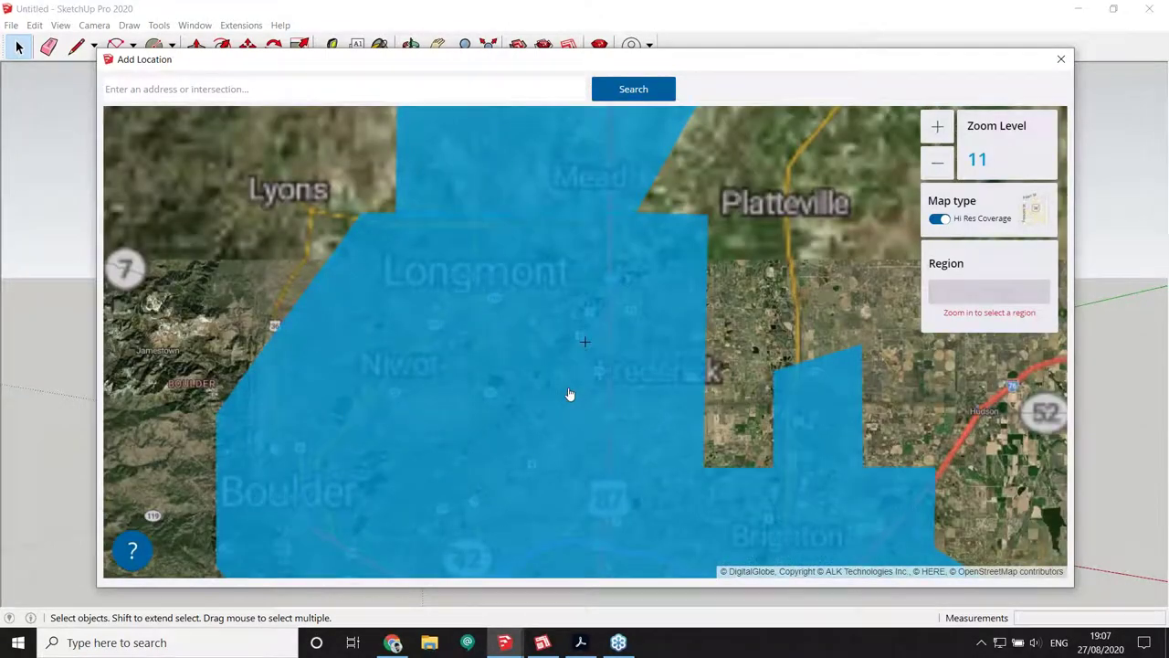
scroll(576, 388, up, 3)
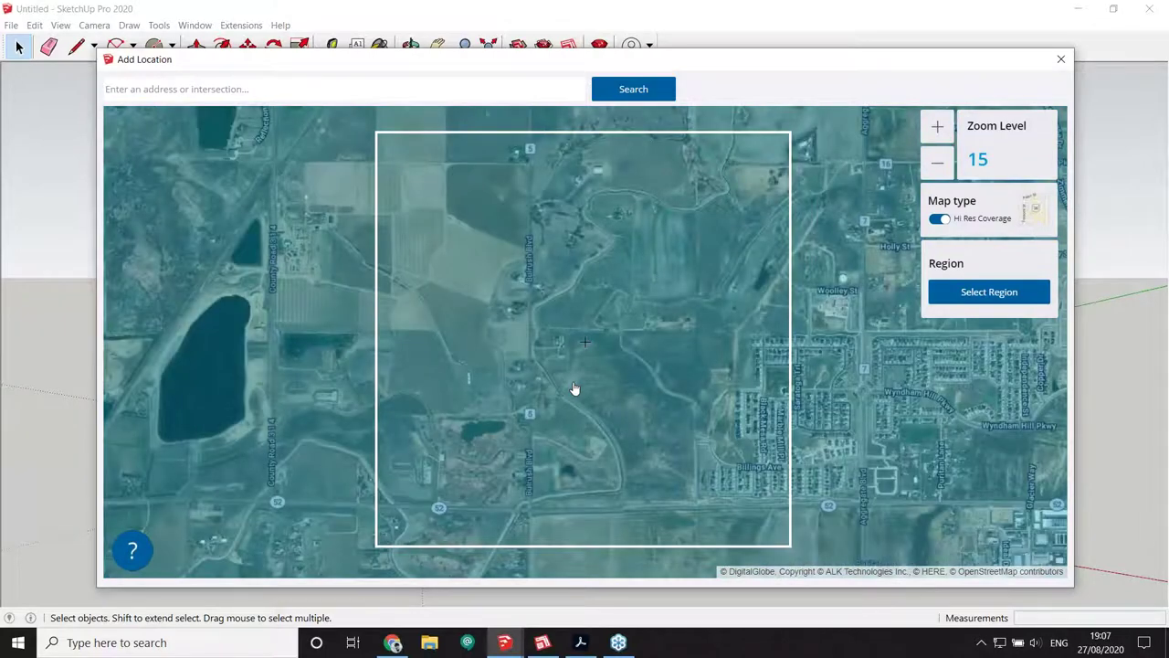
Select a Nearmap region over the housing around Billings Ave, set the import level to 19, and adjust the region's lower-left corner
scroll(575, 388, up, 1)
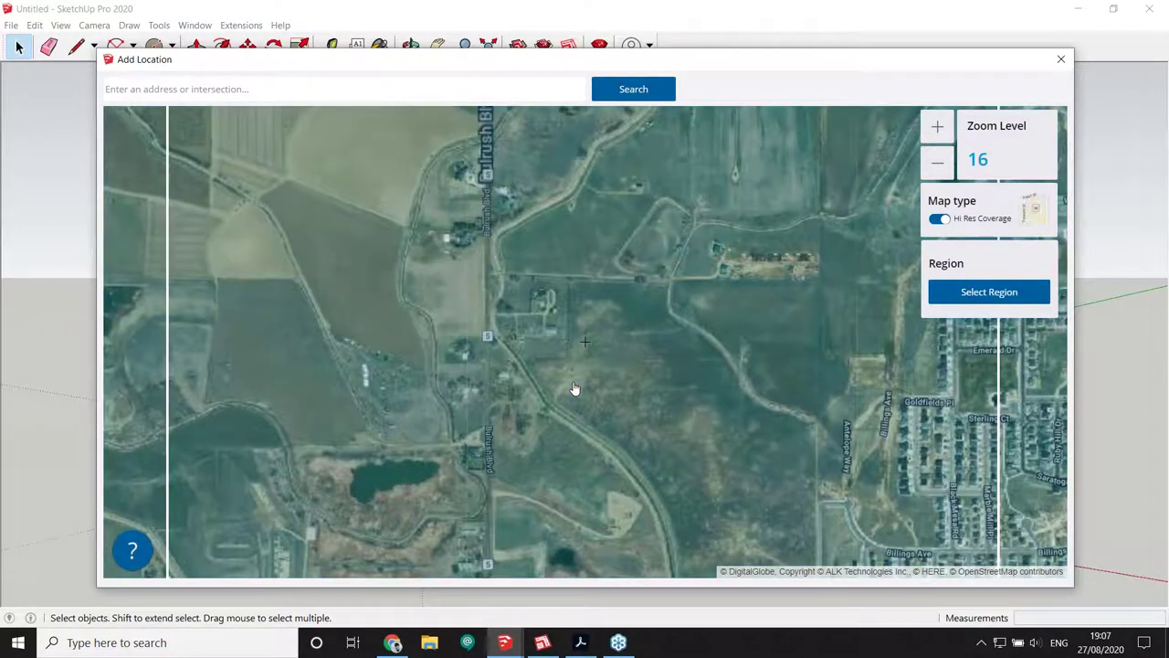
drag(788, 392, 379, 285)
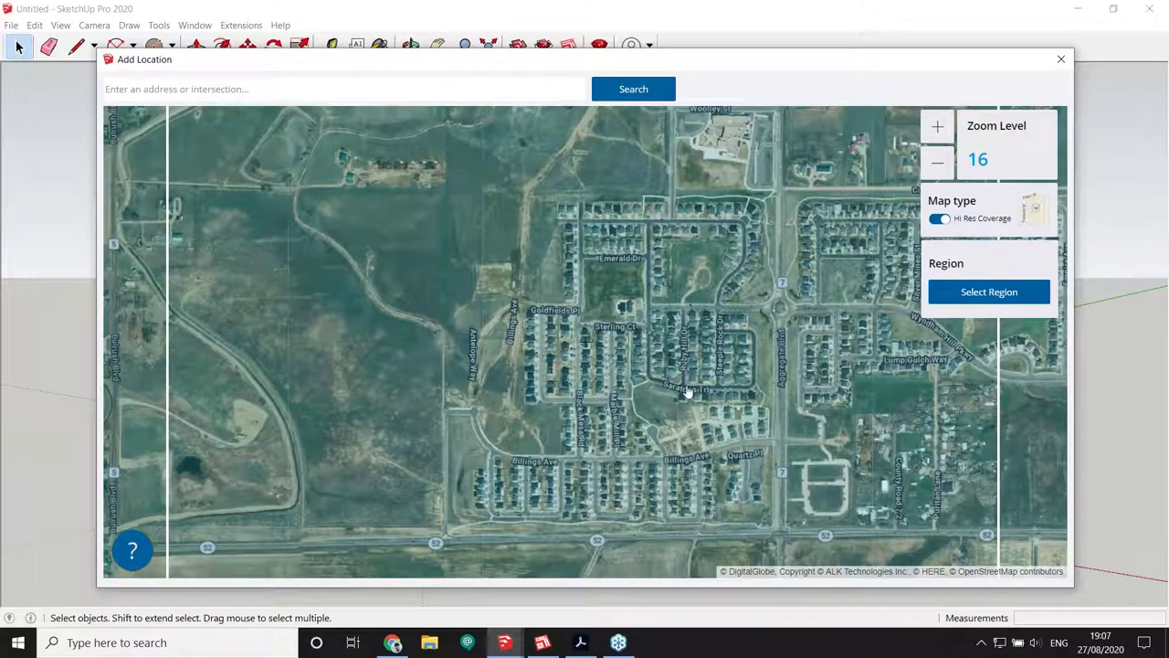
click(967, 293)
drag(935, 391, 998, 391)
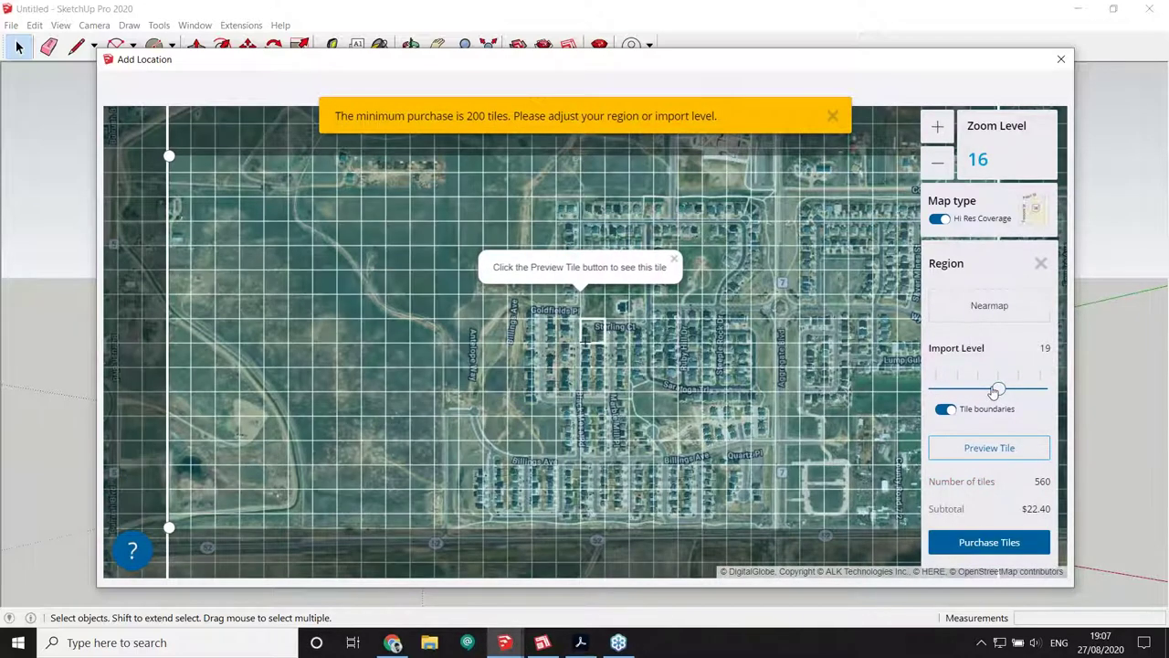
mouse_move(170, 527)
mouse_down()
mouse_move(247, 552)
mouse_move(239, 561)
mouse_up()
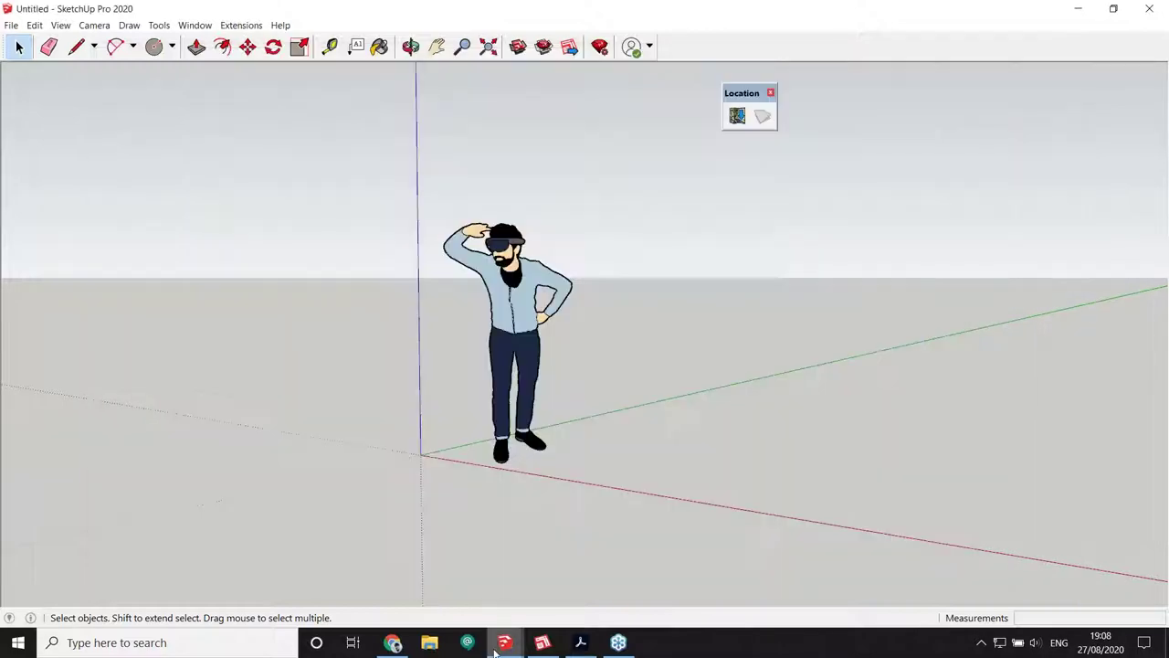
Switch to the Colorado_Masterplan.skp model and go to the Add Location with Nearmap scene
mouse_move(504, 642)
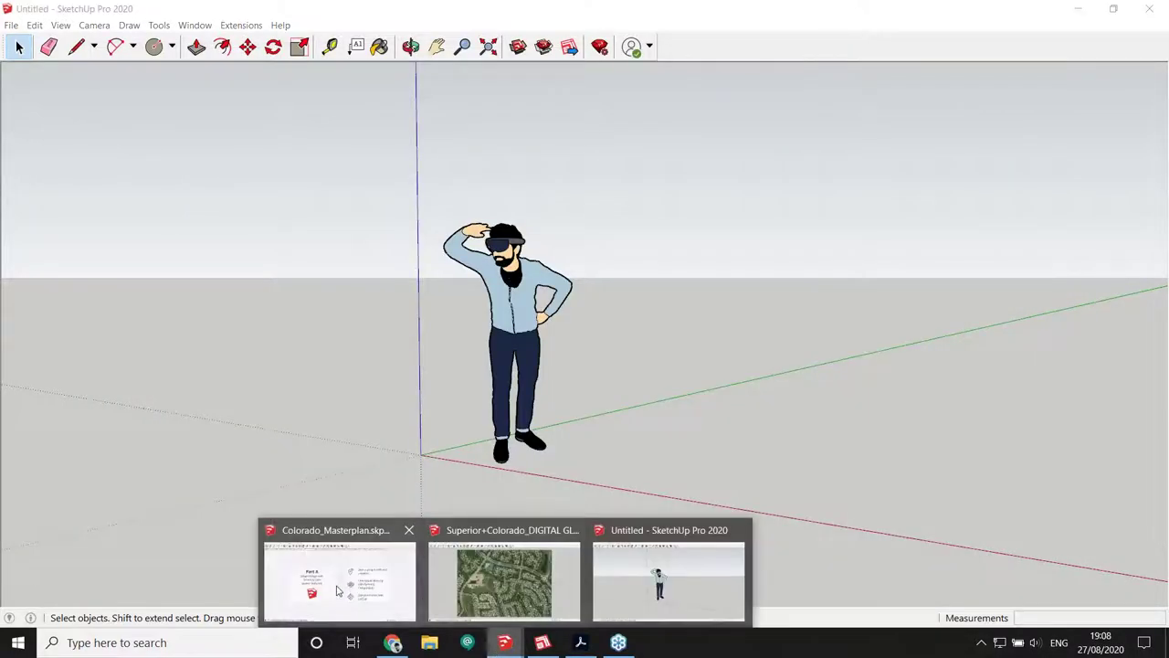
click(336, 591)
key(Page_Down)
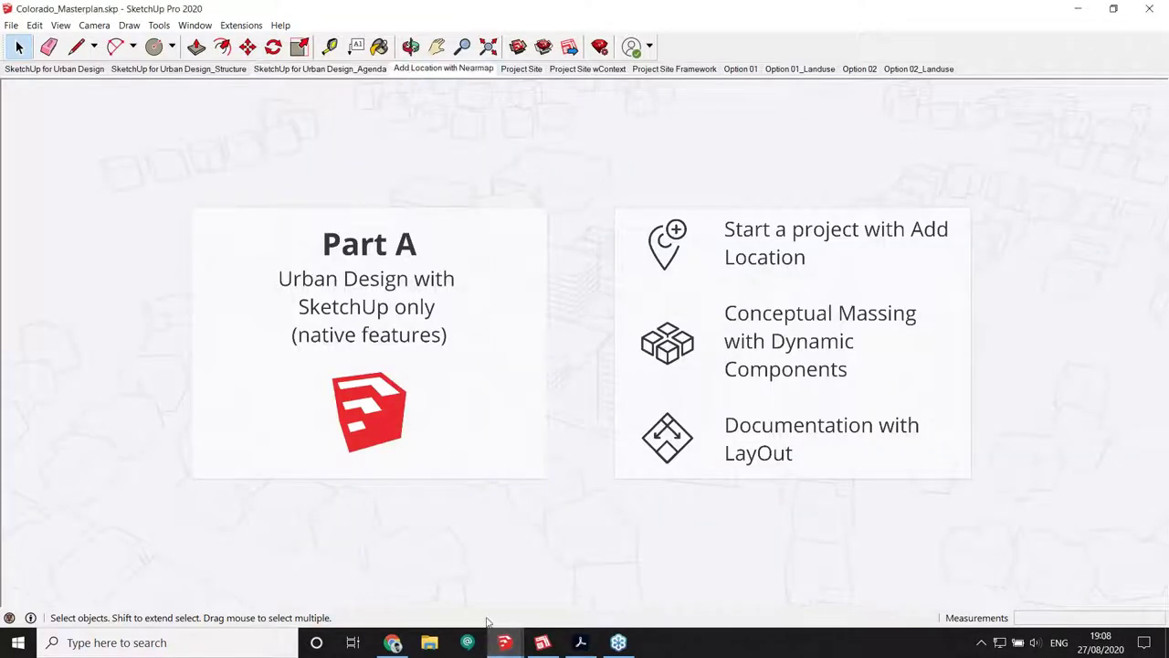
Switch to the Superior+Colorado_DIGITAL GLOBE.skp model and close its Location toolbar
mouse_move(503, 635)
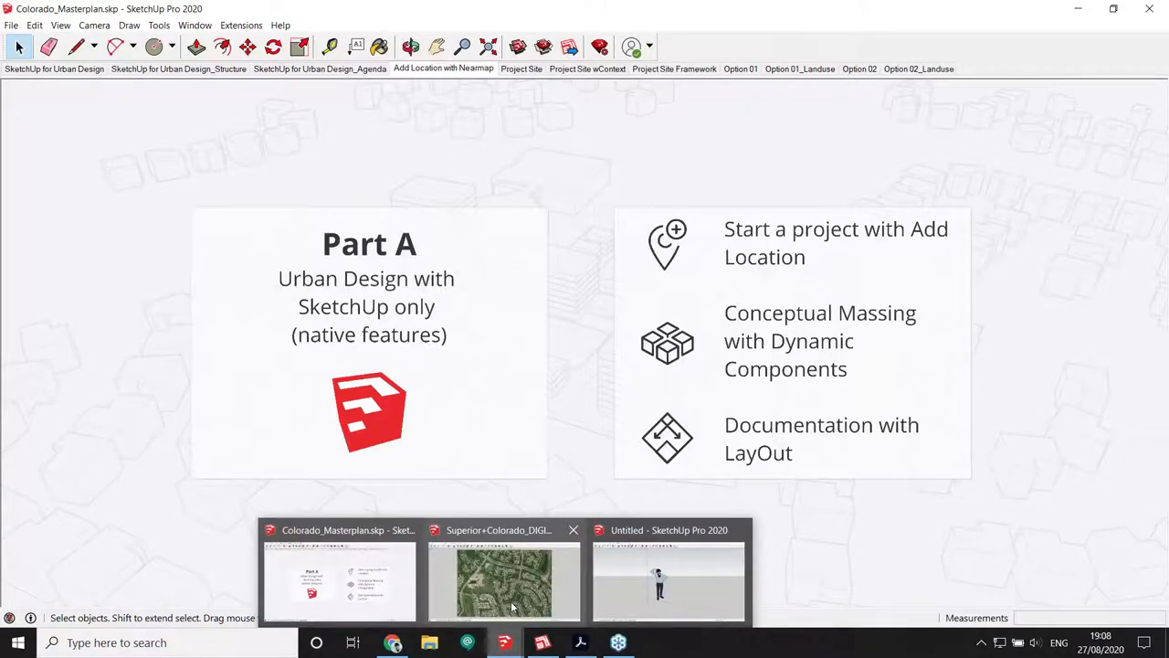
click(511, 602)
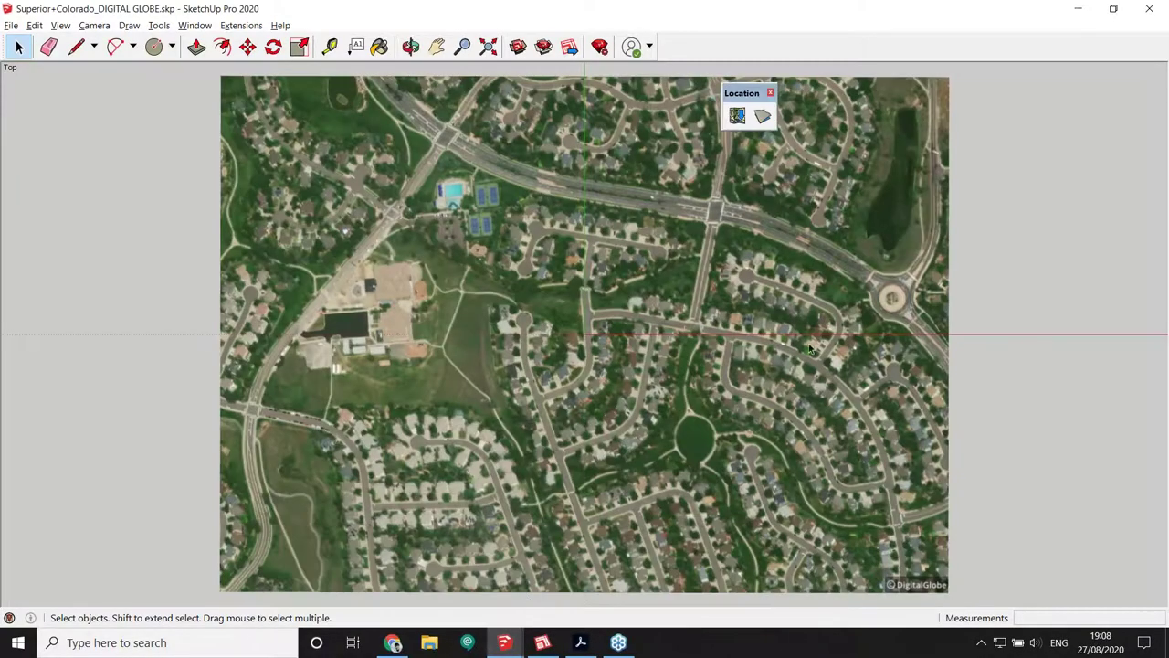
click(771, 92)
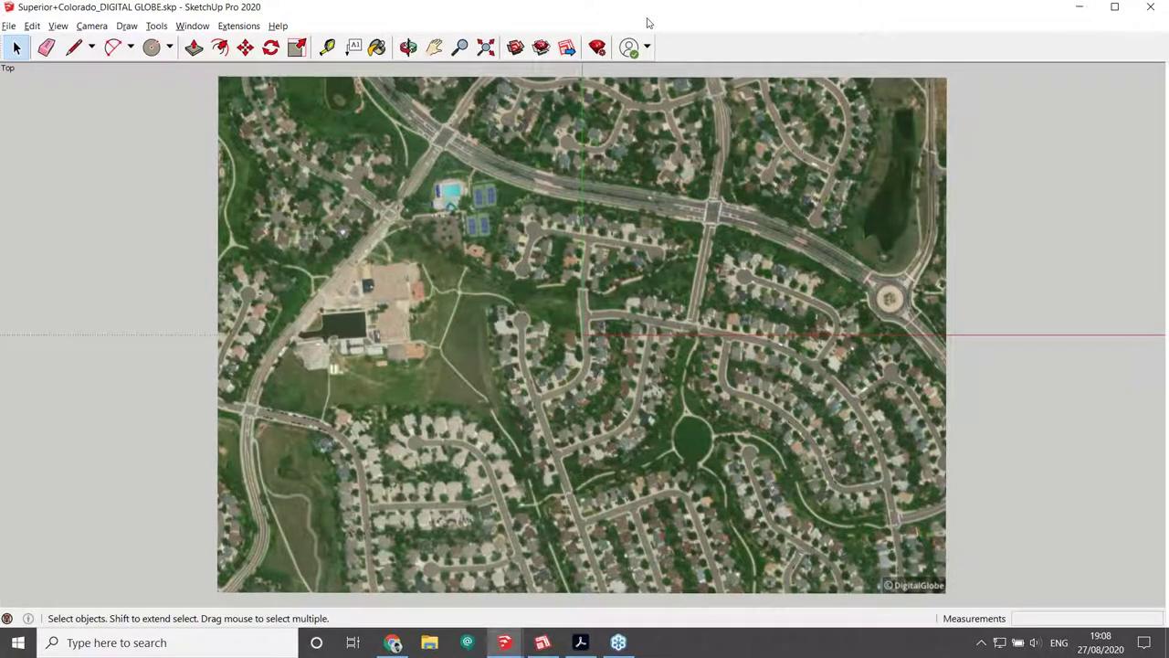
Place the masterplan and Digital Globe models side by side and compare their imagery detail around the same cul-de-sac
double_click(647, 21)
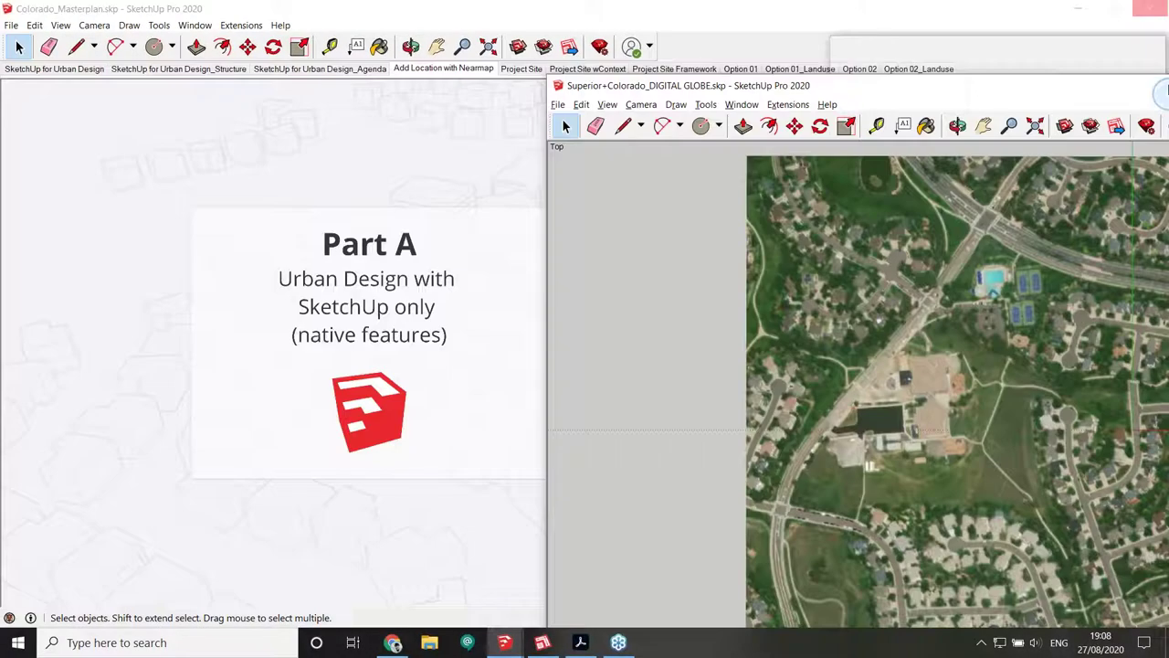
drag(1165, 90, 1168, 89)
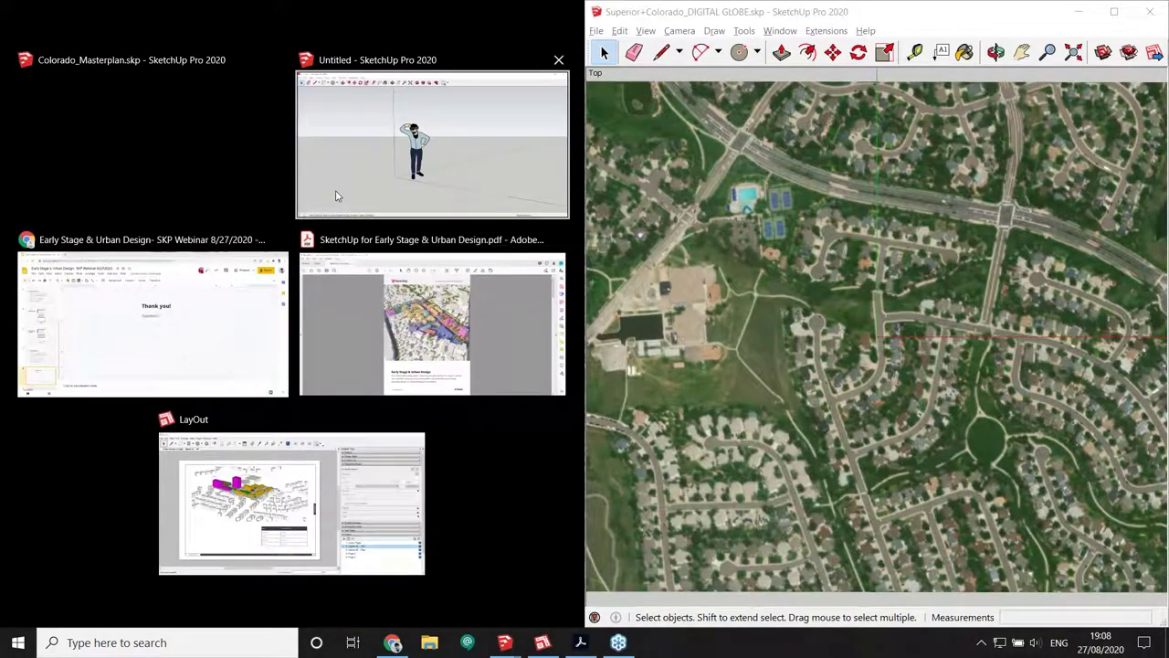
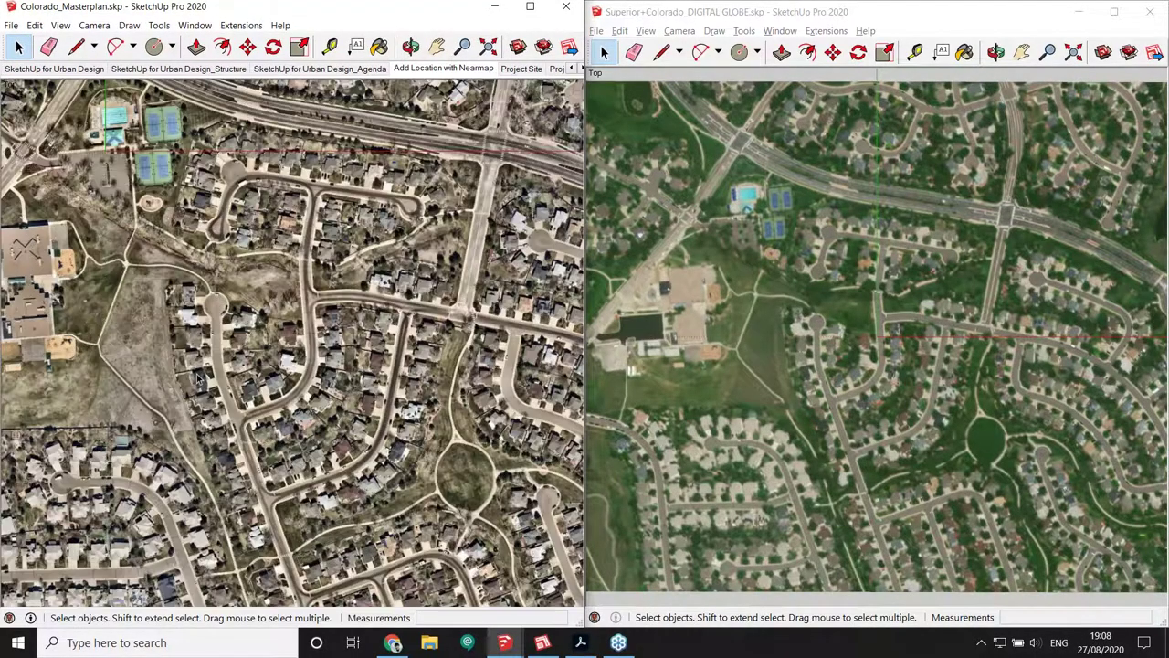
scroll(197, 377, up, 2)
scroll(859, 351, up, 4)
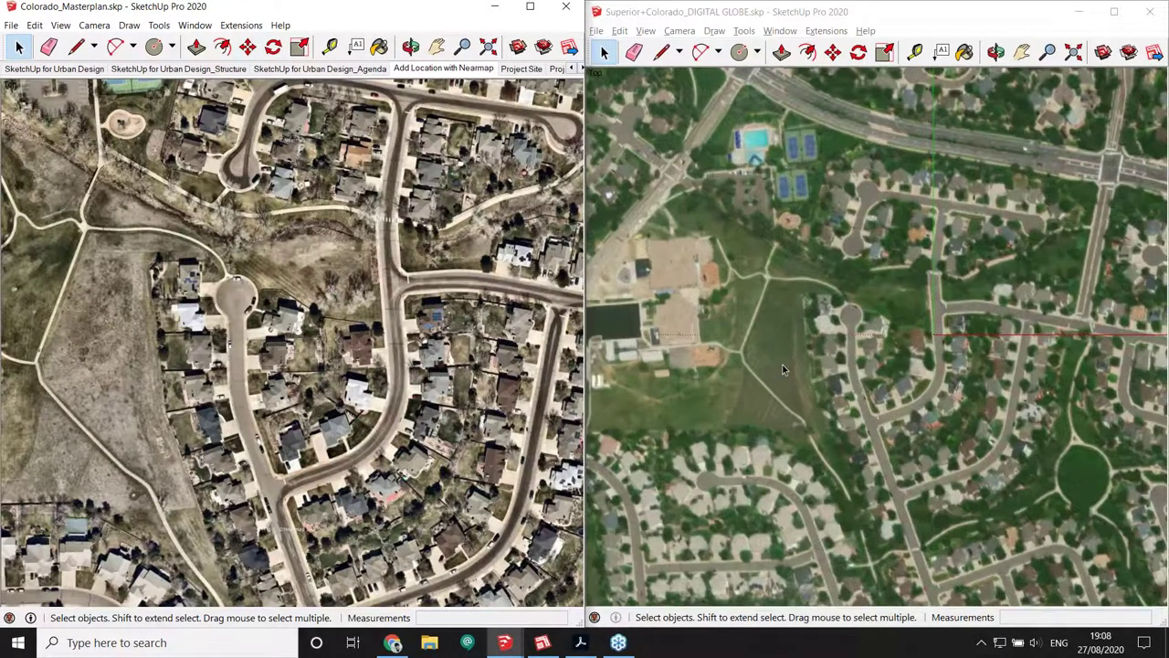
scroll(858, 352, up, 2)
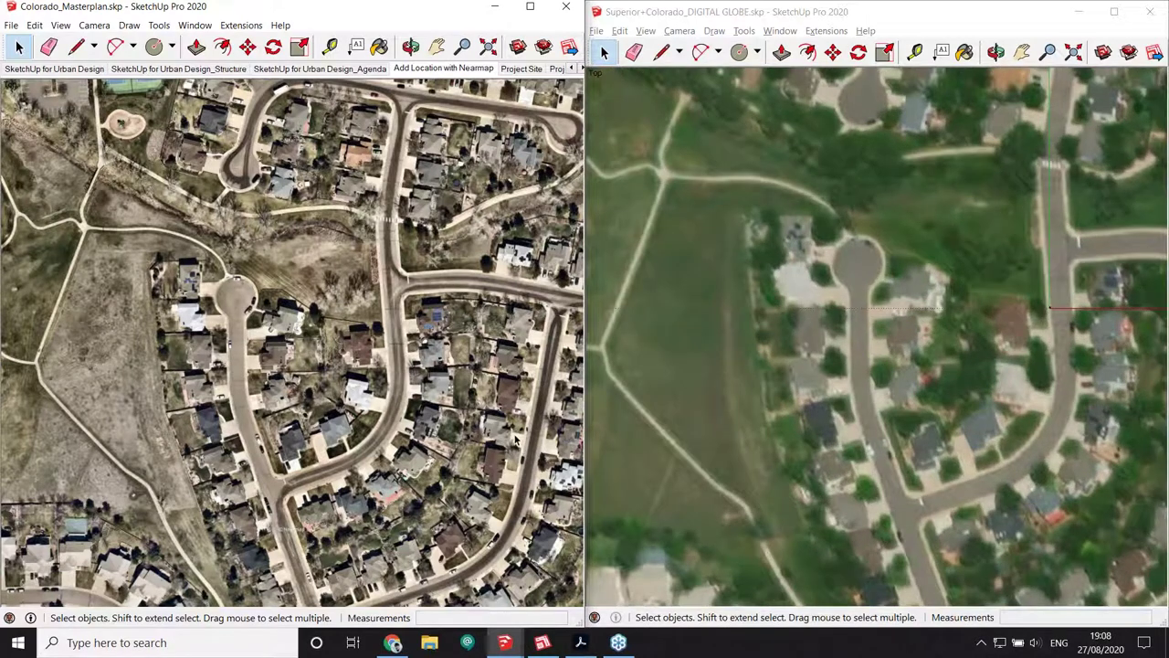
Switch to the SketchUp for Early Stage & Urban Design PDF in Acrobat, review its Add Location resources, and minimize it
click(583, 645)
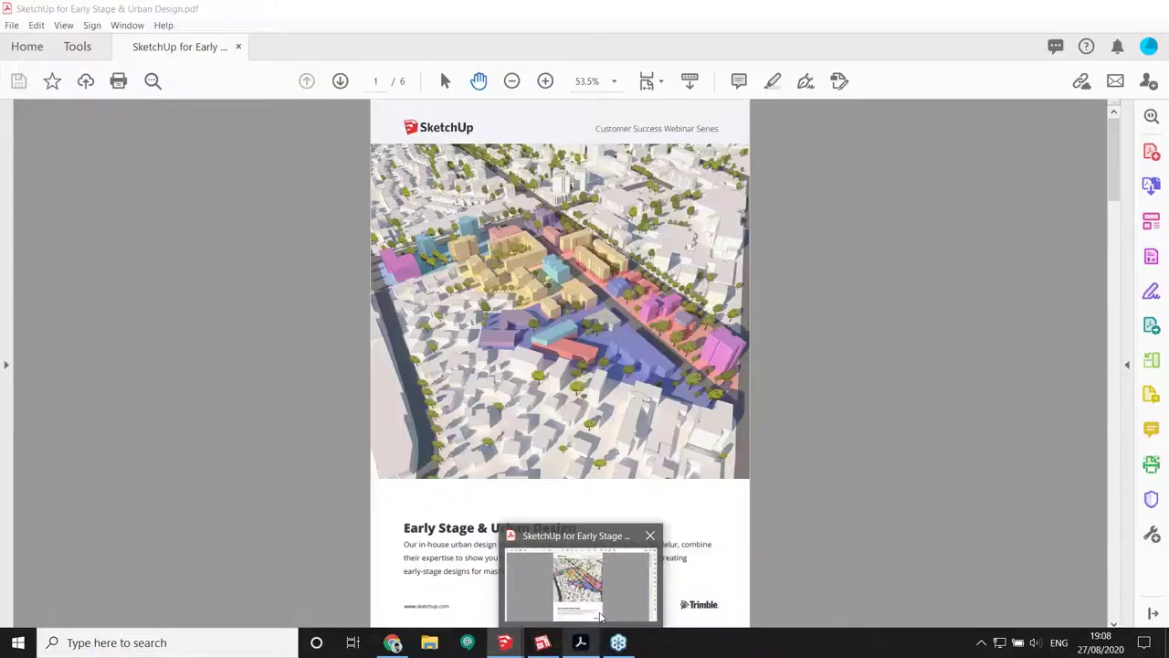
scroll(643, 465, down, 5)
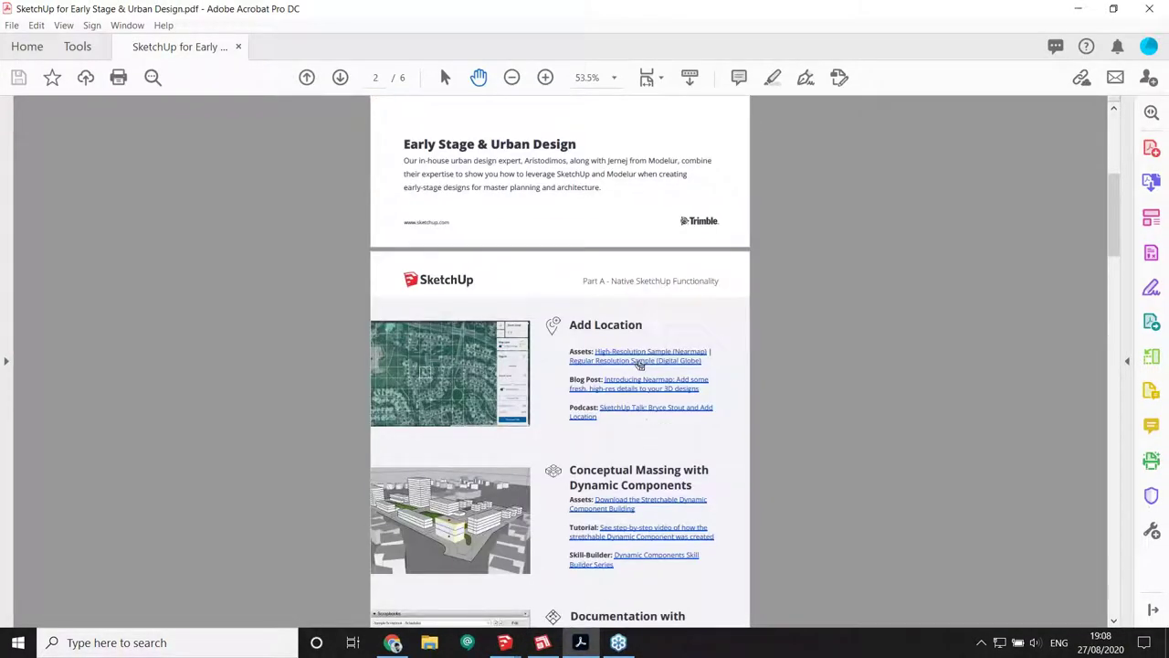
click(1081, 9)
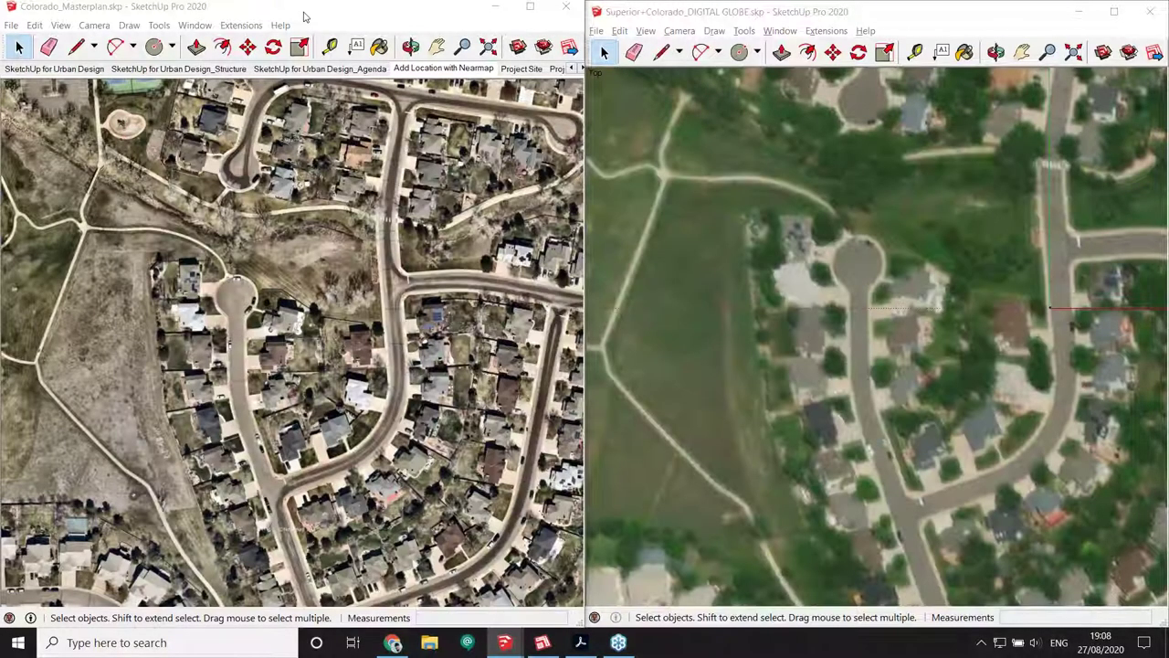
Maximize the Colorado_Masterplan.skp window and display the Project Site scene
double_click(305, 17)
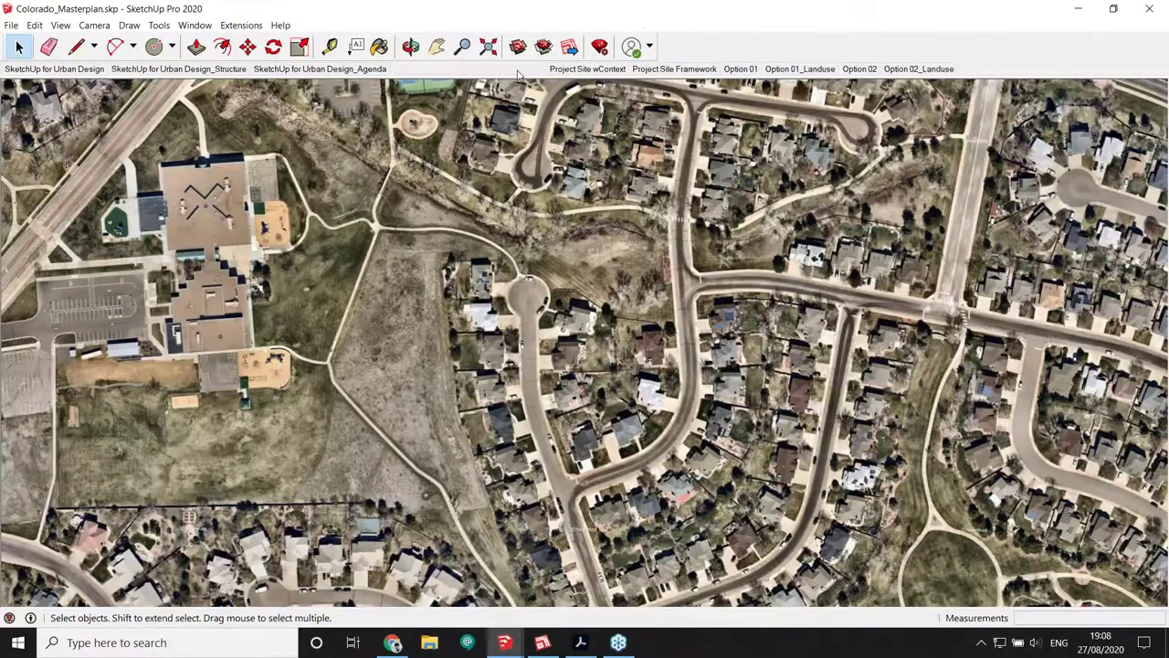
click(521, 70)
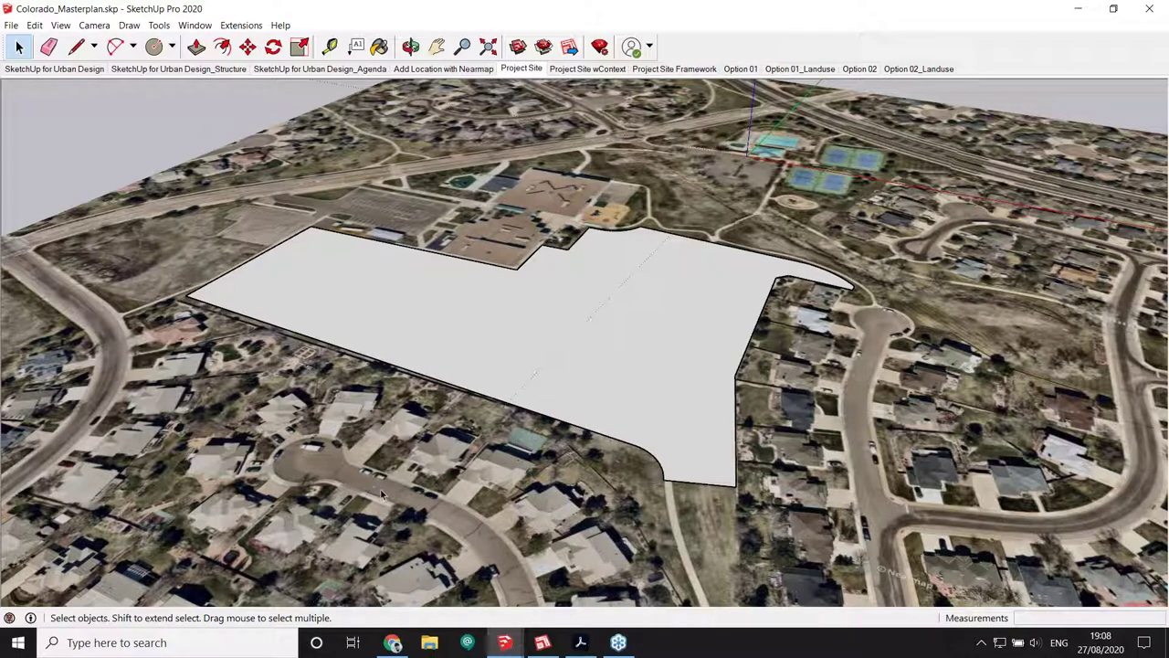
Trace the footprint of the house beside the blue-green court south of the project site, following its roof outline on the aerial imagery
scroll(382, 494, up, 6)
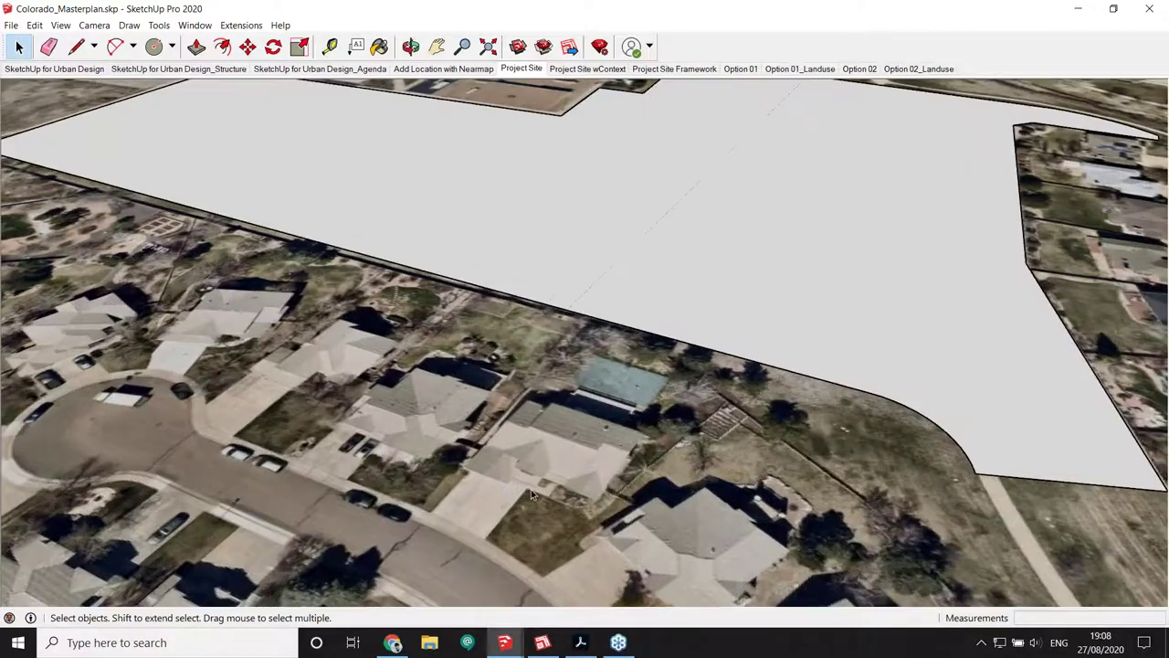
key(l)
scroll(529, 411, up, 2)
click(528, 372)
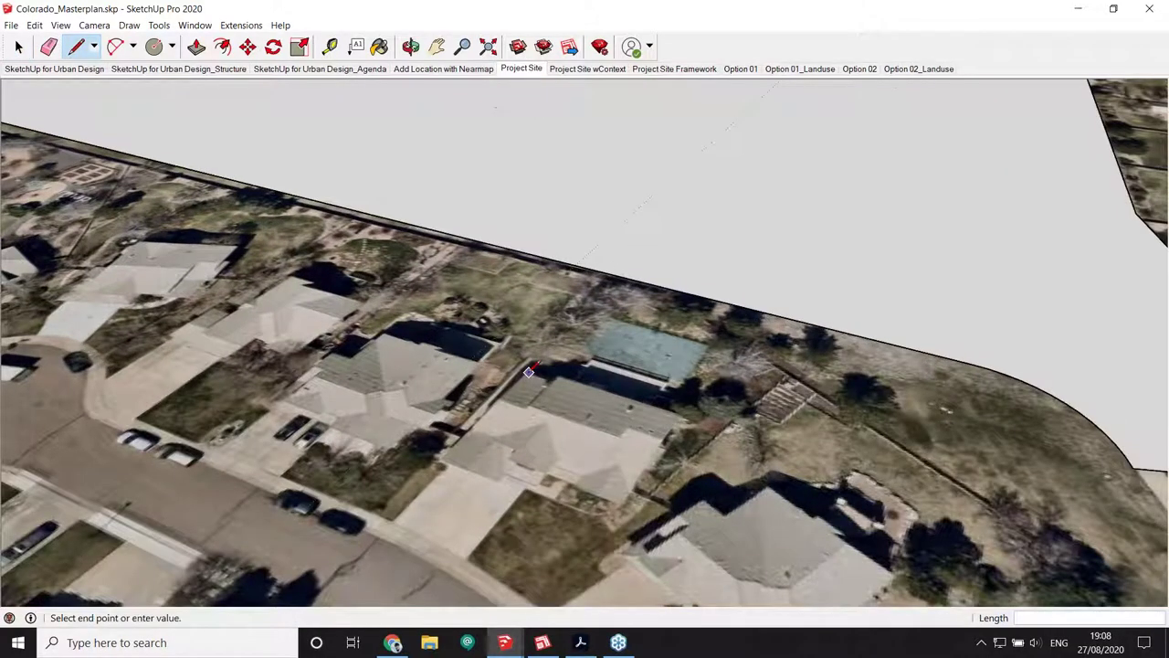
click(446, 457)
click(502, 478)
click(515, 466)
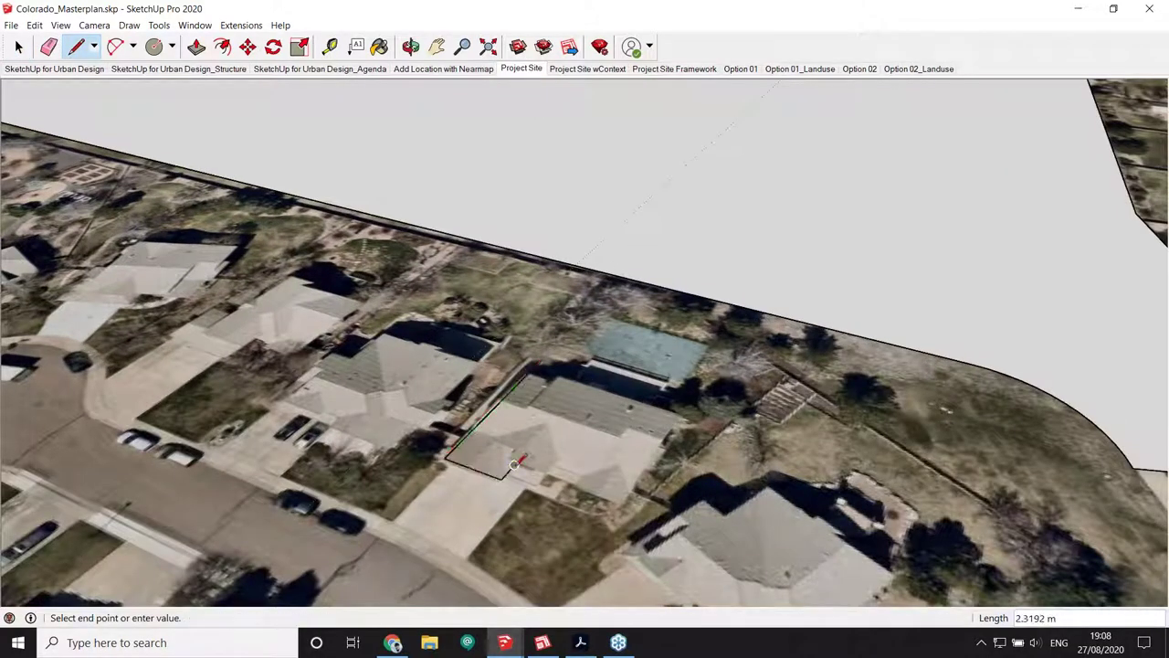
click(627, 504)
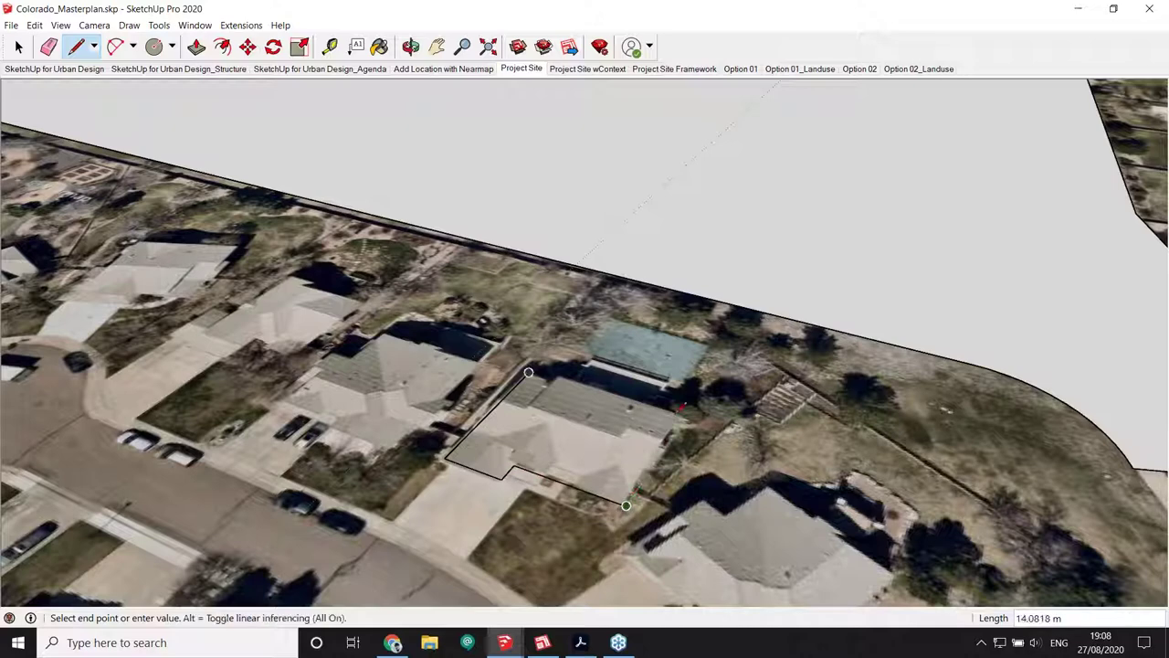
click(683, 421)
click(528, 372)
Extrude the traced house footprint upward by about 5.24 m with Push/Pull
key(p)
click(528, 372)
text(3.23)
key(Return)
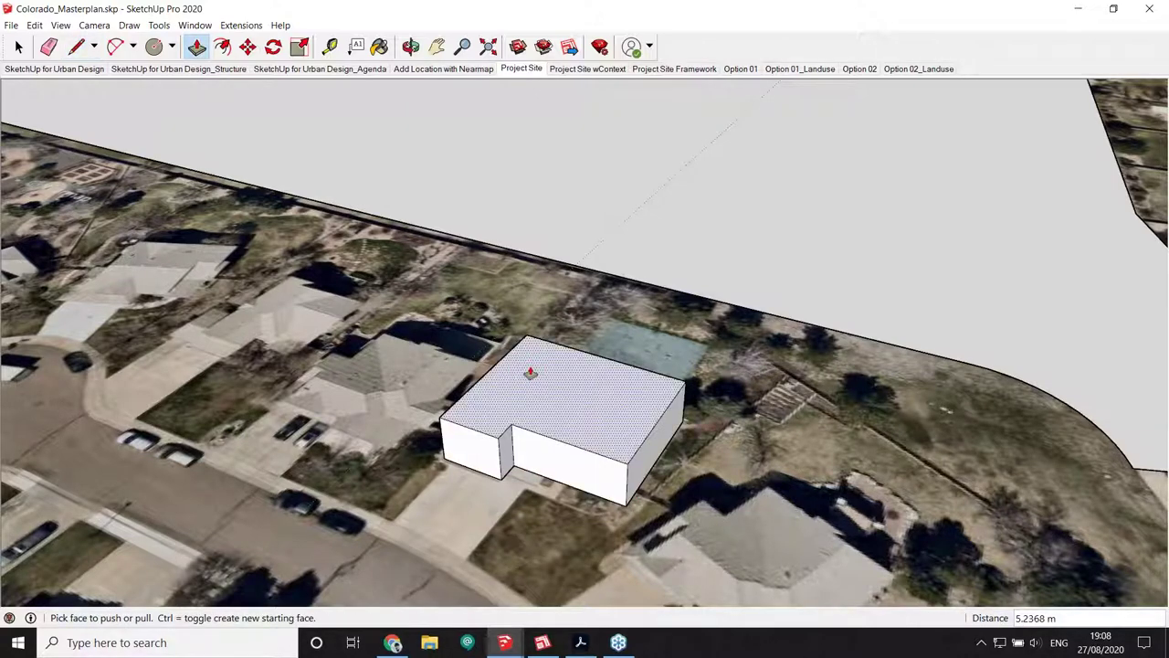
key(space)
Delete the extruded house volume beside the project site
scroll(498, 366, down, 2)
scroll(498, 365, down, 2)
mouse_move(498, 365)
middle_down()
mouse_move(518, 366)
mouse_move(485, 371)
middle_up()
scroll(391, 368, down, 1)
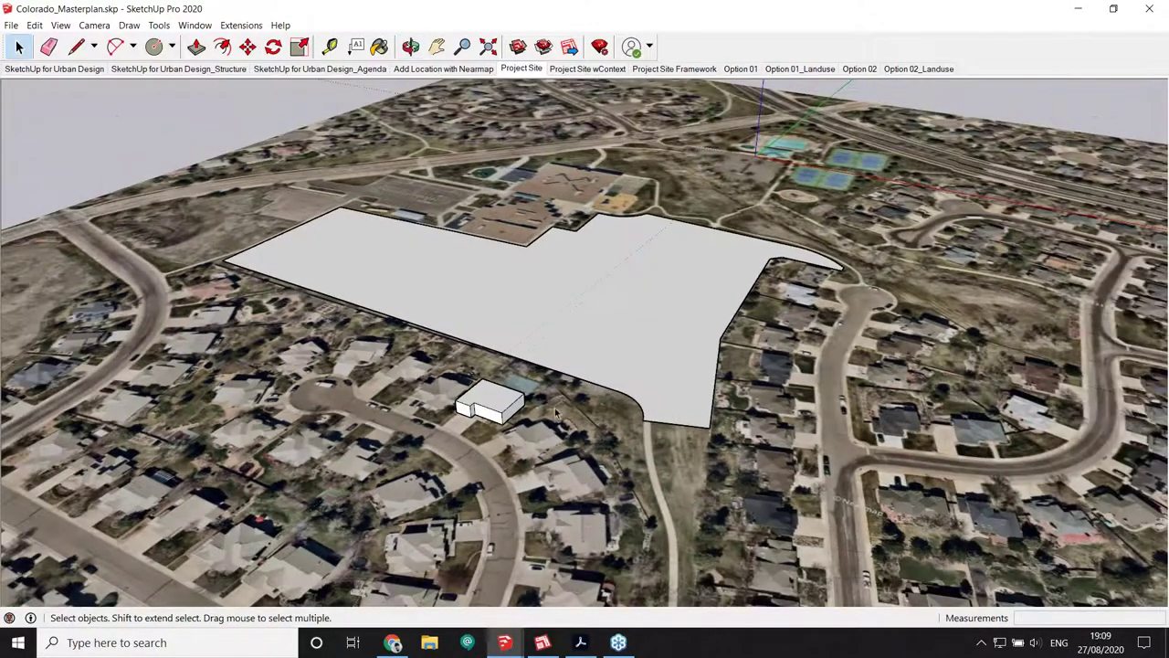
click(481, 408)
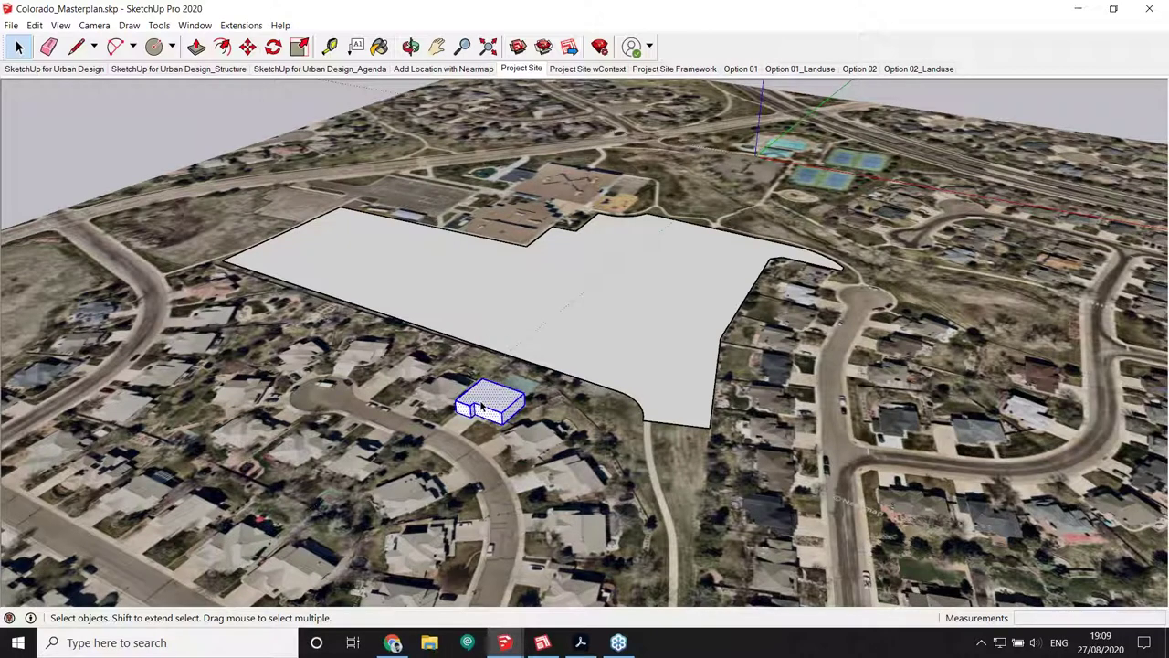
key(Delete)
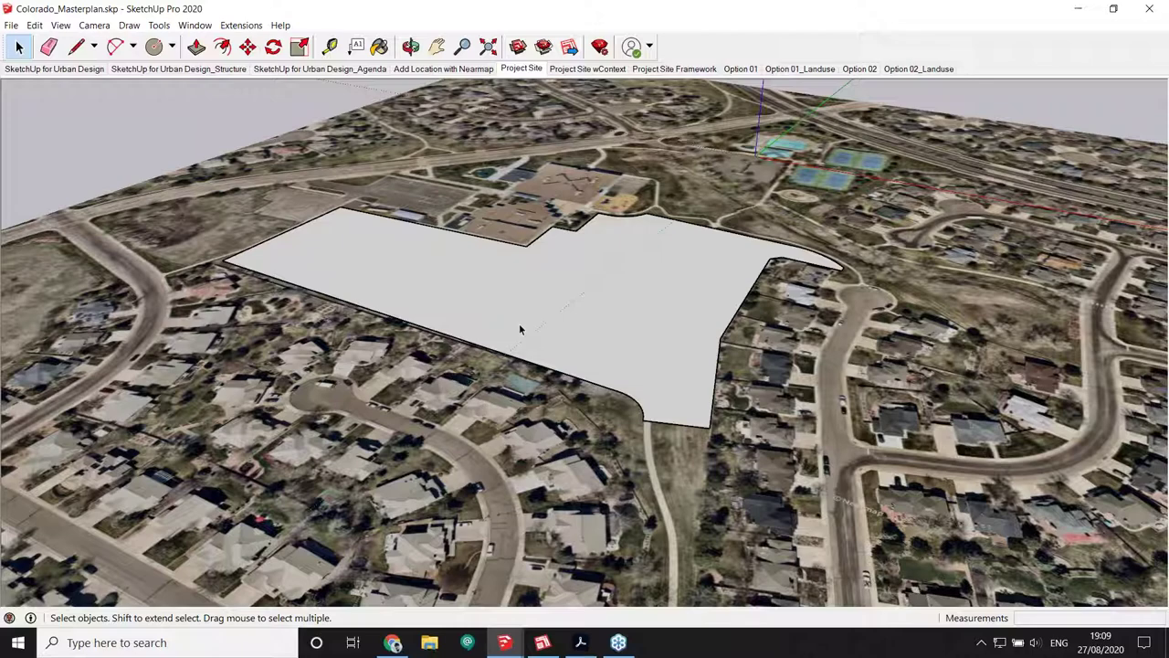
Display the Project Site wContext scene, followed by the Project Site Framework scene
click(592, 72)
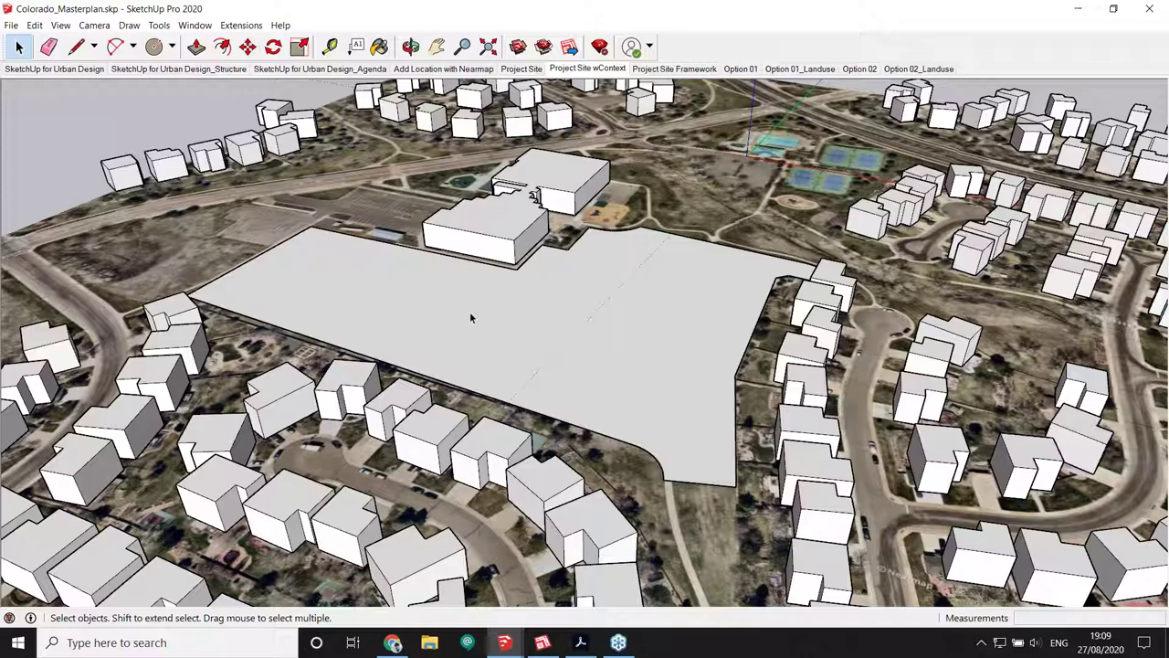
click(676, 69)
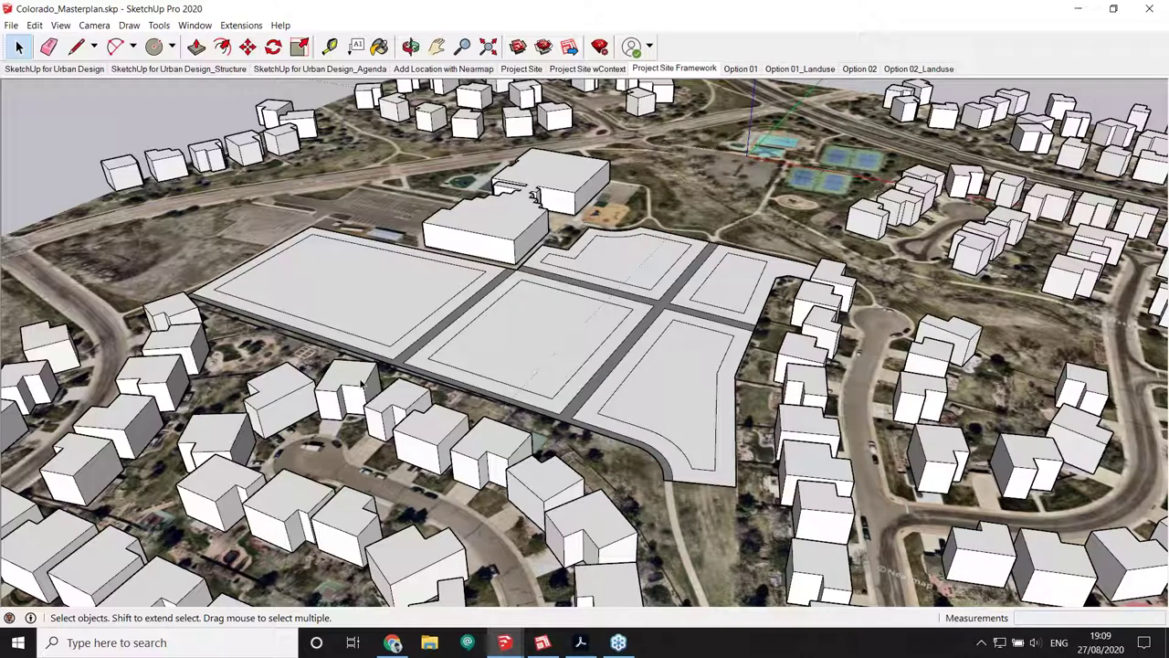
Draw a rectangular building footprint near the far western corner of the largest plot and extrude it about 8.4 m
middle_drag(269, 268, 269, 268)
scroll(274, 251, up, 3)
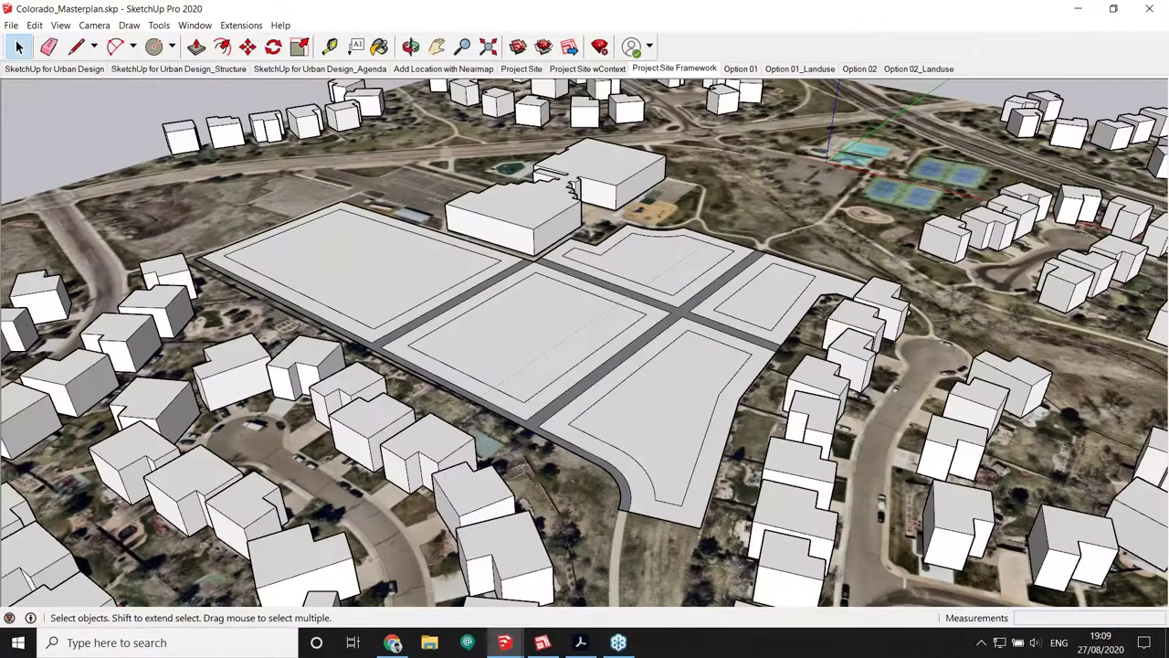
key(r)
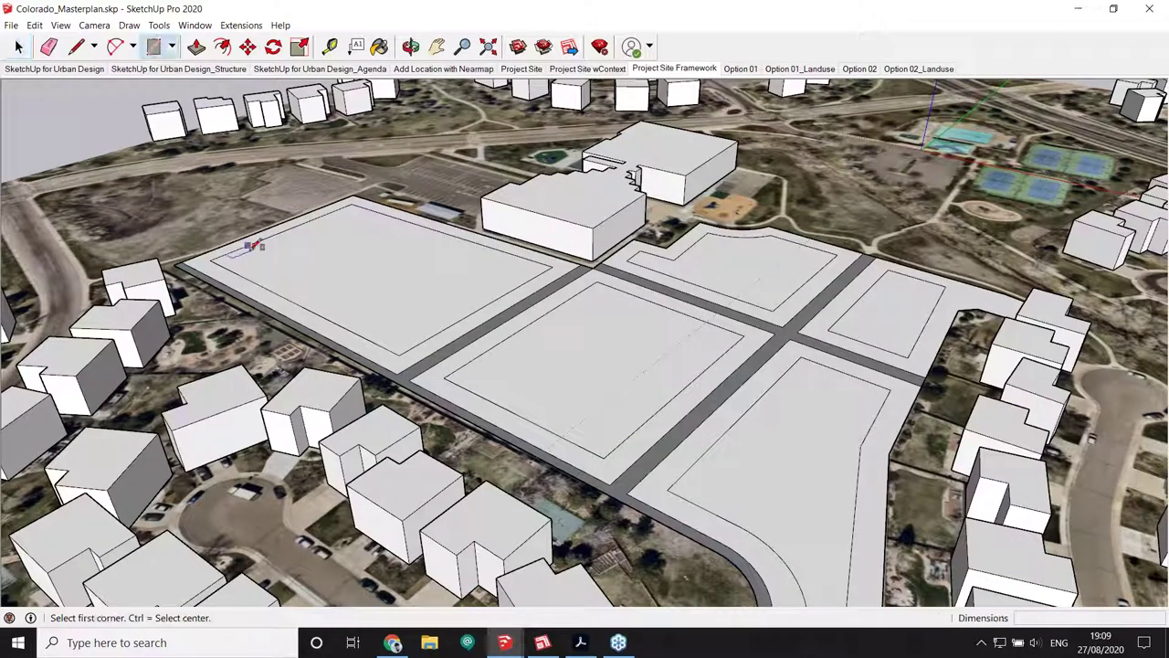
click(247, 245)
key(p)
click(347, 256)
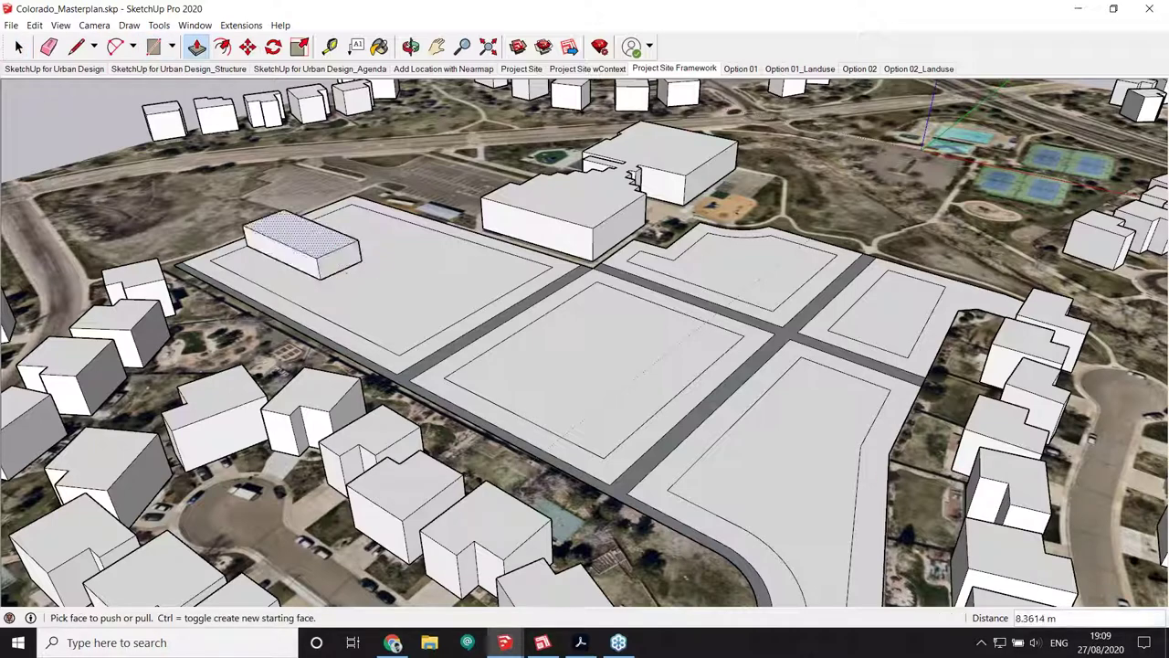
key(space)
Select the whole extruded block and convert it into a component with the default settings
triple_click(319, 260)
middle_drag(319, 259, 370, 262)
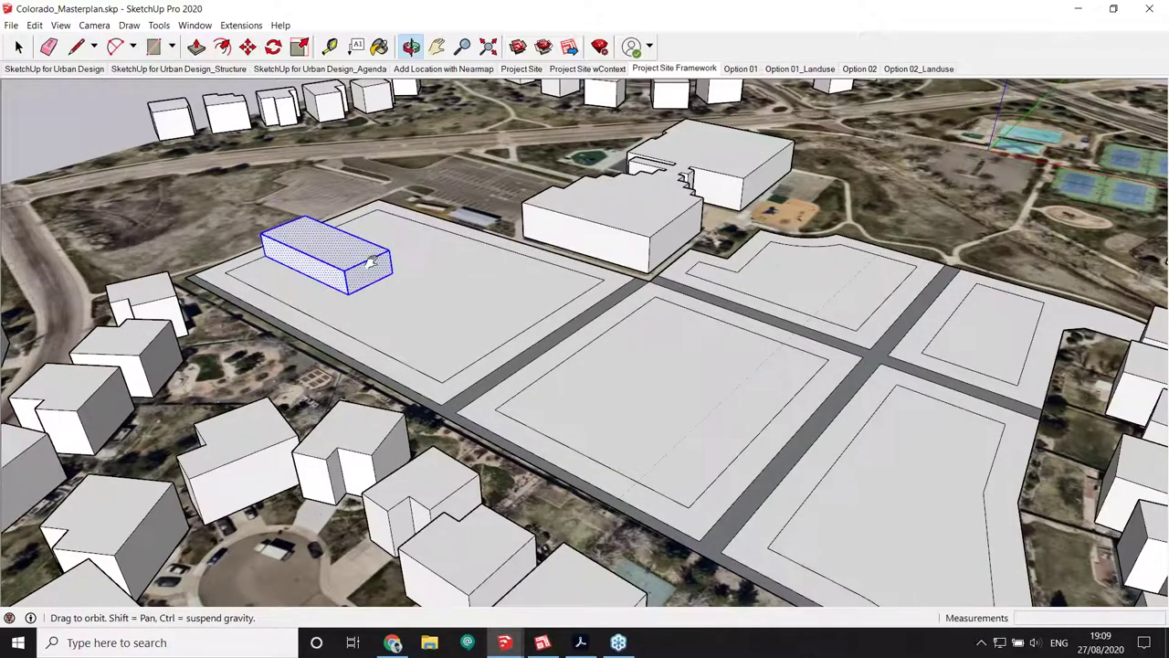
scroll(384, 258, up, 3)
right_click(405, 253)
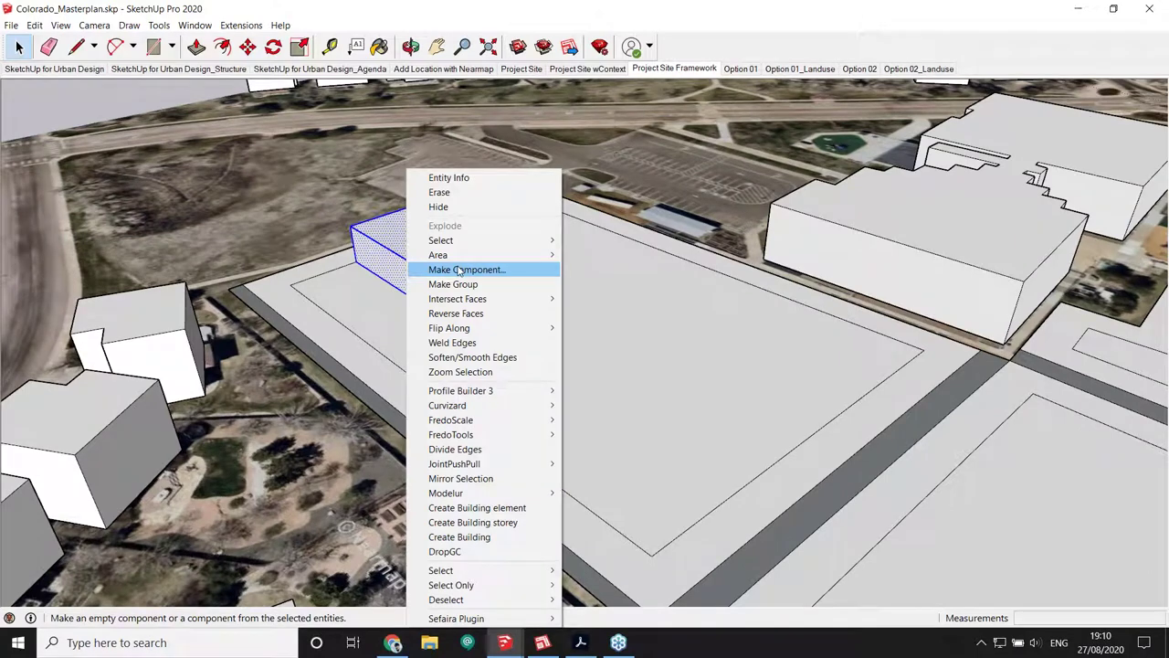
click(461, 271)
click(557, 502)
scroll(420, 274, down, 2)
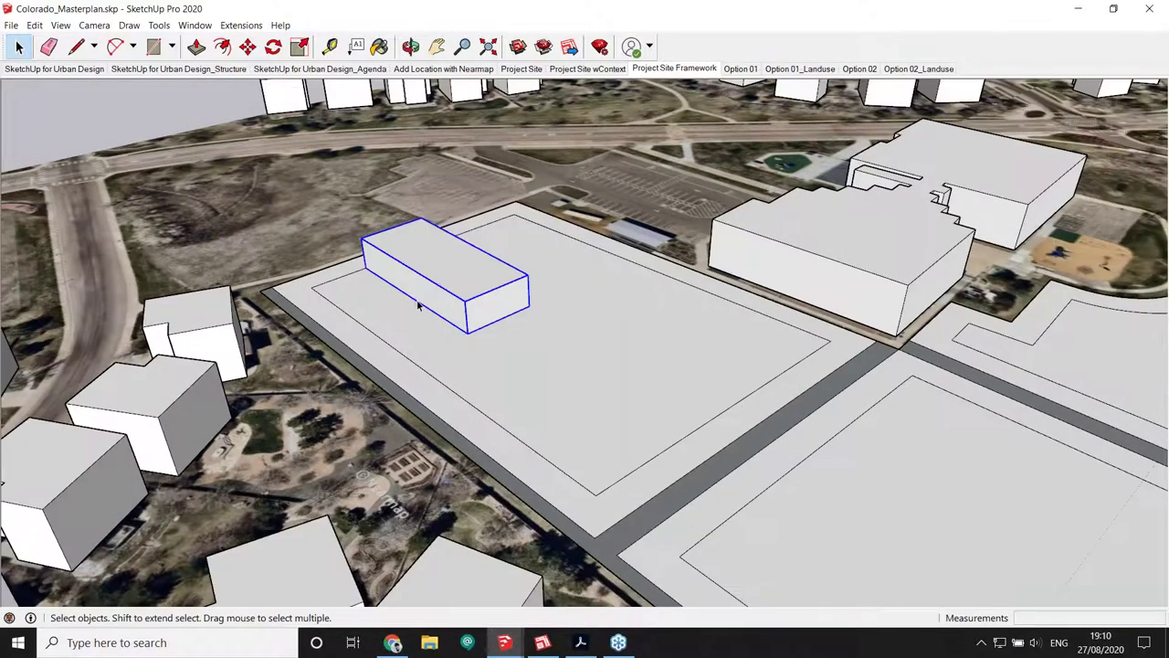
Copy the block component to the near corner of the central plot, across the internal road
key(m)
click(365, 267)
key(ctrl)
scroll(342, 228, down, 3)
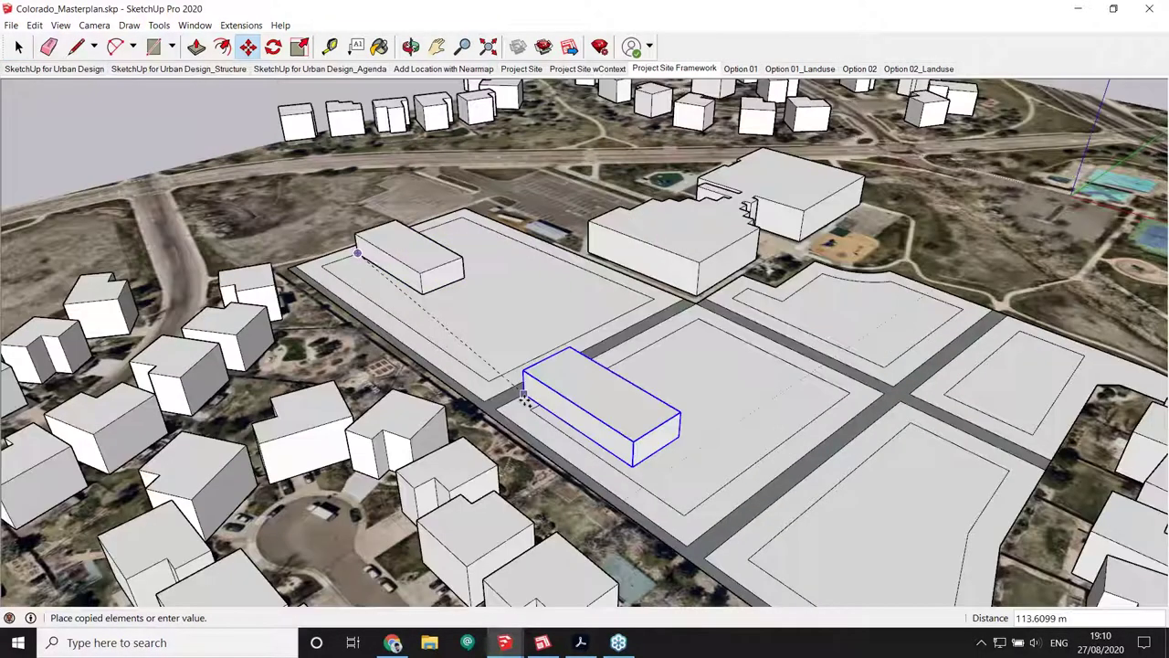
click(532, 411)
Copy the block about 56 m across the central plot, and copy it a further 37 m or so onto the plot behind
click(532, 410)
key(ctrl)
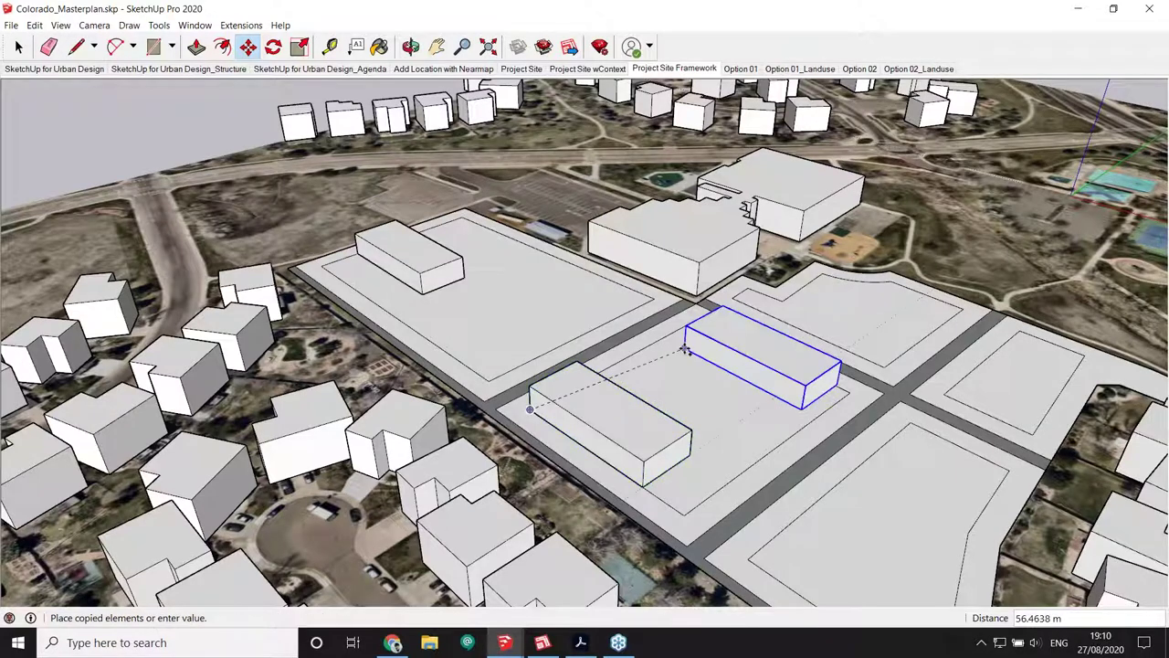
click(685, 349)
click(682, 347)
key(ctrl)
click(768, 314)
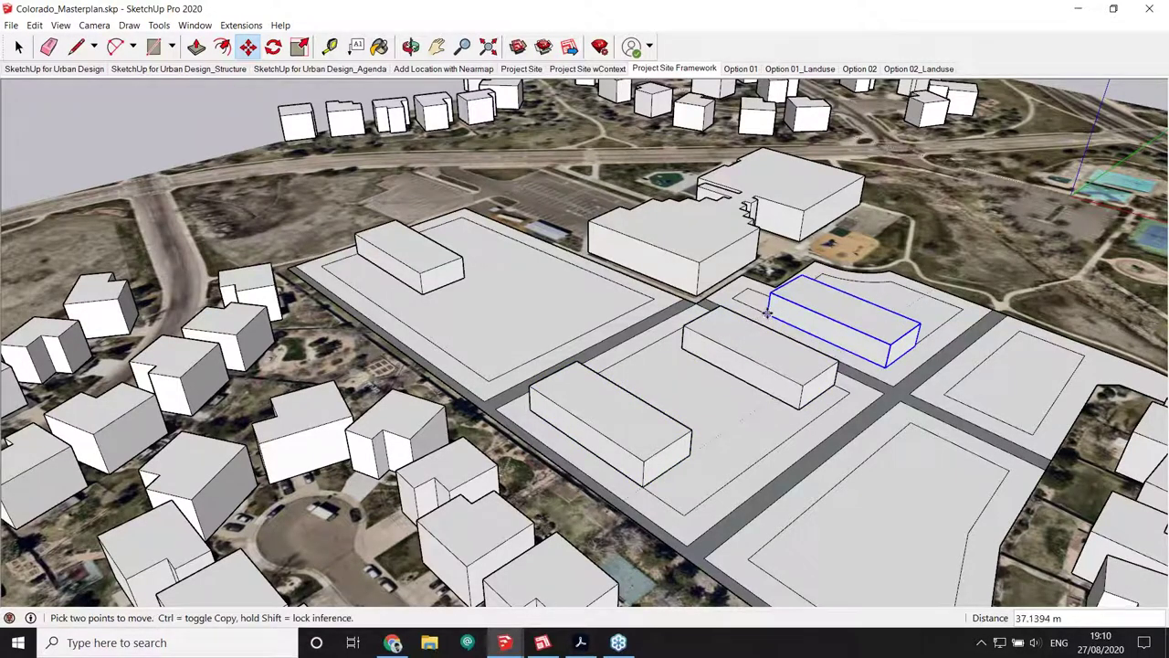
key(space)
Delete the three copied blocks on the central and rear plots, keeping the original block
middle_drag(438, 323, 601, 343)
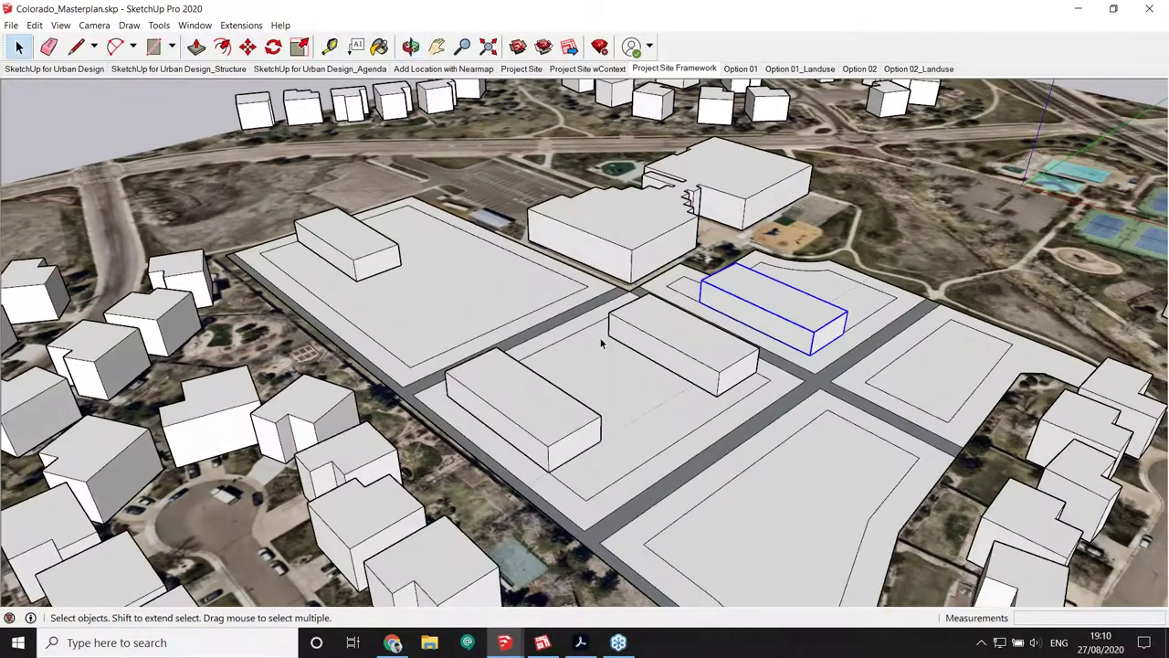
shift+click(689, 343)
shift+click(539, 426)
key(Delete)
Select the remaining block component and open its Component Attributes and Component Options windows
click(377, 258)
middle_drag(427, 271, 502, 295)
scroll(516, 297, up, 2)
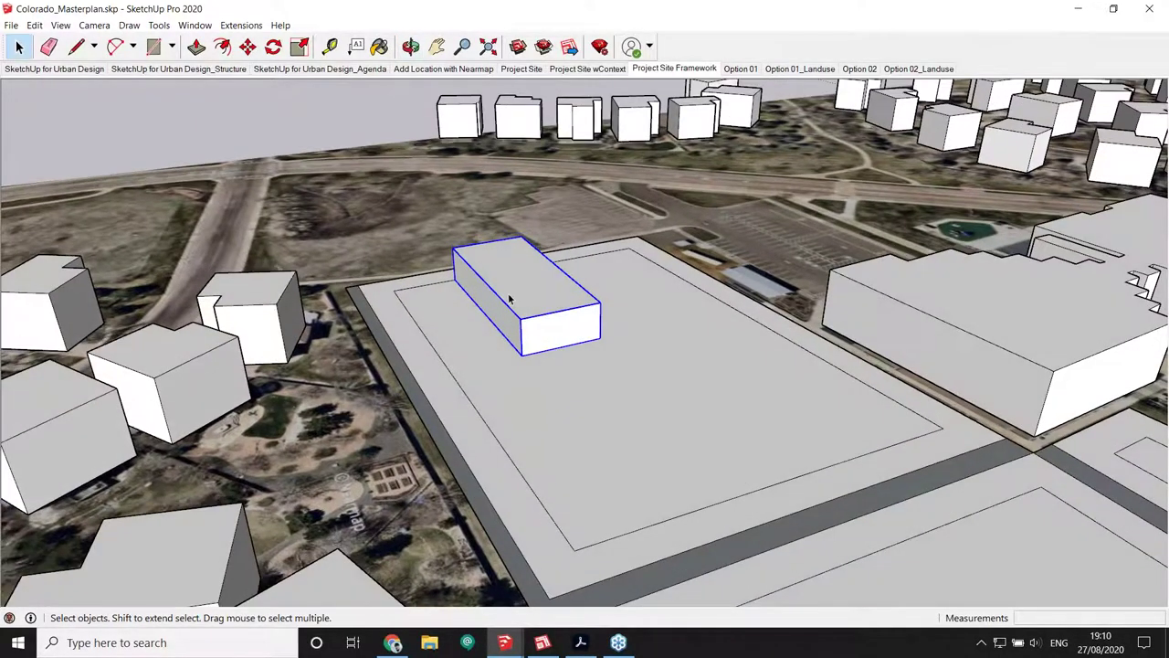
right_click(520, 290)
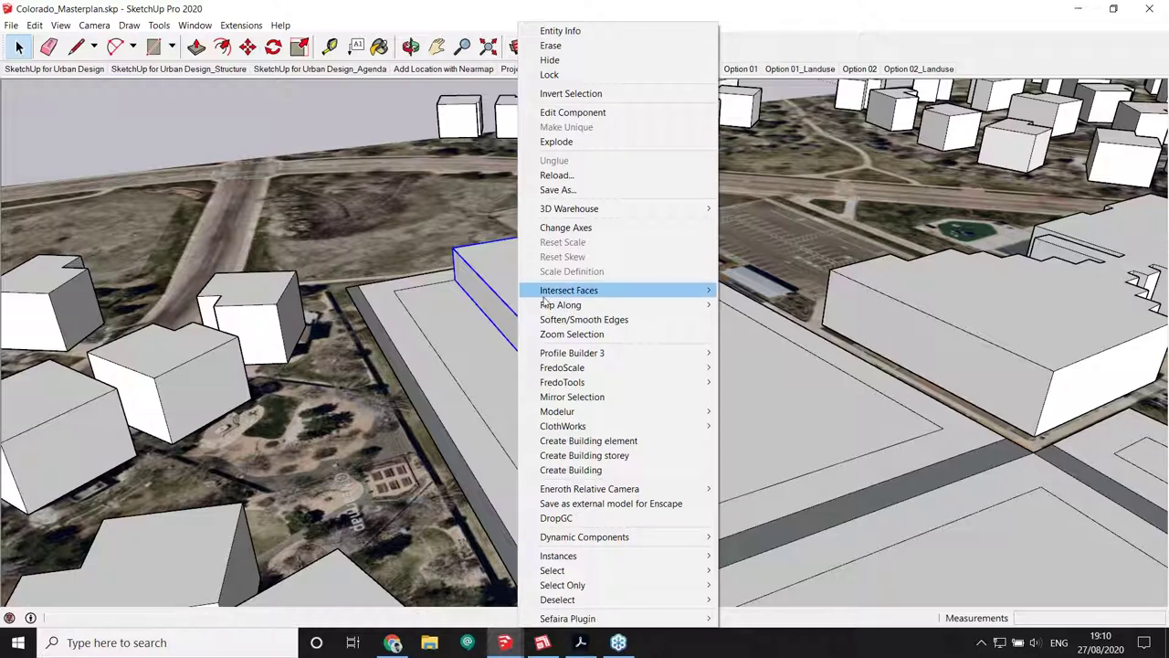
mouse_move(639, 541)
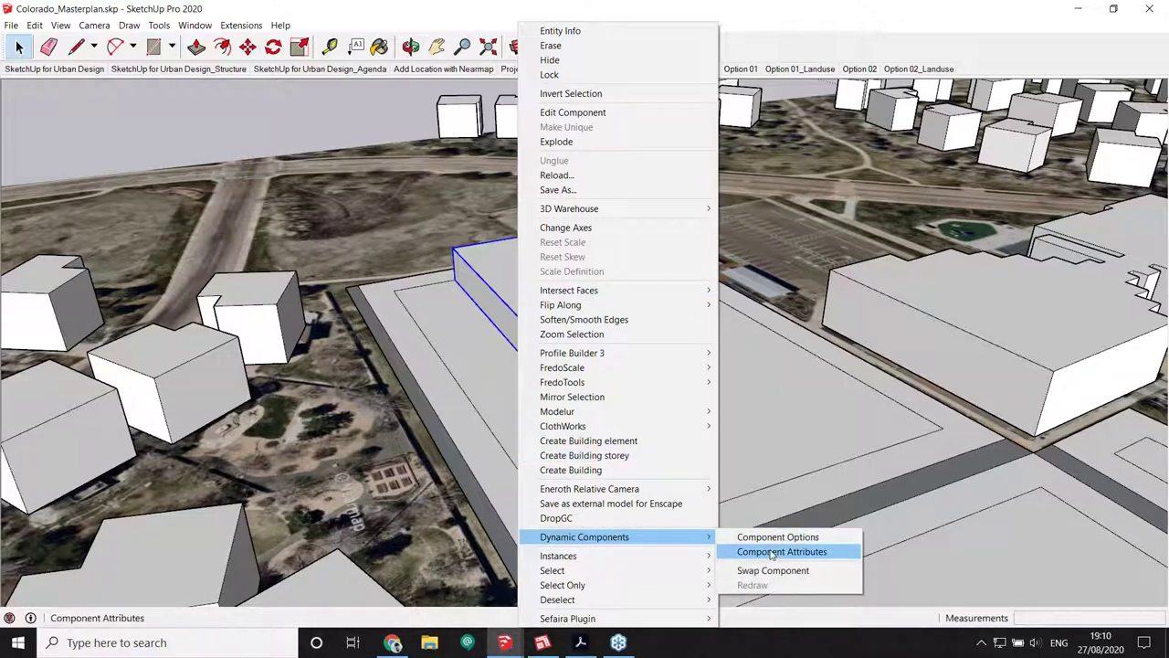
click(807, 555)
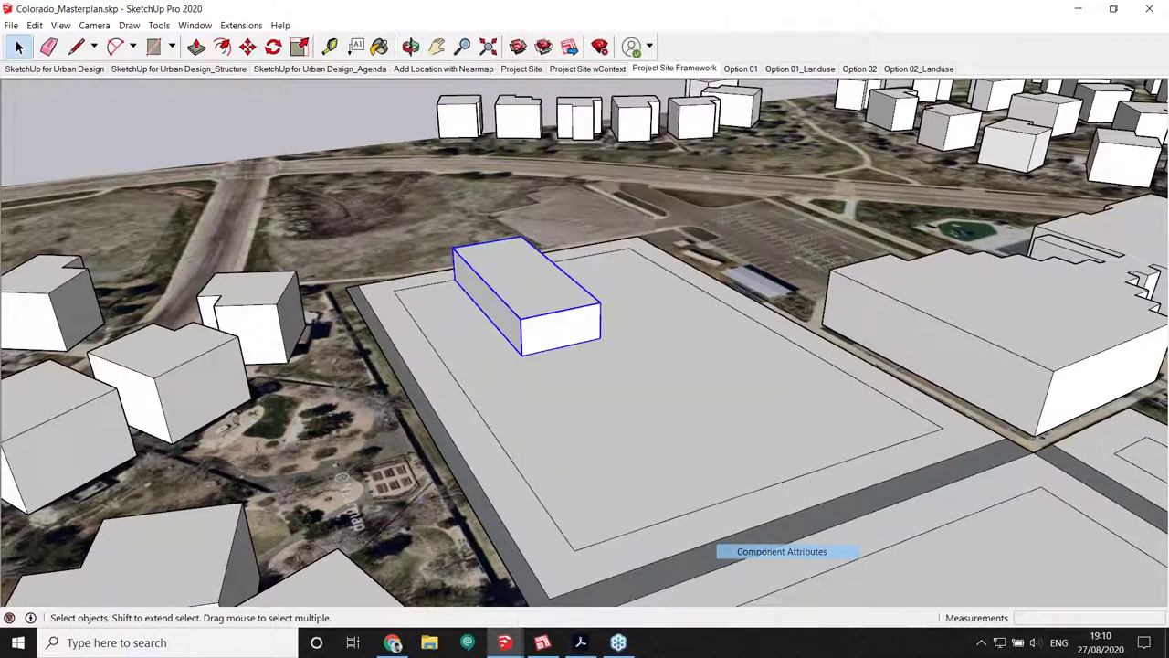
right_click(531, 292)
mouse_move(640, 538)
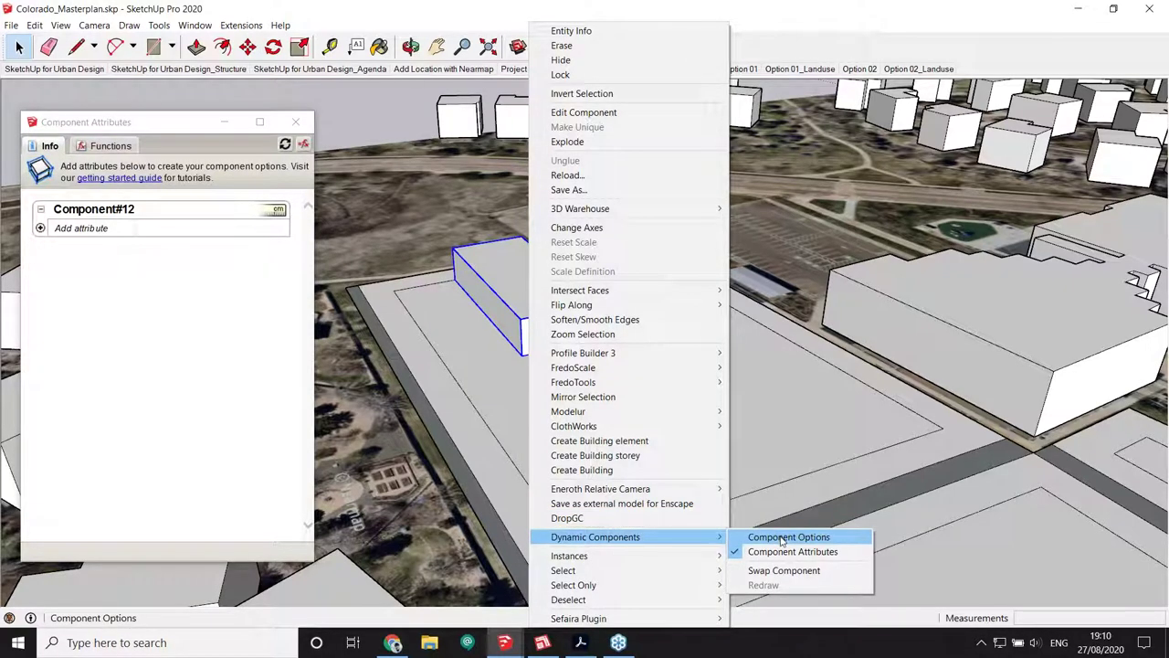
click(782, 539)
Arrange the Component Attributes and Component Options windows on either side of the selected block
drag(850, 115, 789, 136)
drag(178, 128, 202, 125)
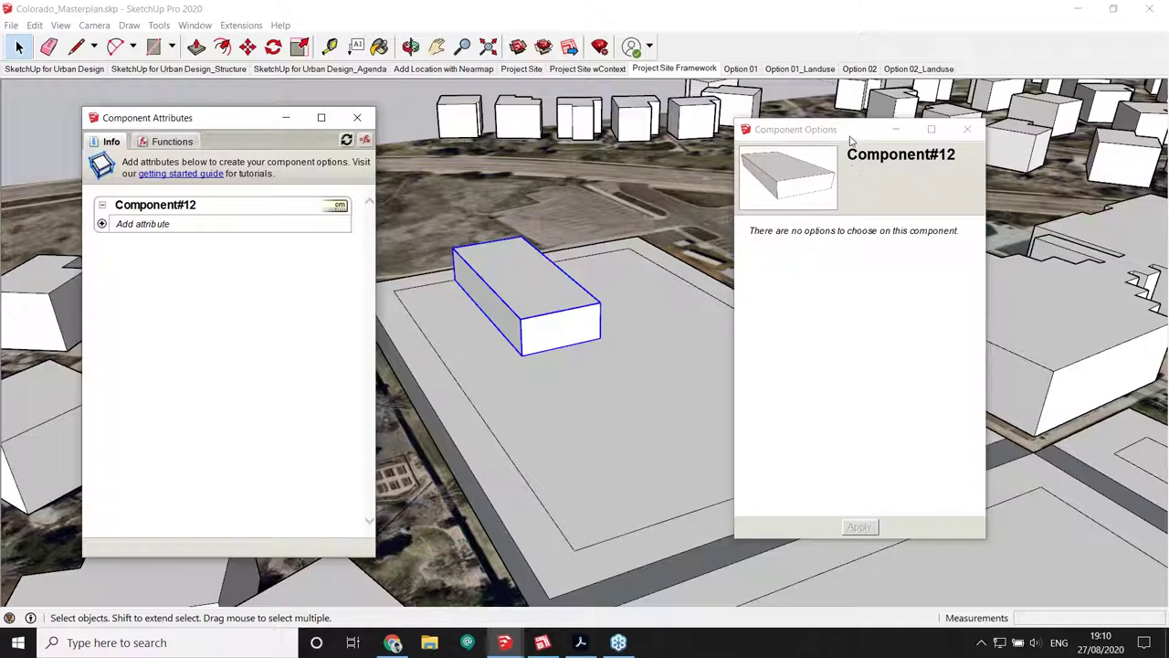
drag(850, 136, 818, 143)
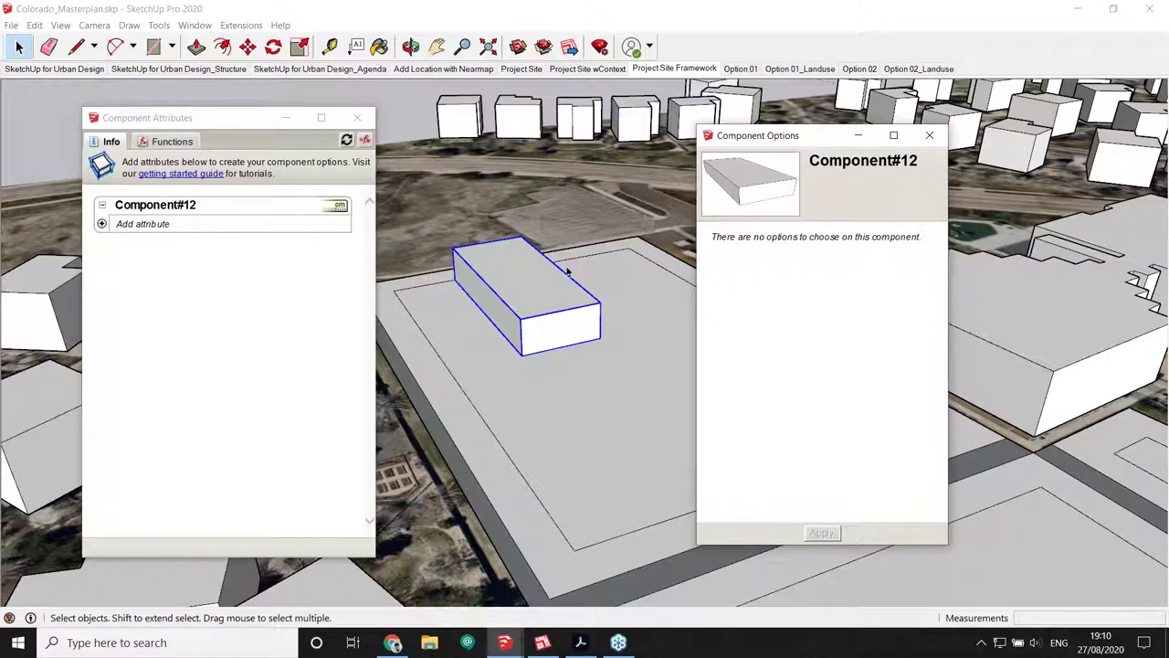
drag(194, 125, 207, 118)
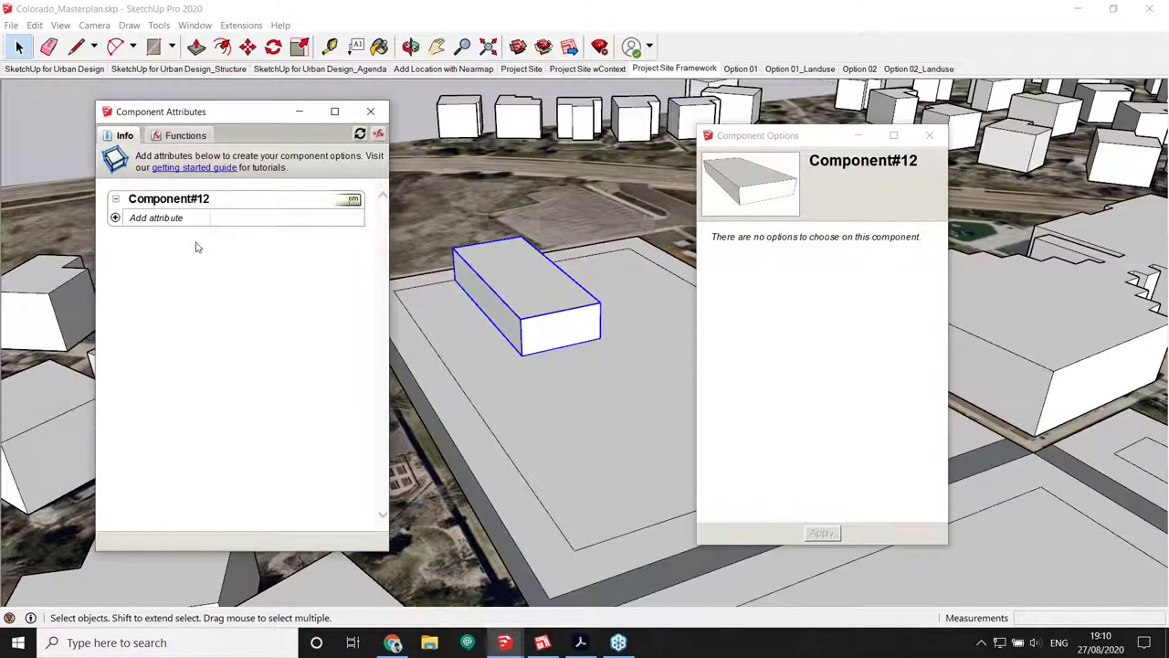
drag(793, 139, 797, 129)
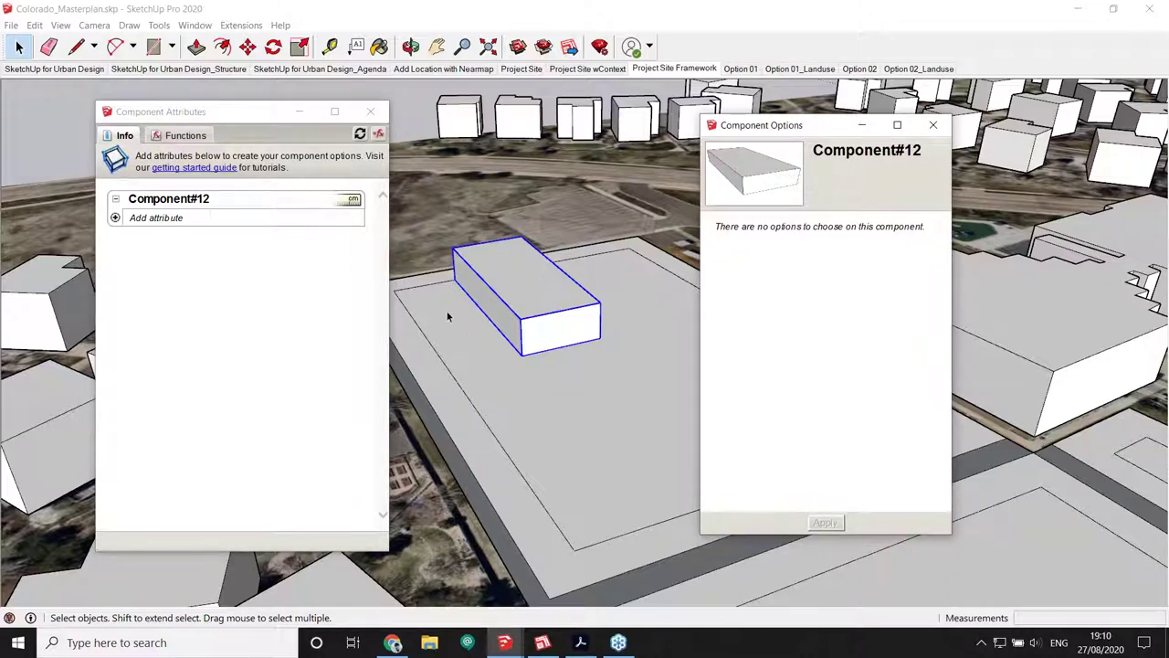
Show the Default Tray, move Component Attributes clear of the block, expand Entity Info and collapse Instructor
click(195, 25)
mouse_move(222, 40)
click(360, 40)
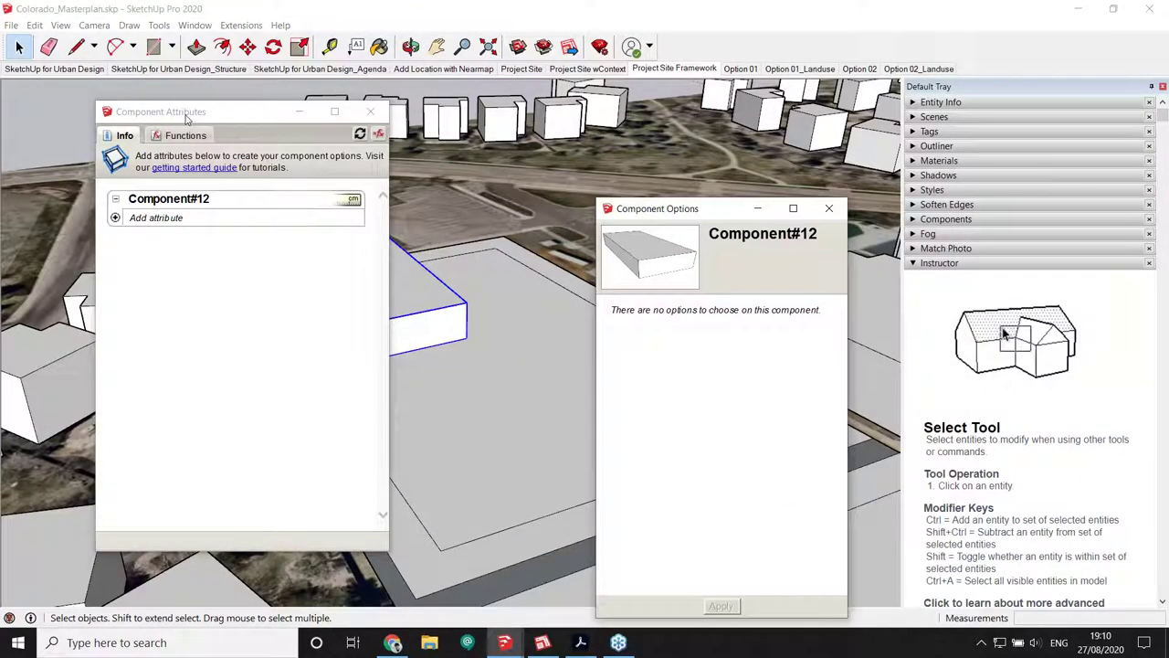
drag(186, 117, 90, 122)
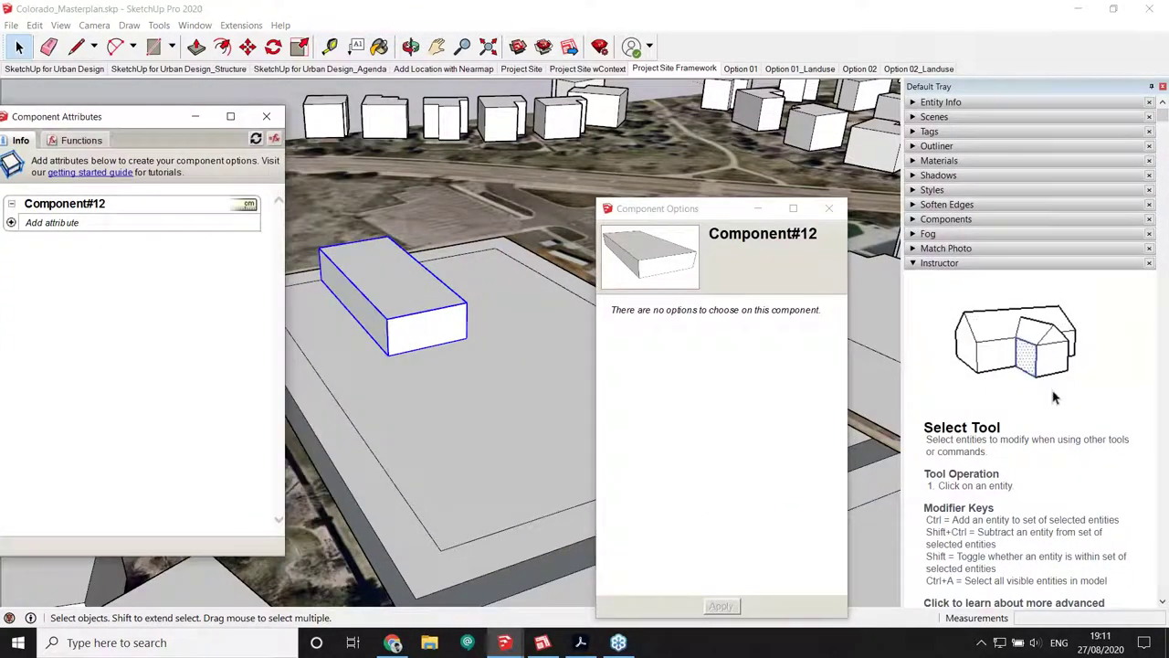
click(912, 103)
click(914, 515)
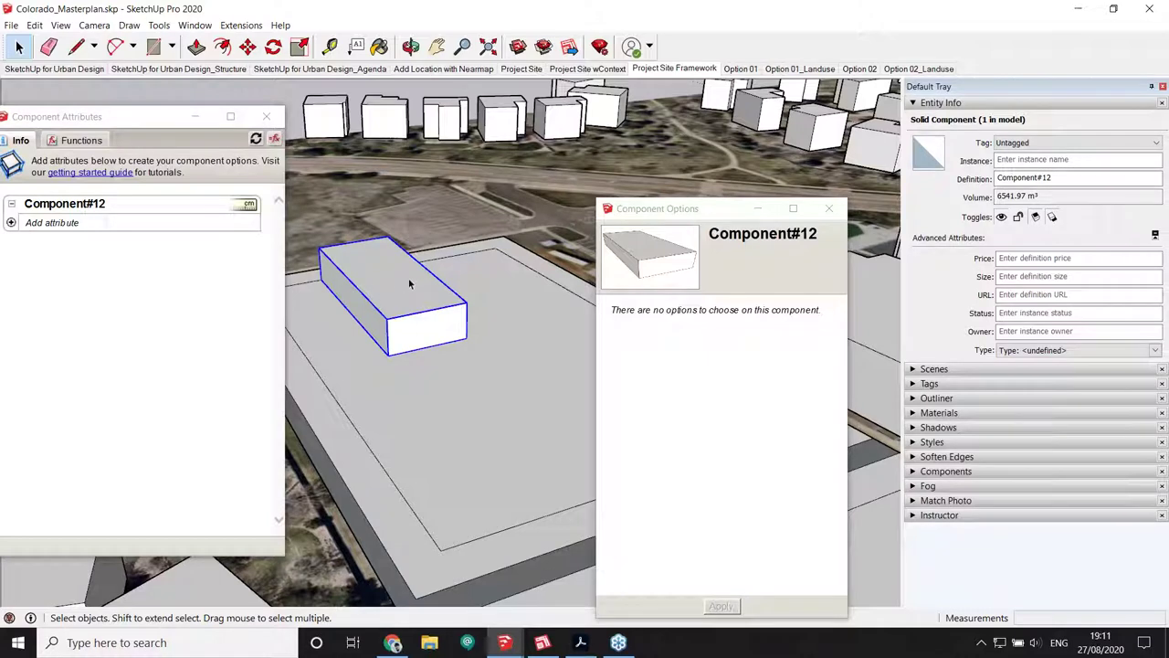
Add two custom attributes to the selected block component, named ConstructionYear and OveralArea
middle_drag(418, 282, 493, 274)
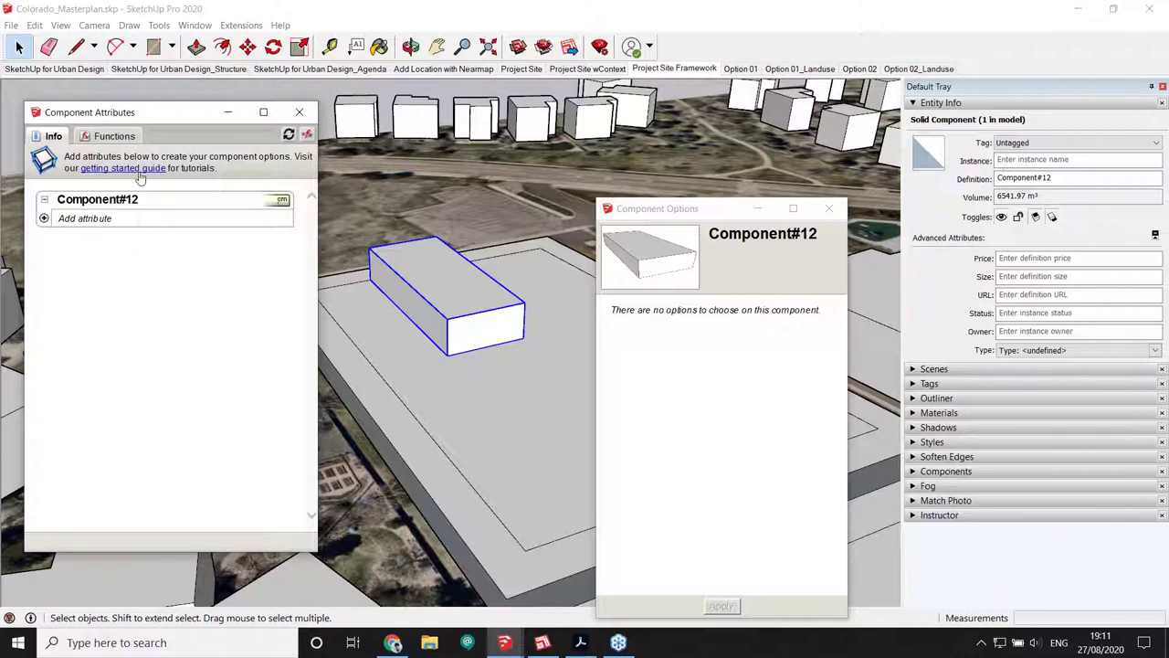
click(87, 221)
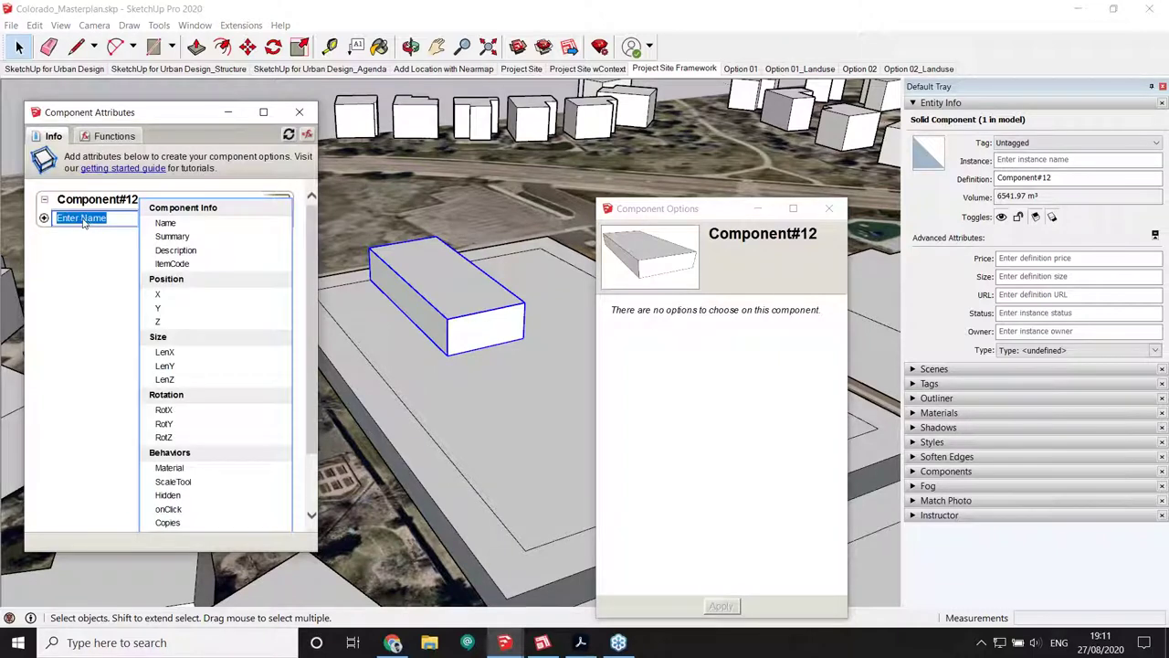
text(ConstructionYear)
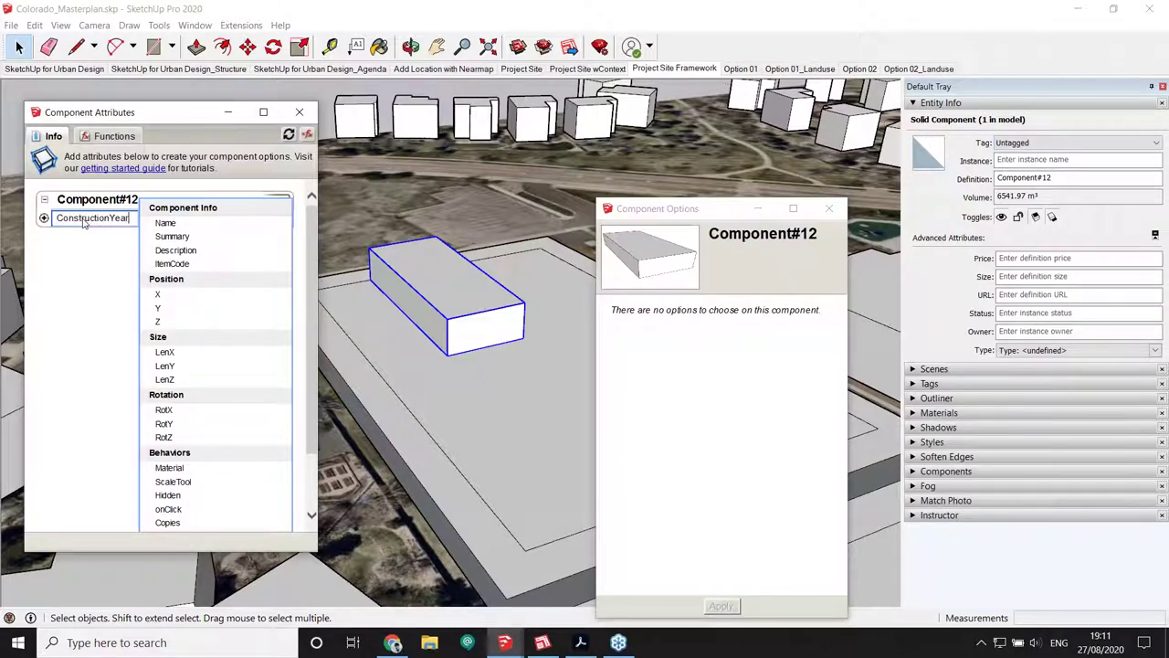
key(Return)
click(87, 265)
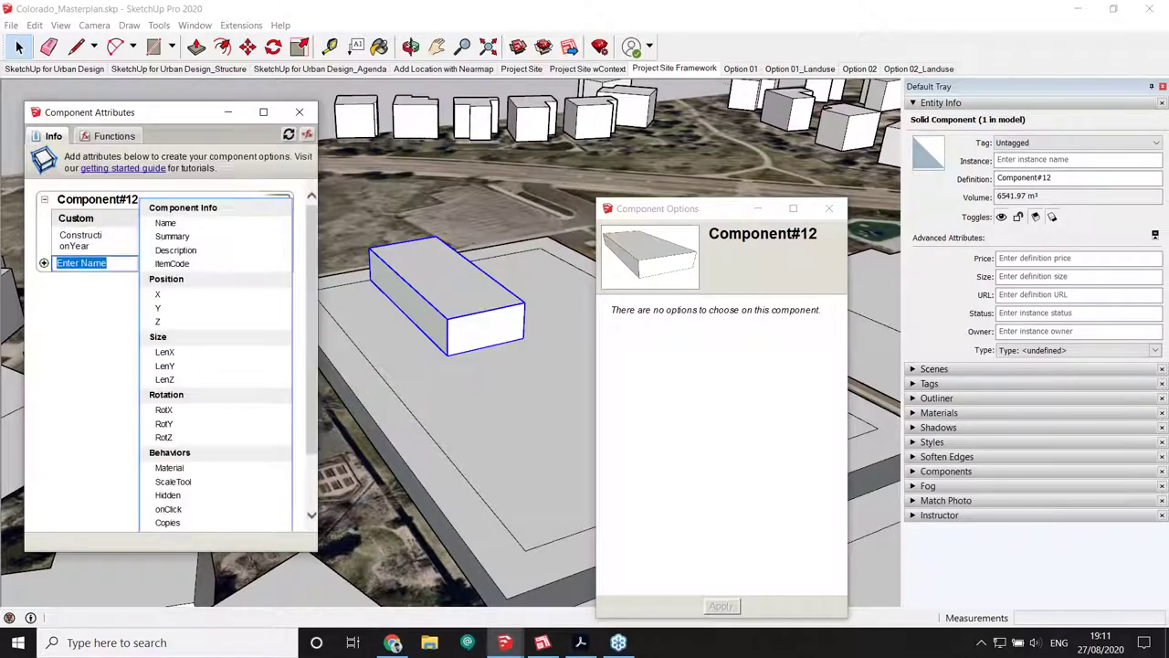
text(OveralArea)
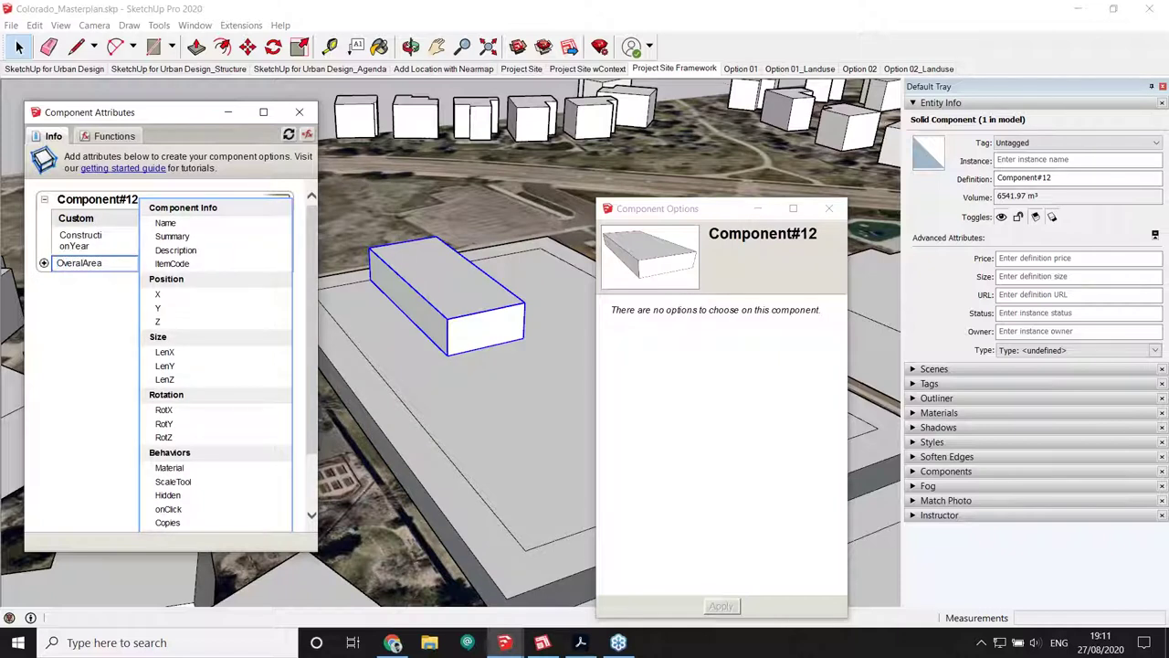
key(Return)
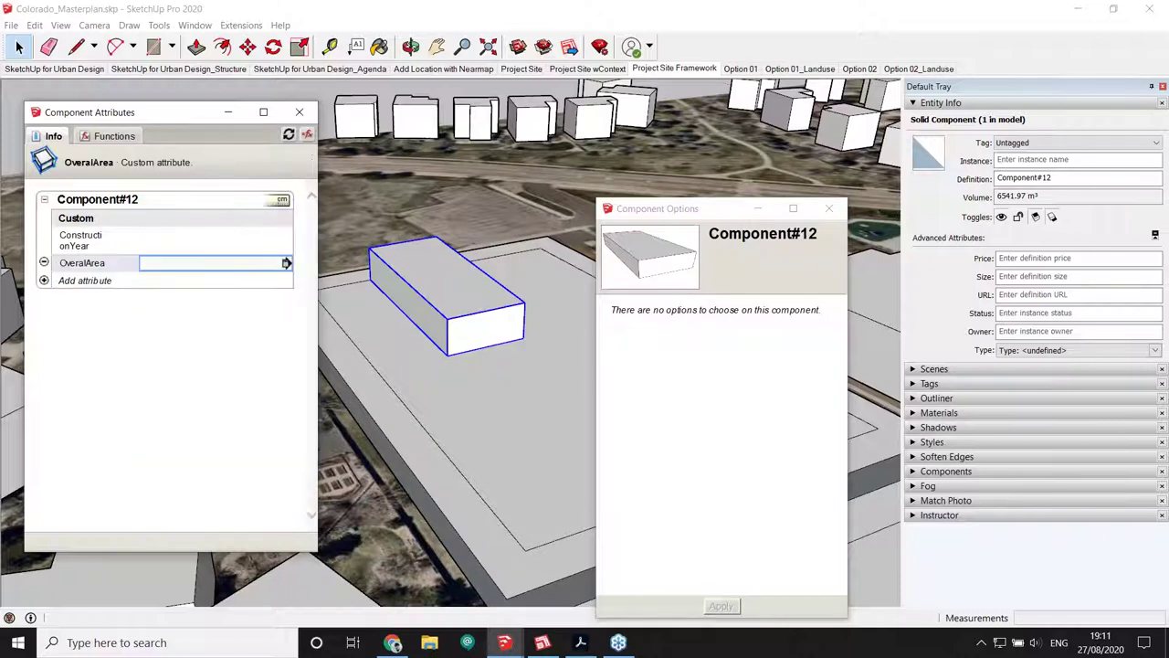
Set the display rule of the ConstructionYear attribute to "Users can select from a list"
click(278, 245)
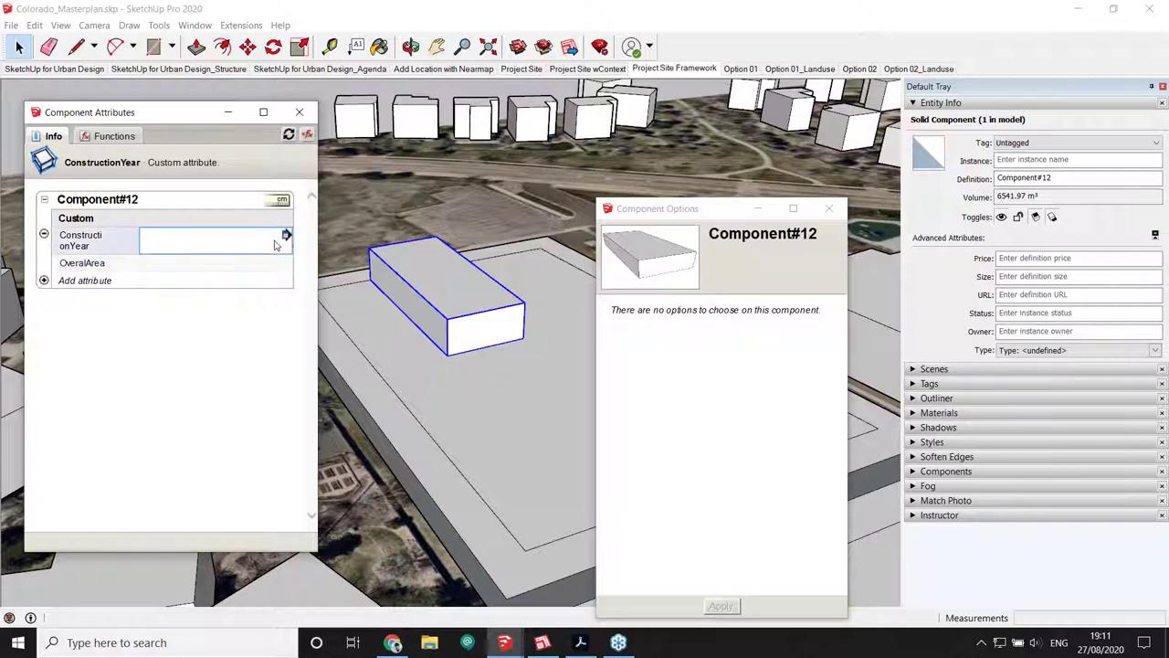
click(287, 240)
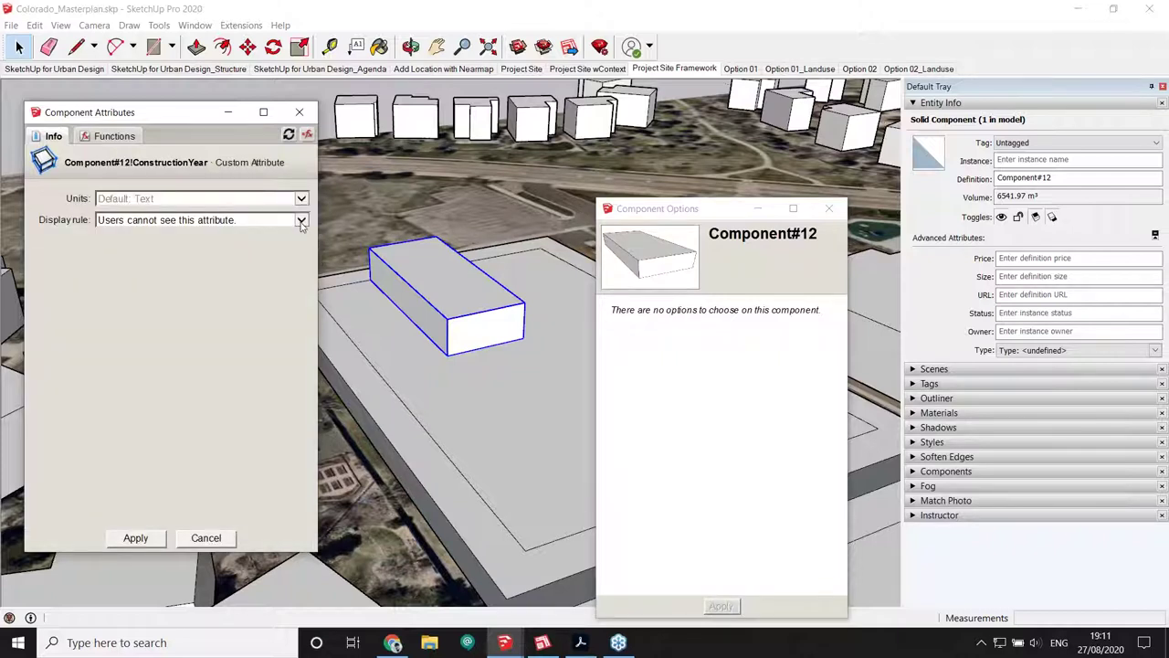
click(301, 222)
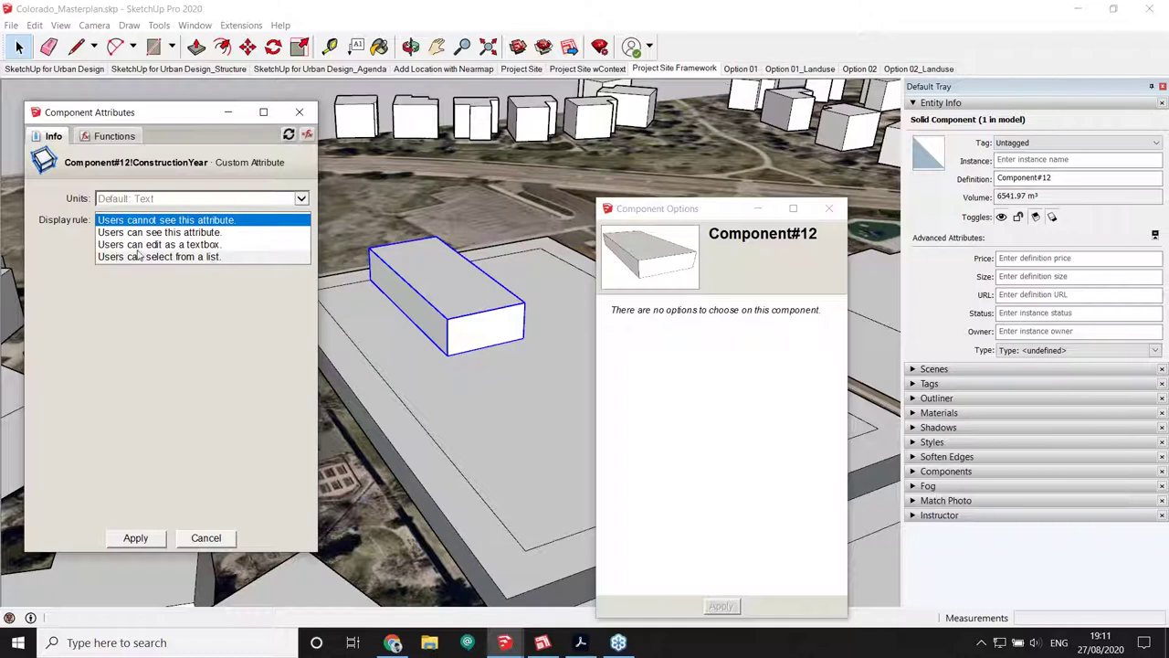
click(185, 258)
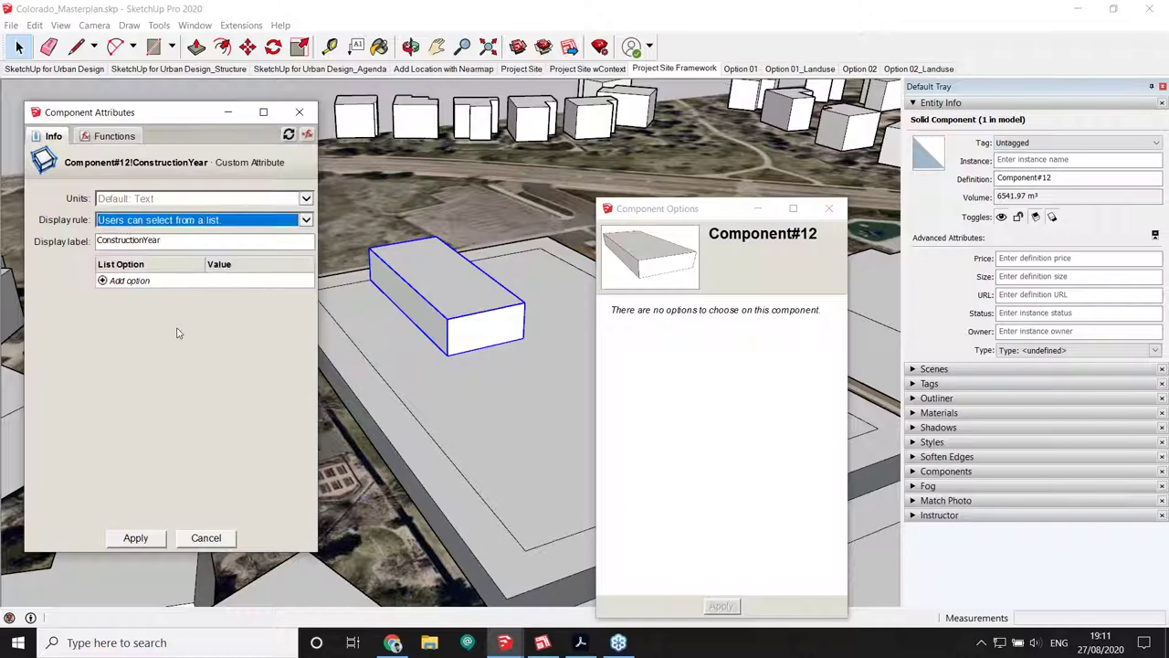
Add 2021, 2022 and 2023 as list options with matching values for ConstructionYear, discard the spare empty option and apply
click(133, 280)
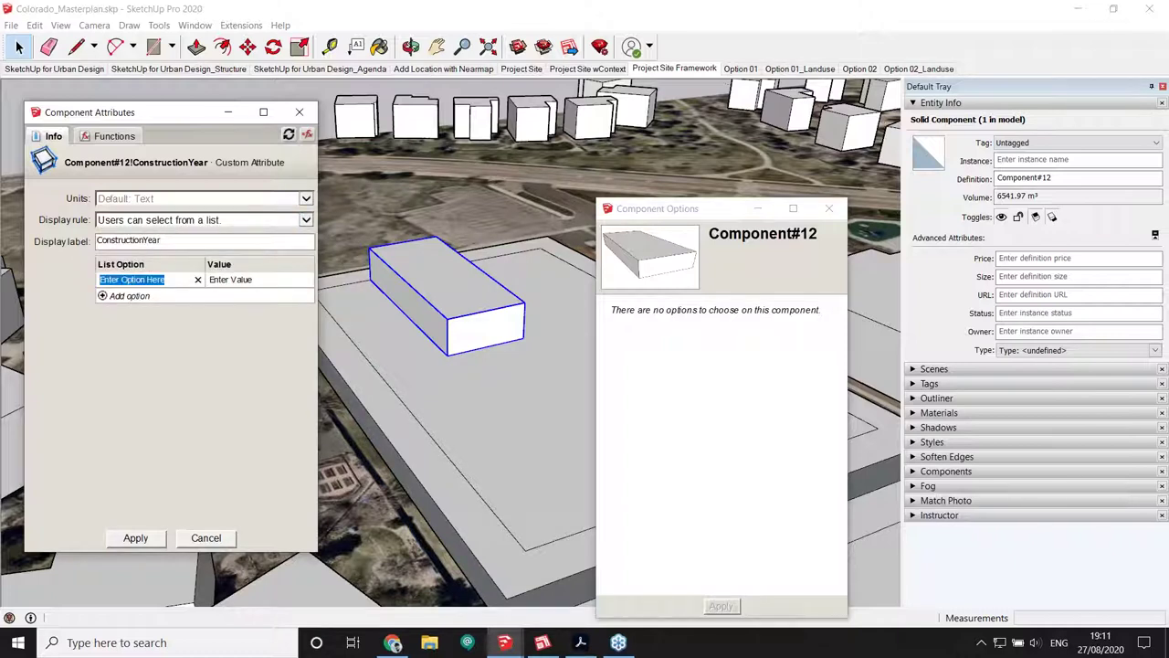
text(2021)
key(Tab)
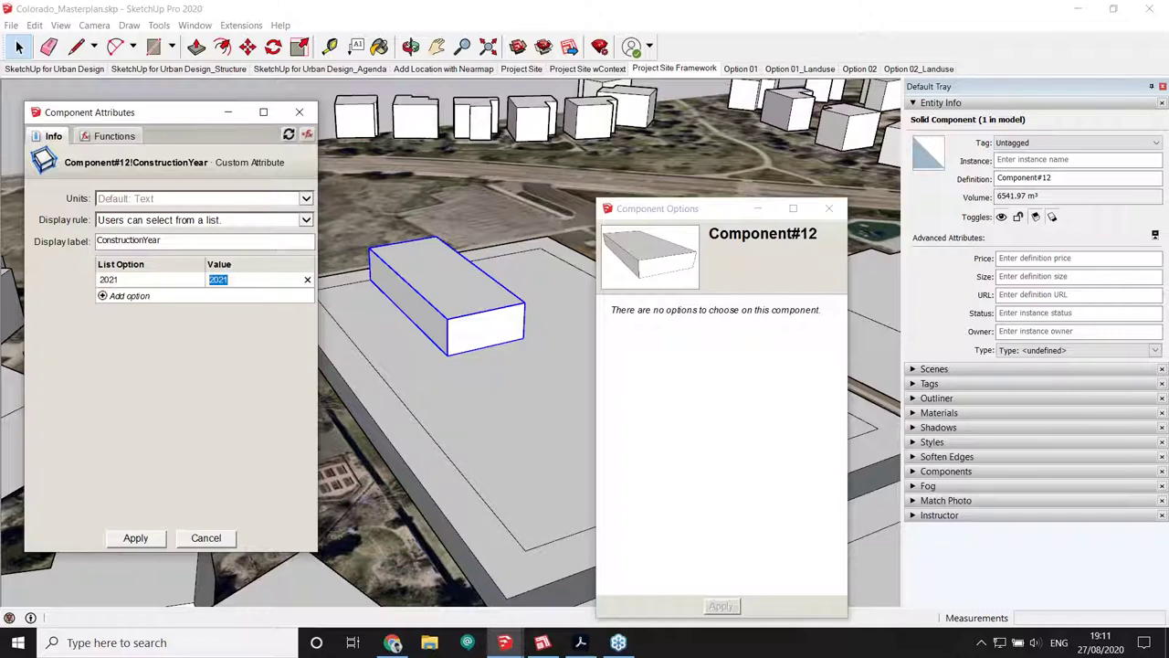
key(Return)
text(2022)
key(Tab)
key(Return)
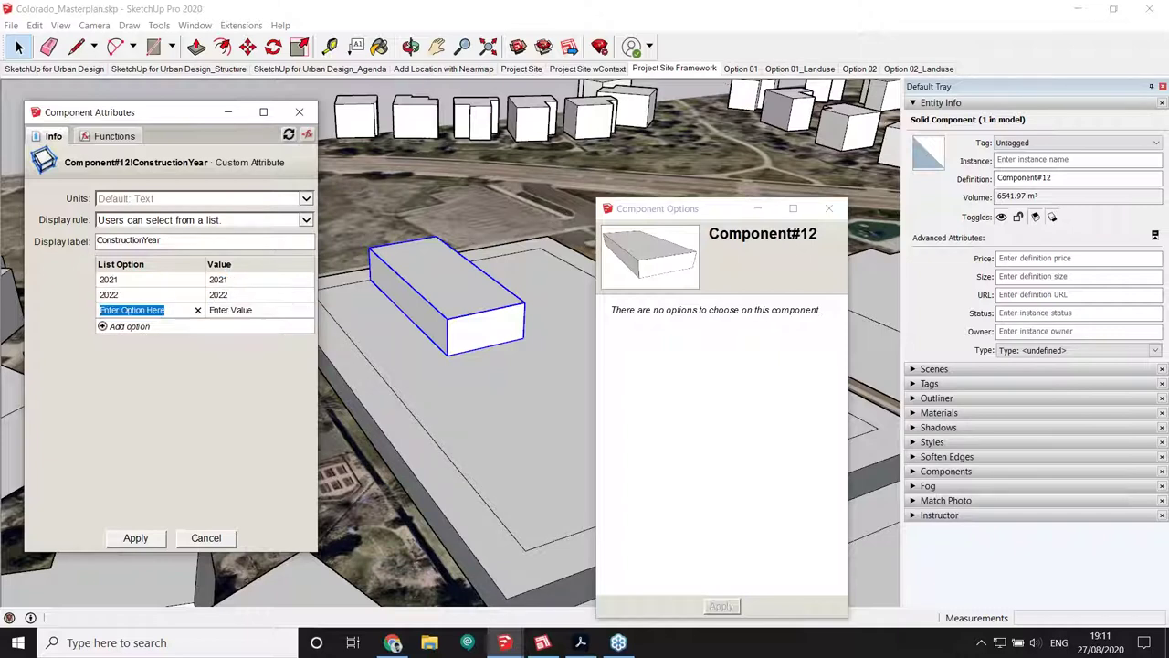
text(2023)
key(Tab)
key(Return)
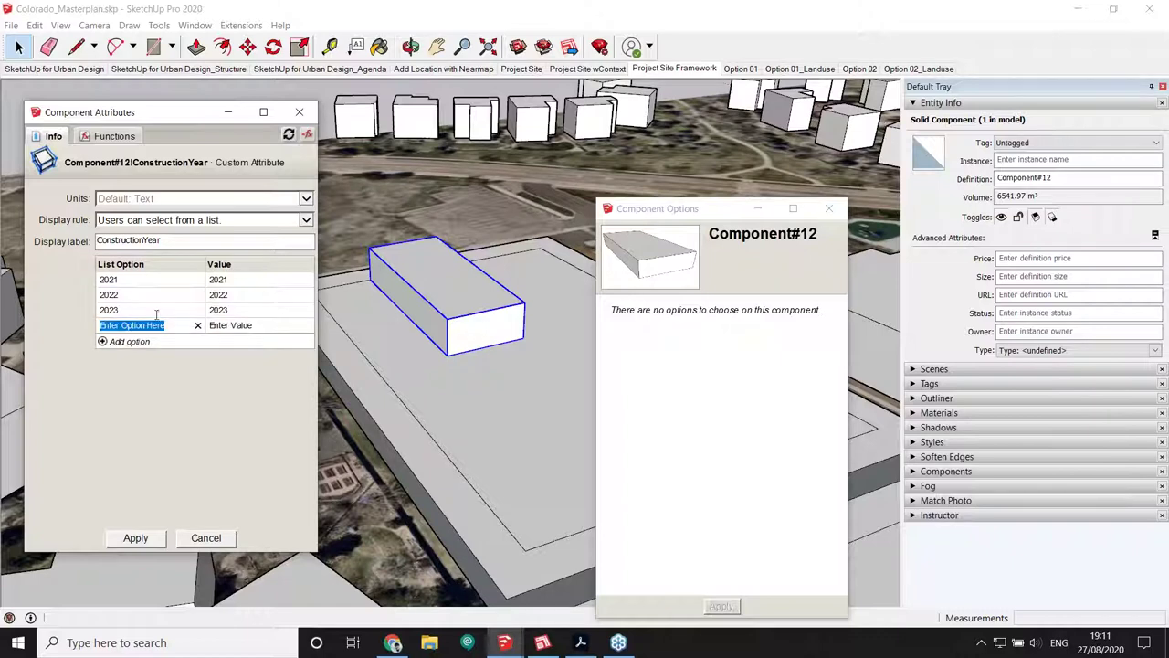
click(197, 325)
click(146, 540)
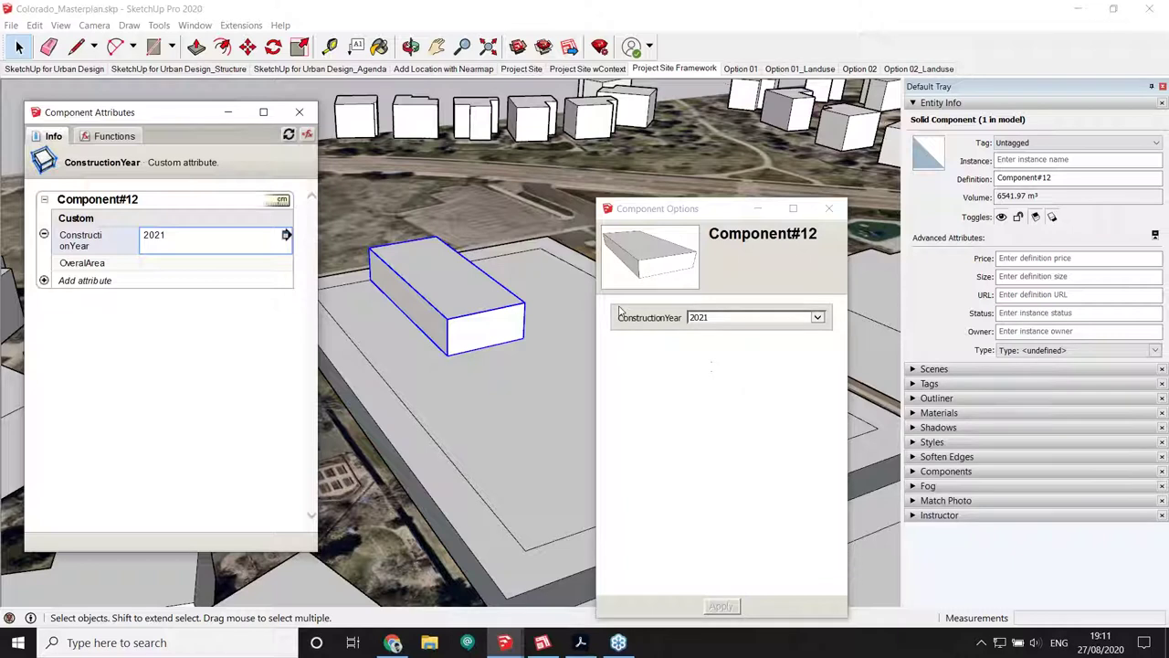
Check the year choices in Component Options, then apply 2023 as the block's ConstructionYear
click(819, 317)
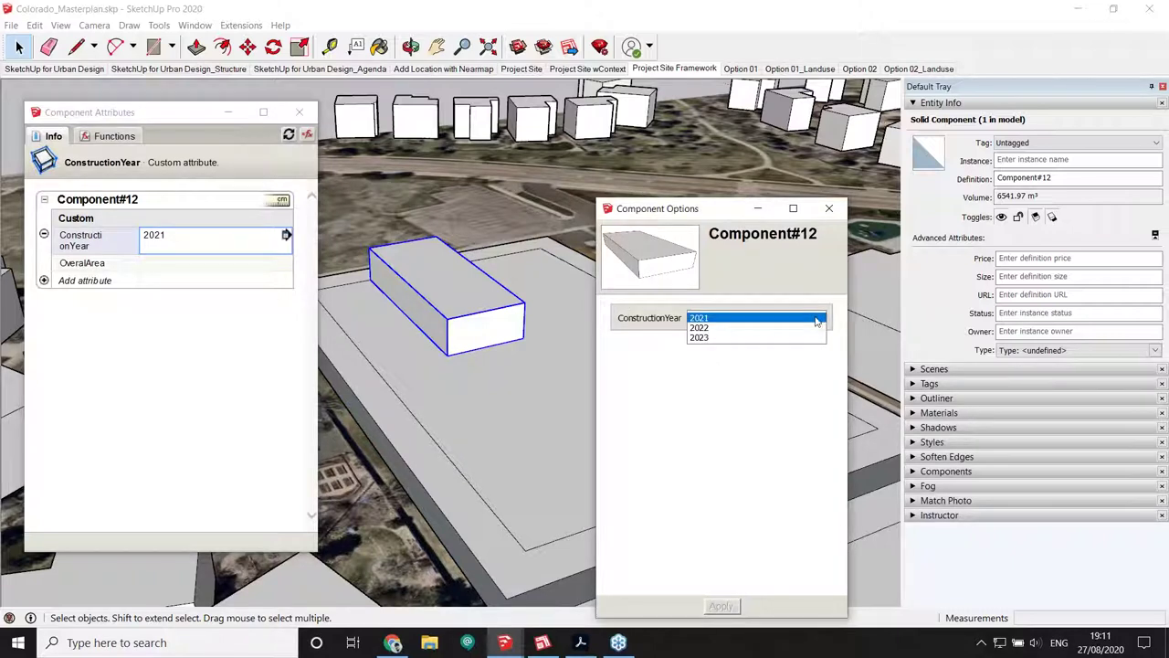
click(717, 327)
click(818, 318)
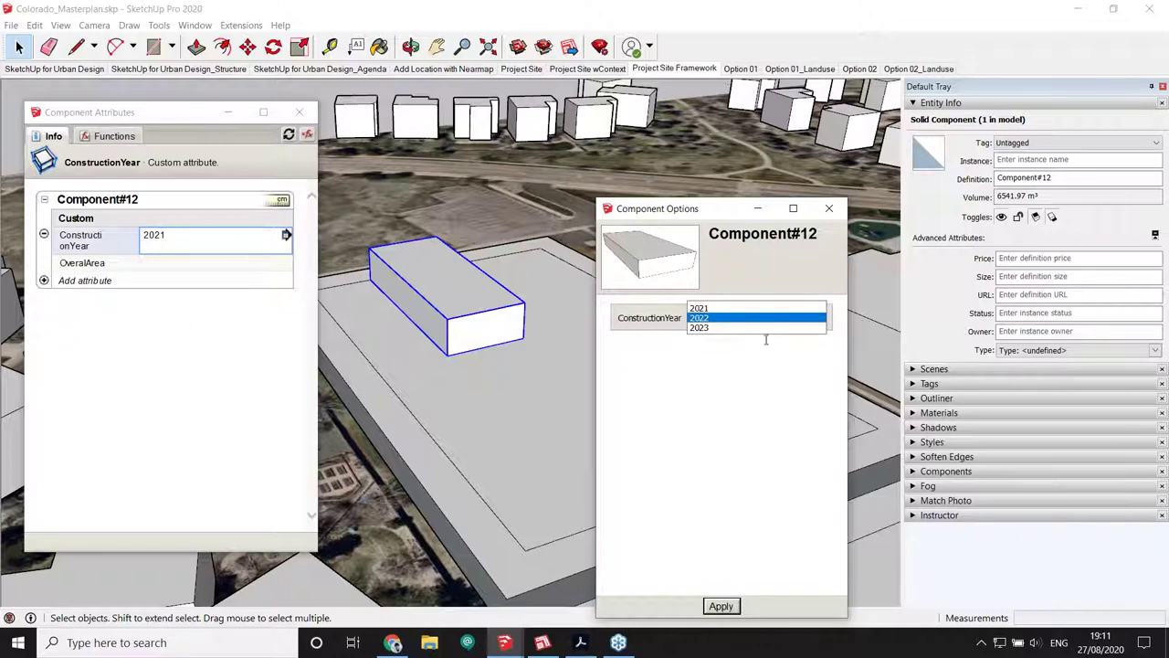
click(765, 340)
click(721, 606)
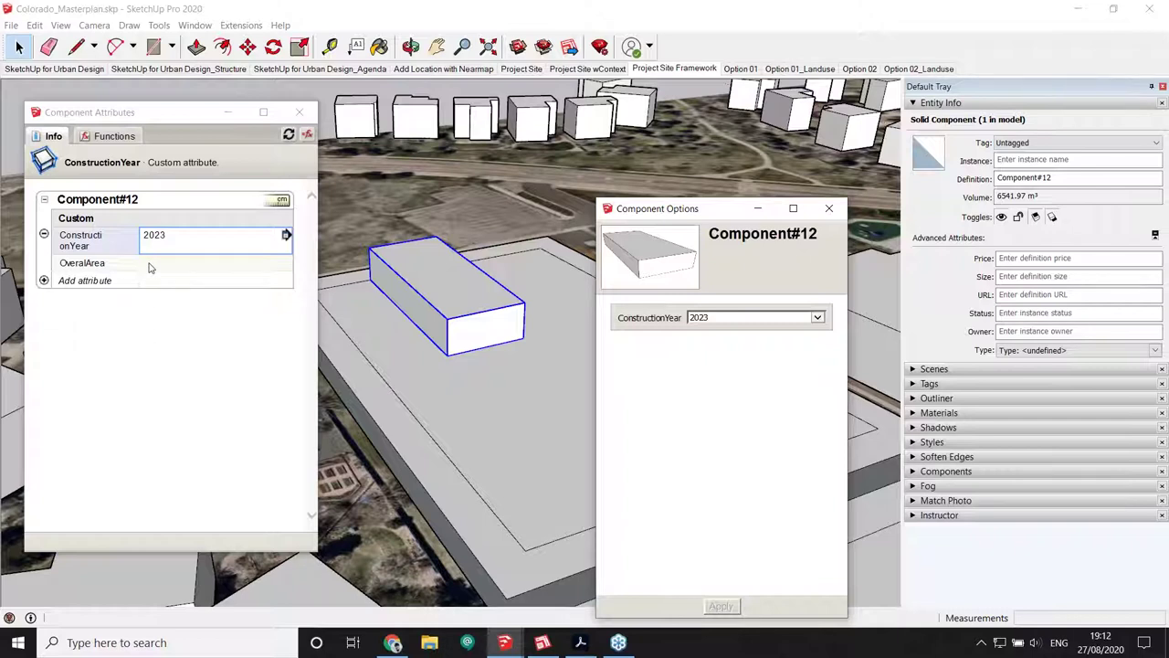
Add the LenX, LenY and LenZ size attributes and define OveralArea with the formula LenX multiplied by LenY
click(79, 282)
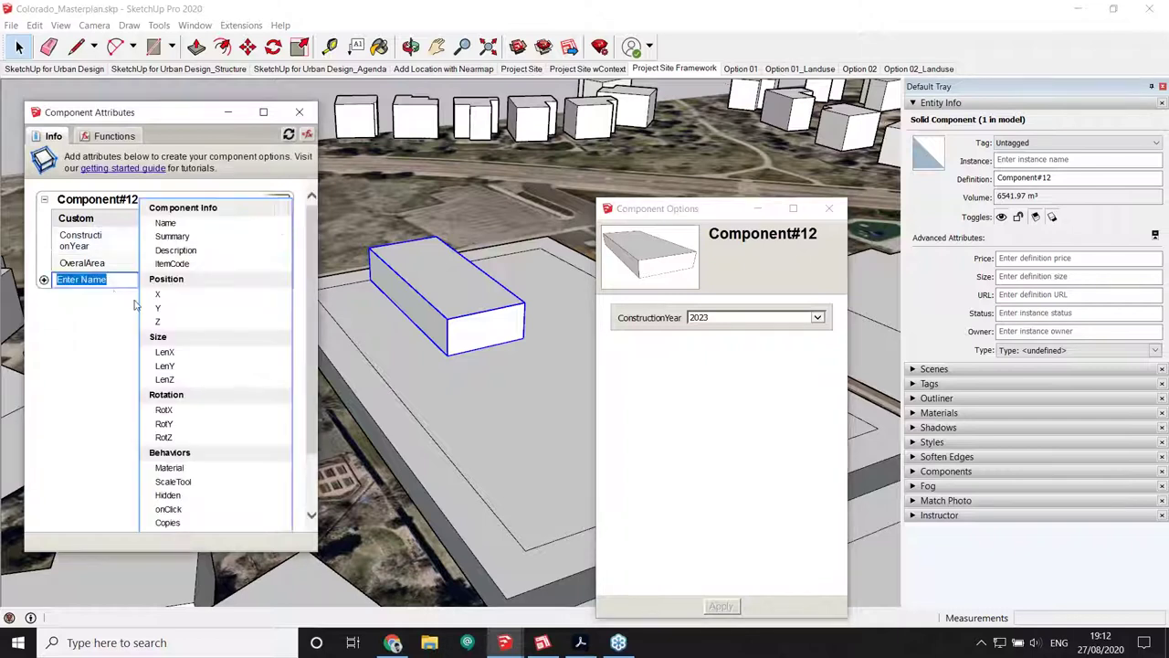
click(189, 338)
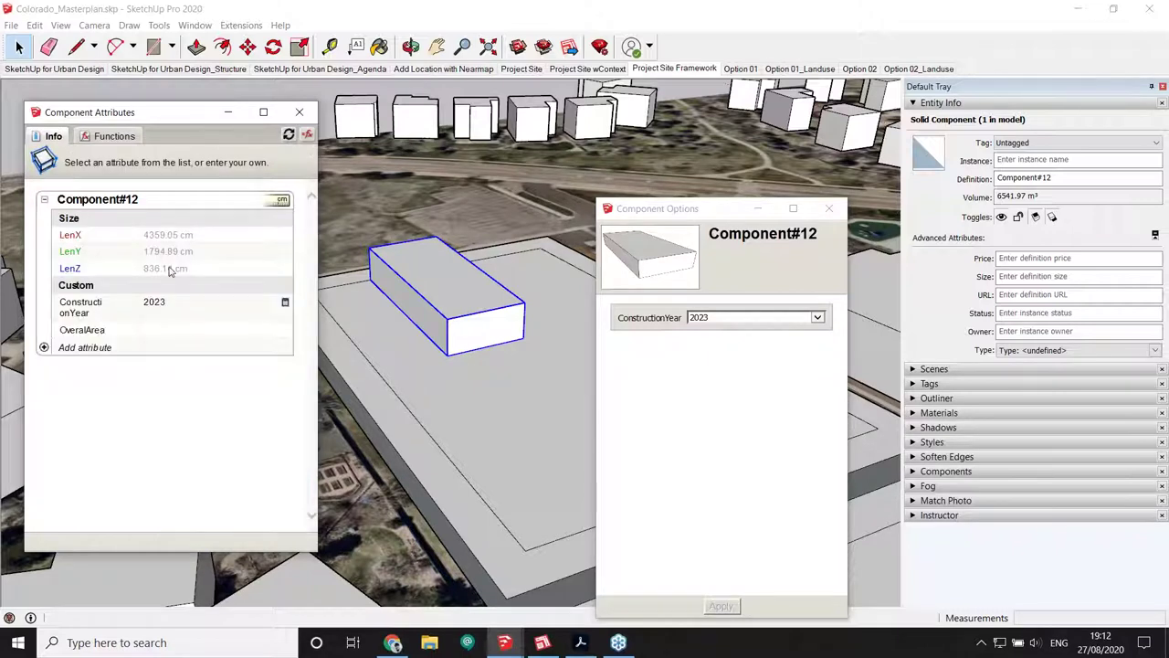
click(159, 335)
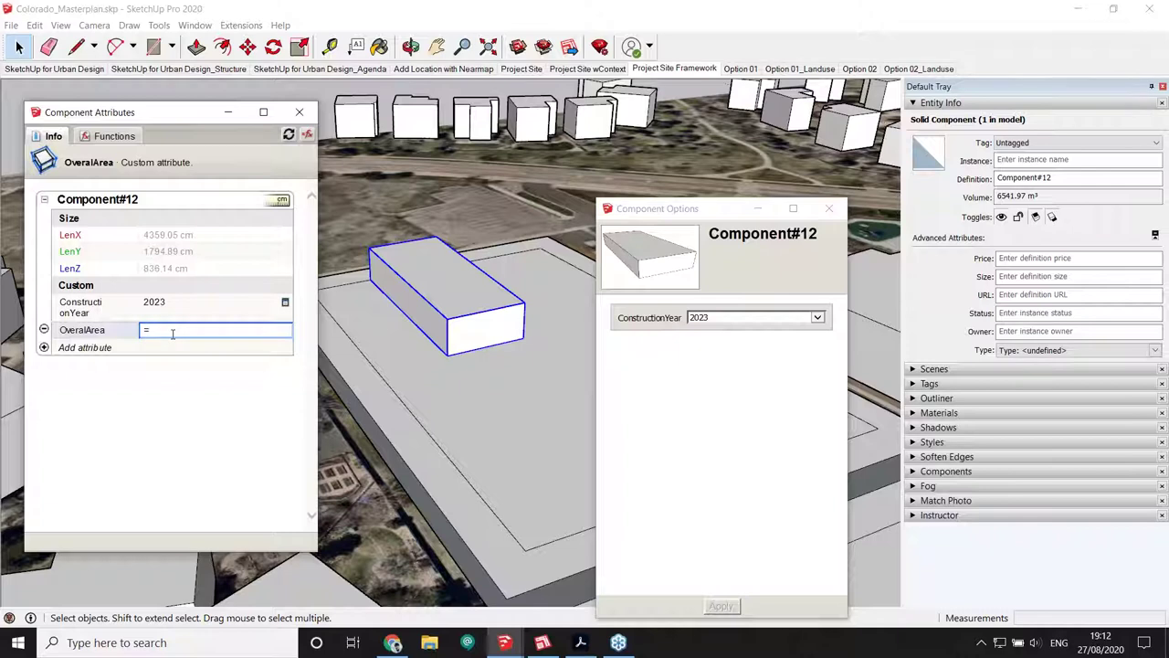
text(=)
click(162, 238)
text(*)
click(151, 255)
key(Return)
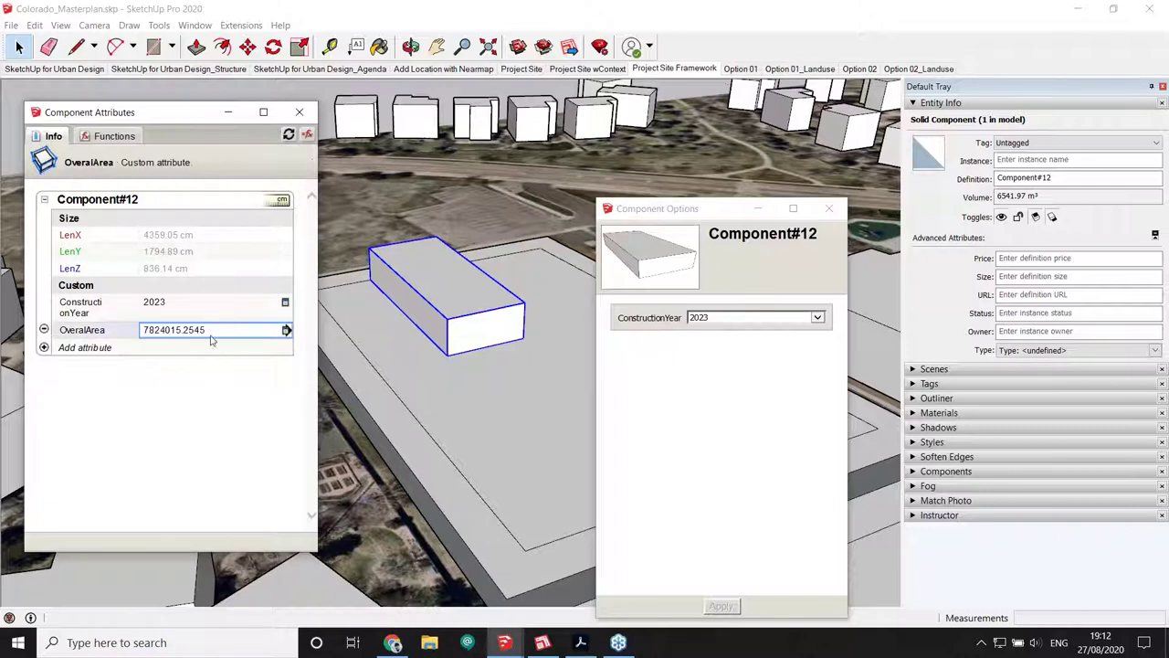
Set the display rule of the OveralArea attribute to "Users can see this attribute" and apply it
click(287, 331)
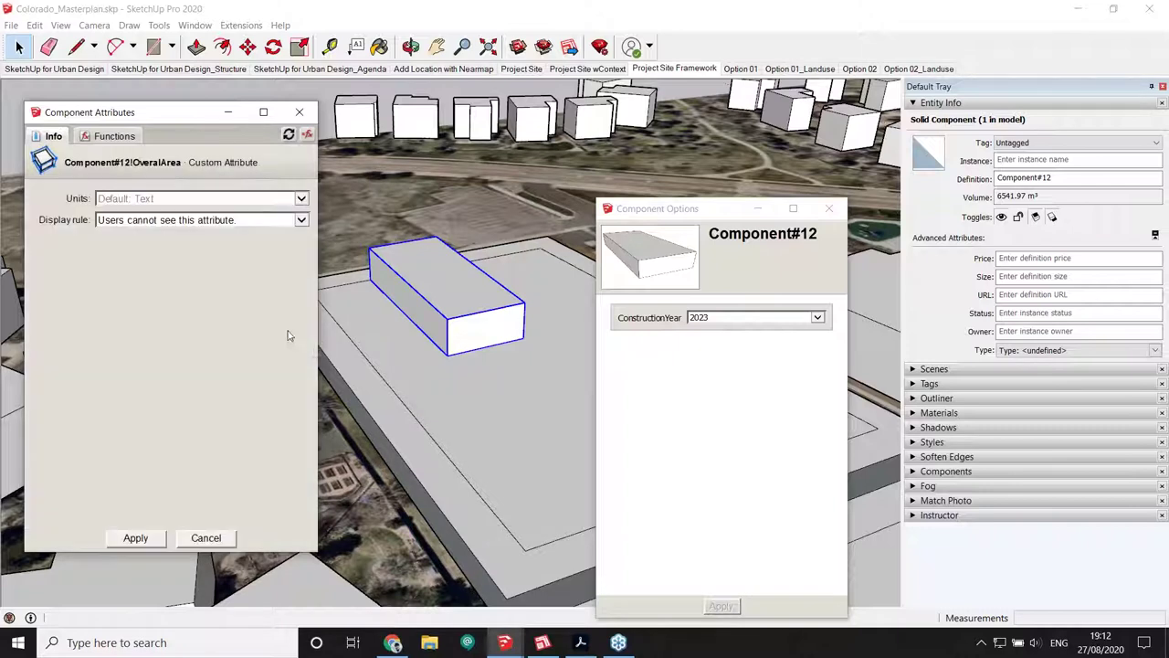
click(301, 221)
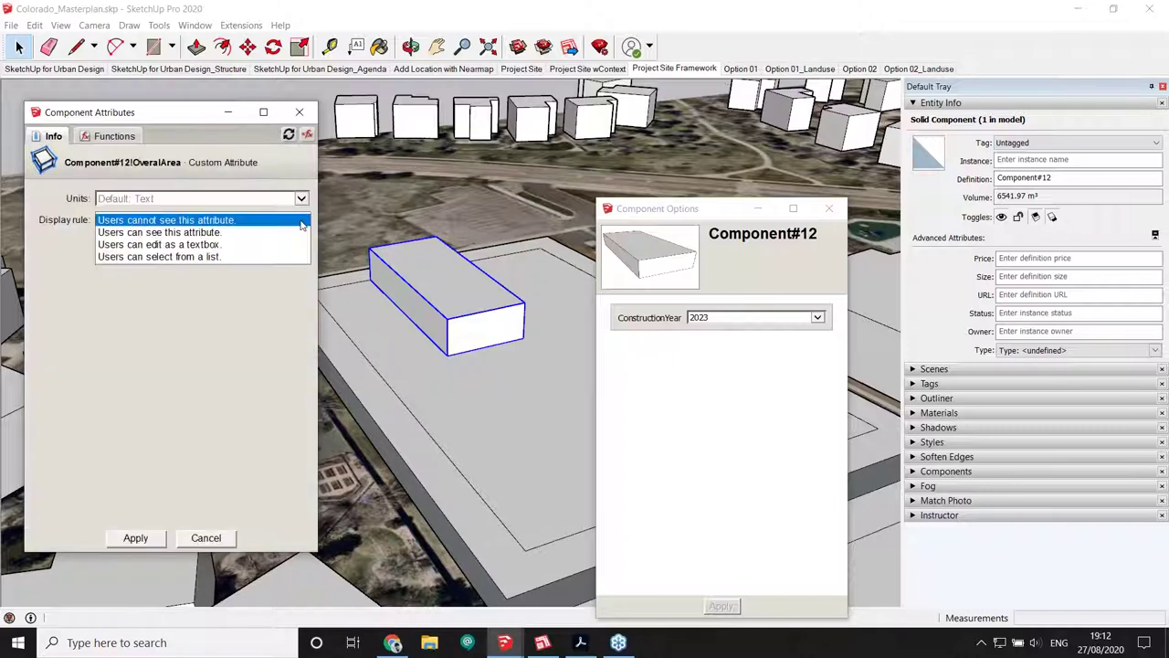
click(224, 235)
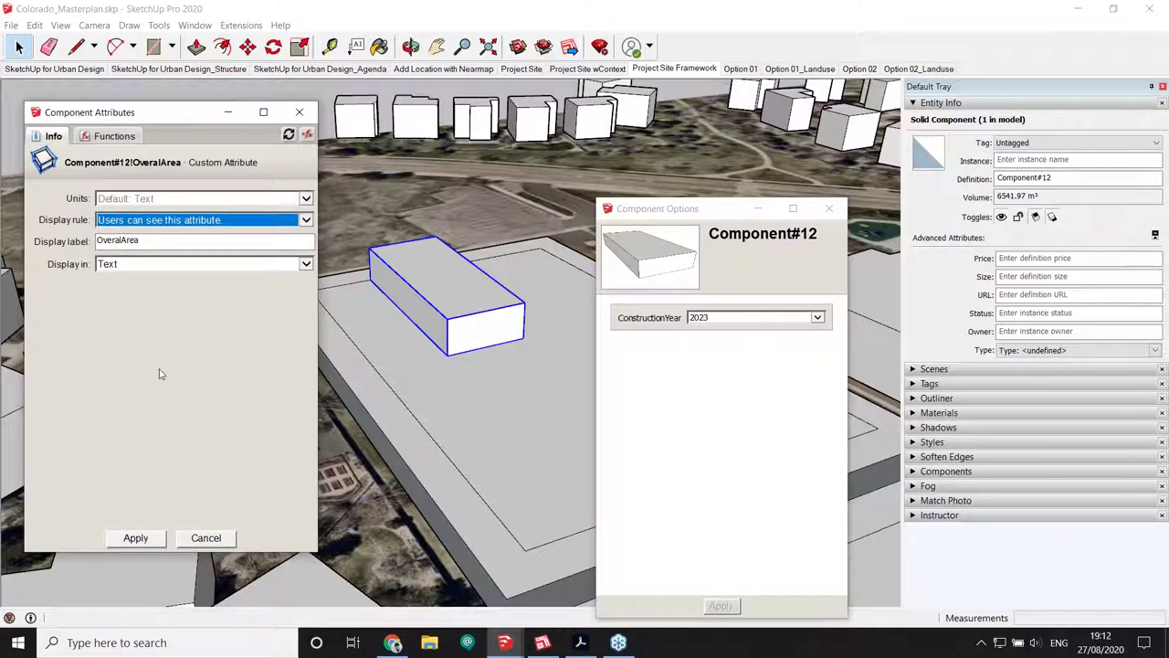
click(134, 540)
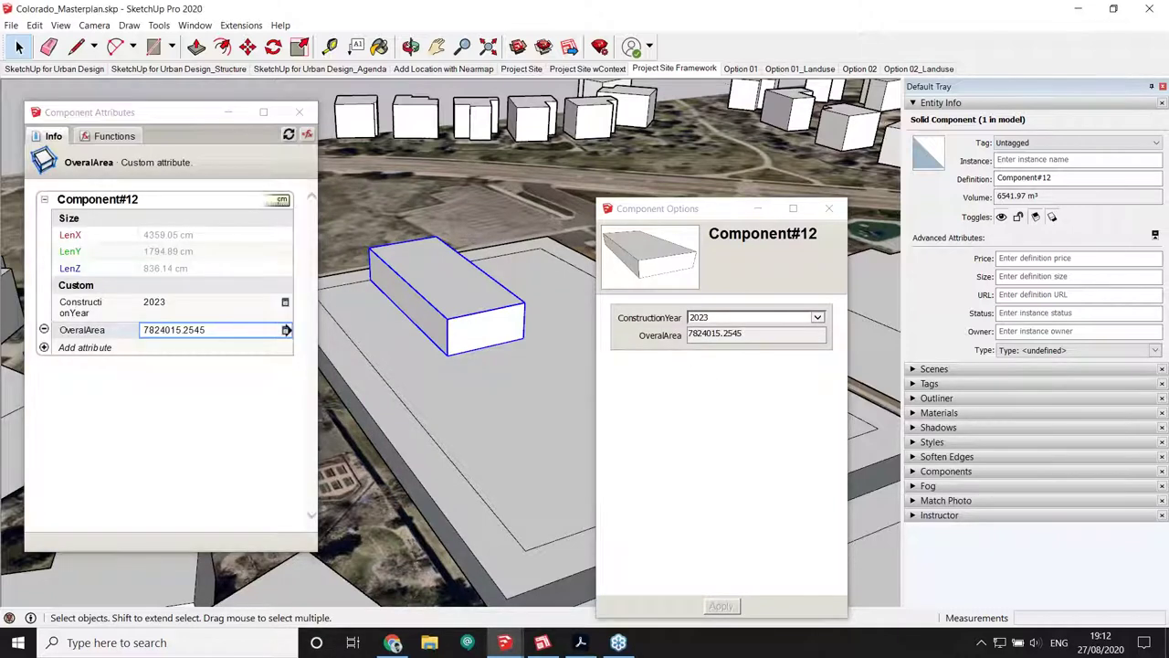
Scale the block's footprint to about 4318 cm by 2692 cm to test the OveralArea formula
middle_drag(464, 320, 466, 297)
key(s)
click(465, 255)
click(392, 339)
click(454, 336)
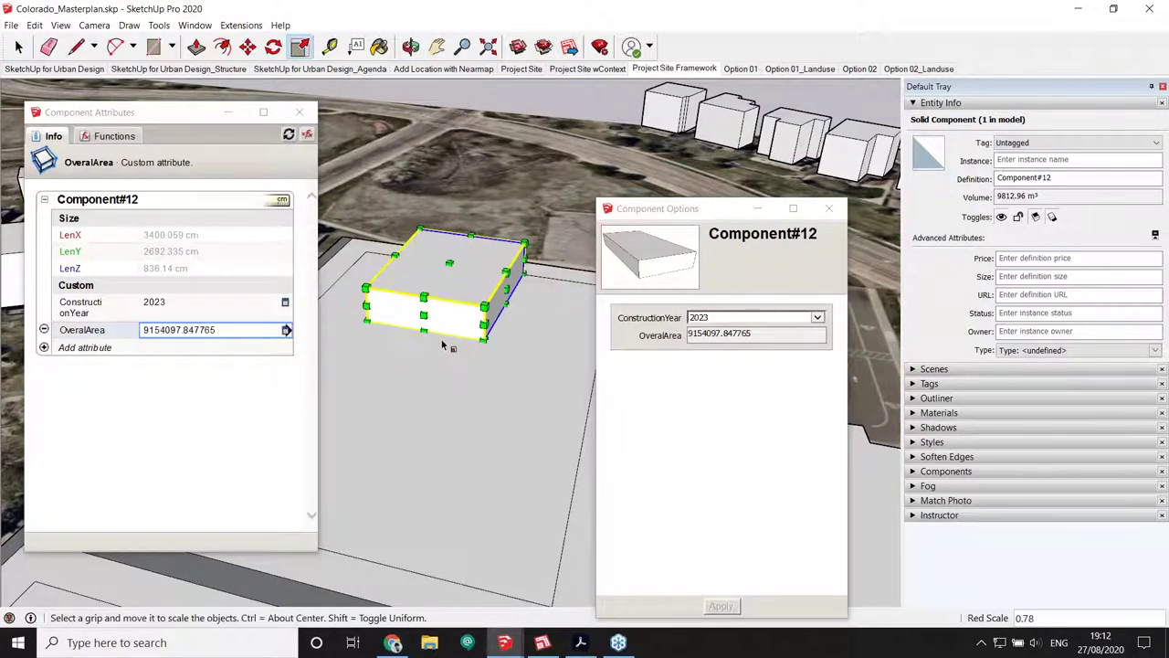
middle_drag(454, 337, 425, 327)
click(491, 324)
click(515, 316)
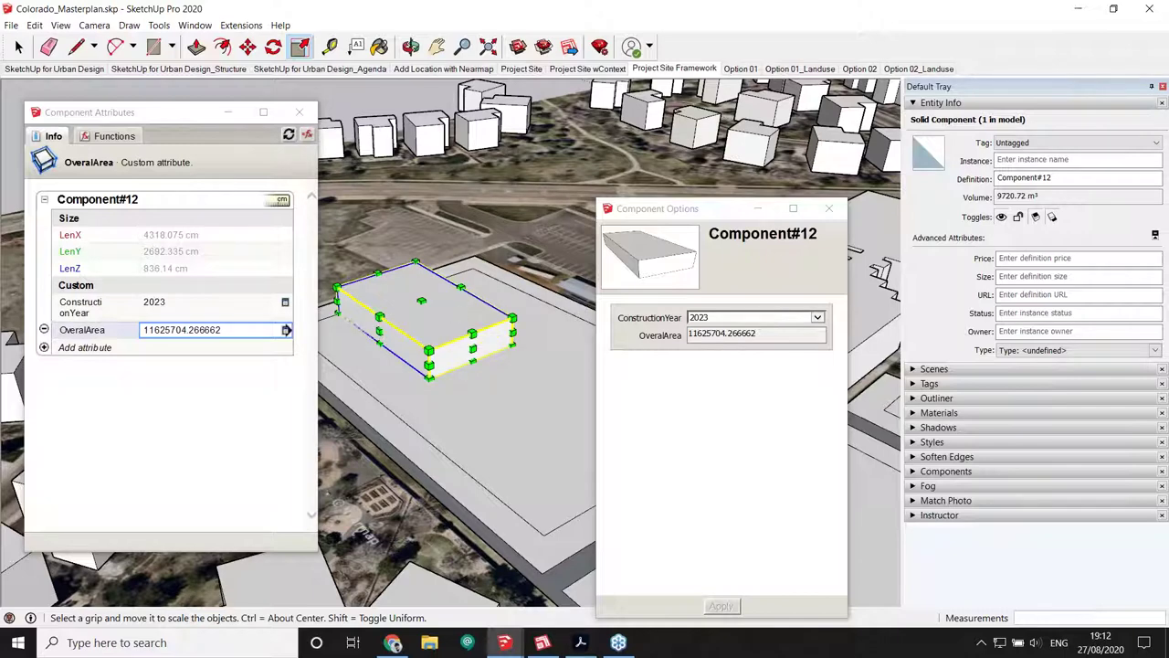
Delete the scaled block component from the plot and close the Component Attributes window
click(18, 46)
key(Escape)
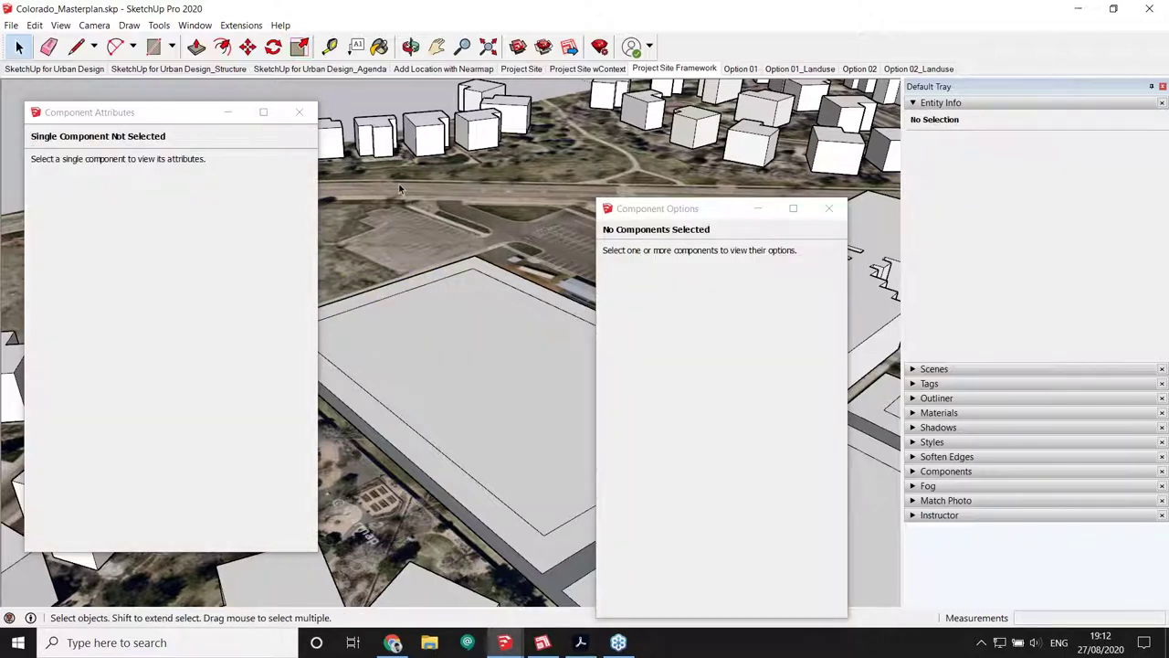
click(300, 116)
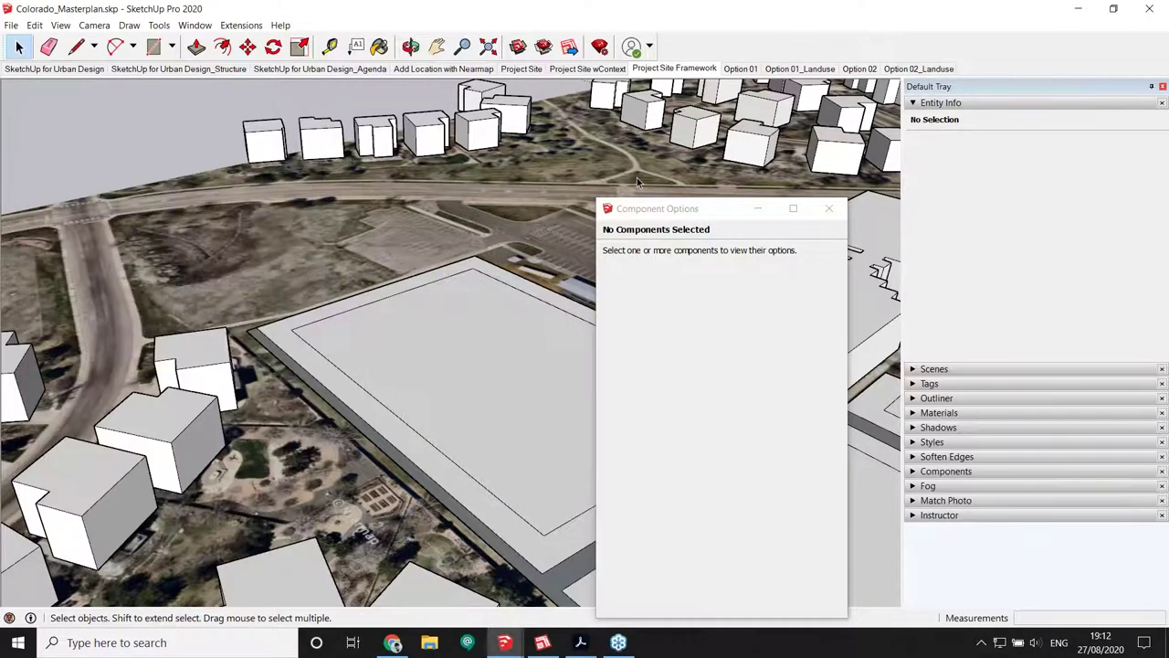
Place the Building_XYZ component from the Urban Design component collection on the empty central plot
drag(694, 208, 711, 172)
click(913, 102)
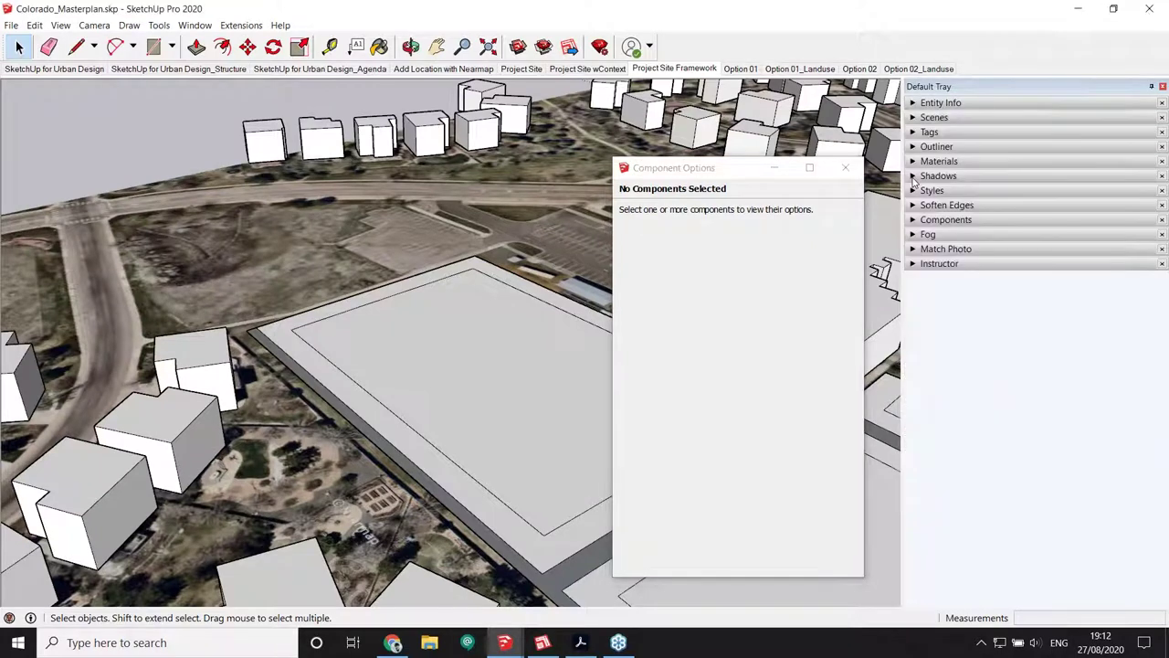
click(912, 225)
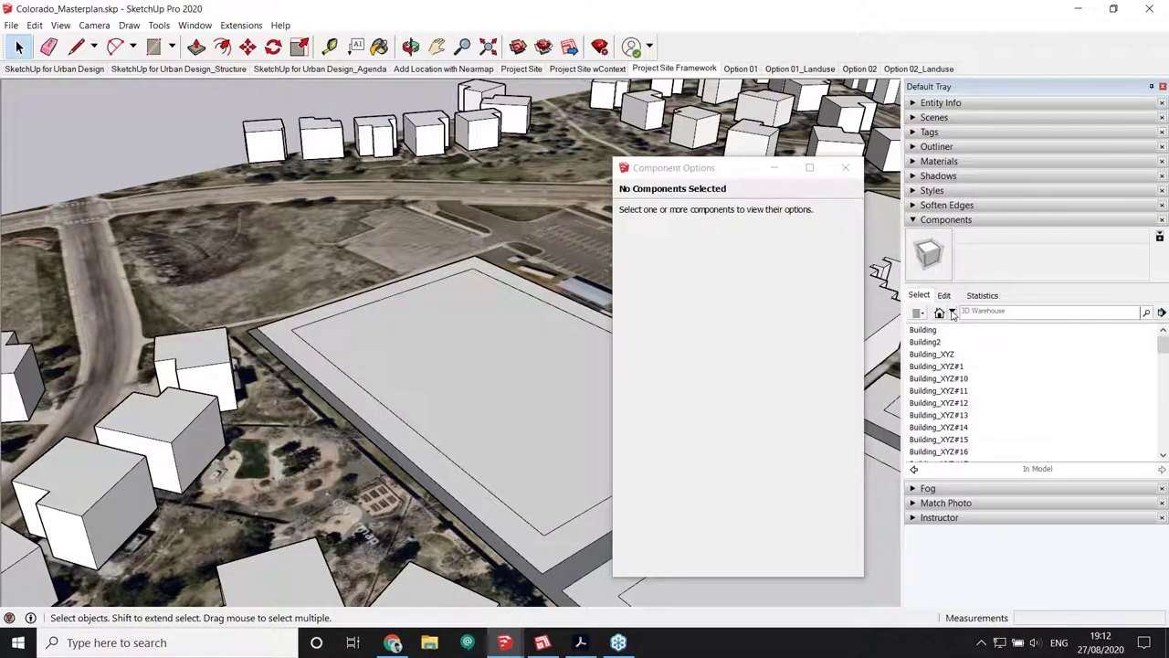
click(949, 312)
click(981, 97)
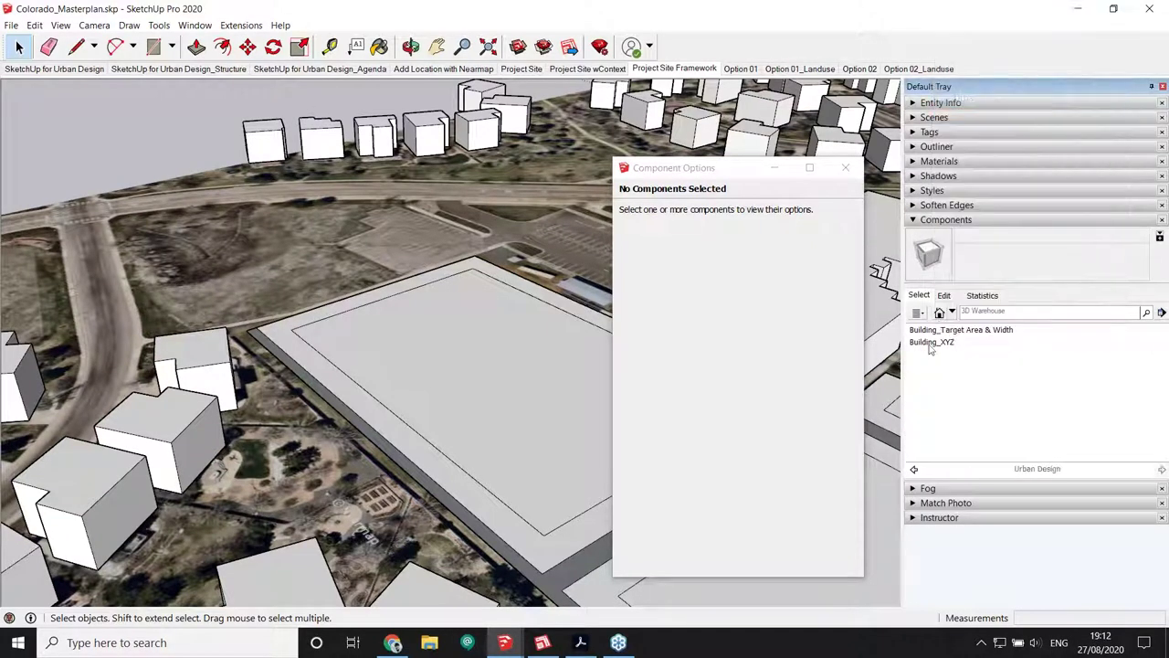
click(930, 345)
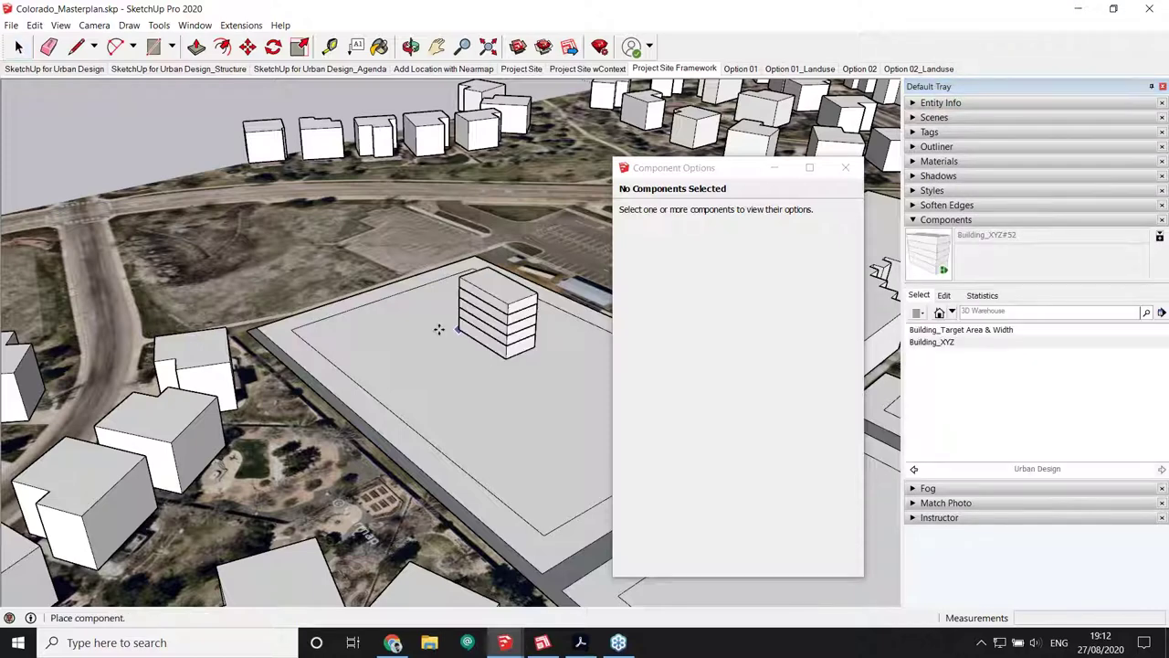
click(356, 364)
Scale the Building_XYZ component along its two horizontal directions and stretch its height by about 1.71
middle_drag(356, 365, 393, 274)
key(space)
key(s)
mouse_move(393, 274)
mouse_down()
mouse_move(431, 254)
mouse_move(516, 310)
mouse_move(408, 290)
mouse_up()
drag(306, 317, 333, 301)
drag(373, 224, 368, 146)
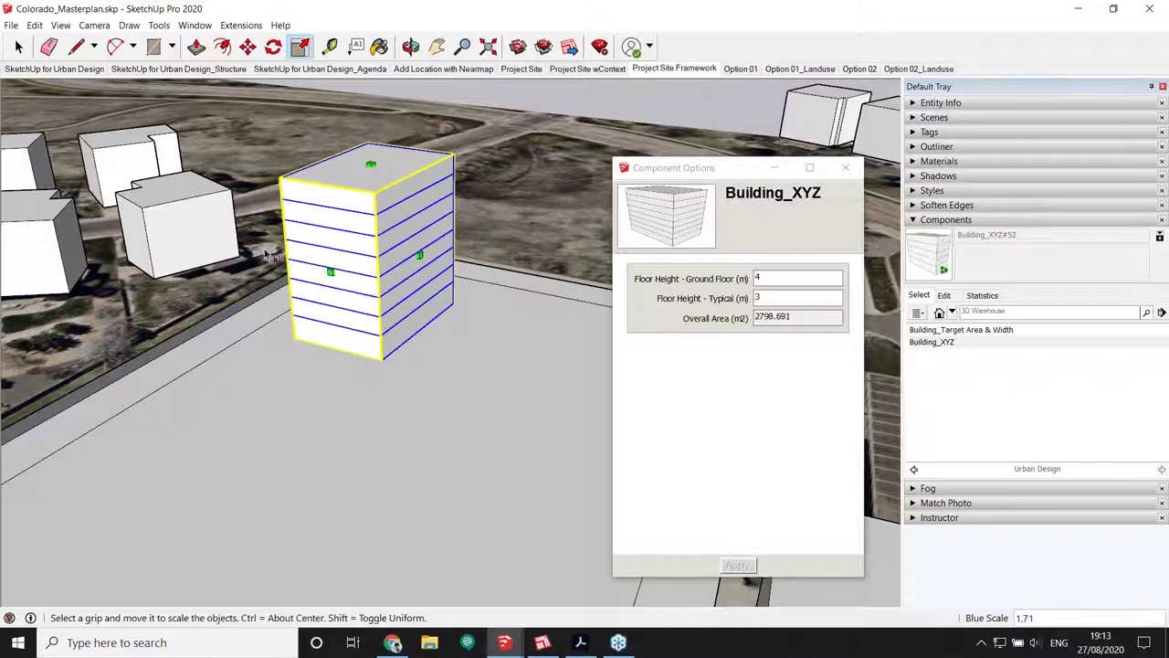
Reduce the height of the Building_XYZ tower with the Scale tool so it has fewer floors
key(o)
drag(303, 253, 429, 274)
key(s)
drag(381, 204, 421, 287)
middle_drag(421, 287, 318, 319)
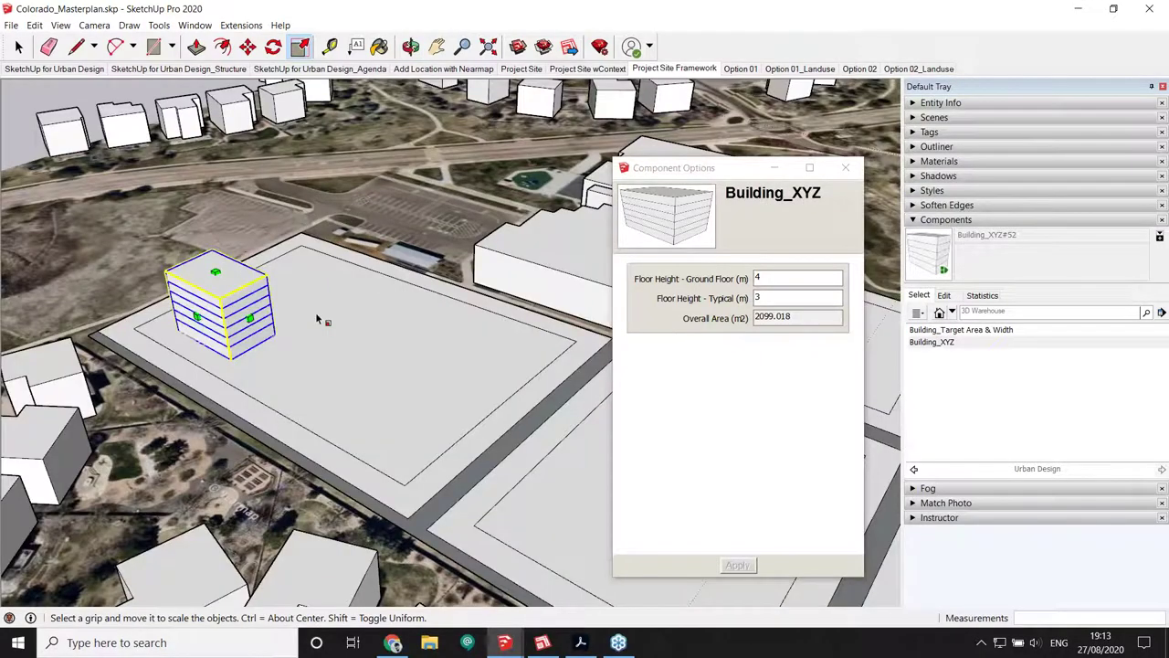
Copy the Building_XYZ component three times, placing two copies on the adjacent central plot and one on the plot behind it
key(m)
click(168, 336)
key(ctrl)
scroll(357, 429, down, 3)
click(356, 440)
click(470, 370)
click(443, 398)
scroll(501, 353, down, 1)
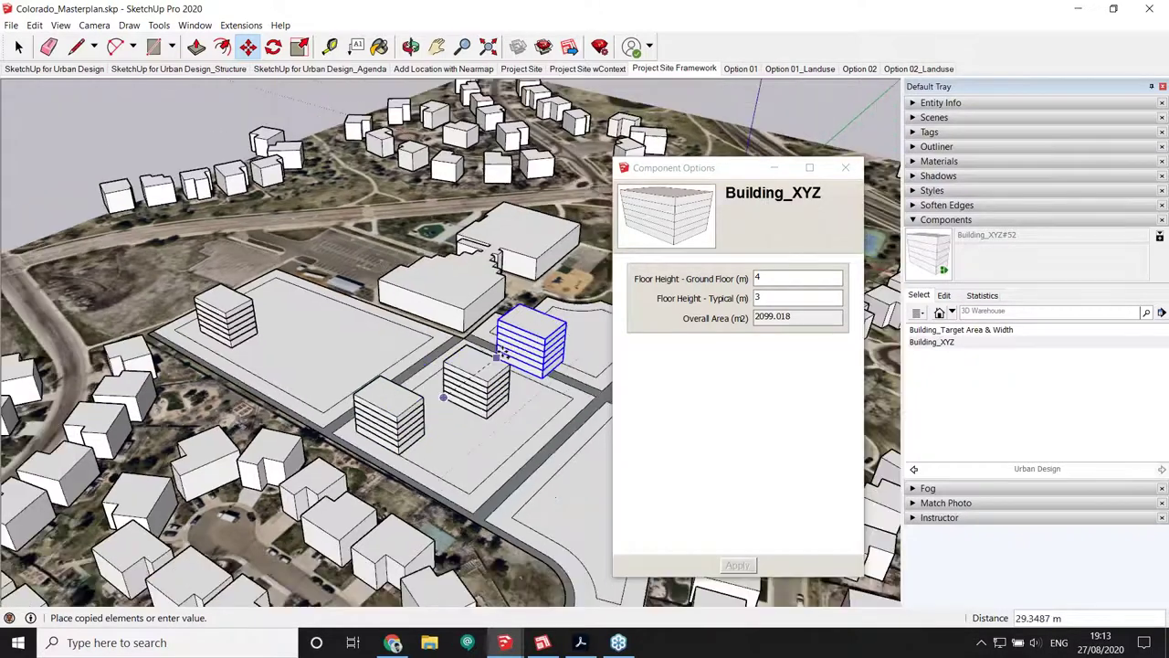
click(502, 358)
Stretch the second building copy on the central plot lengthwise into a longer block
key(space)
click(509, 389)
key(s)
drag(493, 361, 508, 378)
Stretch the building copy on the rear plot lengthwise by 1.50
key(space)
middle_drag(508, 379, 548, 334)
click(548, 333)
key(s)
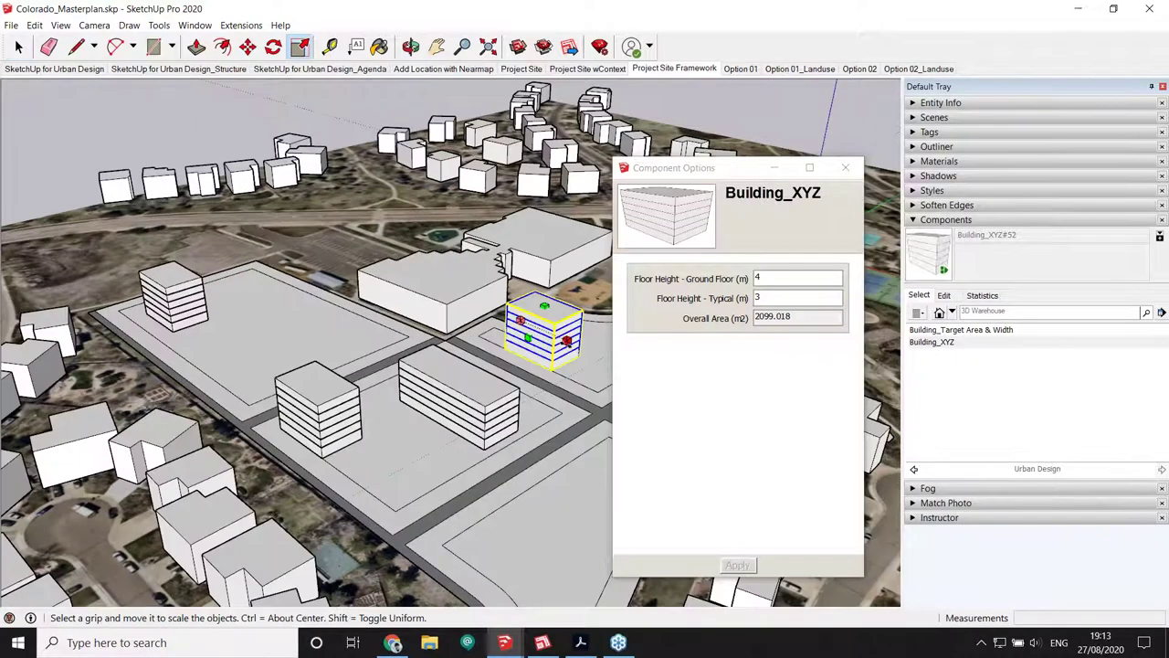
drag(580, 347, 596, 352)
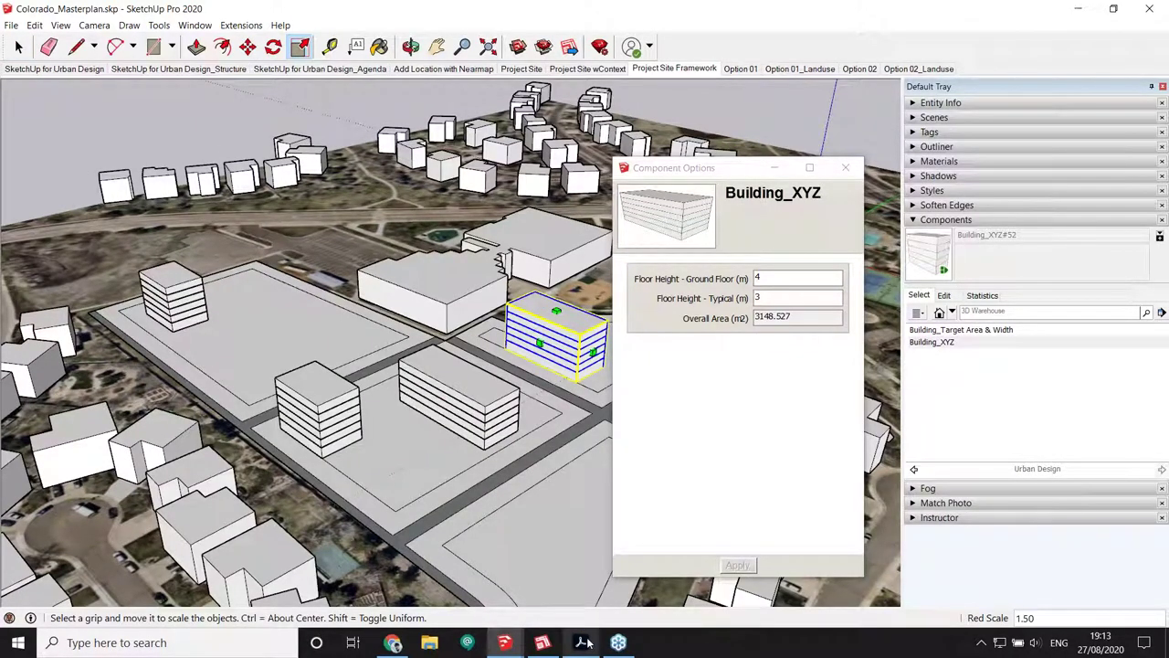
Review the Conceptual Massing with Dynamic Components resources in the Acrobat handout, then return to the SketchUp model
mouse_move(589, 641)
click(590, 609)
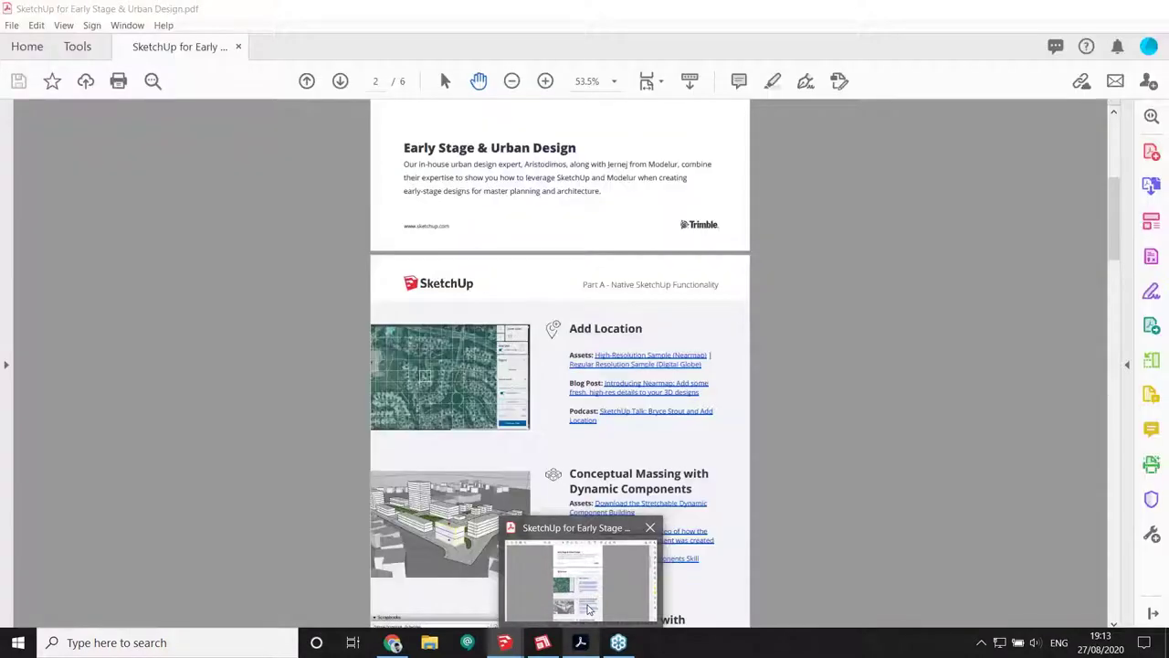
scroll(627, 427, down, 2)
scroll(611, 365, down, 1)
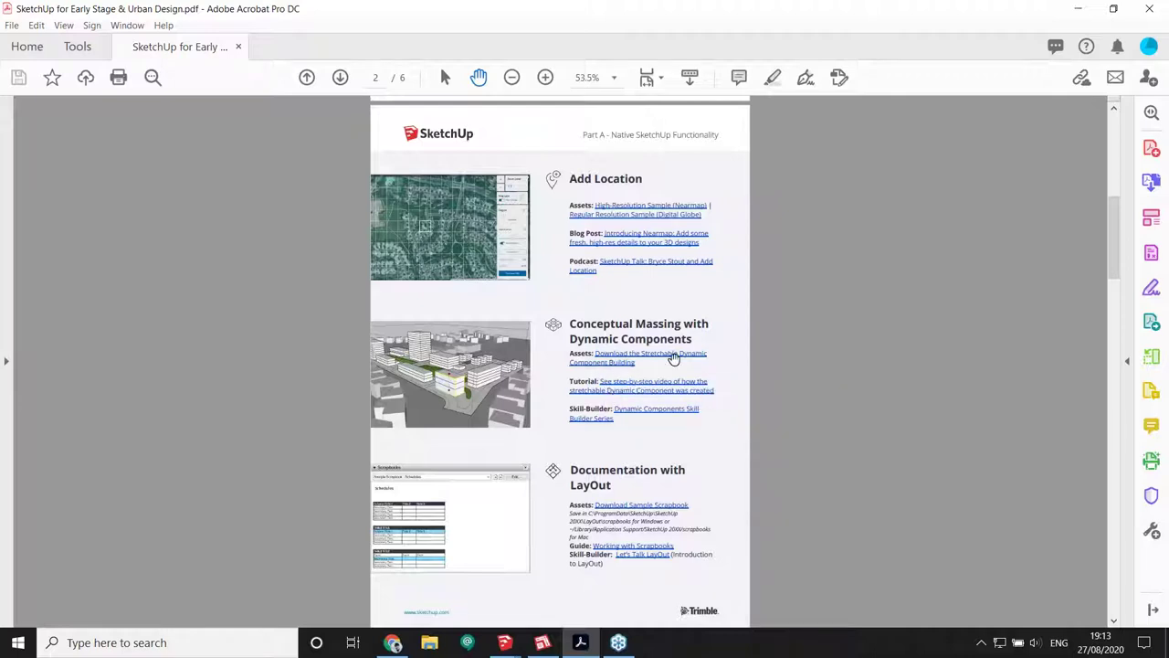
click(1079, 15)
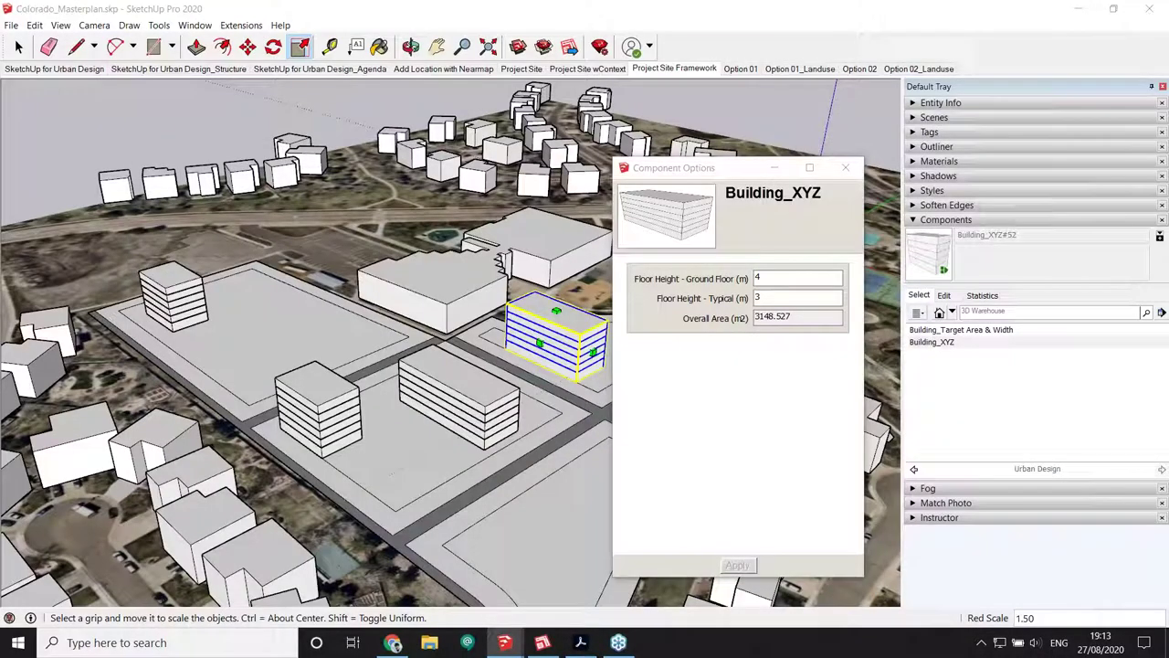
Search 3D Warehouse for "parking" models
middle_drag(456, 412, 439, 393)
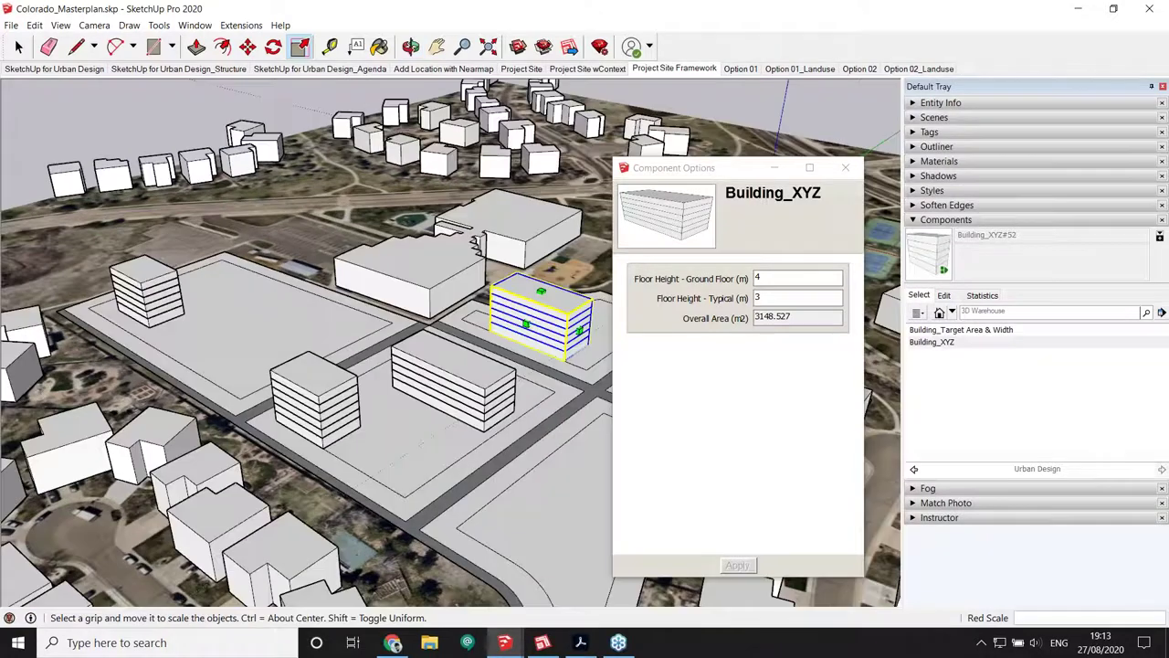
click(517, 53)
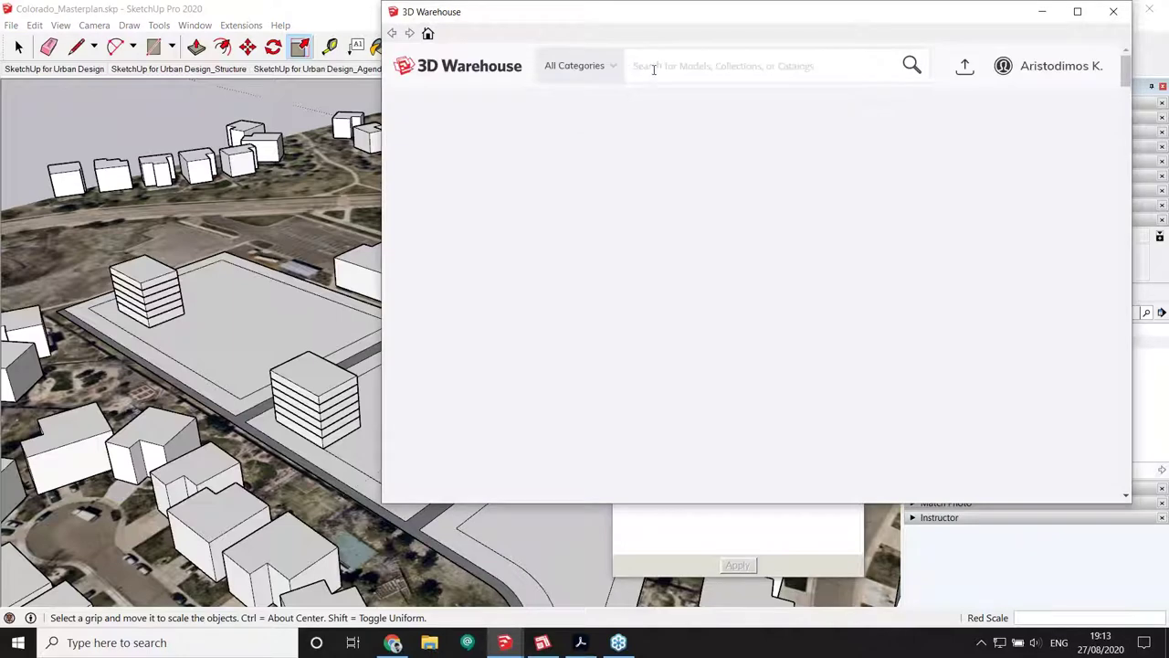
click(654, 69)
text(park)
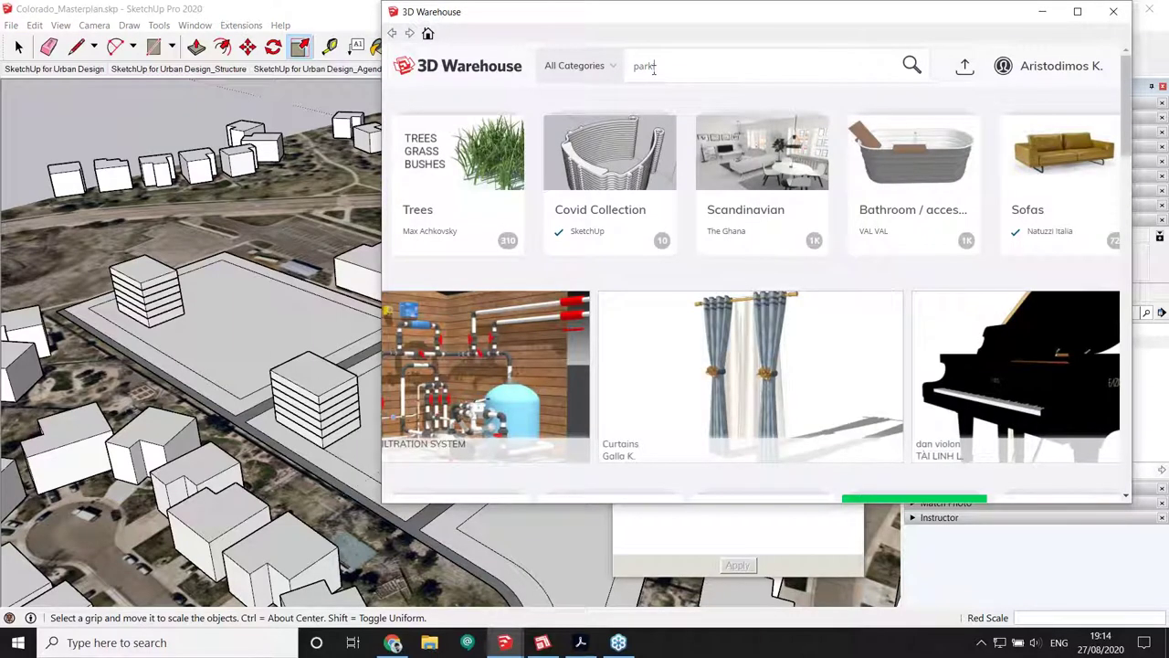
text(ing)
key(Return)
Filter the parking search results to Dynamic Component models only
scroll(549, 365, down, 3)
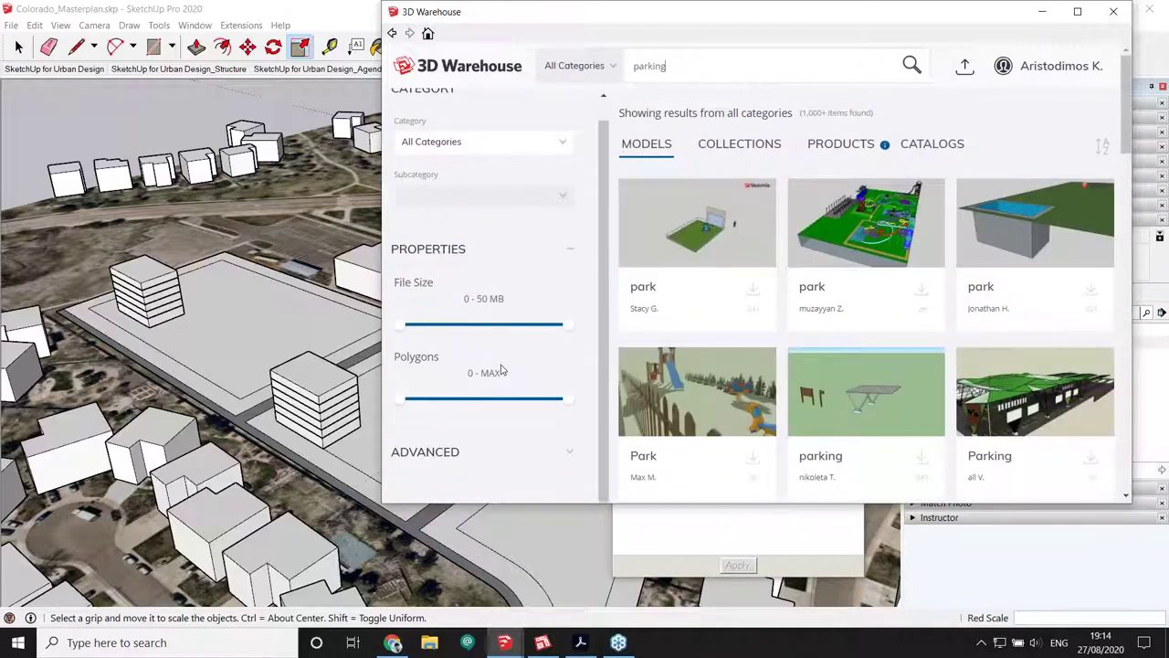
click(572, 436)
scroll(557, 384, down, 4)
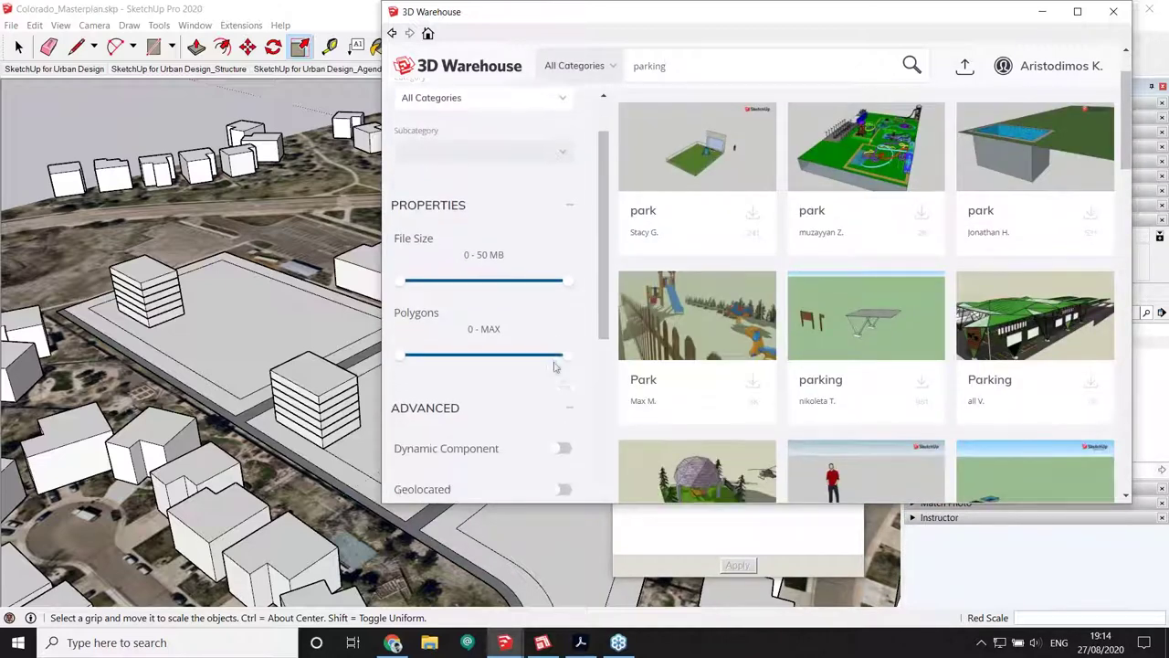
click(560, 324)
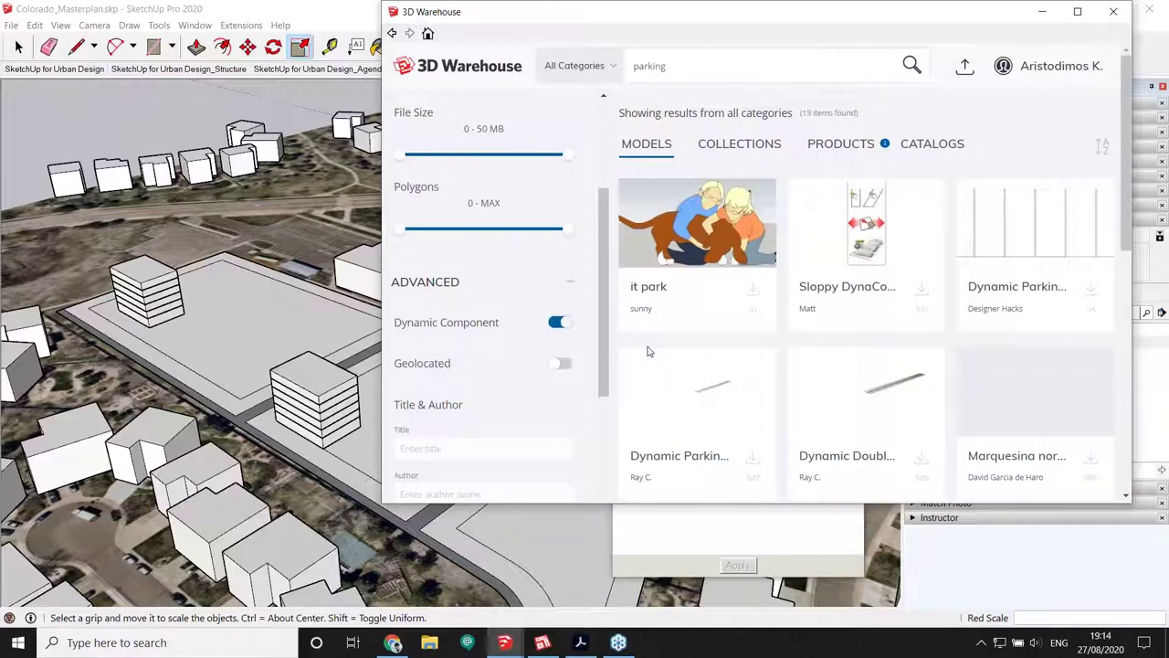
Load the Dynamic Parking model by Designer Hacks into the model and place it on the large plot beside the first tower
click(1092, 293)
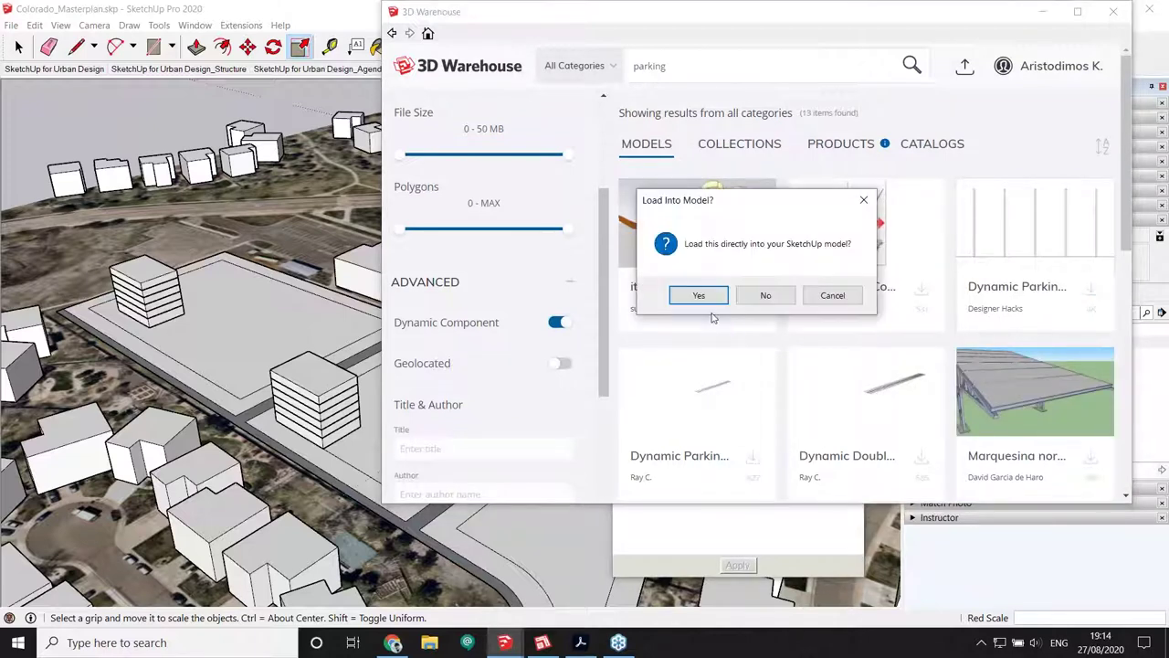
click(699, 295)
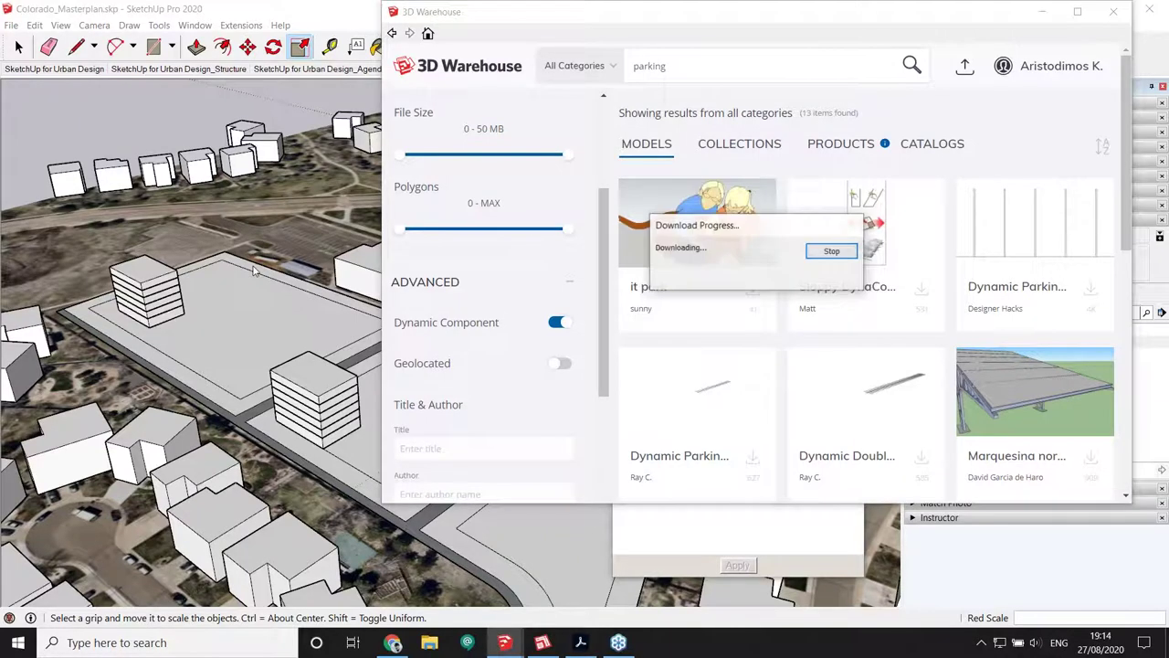
scroll(212, 302, up, 5)
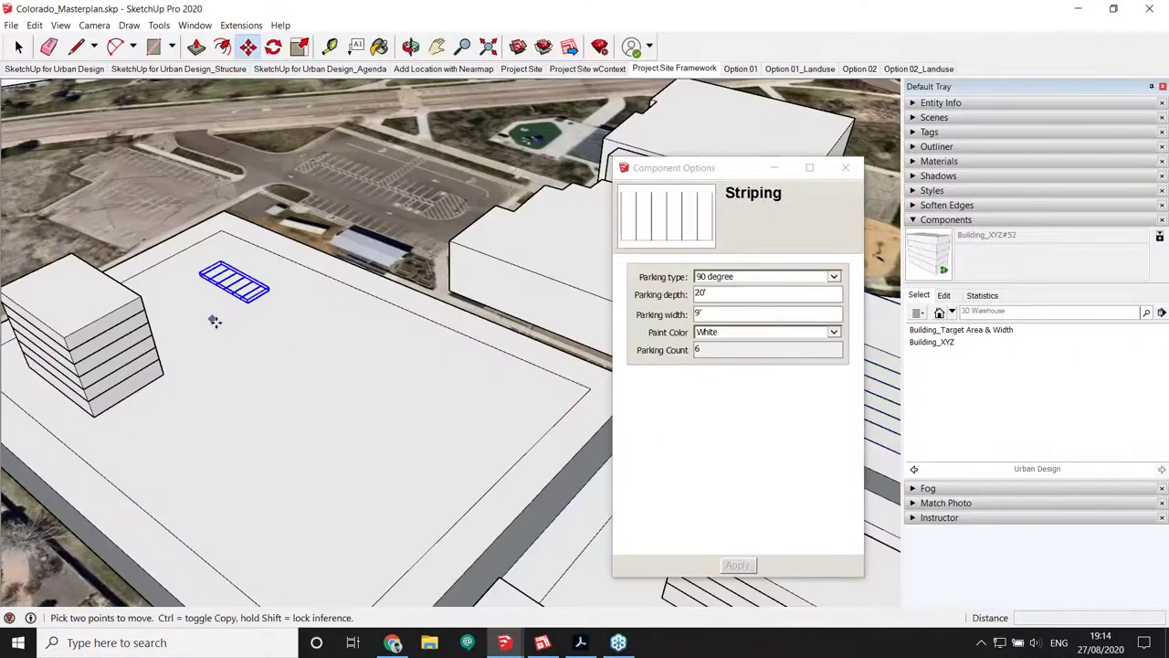
click(213, 321)
Stretch the parking striping component lengthwise to 14 parking spaces
scroll(213, 320, up, 2)
key(s)
drag(269, 286, 366, 340)
middle_drag(222, 284, 222, 287)
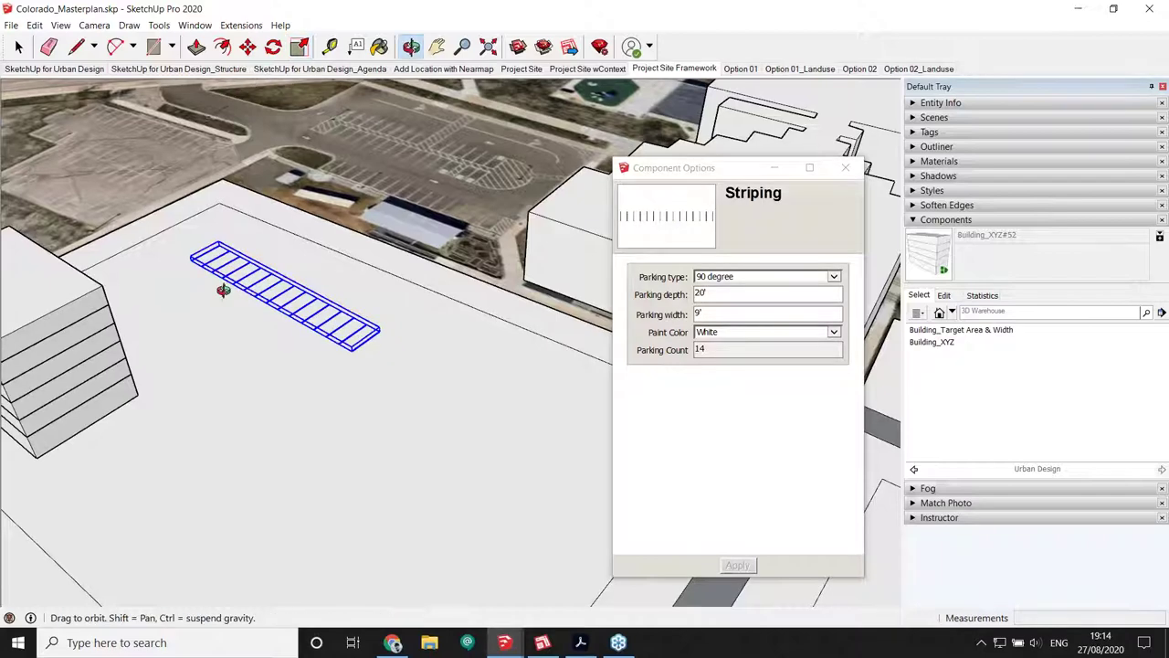
Set the striping component's parking type to 75 degree and apply the change
scroll(292, 335, up, 2)
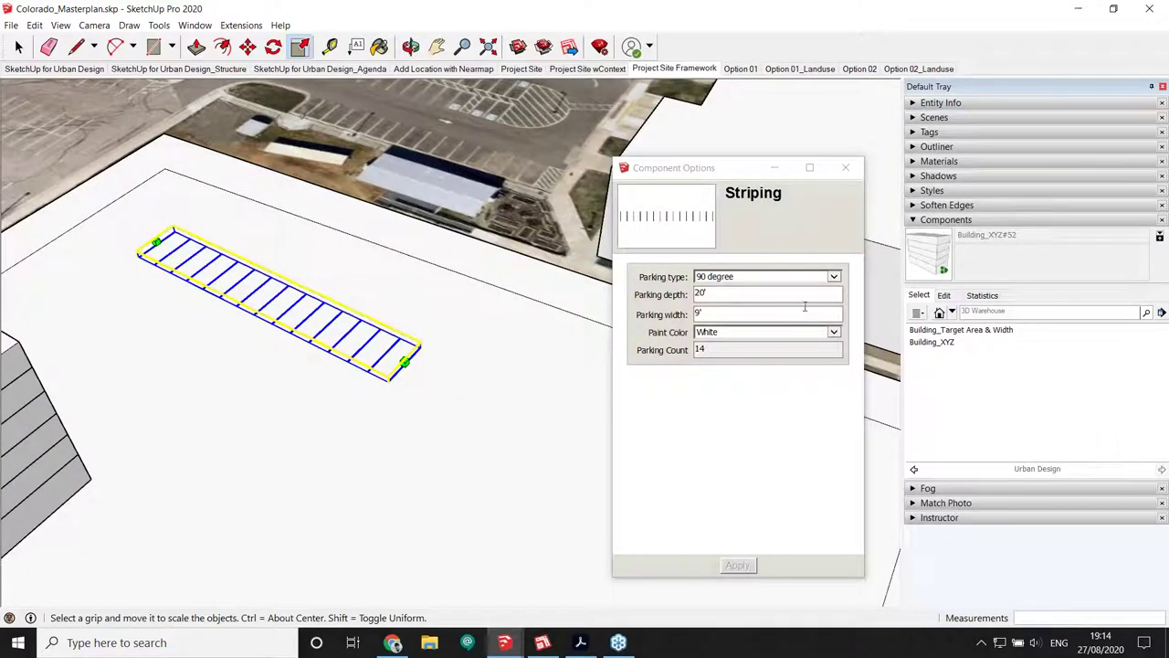
click(834, 277)
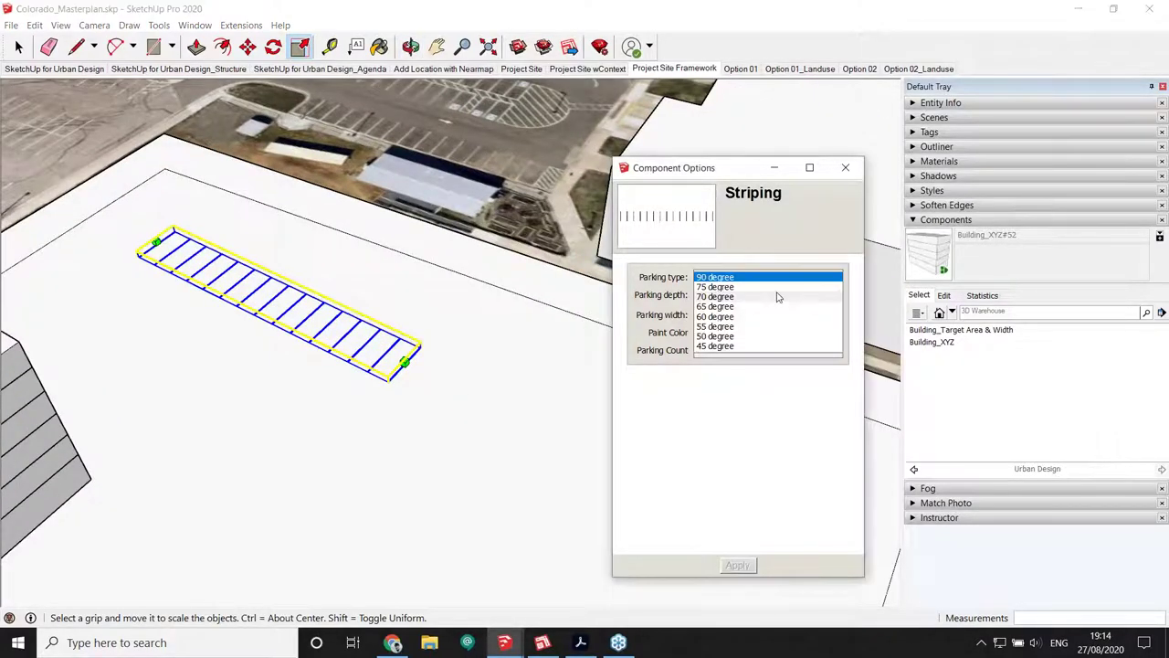
click(776, 296)
click(738, 565)
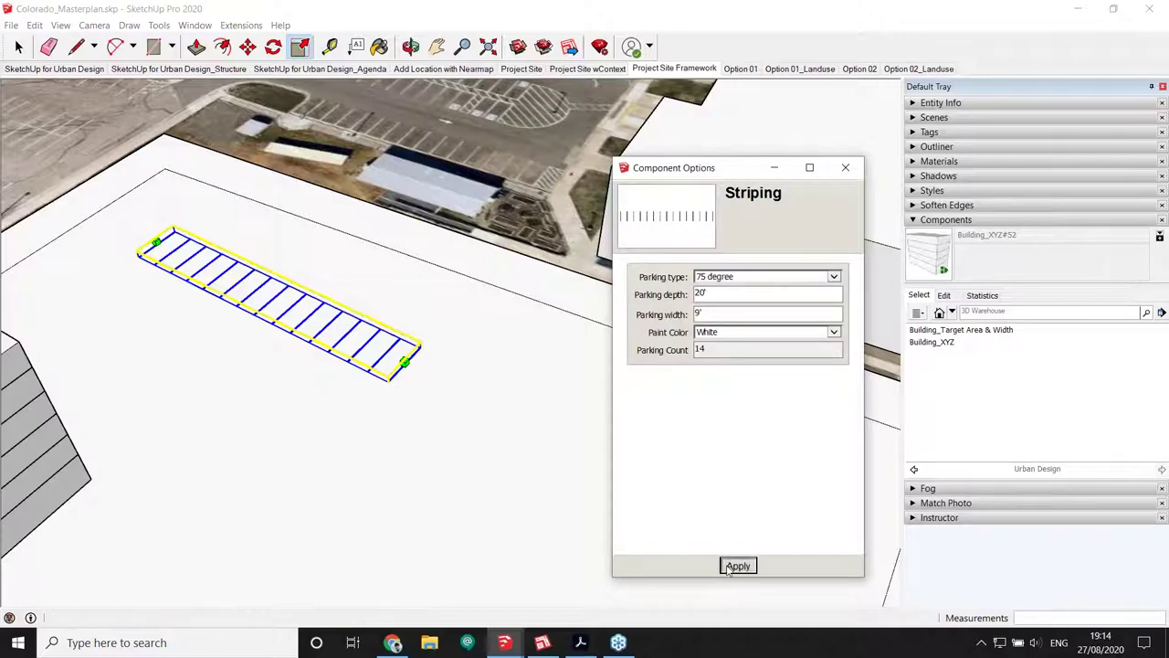
mouse_move(337, 378)
middle_down()
mouse_move(399, 392)
mouse_move(370, 362)
mouse_move(334, 360)
middle_up()
key(space)
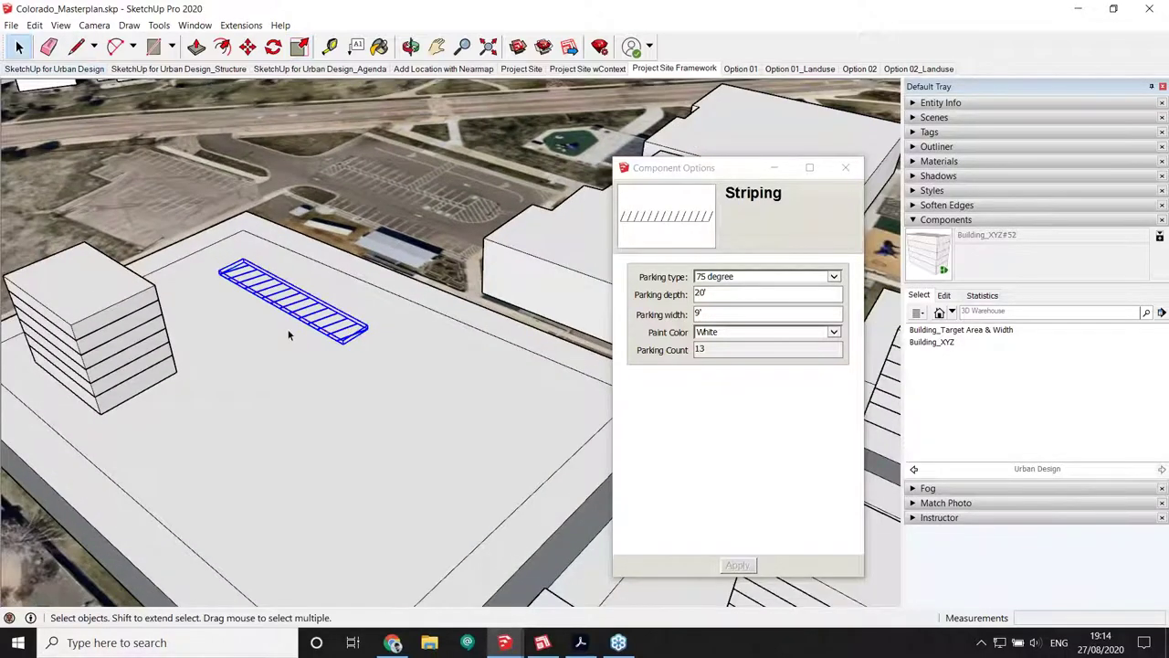
Delete the parking striping component, then close Component Options and collapse the Components section
key(Delete)
middle_drag(280, 331, 352, 340)
scroll(270, 334, down, 3)
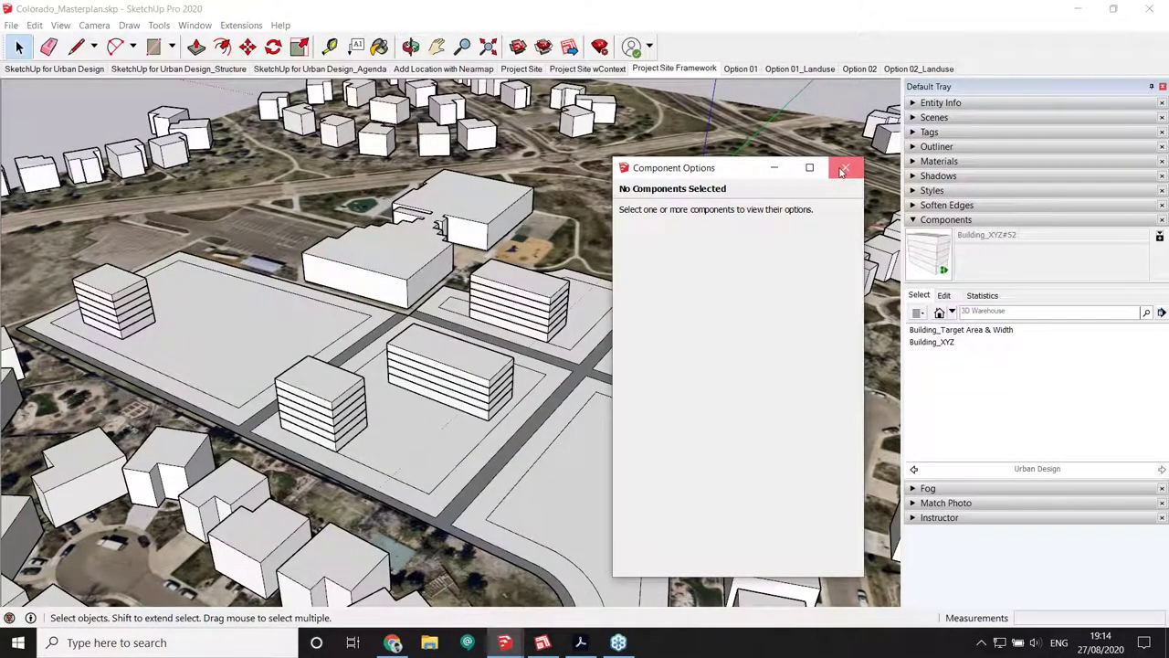
click(842, 170)
middle_drag(473, 345, 439, 339)
scroll(318, 339, up, 2)
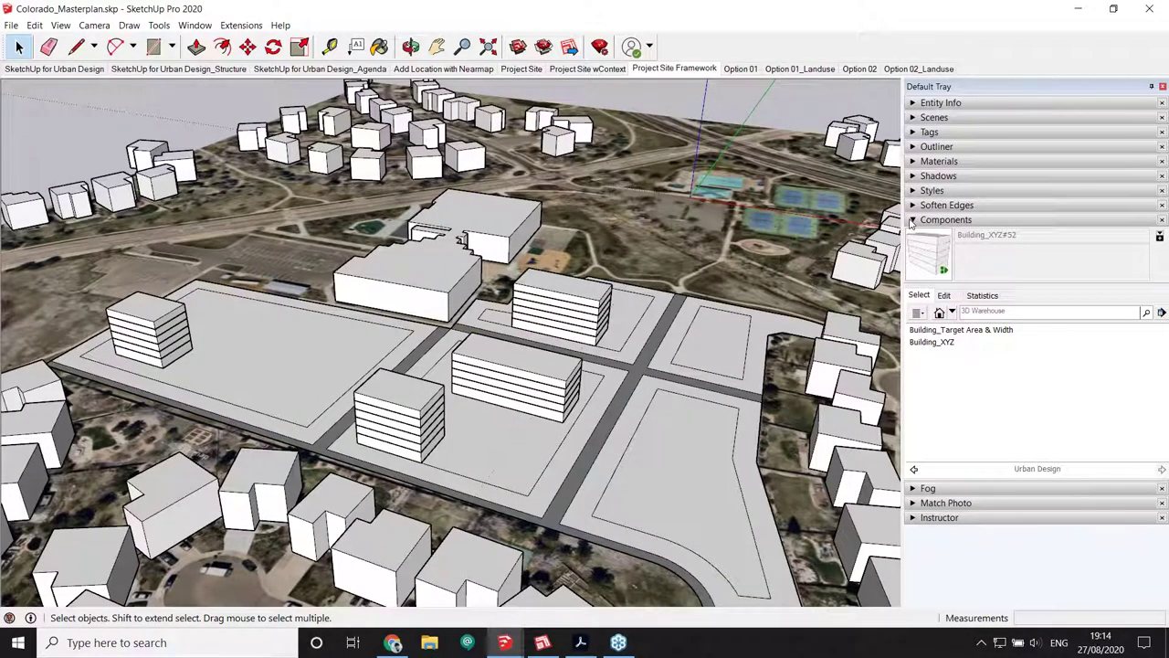
click(912, 221)
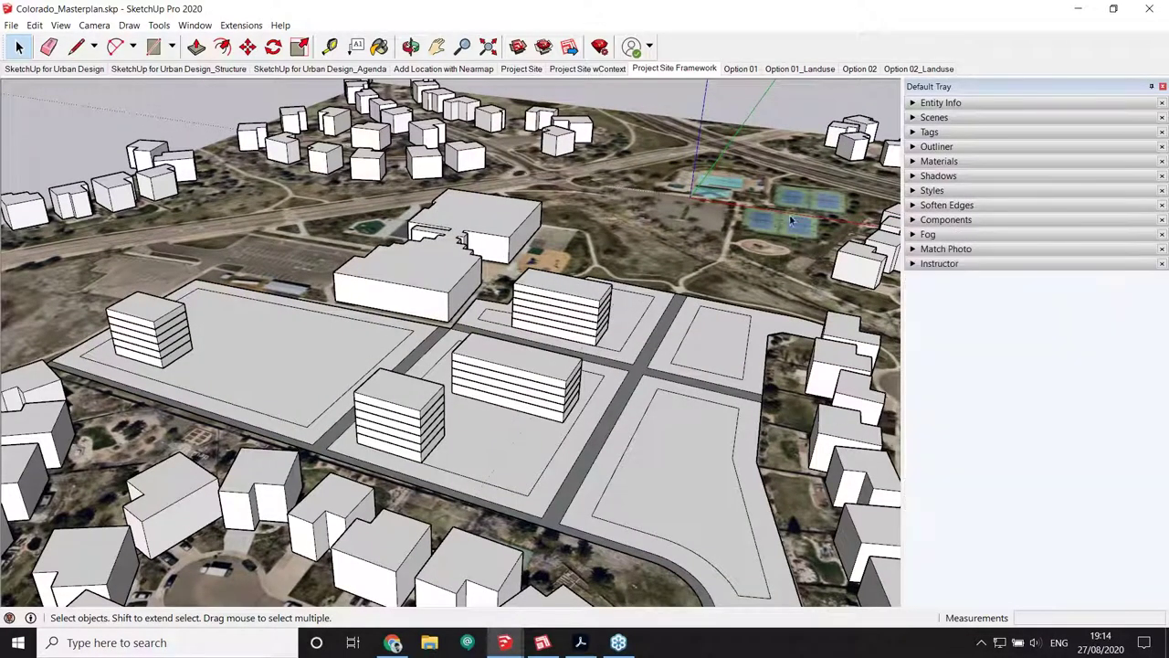
Show the Tags list and examine the Commercial, Residential, Retail and Parking land-use tags
click(927, 133)
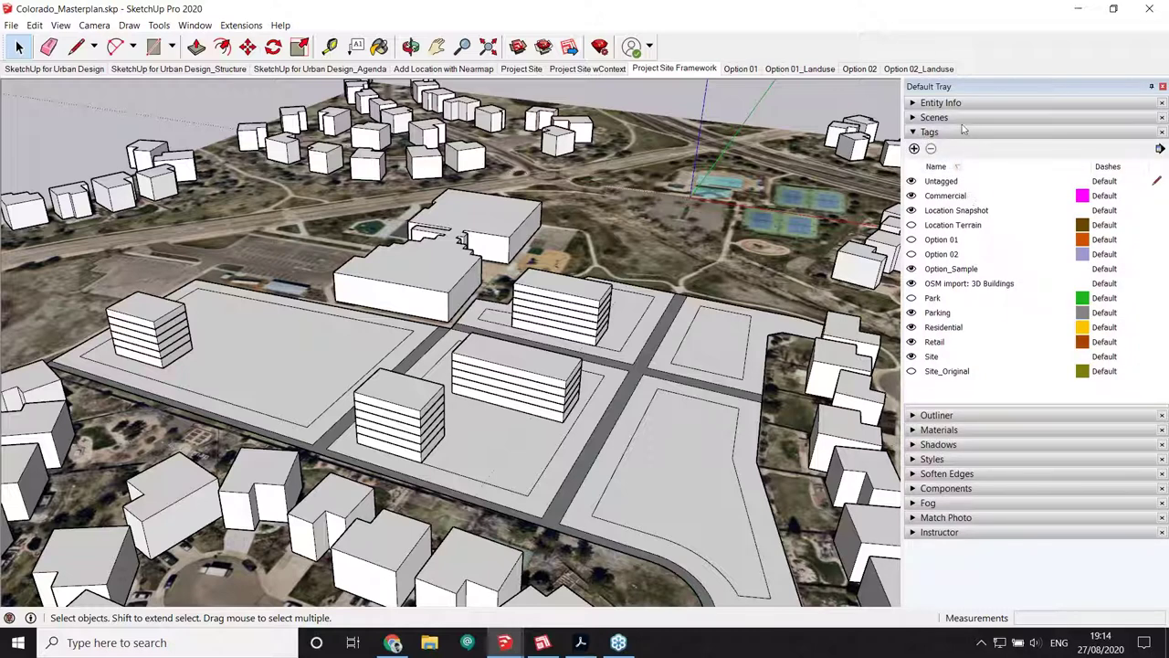
click(955, 197)
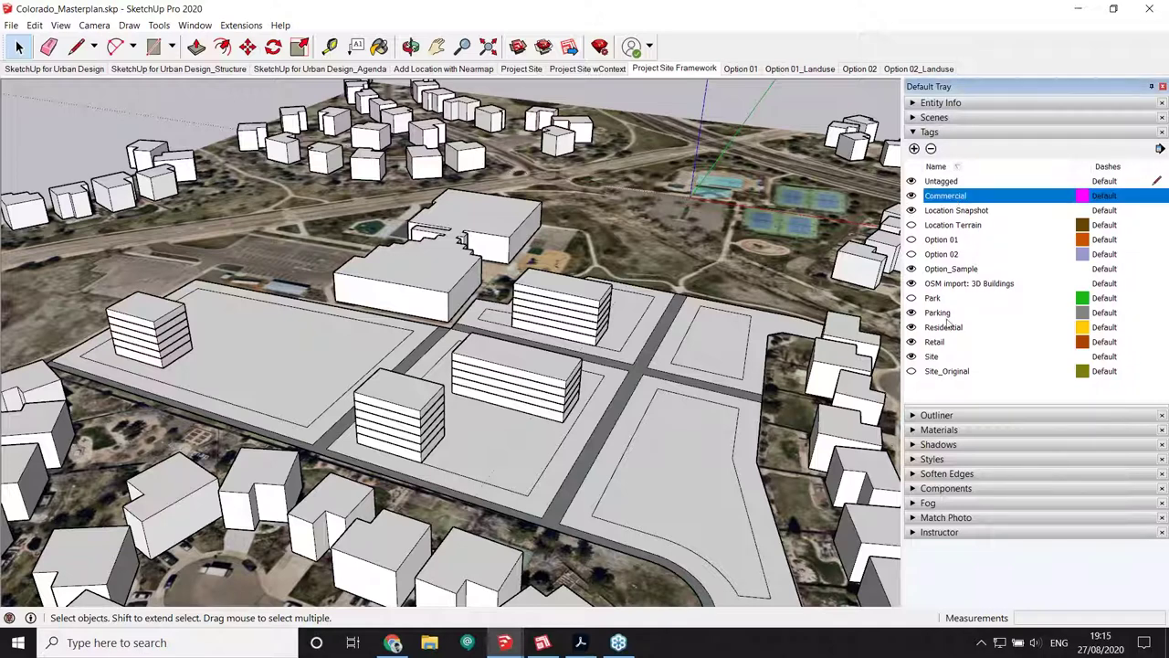
click(947, 329)
click(947, 341)
click(941, 313)
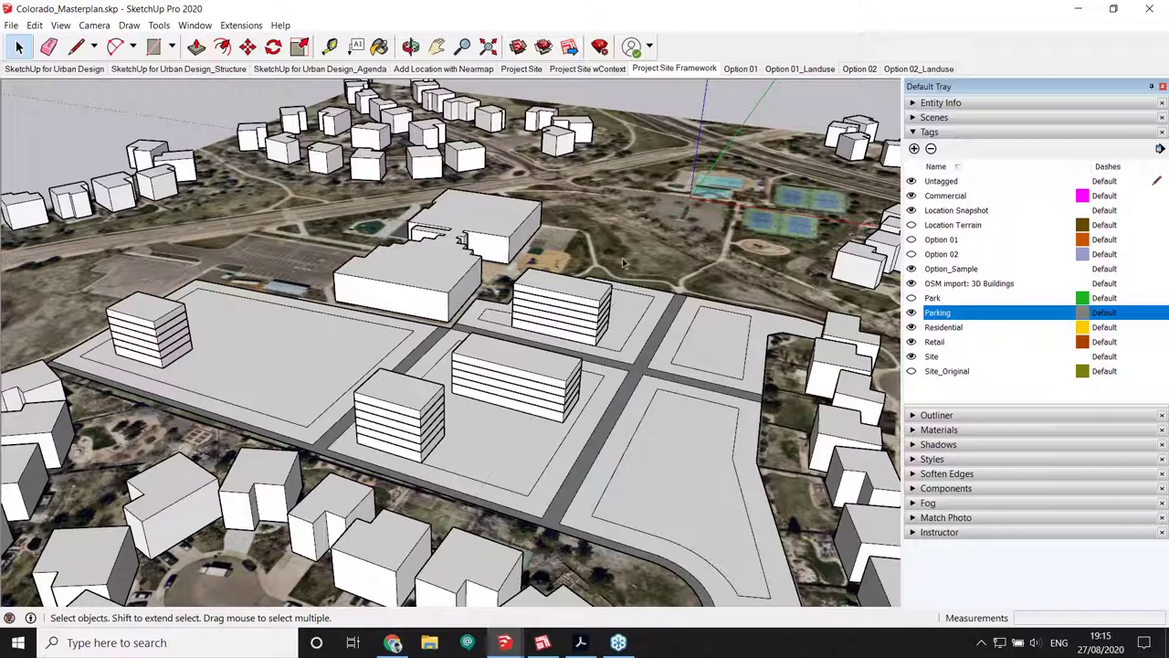
Assign the Residential tag to the tower standing alone on the large plot
click(146, 331)
click(939, 102)
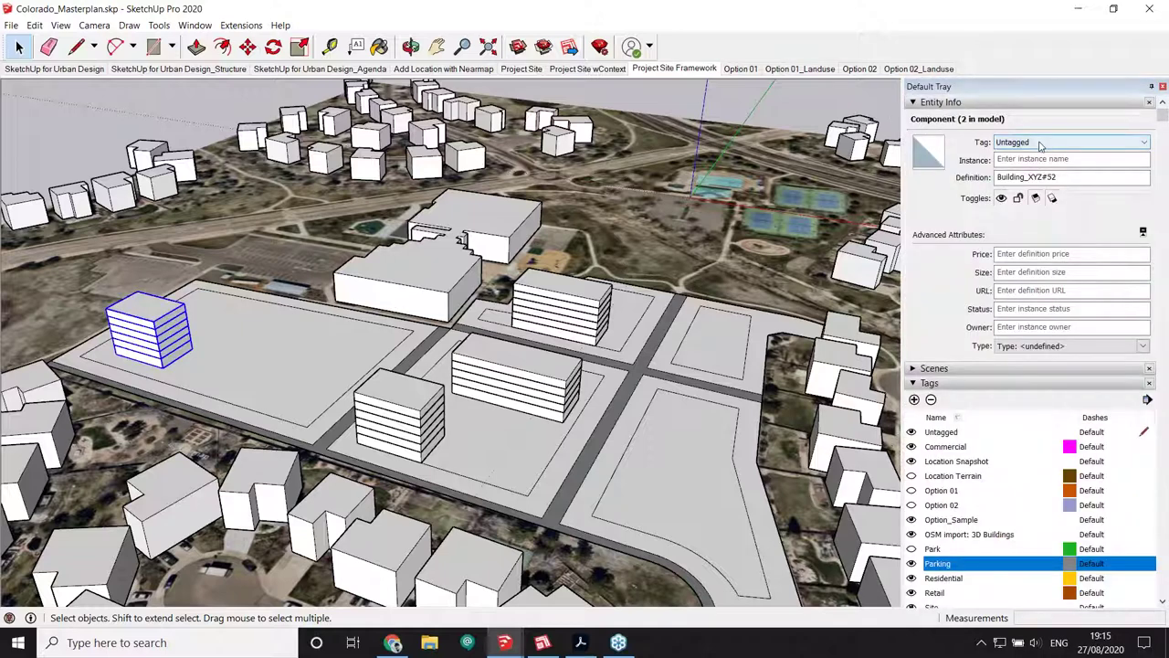
click(1040, 143)
click(1051, 254)
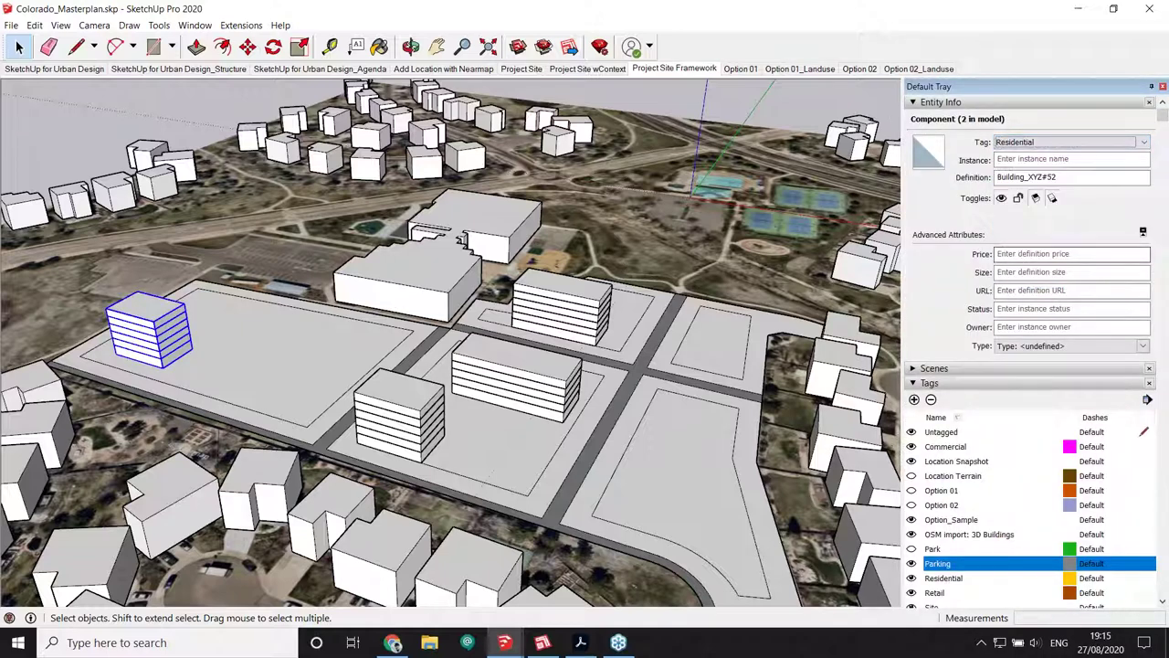
Assign the Retail tag to the compact building at the front of the central plot
click(405, 384)
click(1069, 142)
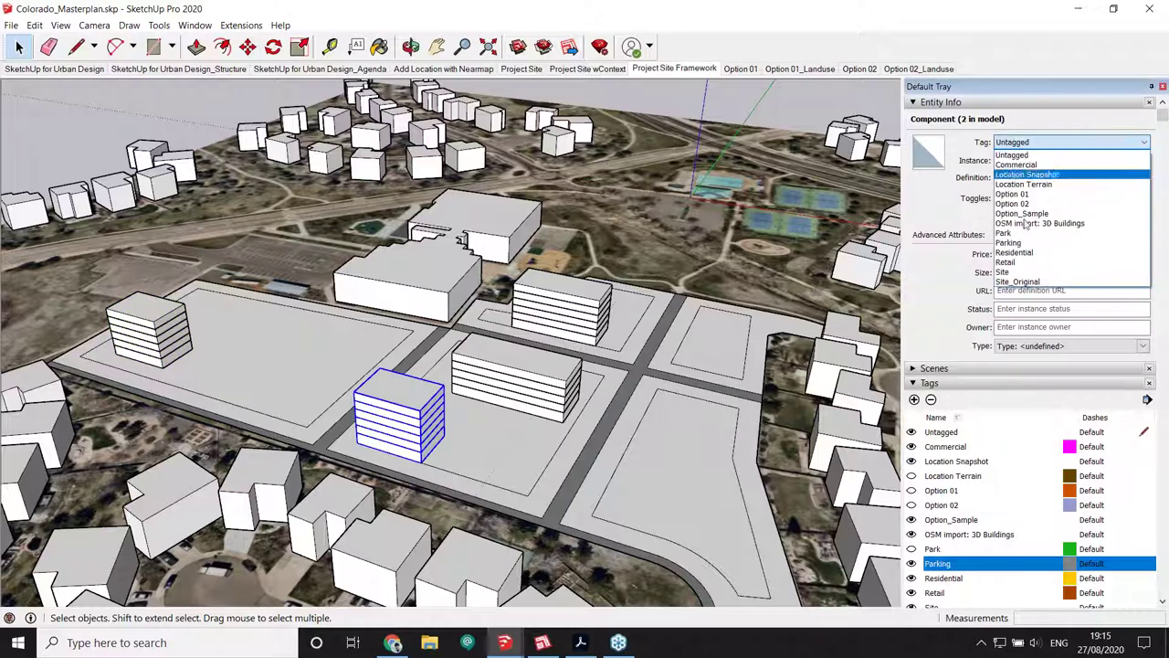
click(1025, 265)
Assign the Commercial tag to the two elongated buildings together
drag(522, 358, 585, 302)
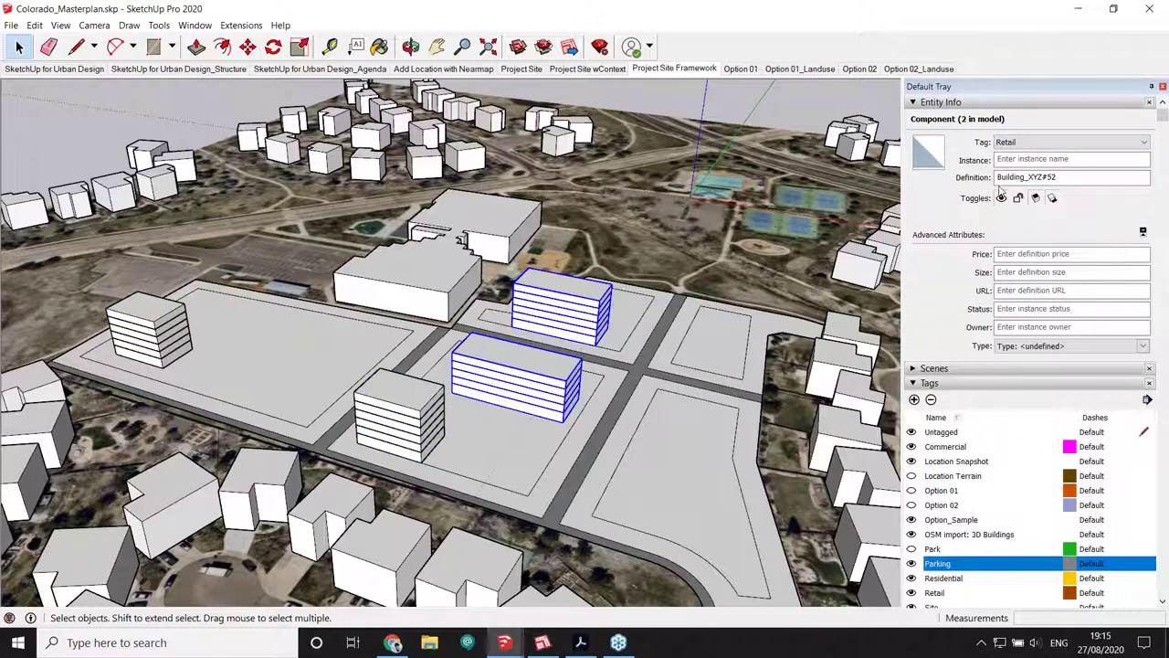
click(1027, 144)
click(1023, 162)
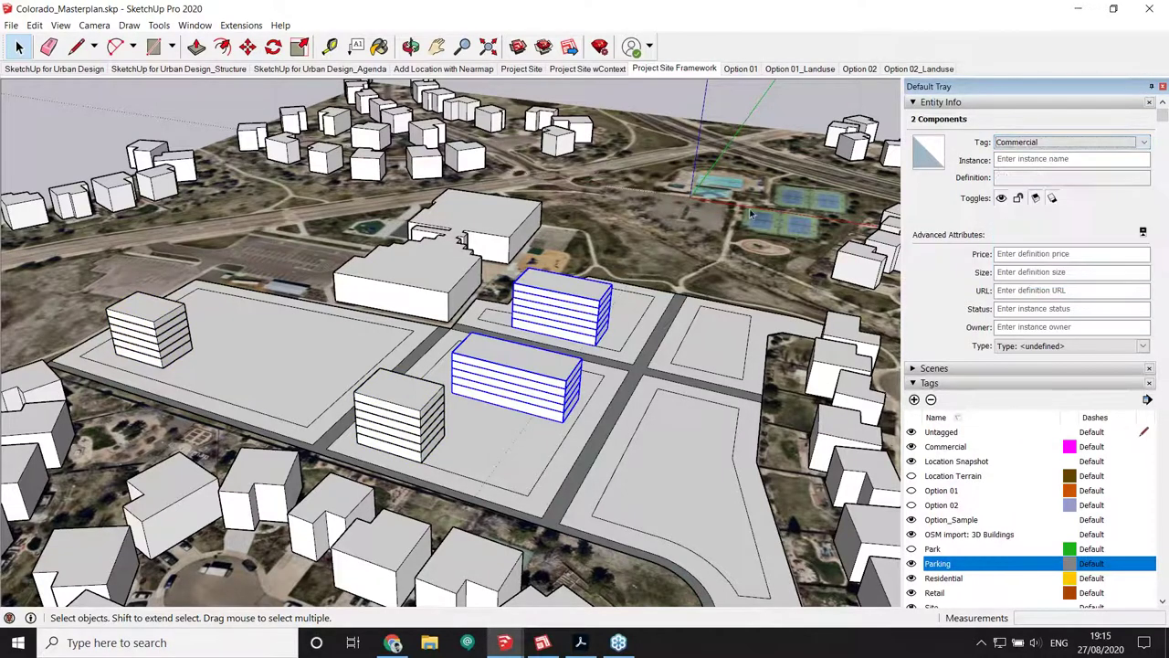
Turn on Color by tag so the buildings display their land-use tag colours
click(917, 108)
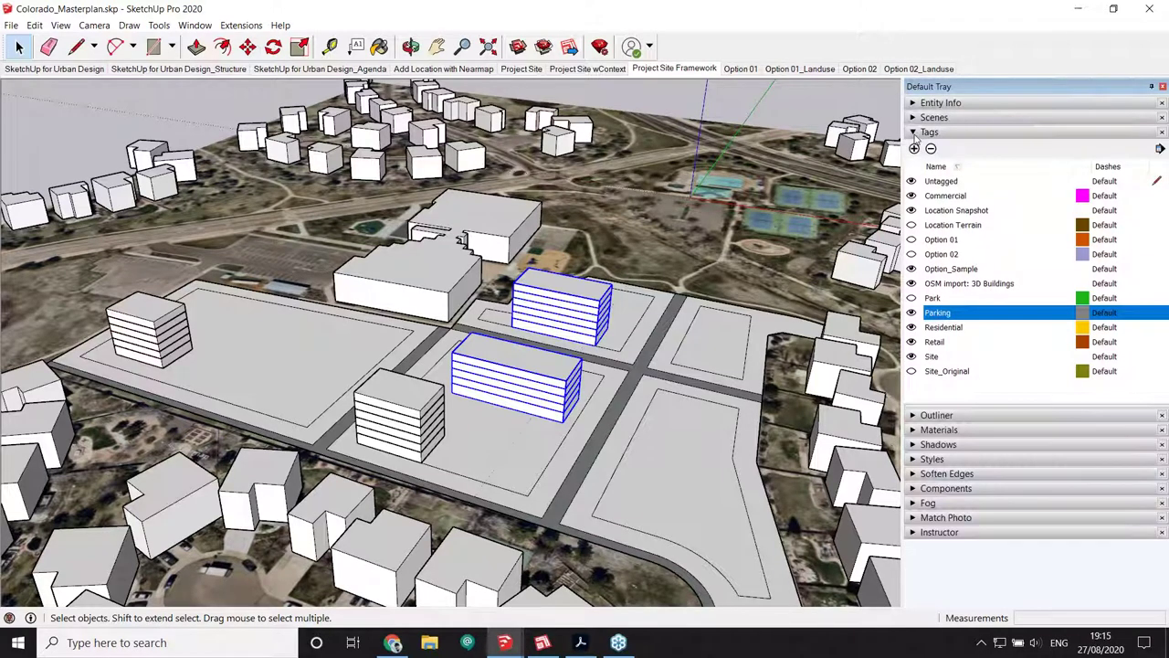
click(915, 132)
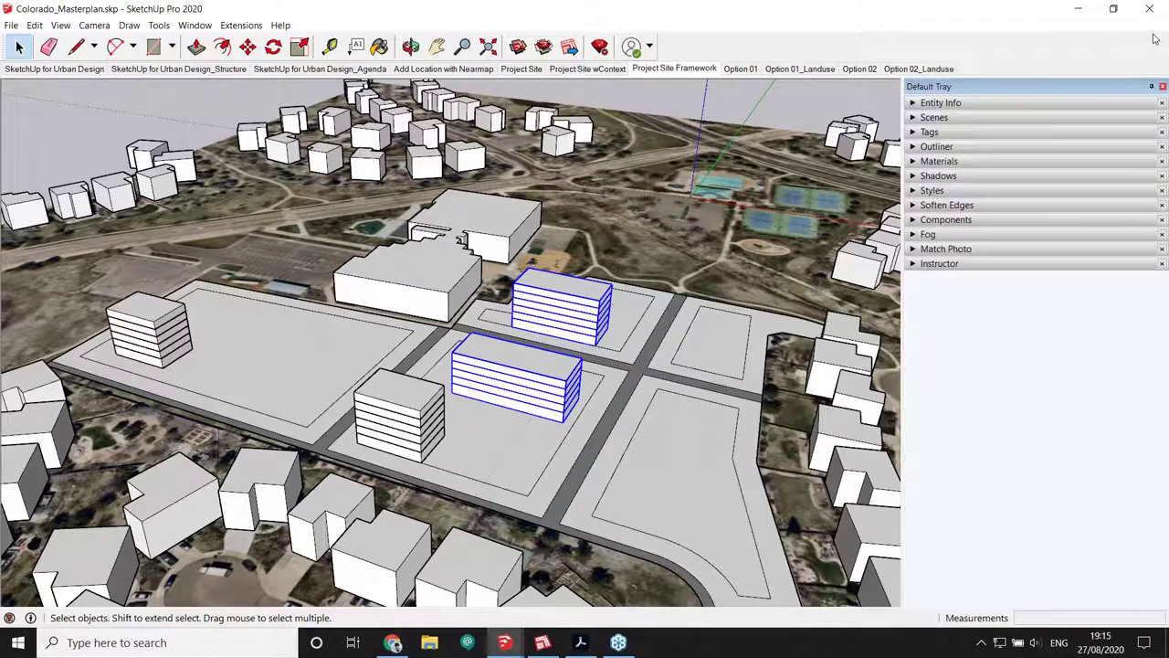
click(1147, 131)
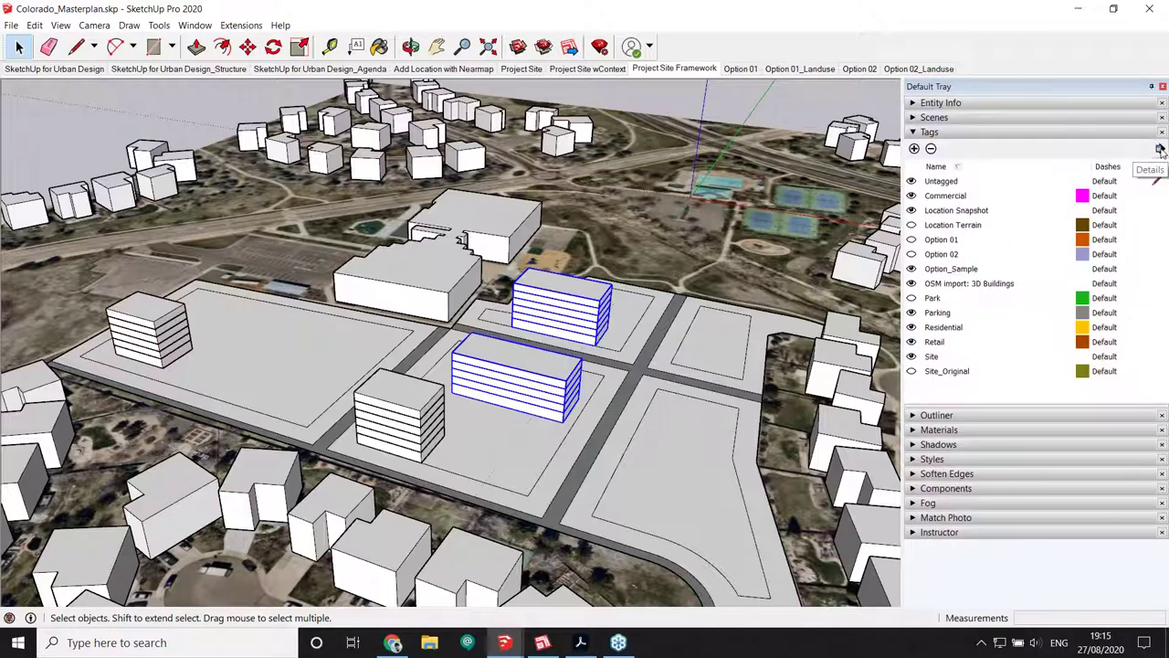
click(1160, 149)
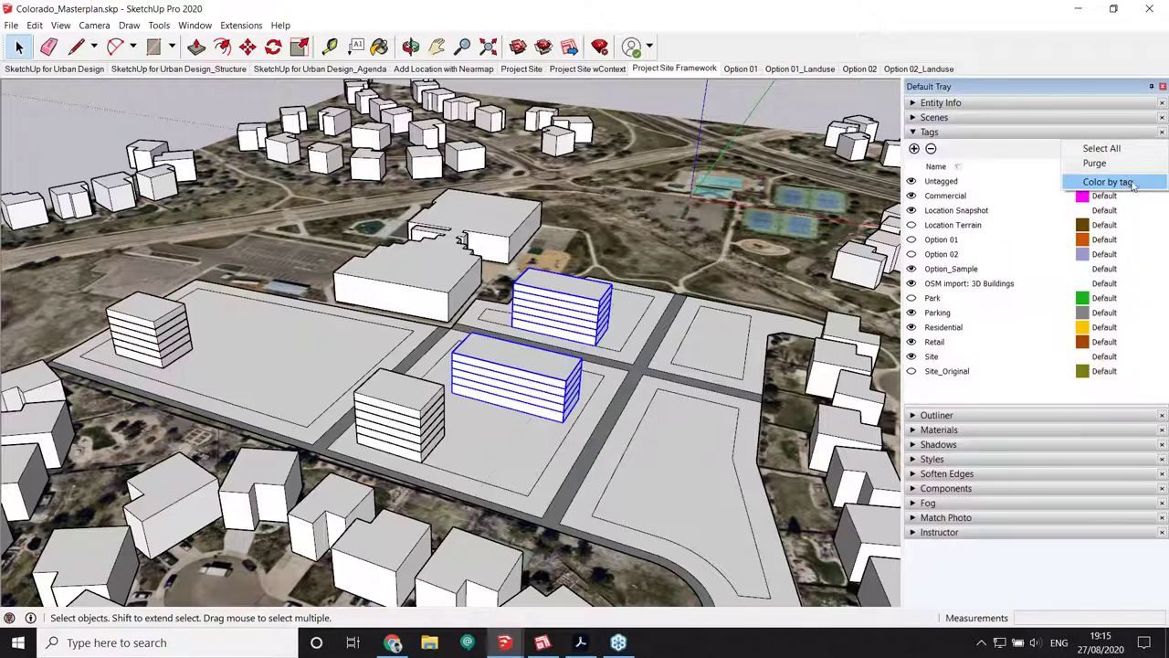
click(1108, 182)
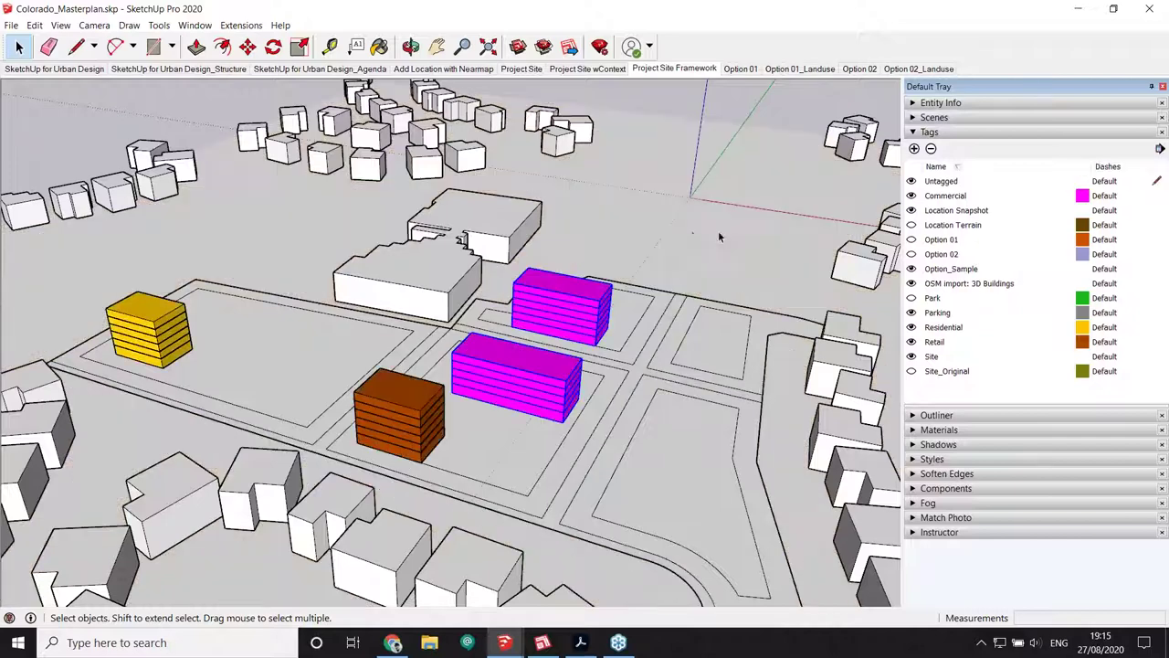
Delete the four sample buildings, Residential, Retail and both Commercial ones, from the site
middle_drag(605, 283, 500, 266)
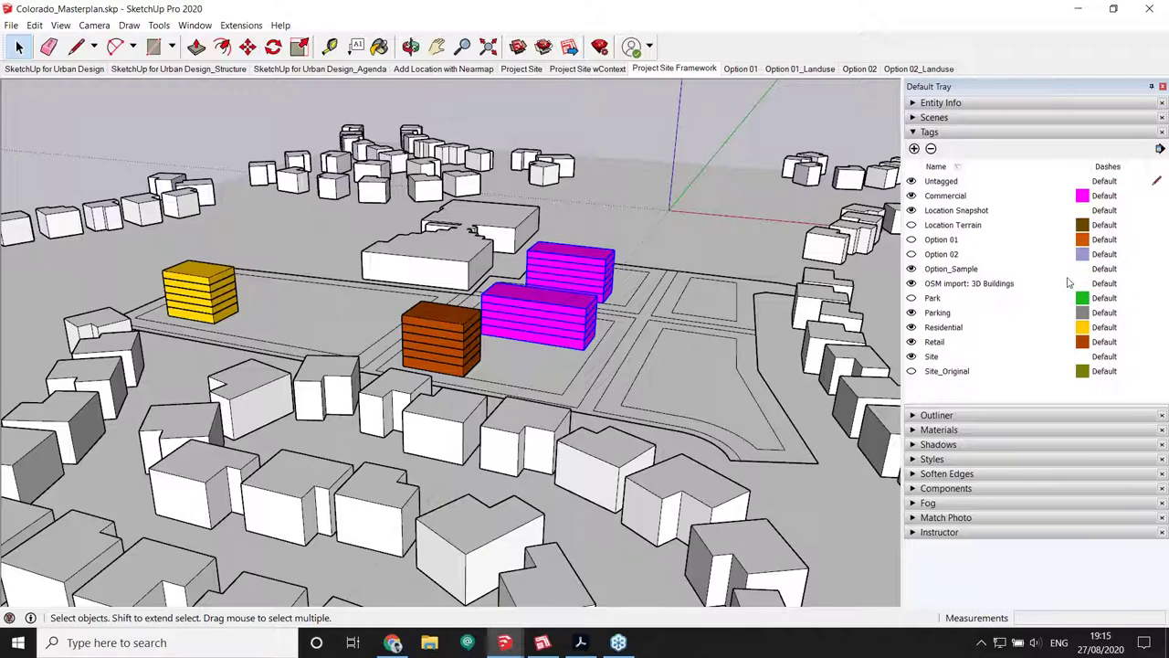
middle_drag(637, 272, 374, 300)
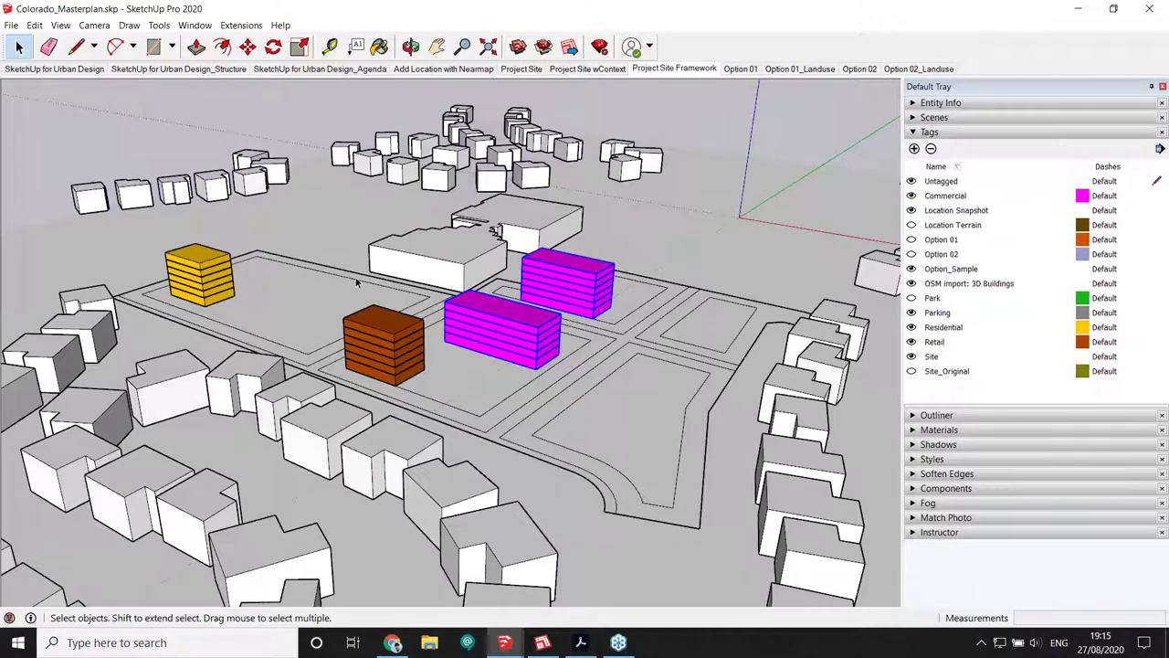
shift+click(201, 285)
shift+click(406, 342)
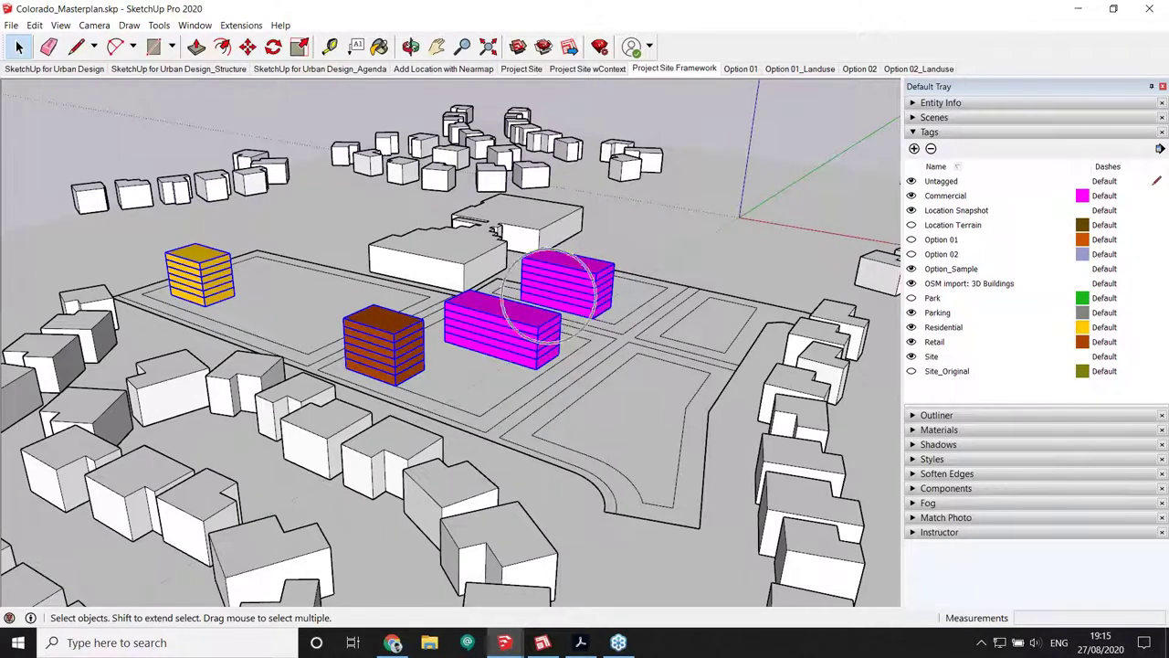
key(Delete)
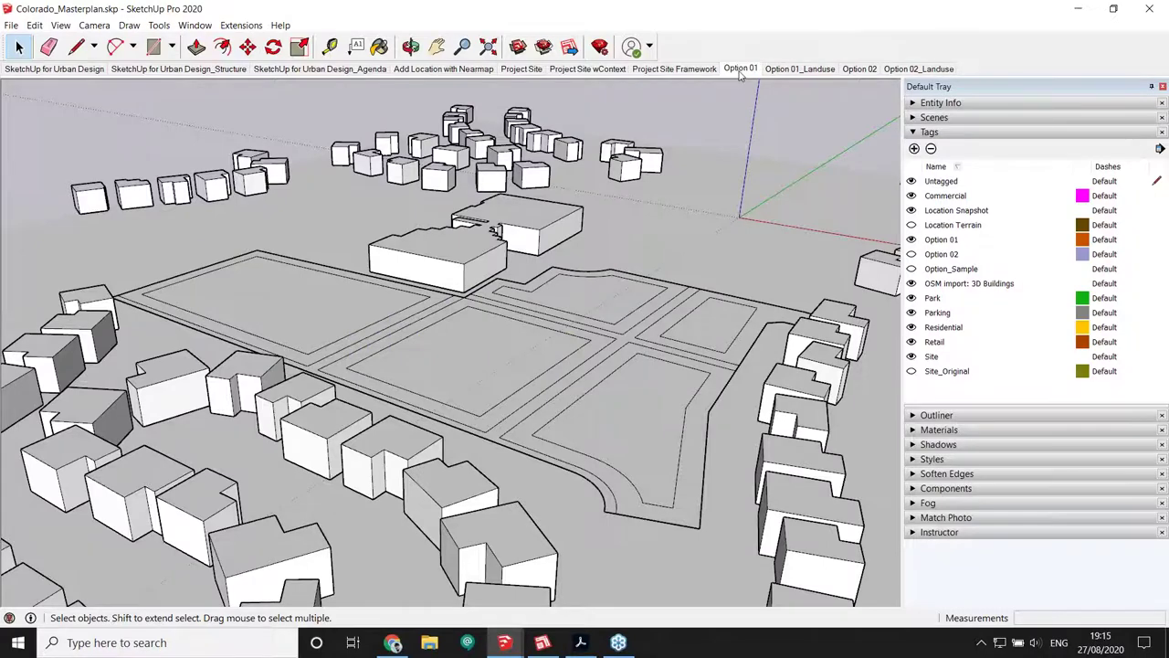
Compare the Option 01 and Option 02 land-use scenes, finishing on the Option 01_Landuse scene
click(741, 70)
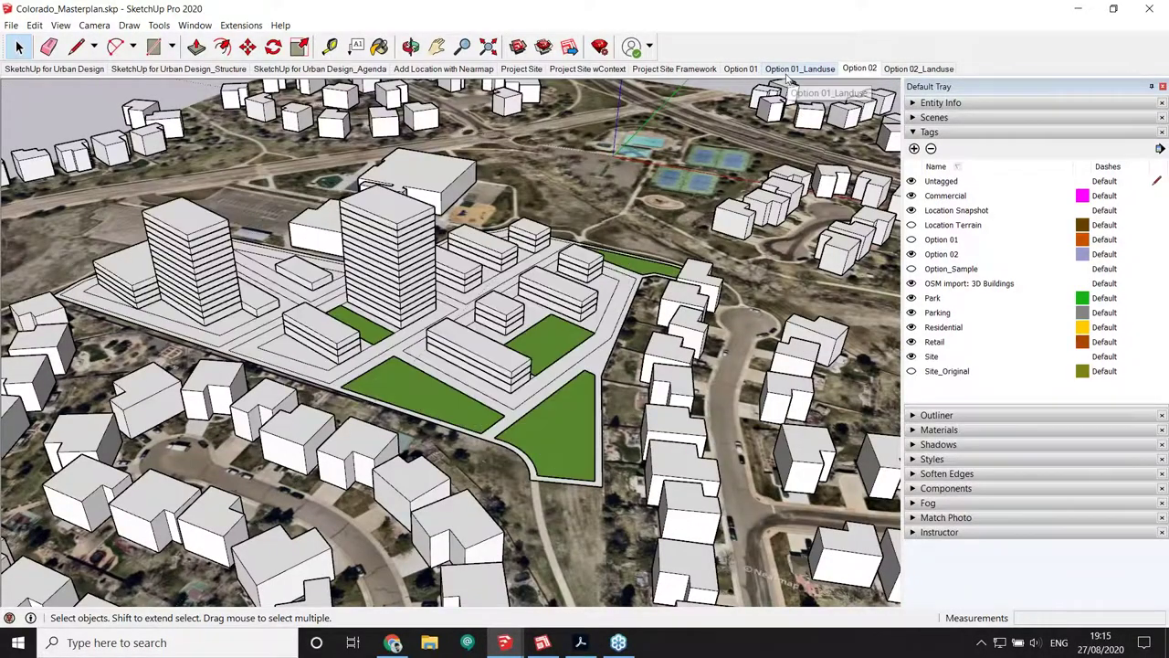
click(788, 71)
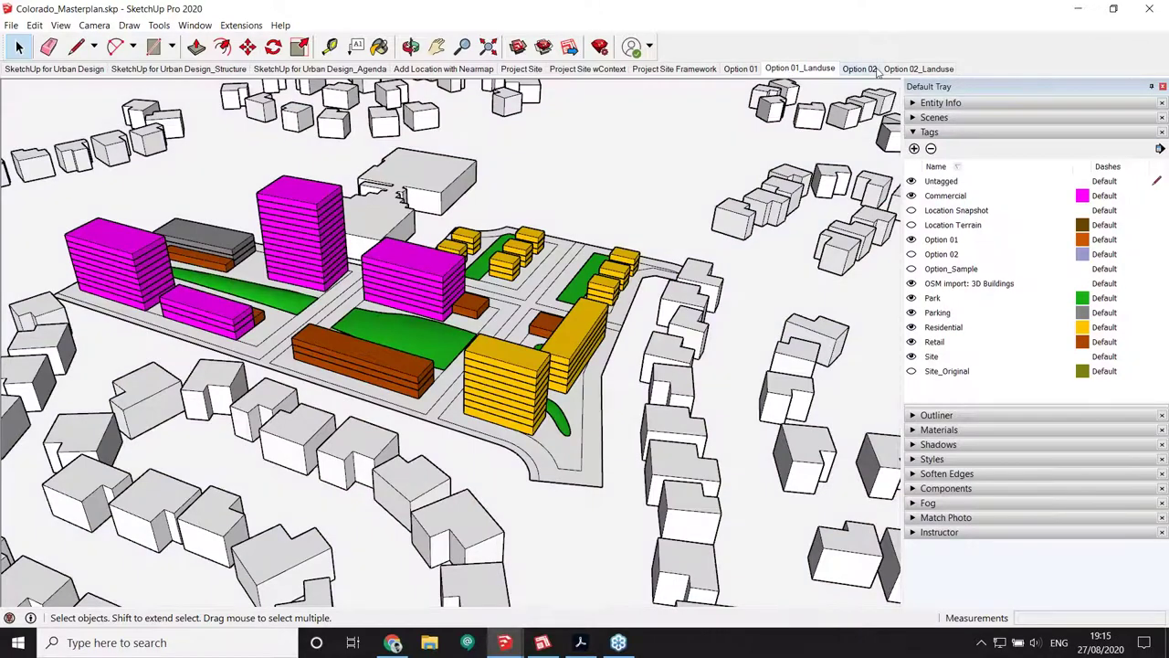
click(913, 69)
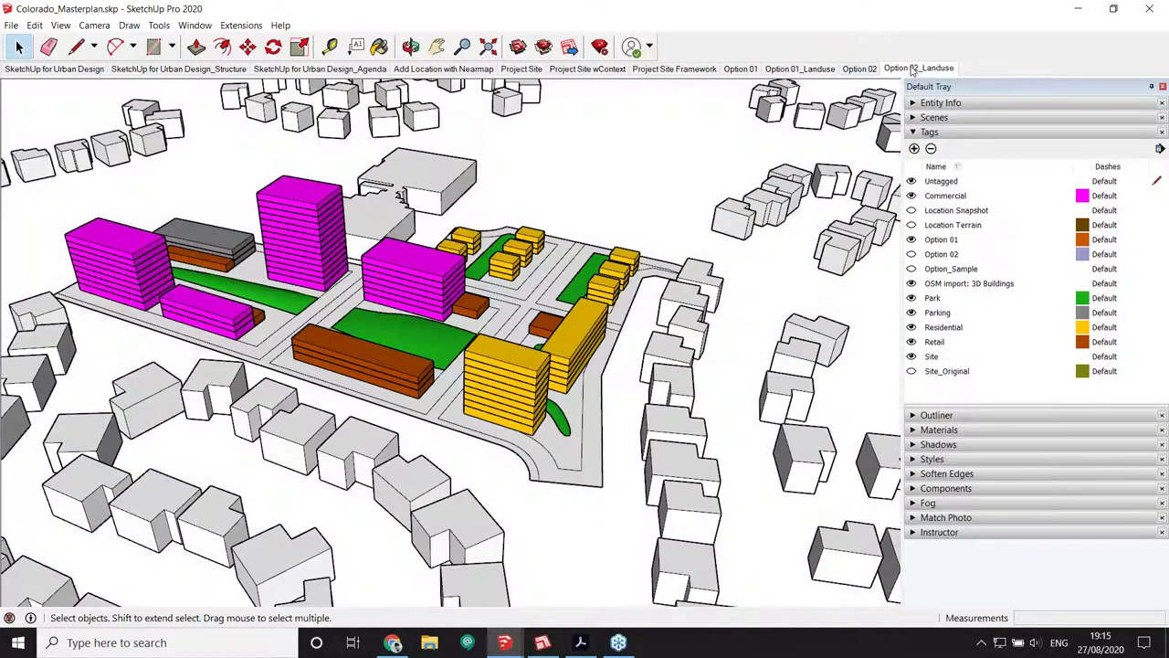
click(786, 69)
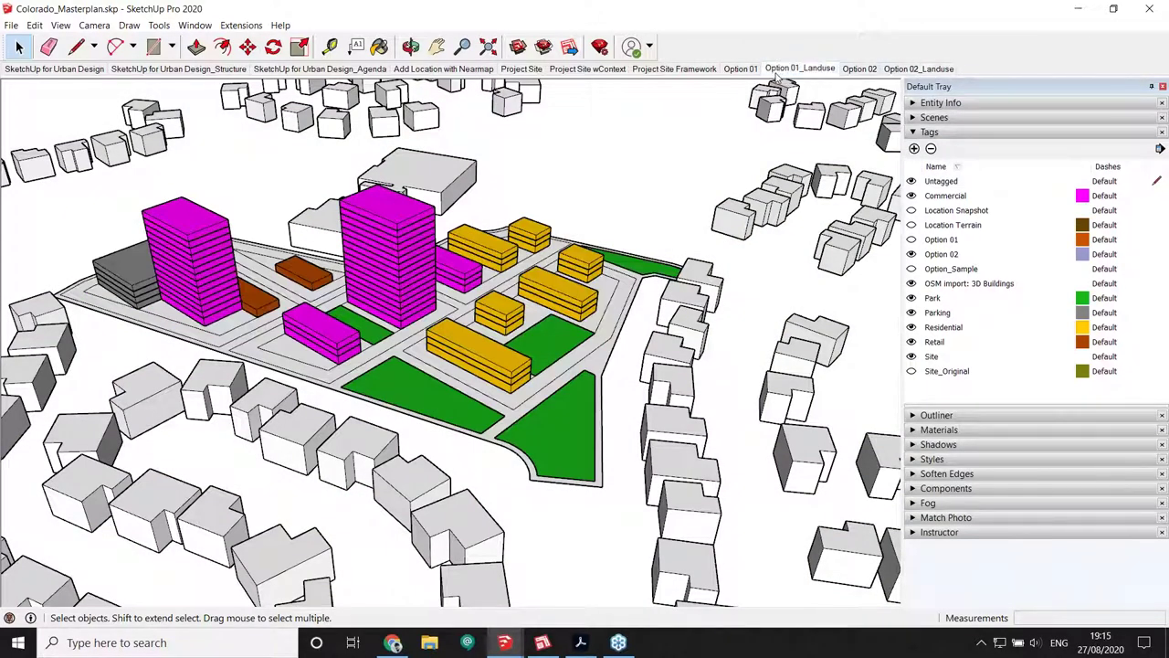
middle_drag(398, 294, 423, 336)
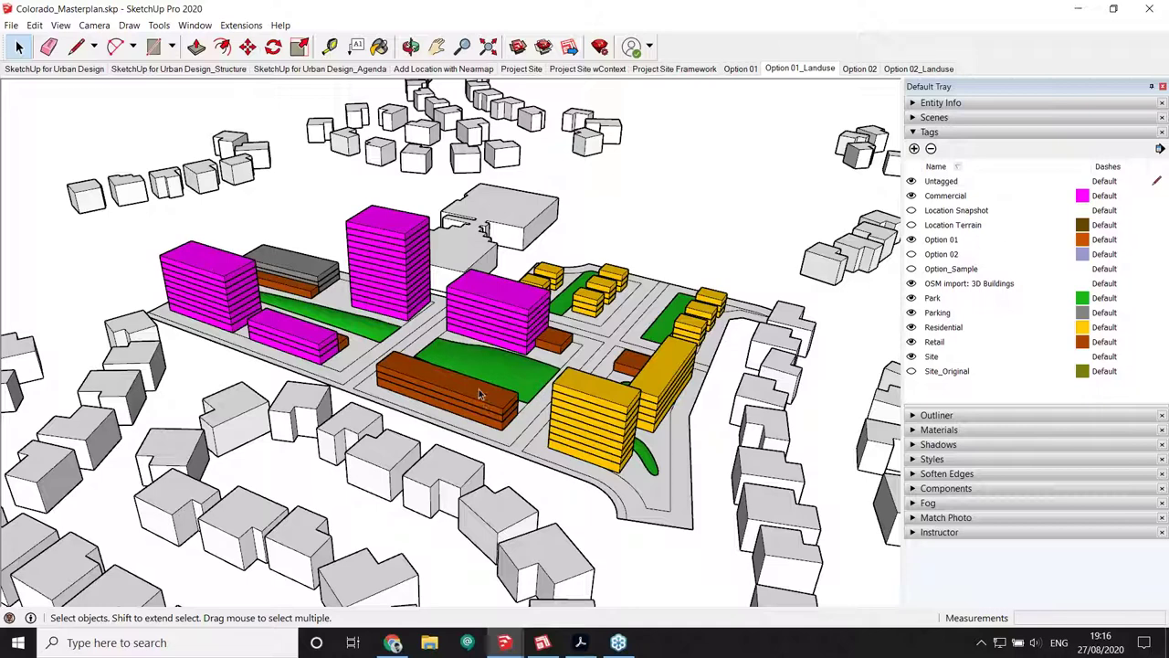
Open the Option 01 masterplan group for editing and create a new Generate Report template
double_click(183, 282)
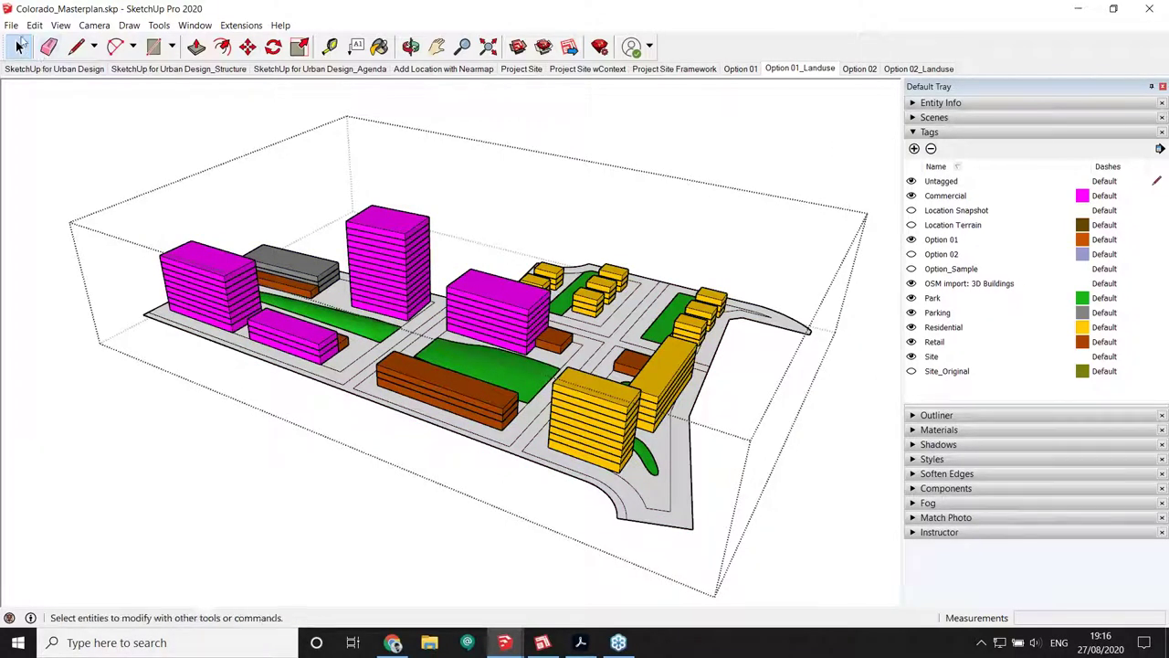
click(11, 26)
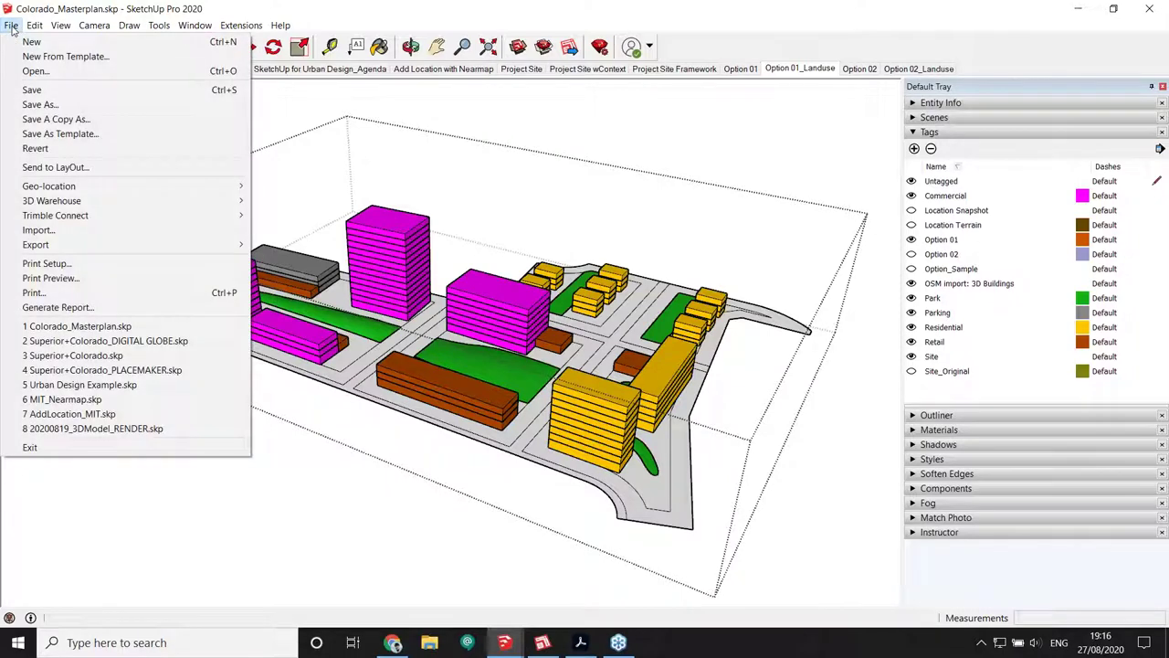
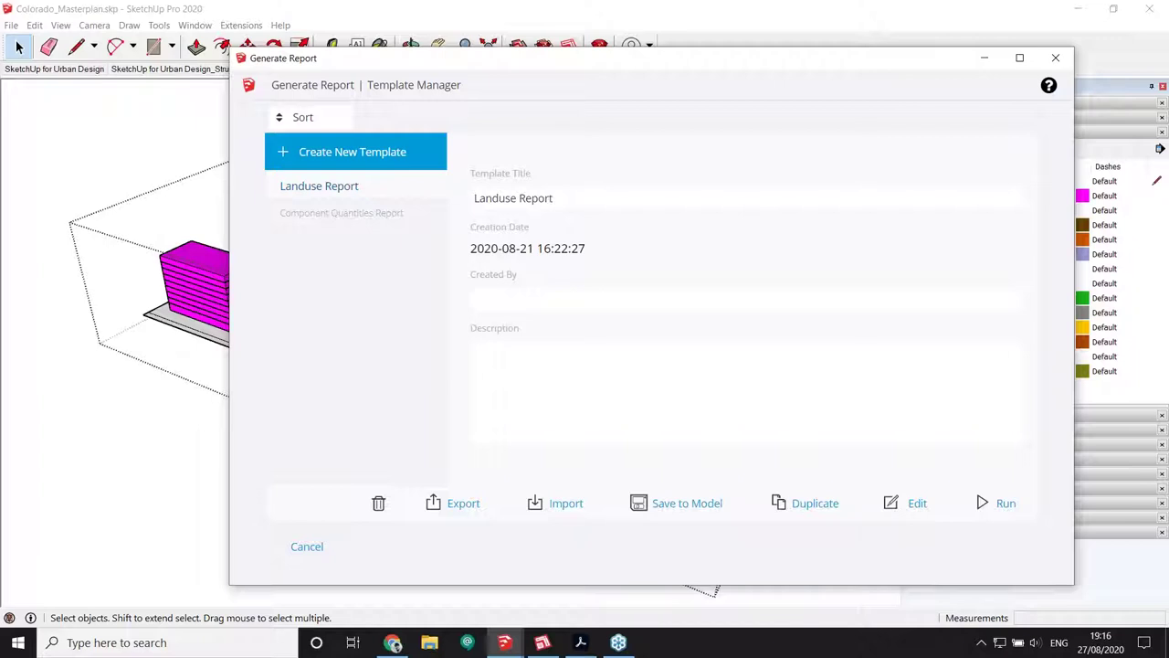
click(353, 161)
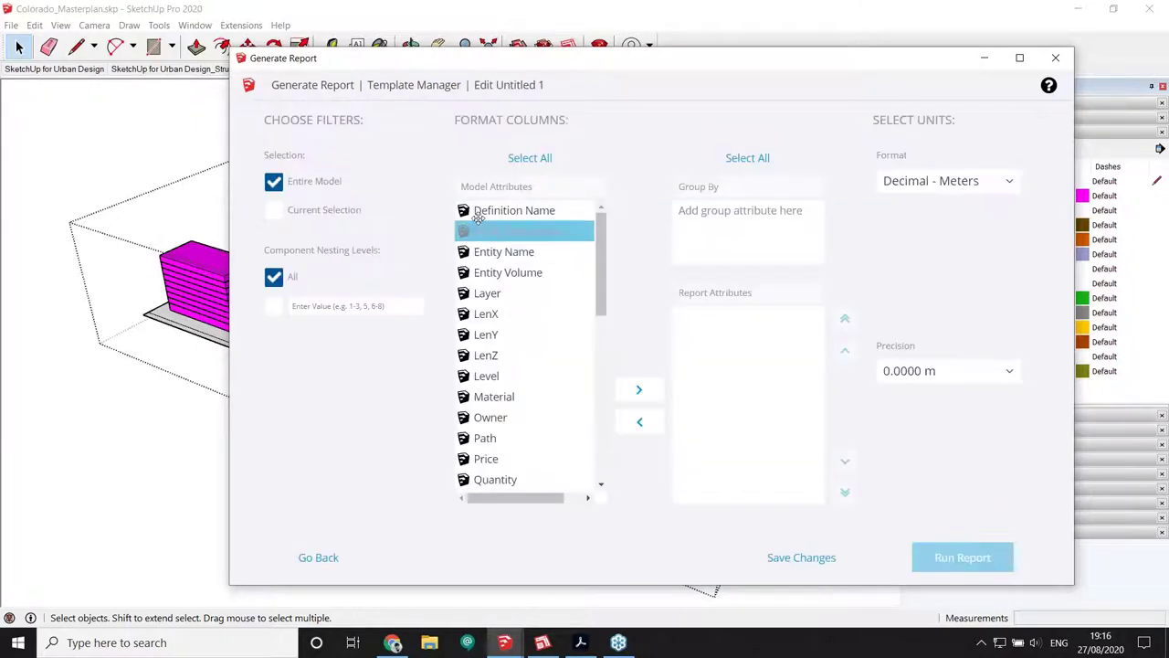
Find the Layer attribute among the model attributes and add it to the report attributes
drag(603, 243, 600, 370)
scroll(462, 265, up, 1)
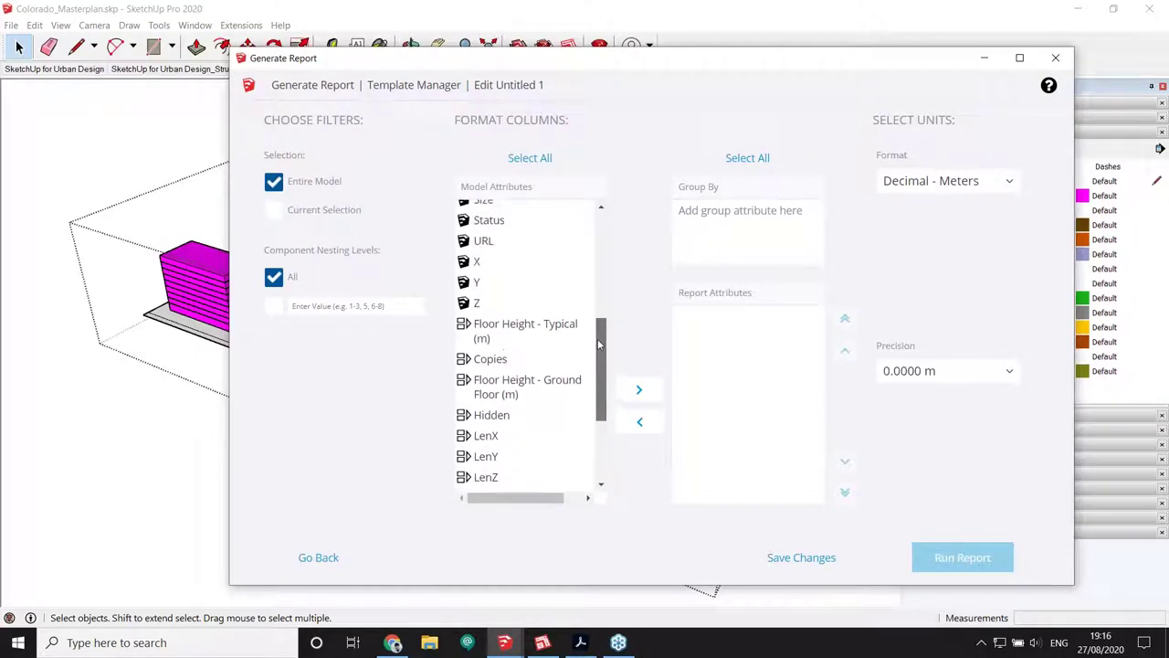
click(477, 281)
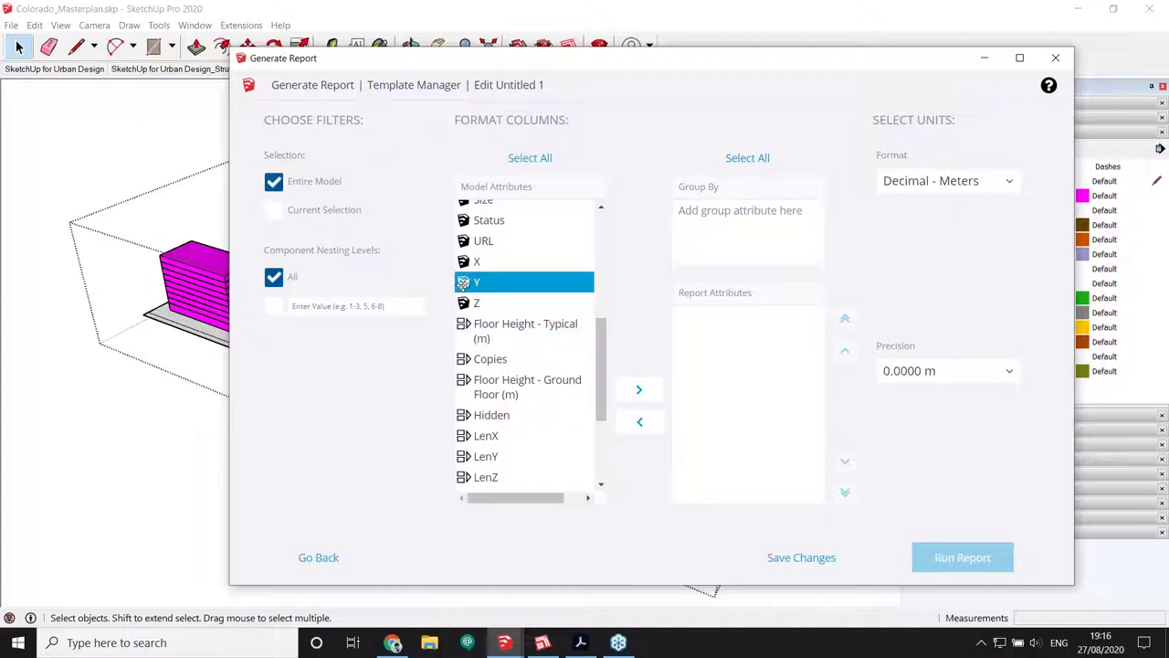
click(463, 283)
drag(603, 343, 603, 364)
click(468, 382)
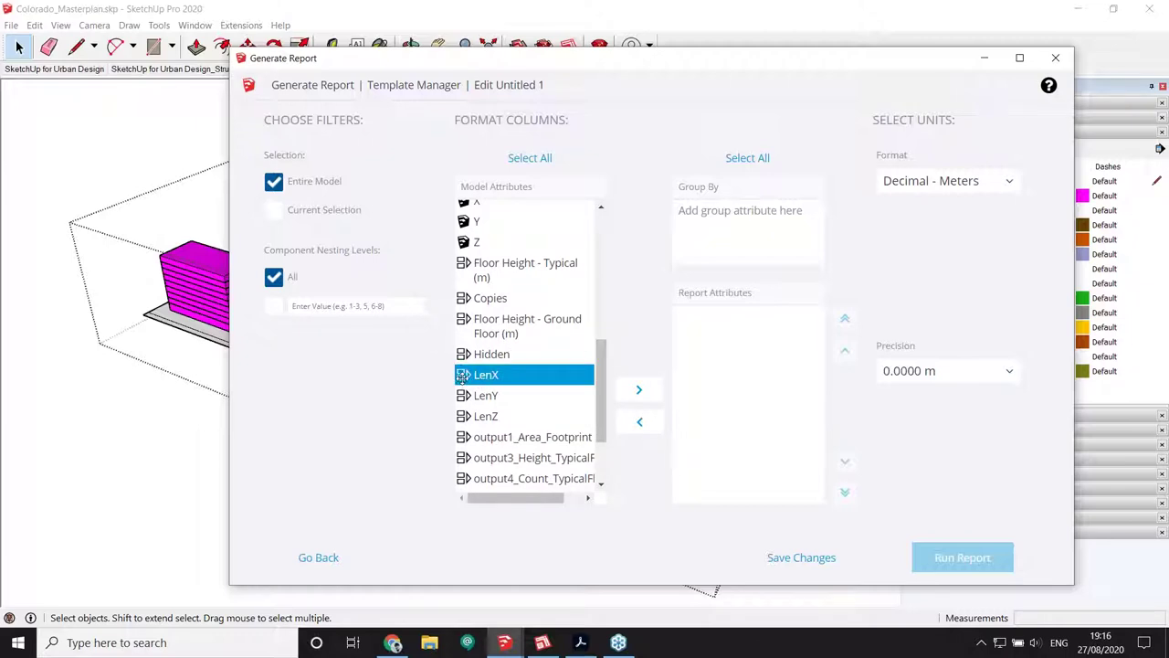
click(468, 376)
drag(600, 378, 603, 262)
click(496, 257)
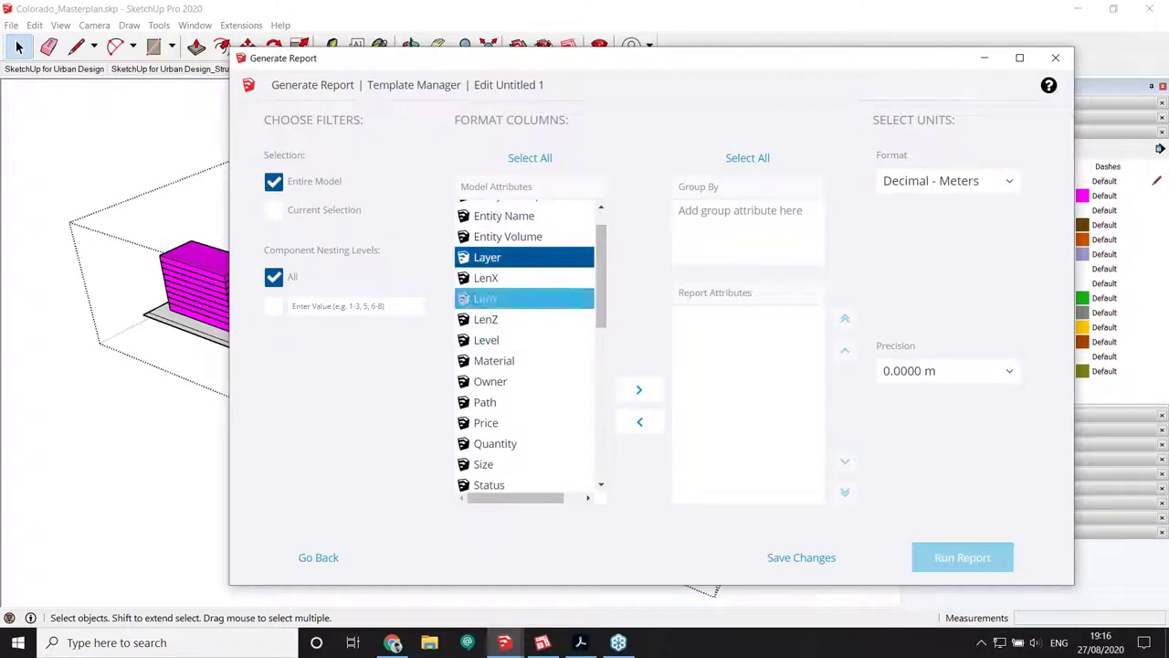
click(639, 389)
Add the Overall Area (m2) attribute to the report attributes
scroll(608, 387, down, 6)
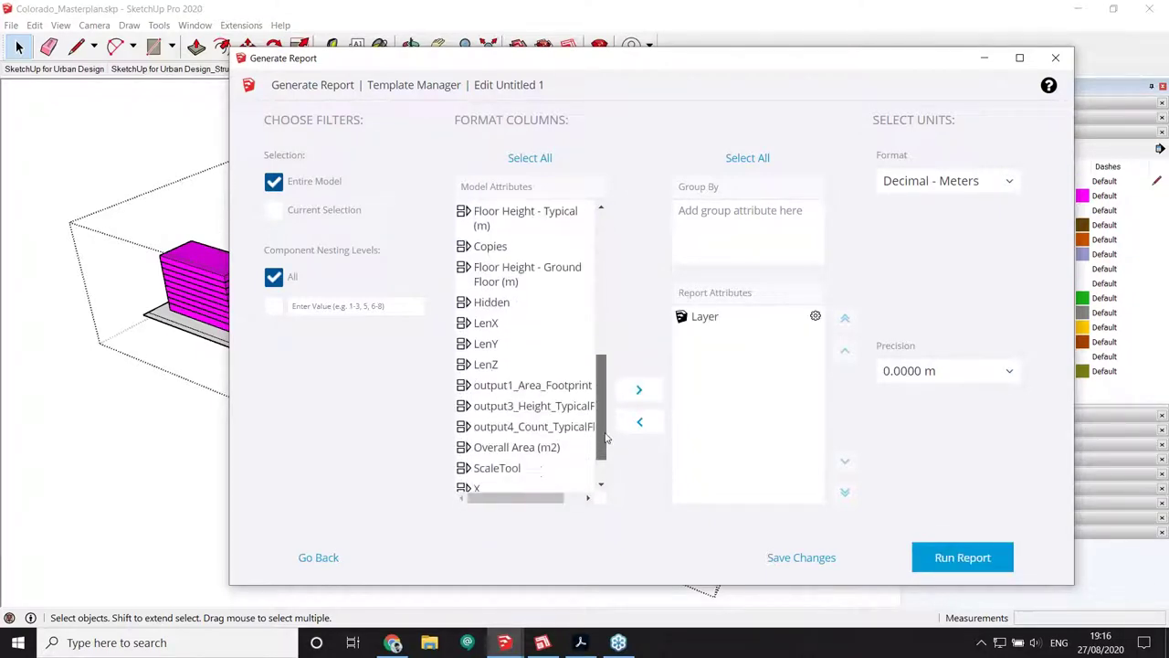
click(520, 433)
click(638, 389)
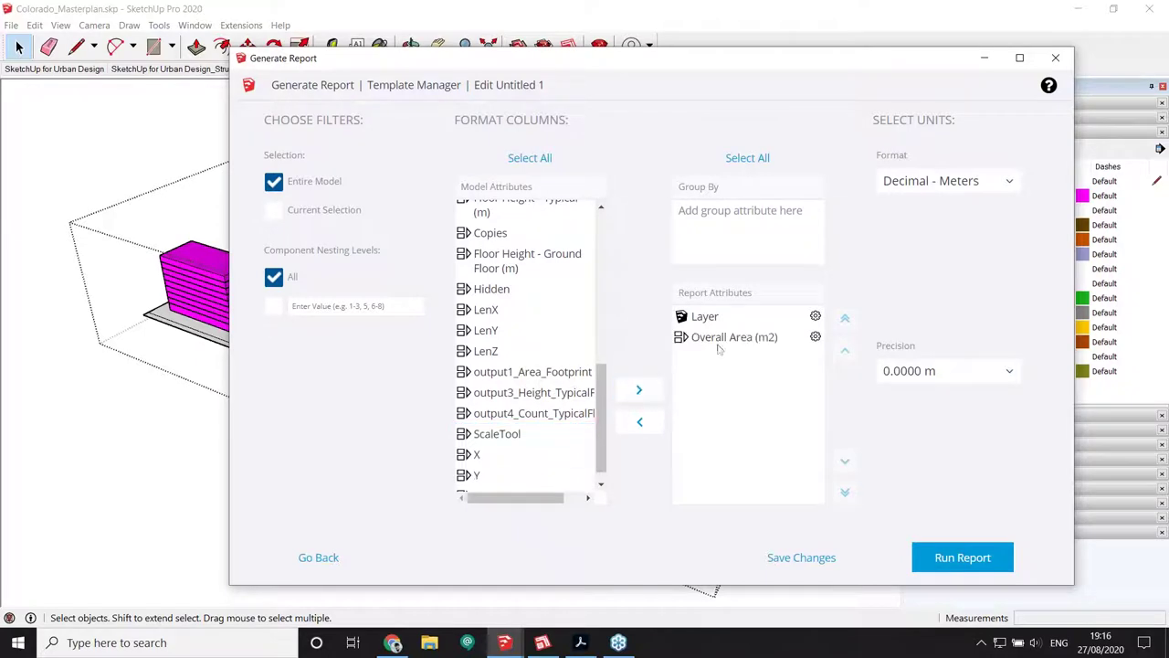
Group the report by Layer and aggregate Overall Area (m2) as a total sum
click(747, 316)
drag(747, 316, 770, 214)
click(736, 316)
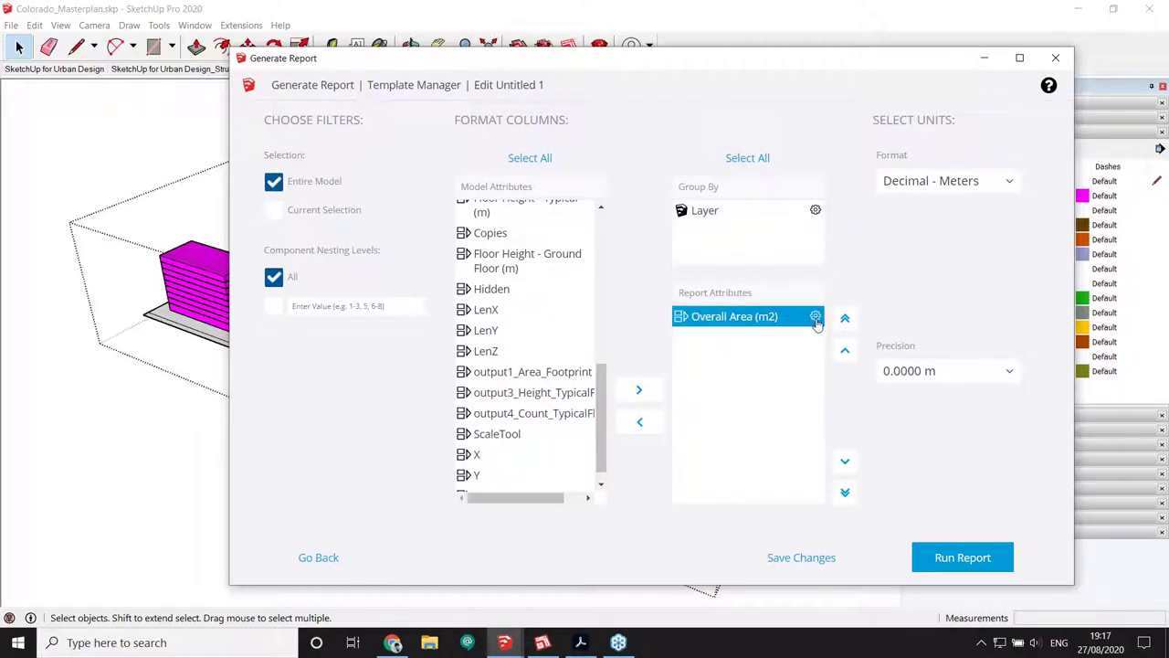
click(816, 317)
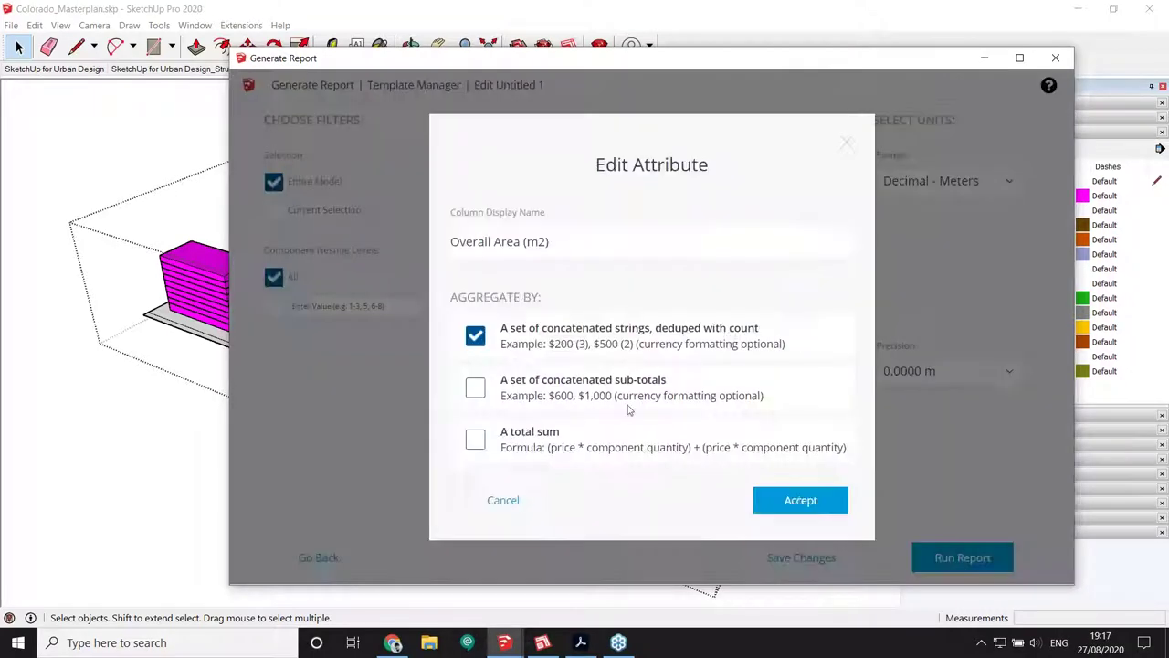
click(477, 441)
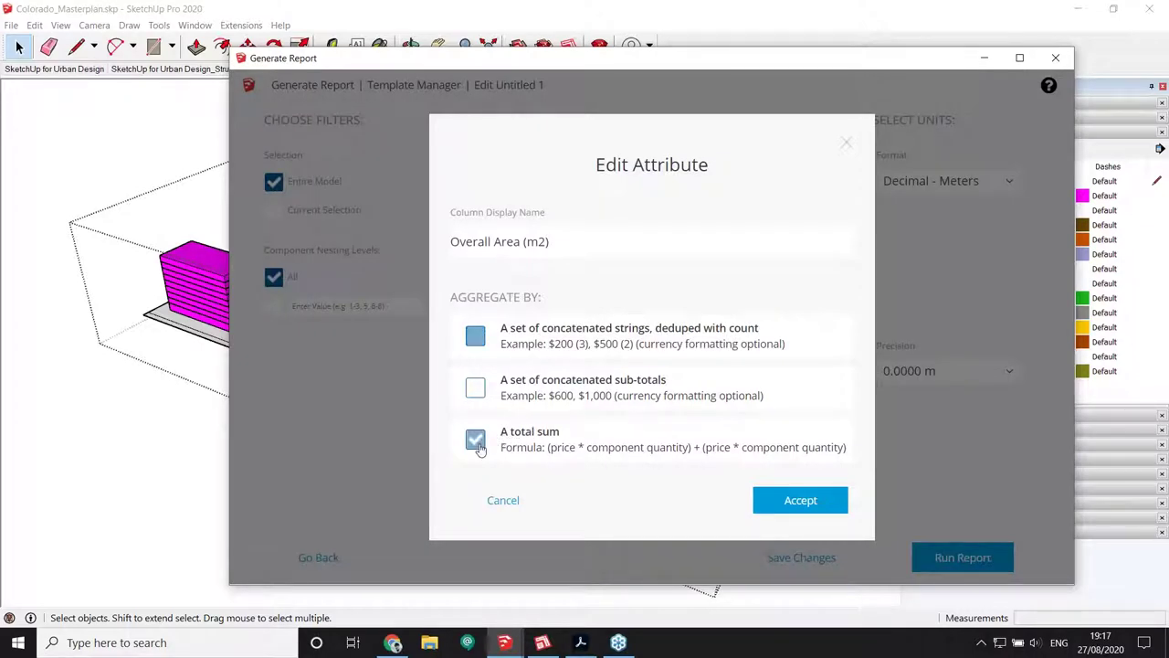
click(800, 502)
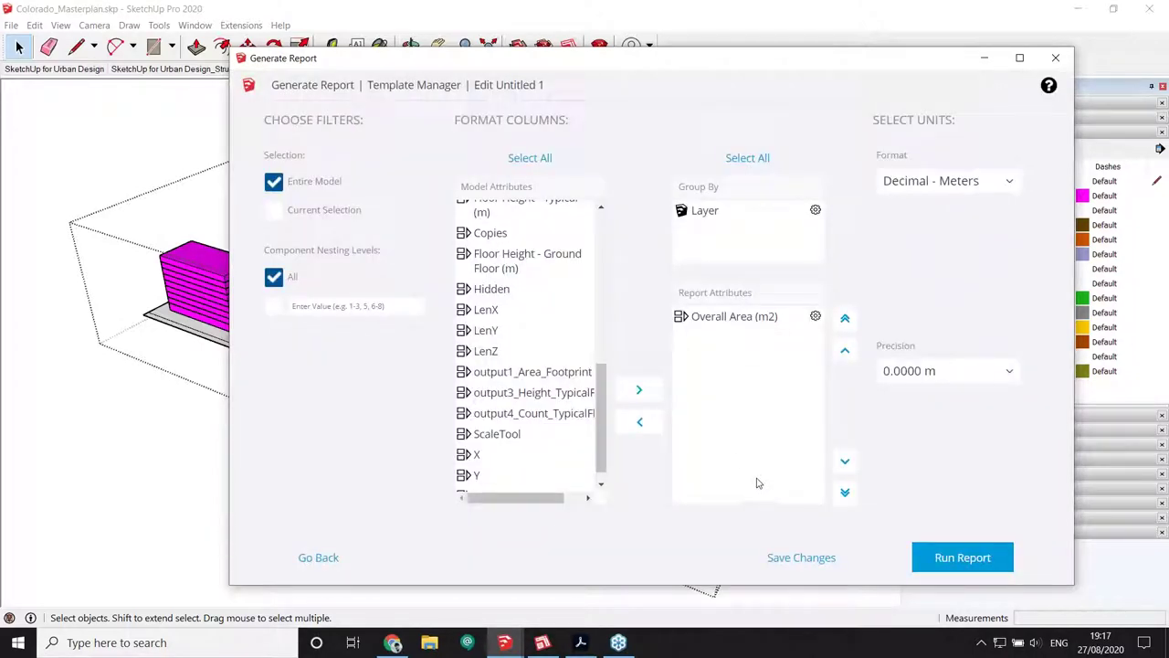
Limit the report to the current selection at nesting level 1 and select all buildings in the Option 01 masterplan
click(274, 211)
click(274, 306)
text(1)
drag(511, 58, 894, 62)
scroll(366, 302, down, 2)
drag(95, 147, 579, 387)
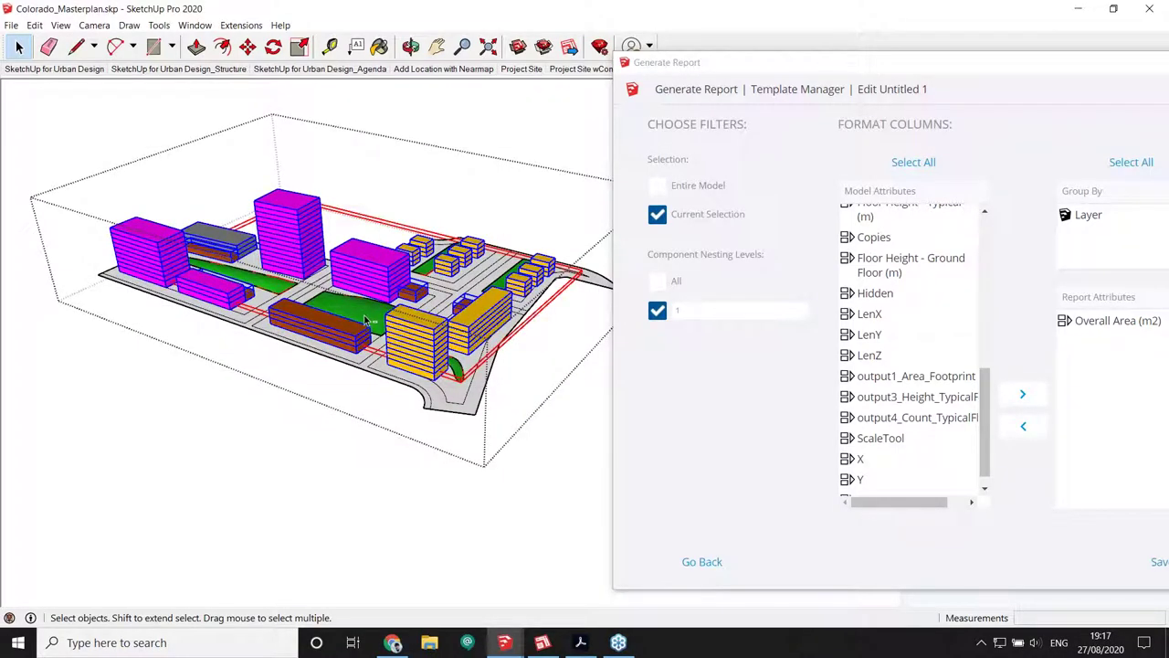
Run the report and save it as Landuse.csv in the REPORTS folder, replacing the existing file, without opening it
drag(767, 64, 301, 25)
click(893, 526)
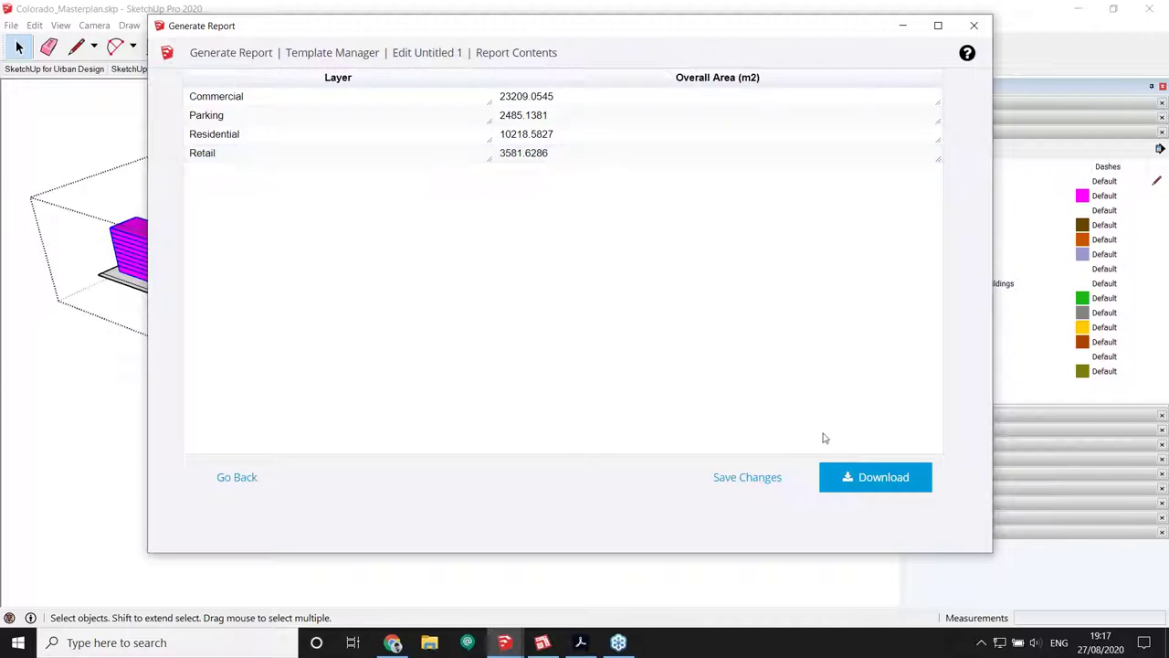
click(870, 478)
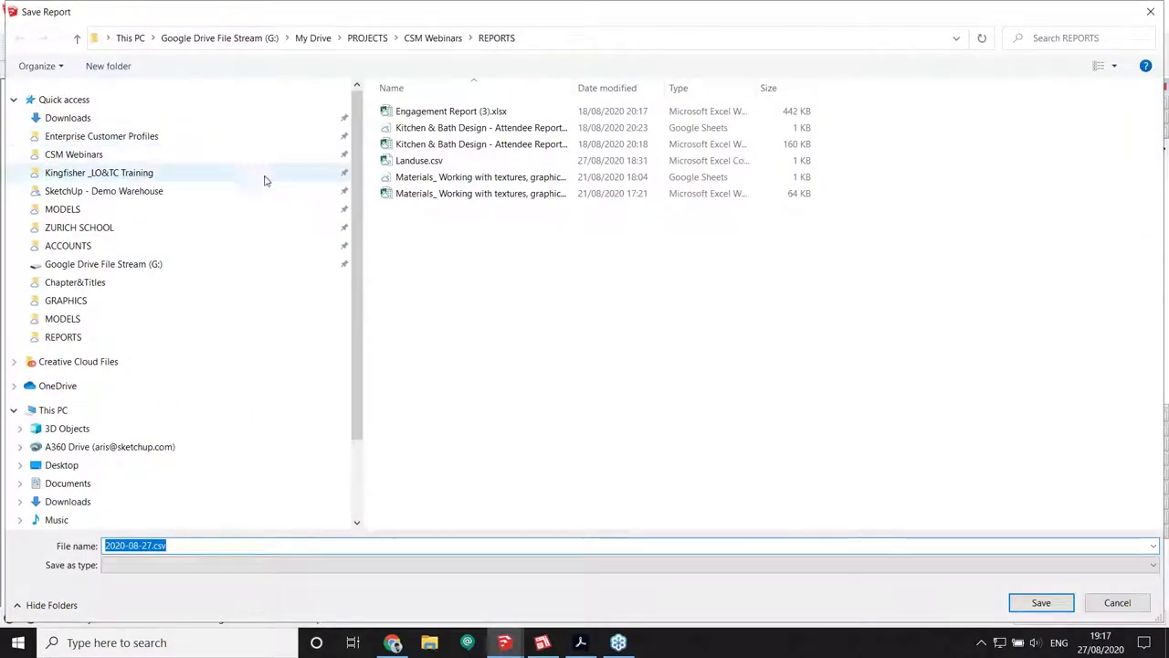
click(425, 163)
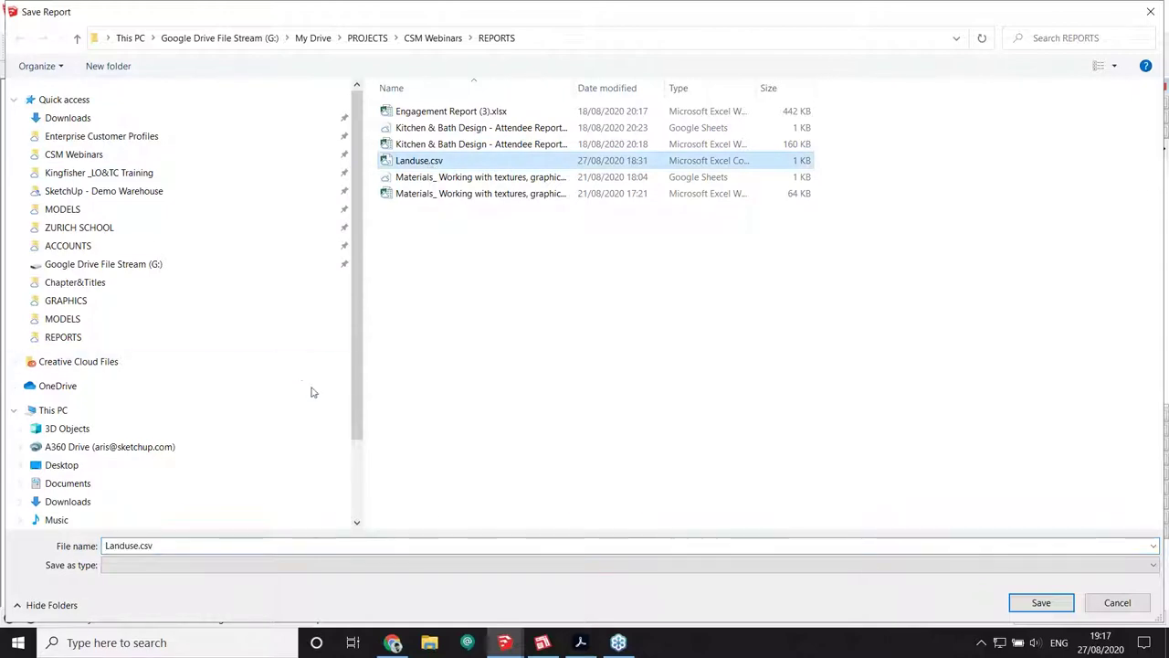
click(1060, 603)
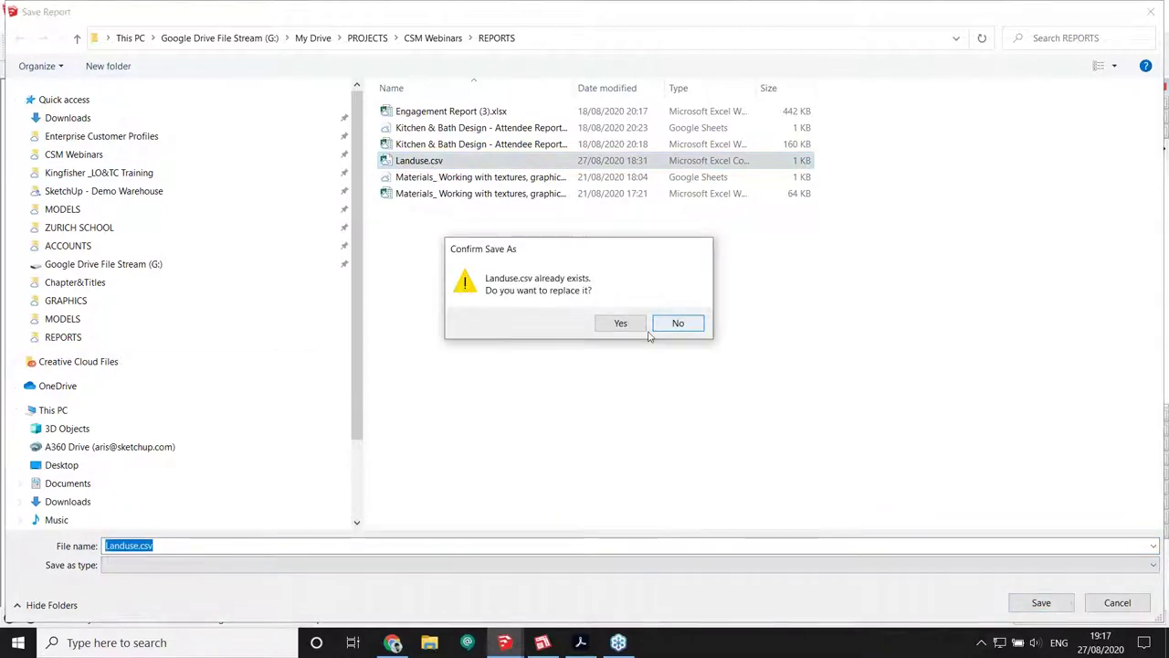
click(621, 322)
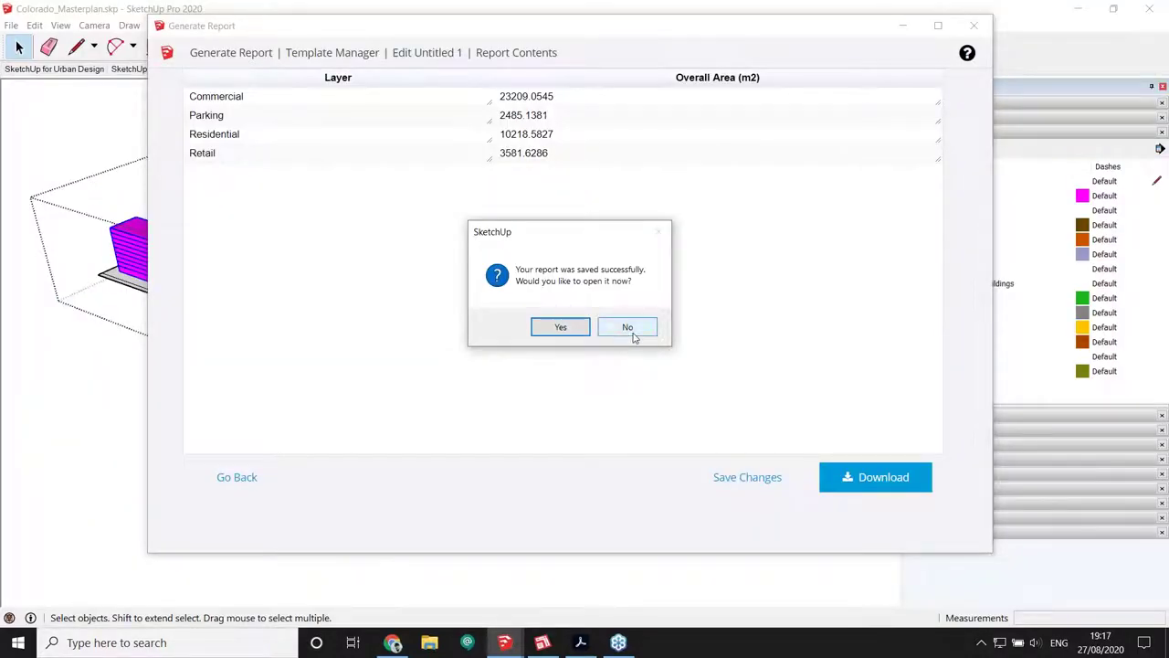
click(631, 329)
click(975, 26)
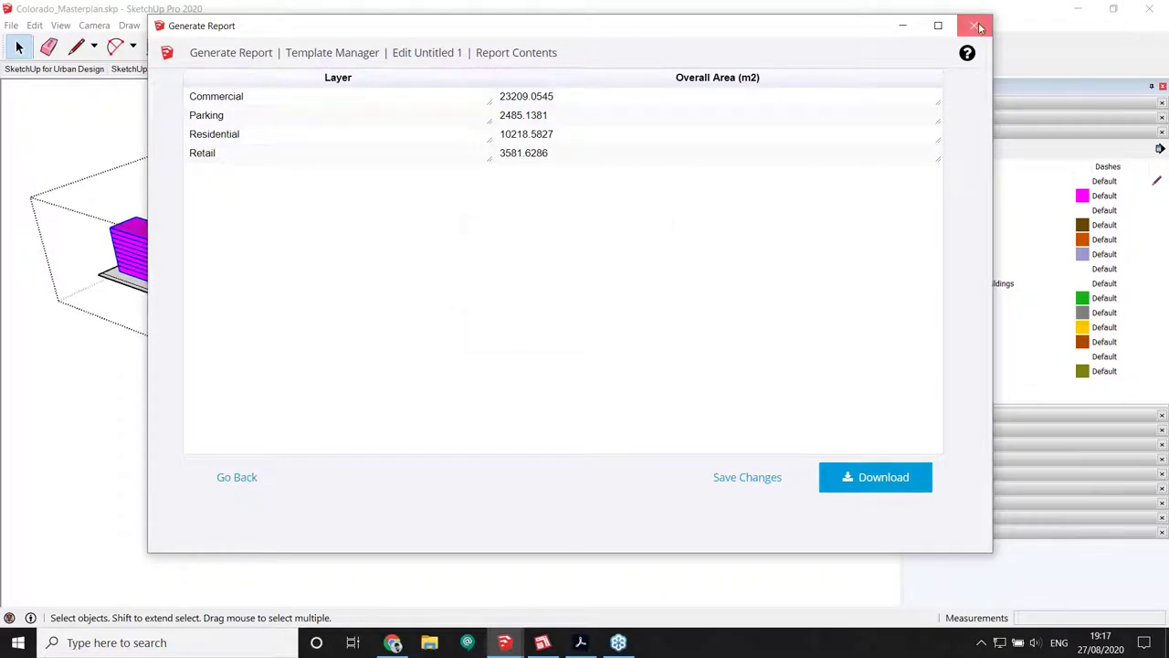
Send the land-use coloured Option 01 model to LayOut in a new document with the Contemporary A3 Landscape titleblock template
middle_drag(559, 212, 585, 235)
scroll(584, 235, up, 3)
scroll(584, 234, up, 2)
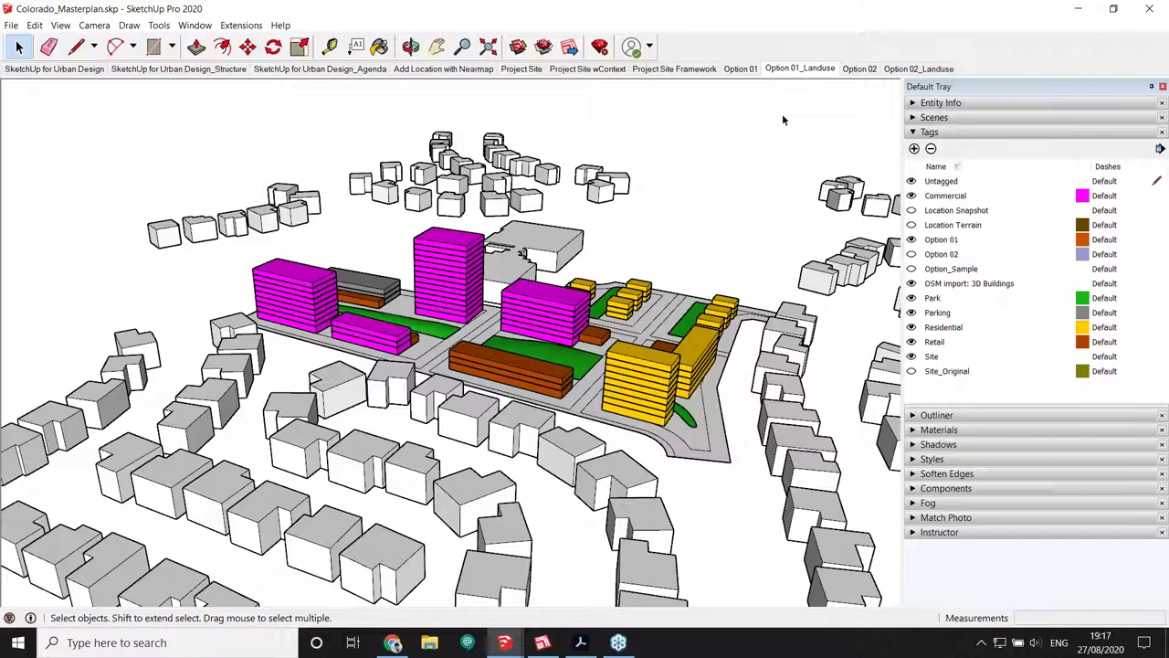
click(572, 48)
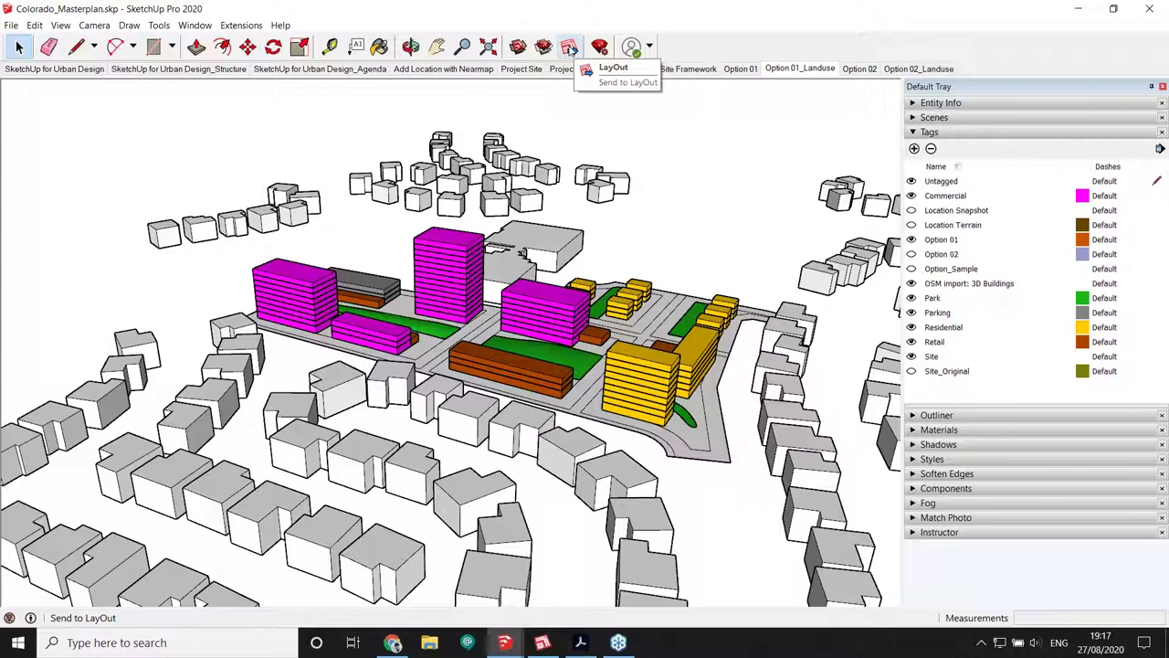
click(627, 364)
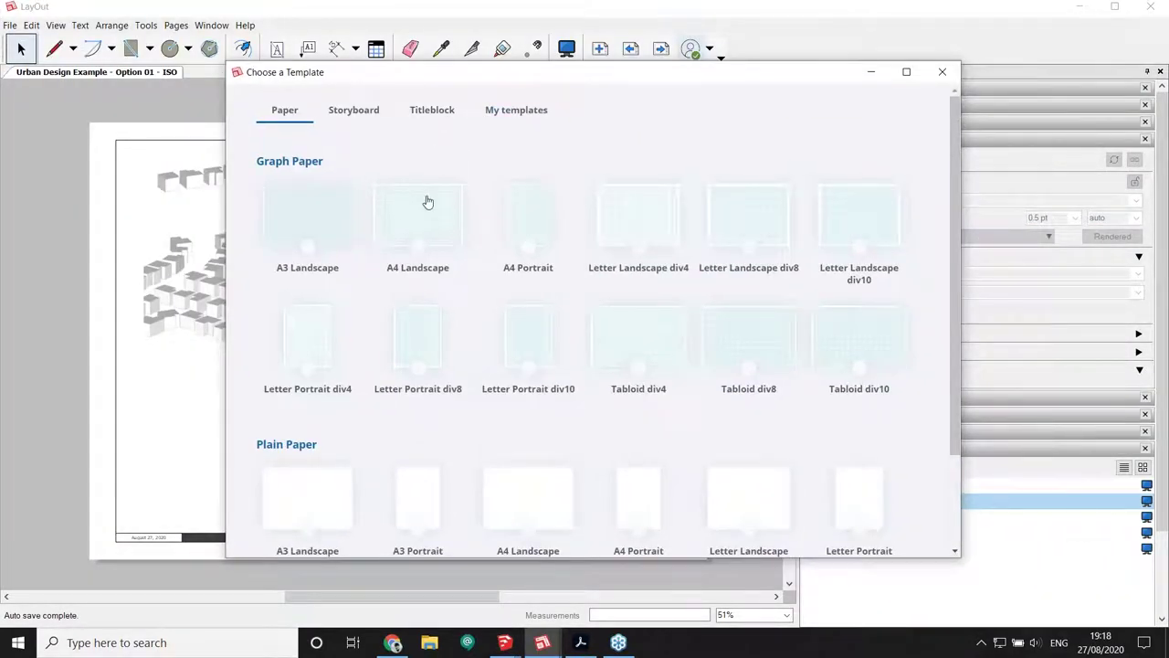
click(433, 119)
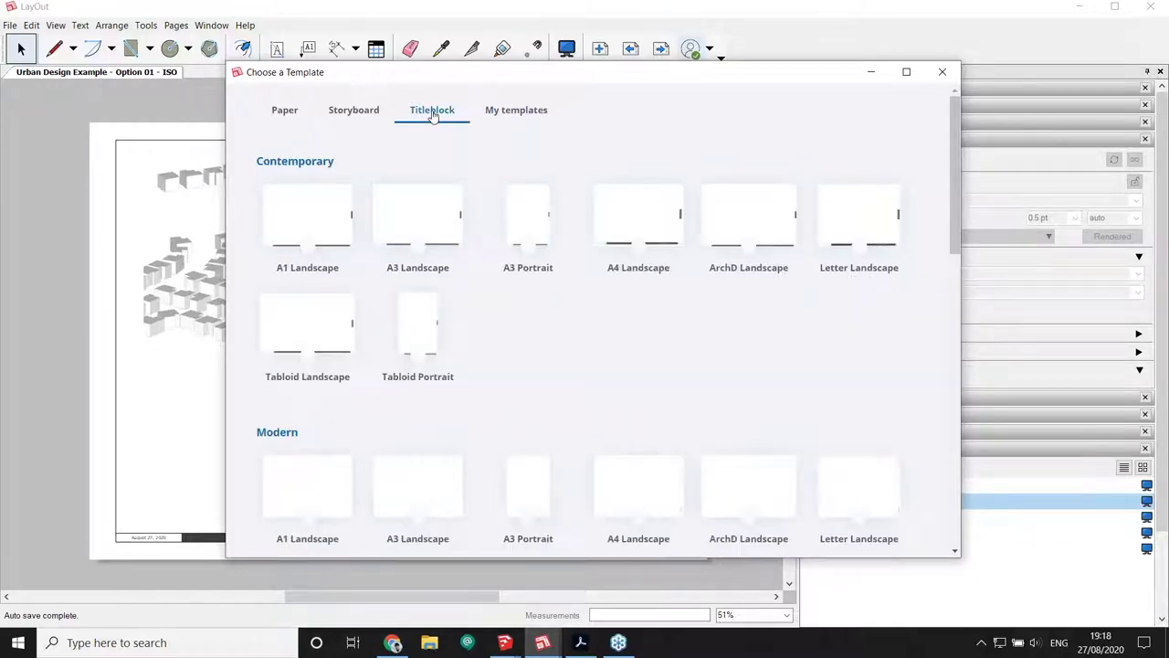
double_click(420, 224)
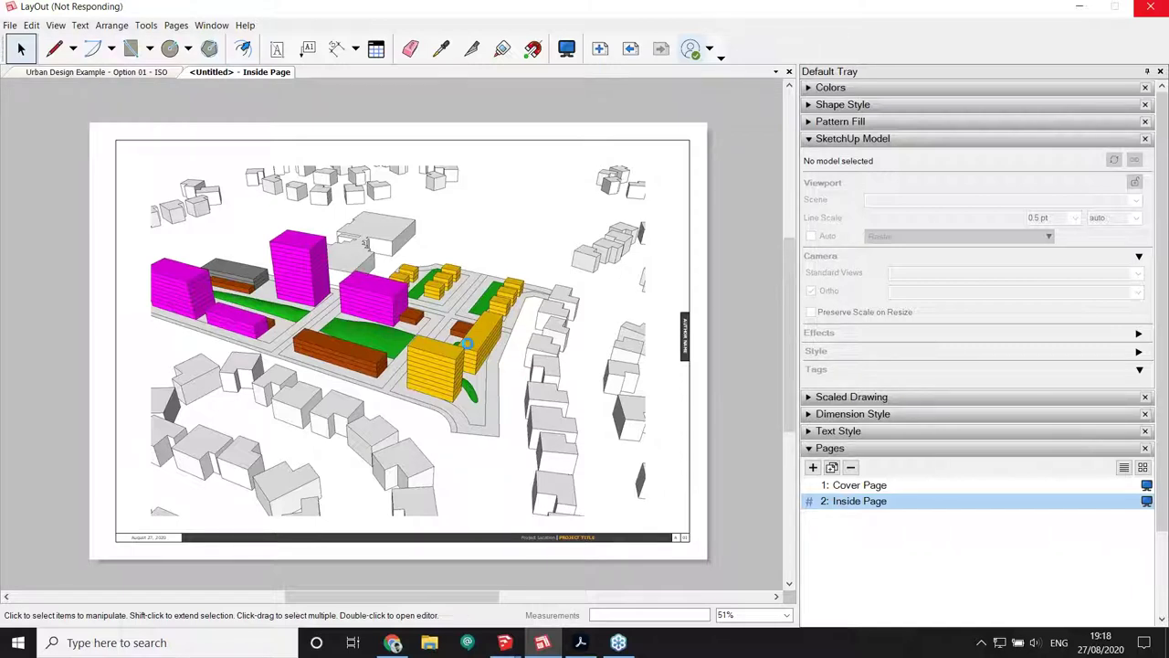
Orbit the camera inside the model viewport to a lower view of the masterplan and leave viewport editing
click(500, 500)
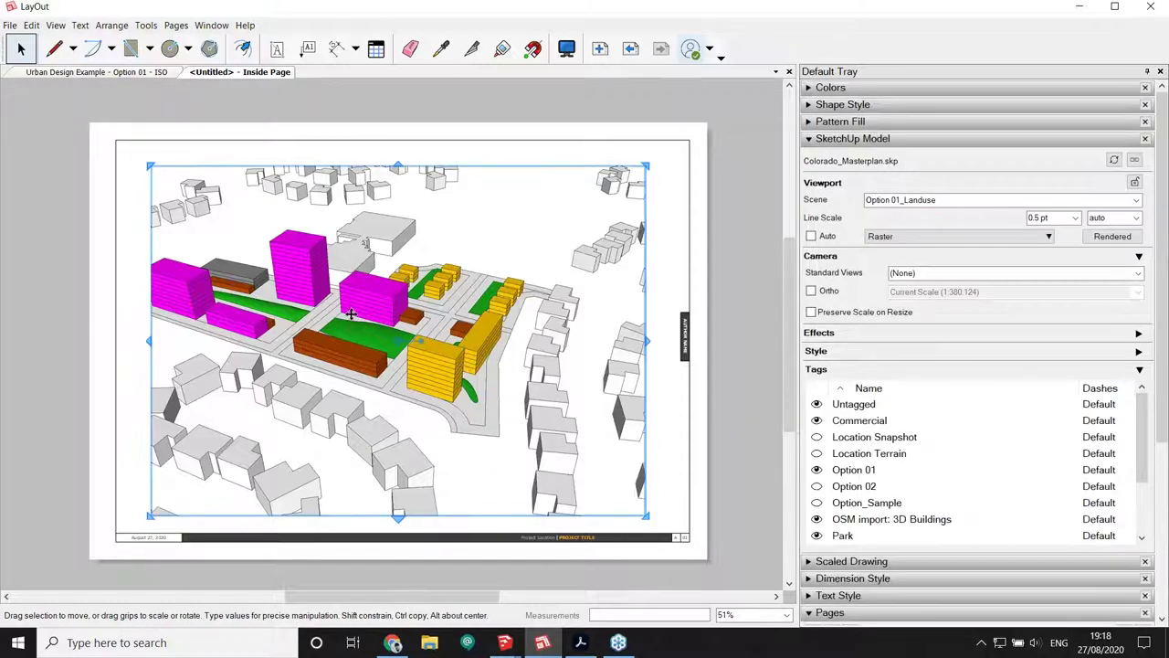
double_click(408, 308)
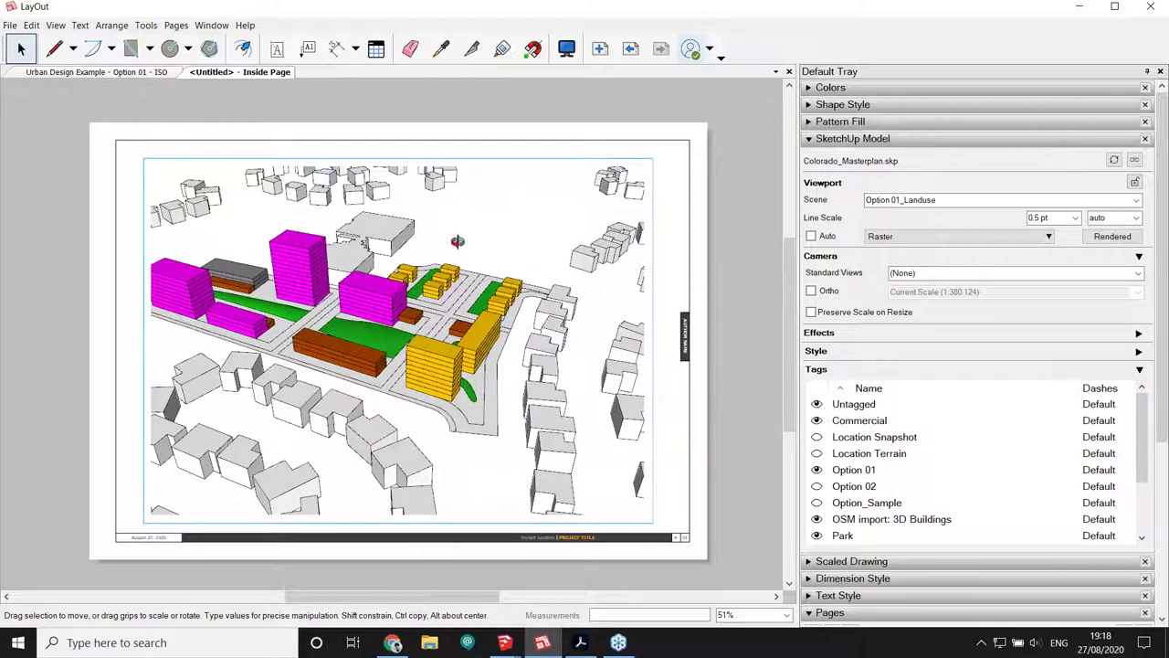
drag(480, 328, 366, 276)
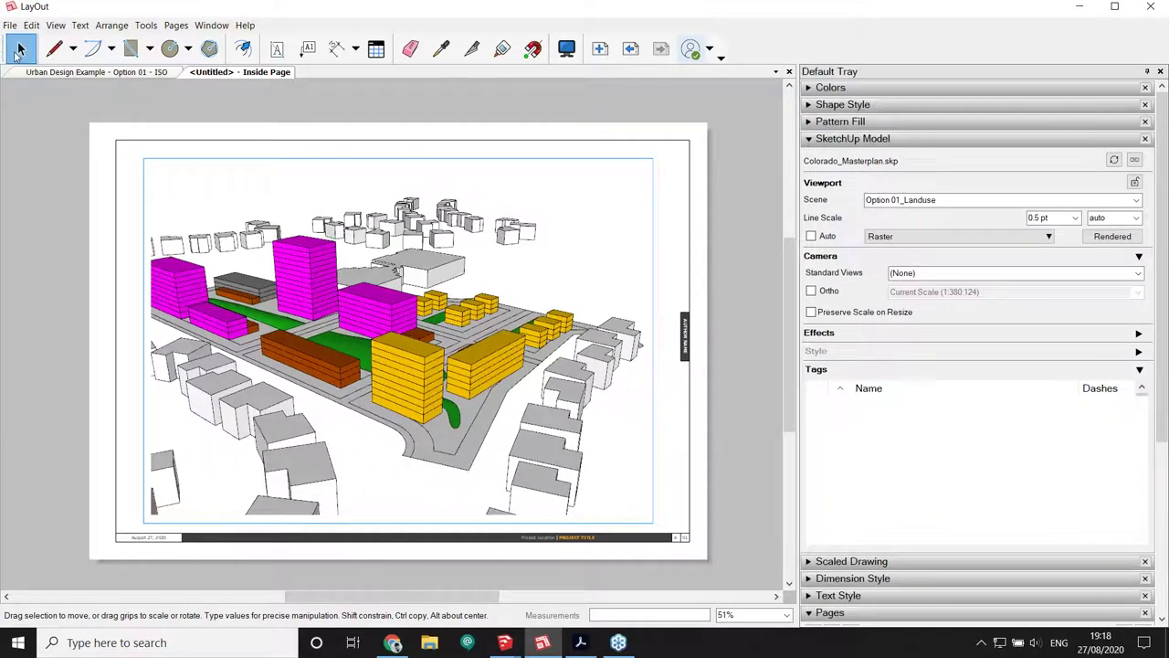
click(20, 51)
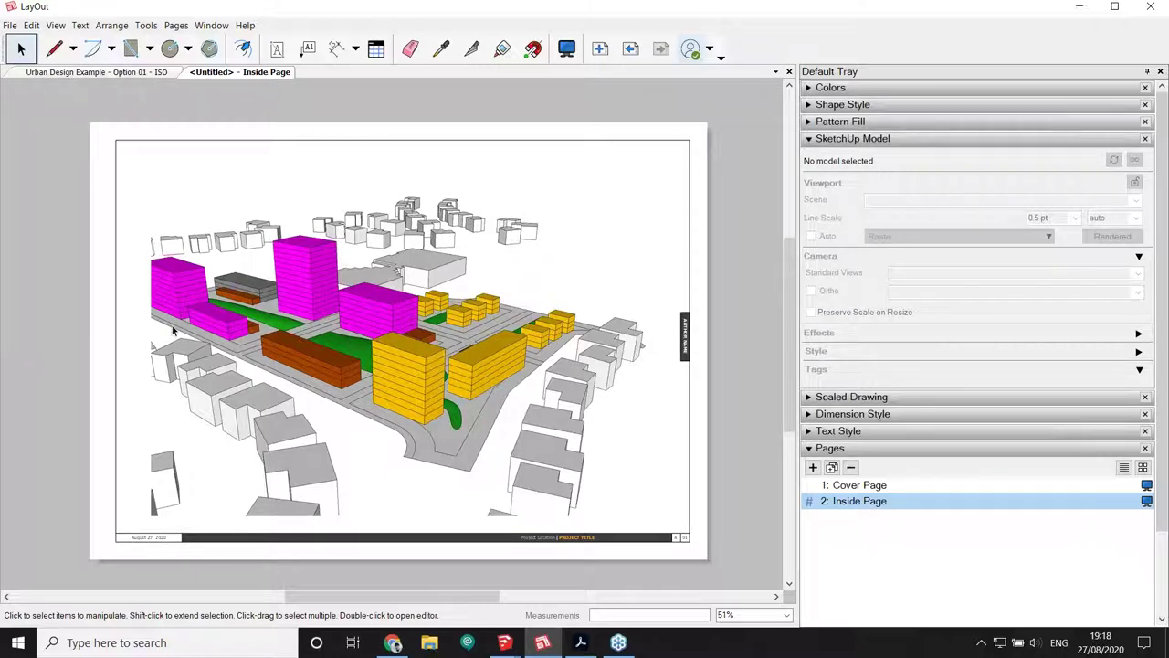
Shrink the model viewport's height so it fills only the upper half of the page
click(419, 388)
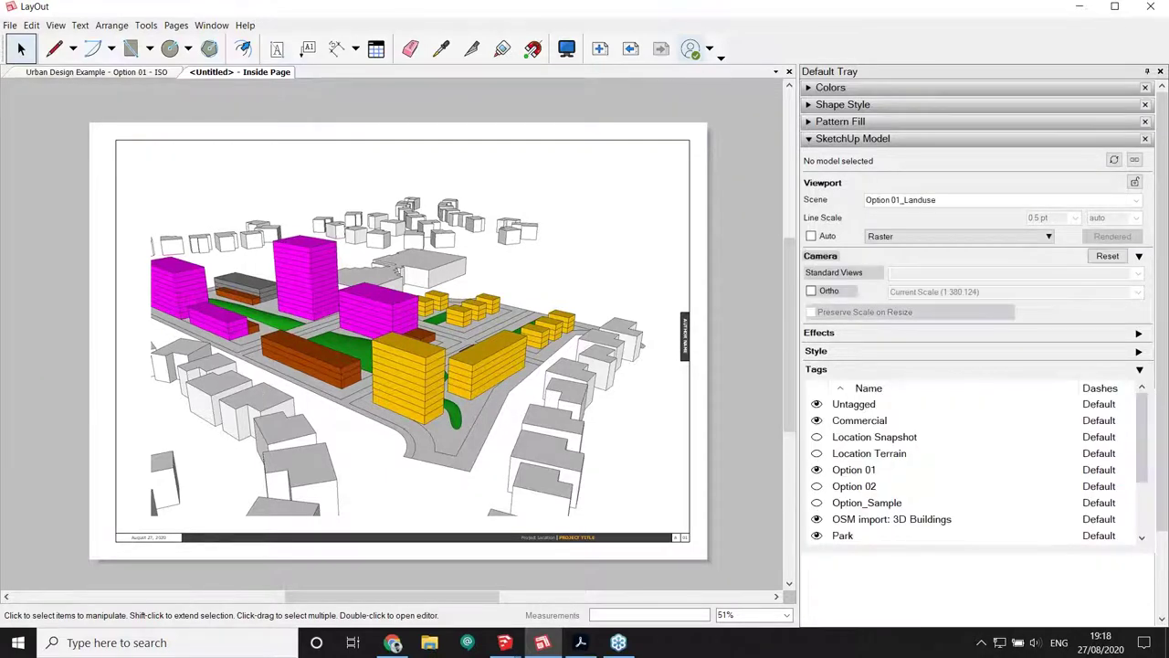
drag(398, 519, 414, 342)
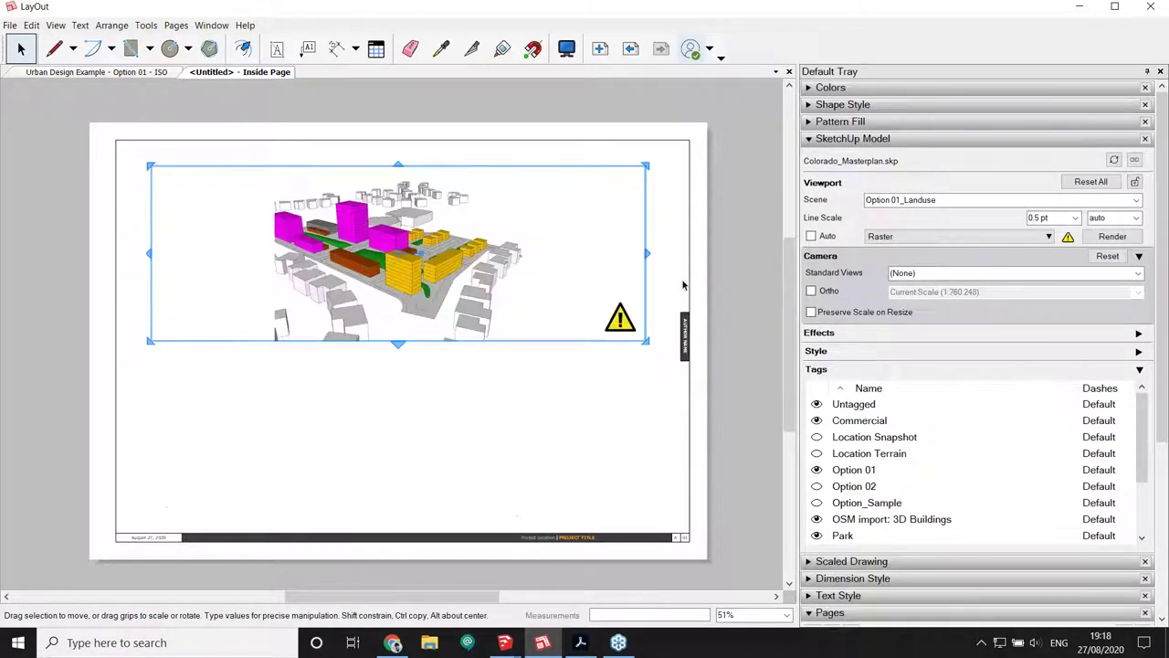
right_click(728, 242)
click(784, 340)
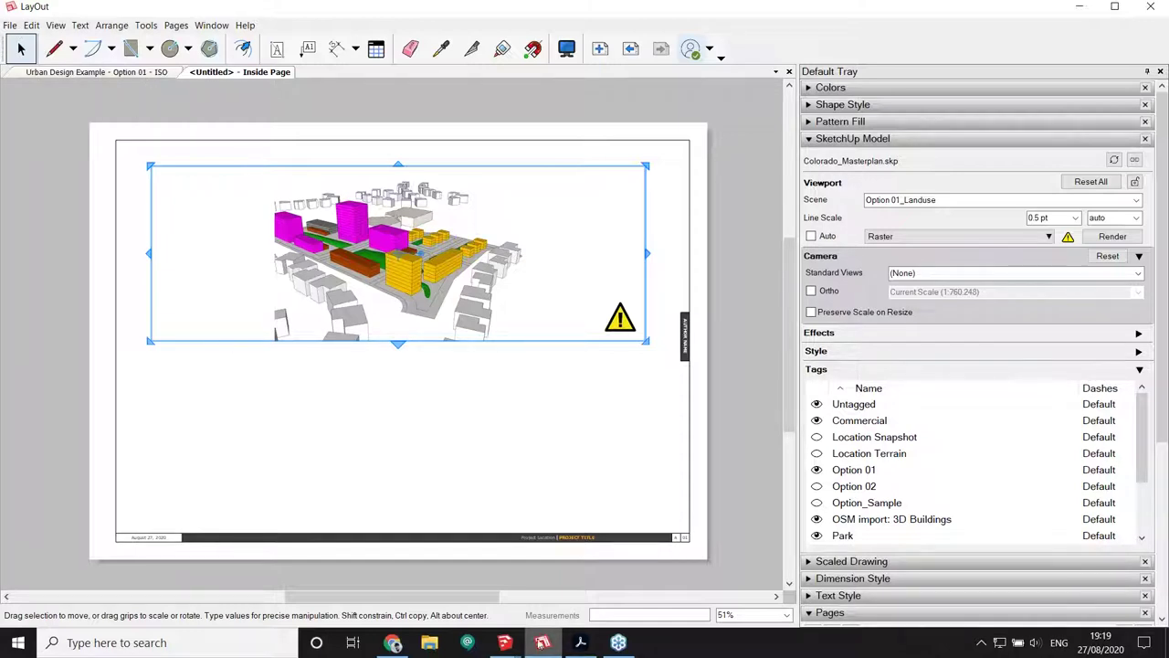
Relaunch LayOut 2020 and bring its welcome window to the front
mouse_move(541, 644)
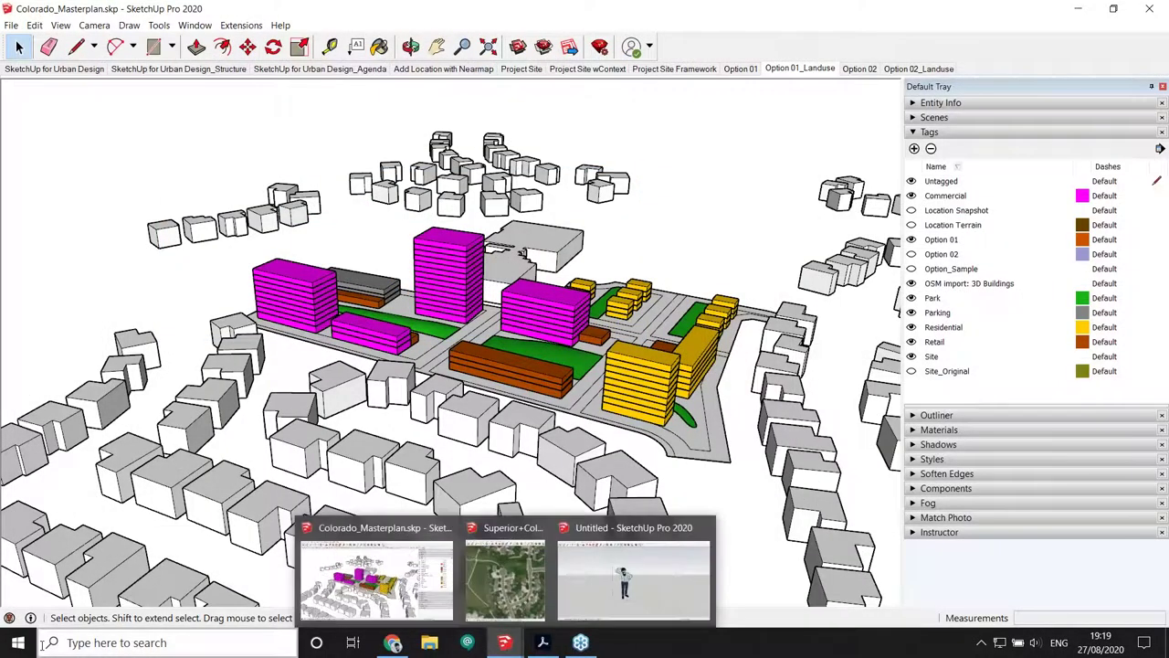
click(28, 645)
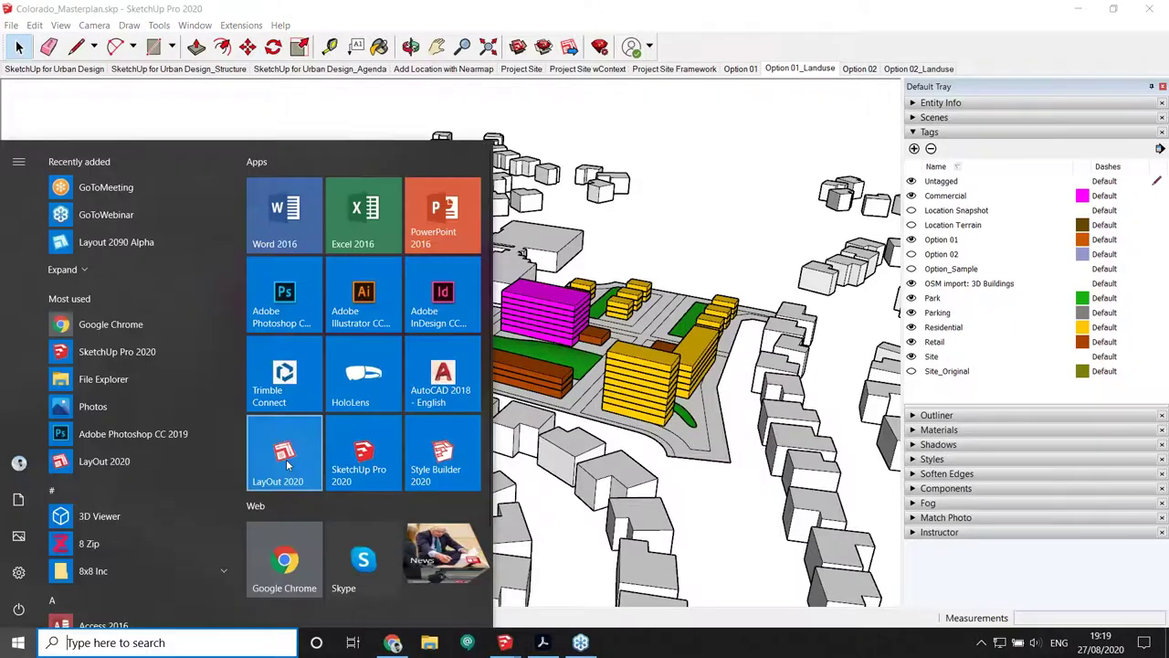
click(27, 645)
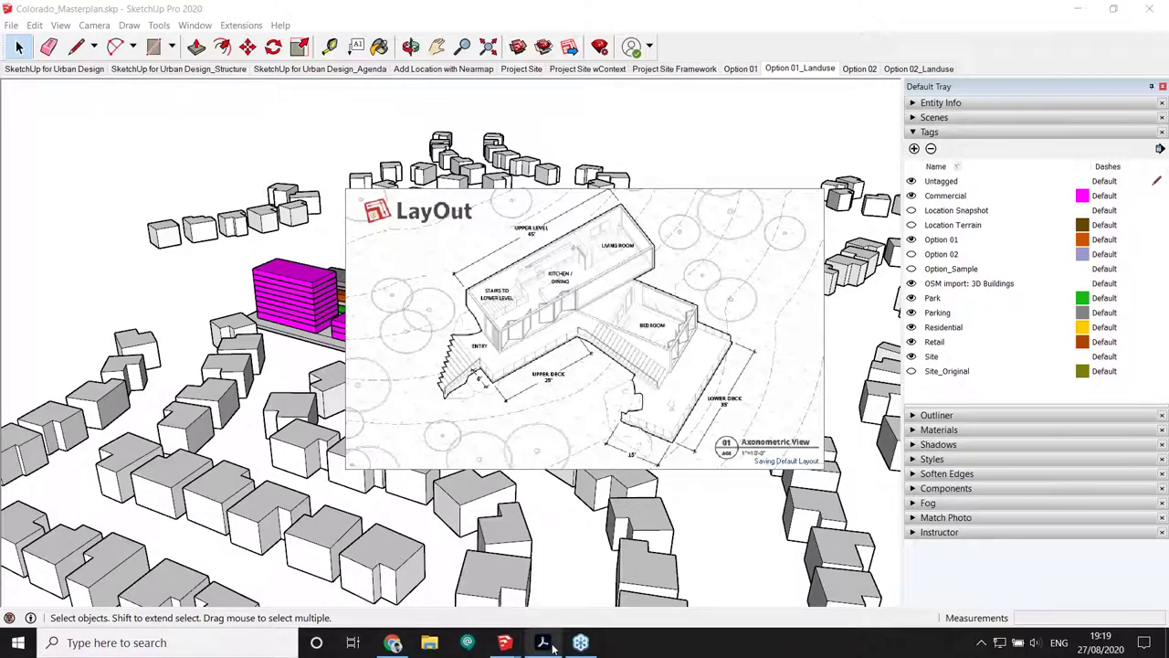
click(553, 647)
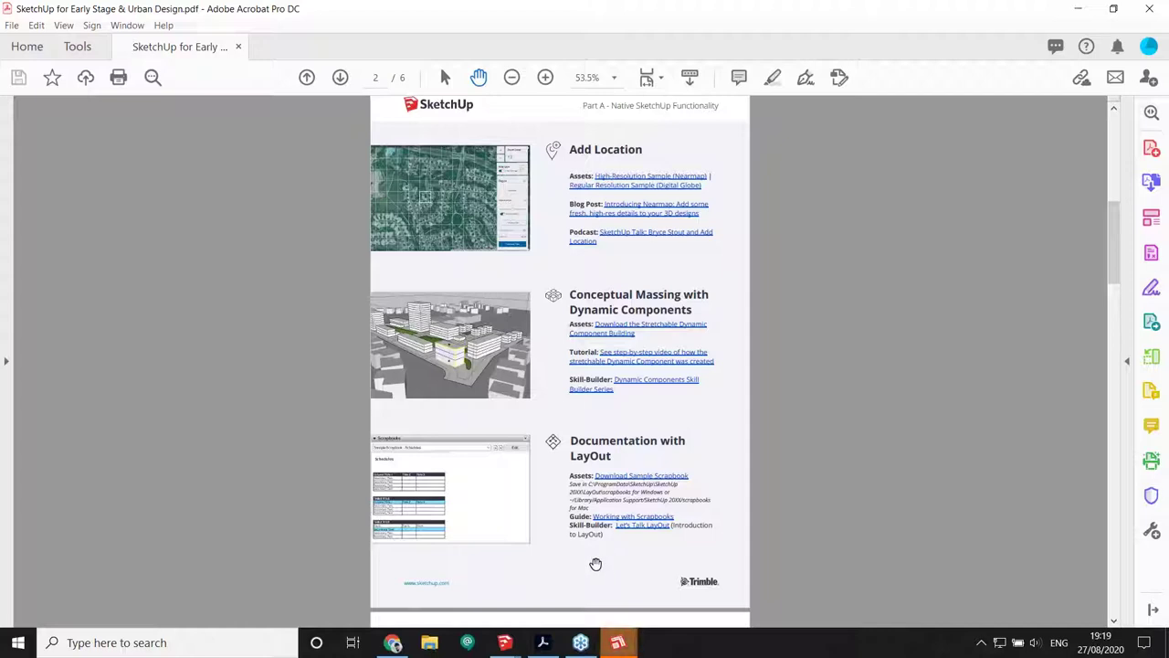
mouse_move(618, 646)
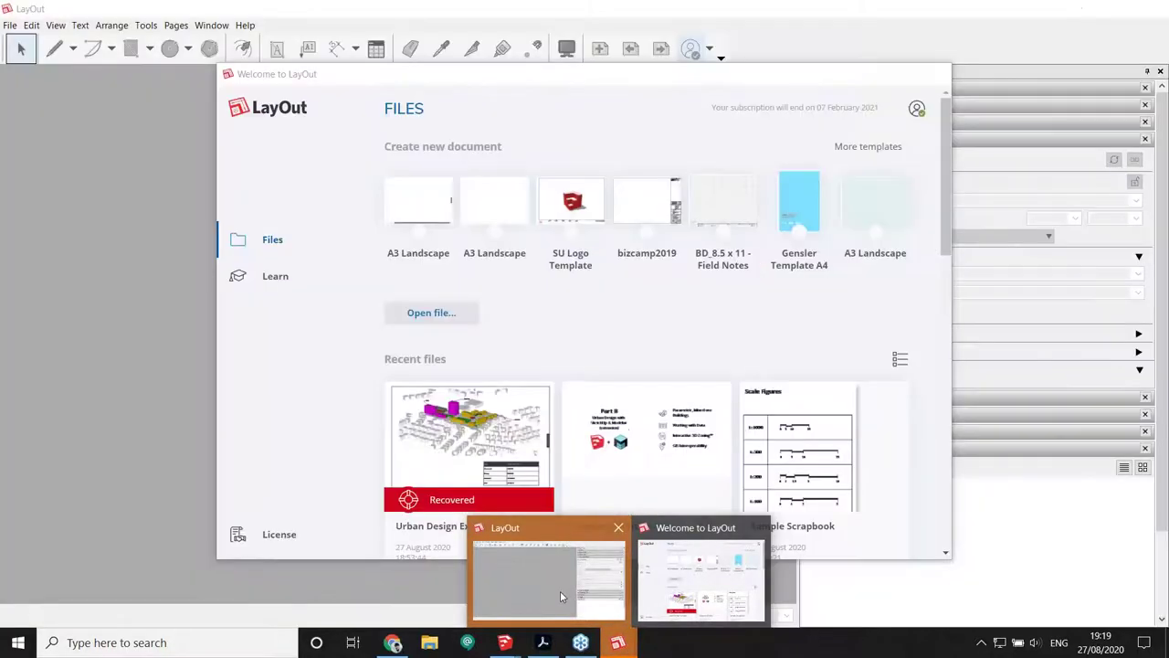
click(560, 591)
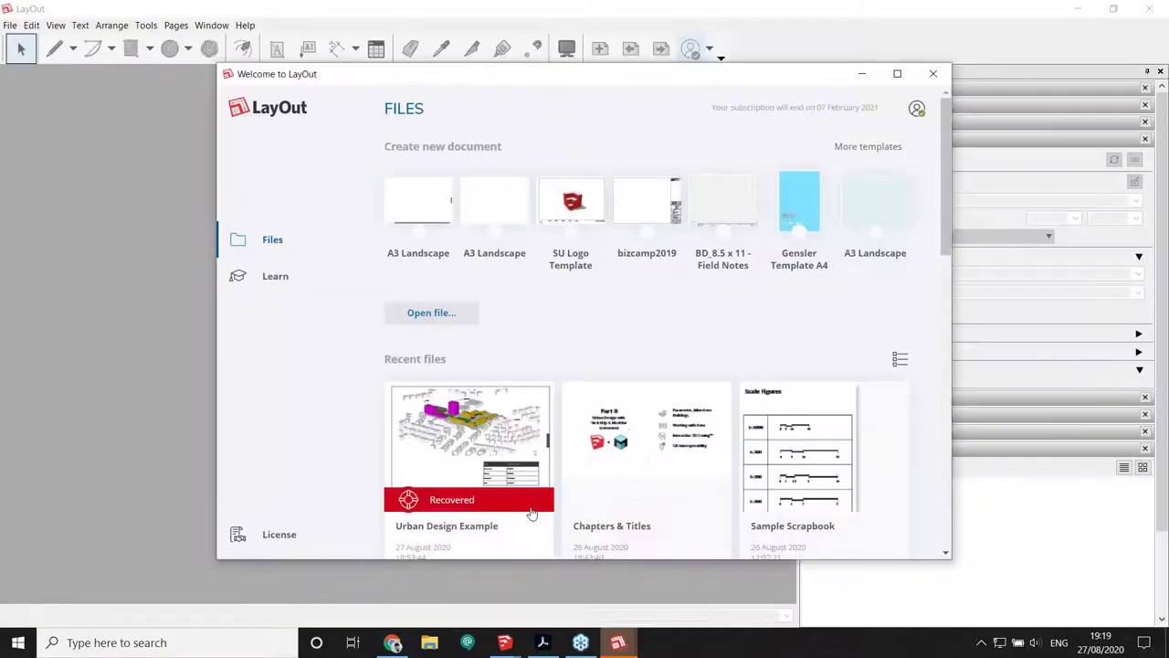
Open the last saved version of Urban Design Example, delete the recovered copy, and close the references check
scroll(482, 446, down, 1)
click(481, 446)
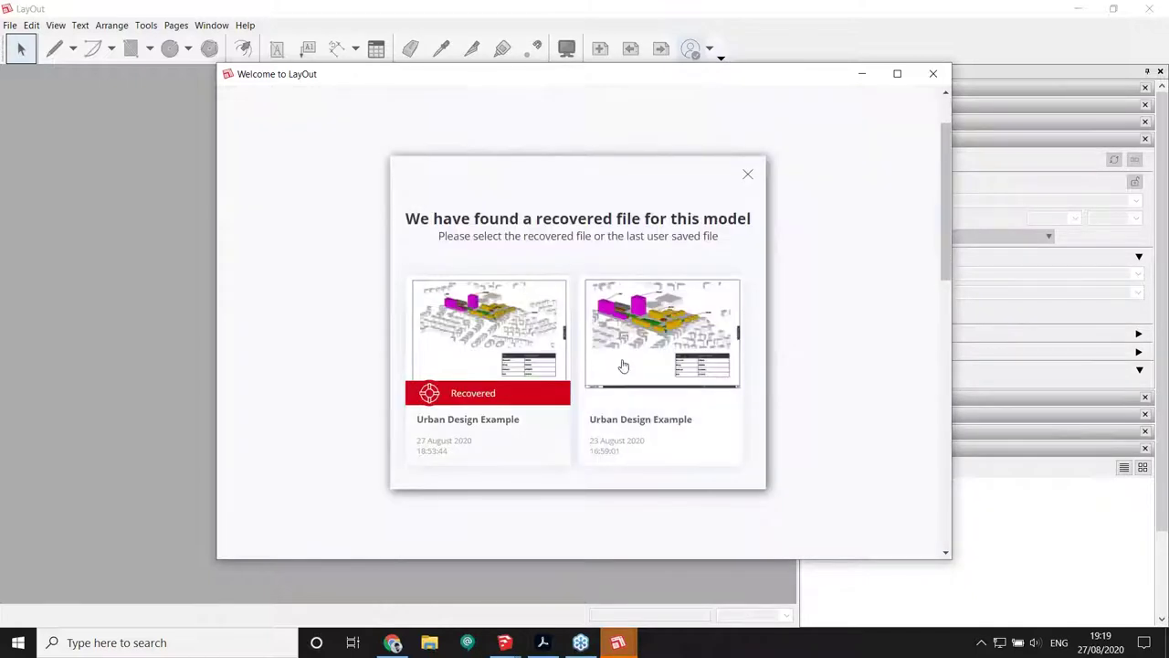
click(623, 365)
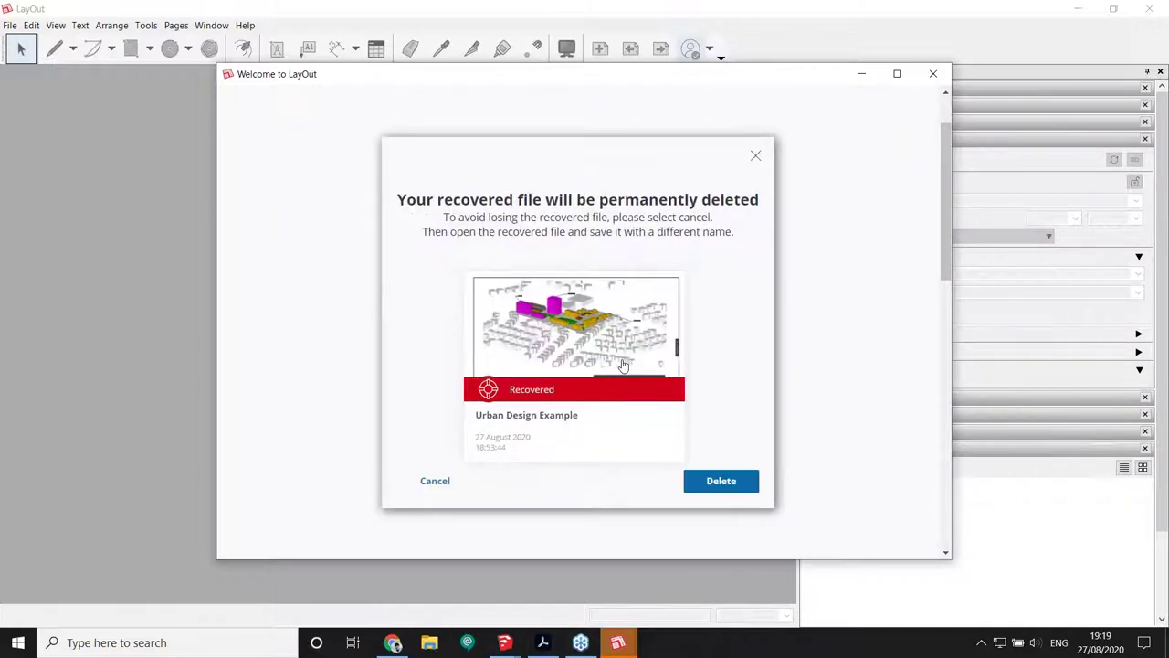
click(721, 481)
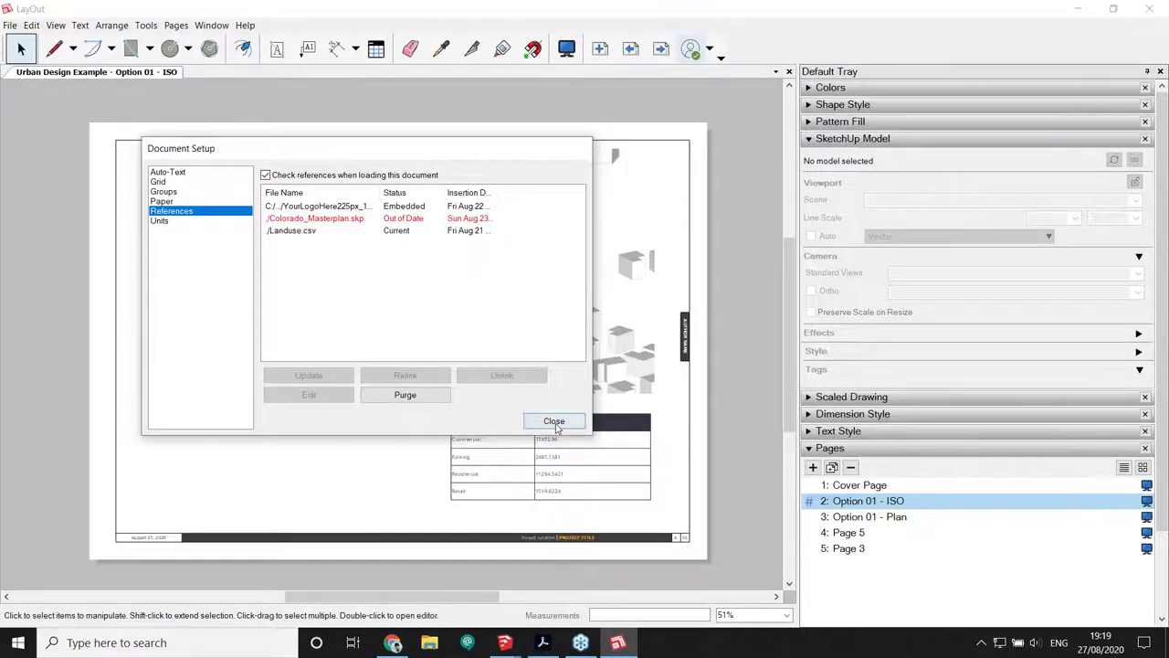
click(555, 422)
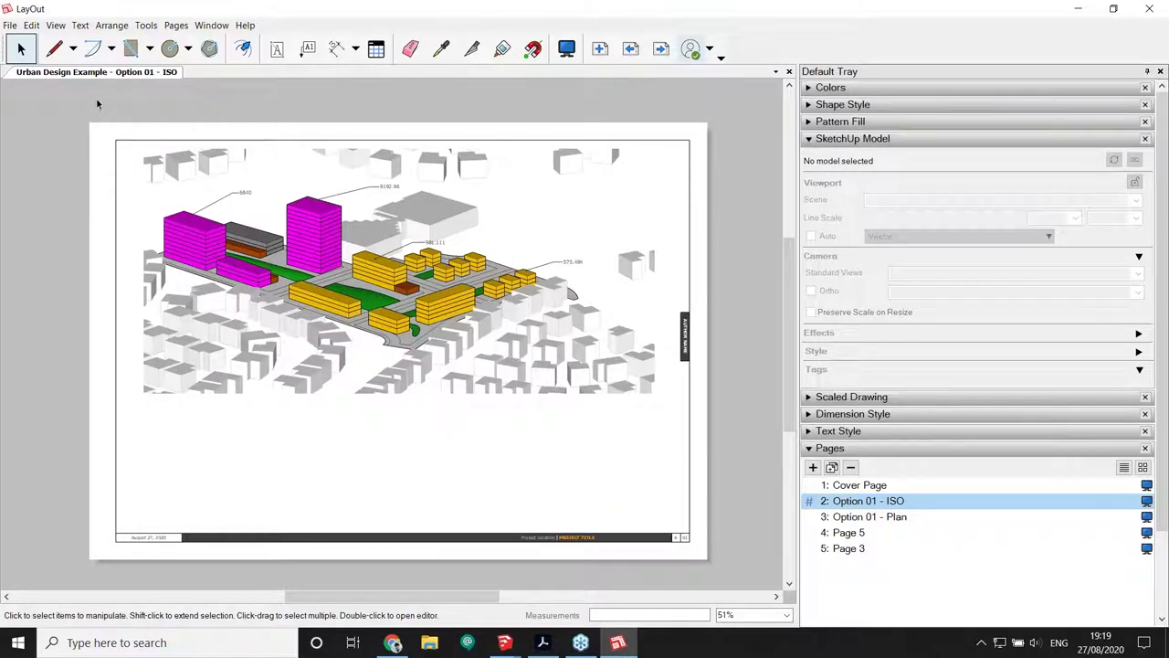
Insert Landuse.csv from the REPORTS folder as a table below the isometric view on the Option 01 - ISO page
click(11, 27)
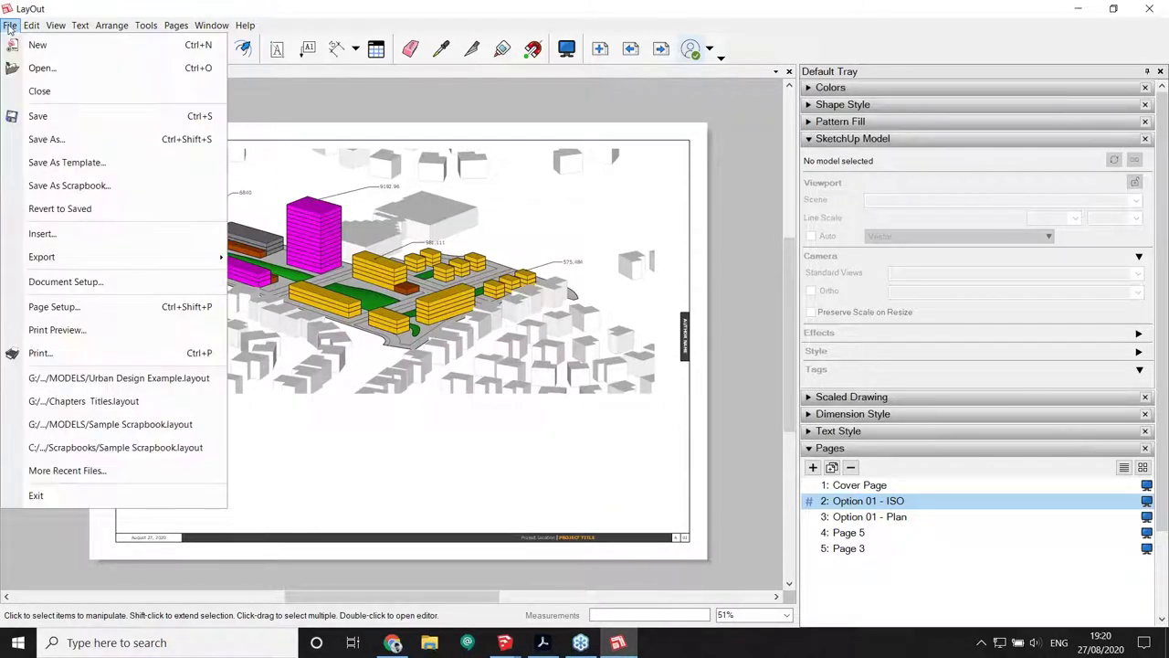
click(42, 234)
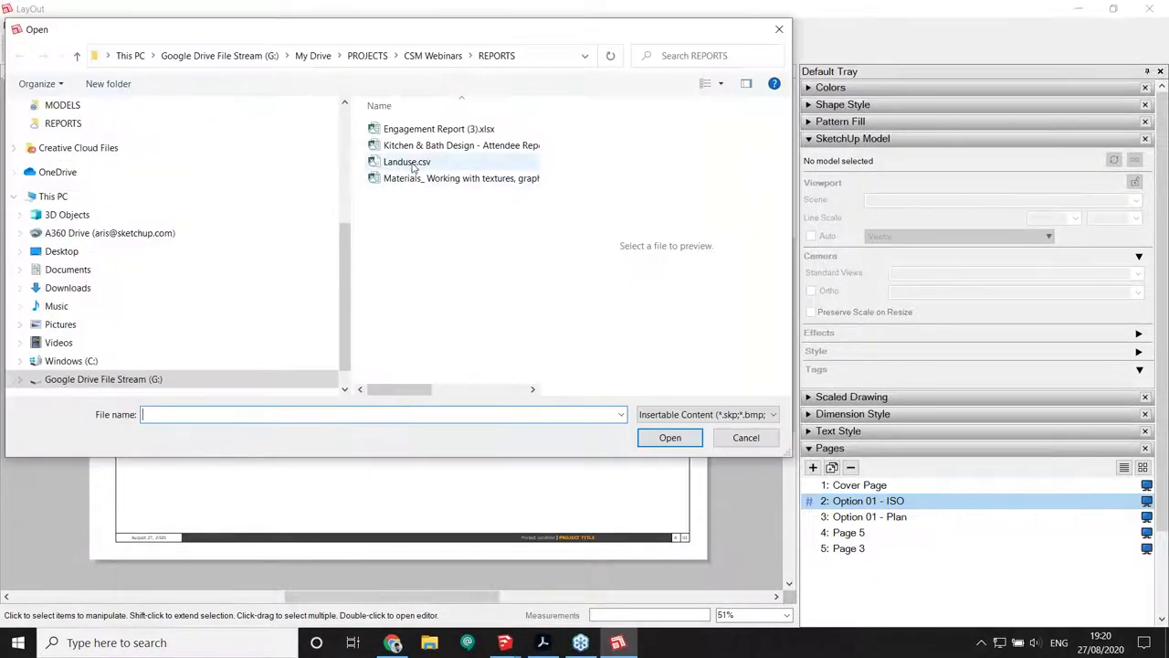
click(411, 163)
click(670, 438)
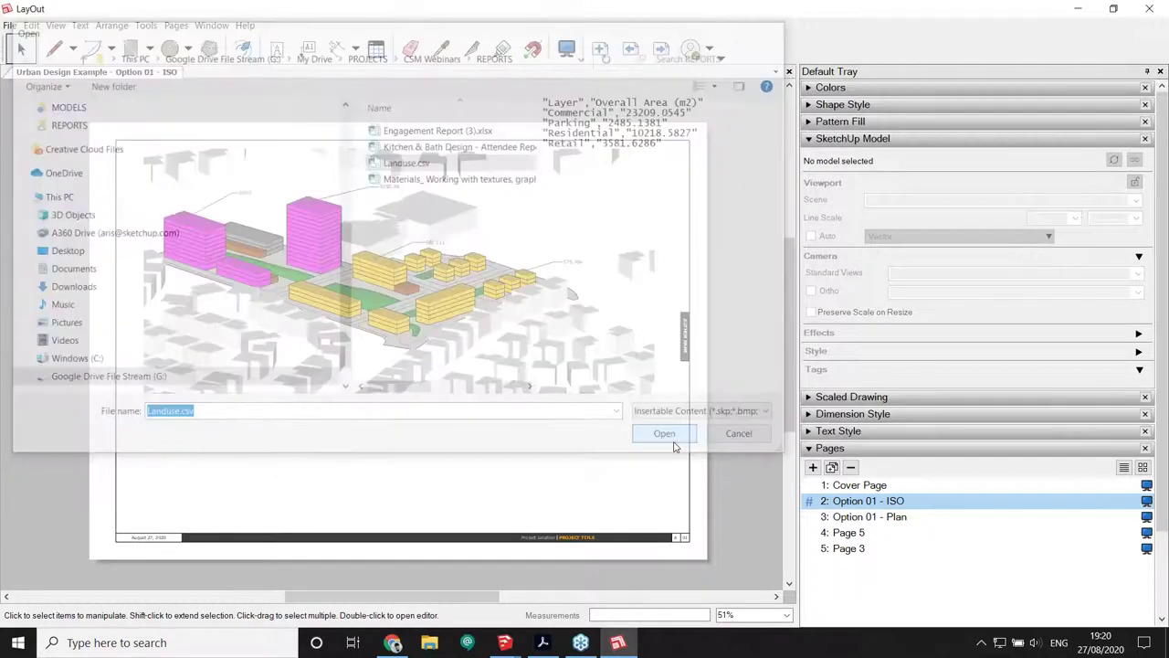
drag(384, 357, 520, 496)
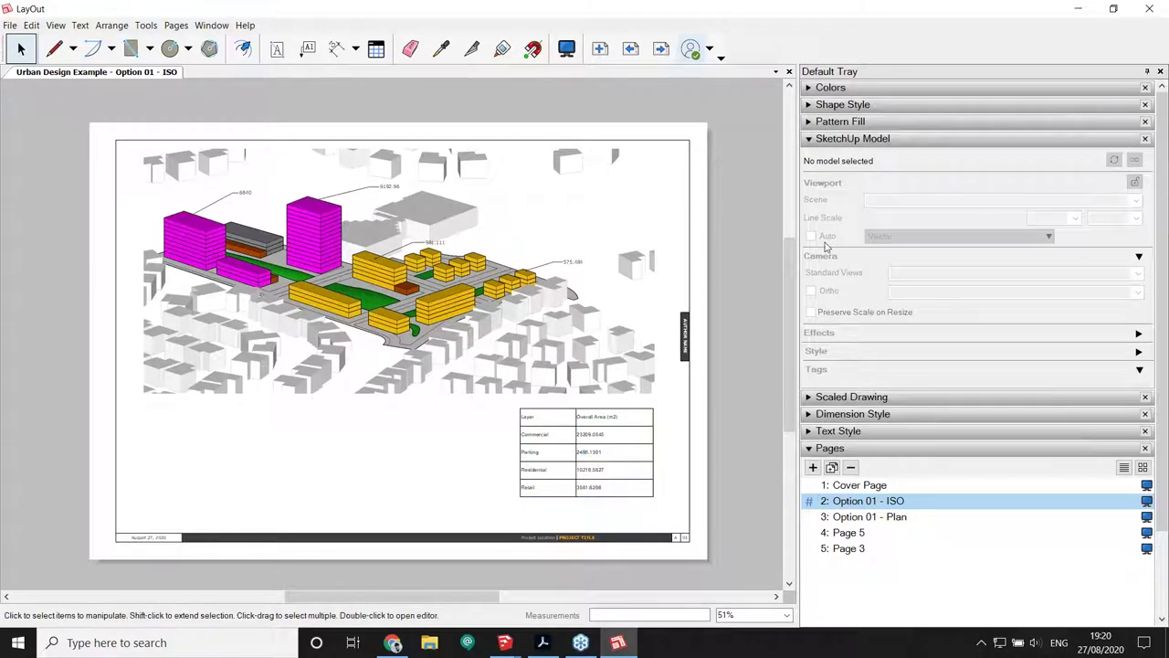
Place a project title label from the Sample Scrapbook's Annotations page below the isometric view, beside the area table
click(809, 139)
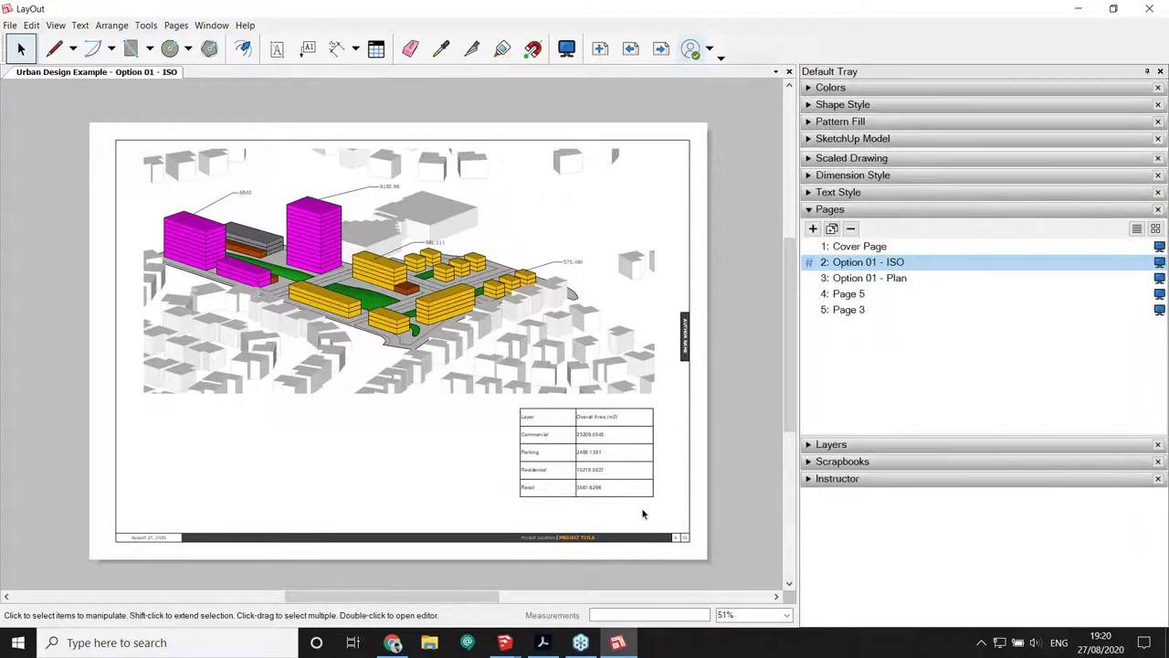
scroll(669, 530, up, 2)
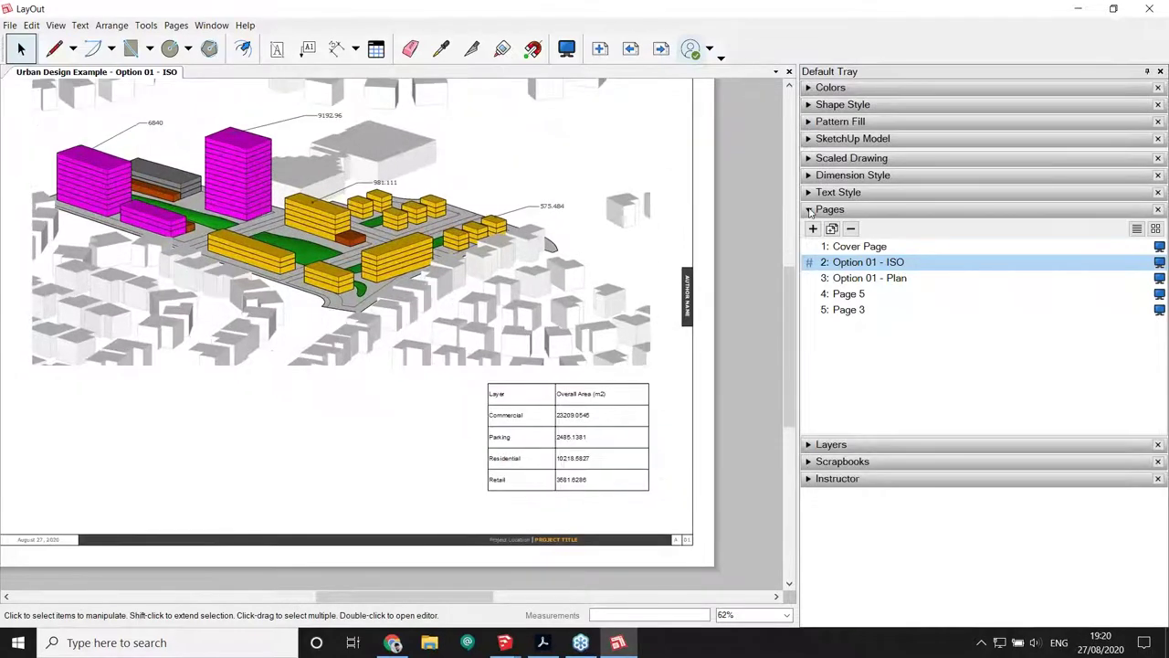
click(809, 209)
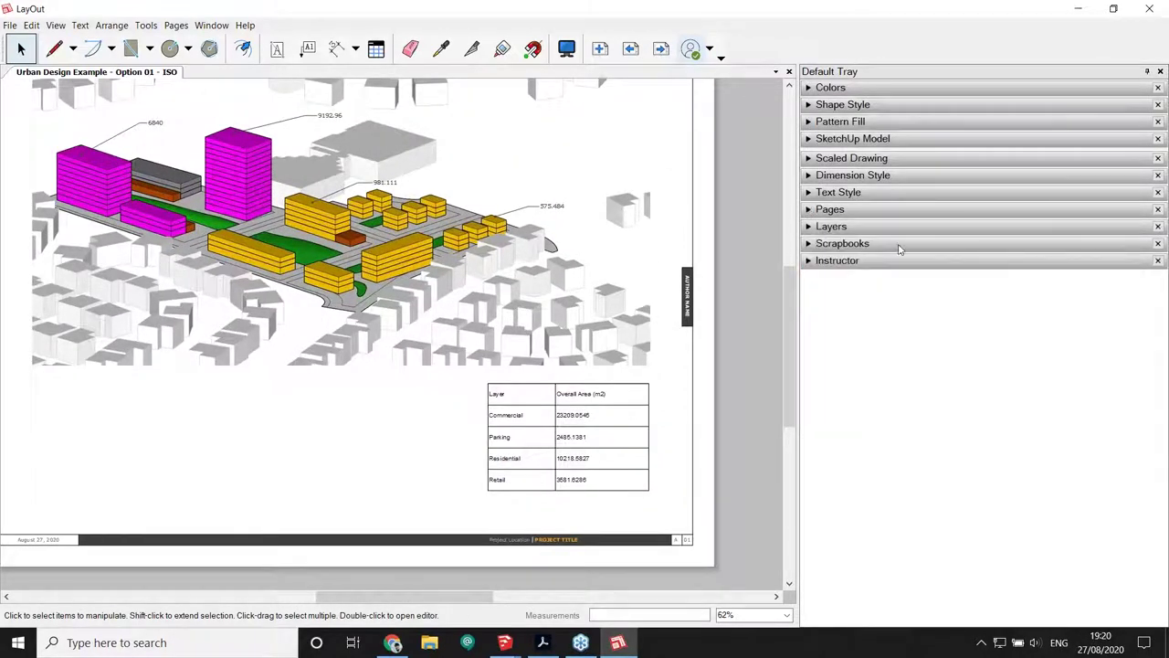
click(809, 244)
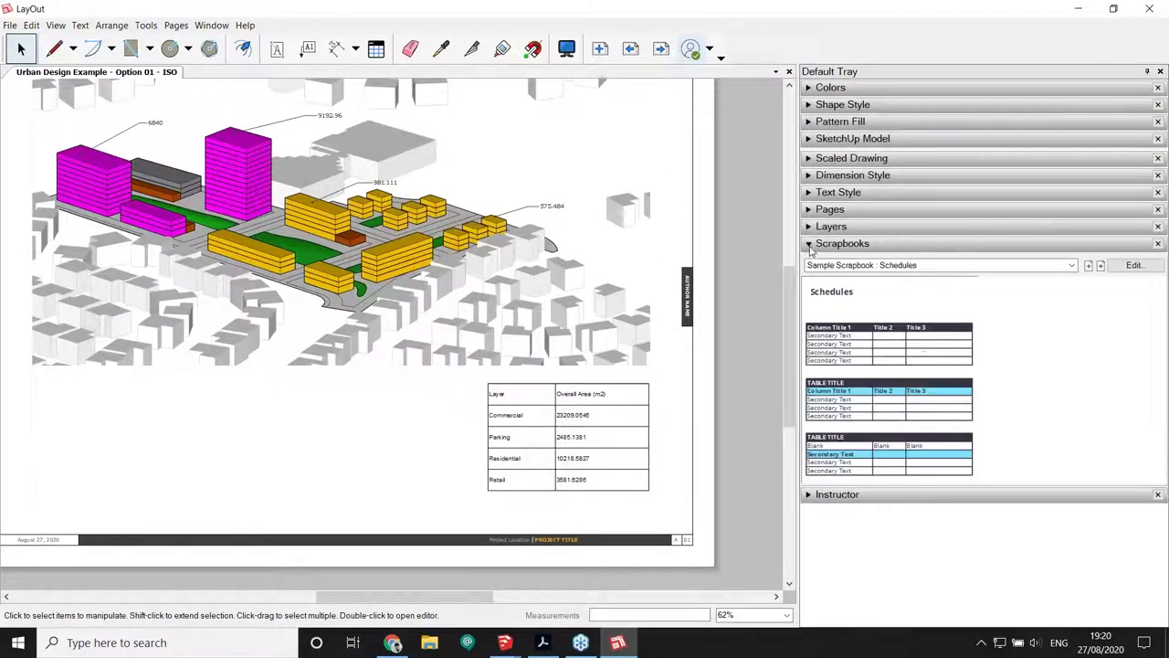
click(1089, 265)
click(1090, 266)
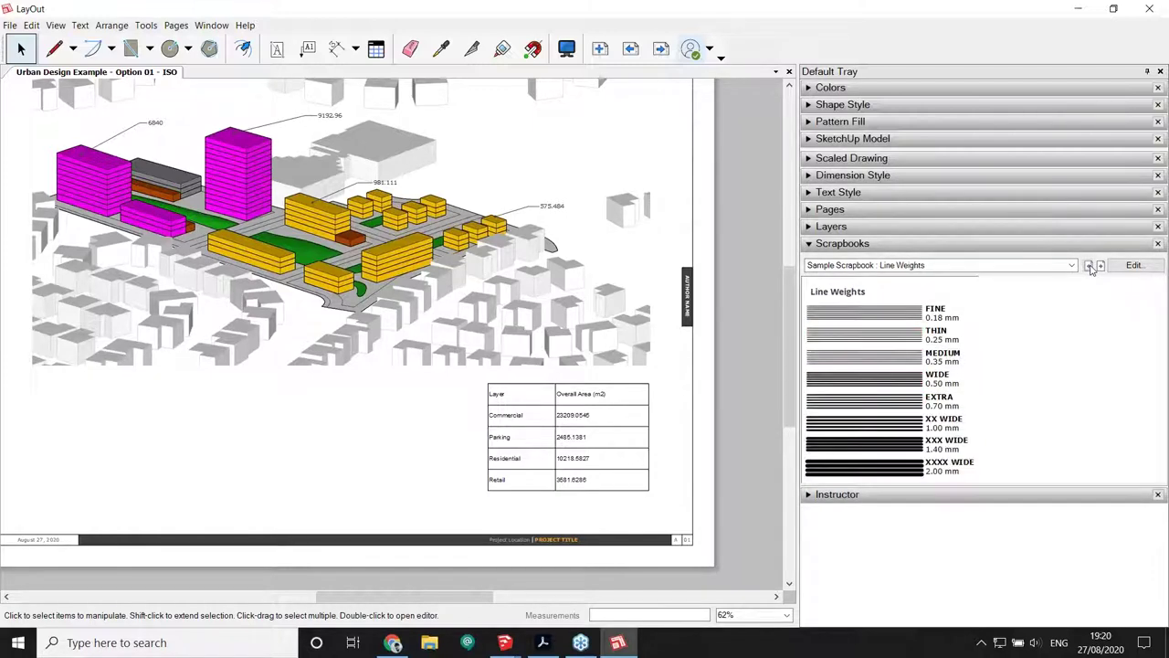
click(1090, 266)
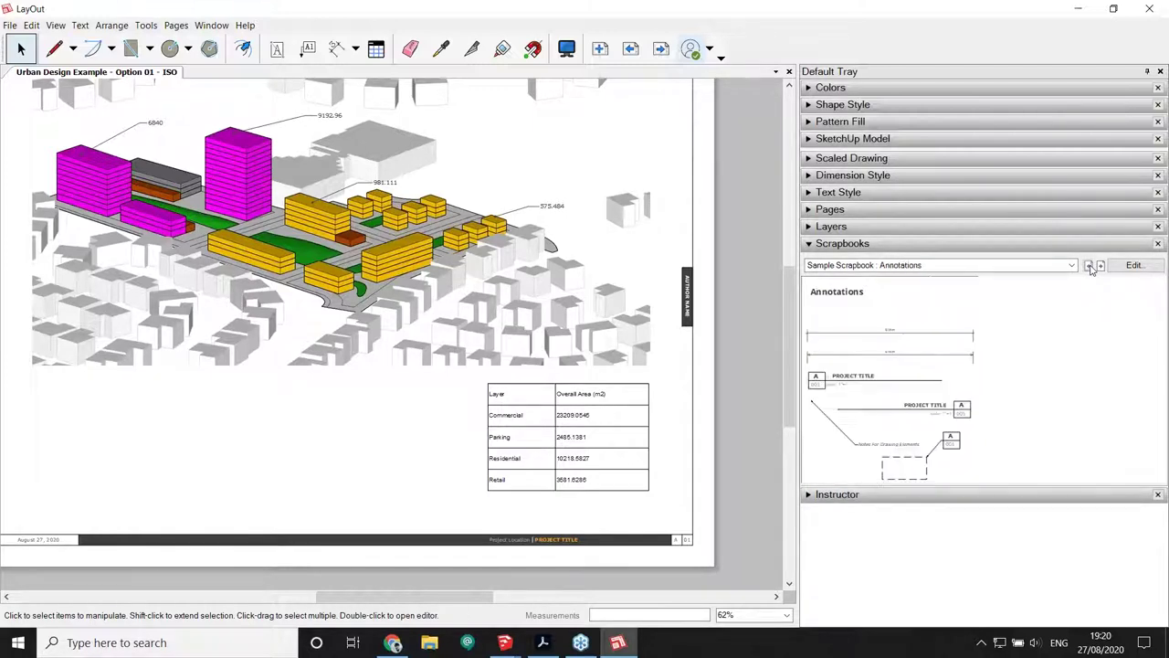
drag(848, 382, 207, 420)
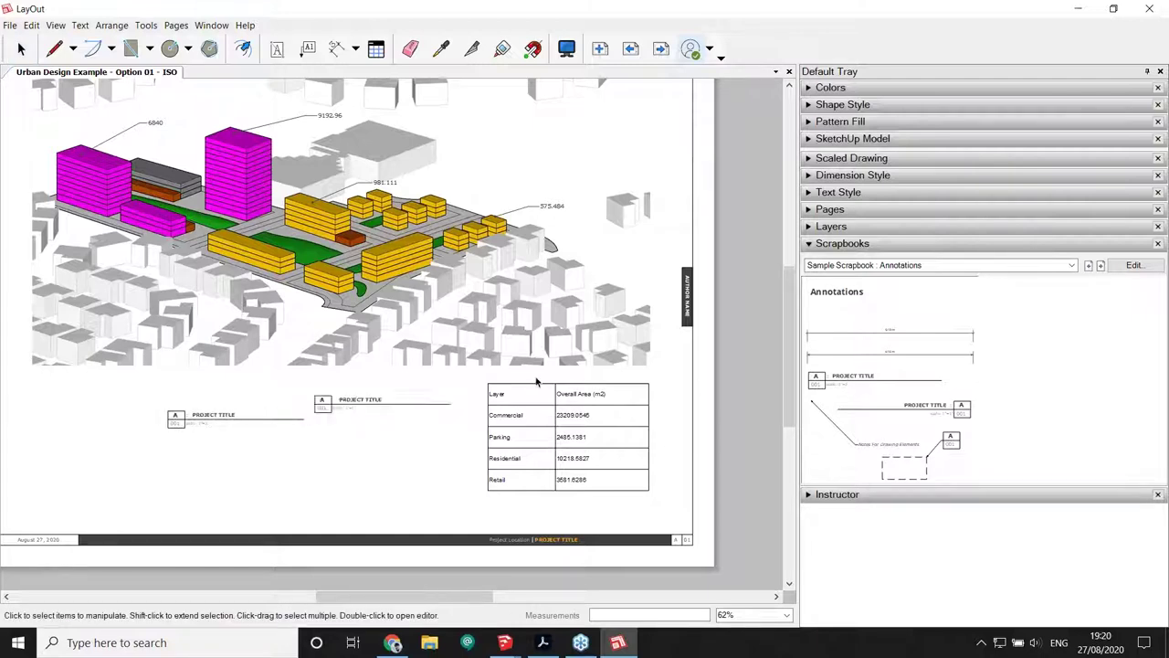
Place the dark tree symbol from the Entourage scrapbook page between the project title and table, and show the Line Weights page
click(1100, 265)
drag(831, 369, 339, 431)
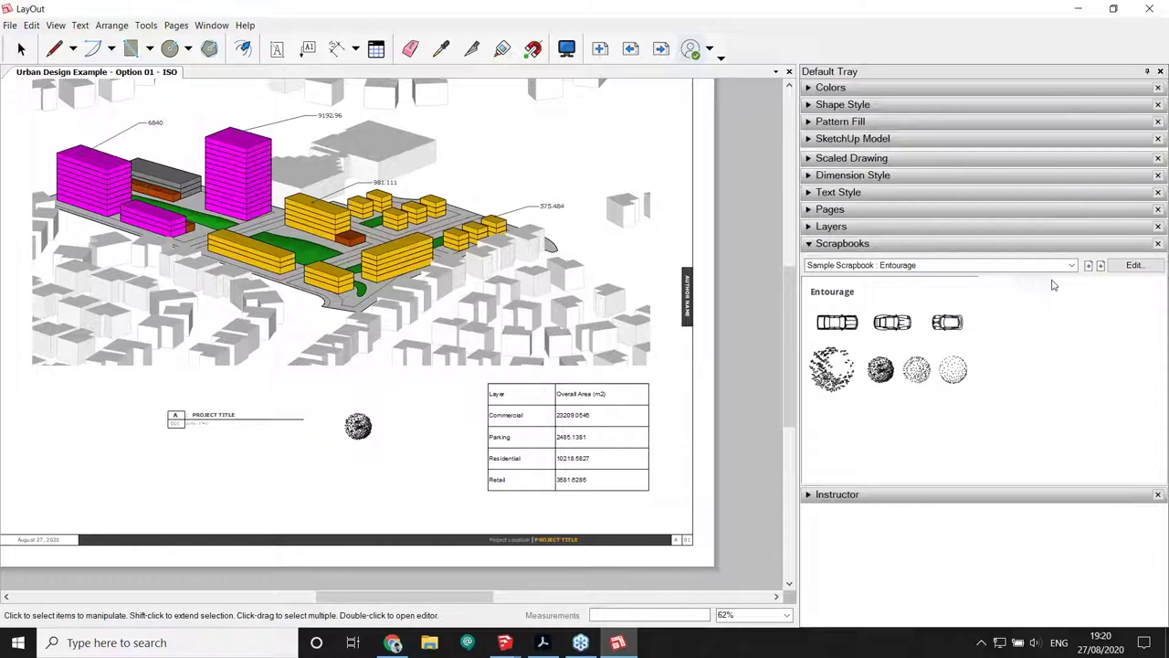
click(1100, 265)
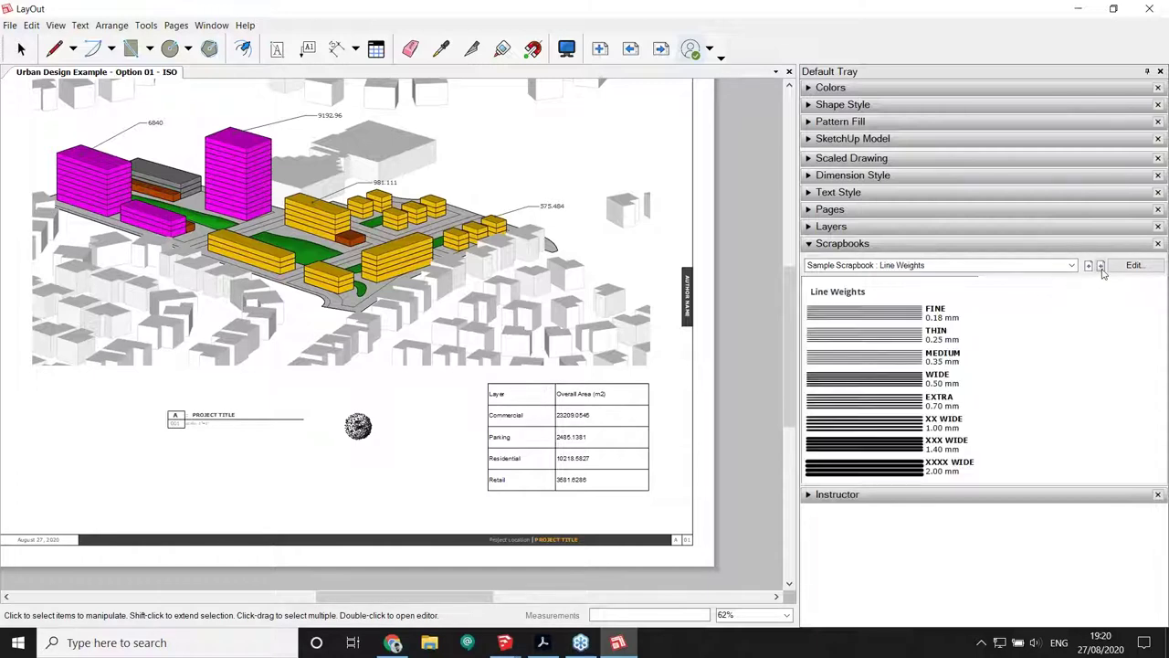
Apply the dark-header schedule style from the Sample Scrapbook's Schedules page to the area table on the Option 01 - ISO page
click(1101, 265)
click(1101, 265)
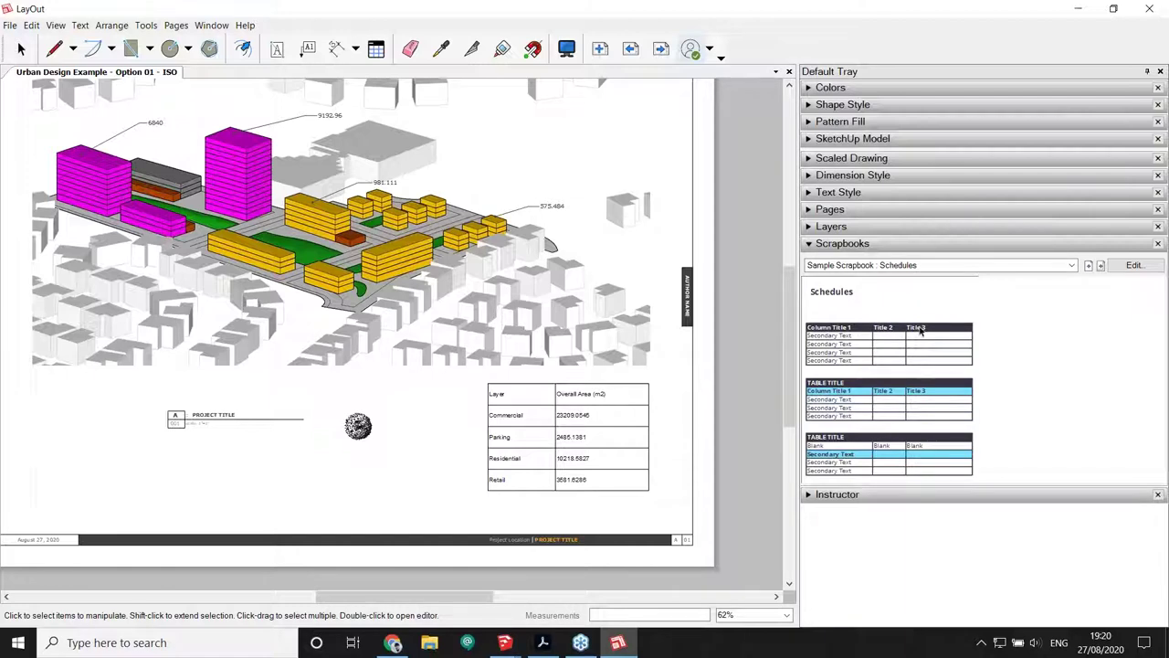
click(441, 48)
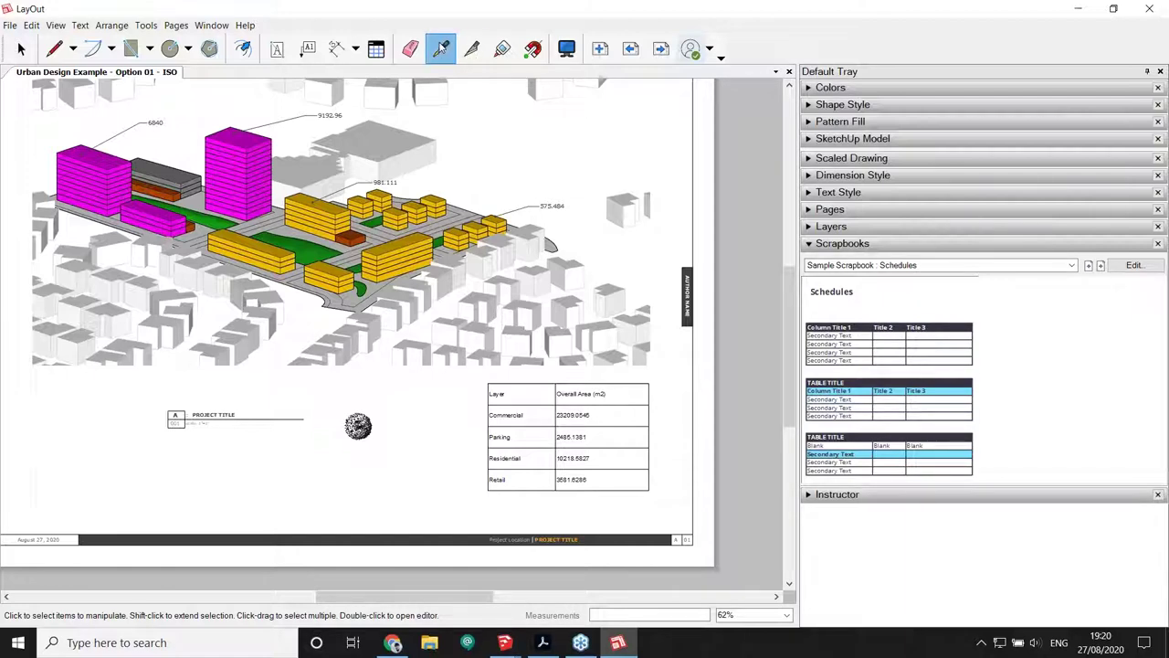
click(567, 411)
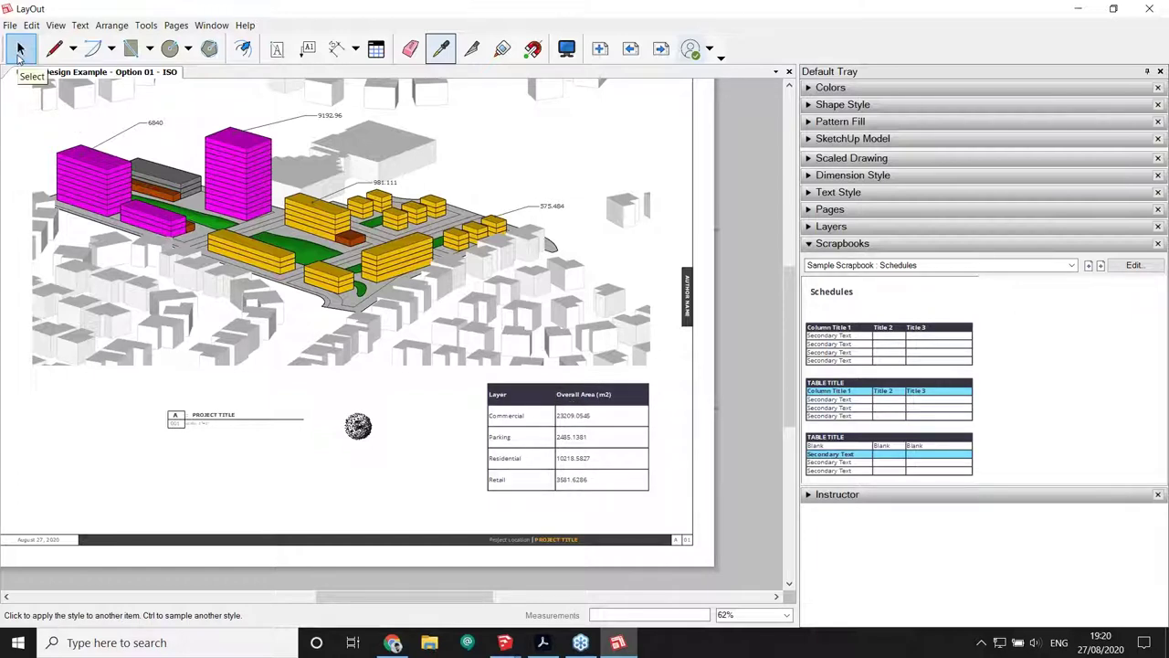
Delete the project title label and the tree symbol beside the area table
click(20, 51)
drag(394, 472, 151, 416)
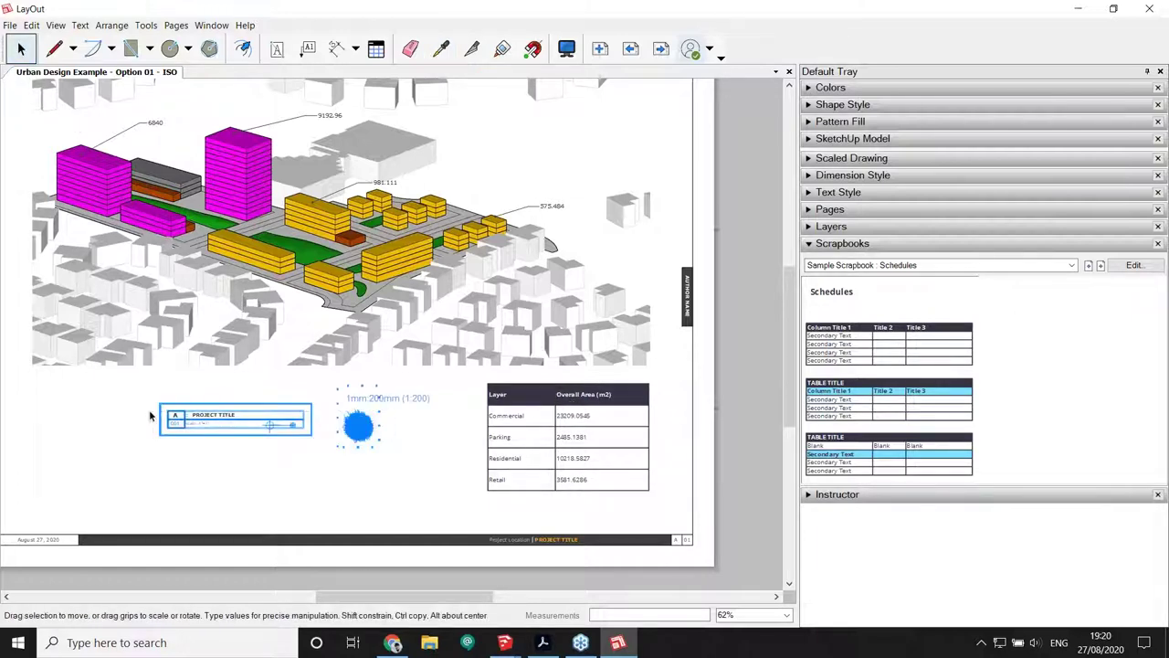
key(Delete)
scroll(276, 419, down, 2)
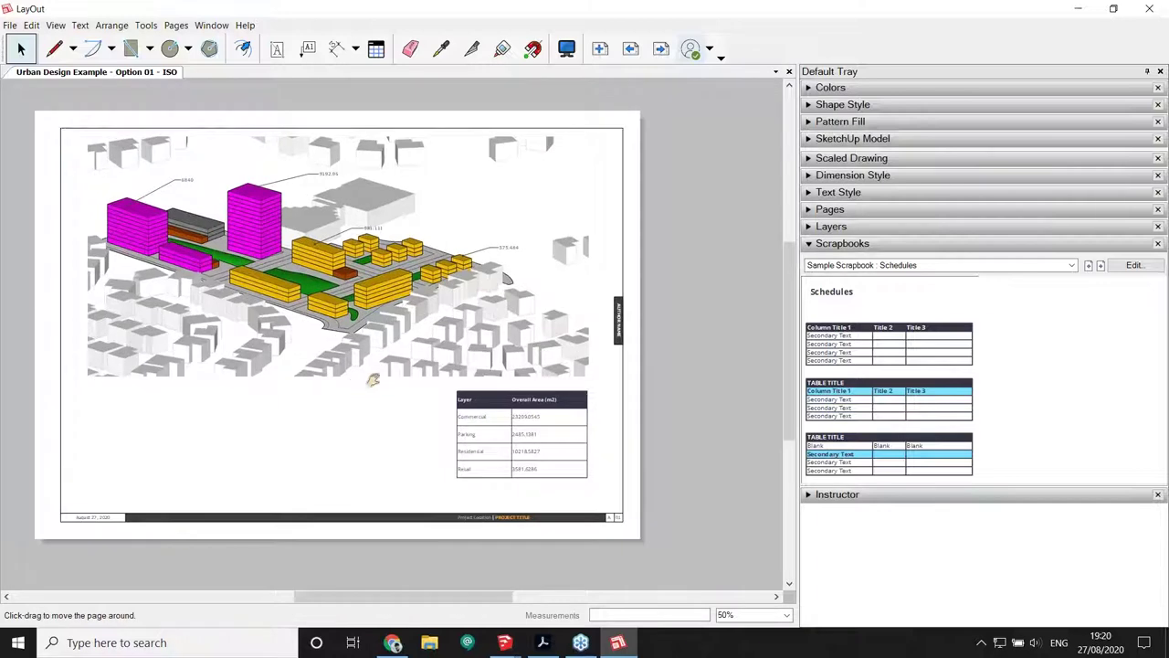
scroll(390, 384, up, 1)
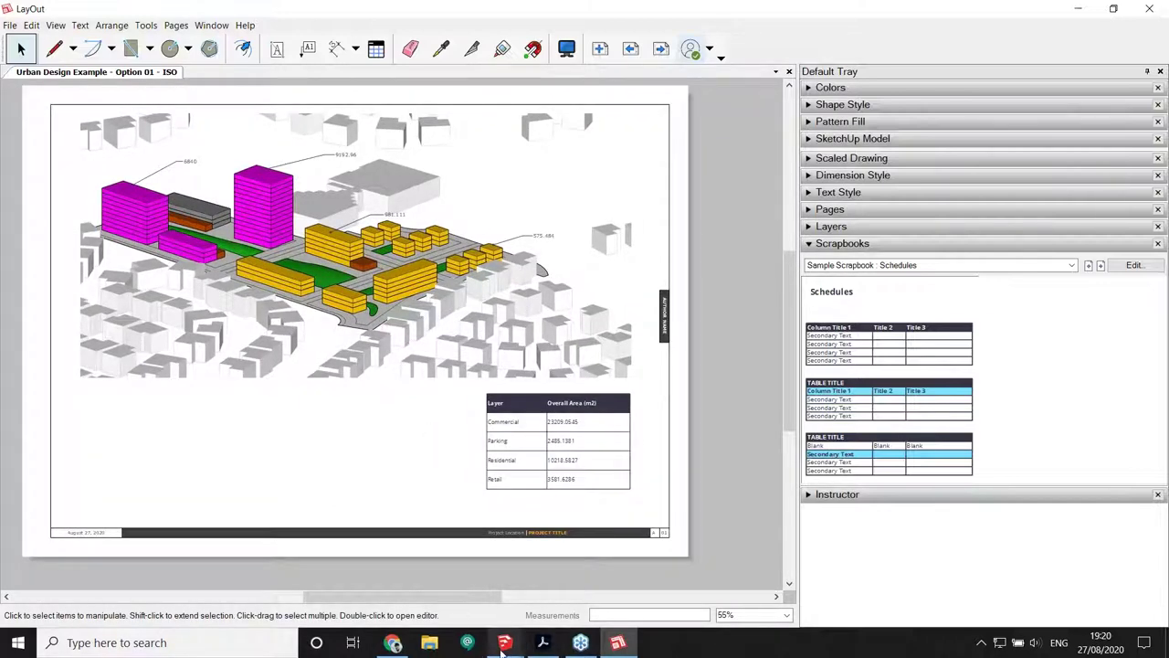
Switch to Colorado_Masterplan in SketchUp and scale the residential corner tower in Option 01 down to about the neighbouring residential block's height
mouse_move(505, 644)
mouse_move(388, 589)
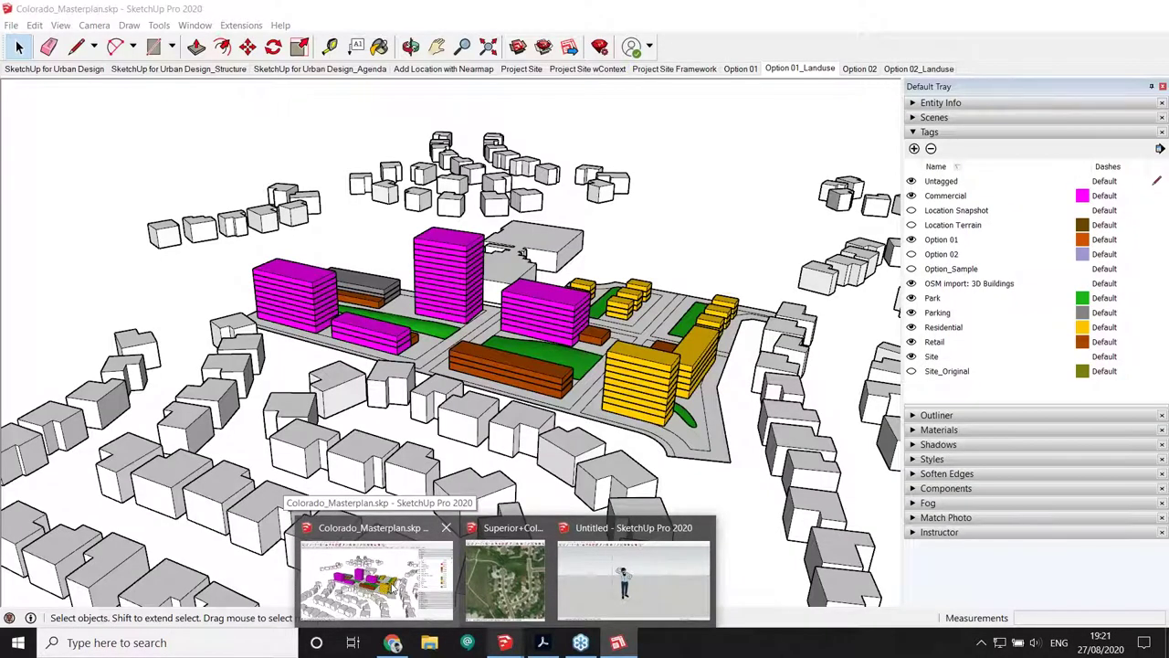
click(390, 584)
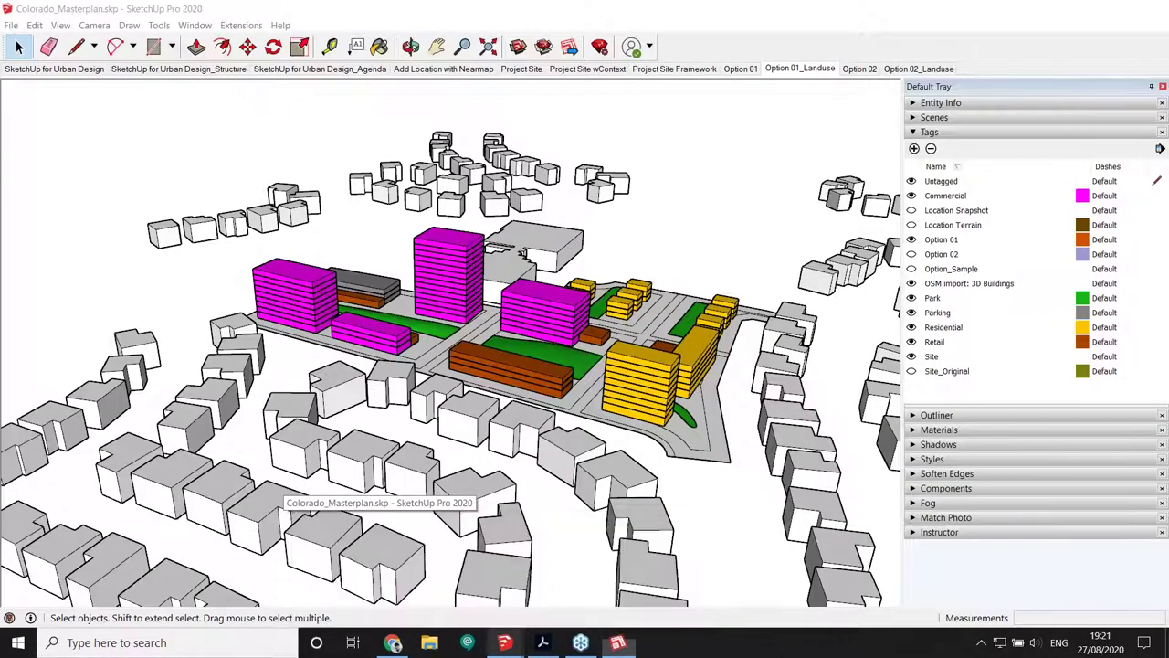
click(533, 359)
middle_drag(612, 354, 598, 399)
double_click(599, 399)
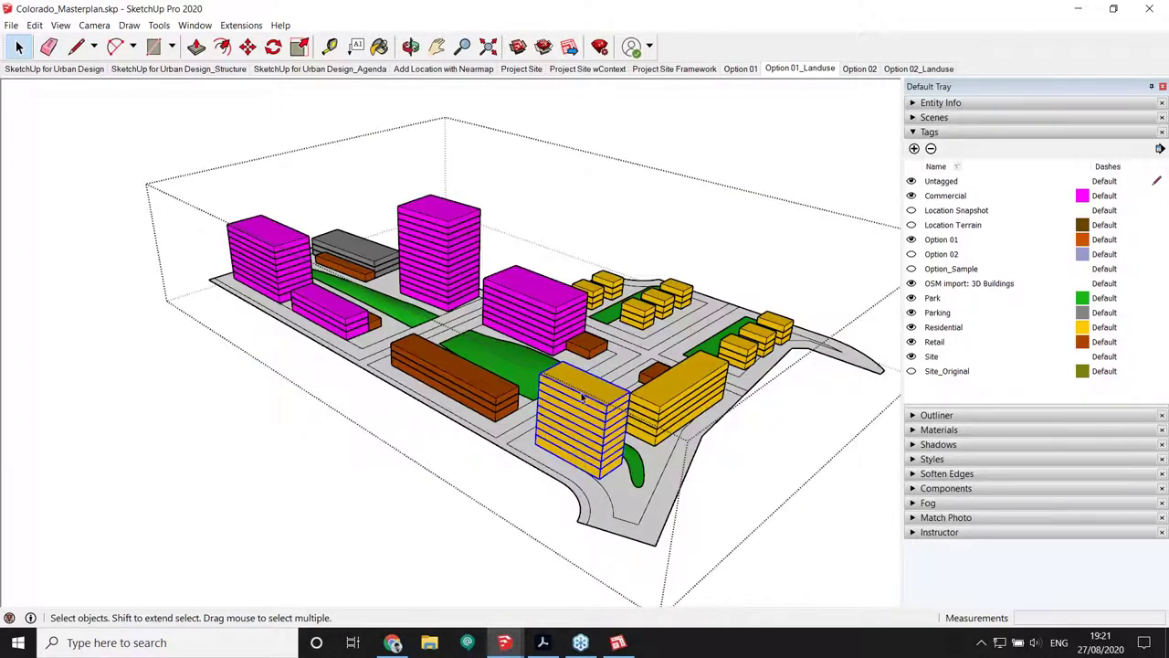
key(s)
drag(583, 382, 581, 414)
Scale the central commercial building beside the park up to roughly the height of the neighbouring commercial tower
middle_drag(581, 414, 566, 366)
scroll(559, 342, up, 2)
key(space)
click(540, 301)
key(s)
drag(540, 263, 540, 219)
Assign the Residential tag to the central commercial tower and the long retail block in front of the park
key(space)
shift+click(461, 372)
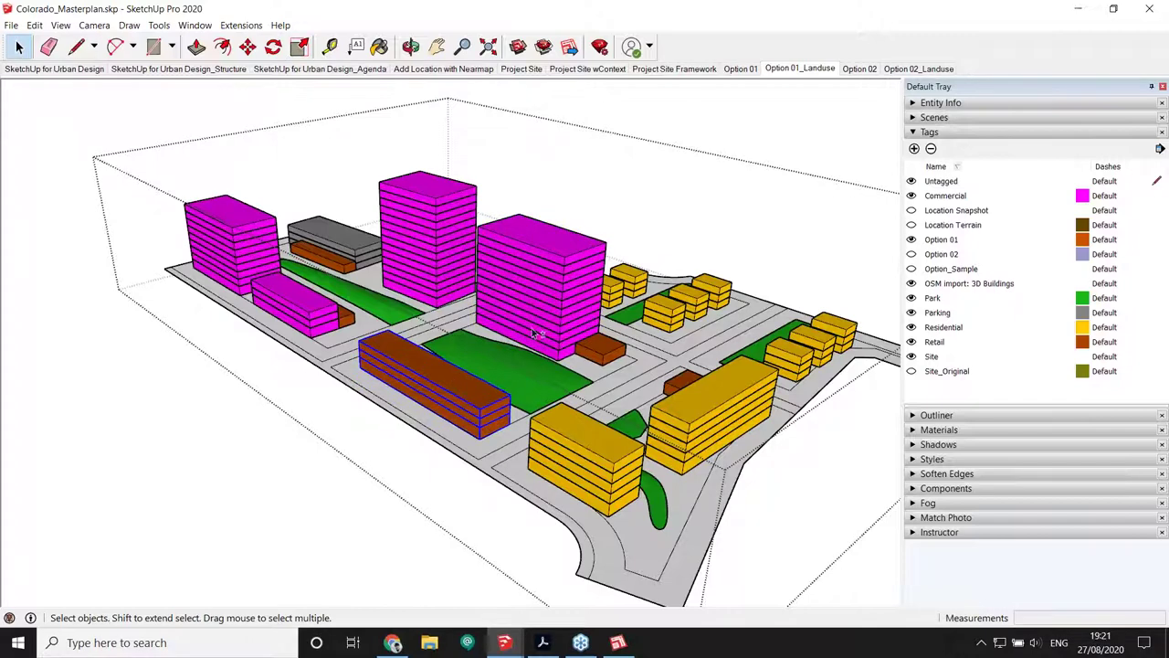
click(950, 103)
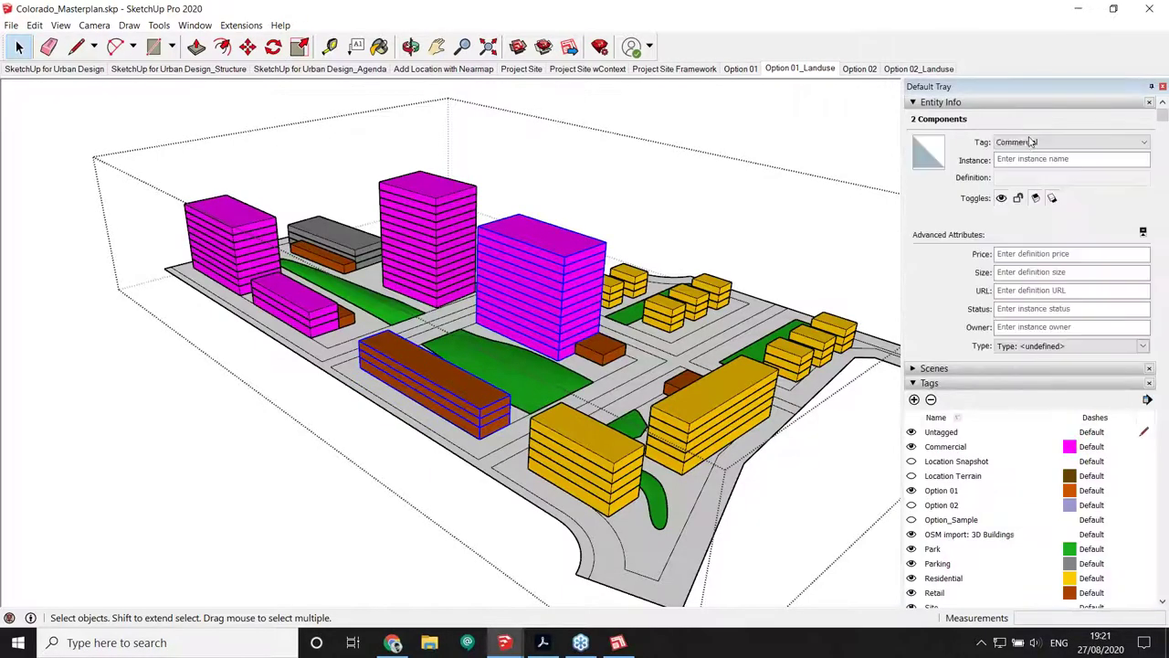
click(1037, 143)
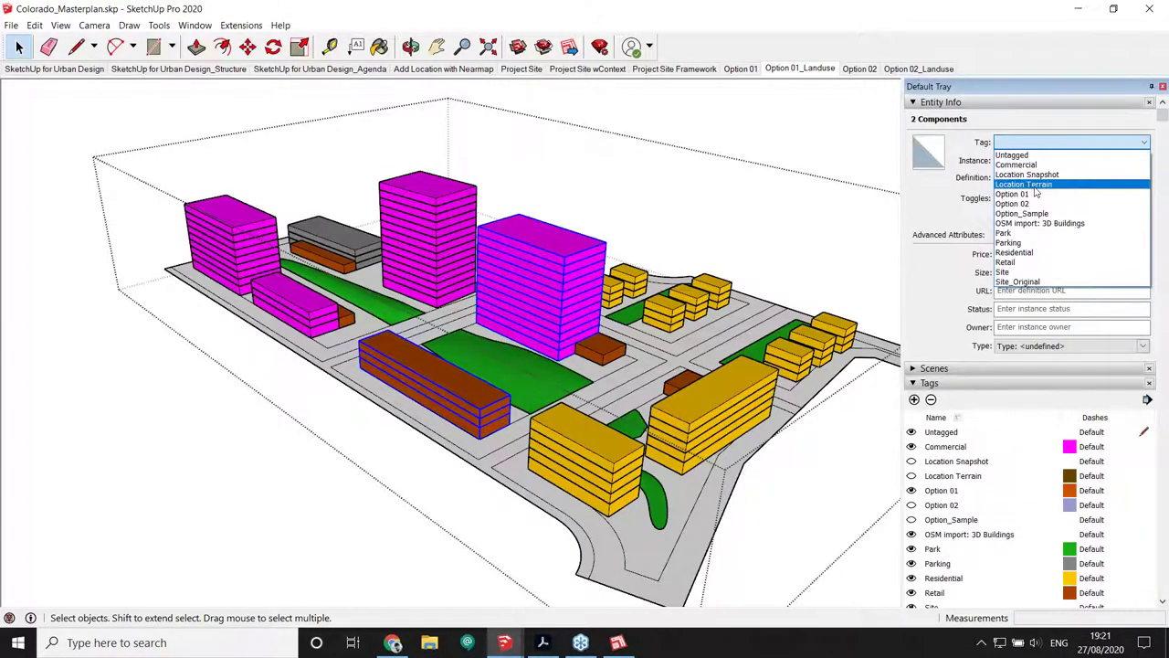
click(1014, 252)
Assign the Commercial tag to the low residential block at the site's front corner
click(603, 467)
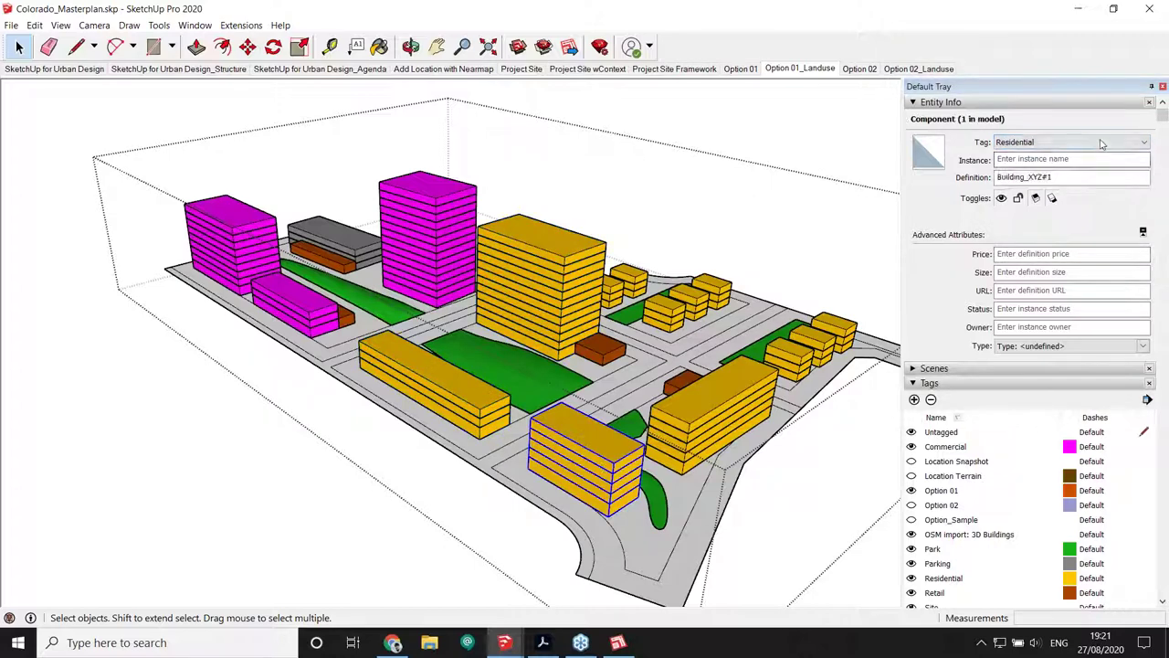
click(1042, 142)
click(1040, 165)
middle_drag(812, 200, 271, 225)
Run the Landuse Report template on all Option 01 buildings, leaving the locked site group out of the selection
click(271, 225)
drag(122, 83, 606, 457)
drag(198, 174, 798, 445)
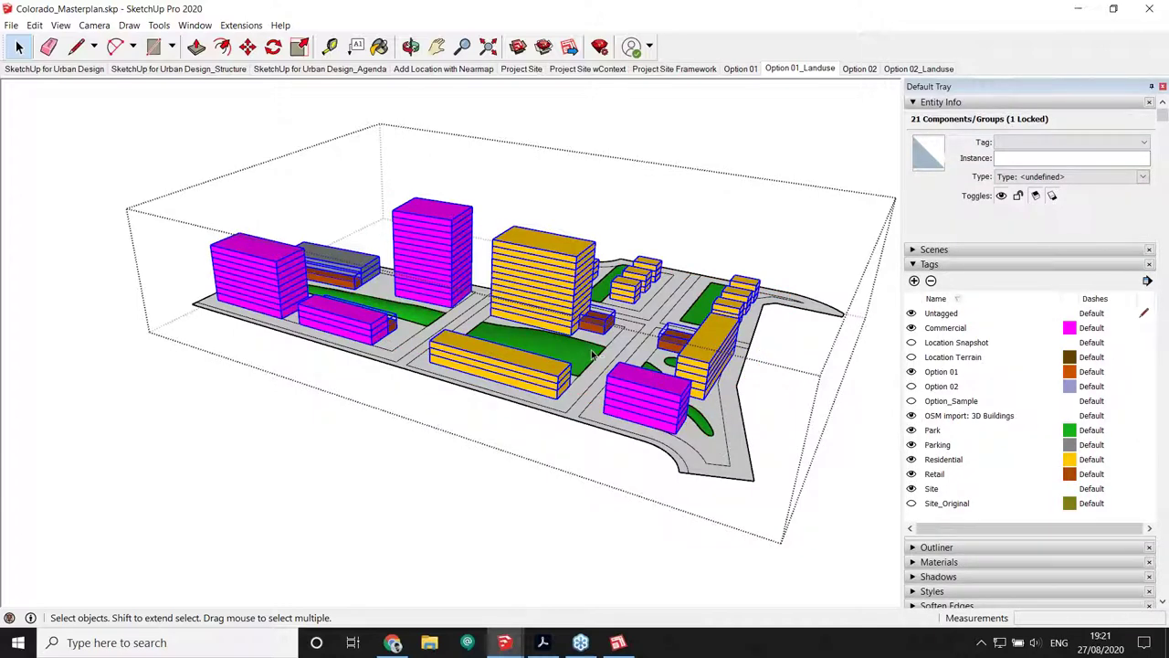
shift+click(592, 354)
click(11, 25)
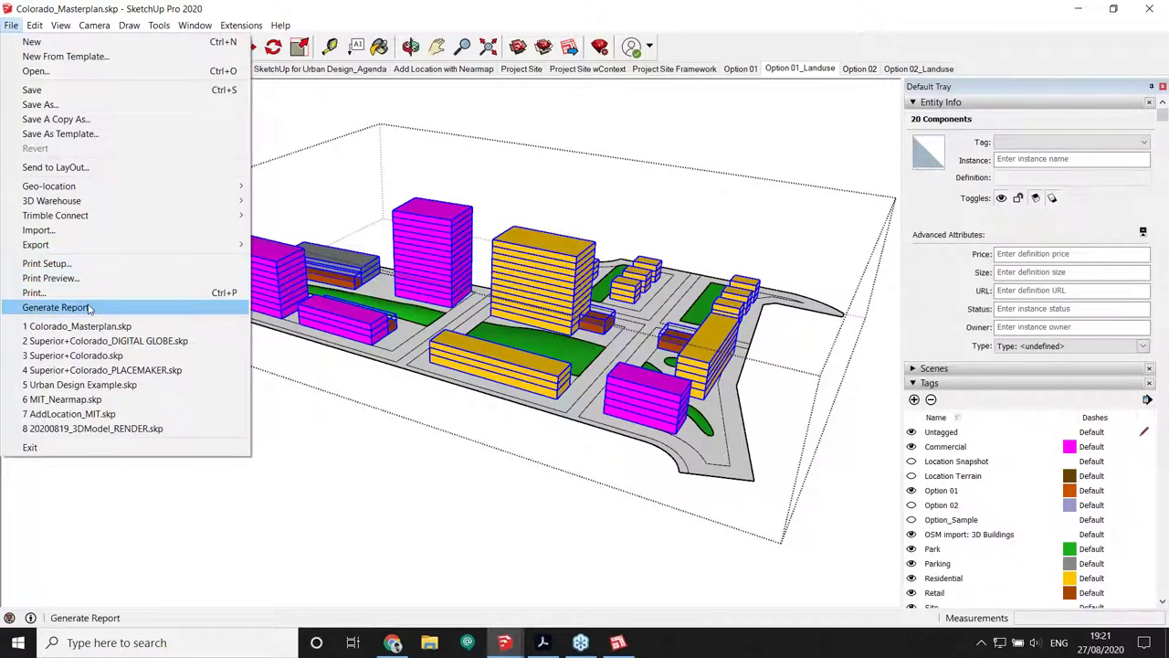
click(55, 305)
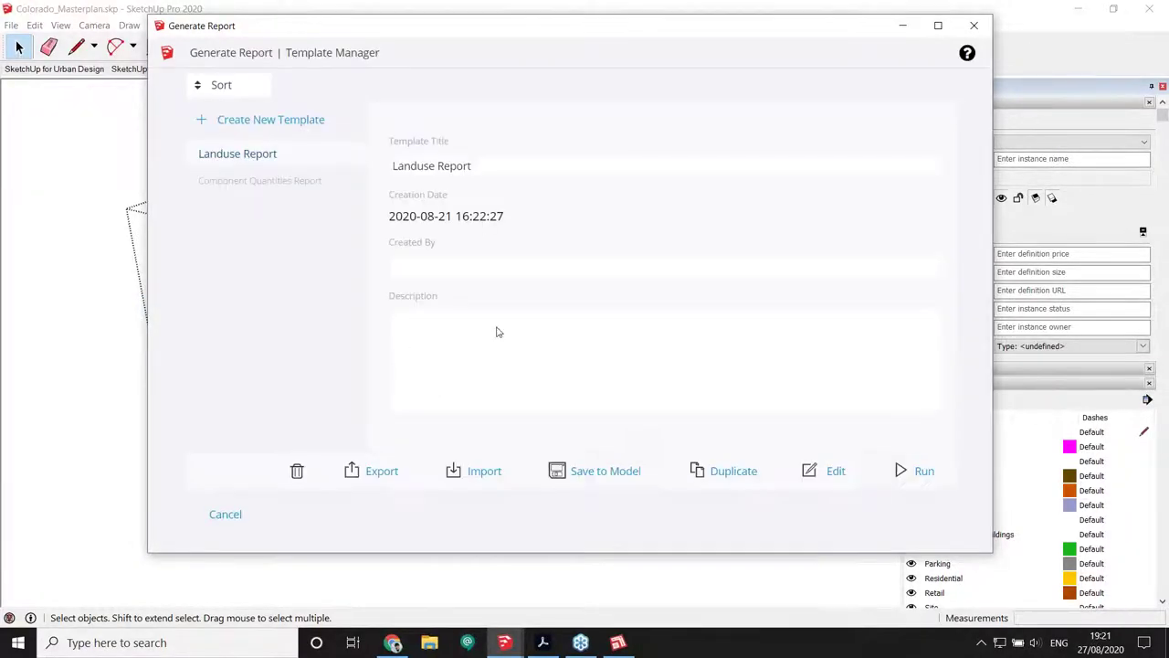
click(925, 481)
Download the report over the existing Landuse.csv in the REPORTS folder without opening it, and close the report window
click(908, 478)
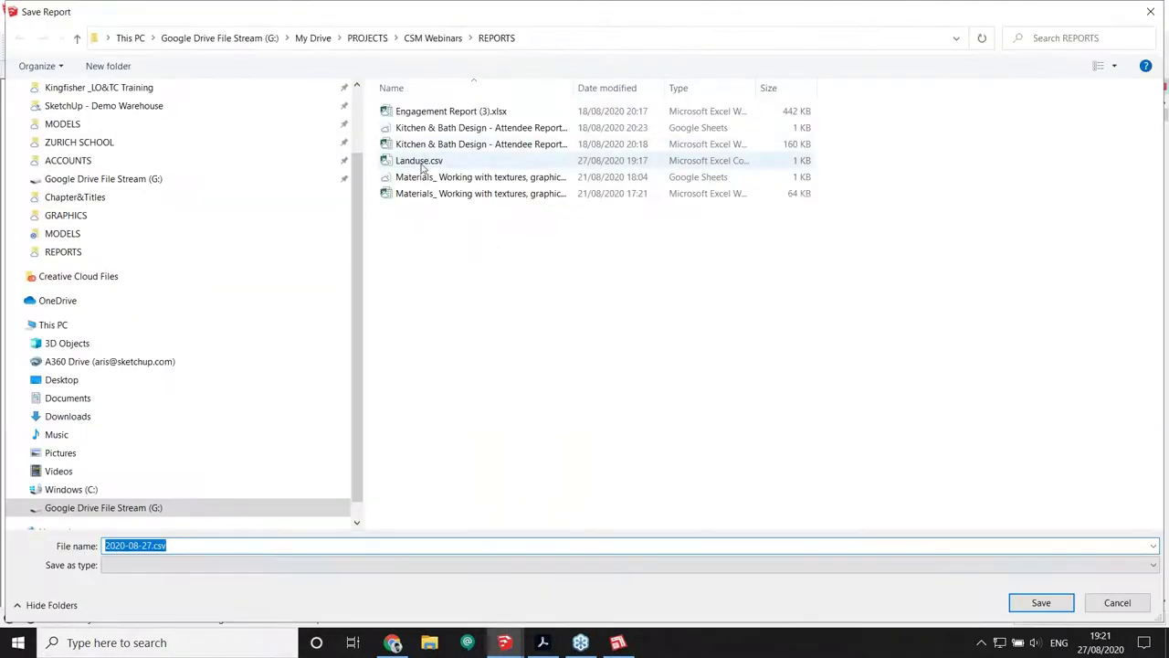
click(402, 160)
click(1039, 603)
click(619, 324)
click(628, 328)
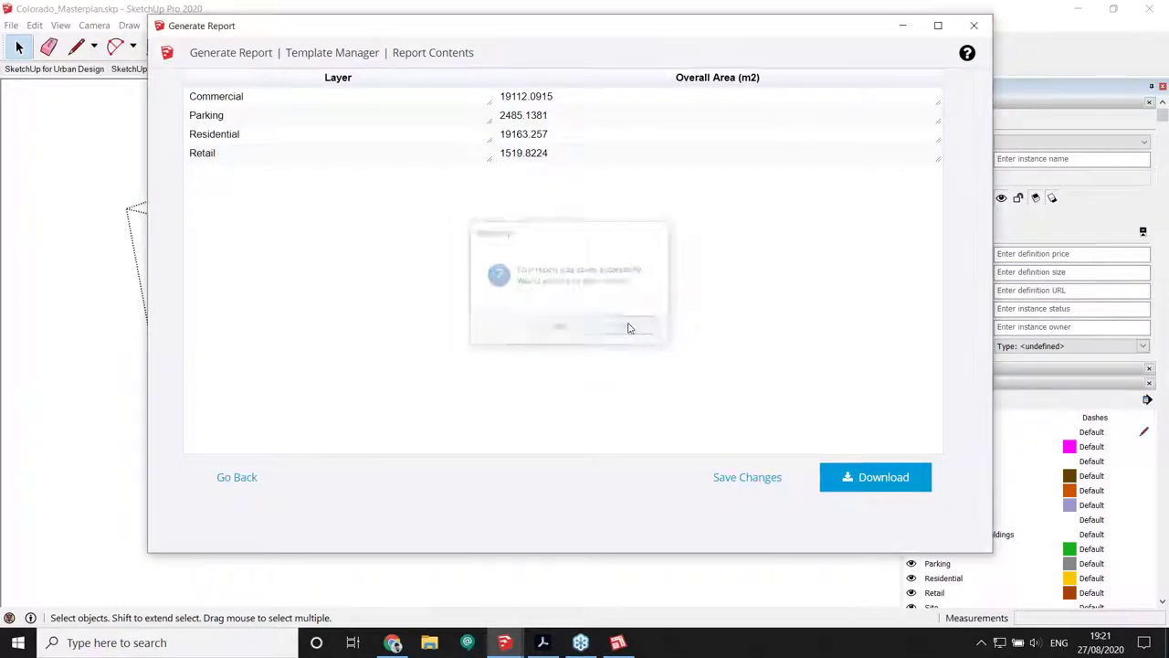
click(977, 26)
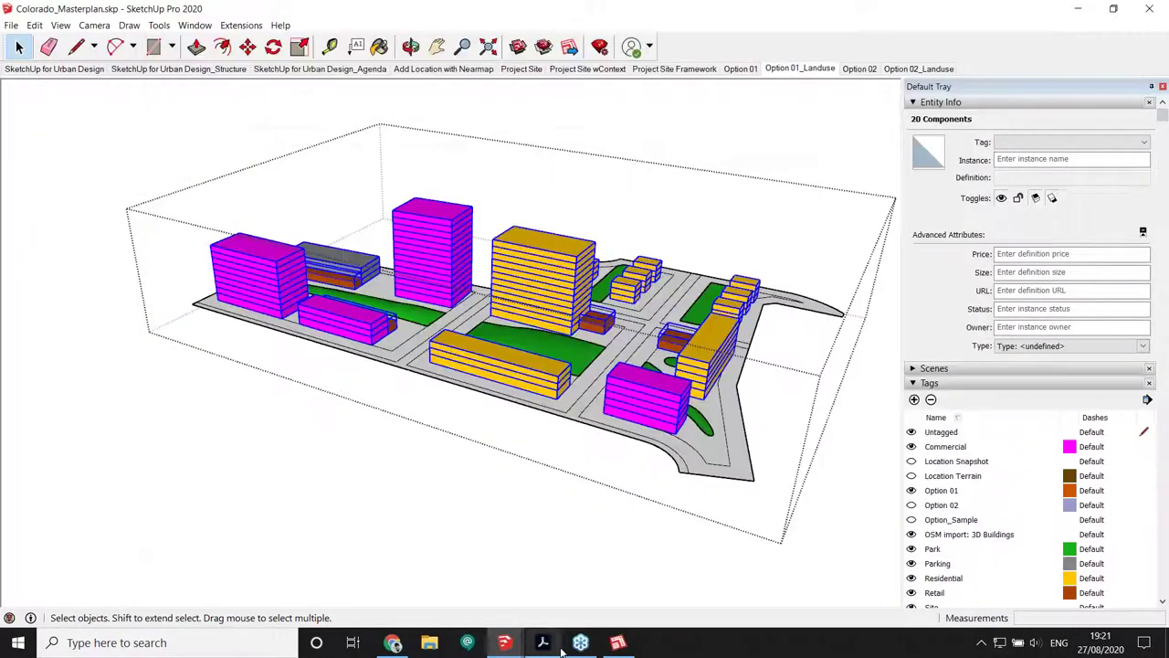
Switch to LayOut, update the isometric viewport's model reference, and render the model
mouse_move(618, 644)
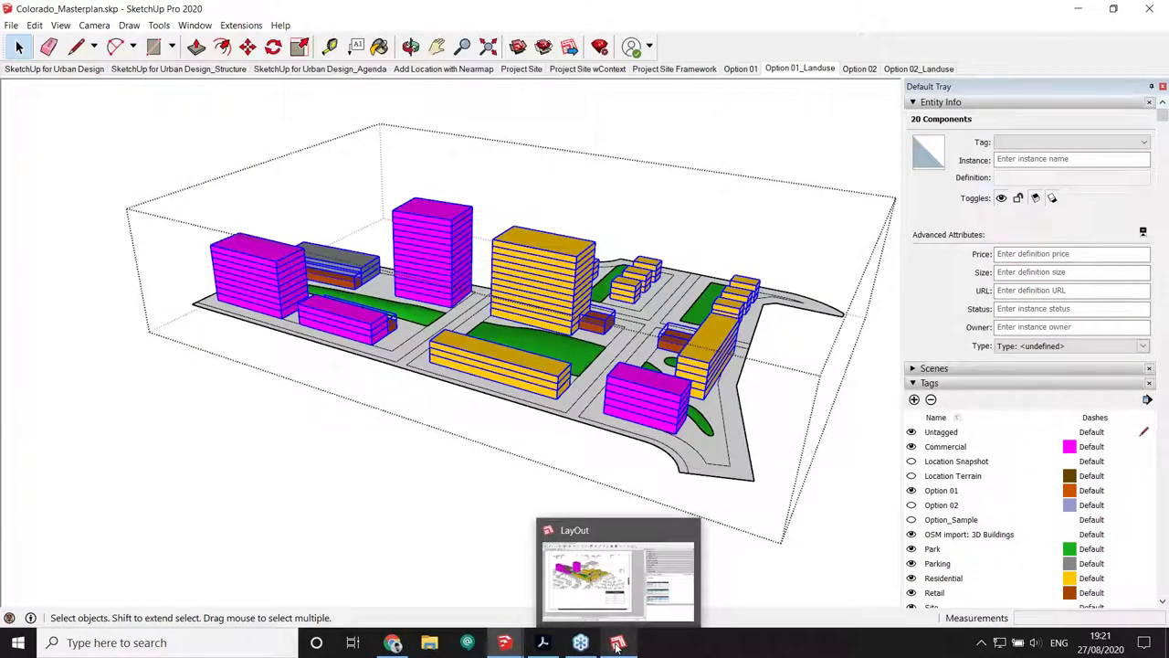
click(618, 644)
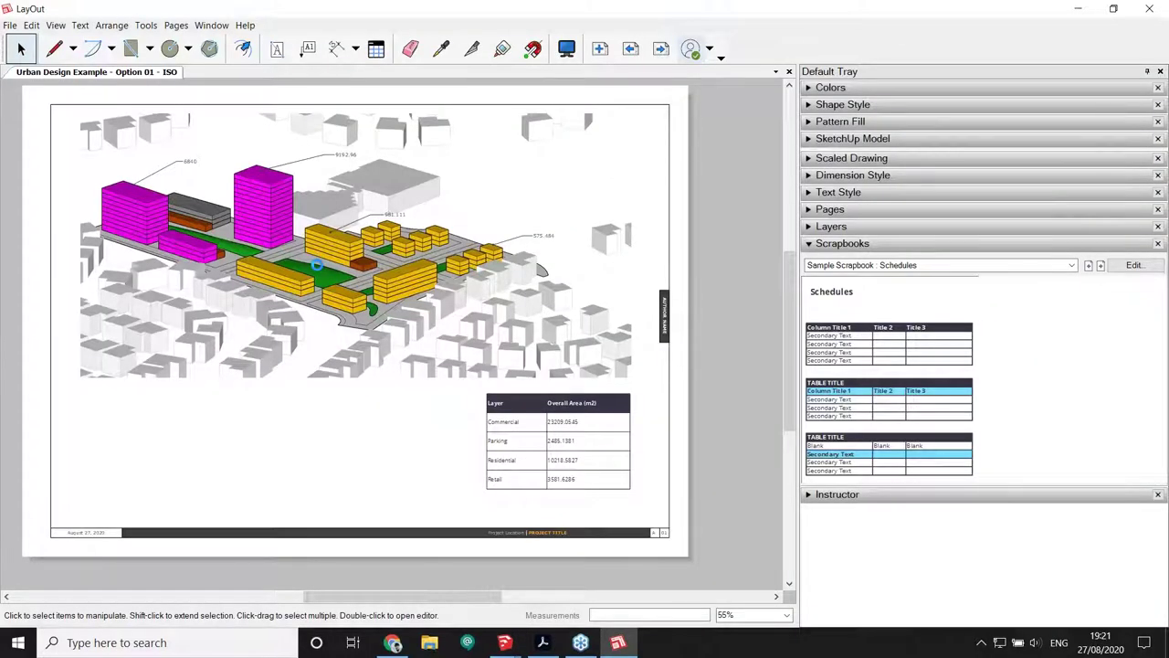
click(327, 244)
right_click(326, 244)
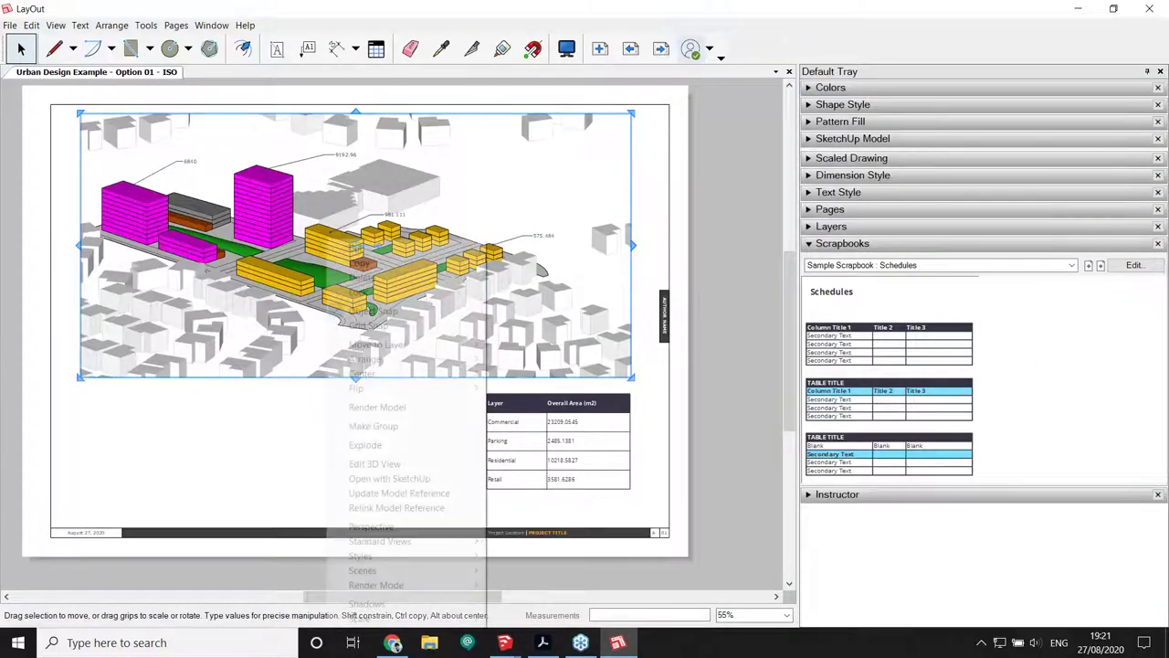
click(398, 495)
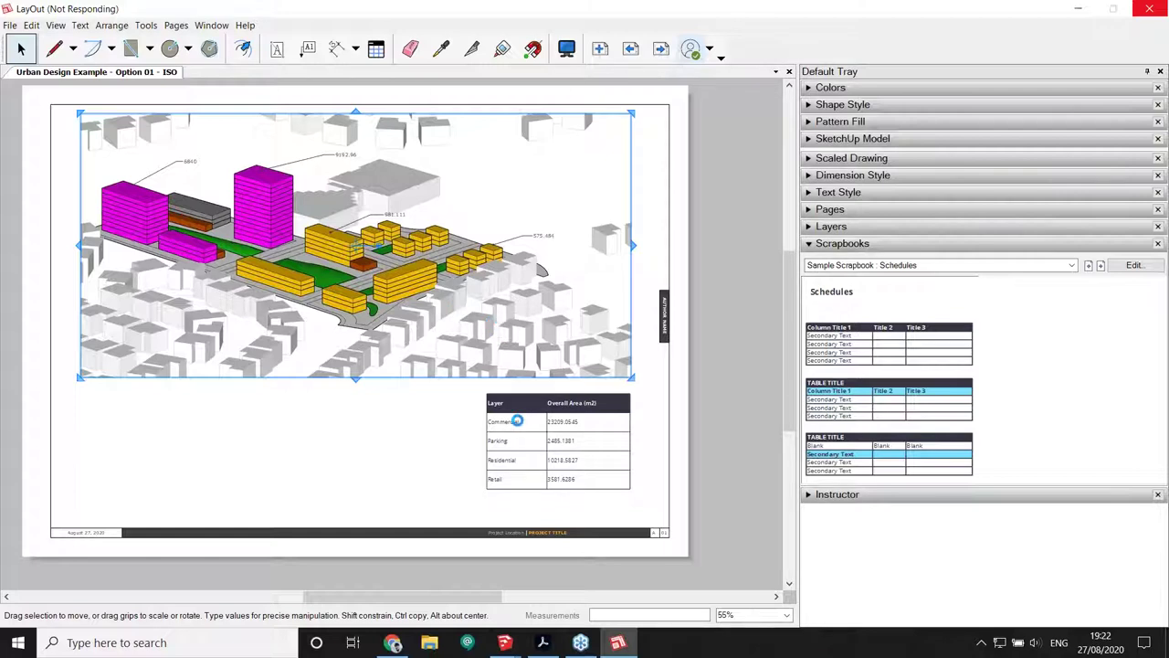
right_click(707, 243)
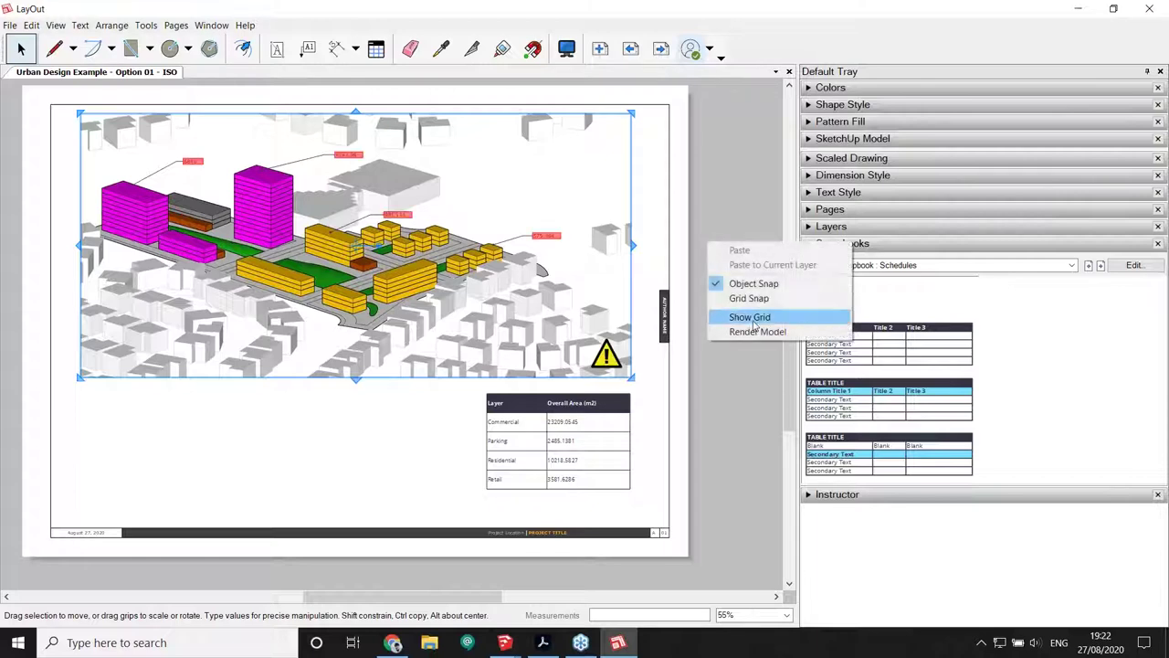
click(758, 332)
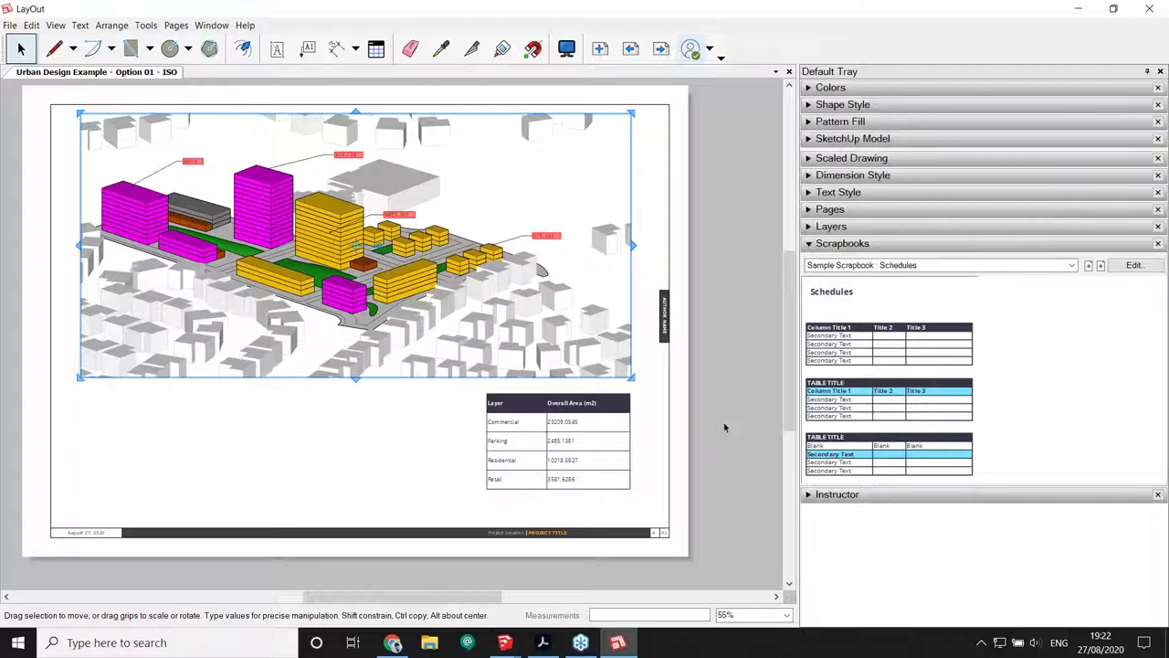
click(701, 452)
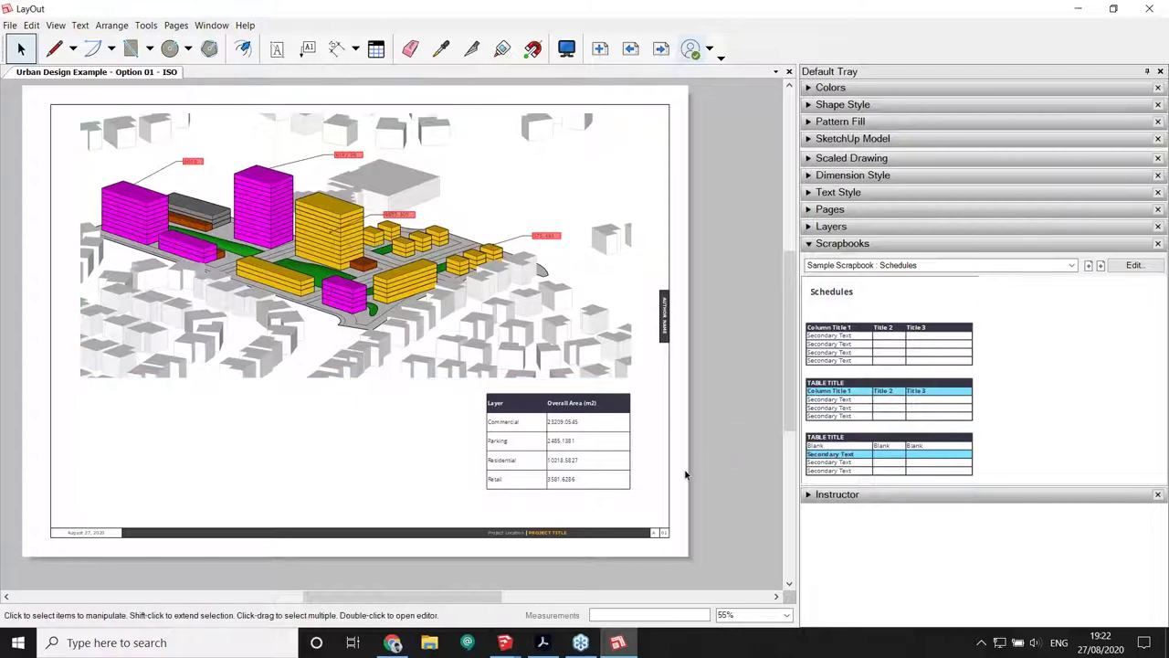
Update the area table's reference from the overwritten Landuse.csv
scroll(686, 474, up, 2)
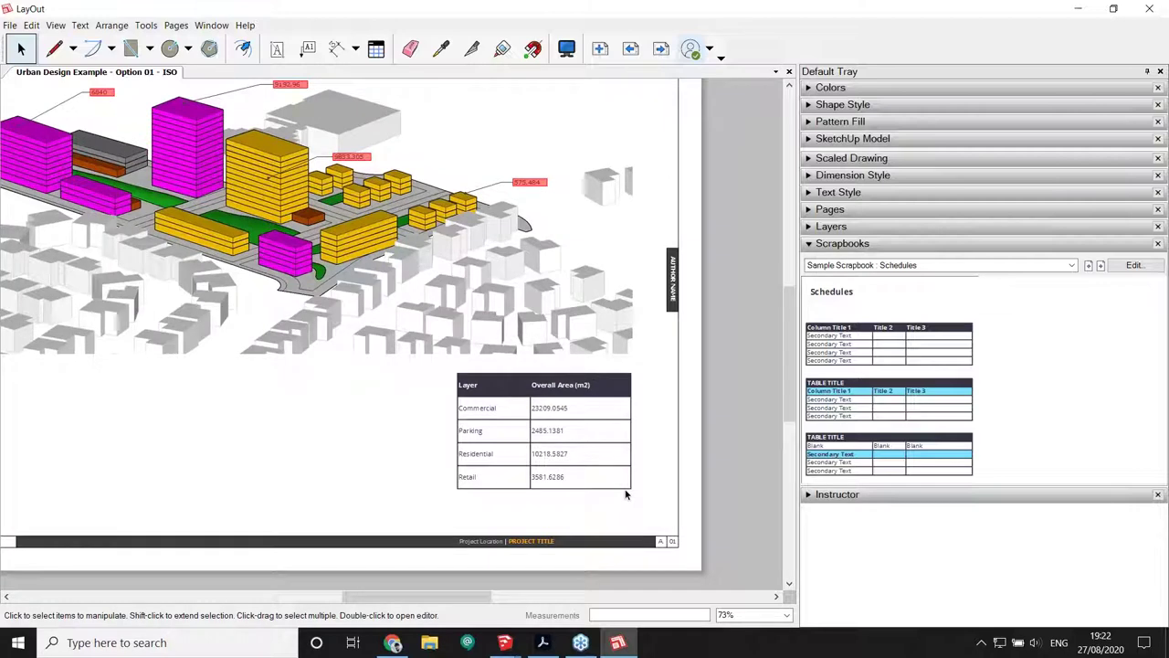
scroll(626, 494, up, 2)
right_click(549, 356)
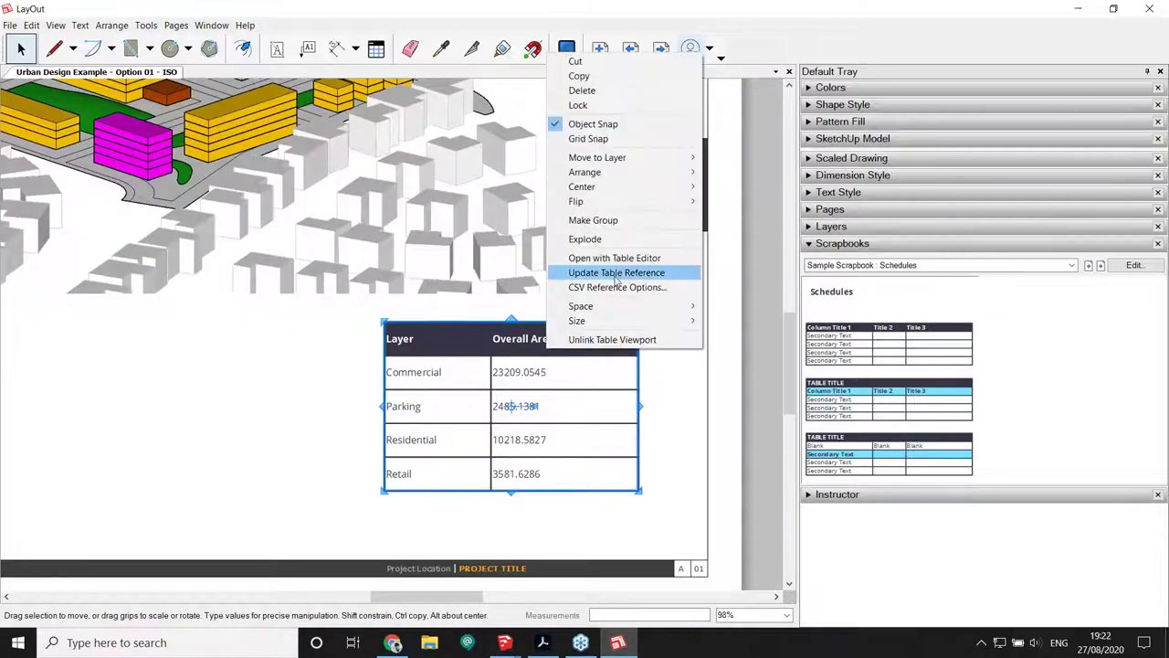
click(617, 272)
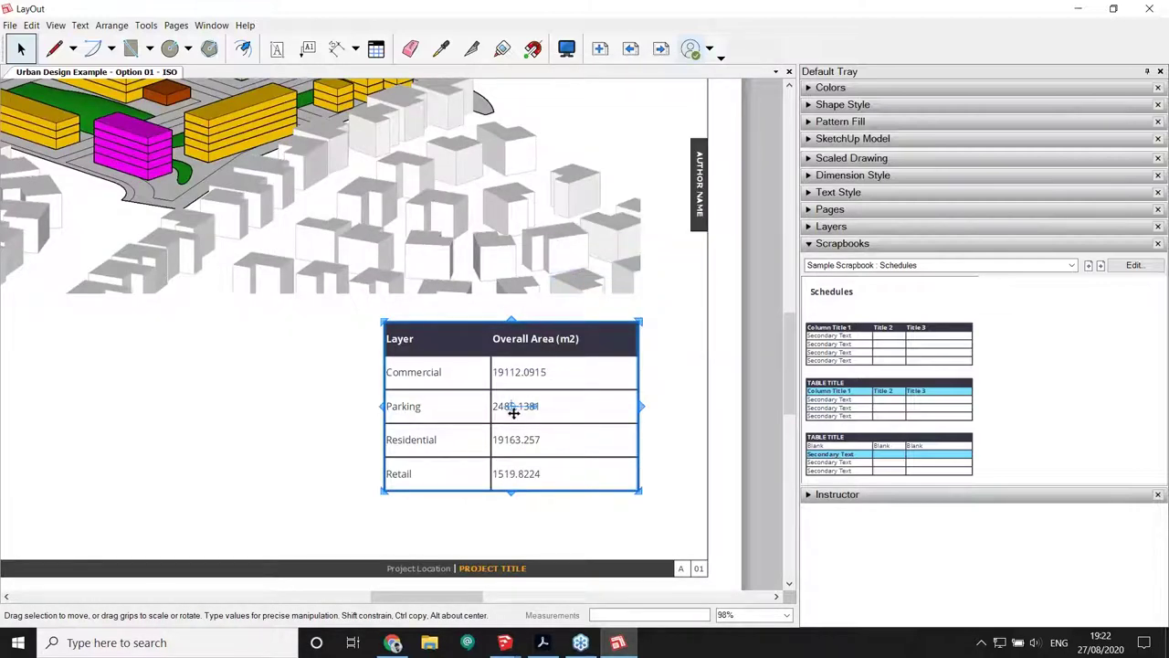
scroll(512, 412, down, 1)
scroll(511, 412, down, 1)
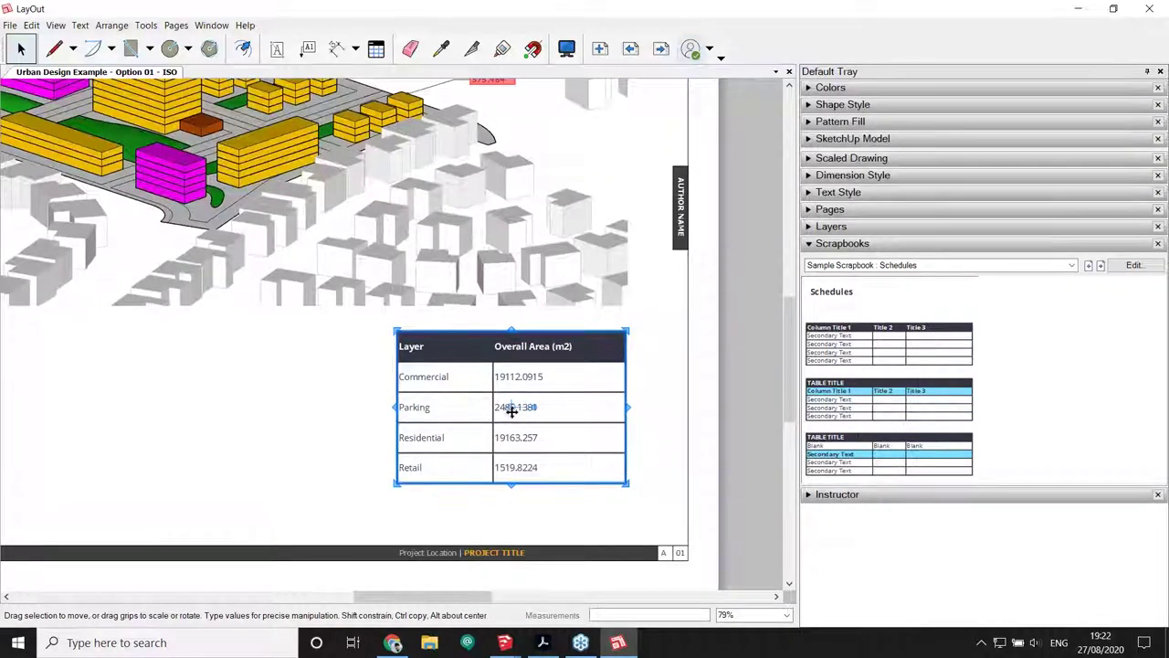
Duplicate the Option 01 - ISO page and delete the area table from the copy
scroll(511, 411, down, 5)
click(830, 209)
right_click(848, 265)
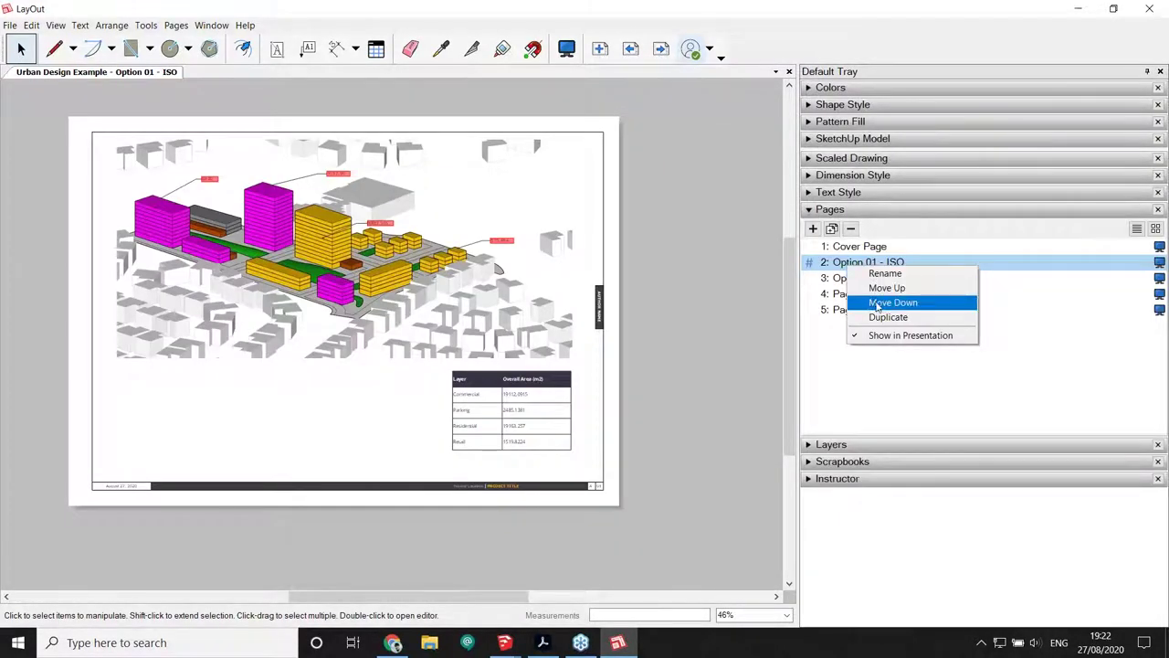
click(891, 303)
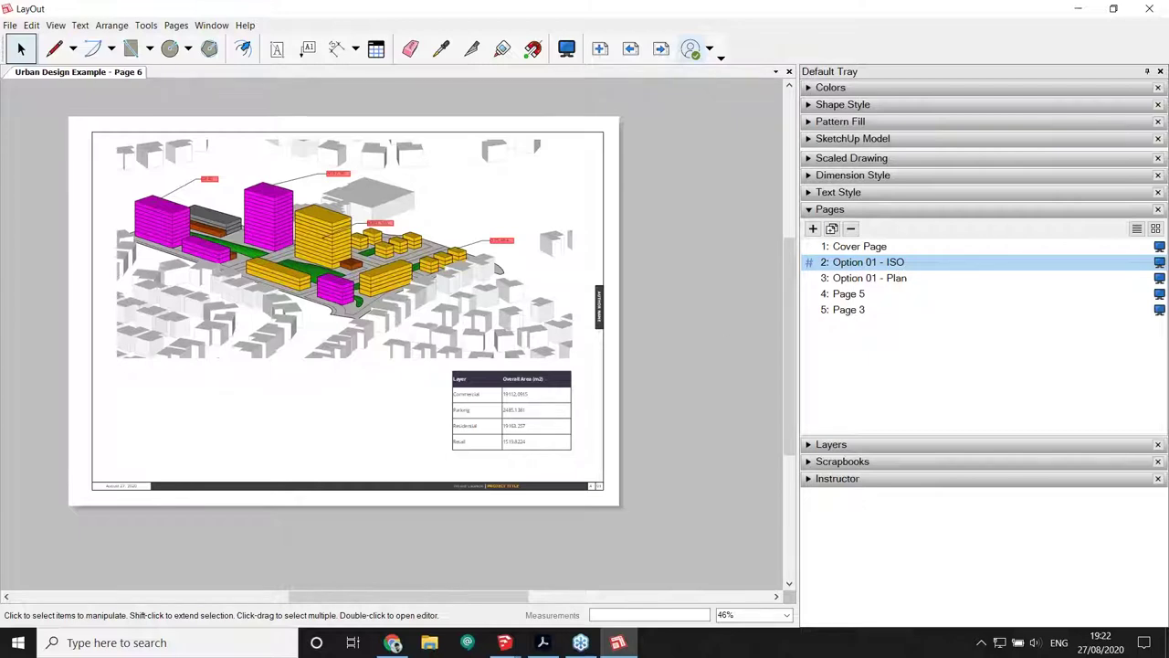
click(512, 412)
key(Delete)
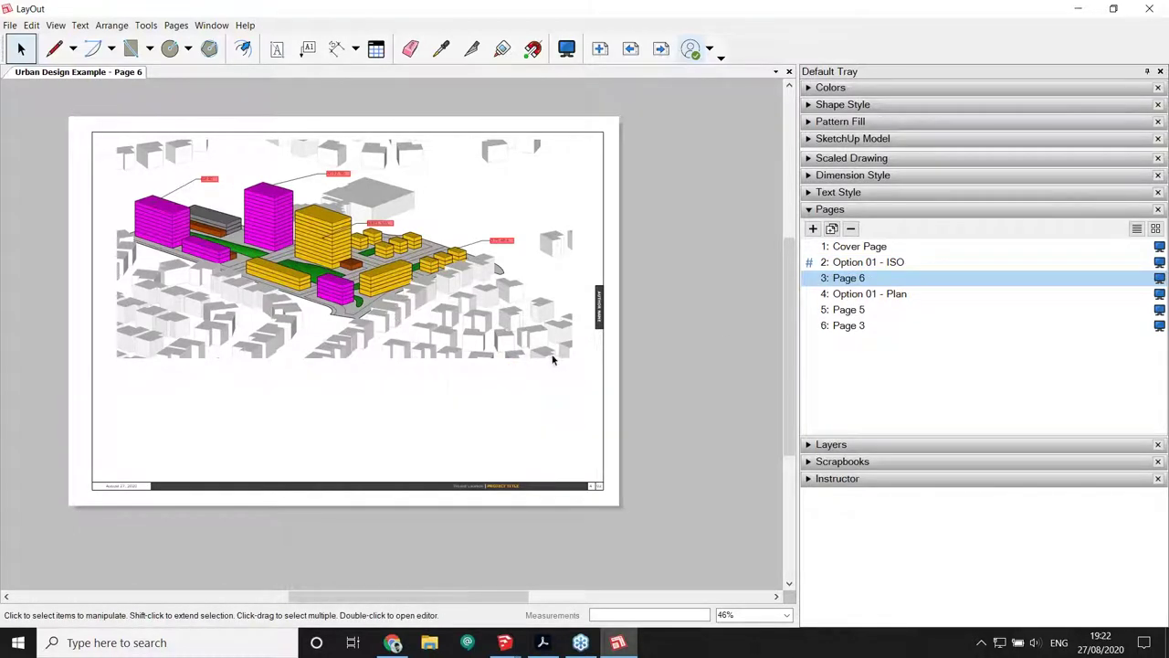
Extend the model viewport on the duplicated page down to just above the title bar and set its standard view to Top
click(318, 357)
drag(338, 405, 345, 467)
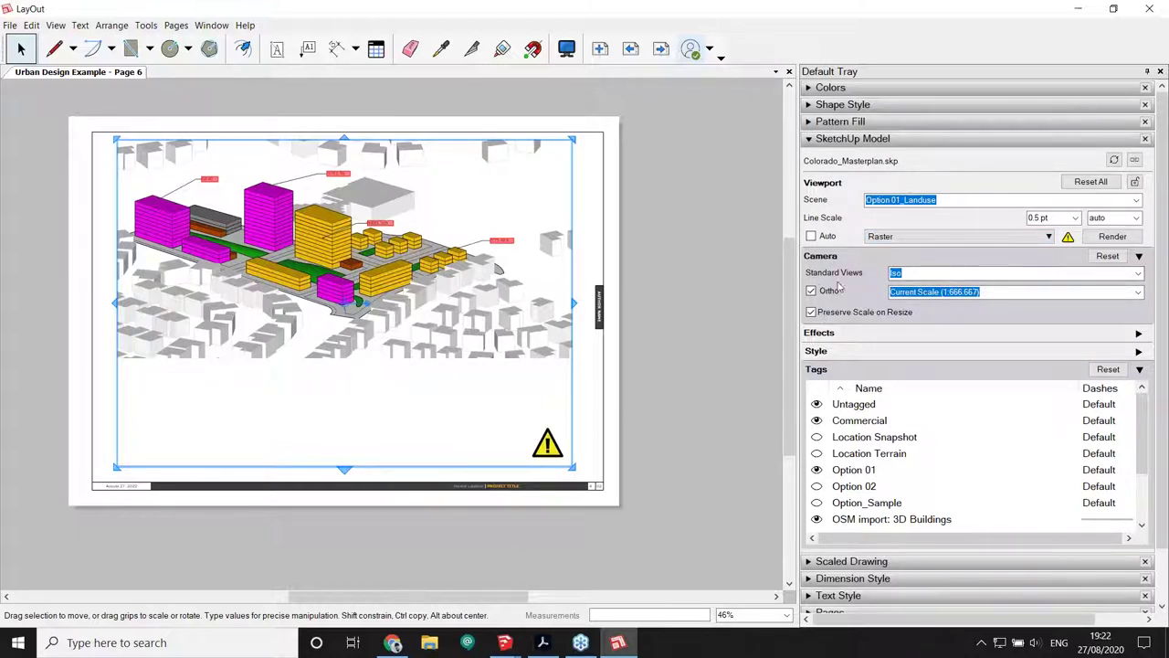
click(1137, 273)
click(943, 285)
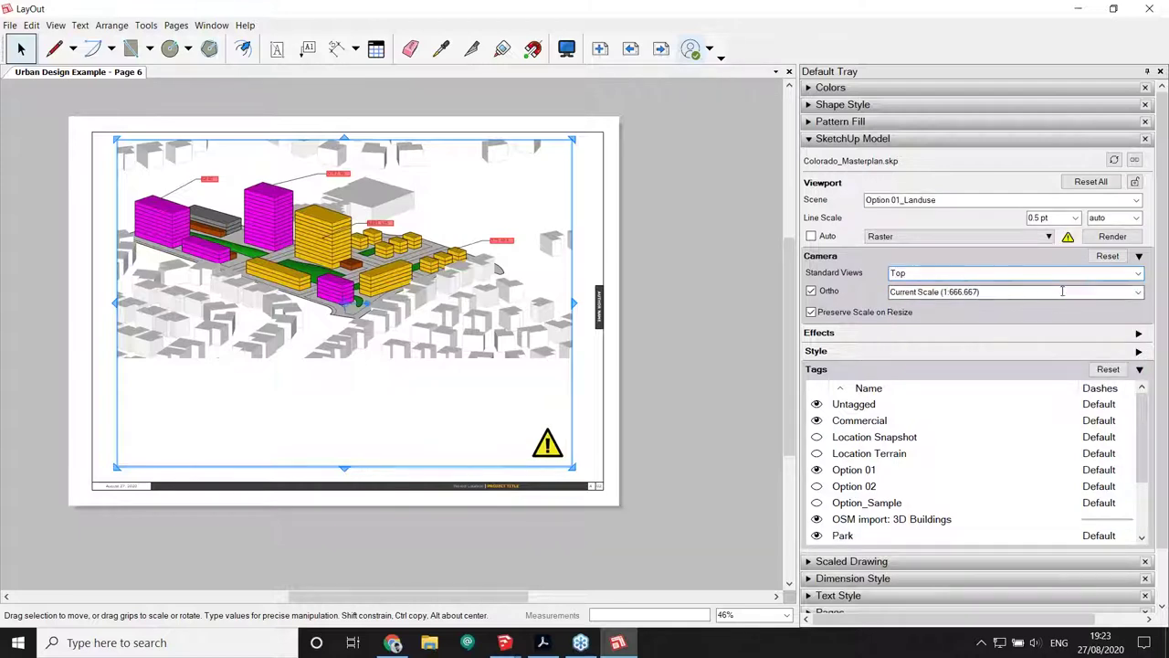
Keep the top-view viewport at its current 1:666.667 scale and render it on the page
click(1137, 292)
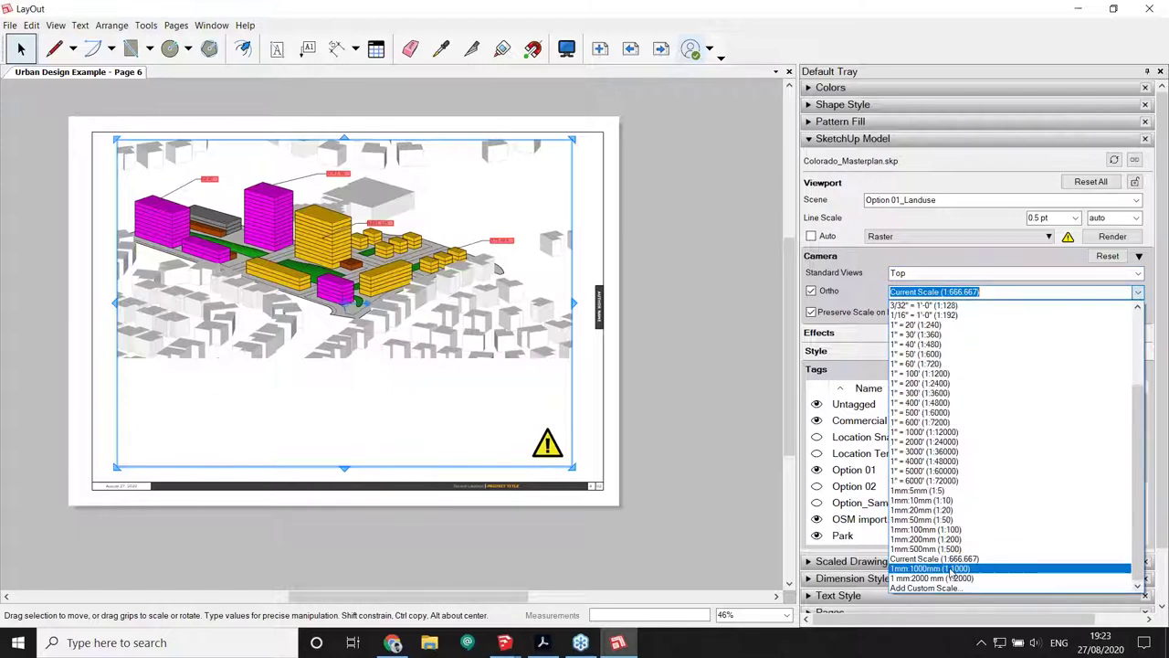
click(950, 570)
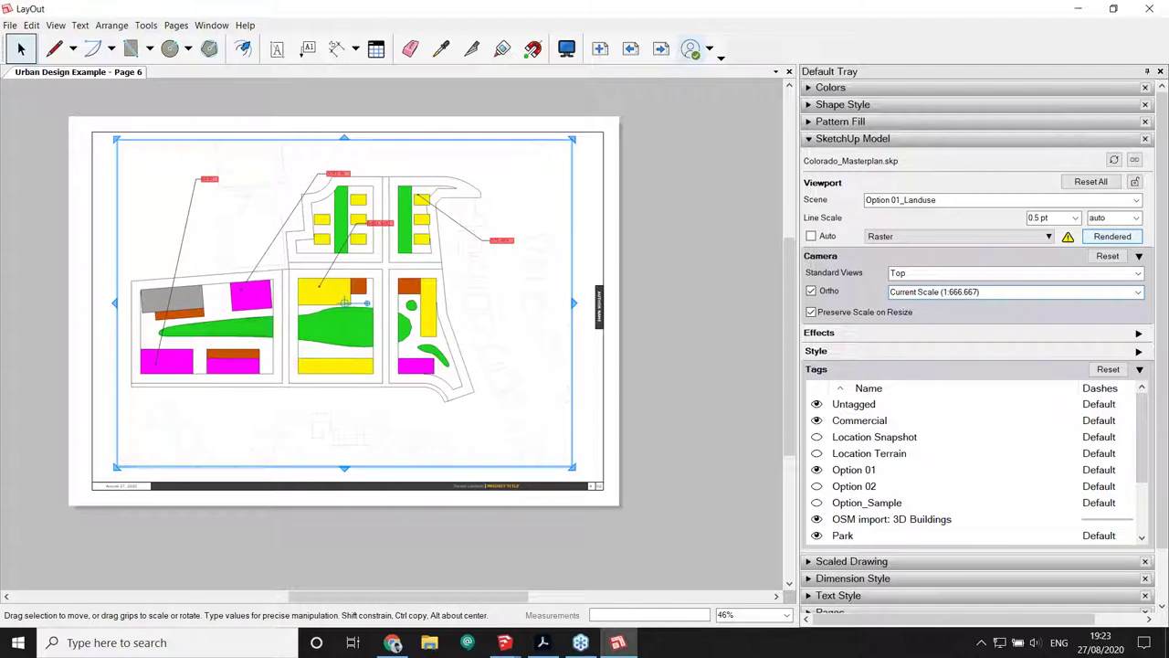
click(667, 289)
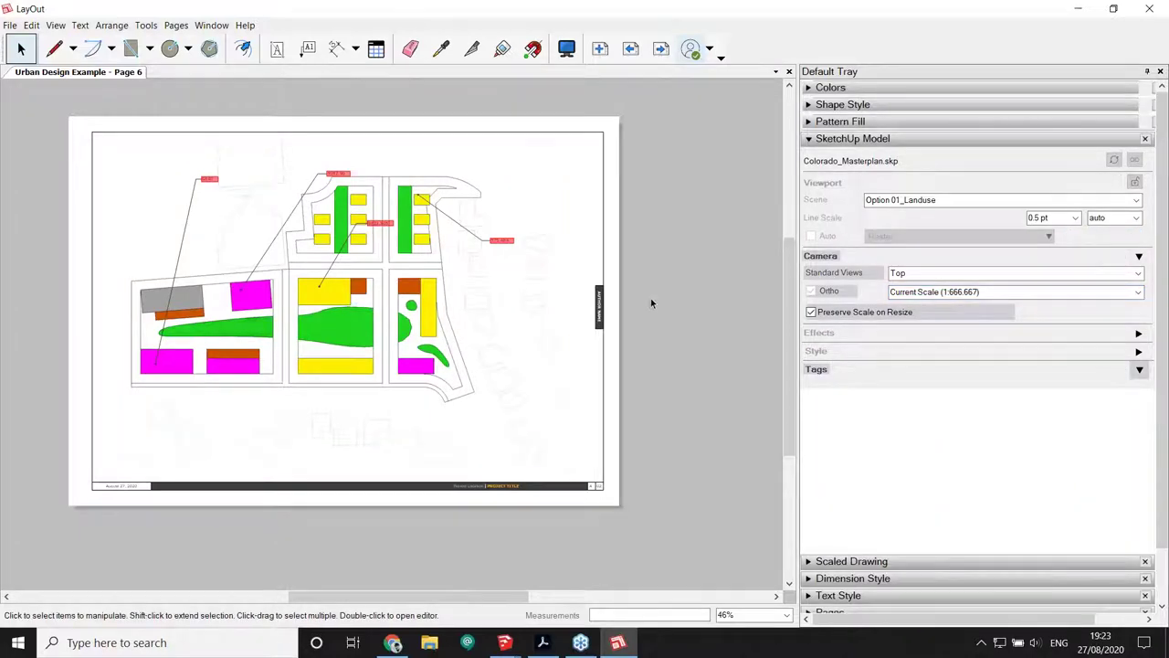
scroll(650, 298, up, 2)
scroll(773, 190, down, 1)
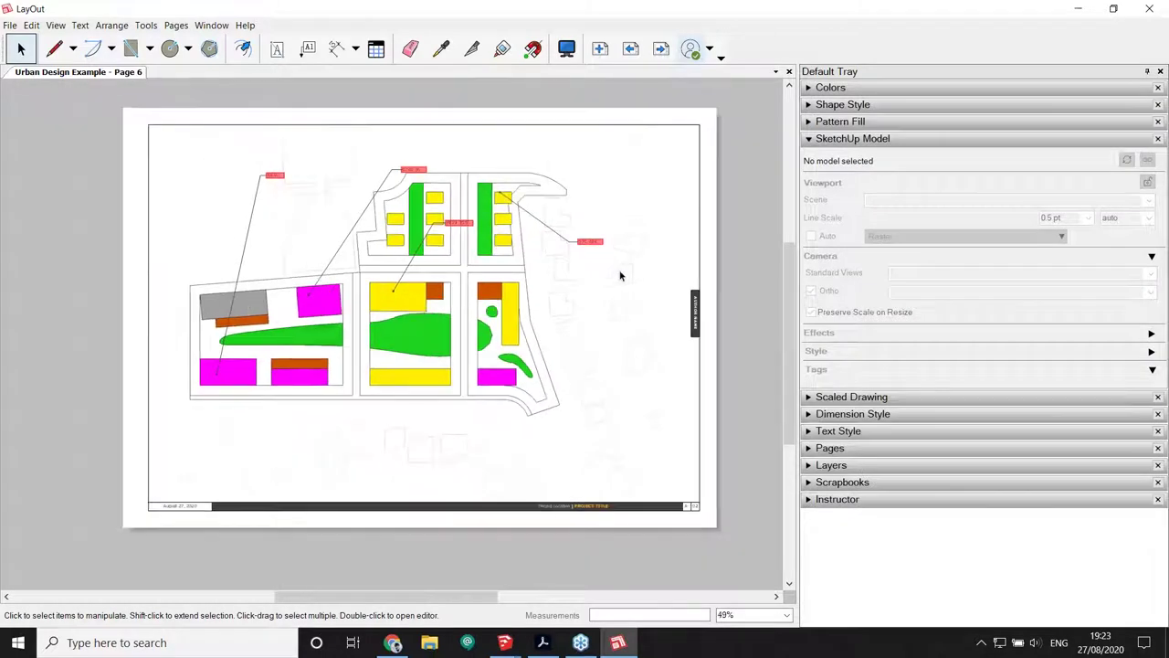
Duplicate Page 6, which holds the top-view plan
click(808, 139)
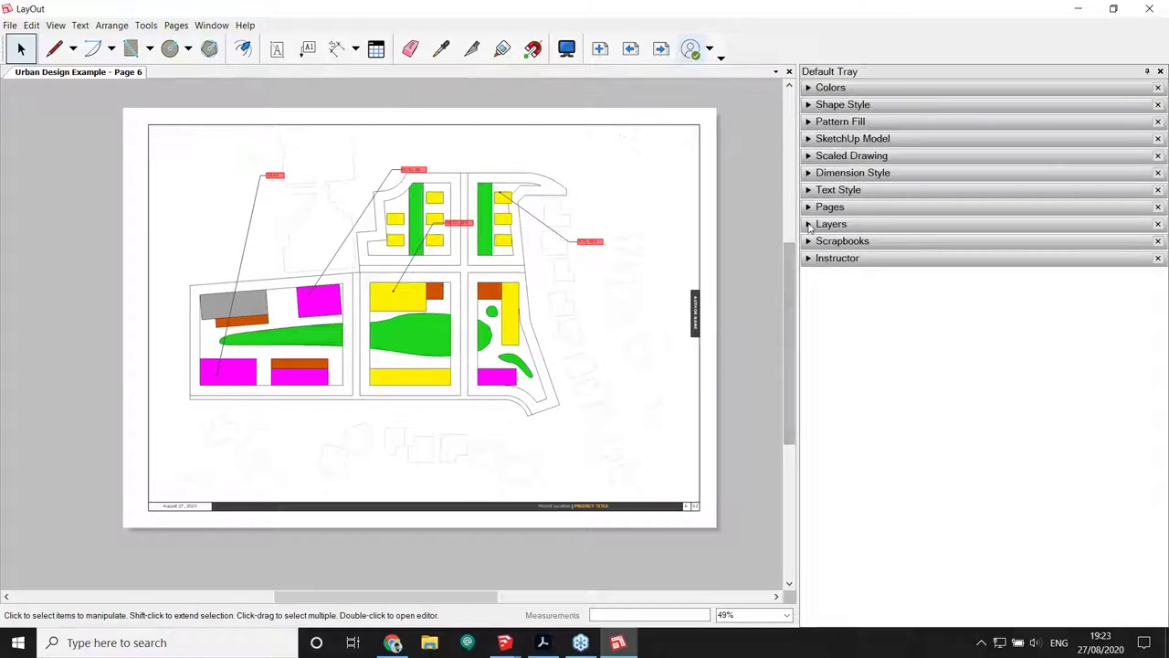
click(830, 207)
right_click(850, 277)
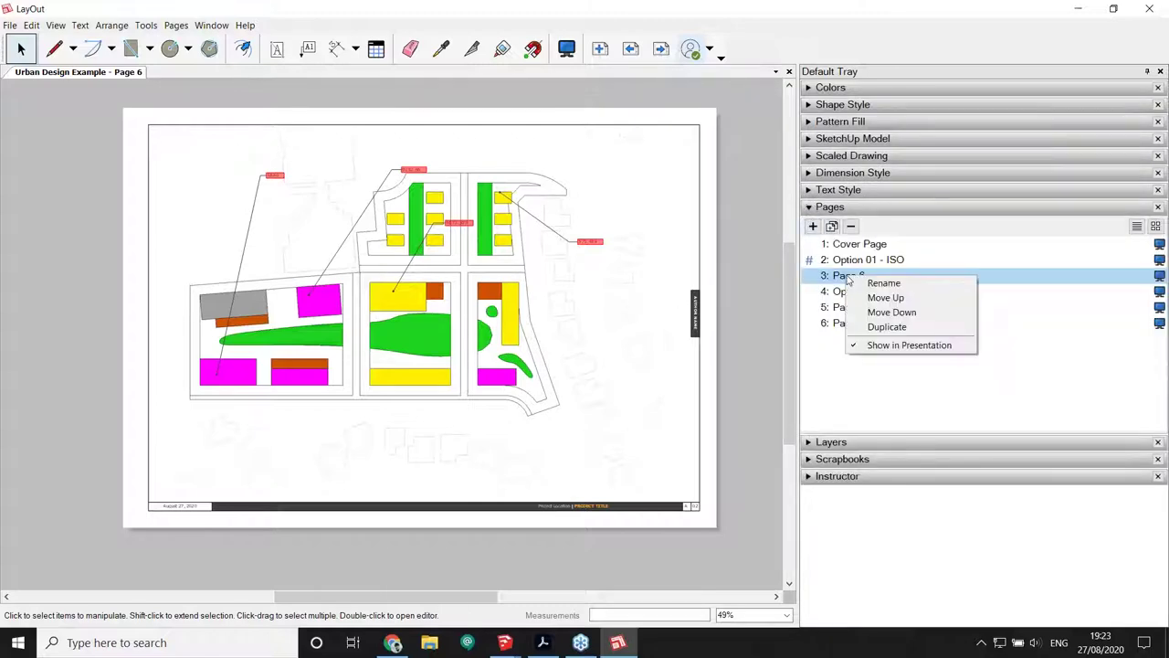
click(910, 326)
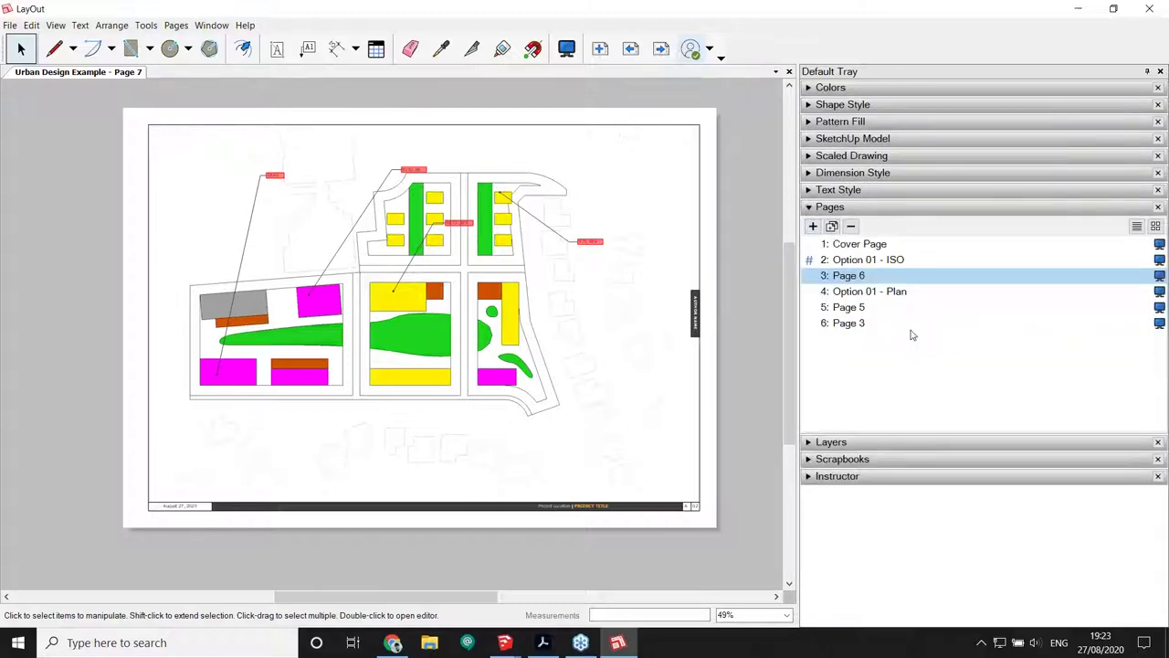
click(809, 208)
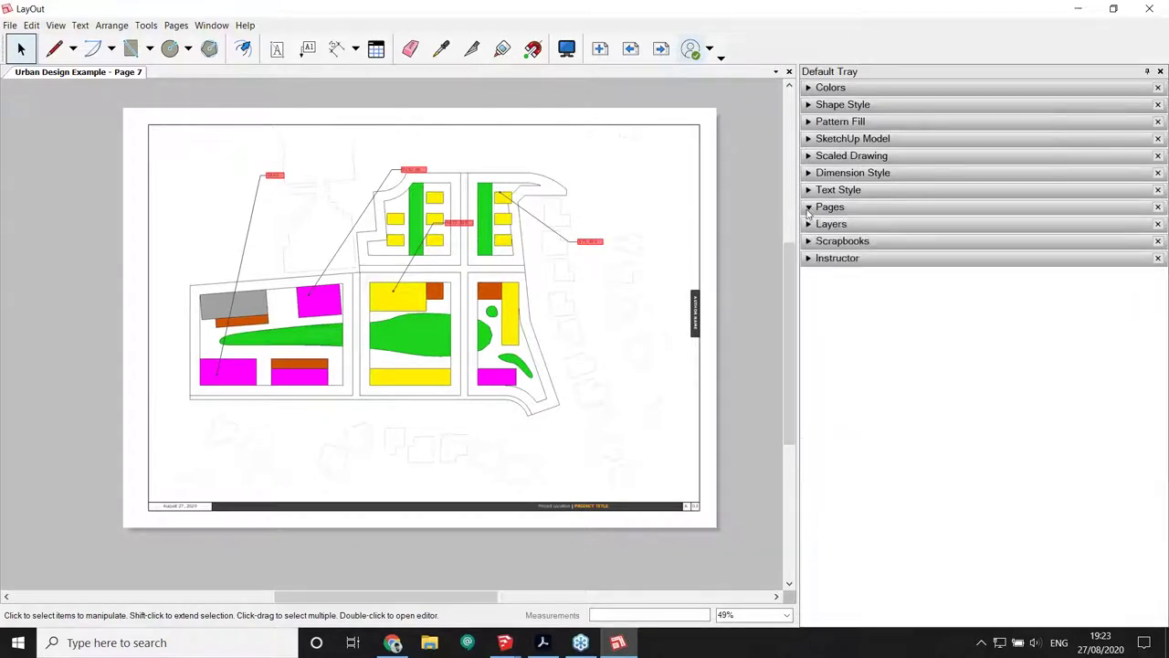
Select the four red leader labels over the plan on the duplicated page
click(530, 290)
mouse_move(190, 98)
mouse_down()
mouse_move(525, 383)
mouse_move(617, 418)
mouse_up()
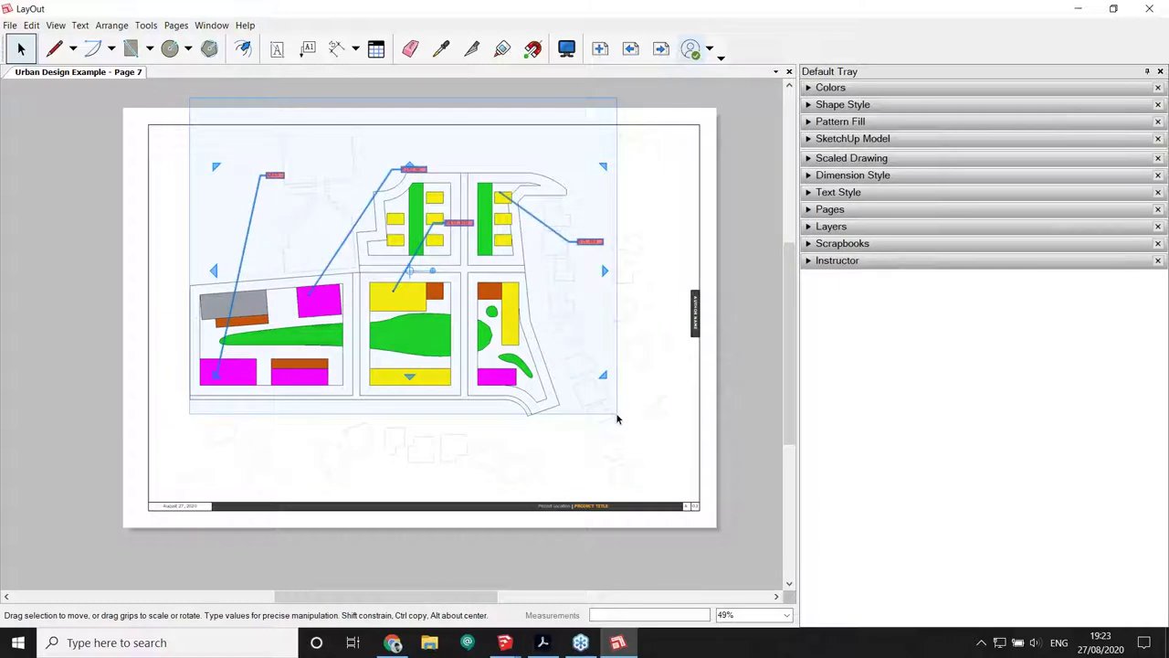
Delete the labels and switch the plan viewport's visible tag from Option 01 to Option 02, re-rendering the viewport
key(Delete)
key(ctrl+a)
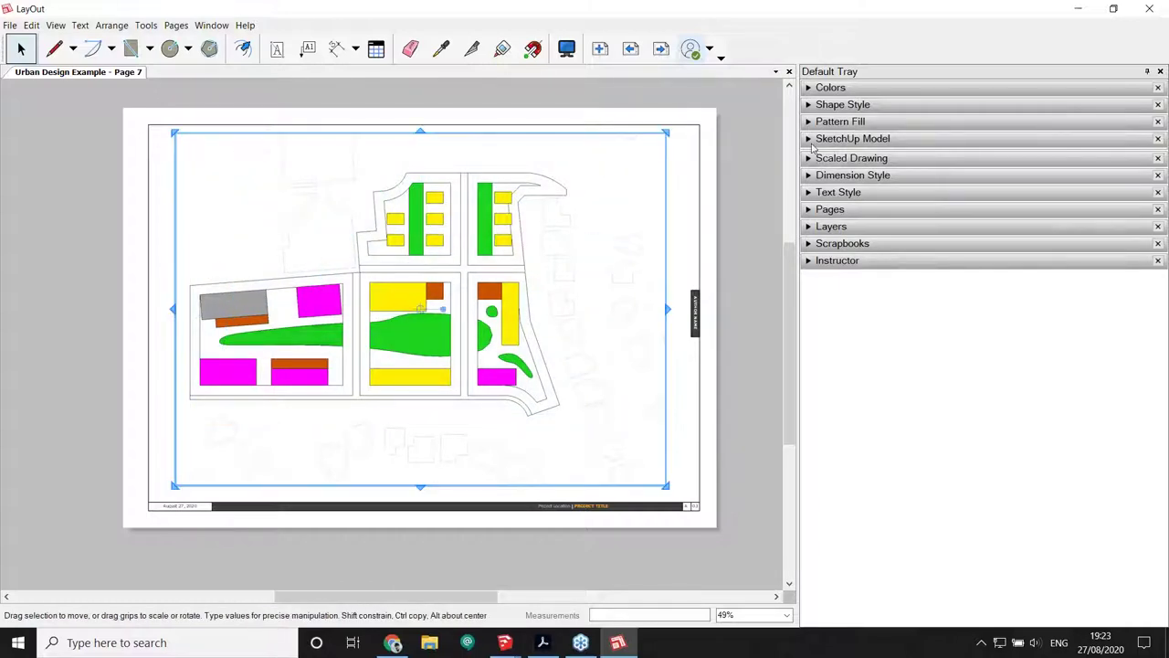
click(810, 139)
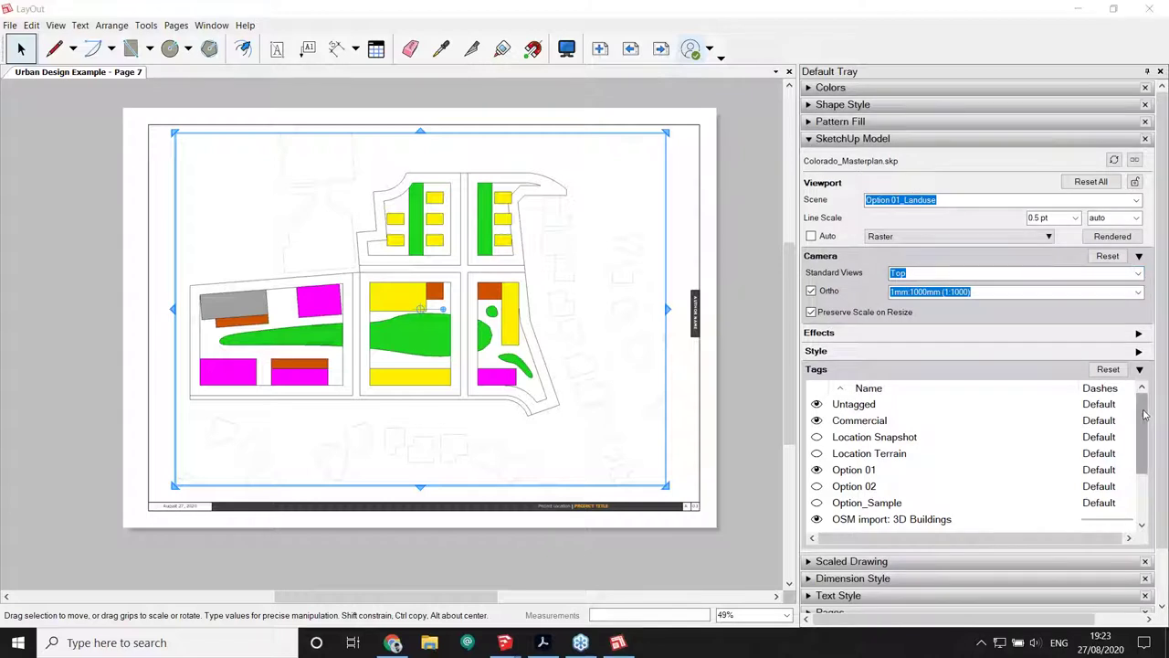
mouse_move(1145, 416)
mouse_down()
mouse_move(1145, 452)
mouse_move(1145, 427)
mouse_up()
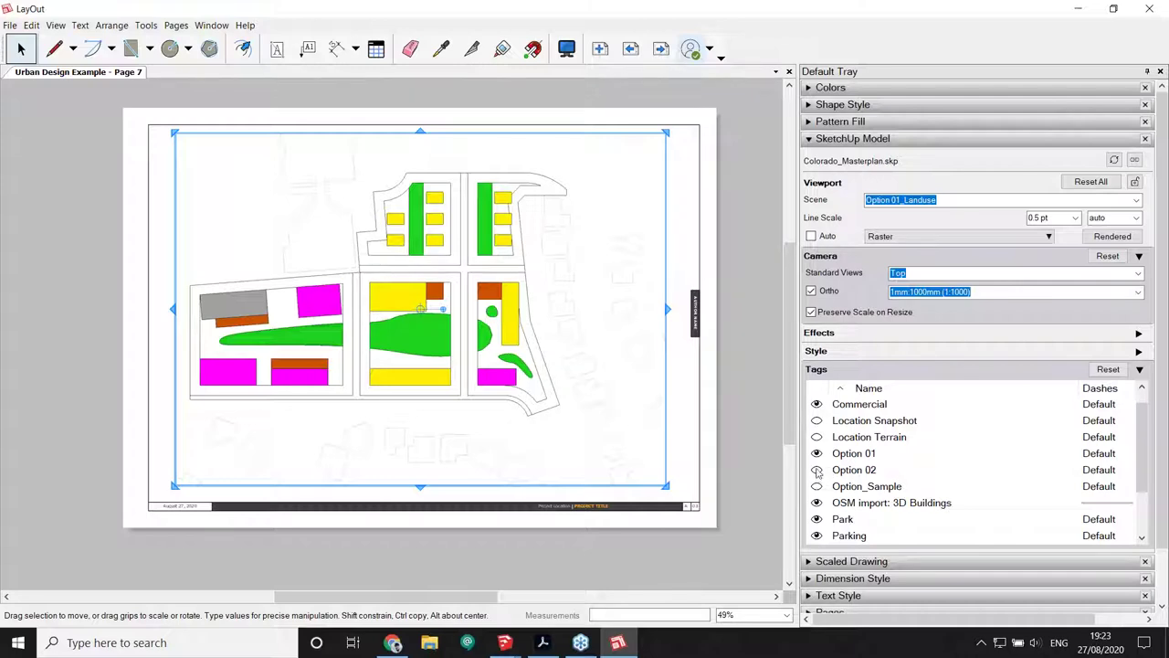
click(817, 470)
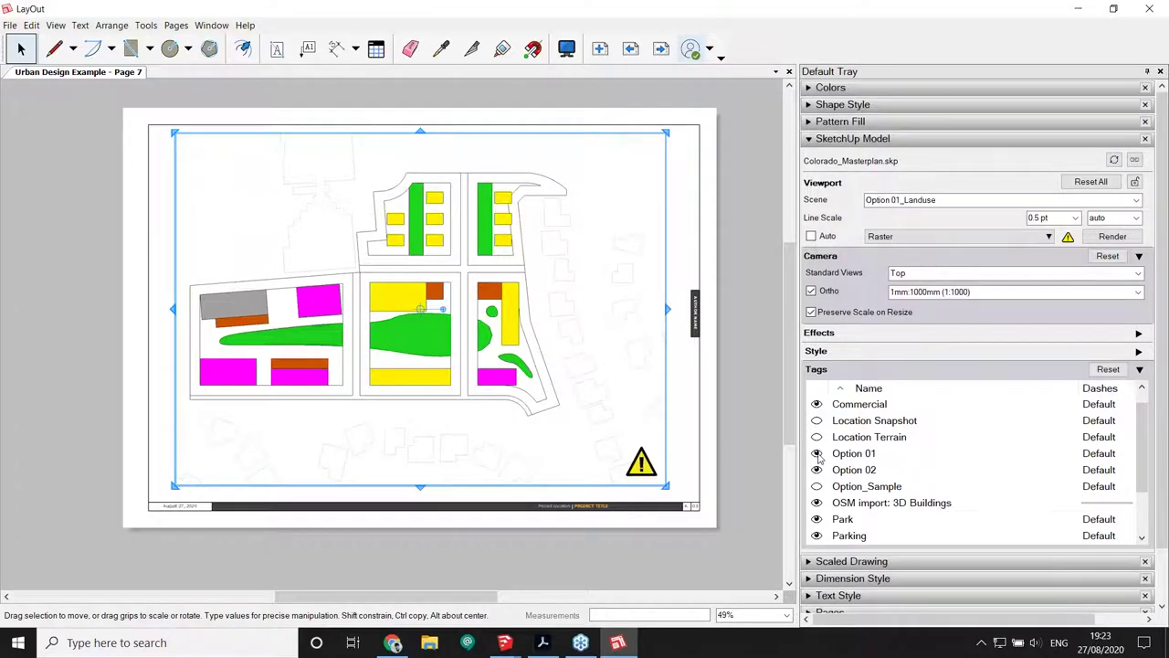
click(816, 453)
right_click(739, 301)
click(790, 389)
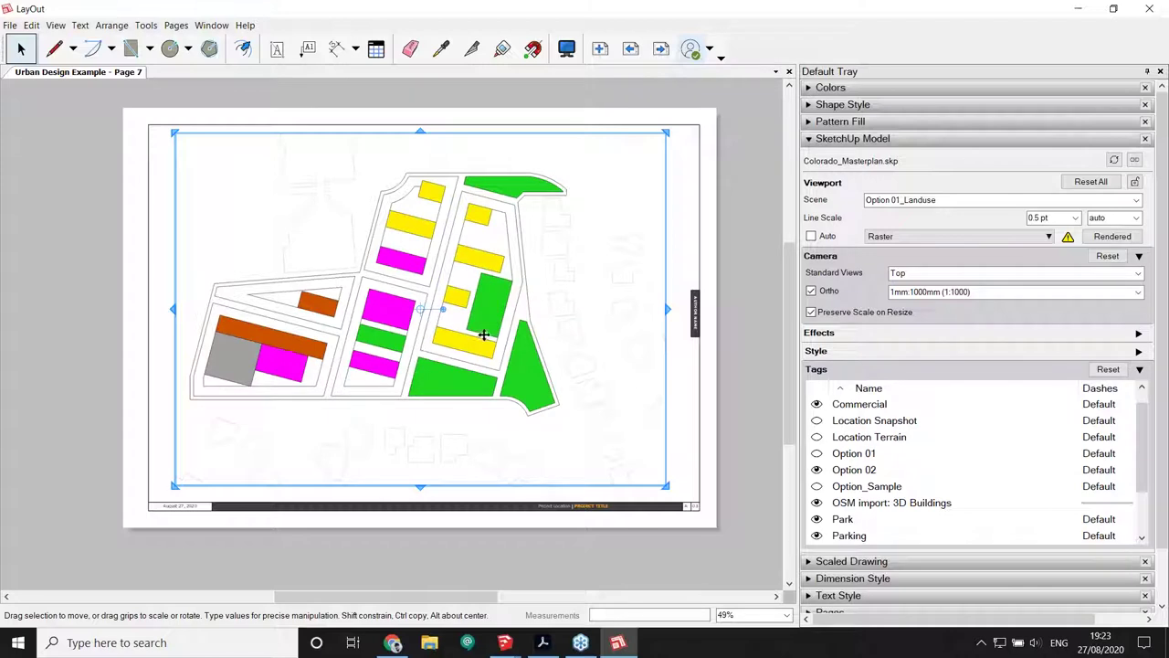
Give the viewport's Site tag a black short-dashed line style with a line scale of 0.60 pt
drag(1153, 447, 1147, 482)
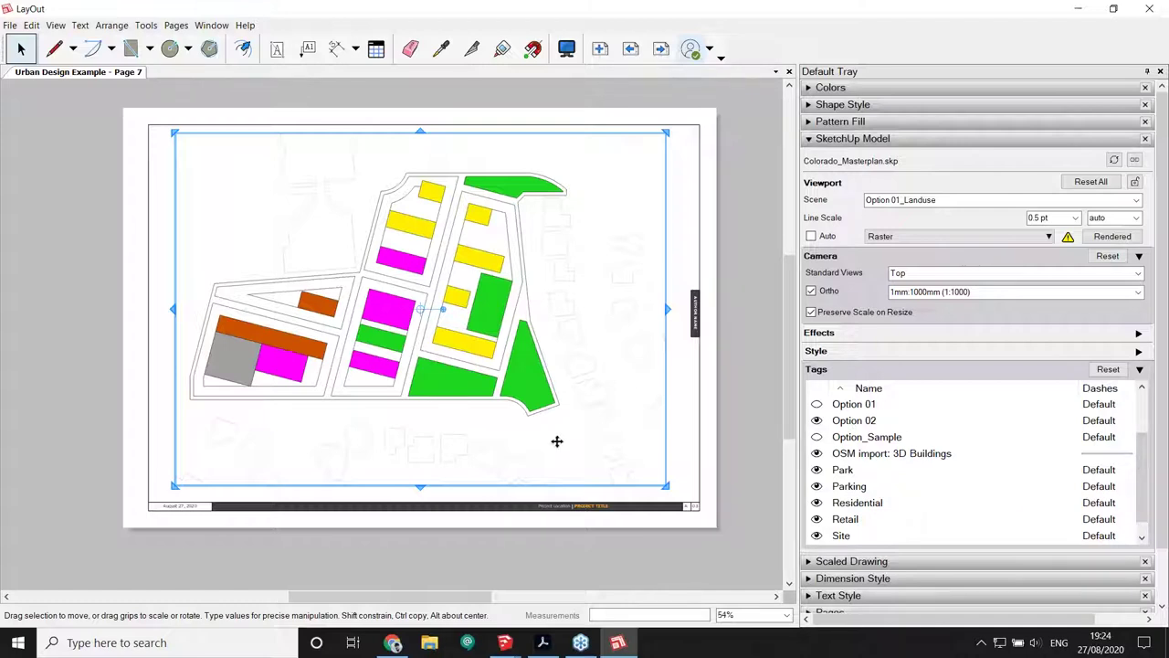
scroll(556, 441, up, 1)
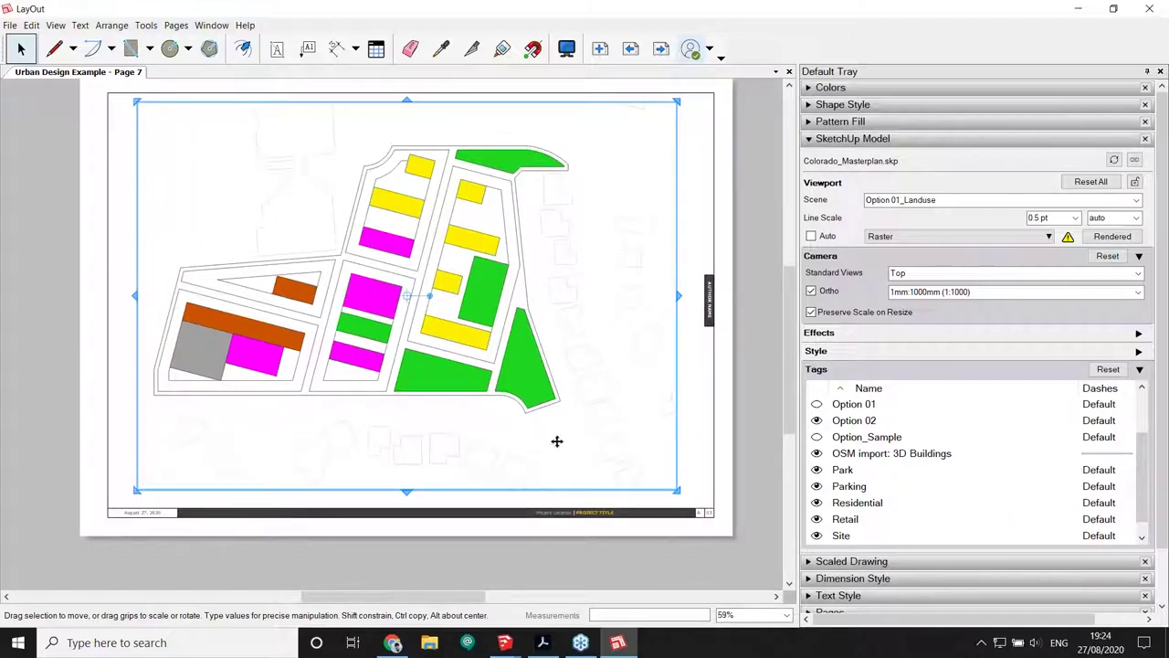
scroll(556, 441, up, 2)
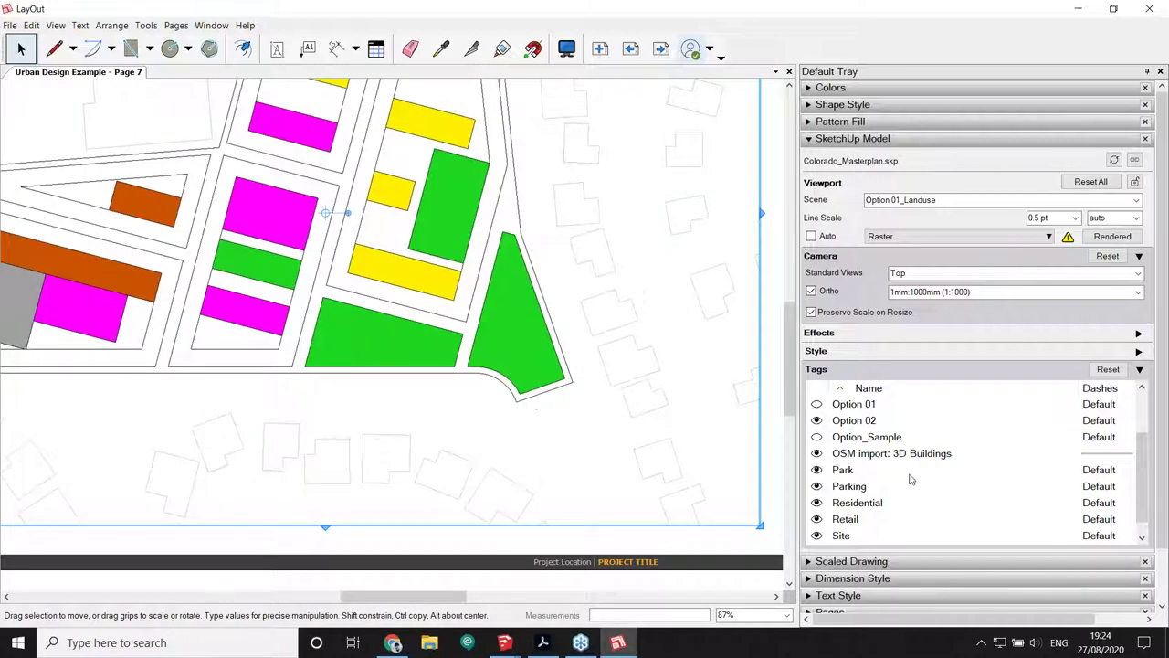
scroll(913, 479, down, 1)
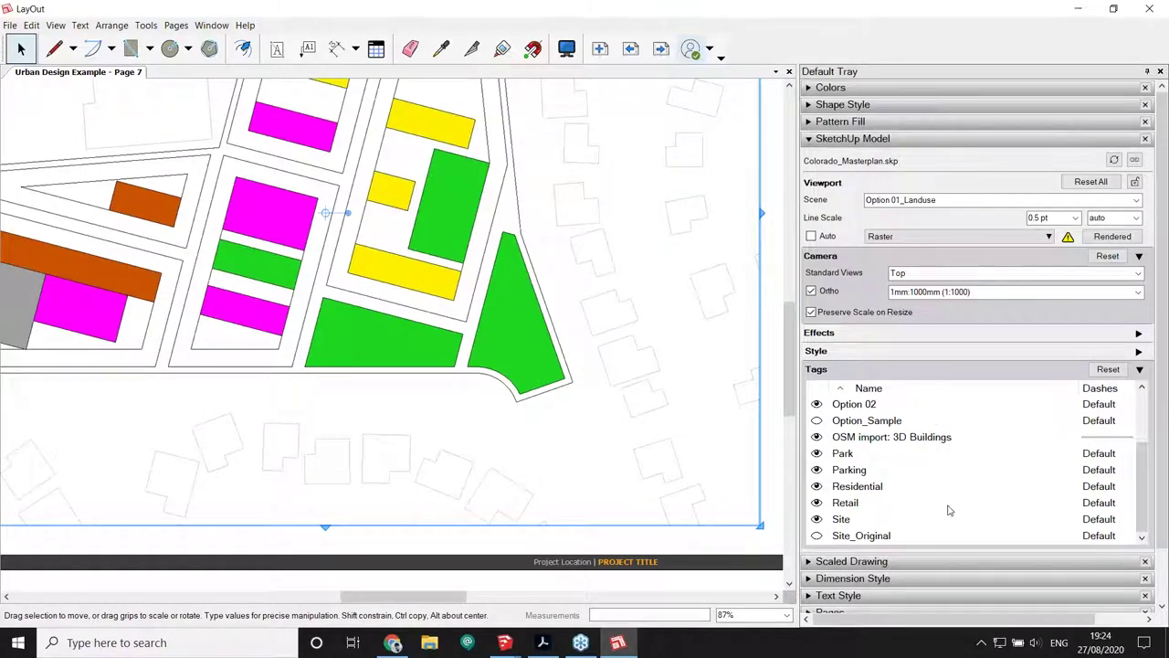
click(1103, 524)
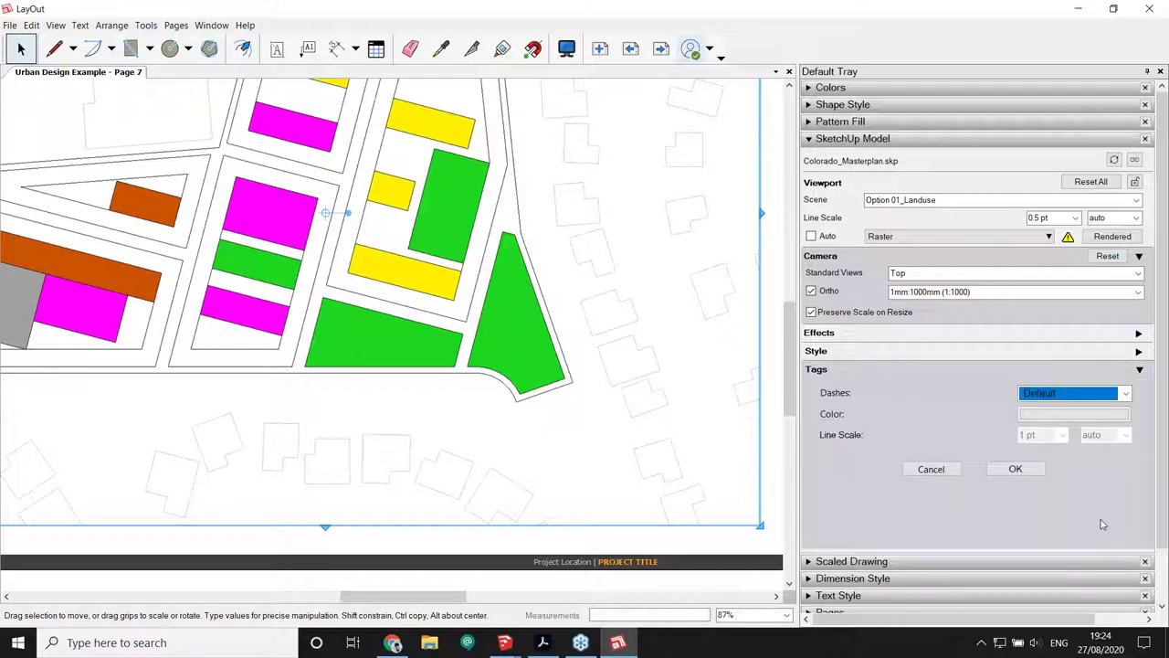
click(1128, 394)
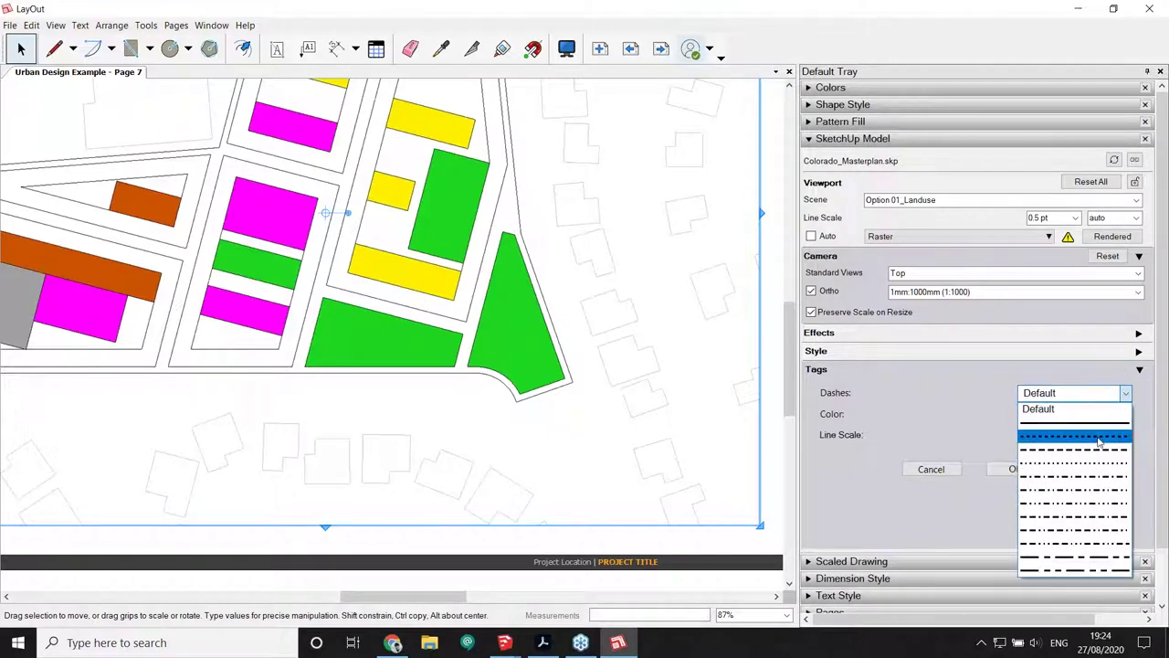
click(1101, 438)
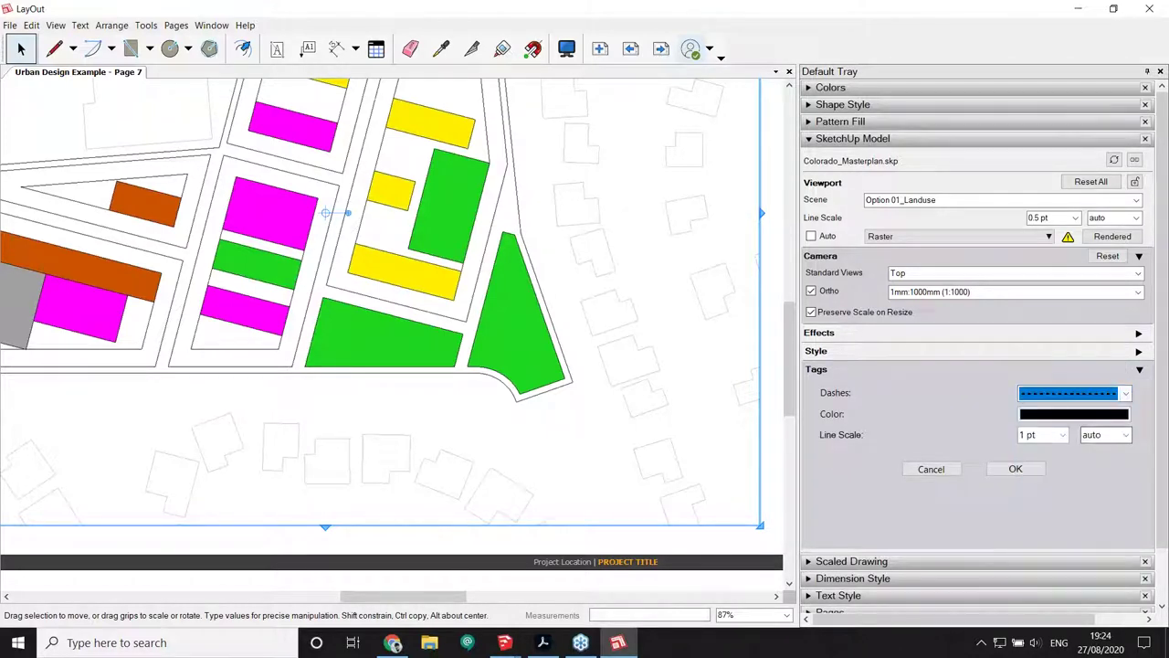
click(1062, 436)
click(1058, 488)
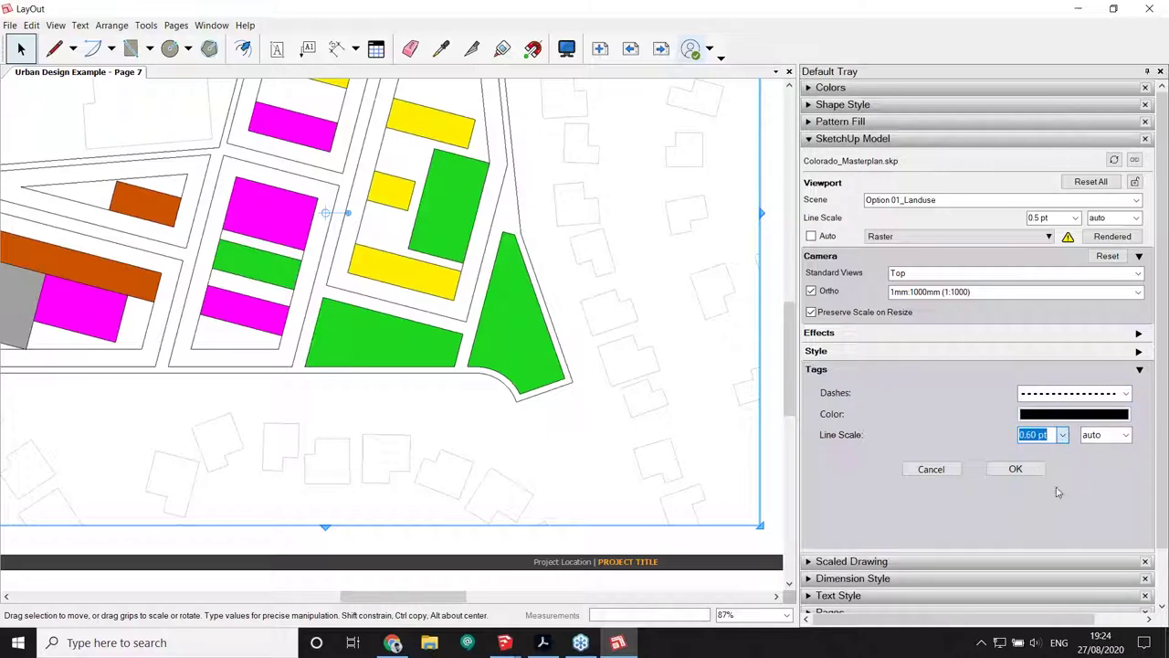
click(1015, 470)
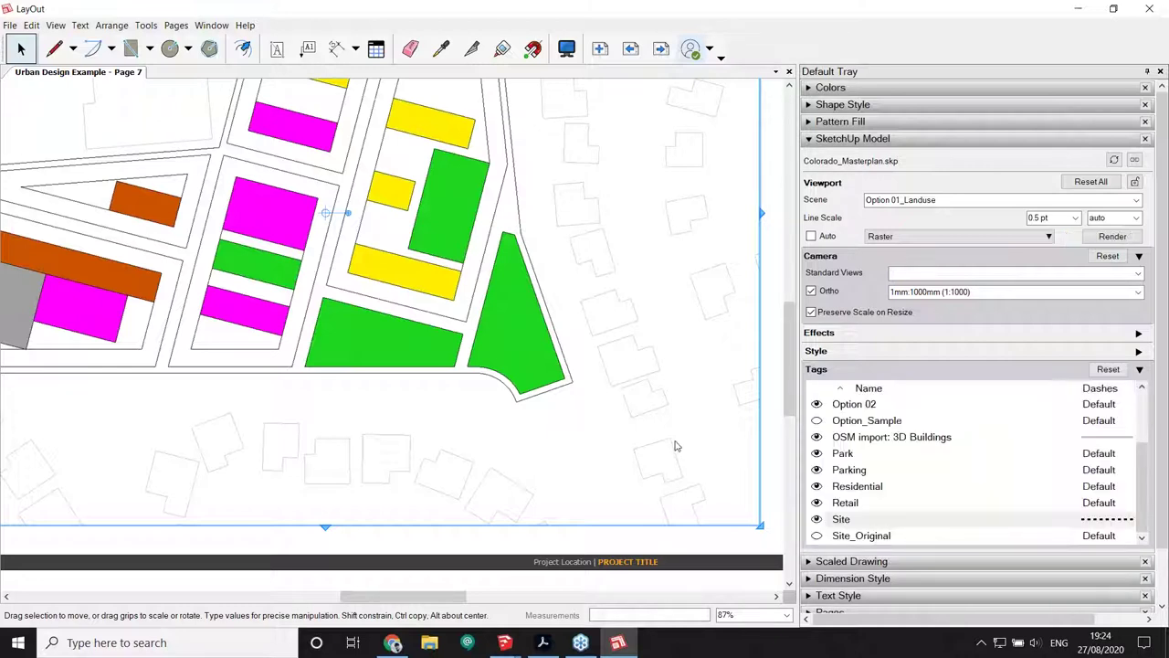
Deselect the viewport and inspect the dashed site lines up close and across the whole page
scroll(578, 419, down, 1)
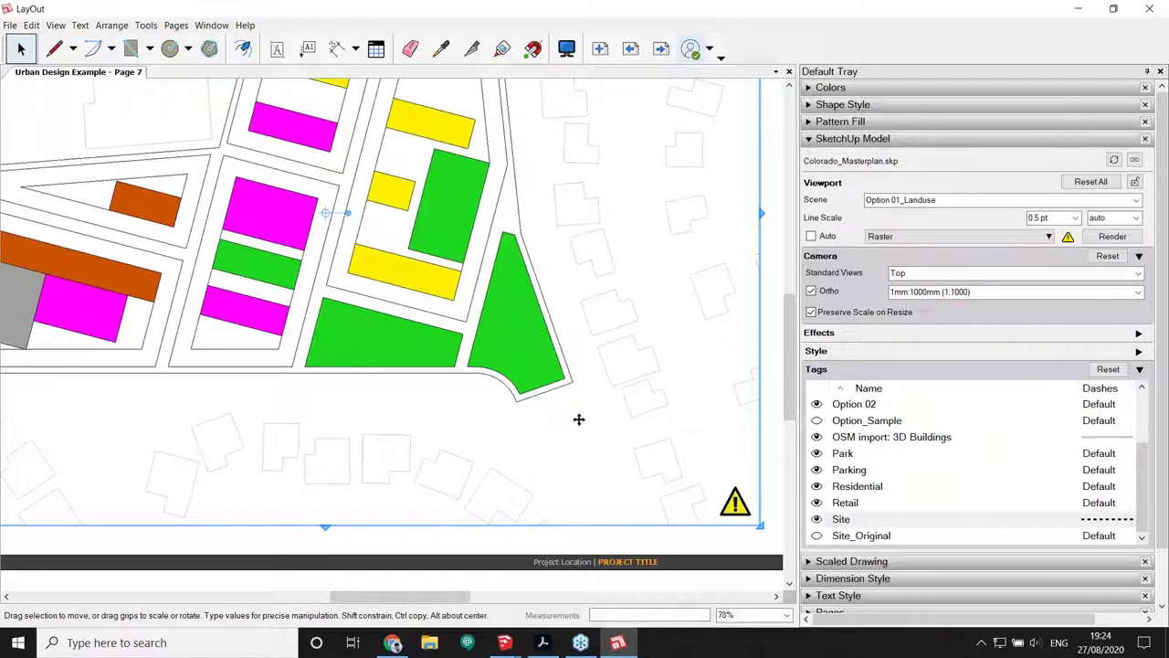
scroll(578, 419, down, 3)
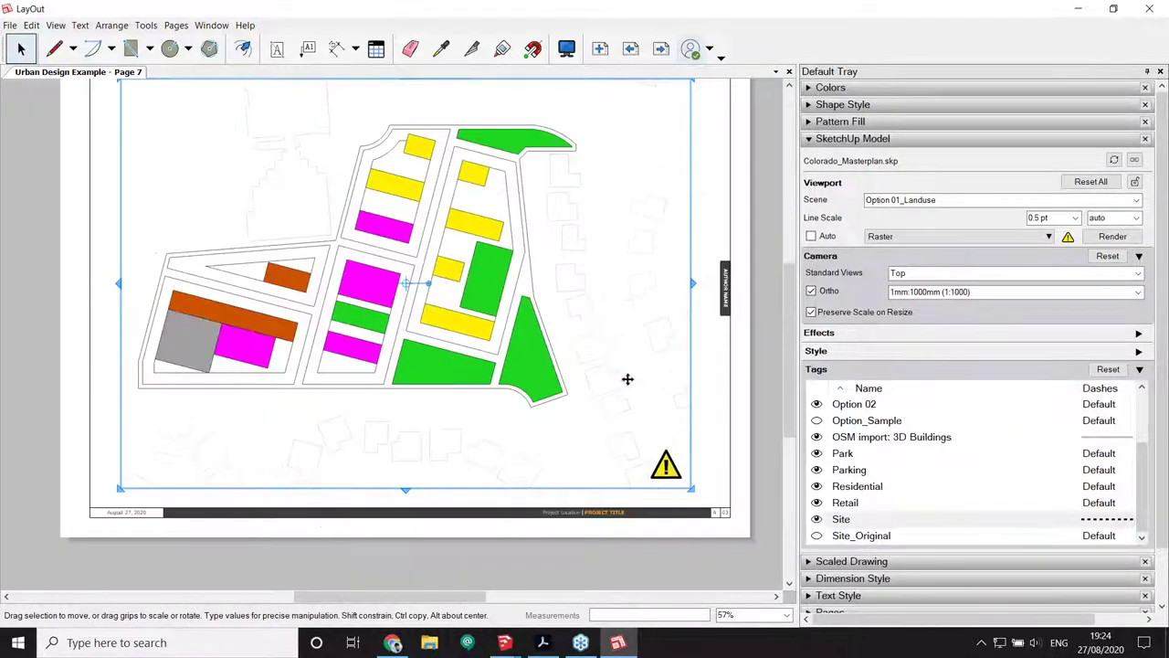
scroll(628, 379, down, 1)
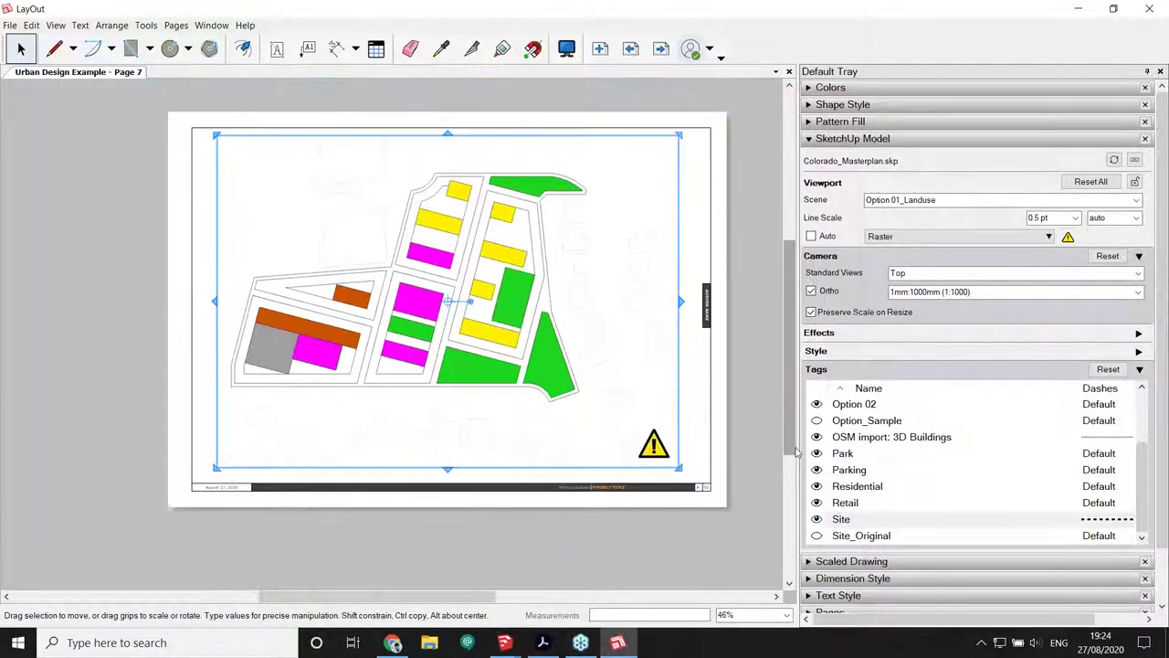
click(496, 522)
scroll(539, 377, up, 5)
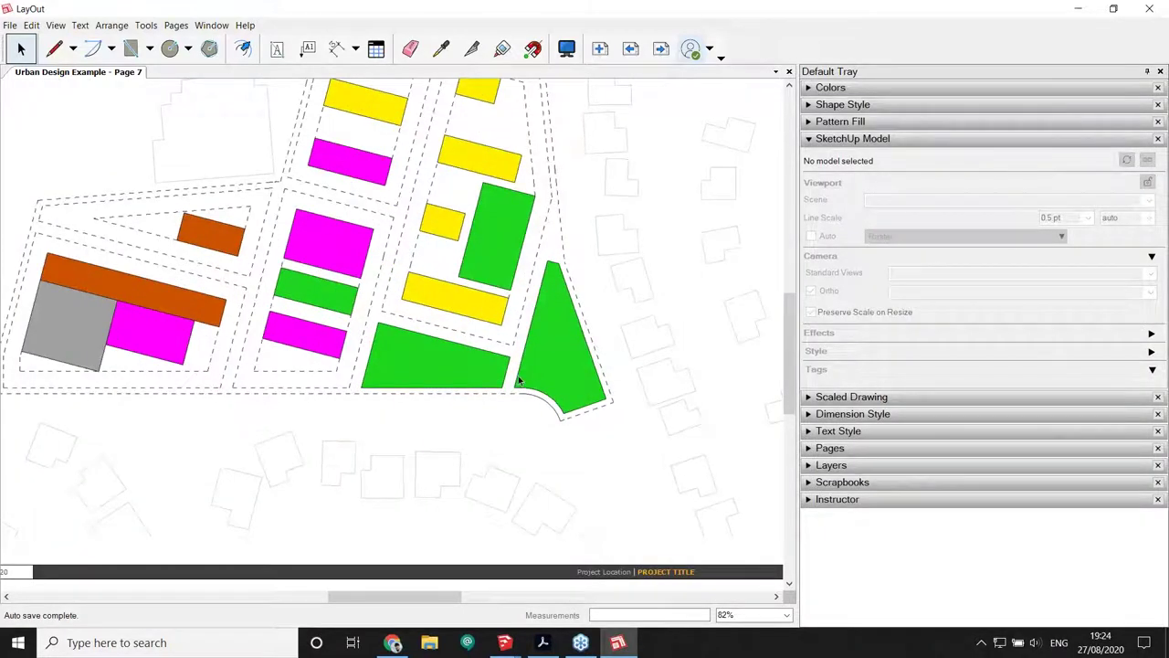
scroll(518, 380, down, 4)
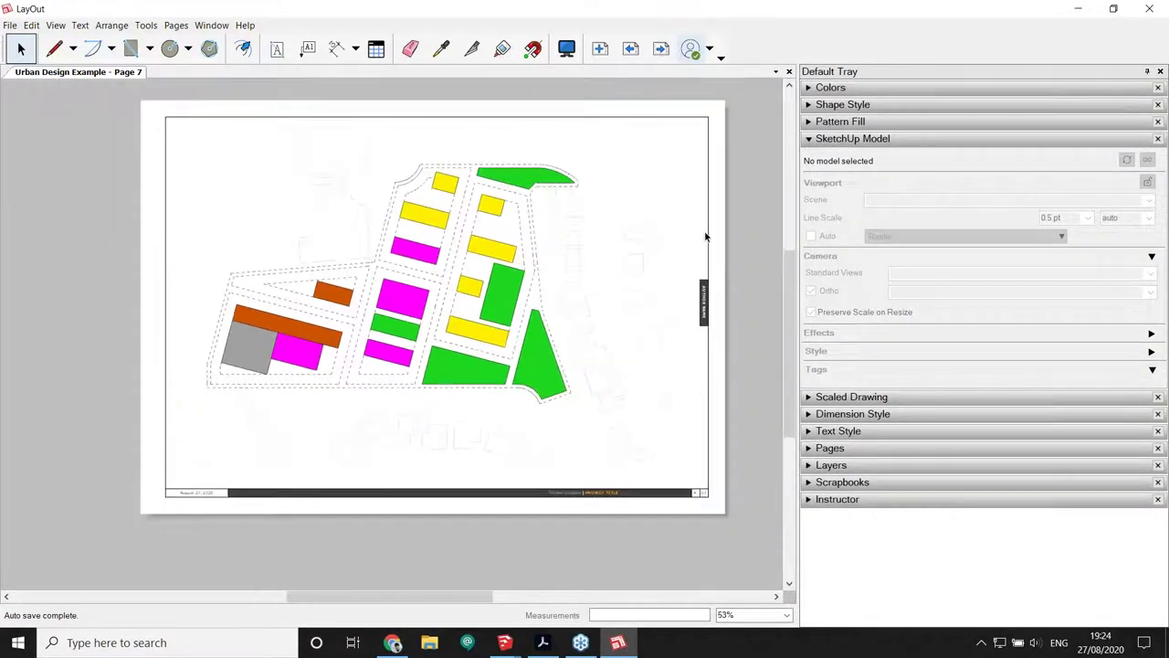
scroll(706, 237, up, 1)
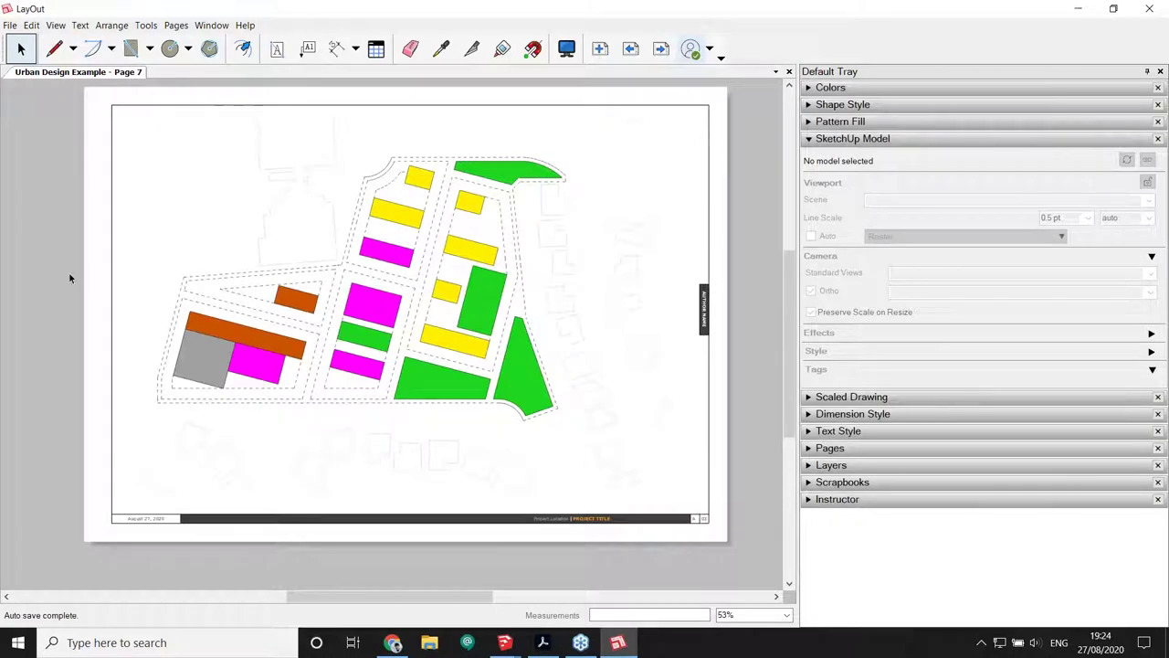
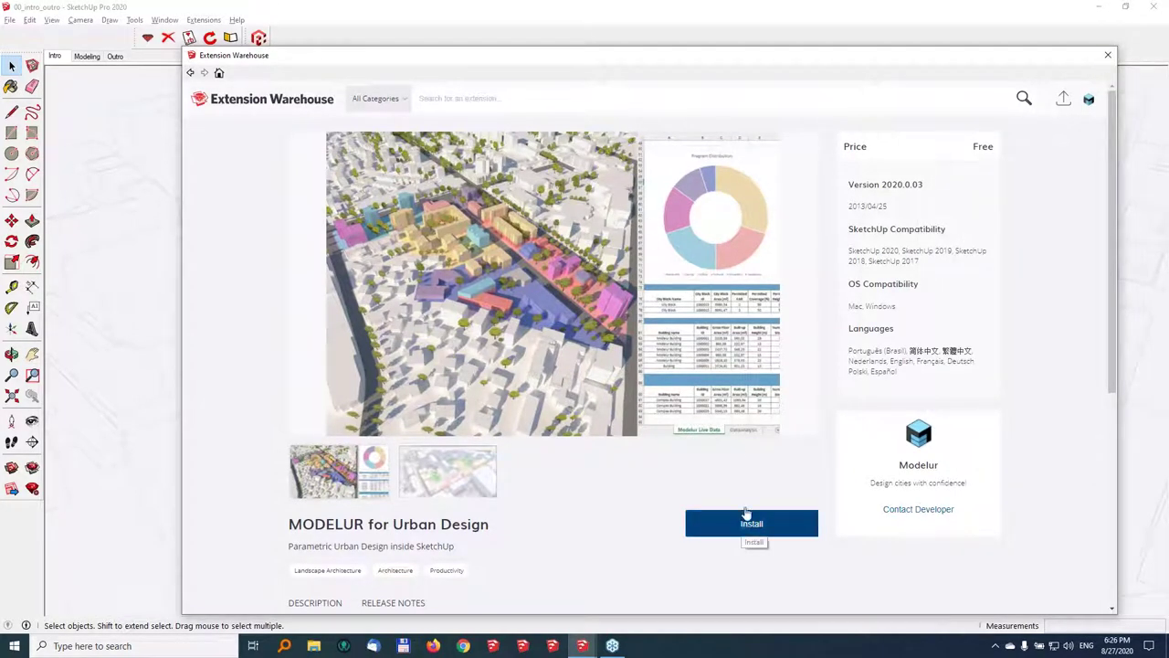
In SketchUp, close the Extension Warehouse, then show the Modelur toolbar and dock it beside the existing toolbars
click(1108, 55)
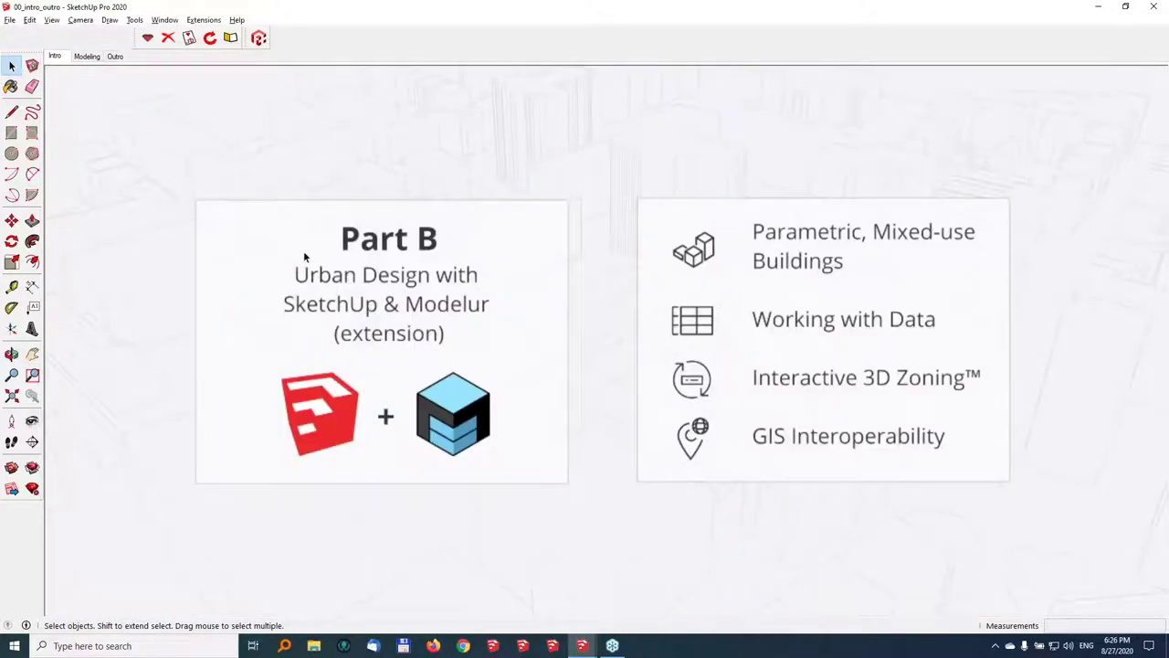
click(51, 19)
click(56, 35)
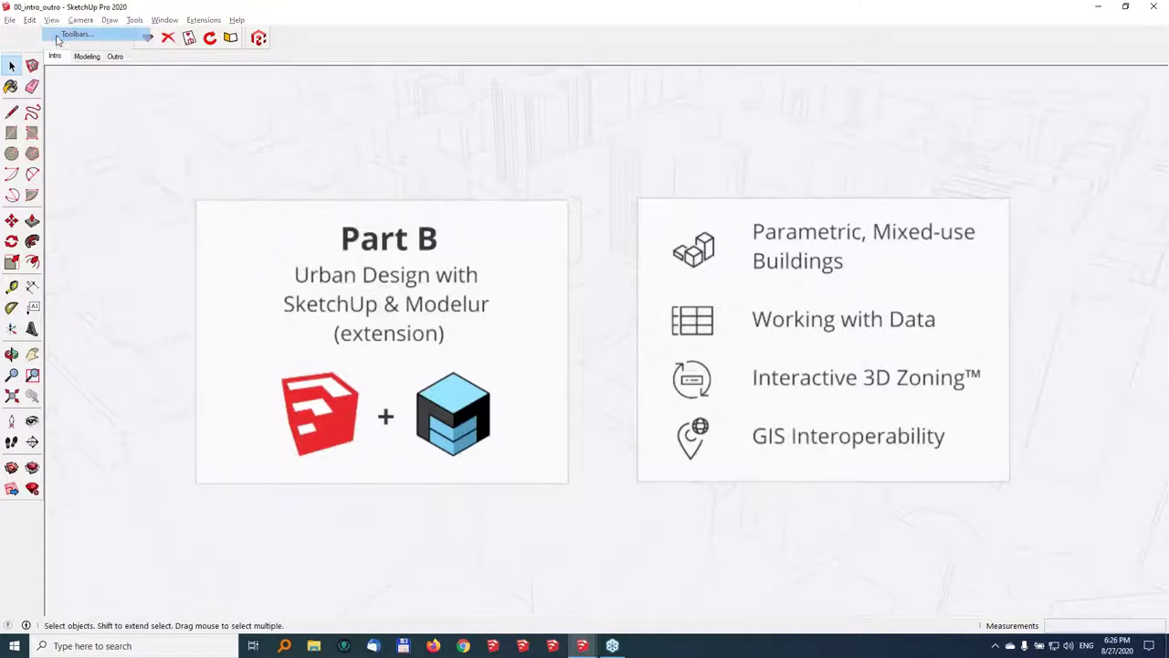
click(476, 377)
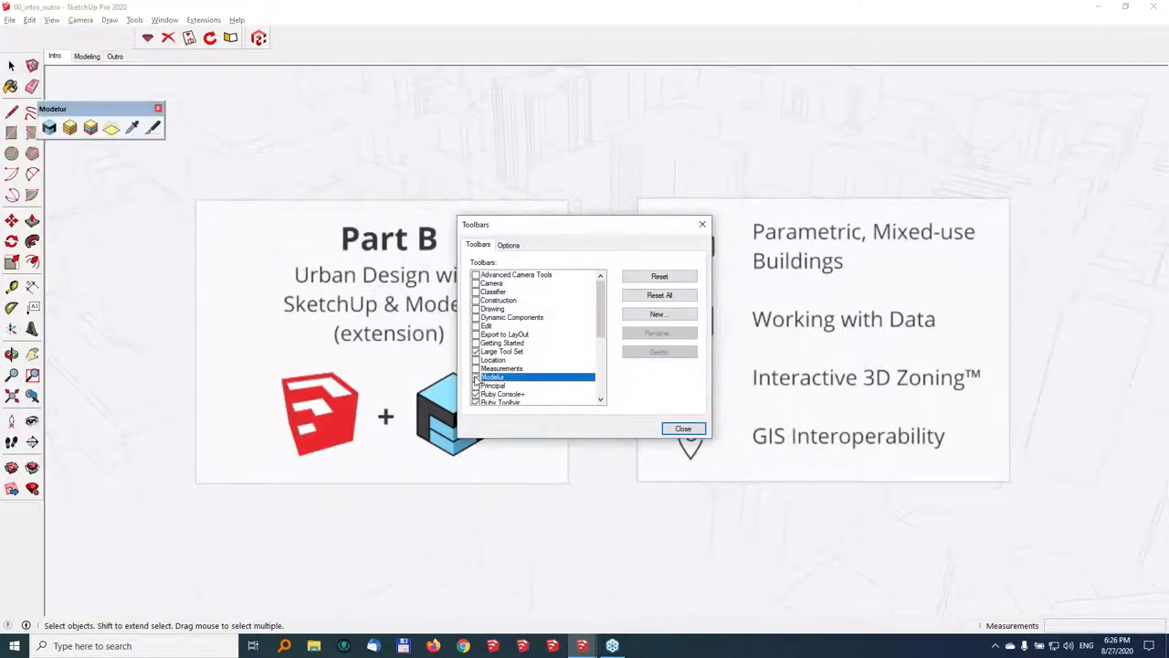
click(683, 429)
drag(118, 108, 89, 33)
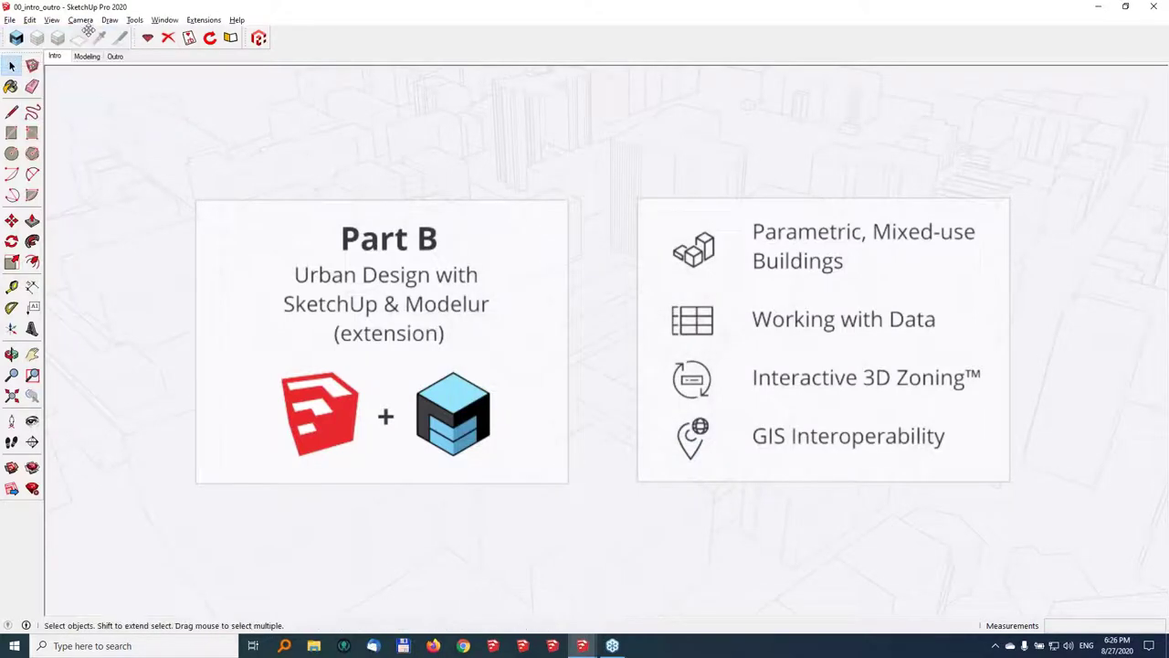
Launch the Modelur extension window and switch to the Modeling scene
click(17, 38)
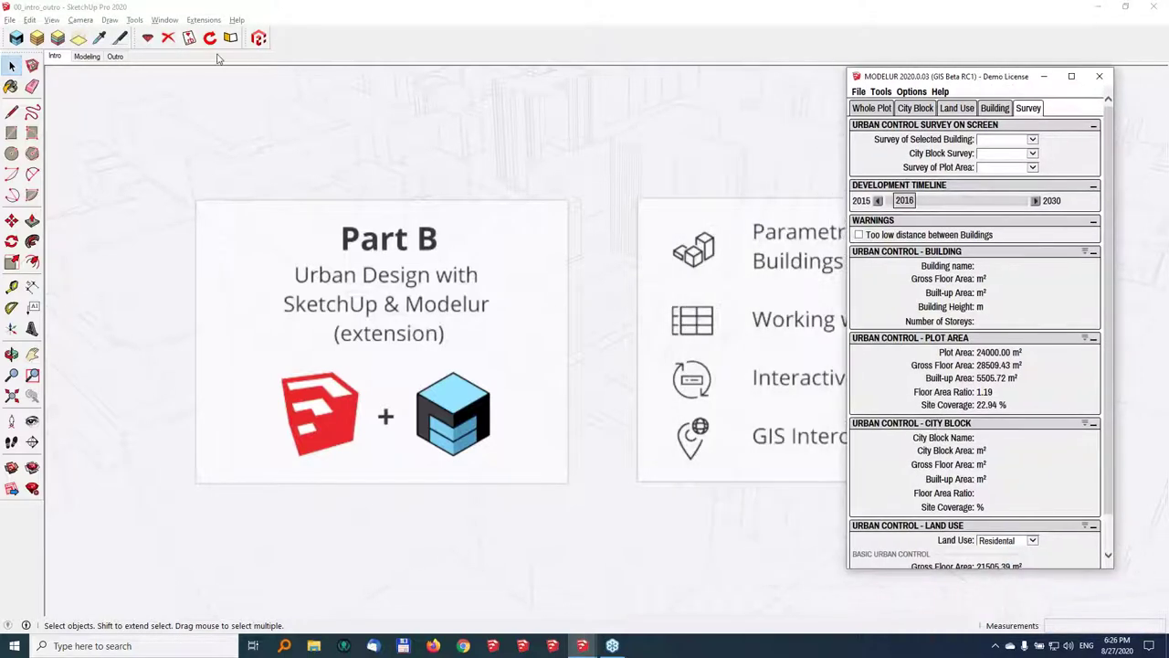
click(86, 57)
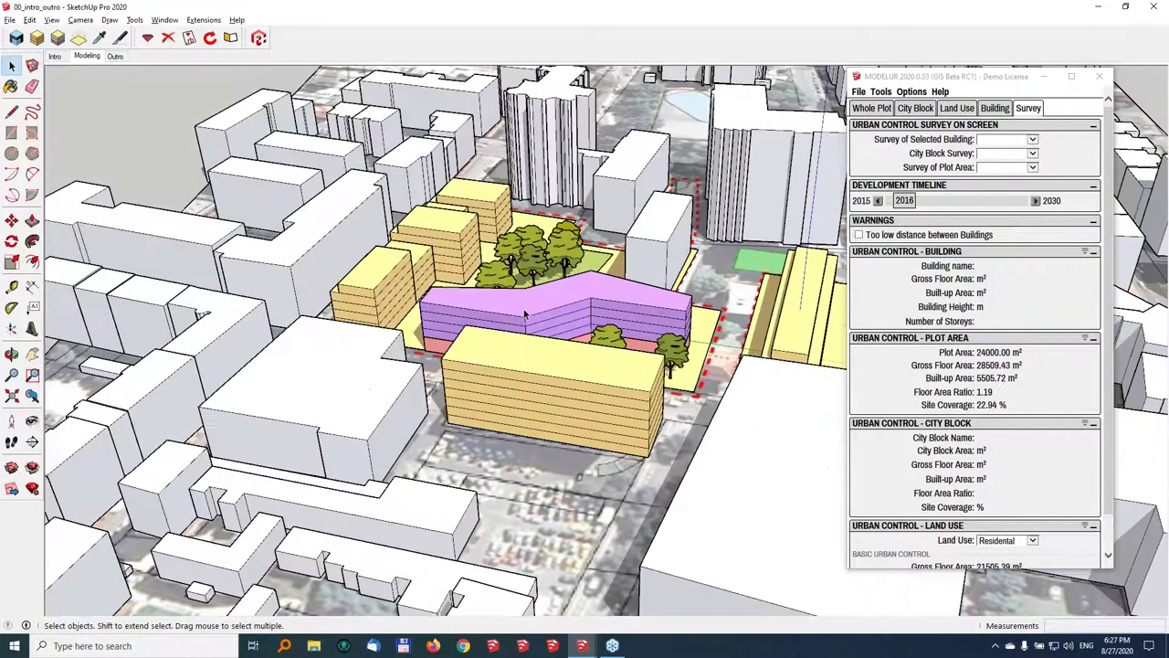
Draw a line across the purple building's roof at its bend to split off the end section
middle_drag(694, 294, 302, 312)
click(12, 111)
click(291, 281)
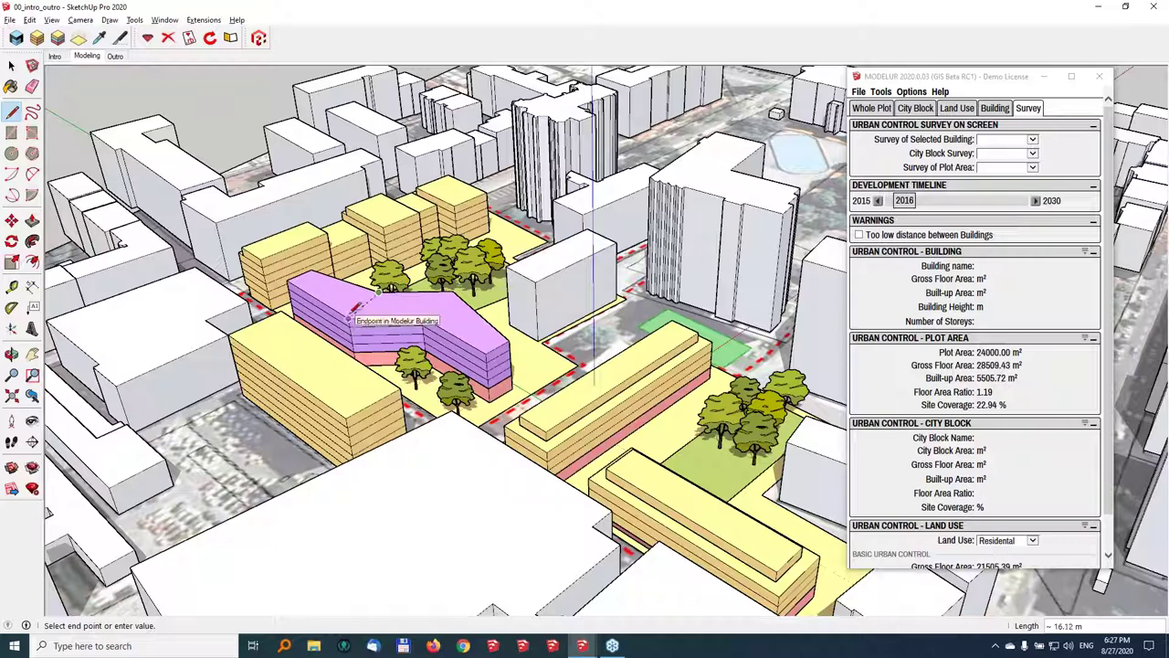
click(352, 314)
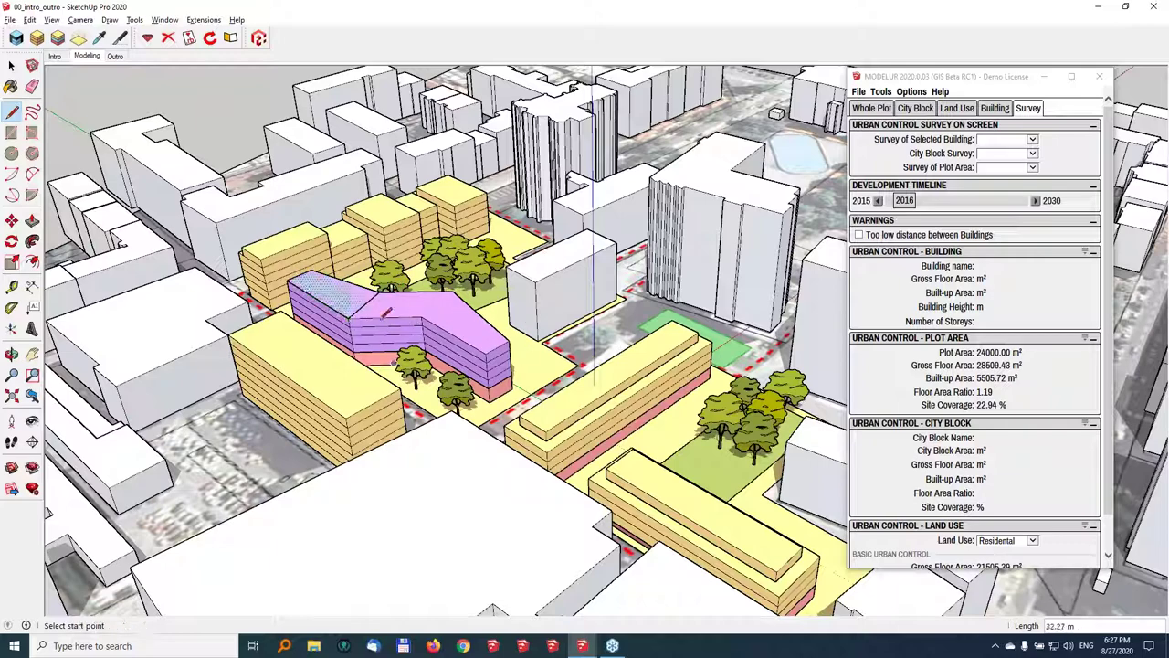
Convert the split-off roof face of the purple building into a Modelur building
middle_drag(420, 340, 100, 155)
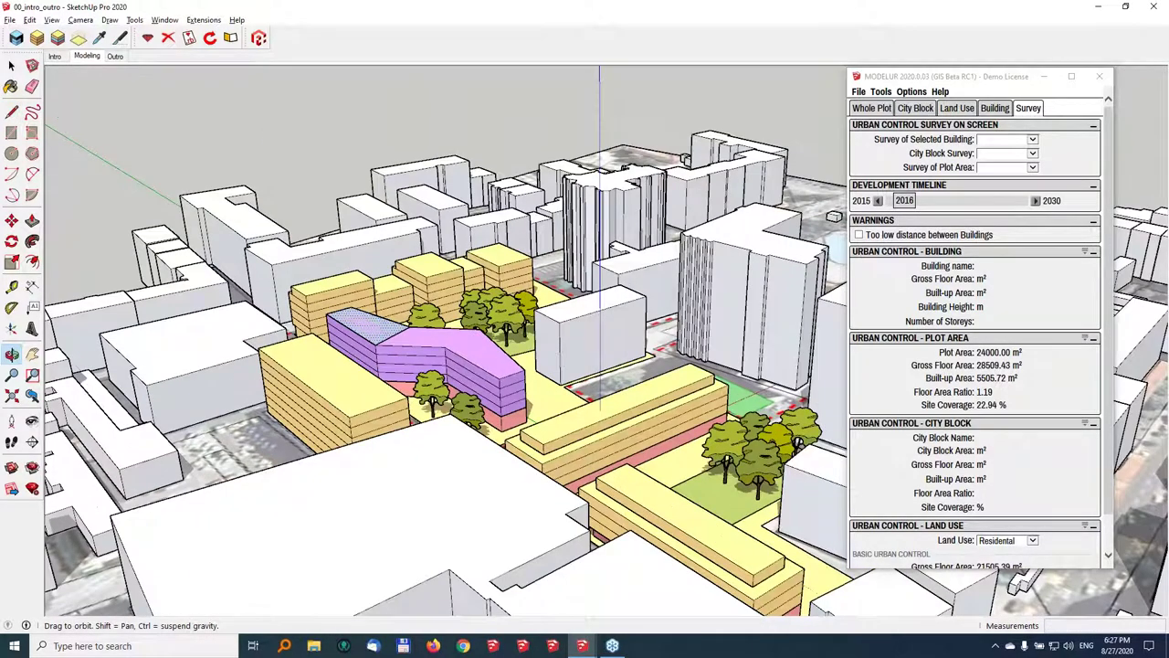
scroll(379, 329, up, 5)
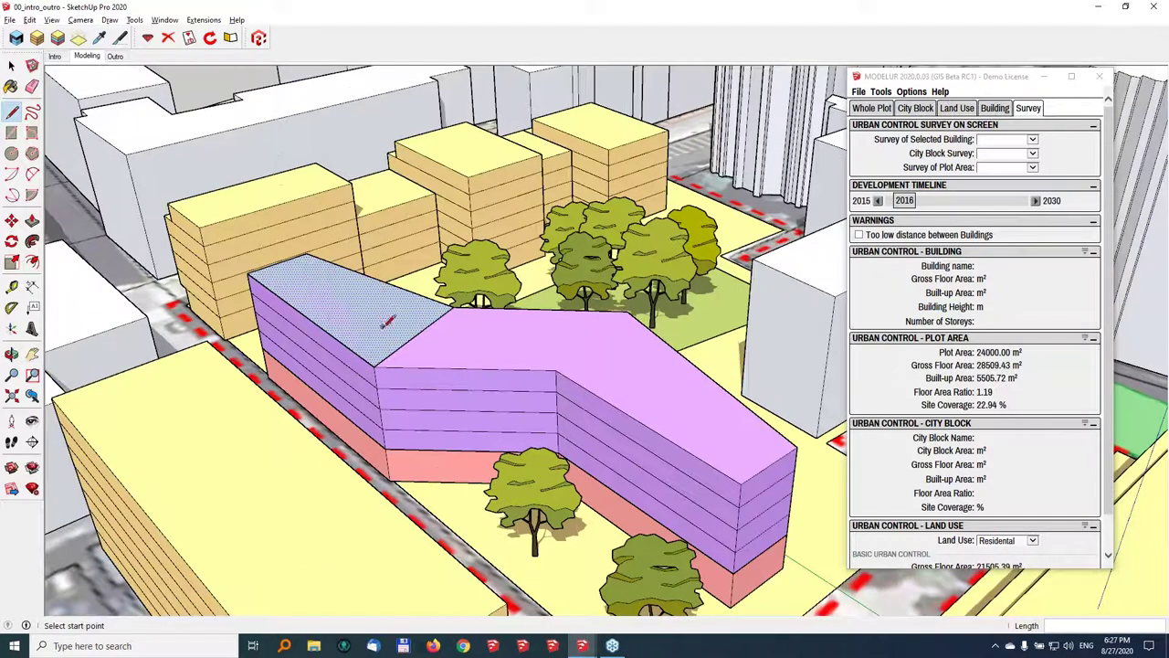
key(space)
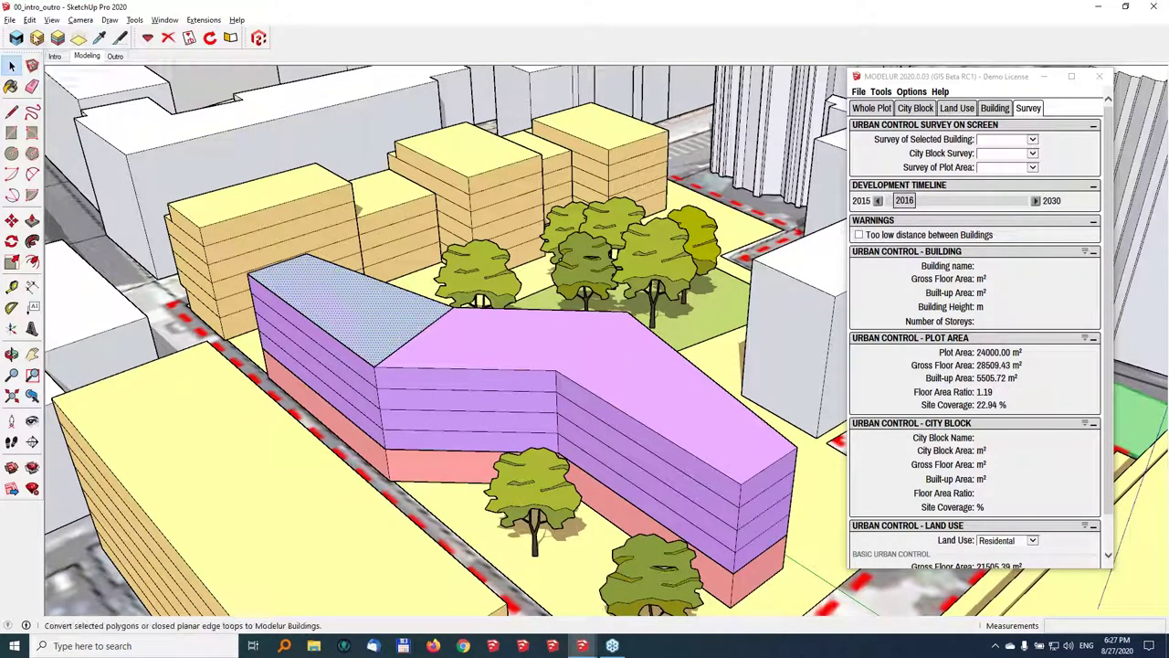
click(36, 37)
middle_drag(386, 283, 320, 285)
middle_drag(388, 199, 387, 199)
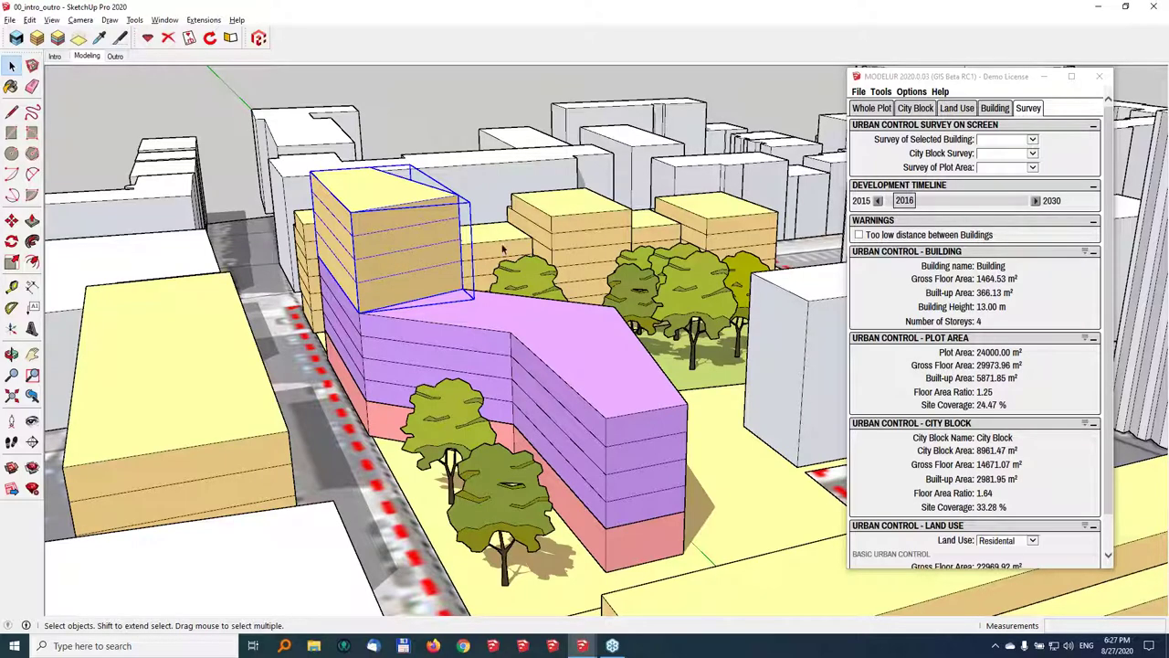
Scale the new yellow building vertically by a factor of about 2.85 with the Scale tool
middle_drag(595, 264, 18, 73)
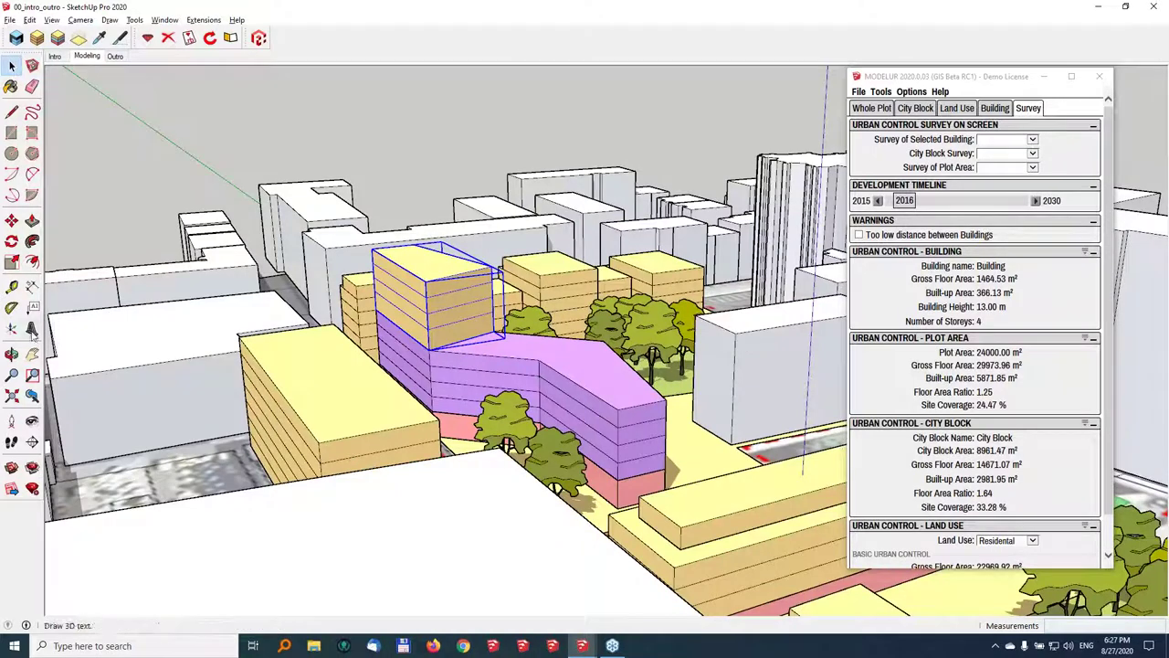
click(12, 262)
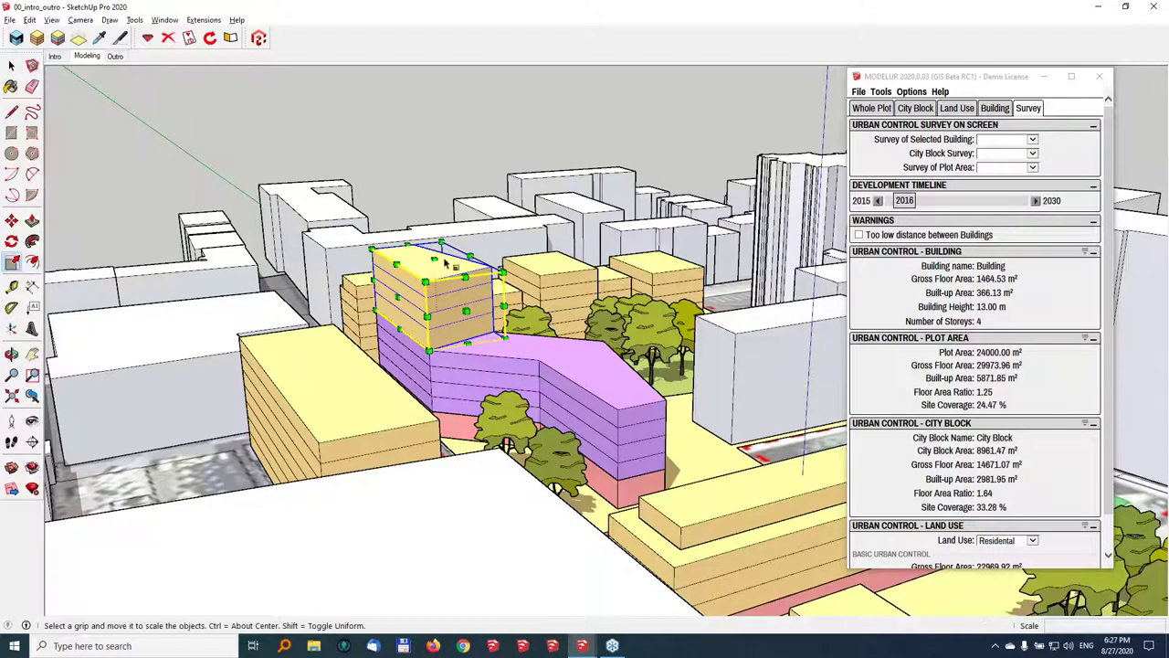
drag(434, 260, 434, 132)
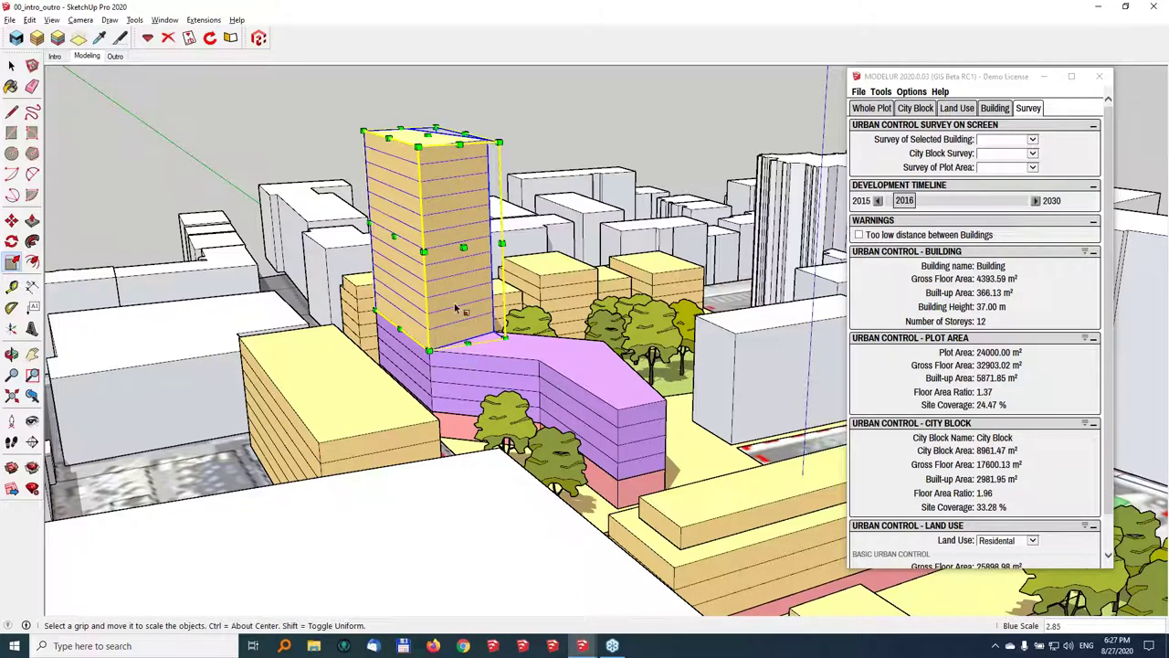
Set the number of storeys of the yellow tower to 8 in its Modelur building parameters
click(995, 109)
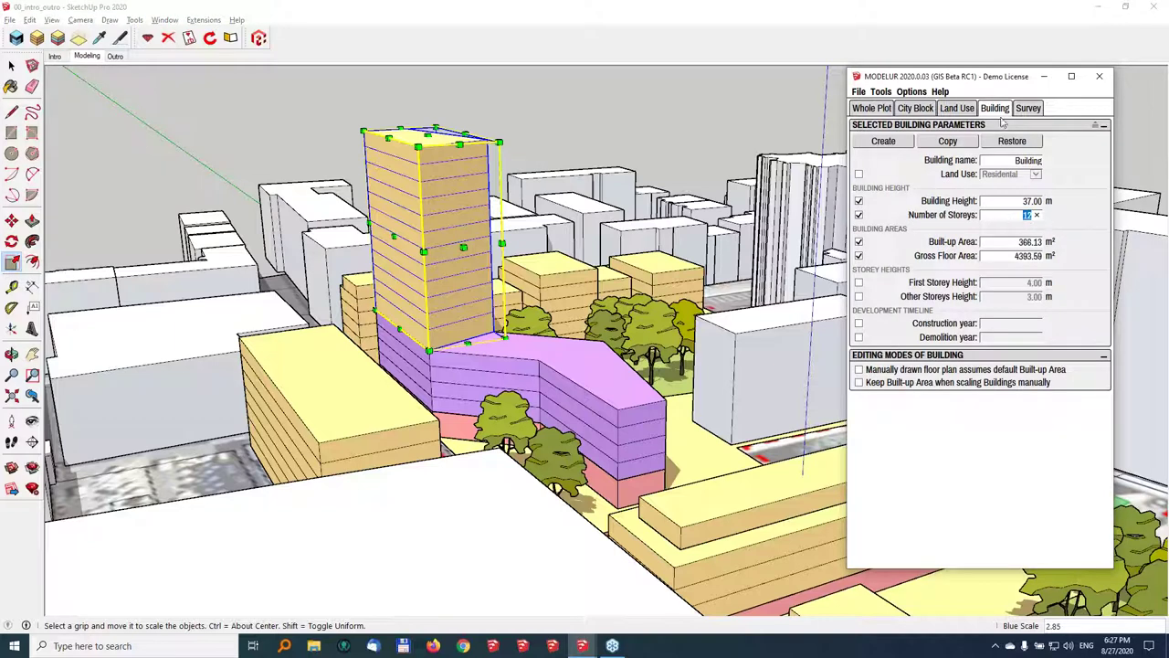
key(Return)
click(1033, 216)
text(8)
key(Return)
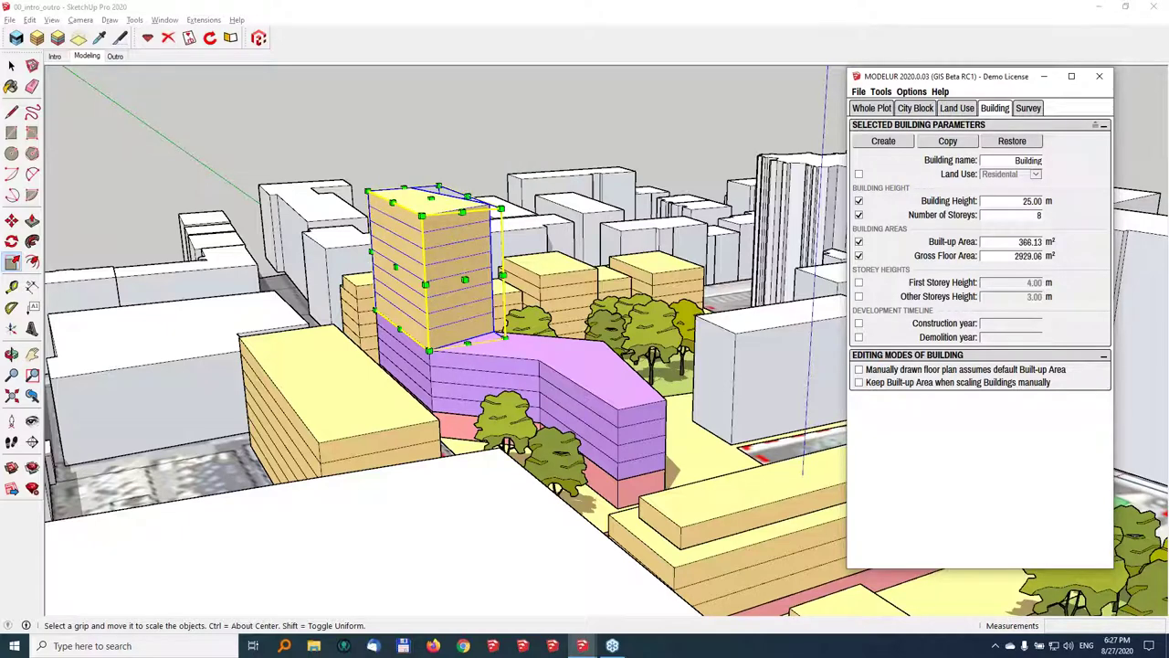
middle_drag(485, 338, 506, 343)
click(1020, 203)
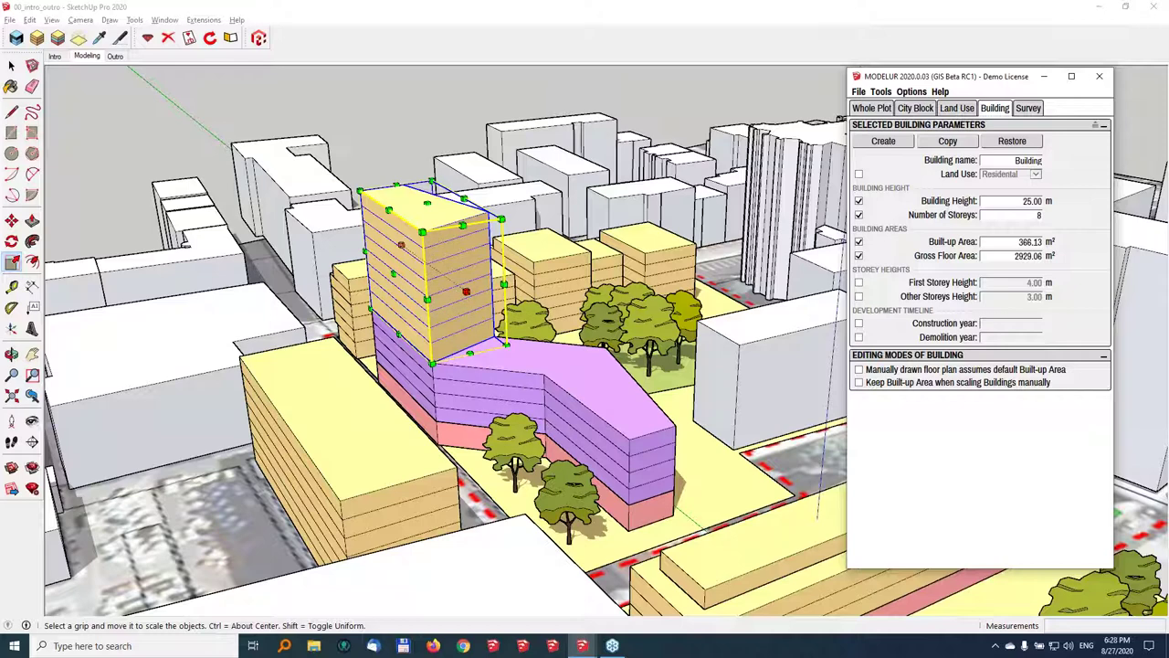
Combine the yellow tower and the purple and red building beneath it into one Modelur complex building
middle_drag(552, 358, 430, 338)
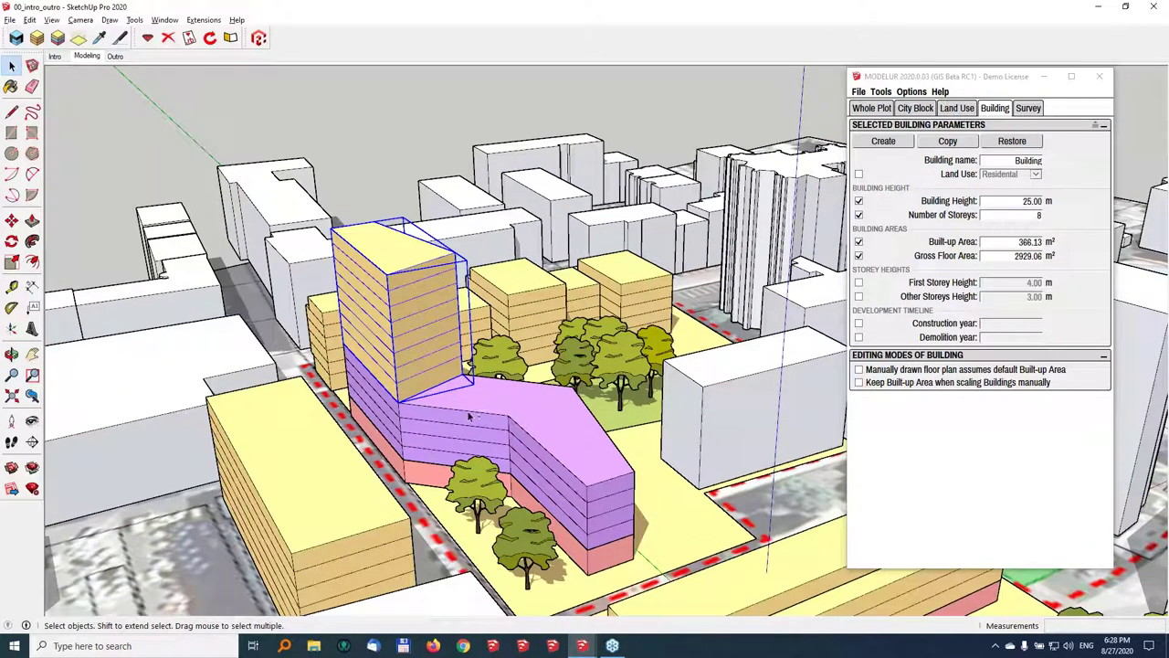
click(516, 422)
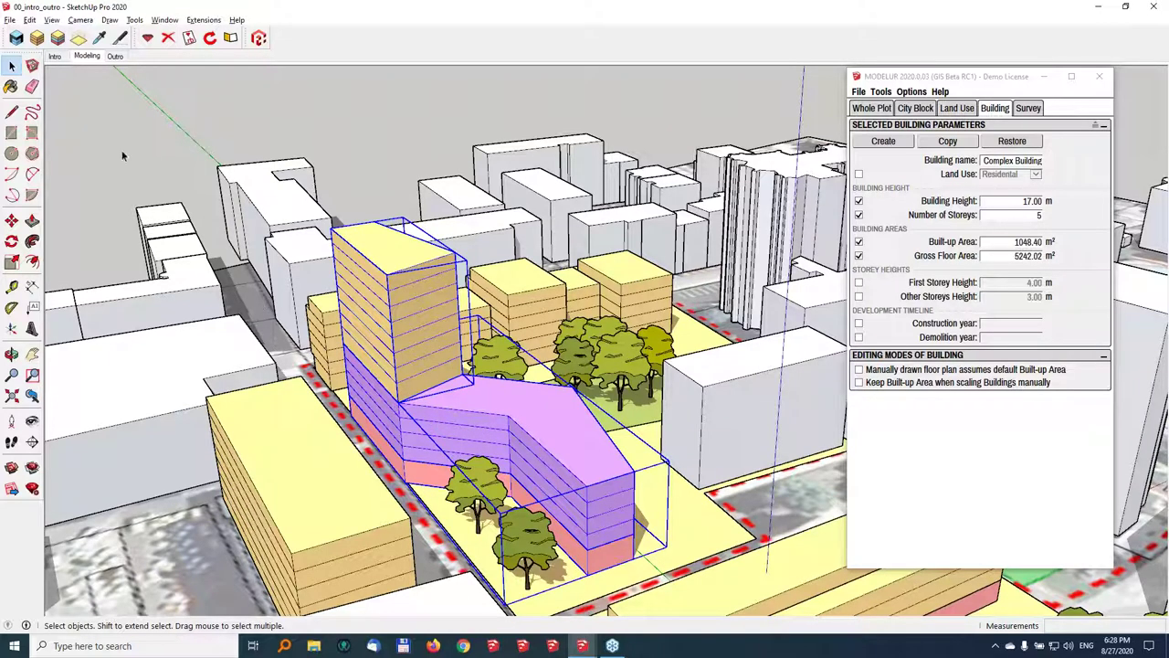
click(58, 37)
middle_drag(439, 293, 466, 276)
scroll(471, 276, up, 4)
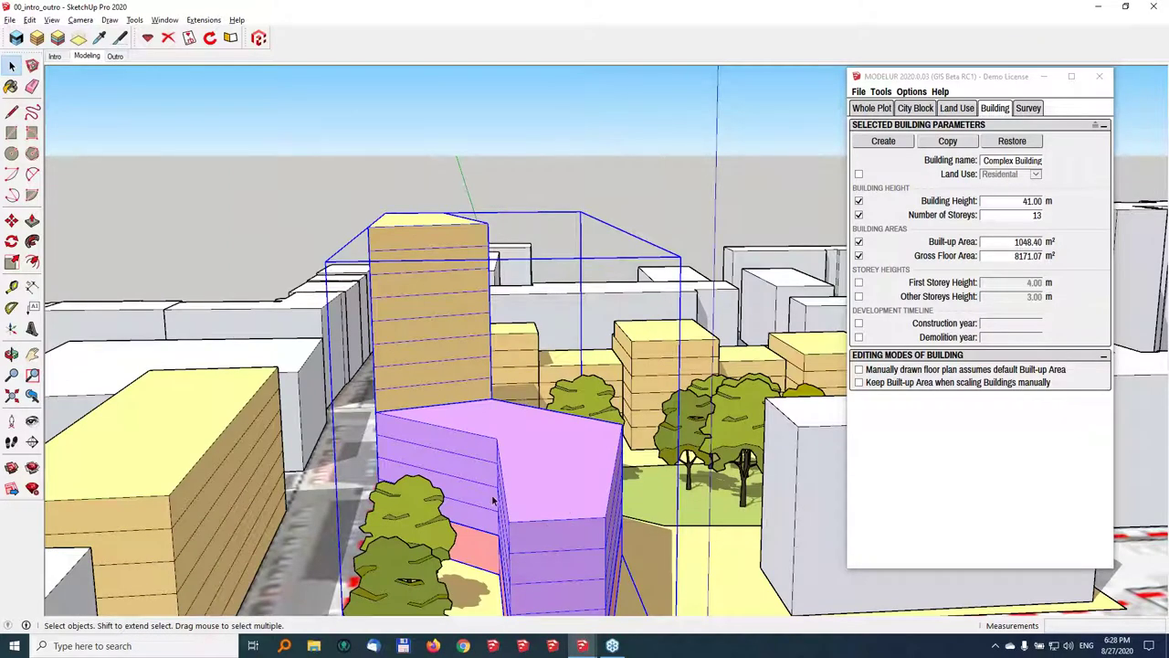
Open the complex building for editing and set the purple Hotel section's number of storeys to 3
middle_drag(450, 384, 440, 285)
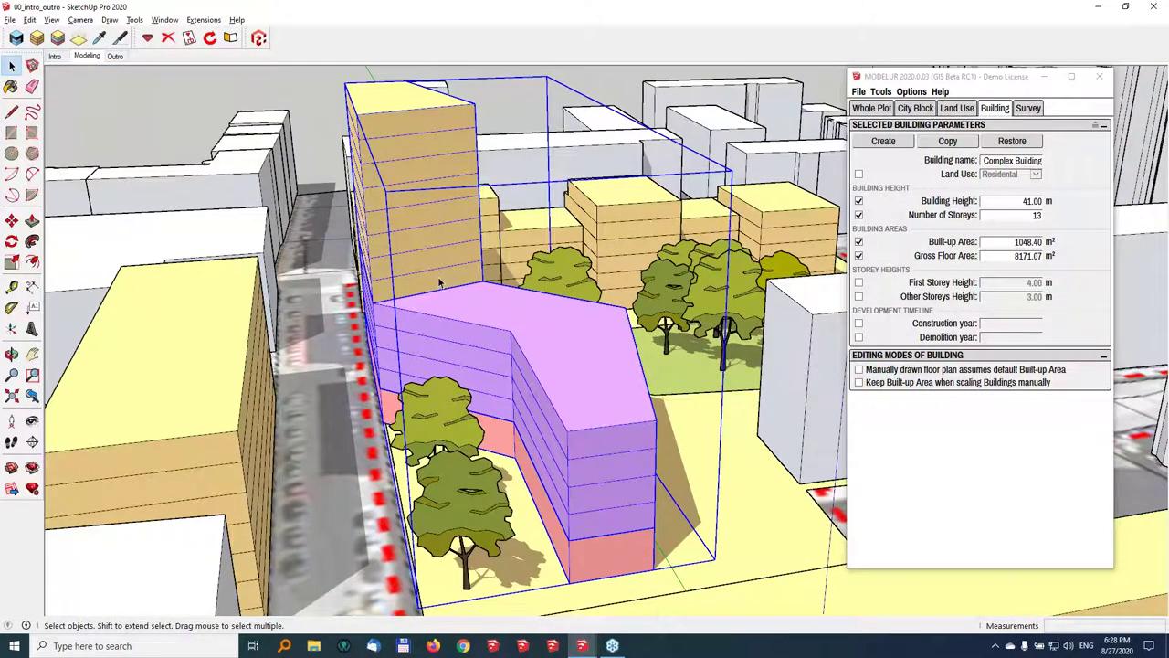
double_click(479, 340)
click(430, 320)
middle_drag(430, 320, 484, 343)
click(1037, 216)
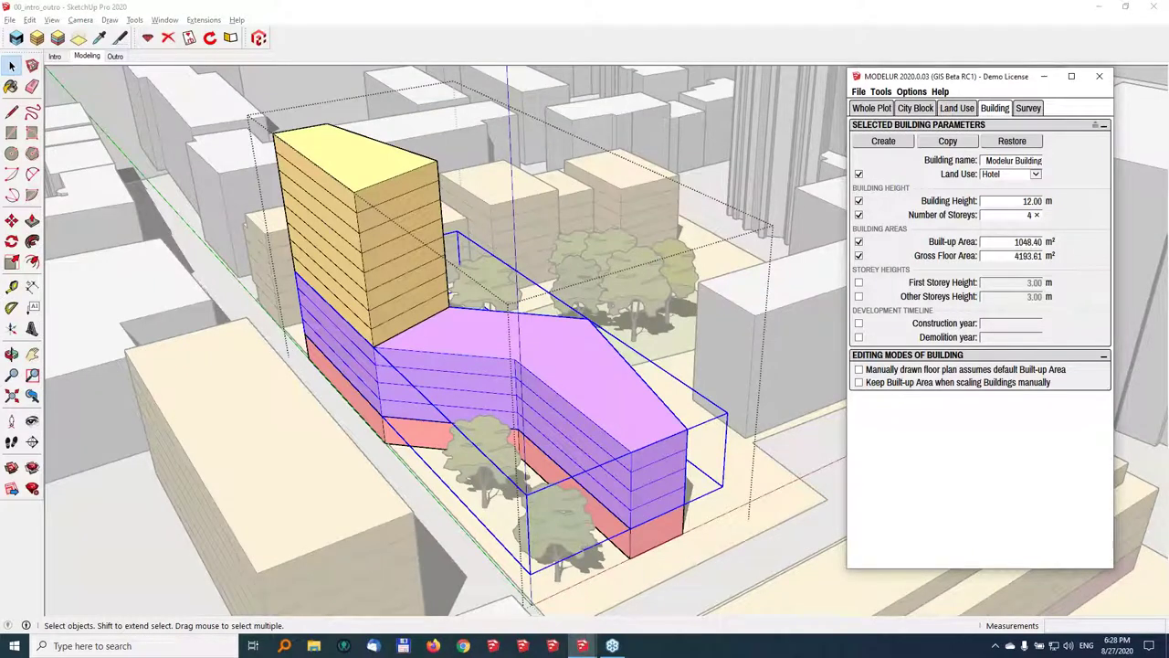
text(3)
key(Return)
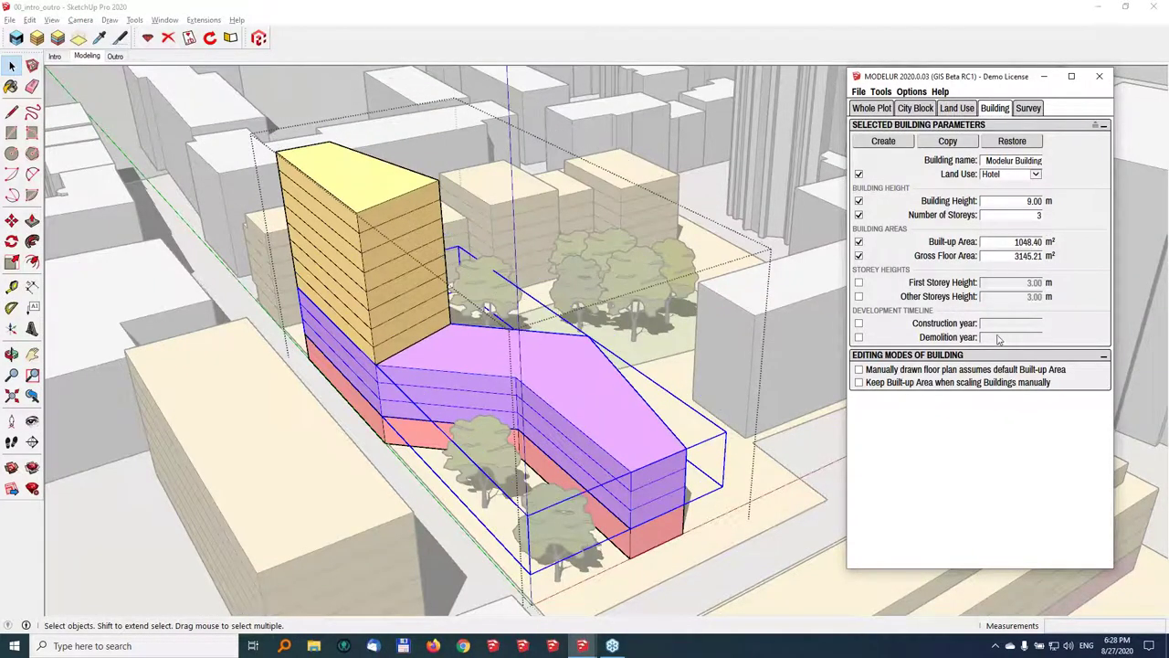
Override the Hotel section's first storey height with 4 m, synchronised with the other storeys' height
click(858, 283)
click(1007, 287)
text(4)
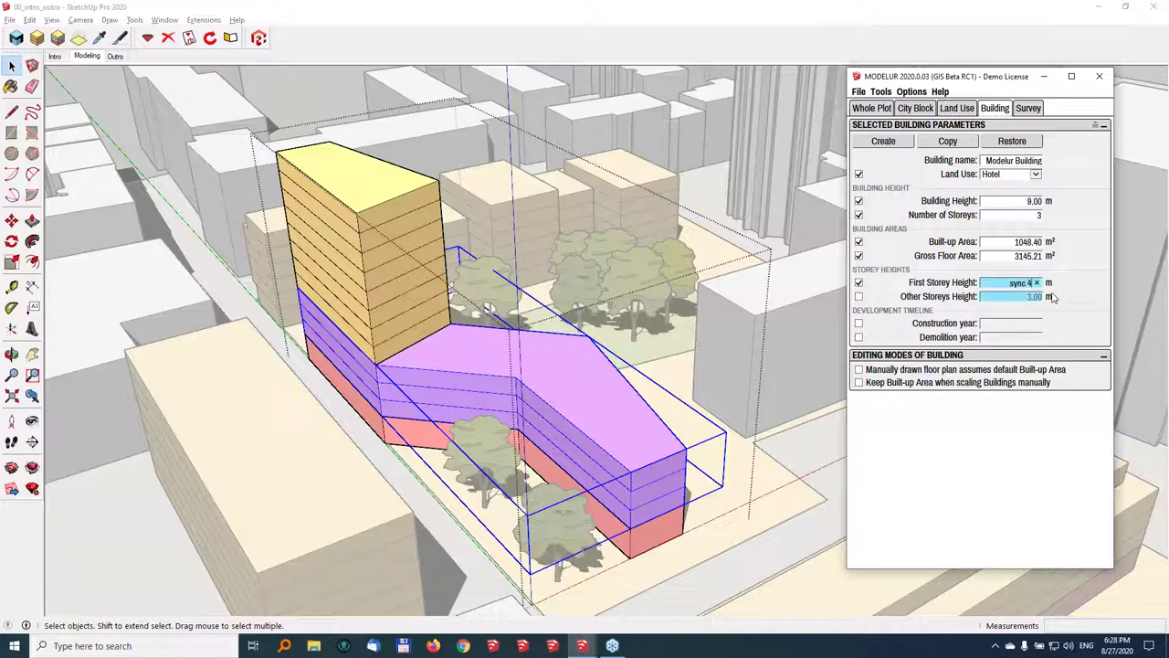
key(Return)
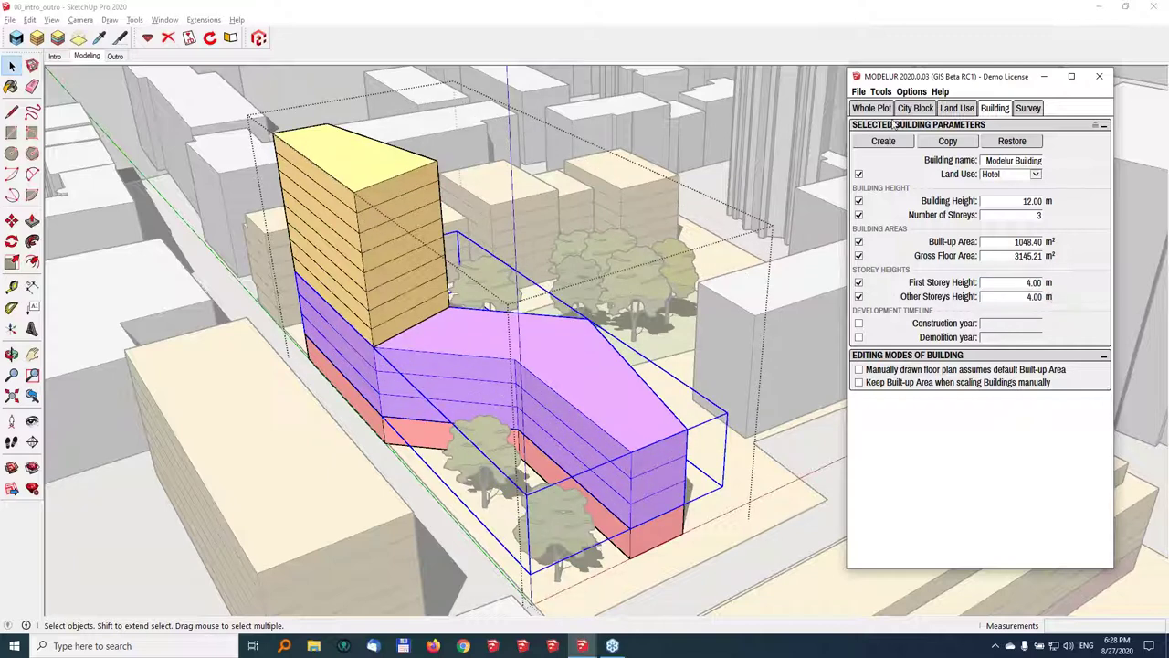
Check the Modelur unit options, keep Meters, and leave the complex building's editing context
click(911, 91)
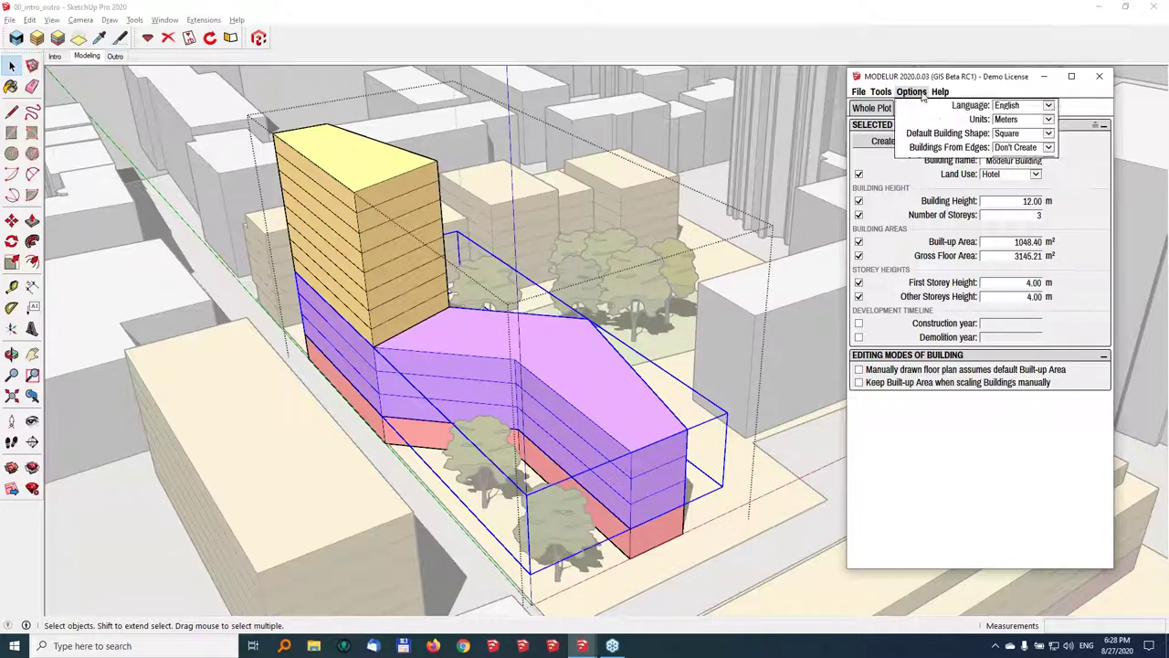
click(994, 121)
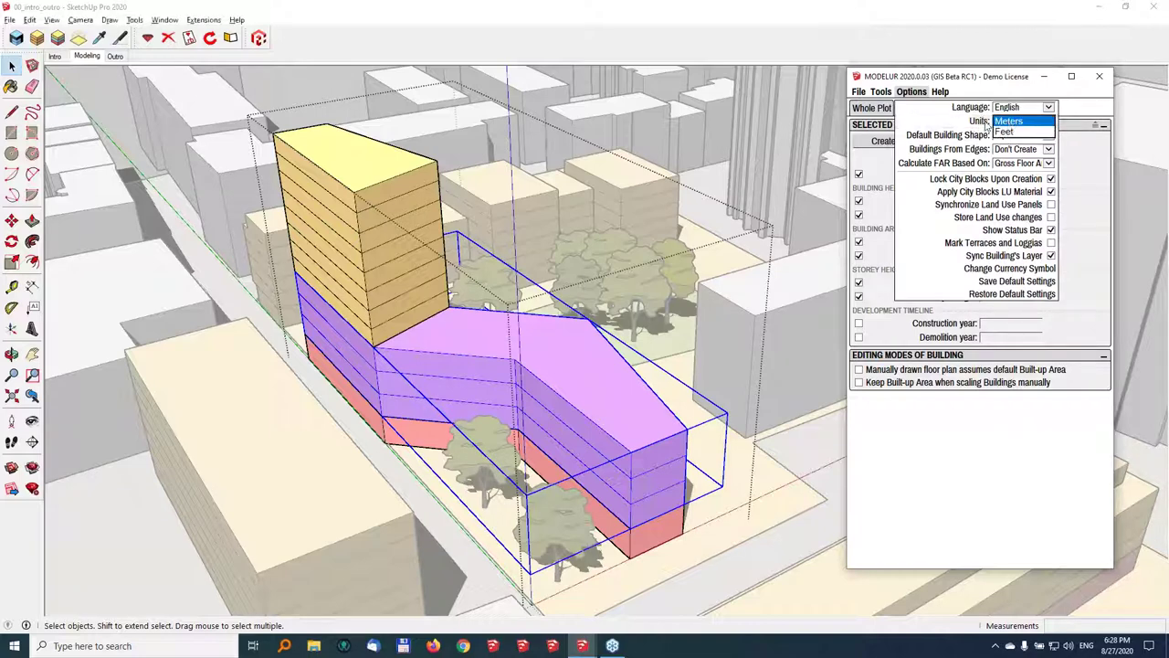
click(1009, 121)
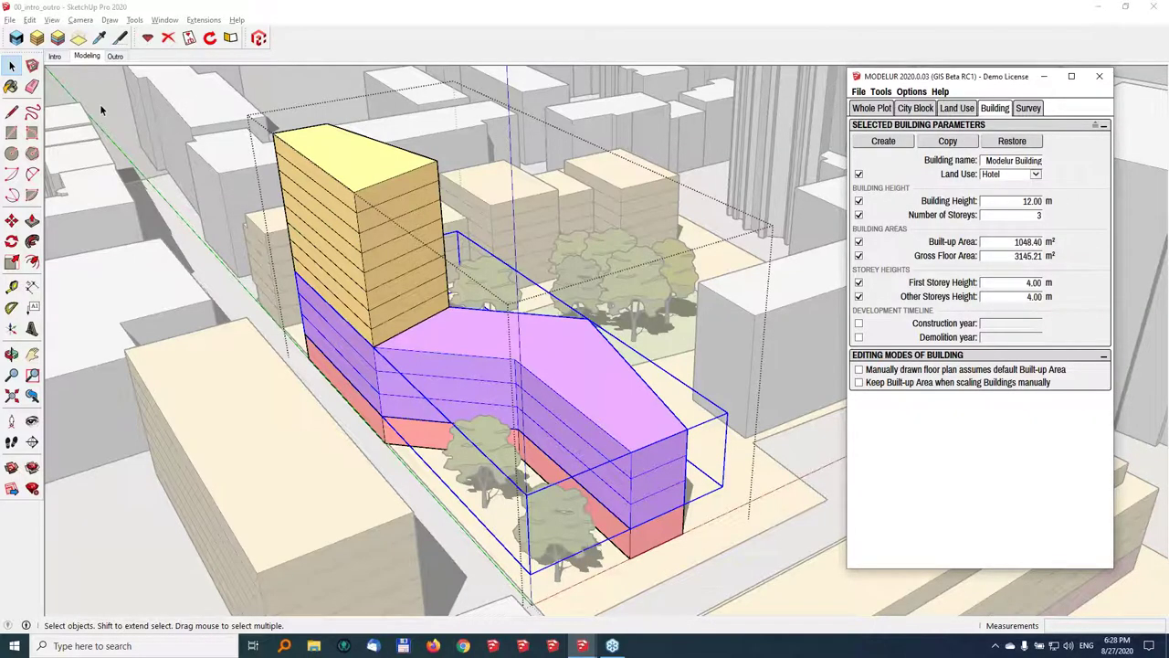
middle_drag(221, 133, 430, 389)
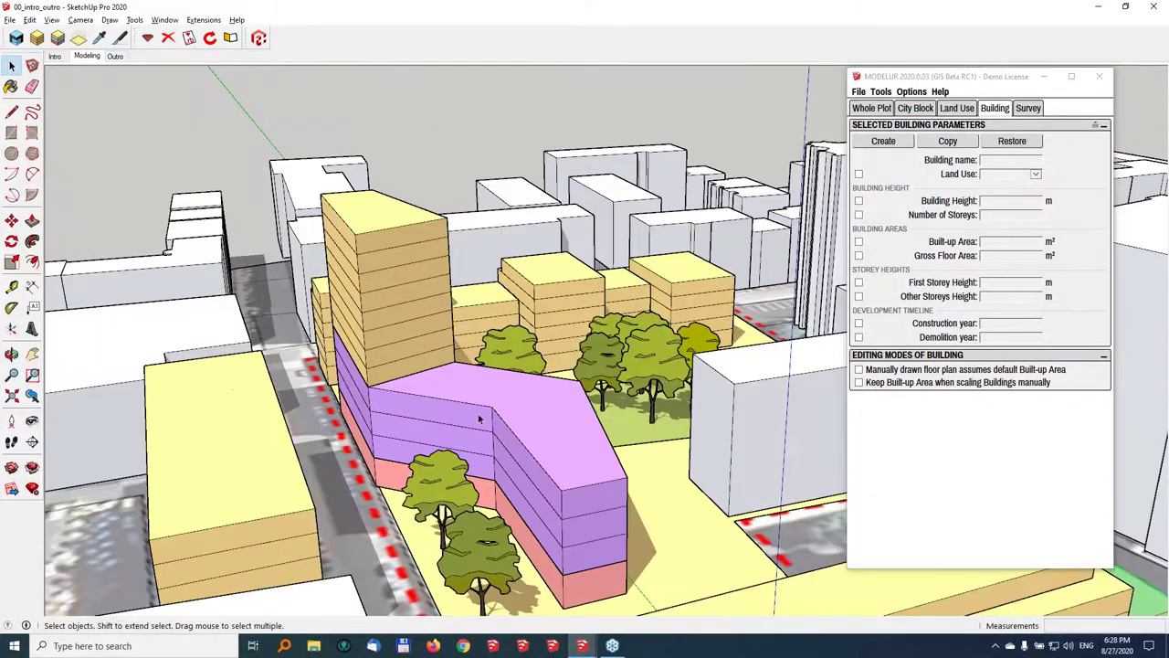
middle_drag(493, 414, 139, 70)
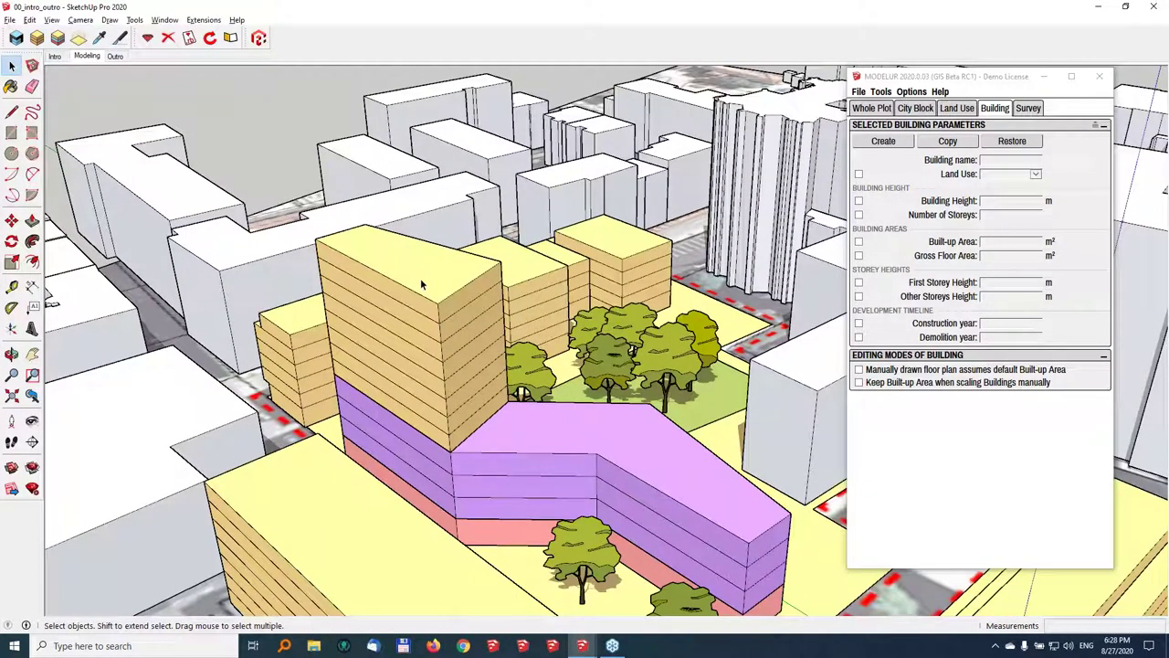
middle_drag(555, 389, 259, 180)
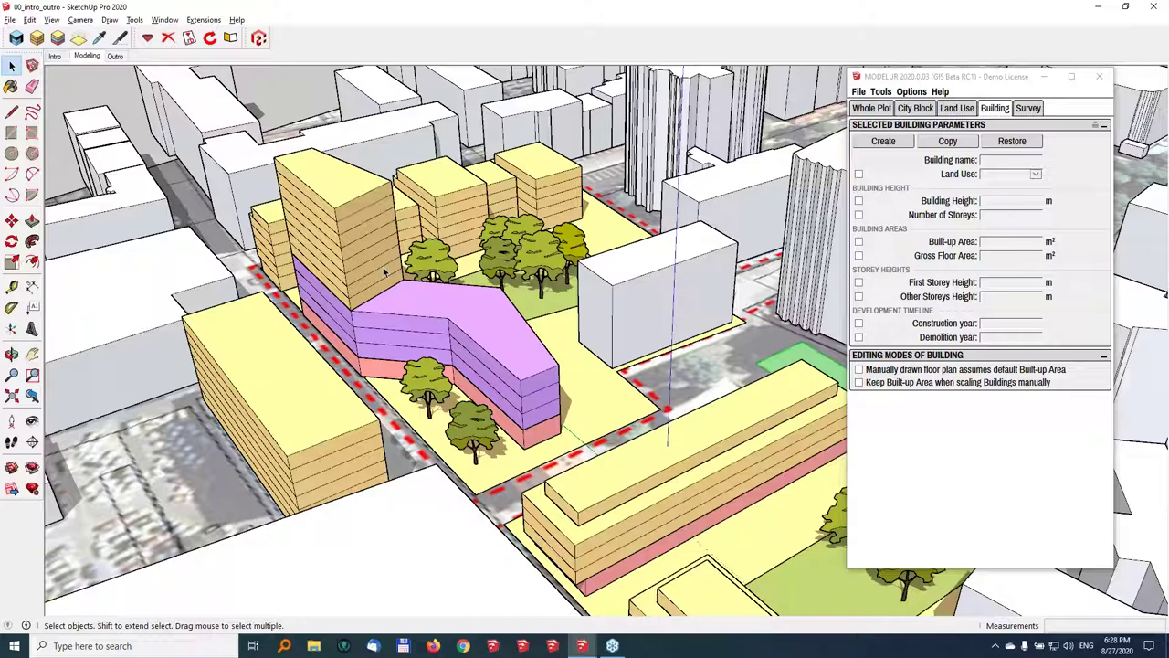
Set the on-screen survey of the selected building to Full and display it for the complex building
click(1036, 113)
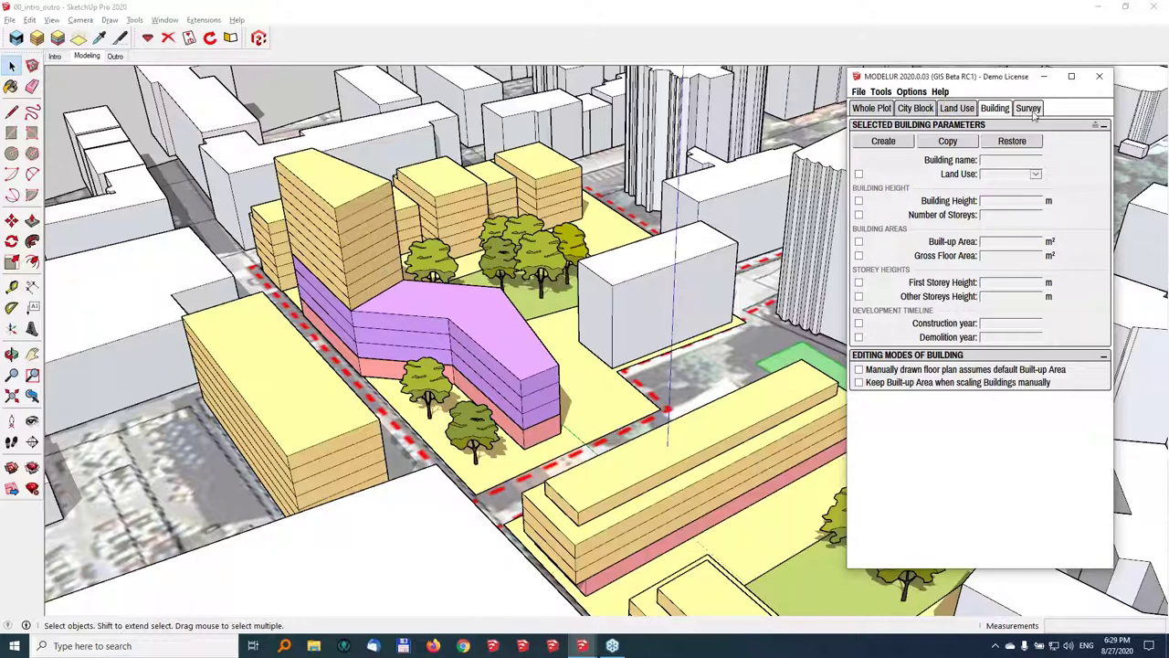
click(1030, 108)
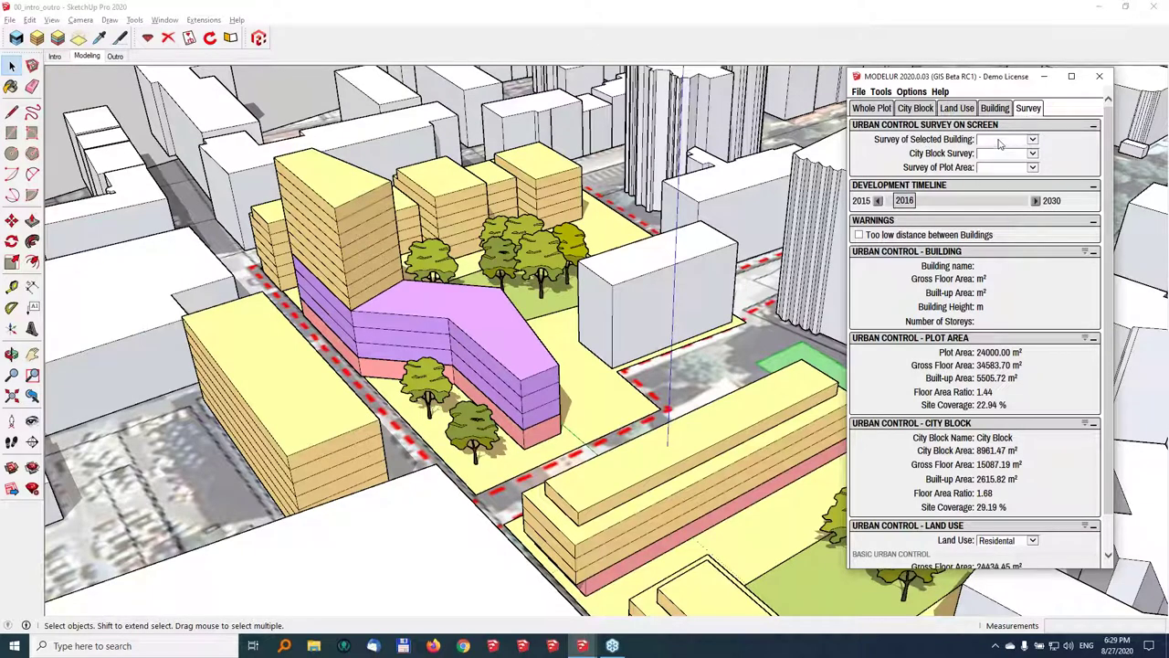
click(1001, 144)
click(953, 164)
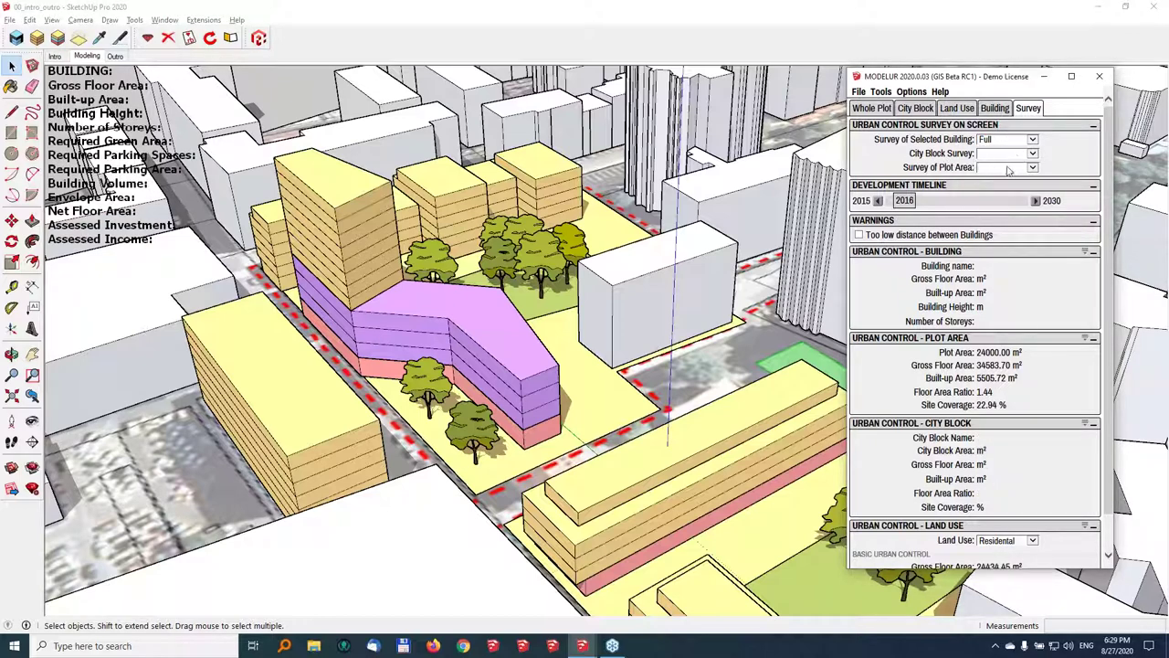
middle_drag(285, 271, 193, 290)
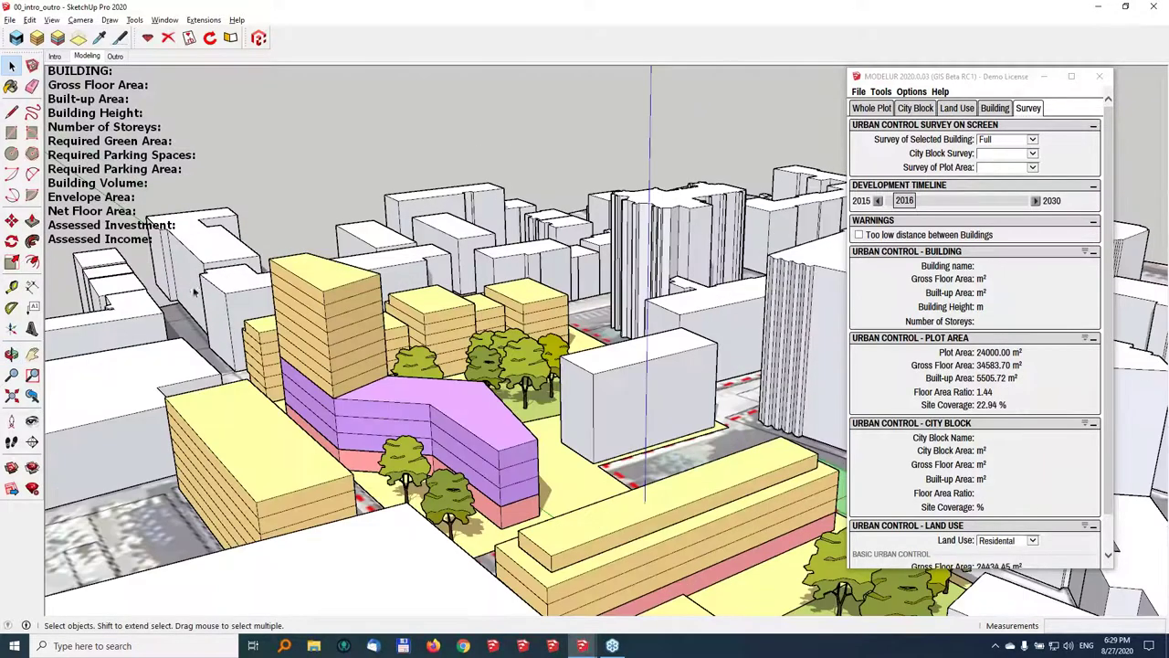
click(444, 317)
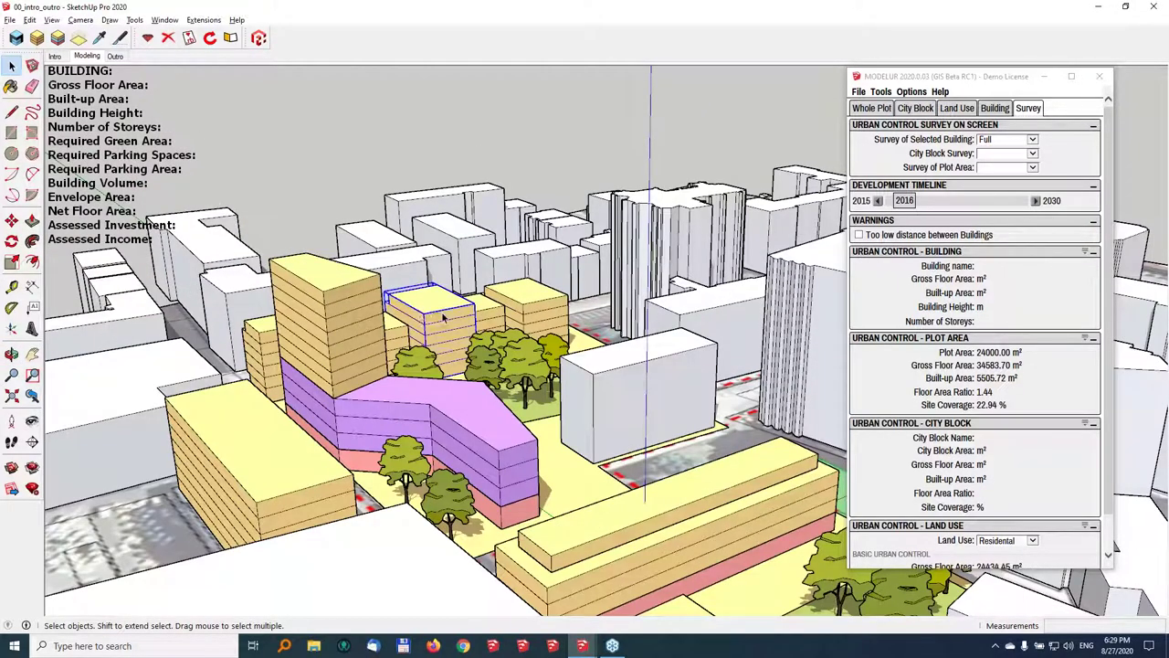
click(354, 316)
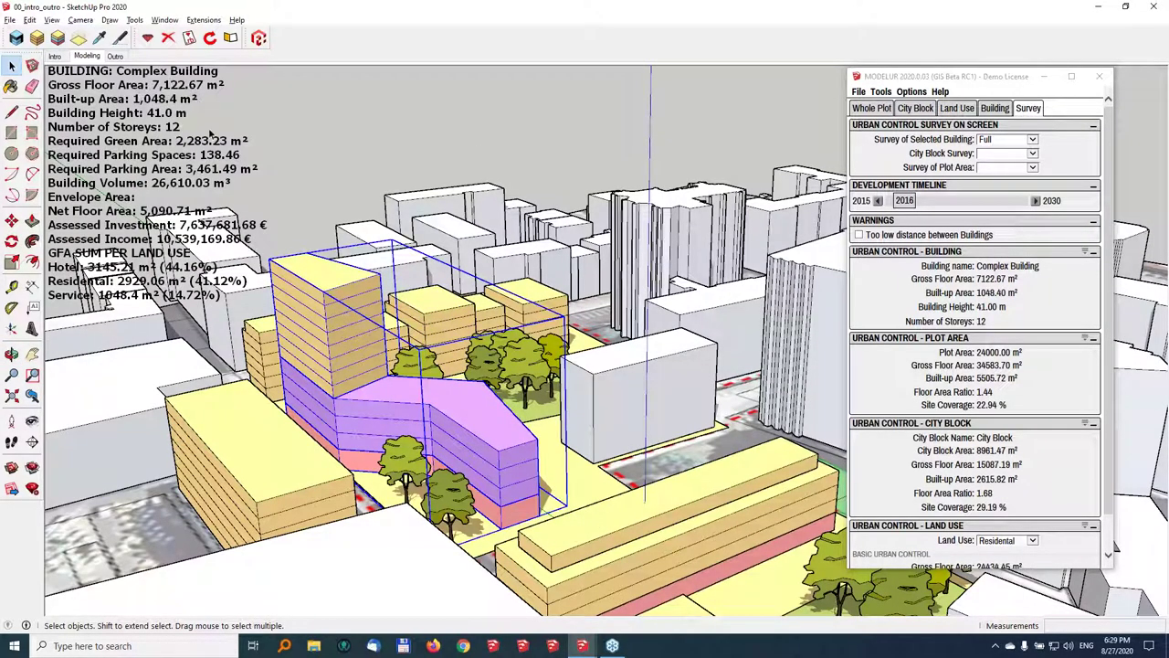
Switch the on-screen survey of the selected building to Basic and back to Full
click(996, 139)
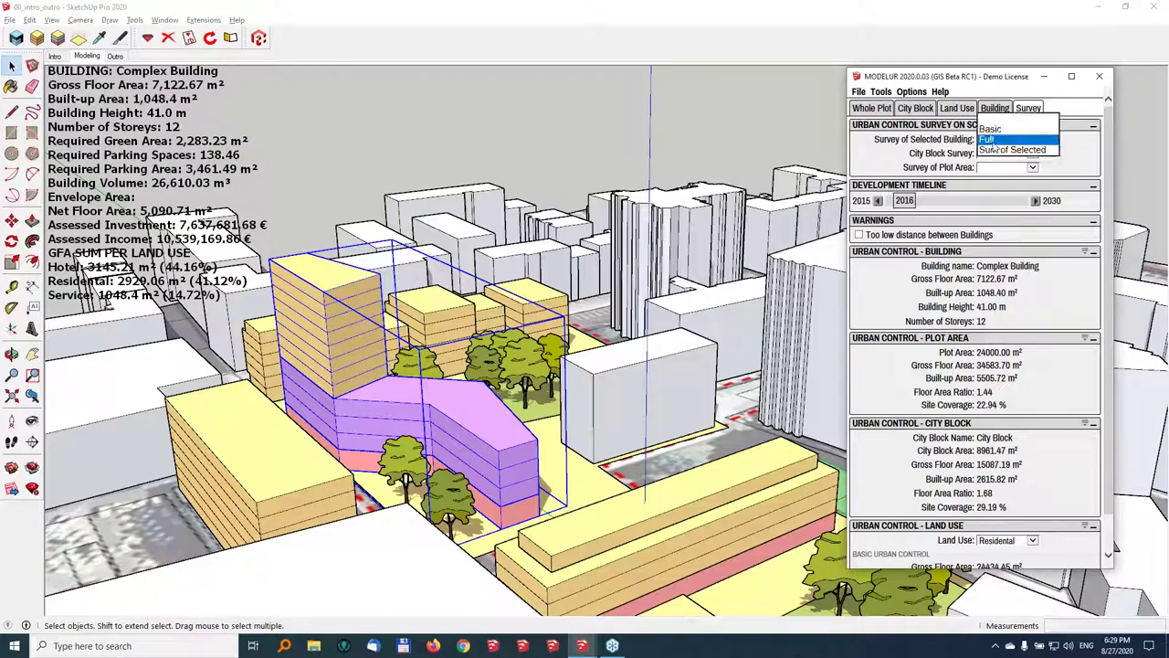
click(996, 135)
scroll(996, 137, up, 1)
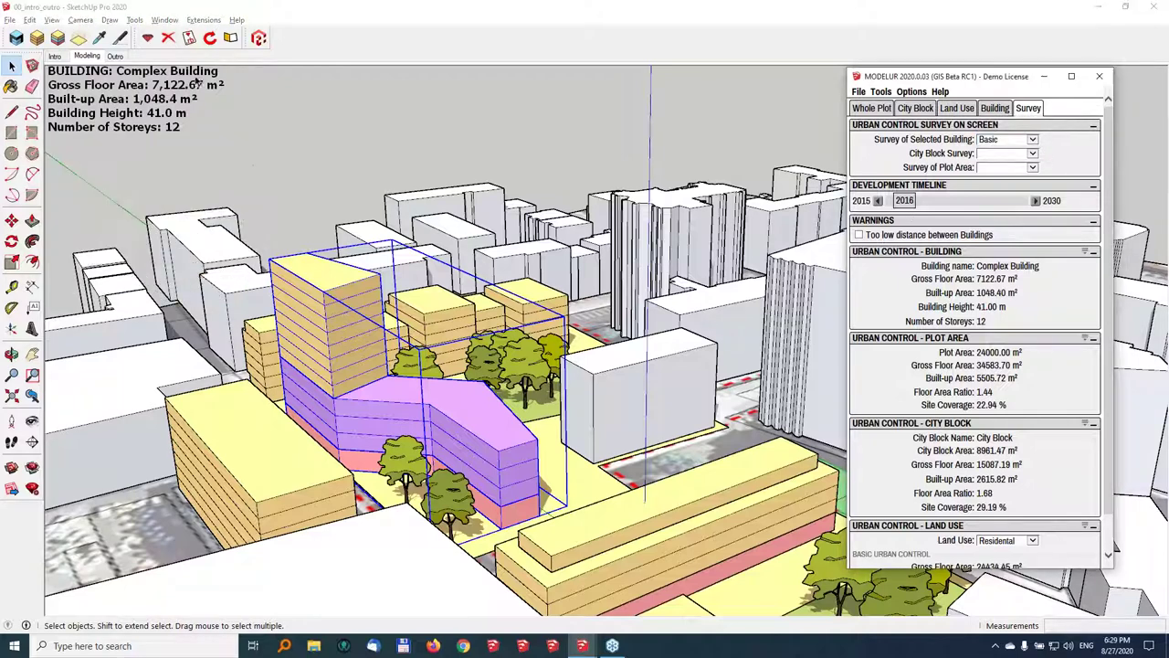
click(1000, 139)
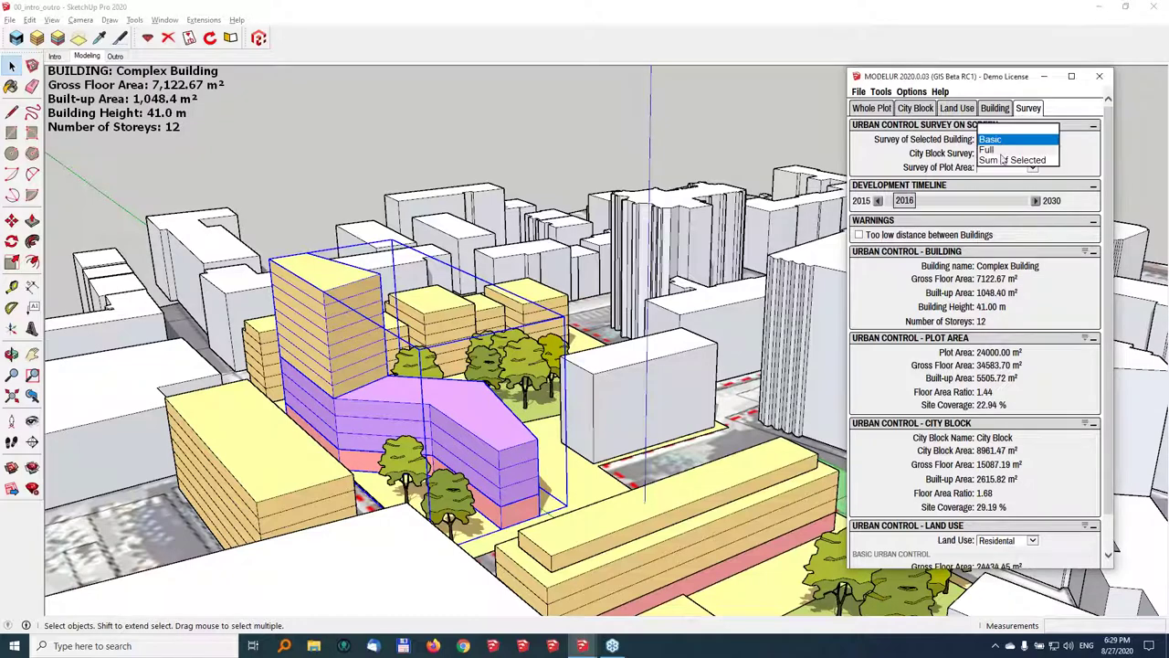
click(1001, 157)
scroll(1000, 151, down, 1)
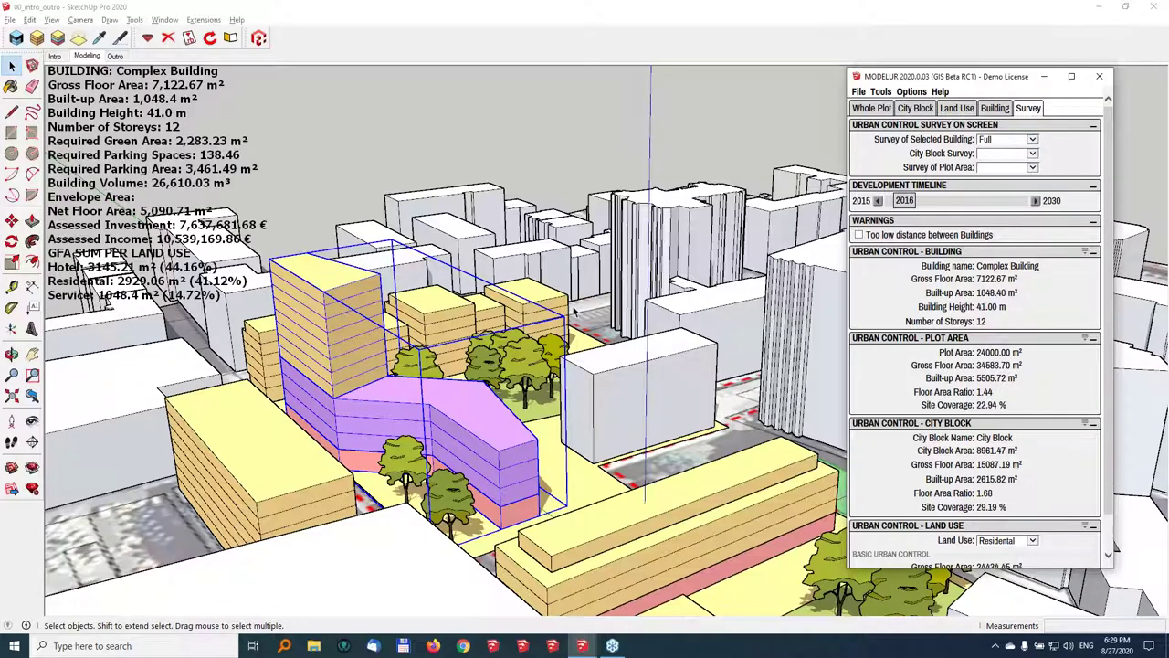
click(525, 299)
click(438, 317)
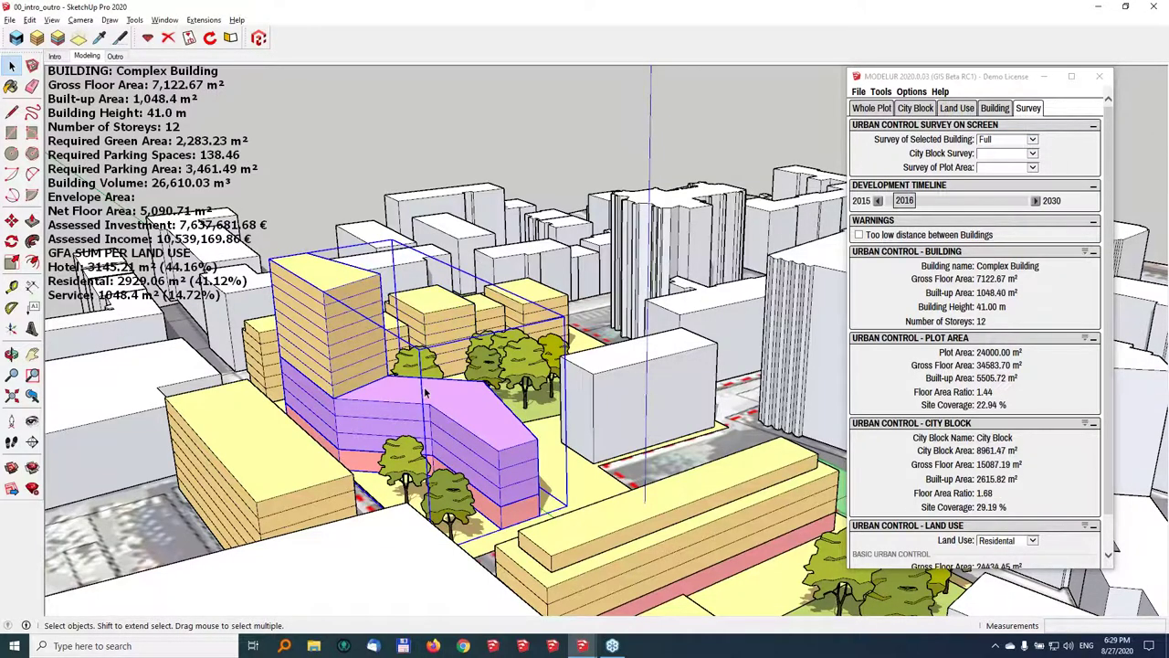
Set the complex building's number of storeys to 15, then return it to 12
click(995, 108)
click(1030, 215)
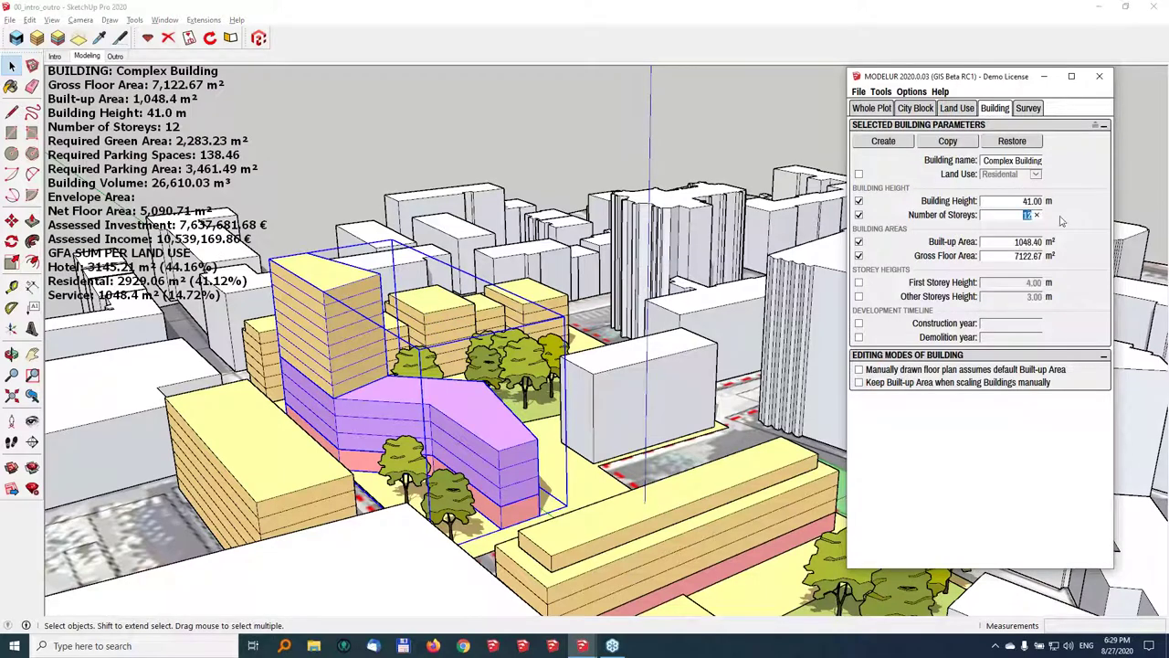
text(15)
key(Return)
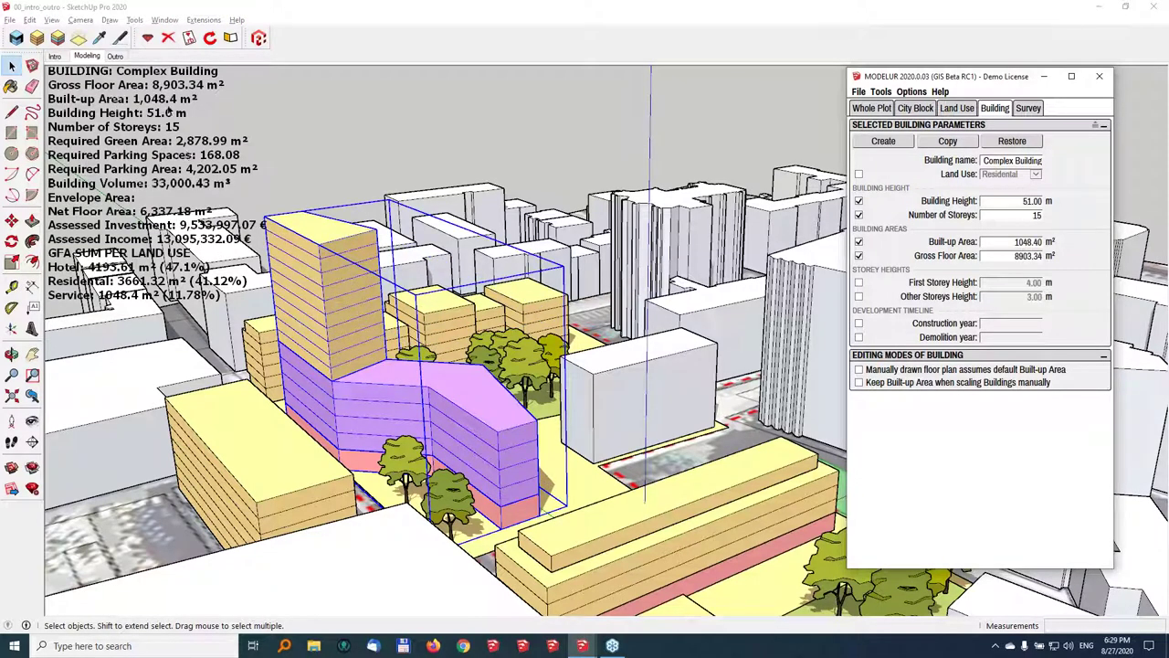
click(1024, 215)
key(Return)
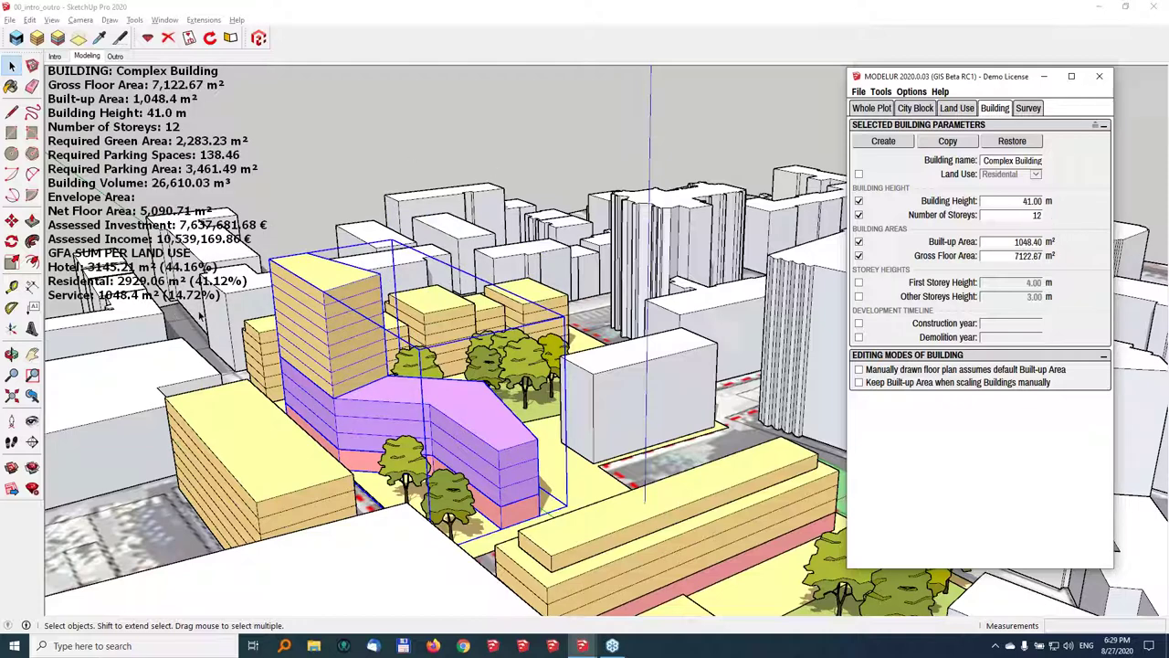
Turn off the on-screen survey of the selected building and display the Basic city block survey instead
click(1028, 108)
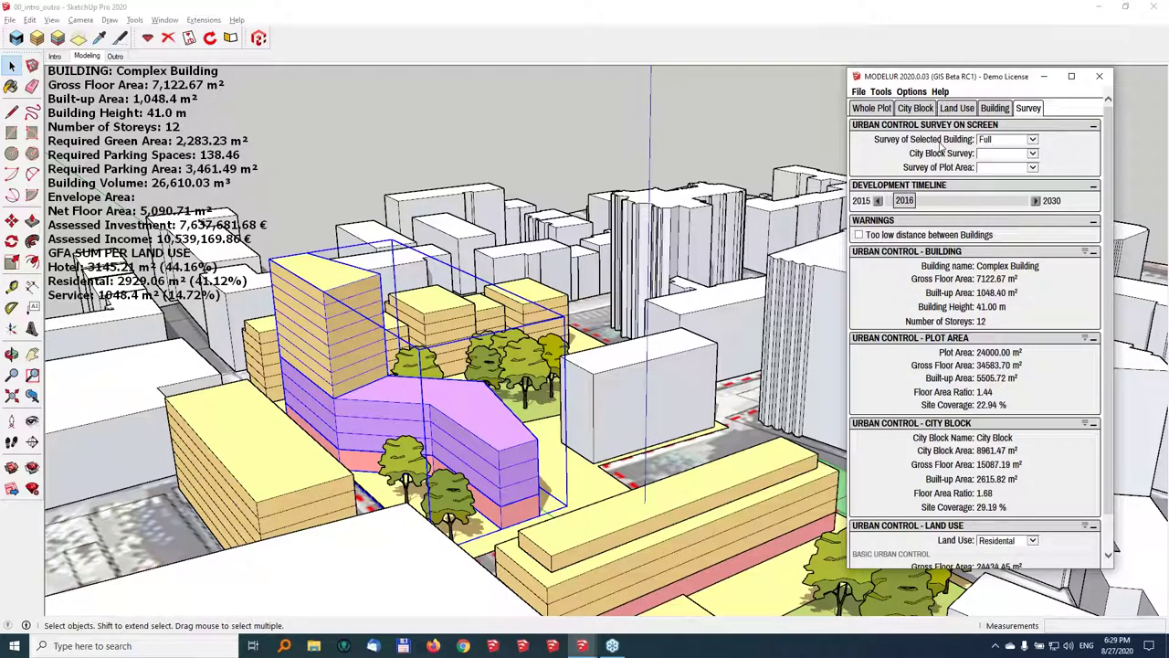
click(1001, 141)
click(996, 139)
click(998, 137)
click(996, 139)
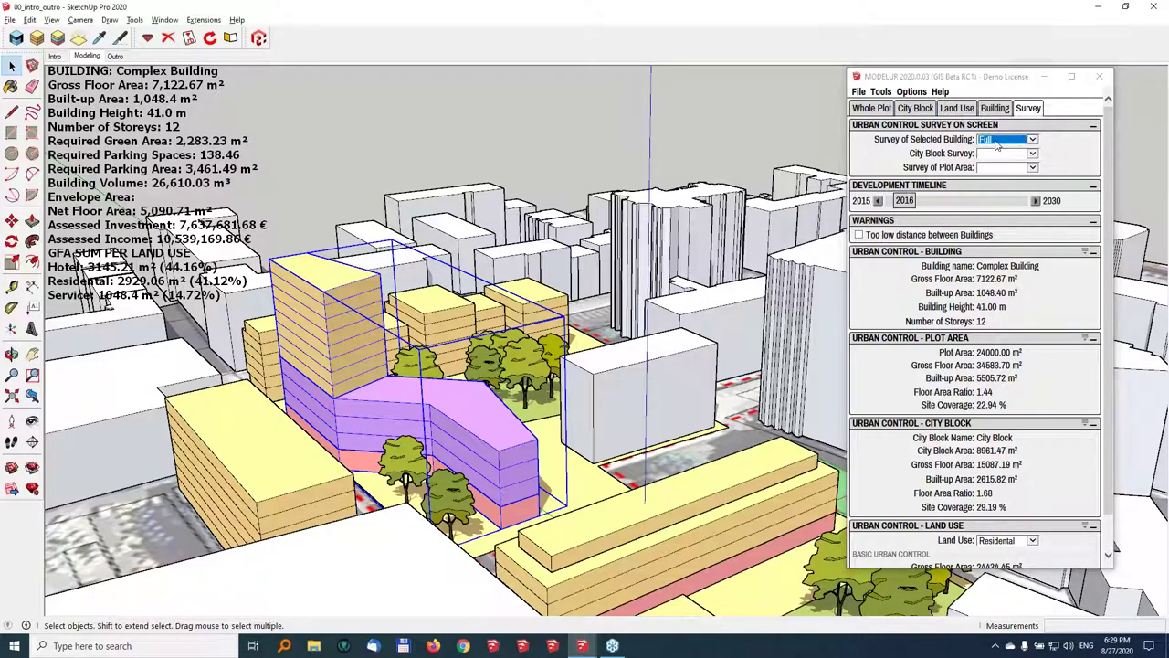
click(996, 139)
click(990, 164)
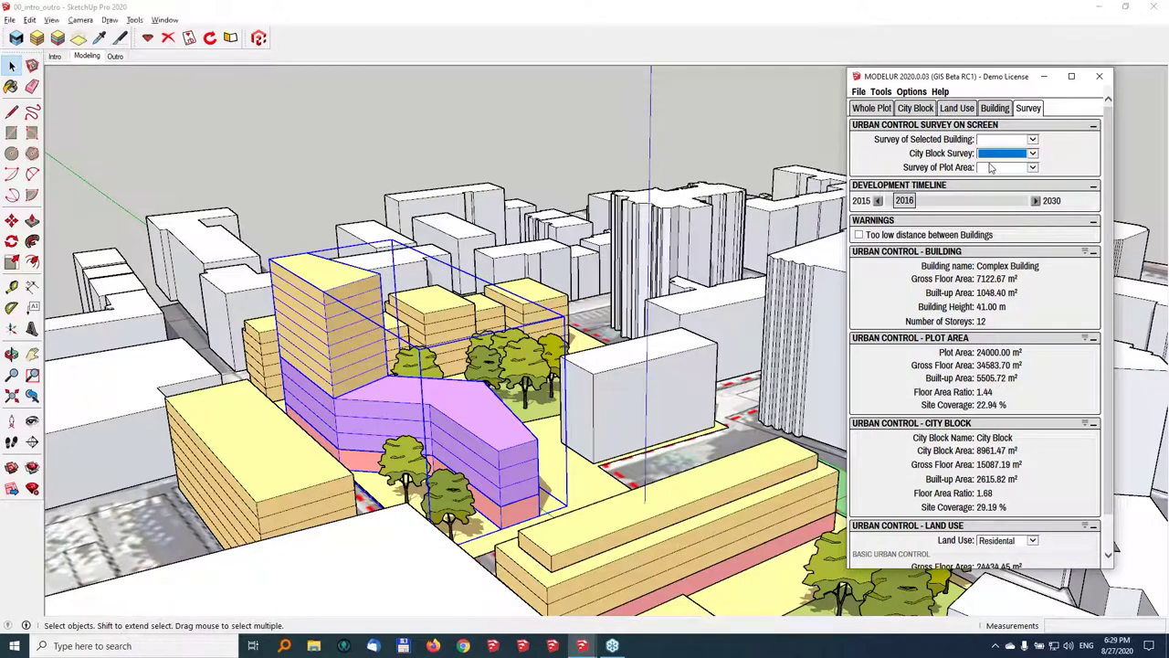
middle_drag(485, 329, 452, 265)
middle_drag(695, 475, 612, 498)
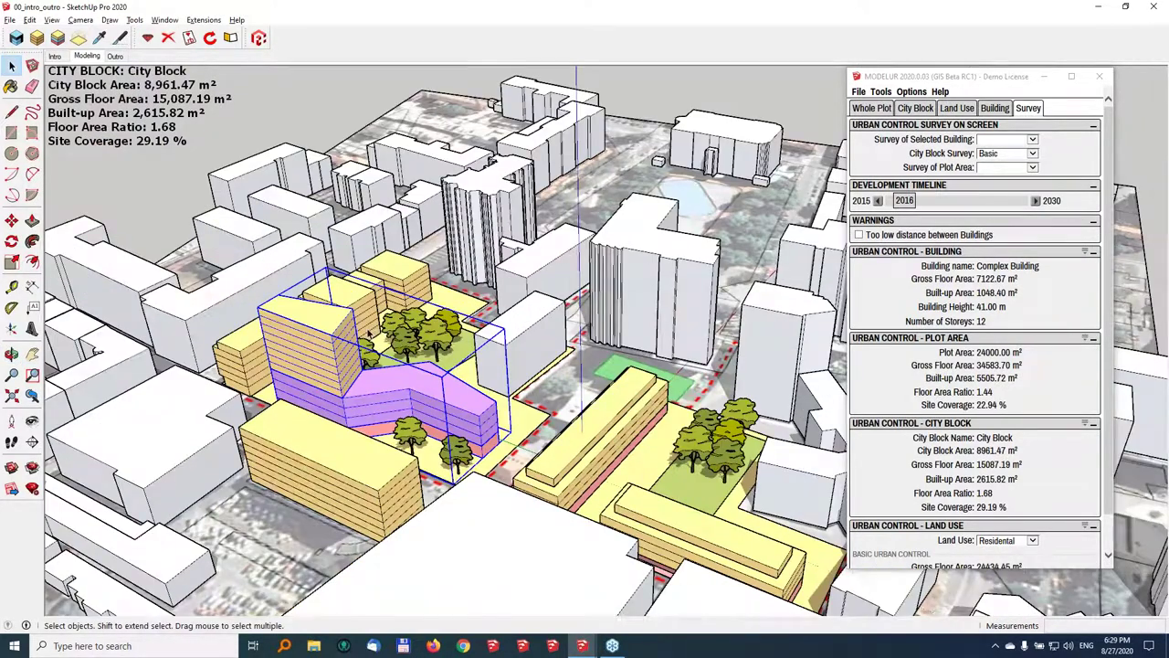
scroll(374, 331, up, 1)
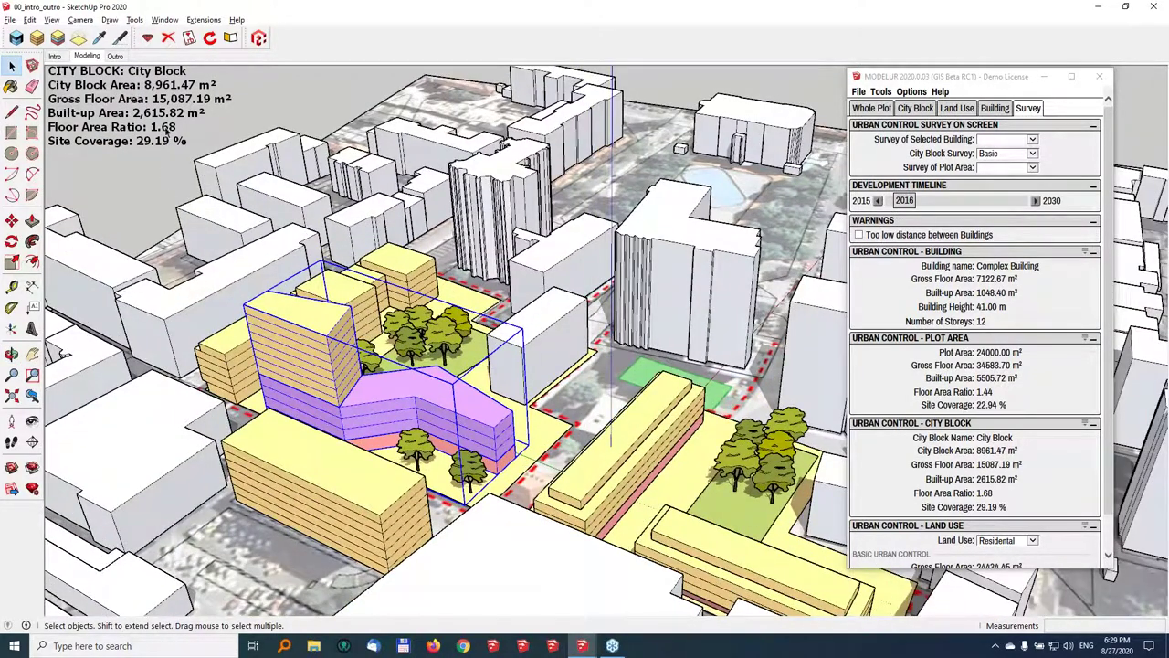
Set the on-screen city block survey to Full and view its metrics over the model
click(1002, 154)
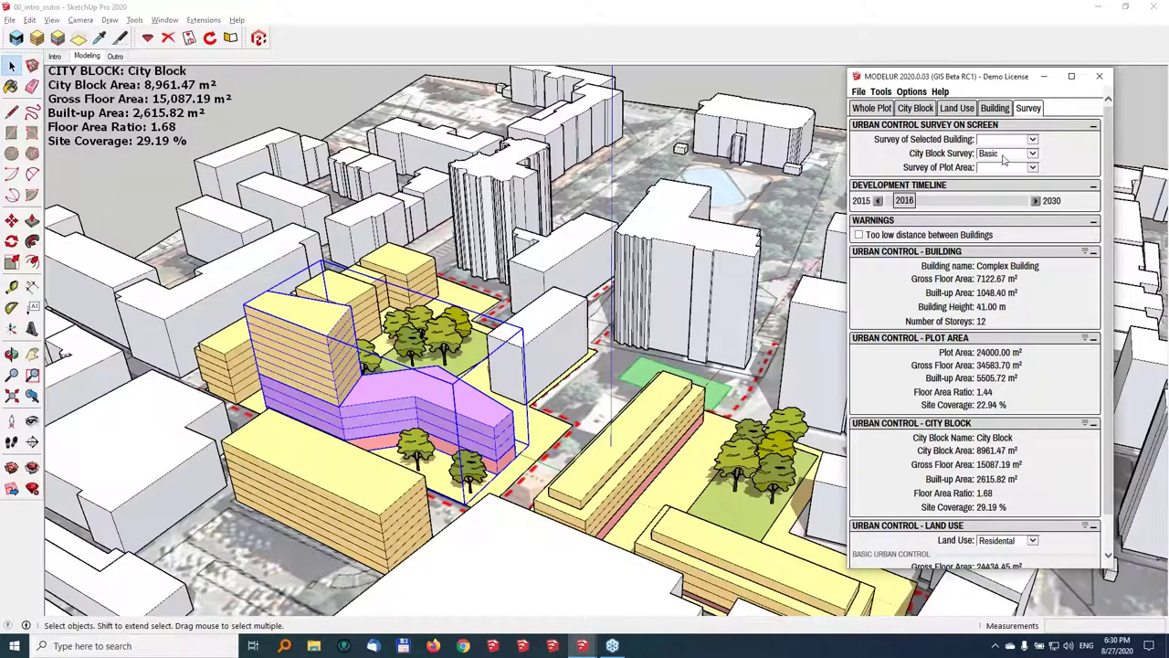
click(1005, 160)
click(996, 168)
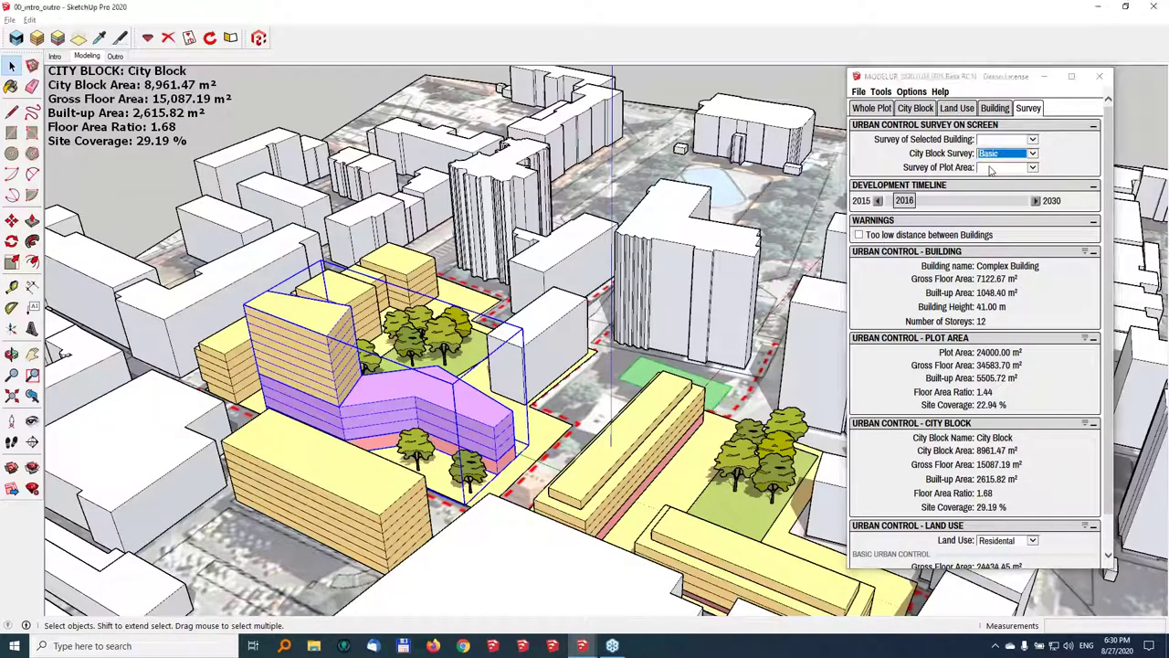
key(Down)
middle_drag(220, 192, 183, 160)
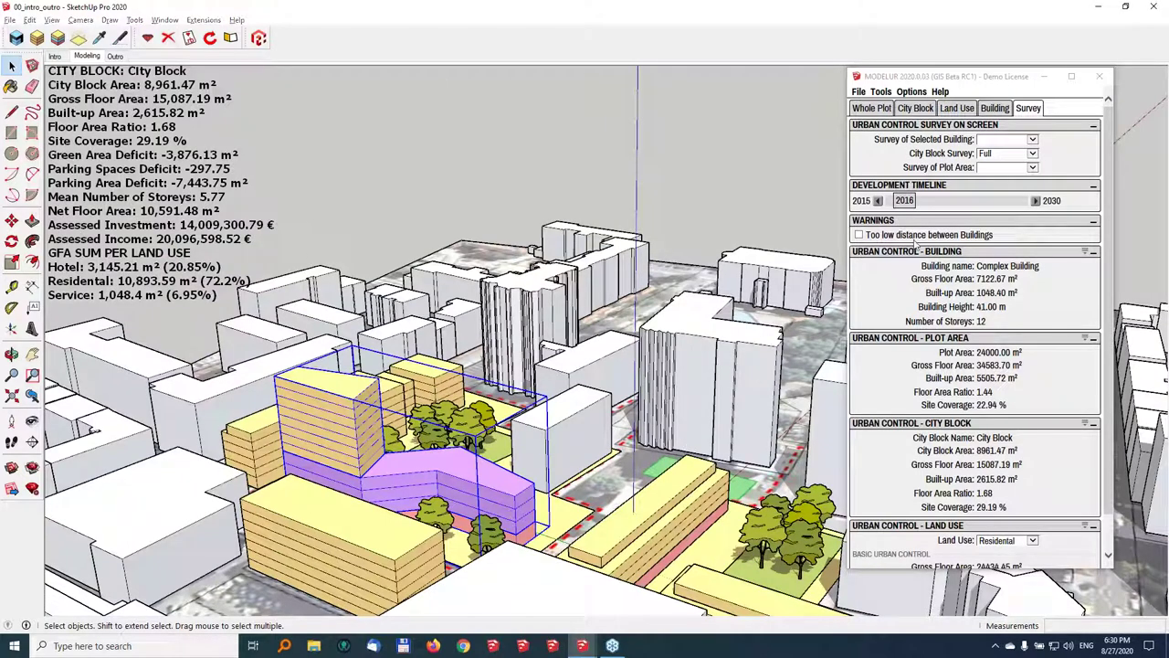
Turn off the city block survey and set the on-screen survey of the plot area to Full
click(1004, 140)
click(1000, 142)
click(1001, 140)
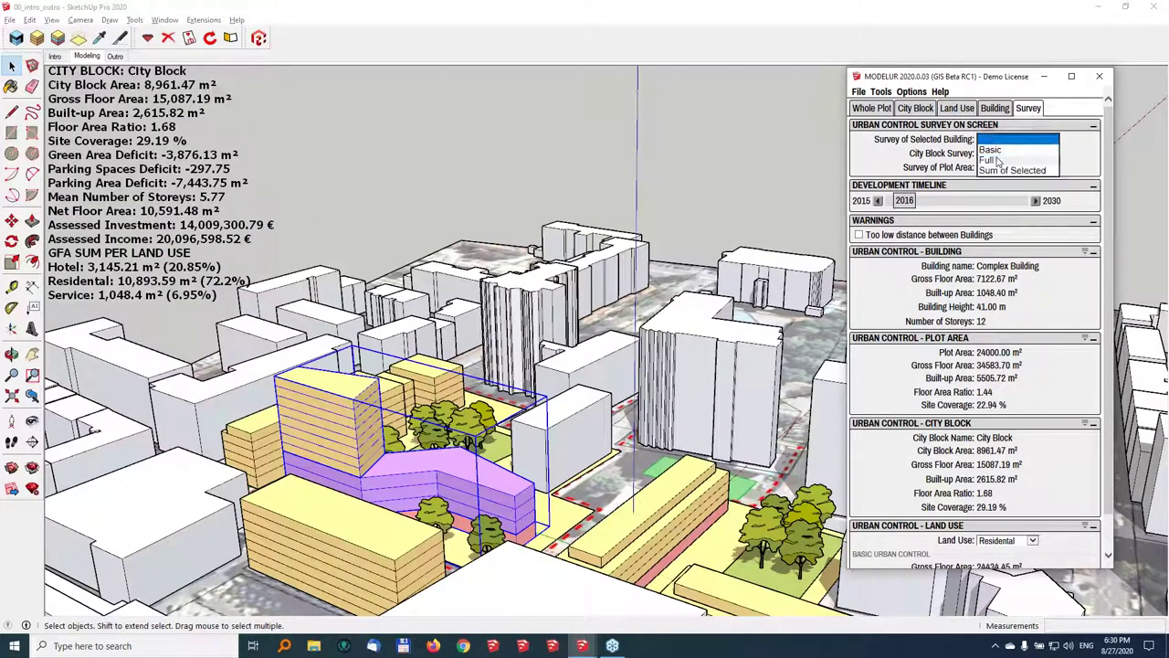
click(998, 140)
click(1001, 153)
click(996, 162)
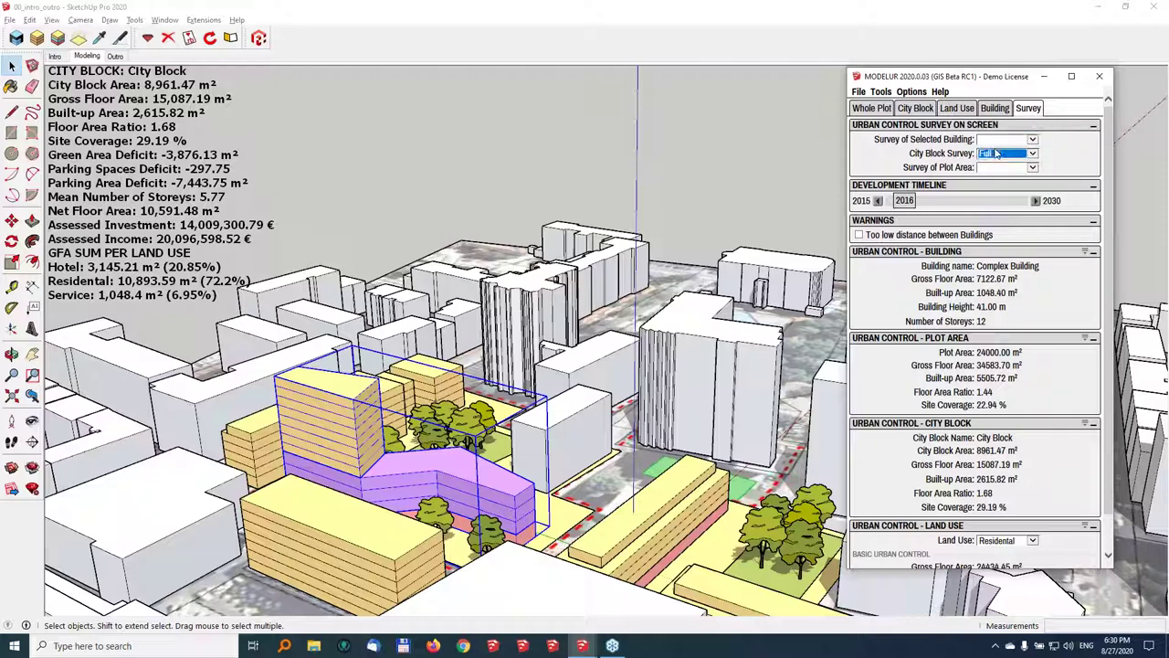
click(993, 168)
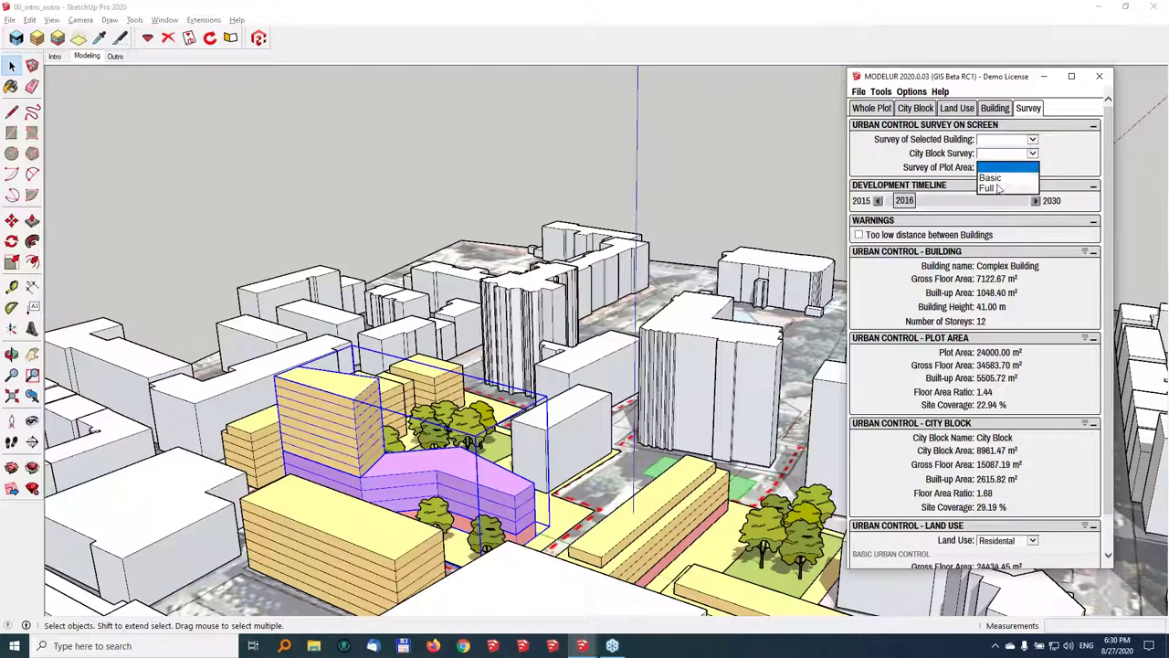
click(996, 177)
middle_drag(585, 365, 514, 504)
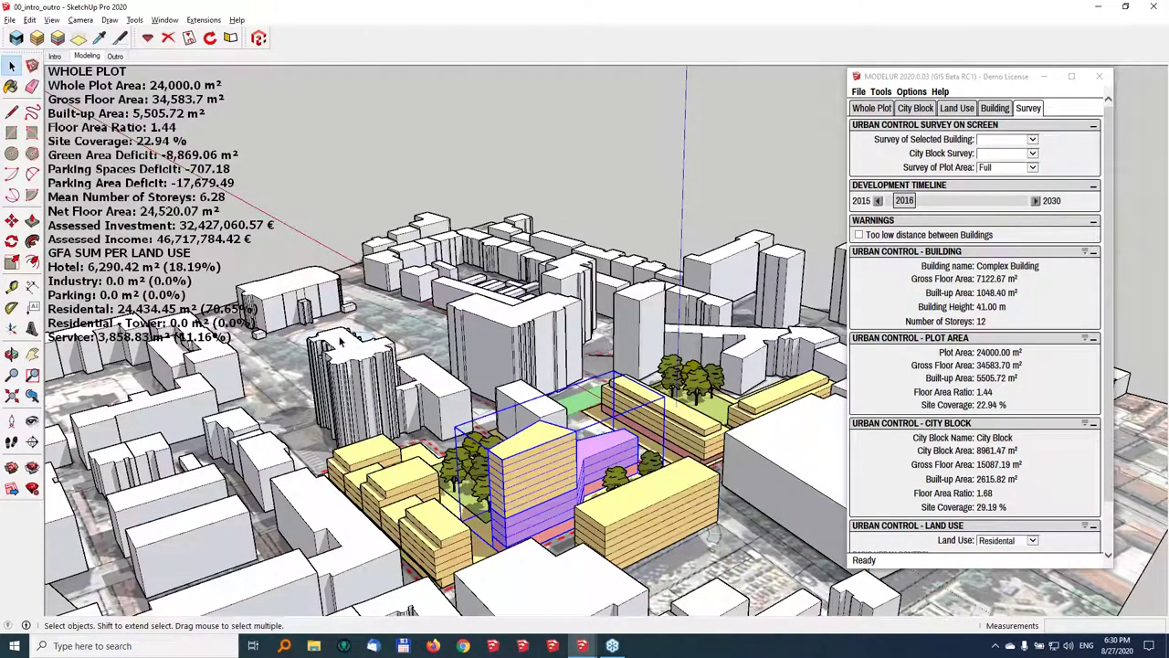
middle_drag(340, 340, 365, 301)
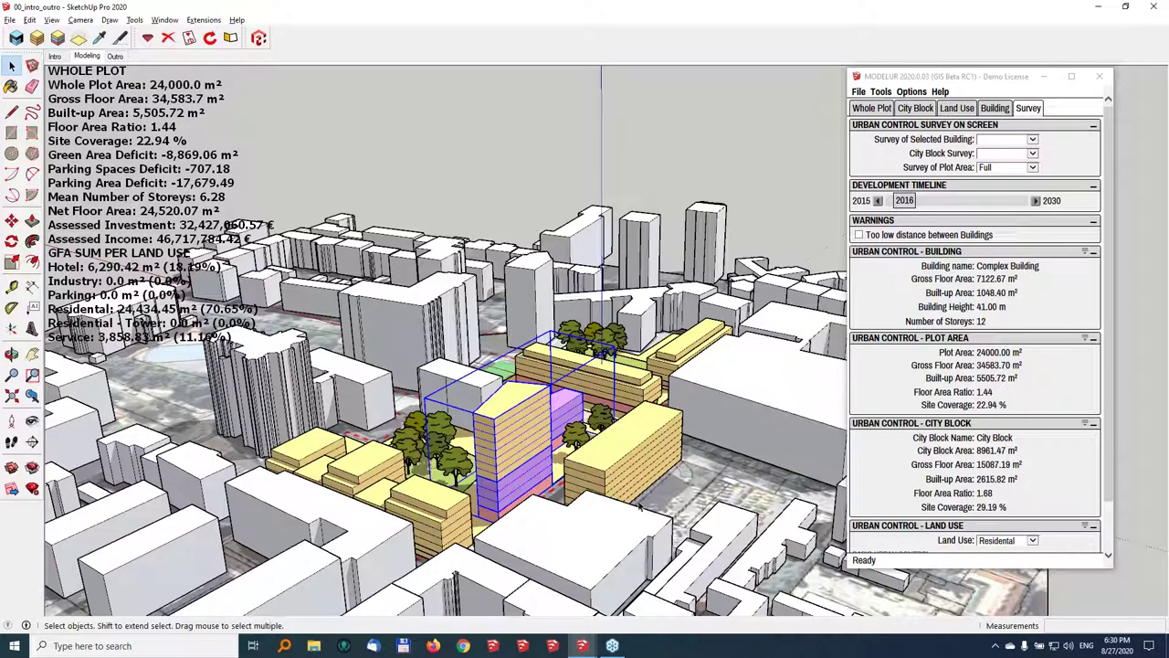
Change the land use of the seven-storey residential slab beside the complex building to Parking
click(650, 449)
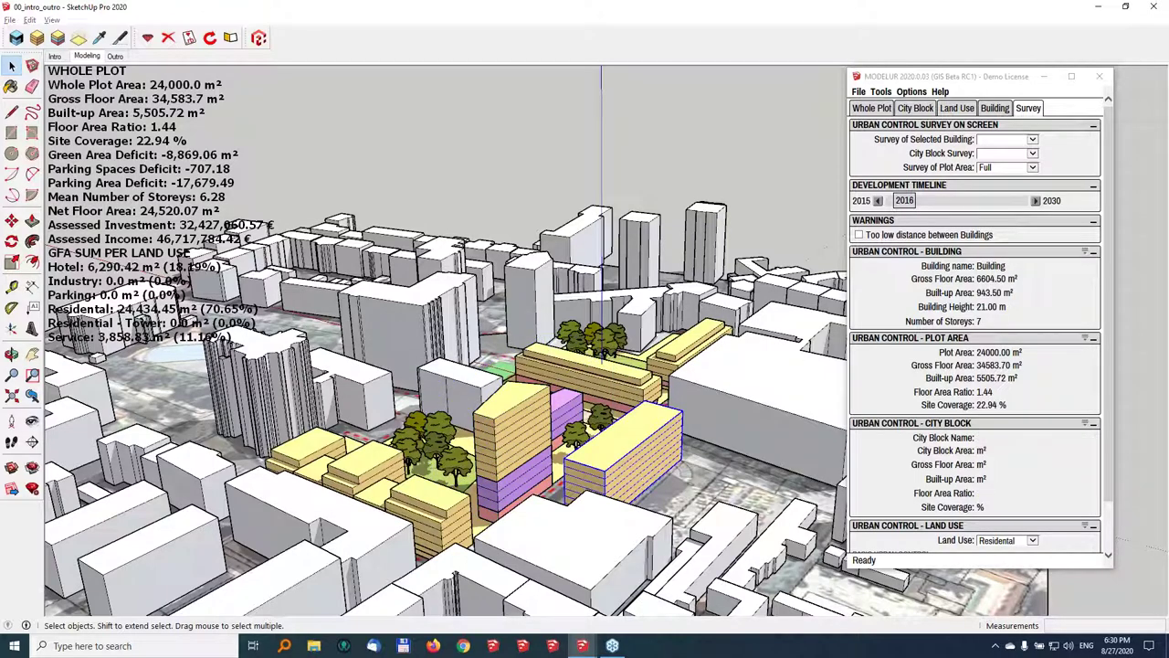
click(1000, 113)
click(983, 177)
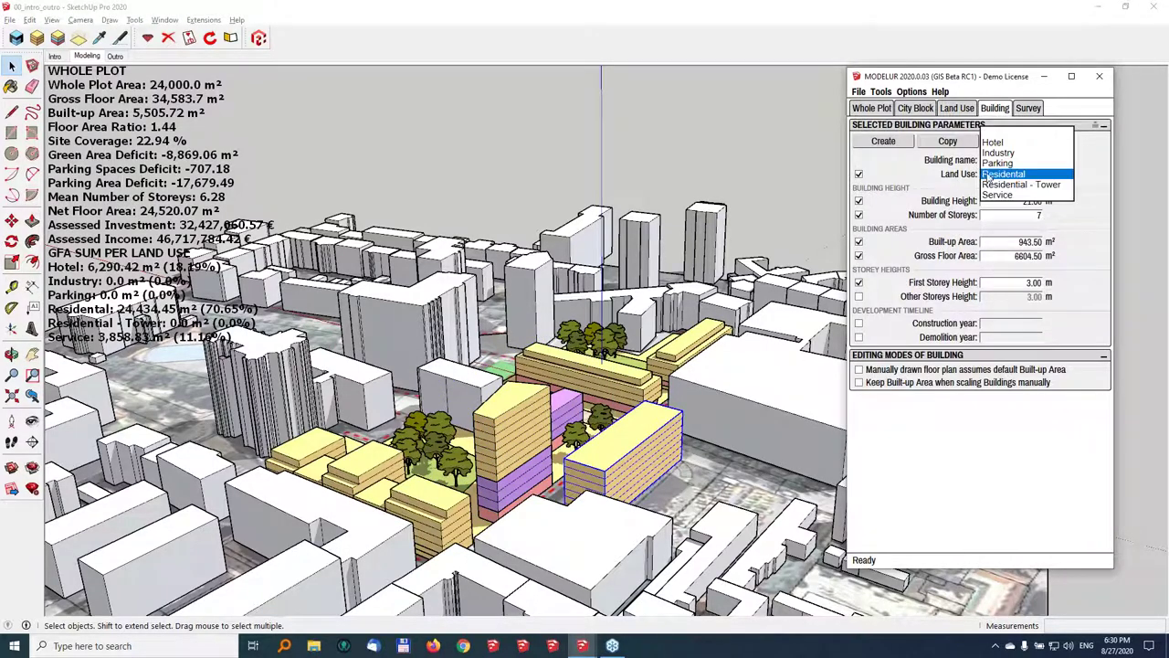
click(998, 163)
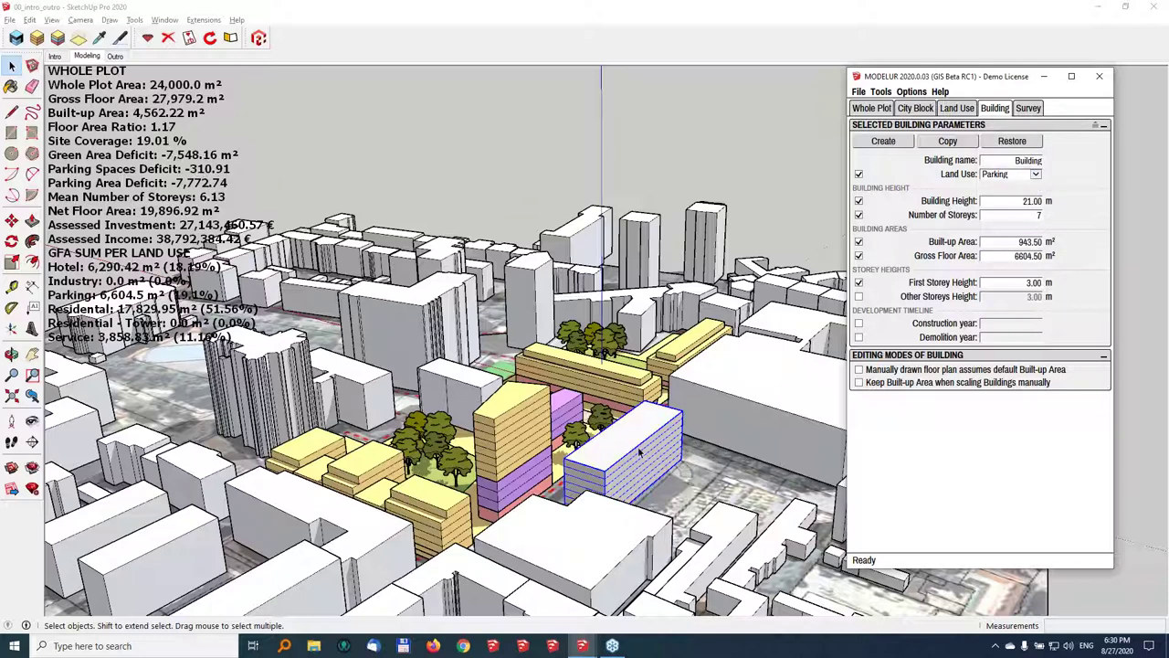
Scale the parking building to 8 storeys and a built-up area of about 1,796 m² to cover the parking spaces deficit
key(s)
drag(647, 465, 642, 425)
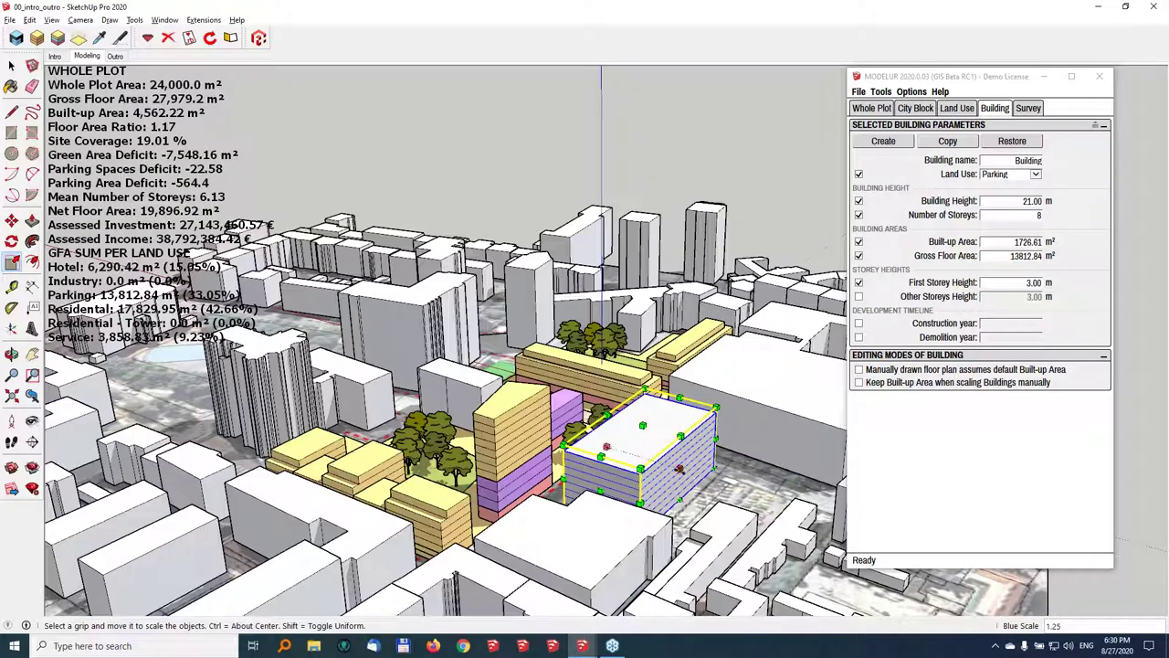
drag(681, 469, 697, 474)
click(1013, 248)
middle_drag(697, 474, 676, 521)
middle_drag(760, 380, 731, 393)
key(s)
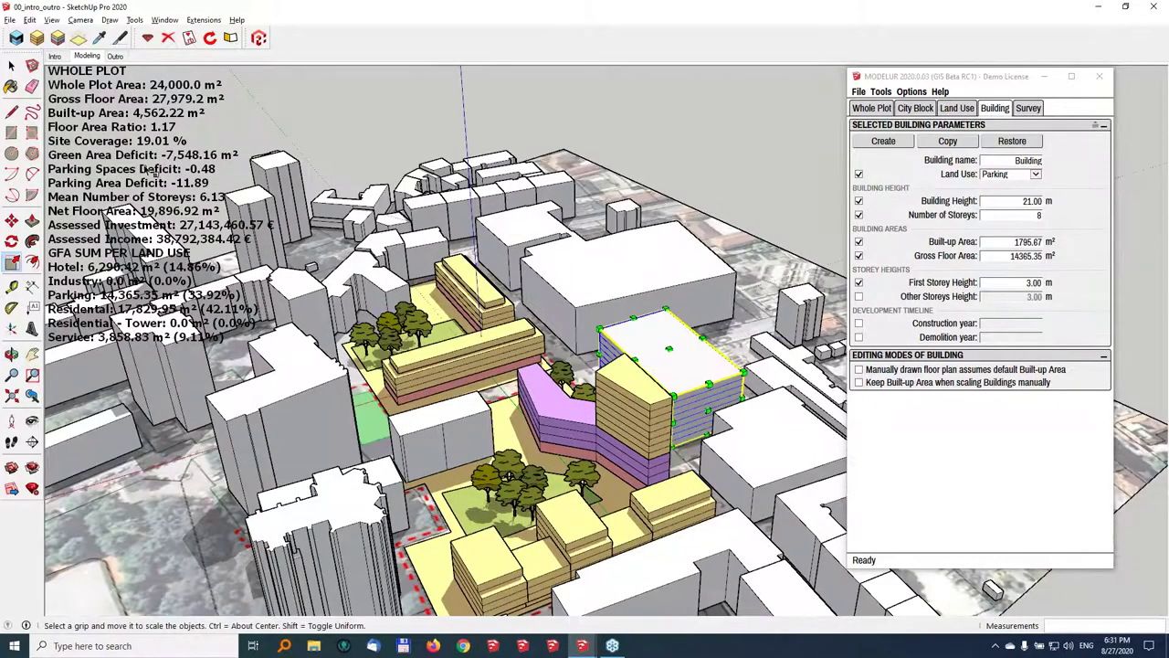
Move the parking building by its corner and leave it standing beside the complex building
middle_drag(573, 419, 473, 413)
key(m)
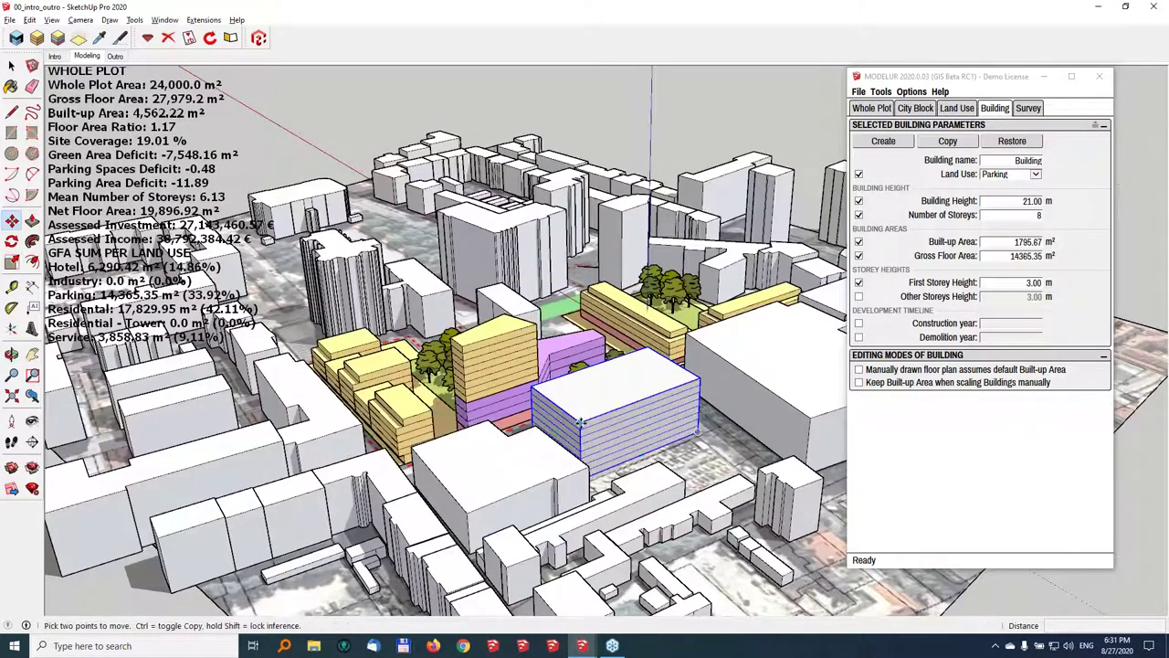
click(579, 423)
middle_drag(579, 422, 493, 274)
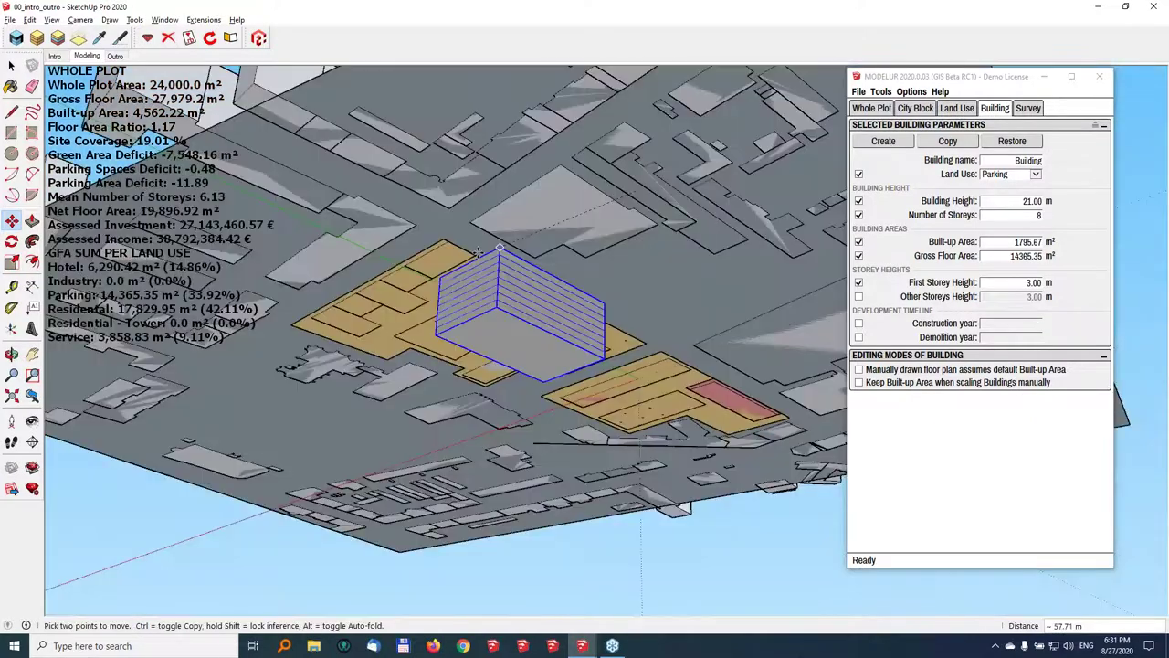
click(442, 241)
middle_drag(443, 240, 501, 496)
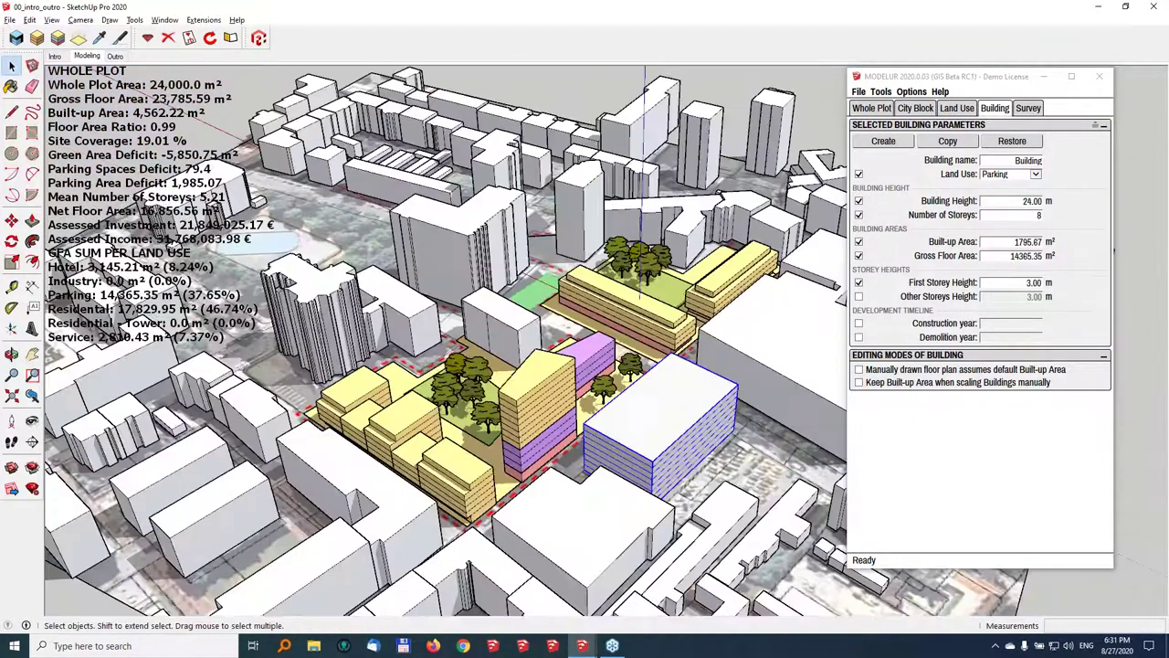
Turn off the on-screen survey of the plot area
click(1028, 108)
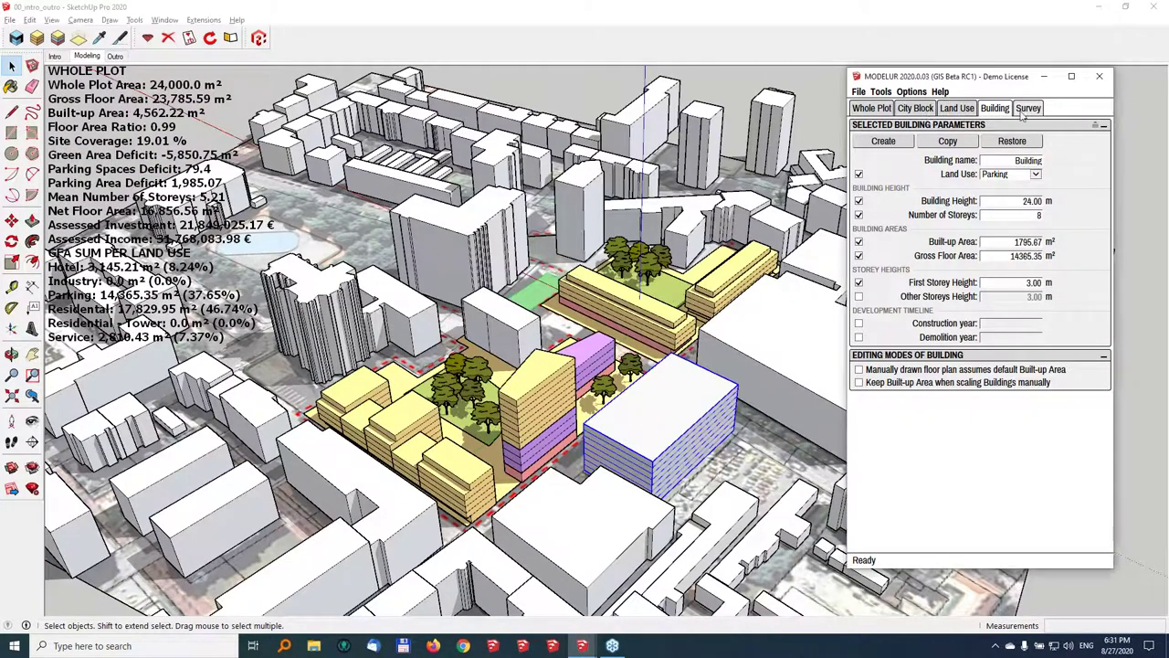
click(1028, 108)
click(1008, 140)
click(1003, 159)
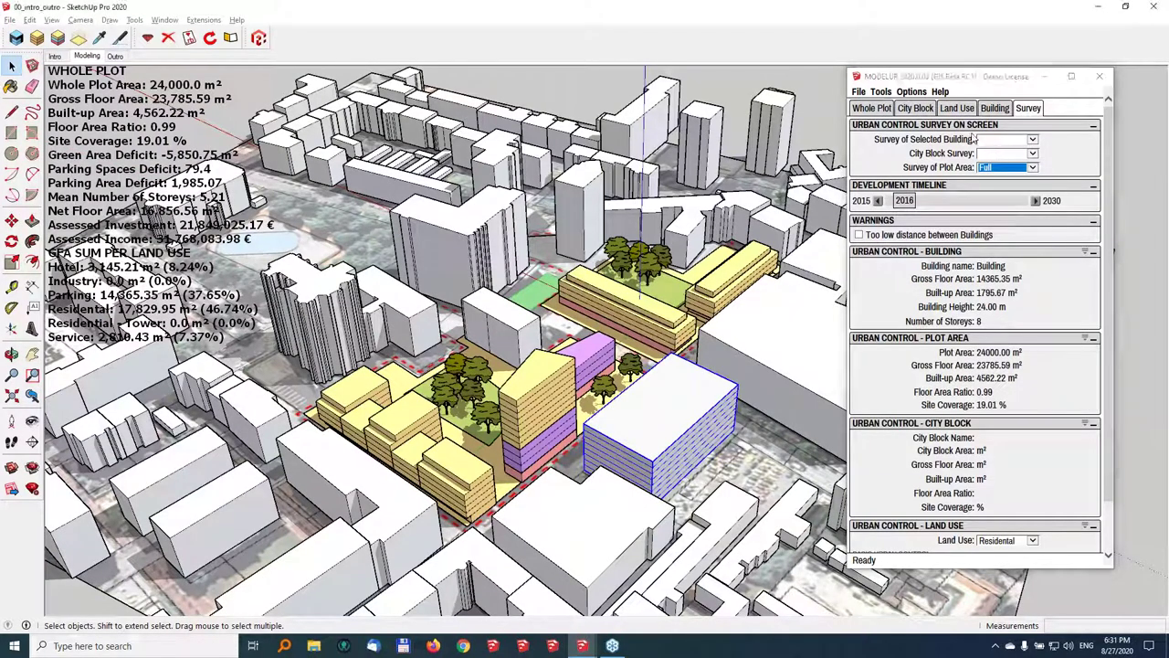
Check the command for exporting the urban design control values
click(860, 93)
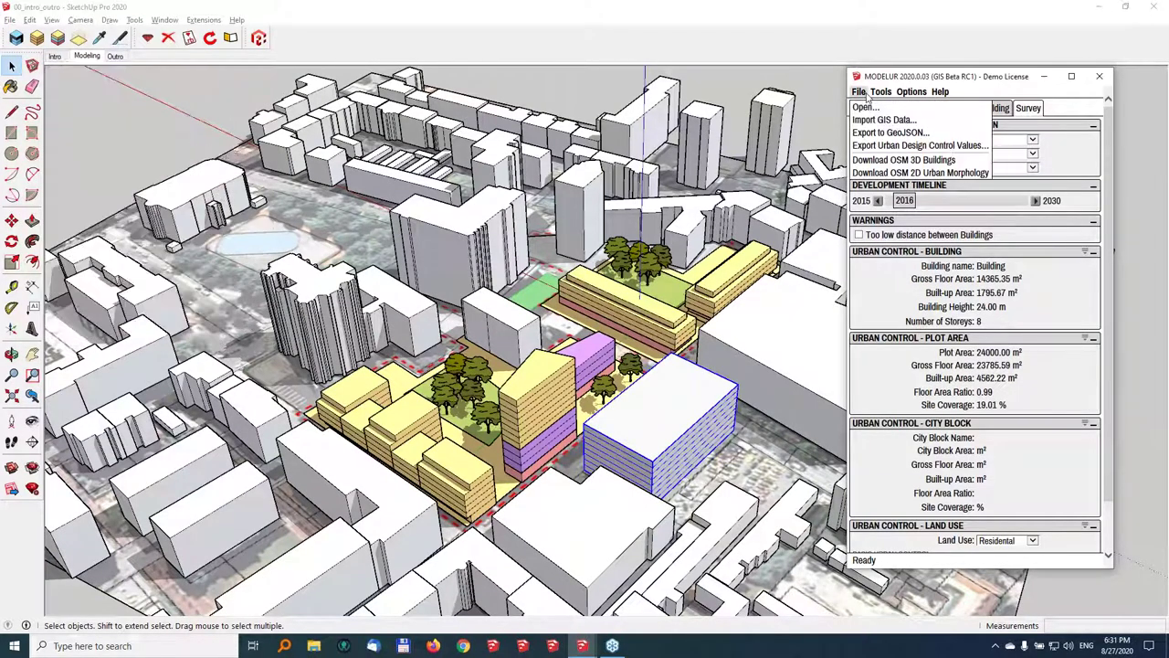
click(911, 147)
click(1001, 399)
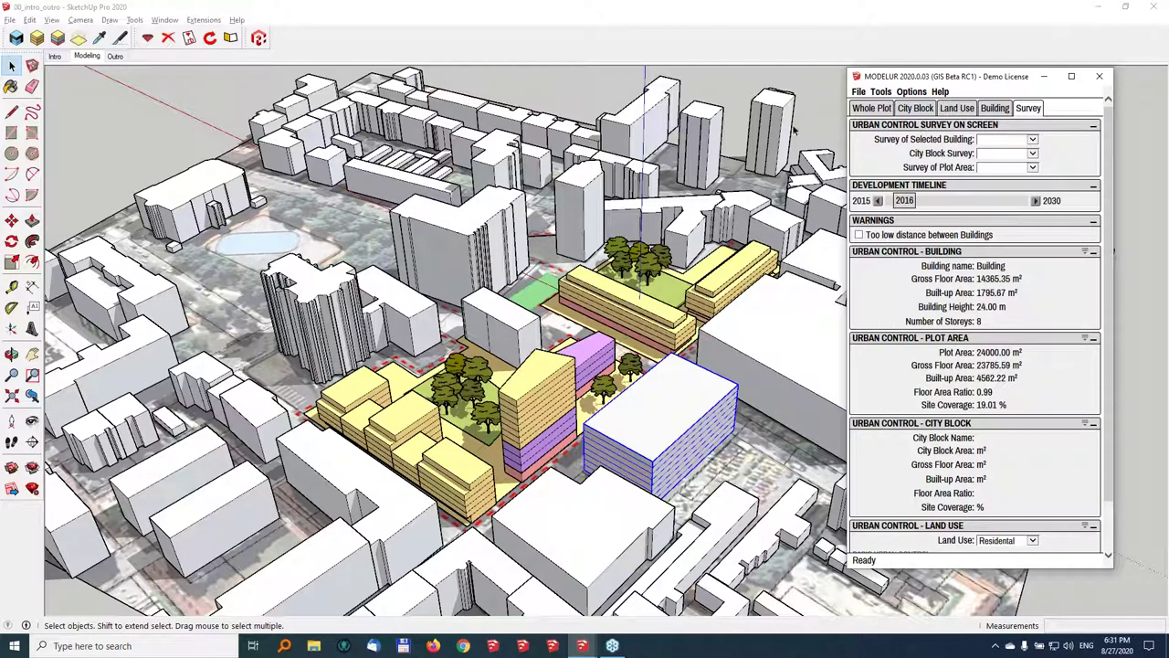
click(825, 132)
Open the urban control data table and go down to the complex buildings data
click(911, 91)
mouse_move(881, 92)
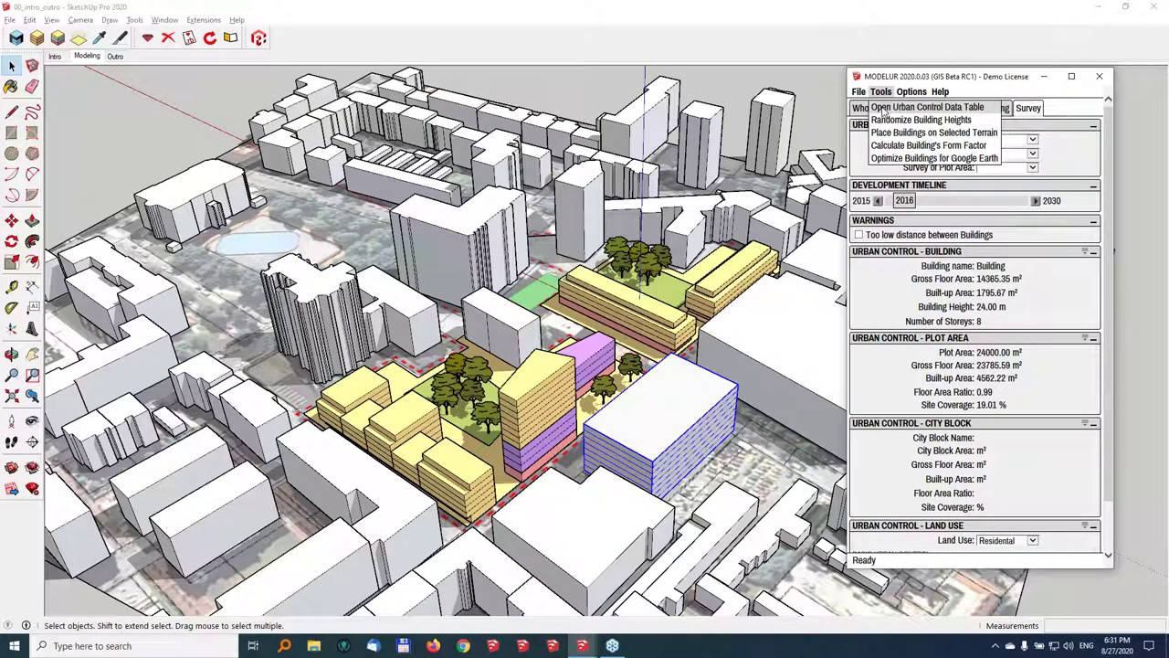
click(884, 108)
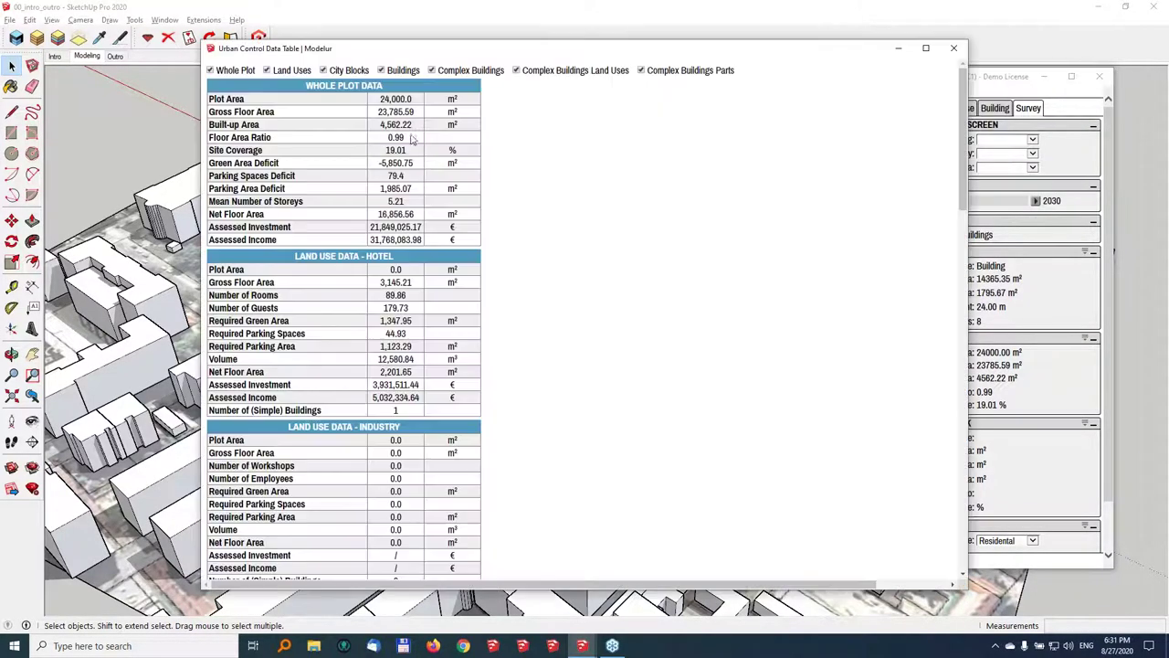
drag(967, 82, 946, 456)
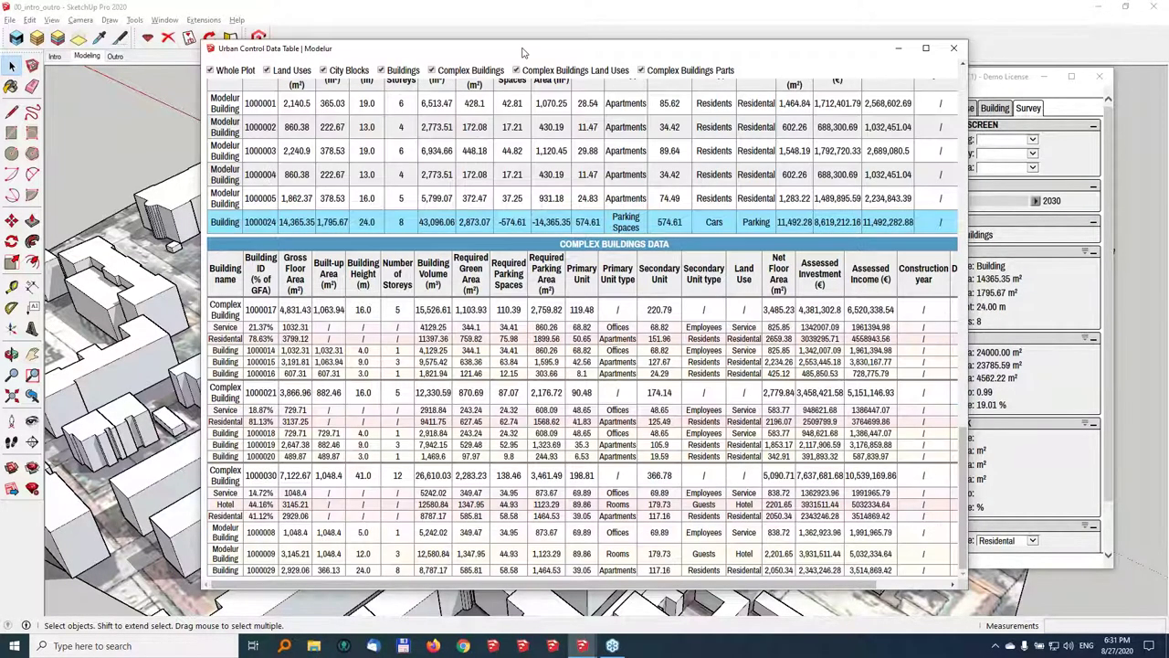
Place the data table beside the model and select the complex tower building to locate its row
drag(523, 55, 937, 101)
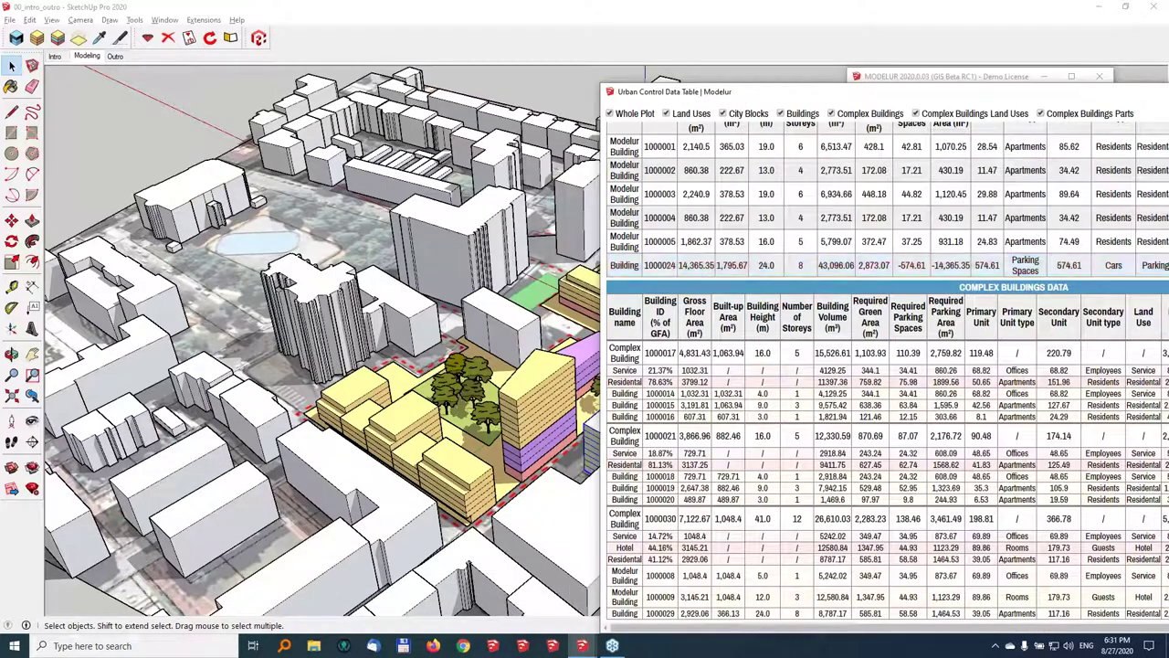
click(539, 391)
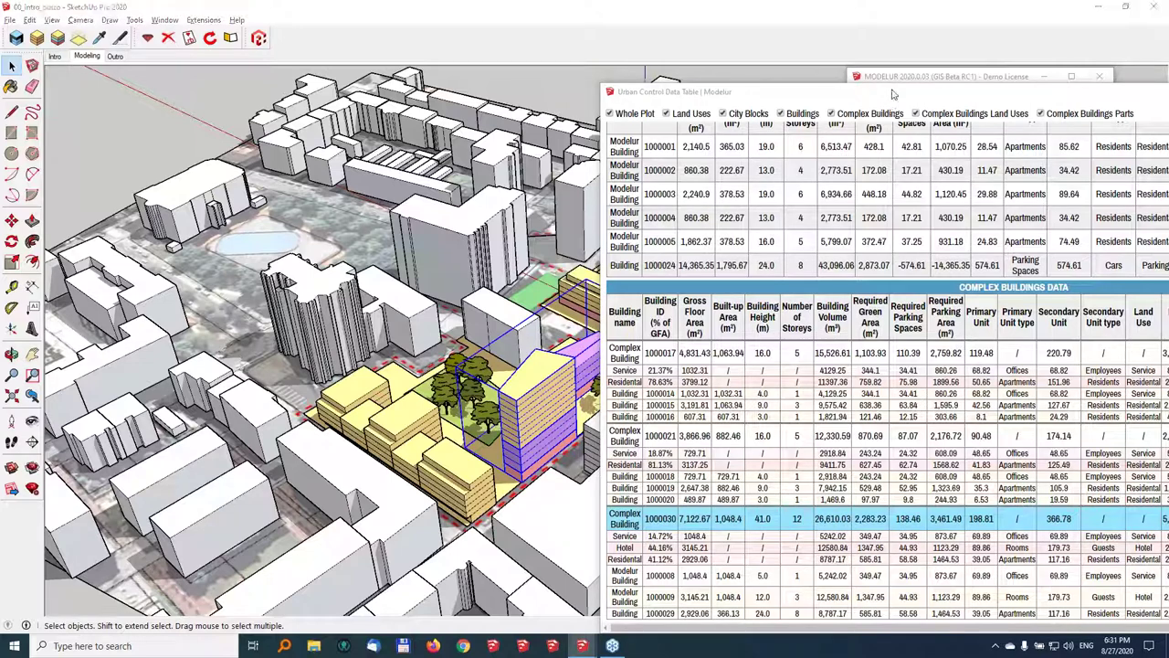
drag(894, 94, 841, 23)
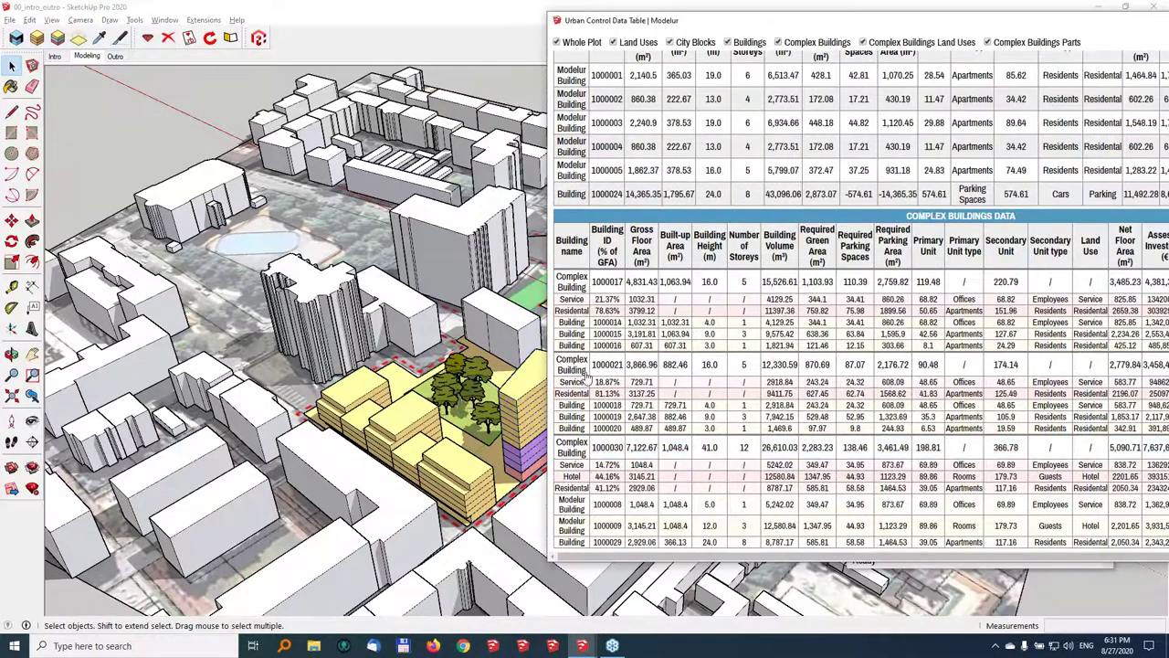
Select the long complex building in the model and building 1000003 from the table, then view the city block and simple building data
middle_click(350, 333)
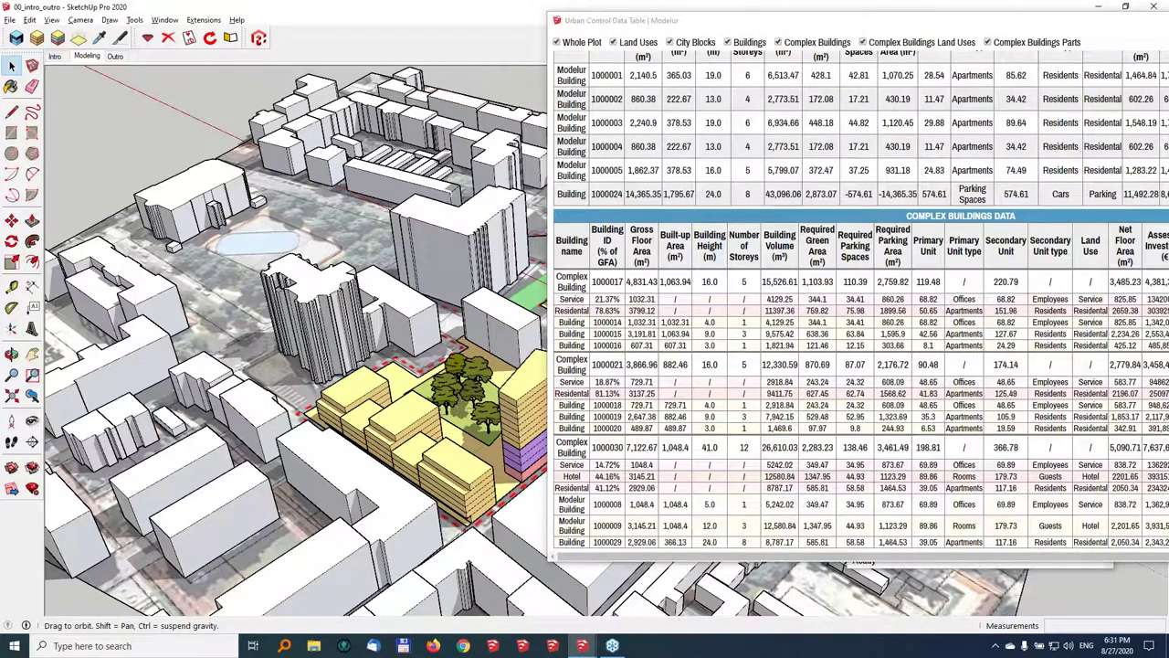
middle_drag(350, 334, 274, 329)
click(447, 274)
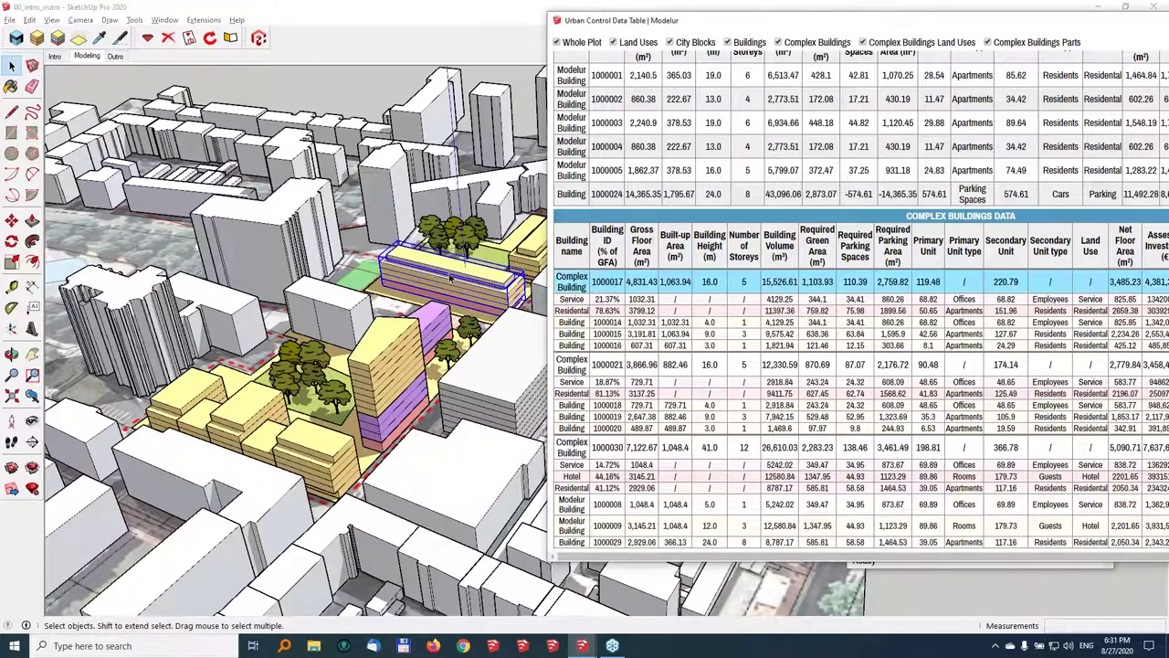
middle_drag(430, 269, 457, 265)
click(681, 124)
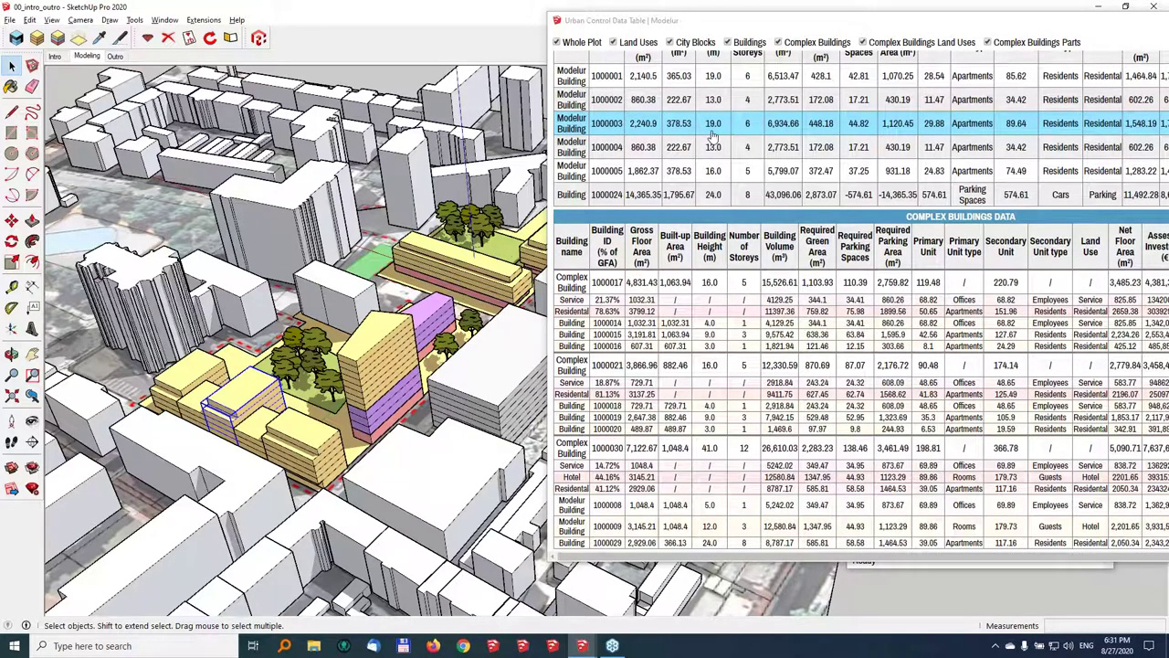
scroll(712, 135, up, 1)
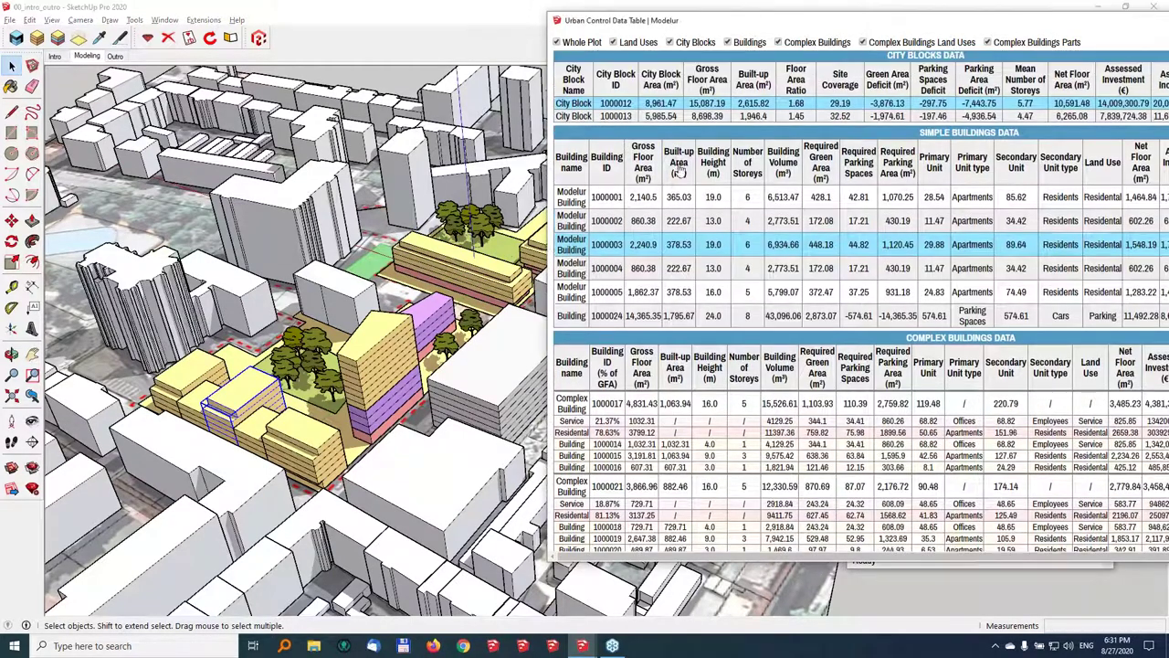
Sort the simple buildings data by built-up area, uncover the model's survey panel and close the urban control data table
click(679, 162)
drag(1071, 26, 672, 62)
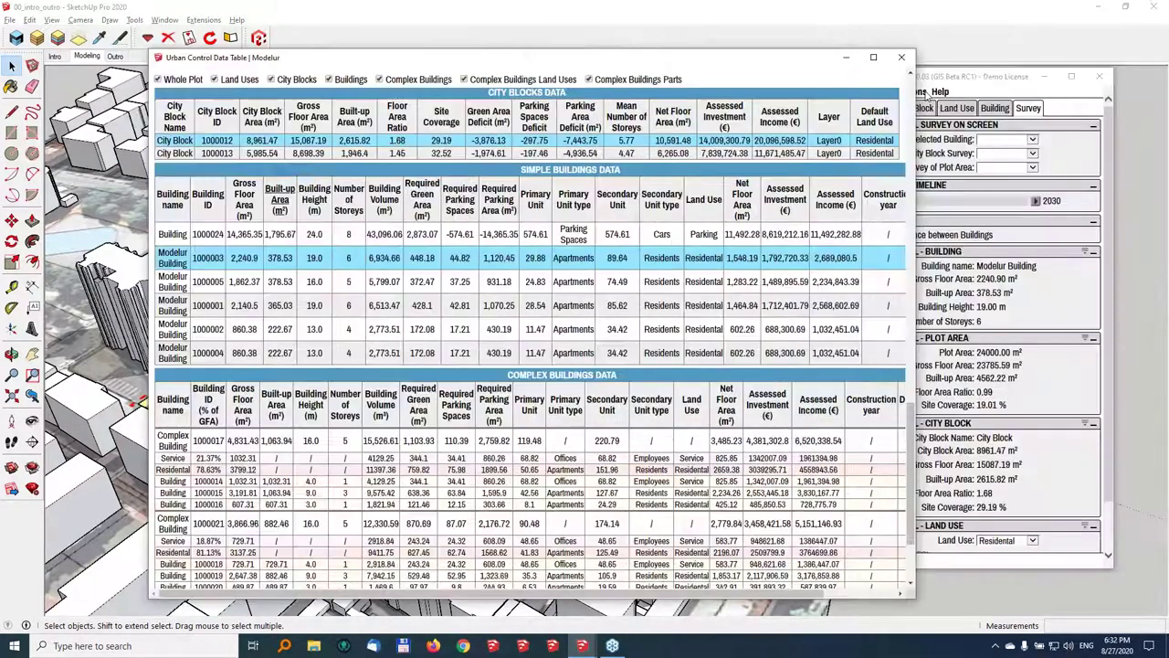
click(905, 60)
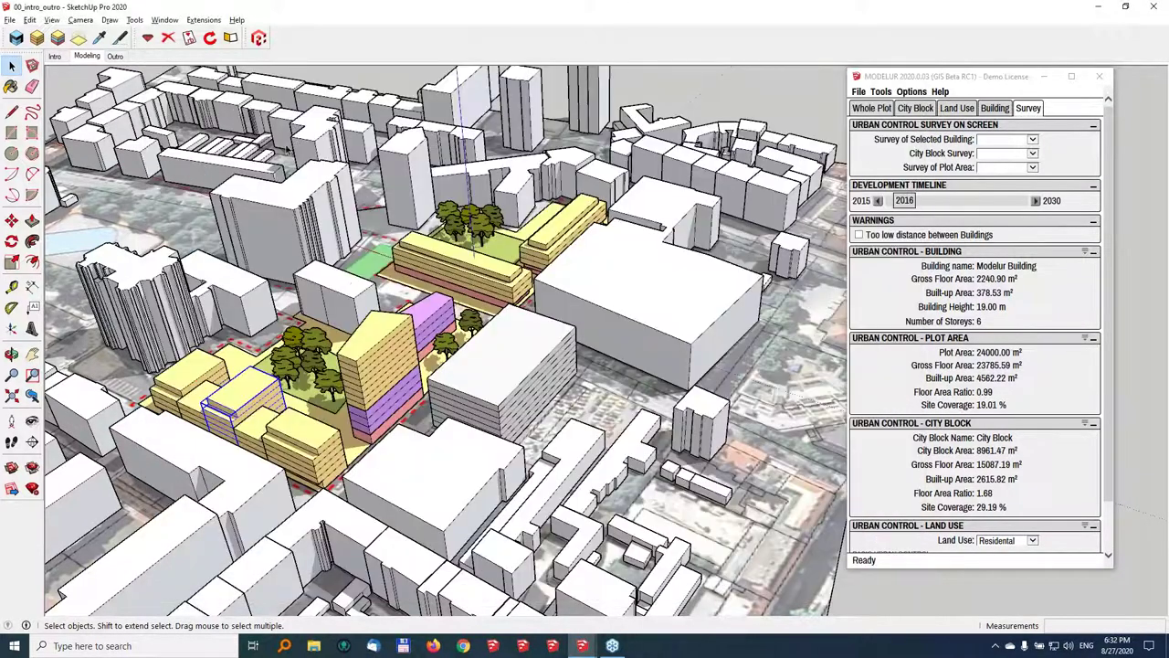
Send the Modelur data to Excel, arrange the SketchUp model beside the workbook and keep the Modelur panel over the model
click(195, 22)
mouse_move(224, 34)
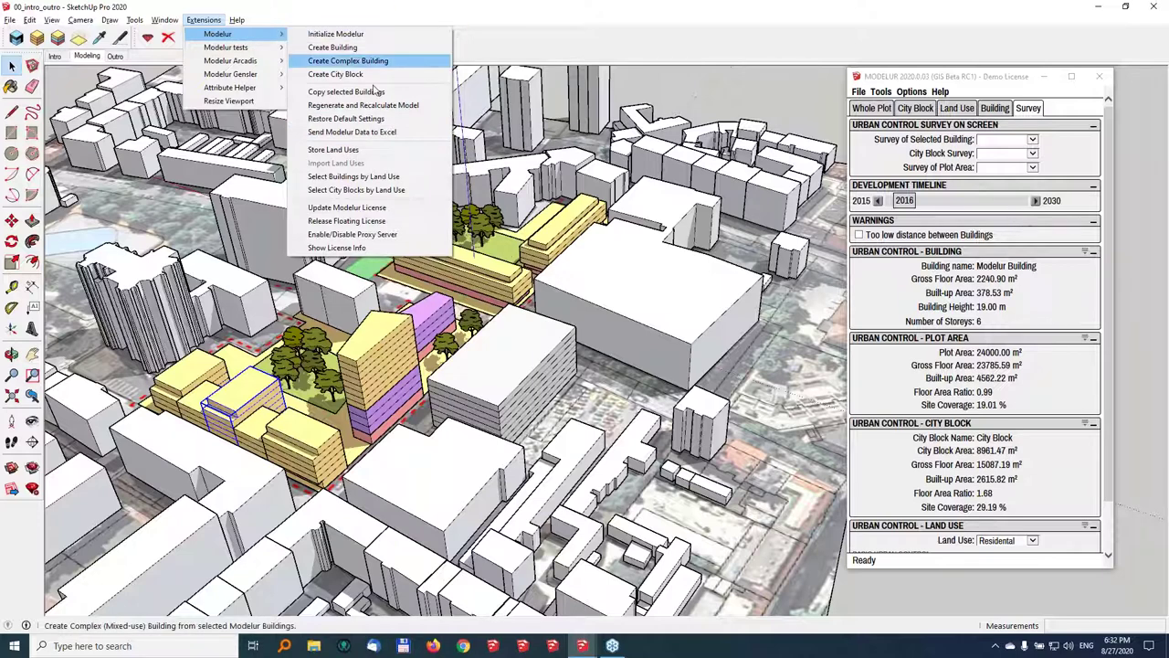
click(372, 133)
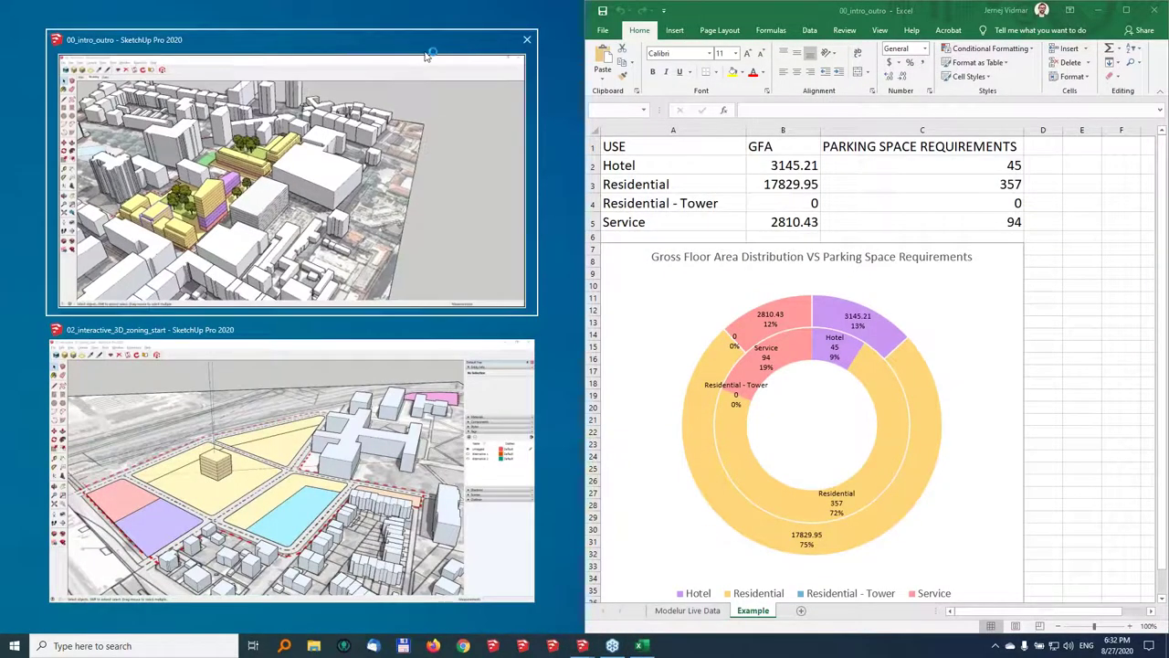
click(415, 160)
key(super)
key(super)
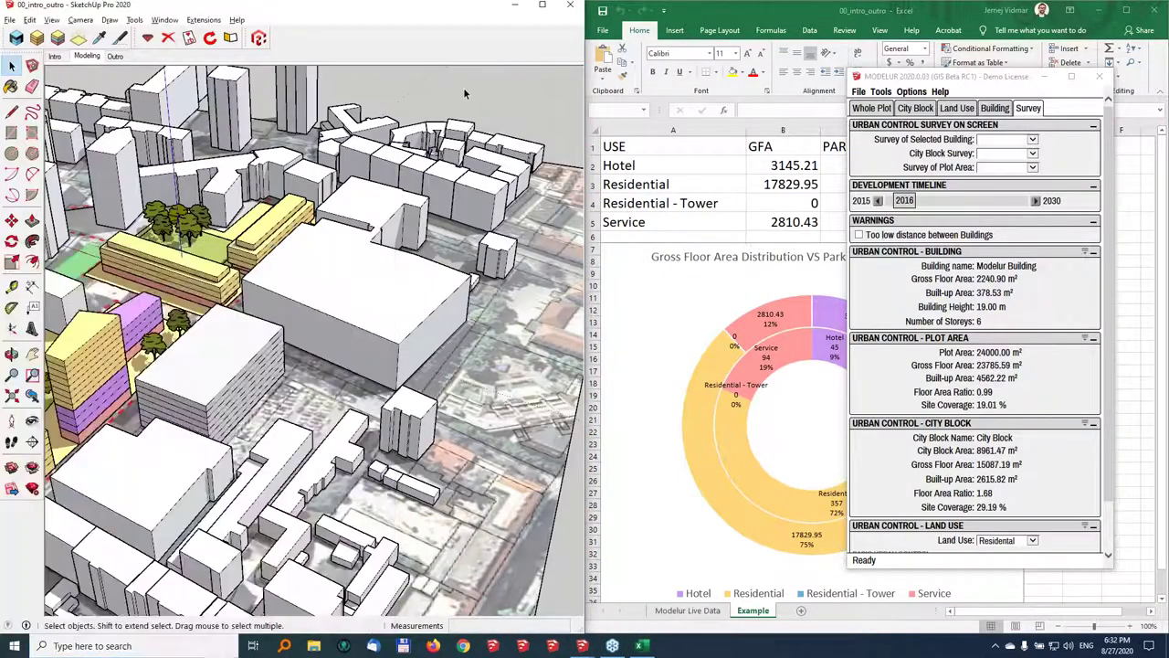
drag(941, 80, 473, 102)
Show the Modelur Live Data sheet in Excel down to the complex buildings data and select the complex tower in the model
click(691, 613)
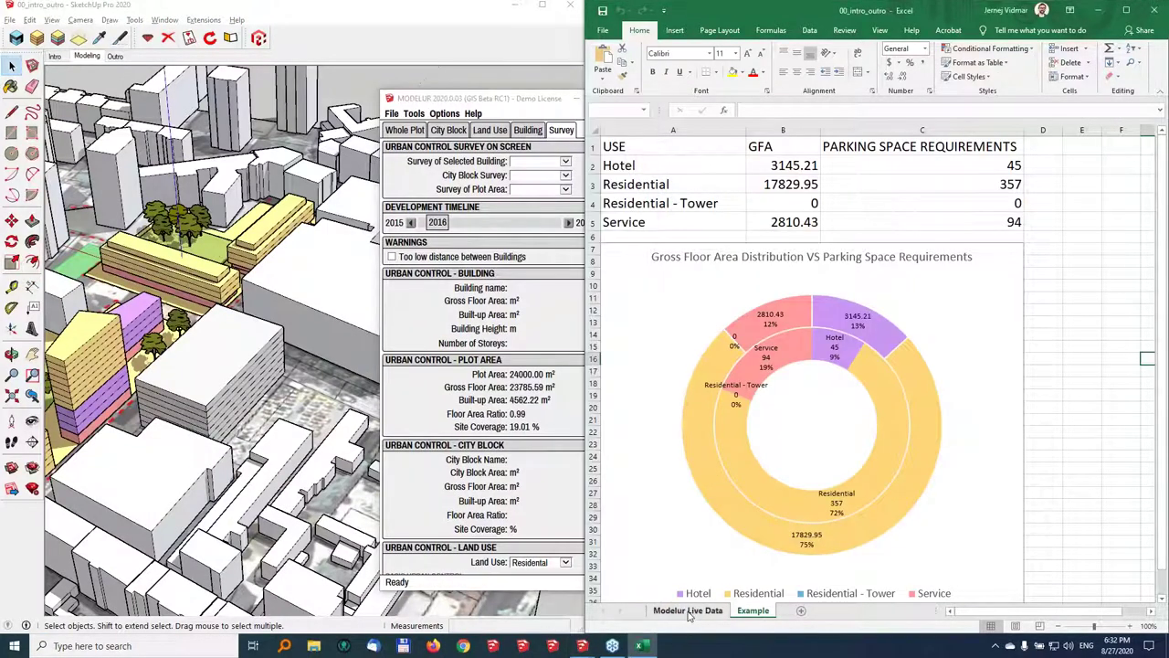
click(690, 614)
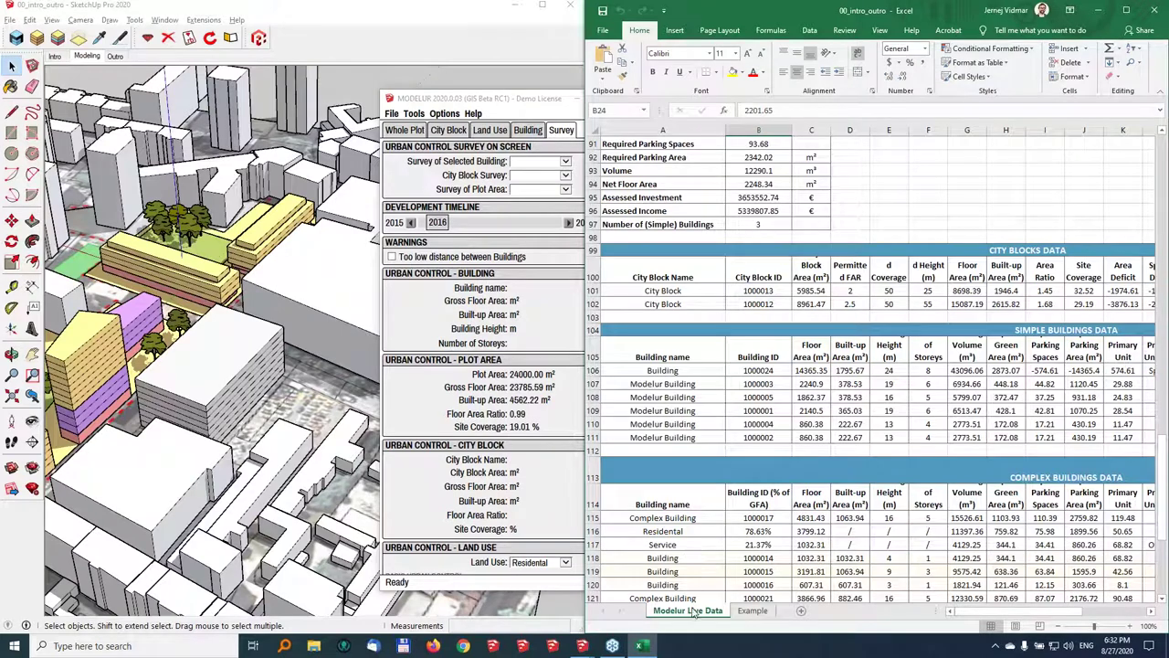
scroll(811, 310, down, 5)
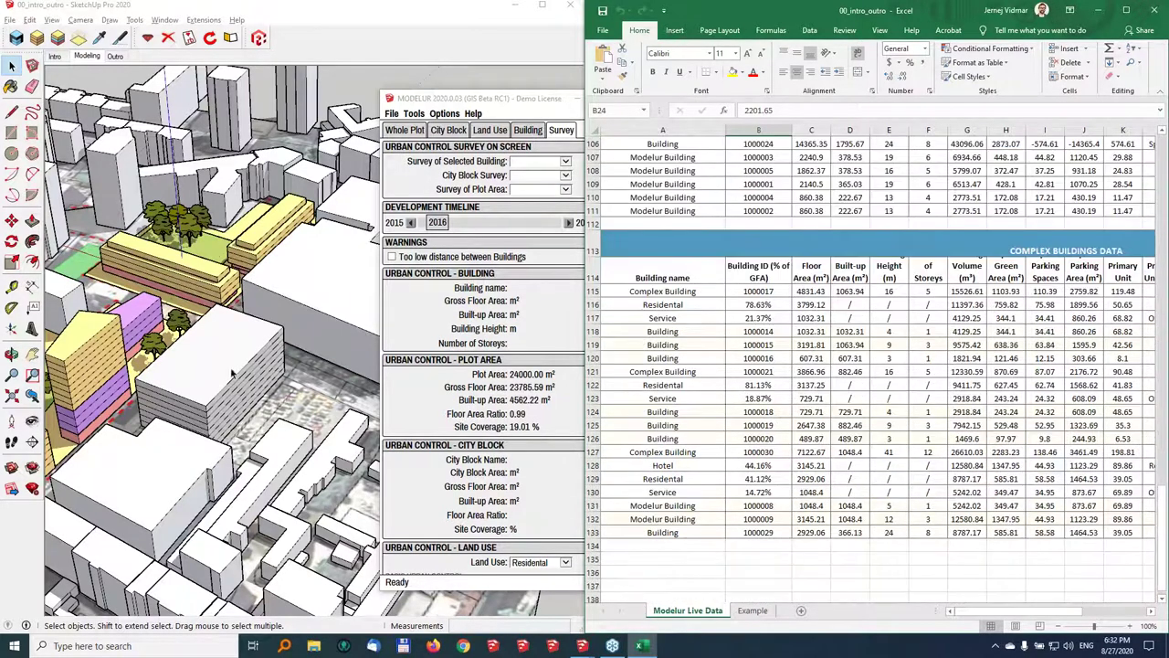
click(111, 370)
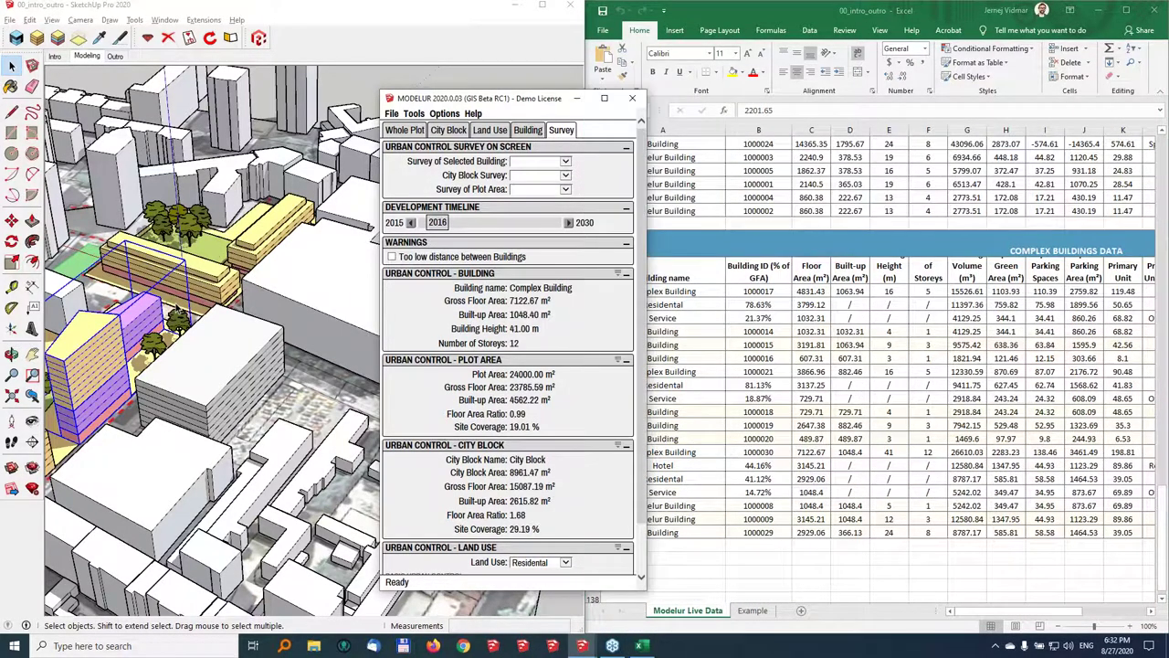
Return to the Example sheet and inspect the formula linking the Hotel GFA cell to the live data, leaving the cell unedited
click(754, 615)
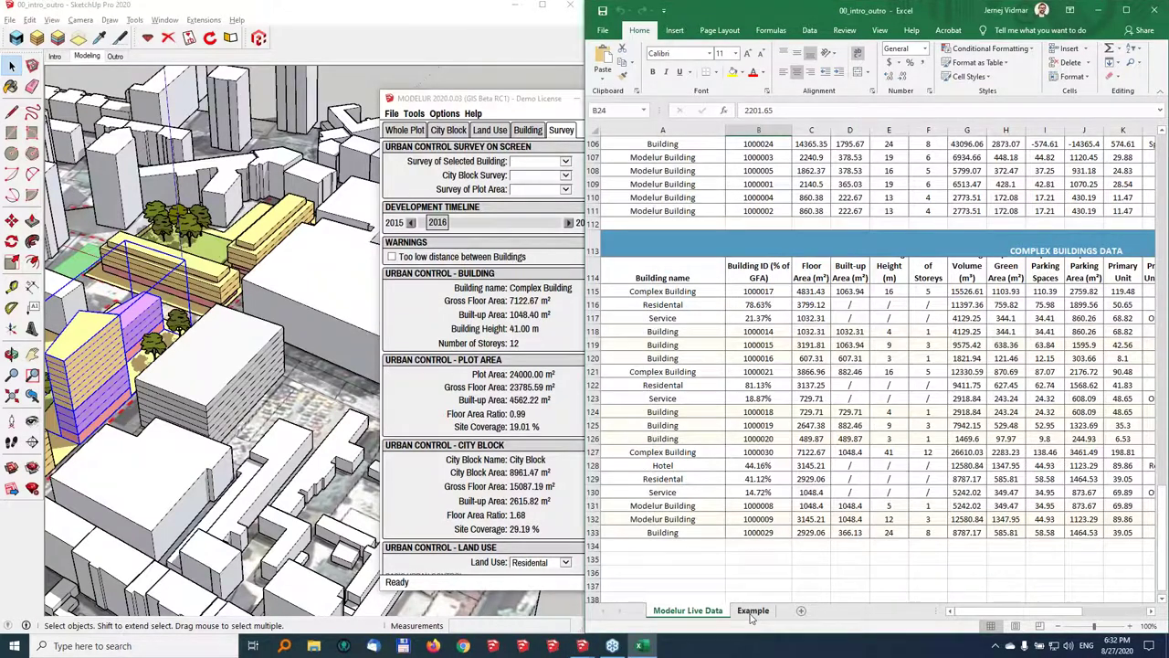
click(751, 615)
click(795, 168)
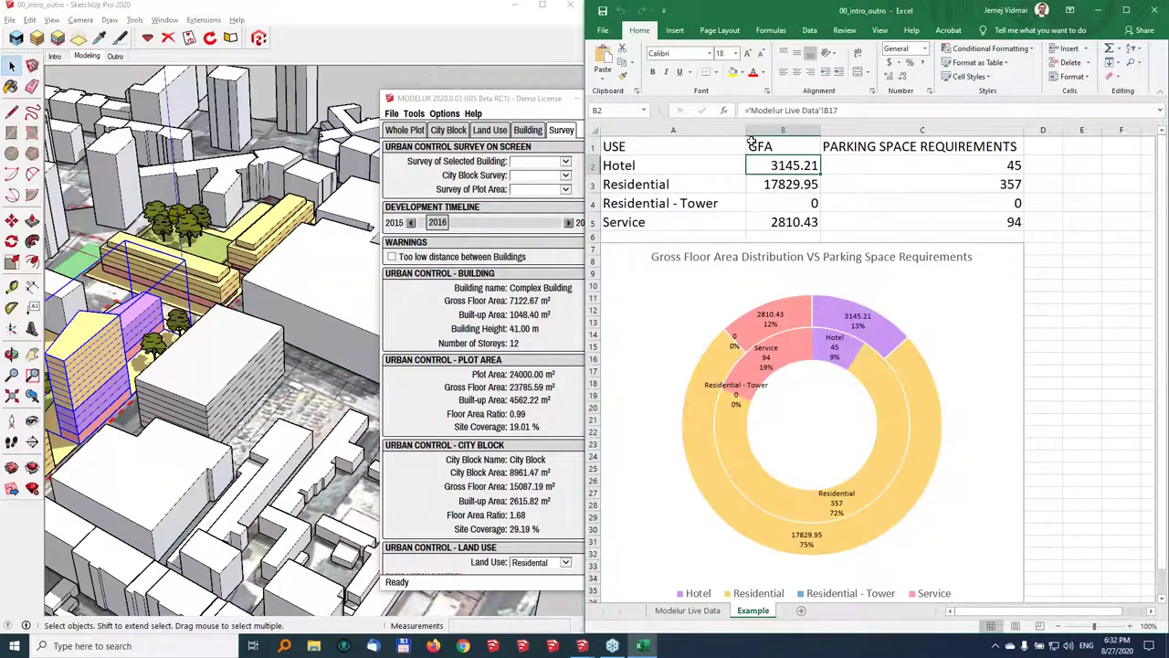
drag(837, 109, 785, 114)
click(1039, 180)
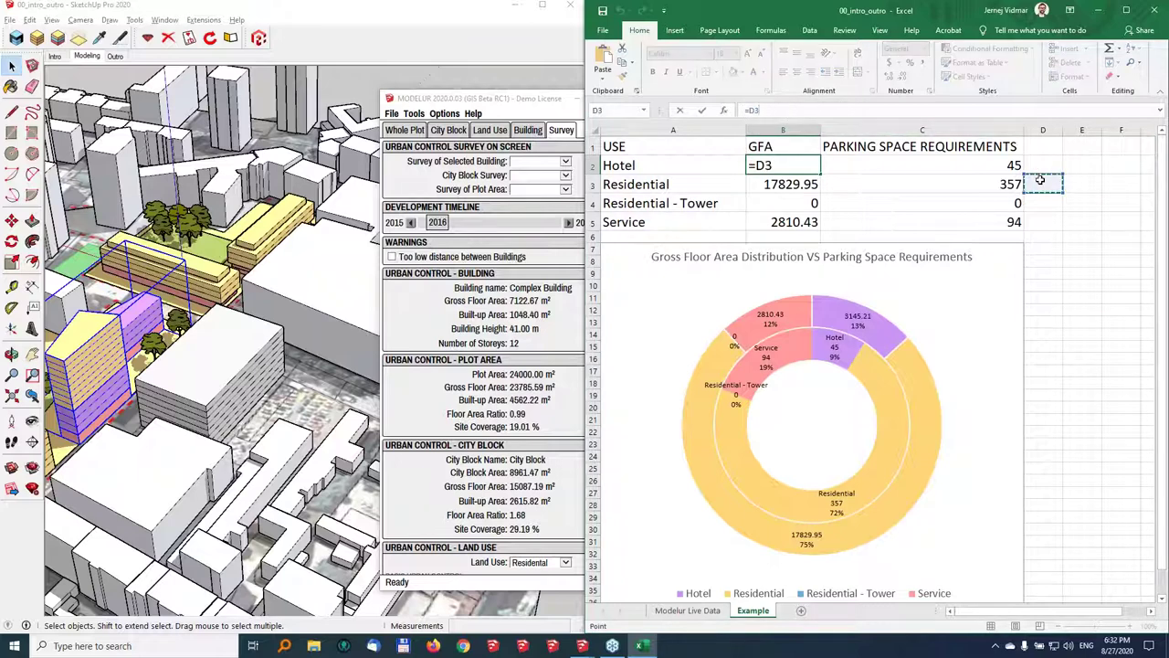
key(Escape)
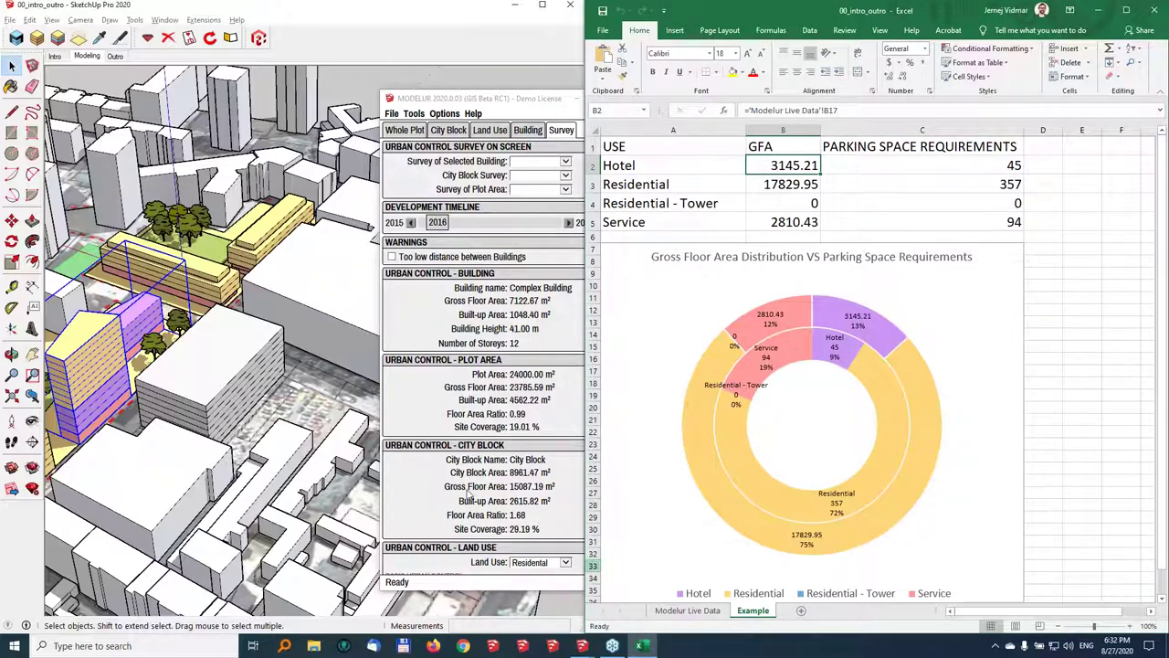
Clear the Modelur panel from the complex tower and change its upper residential part's land use to Residential - Tower
mouse_move(503, 98)
mouse_down()
mouse_move(435, 270)
mouse_move(442, 408)
mouse_up()
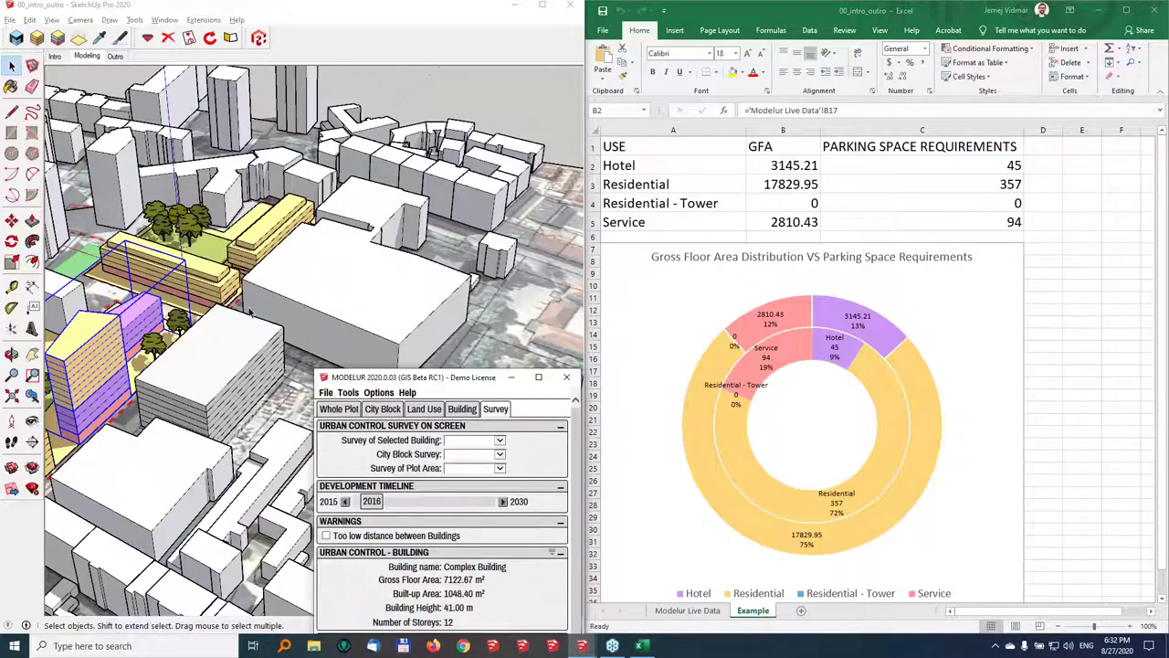
middle_drag(209, 302, 226, 297)
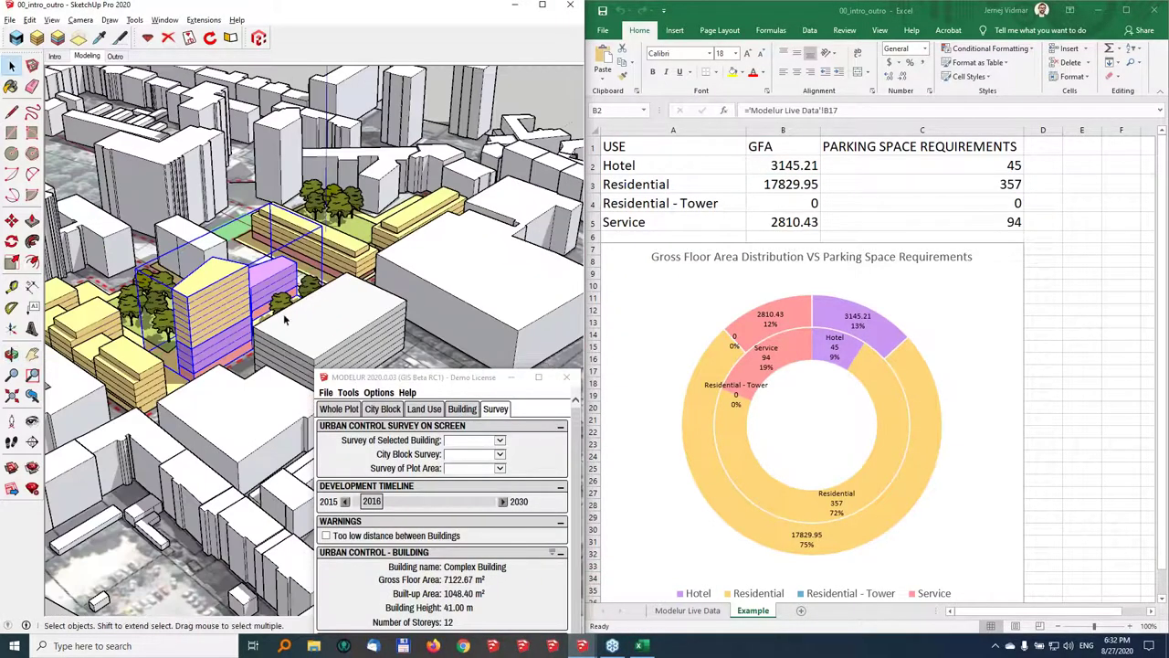
double_click(226, 288)
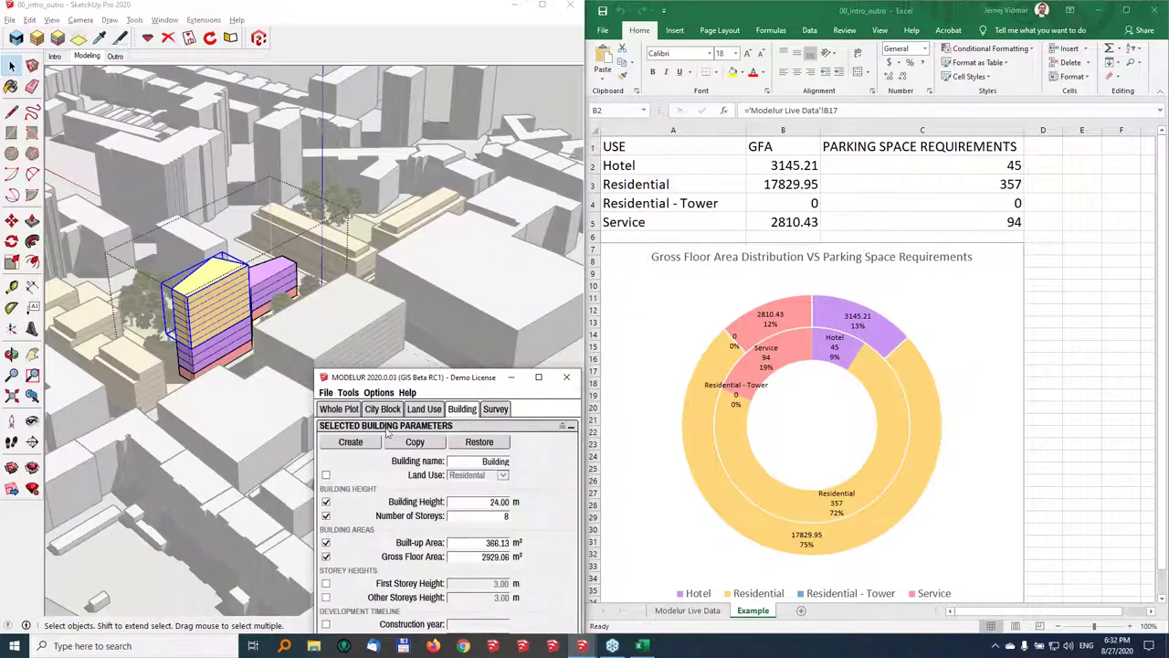
click(327, 475)
click(491, 475)
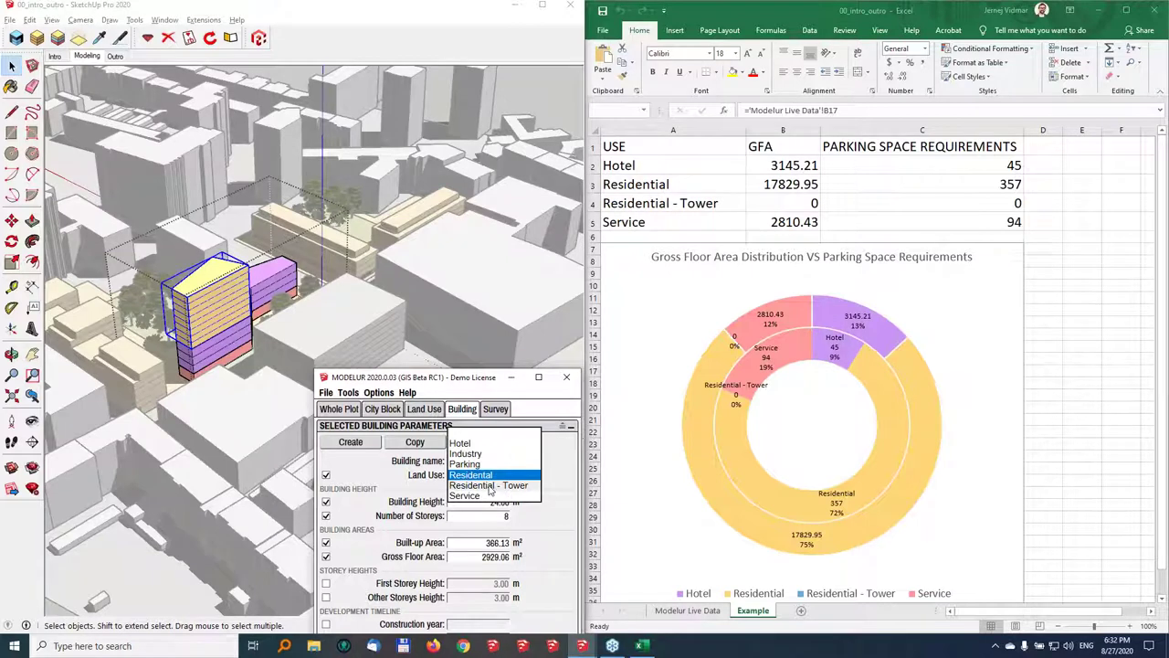
click(490, 486)
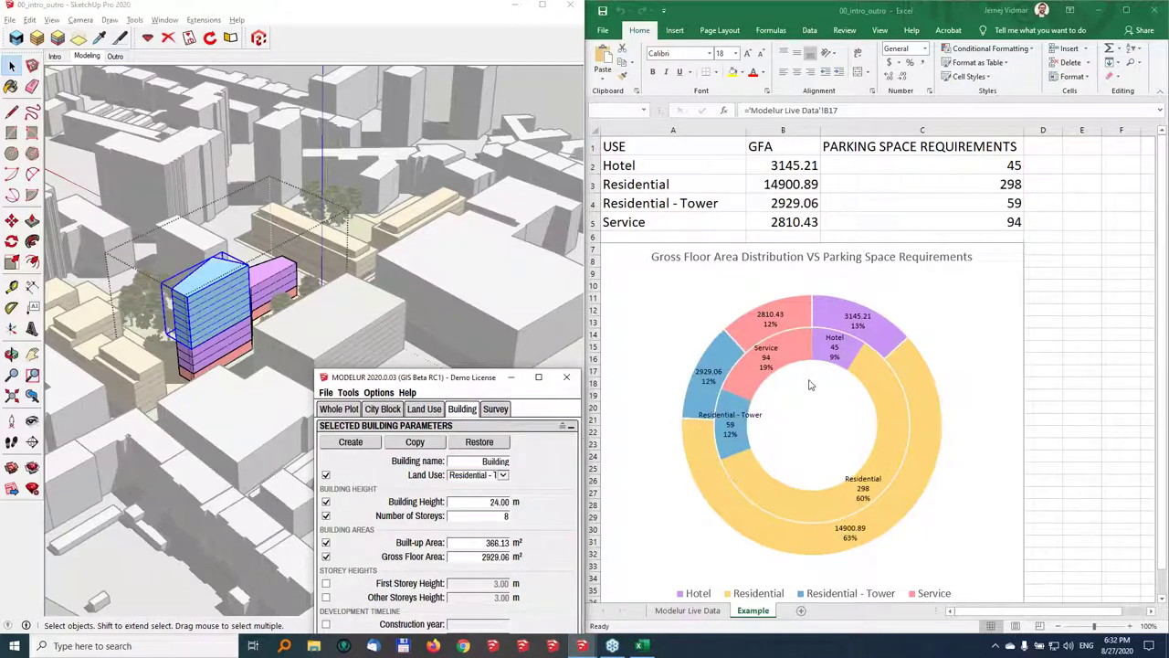
Scale the tower's upper part up to a height of 51 m with 17 storeys, and back down to 21 m with 7 storeys
key(s)
drag(215, 274, 216, 196)
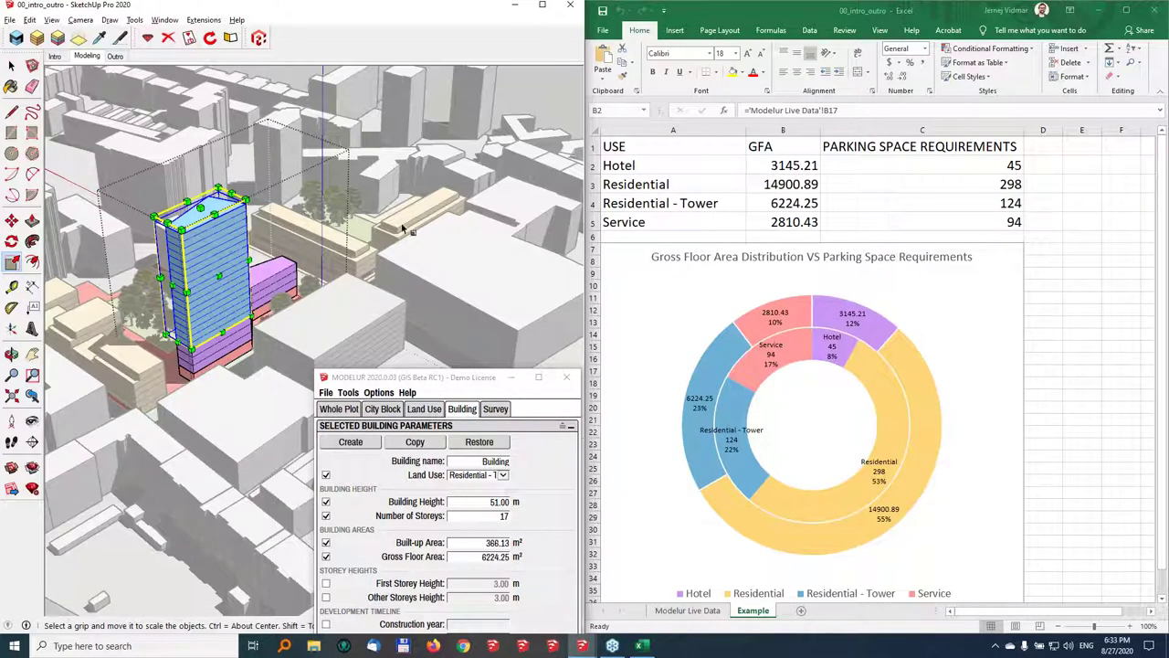
drag(200, 210, 205, 268)
click(204, 267)
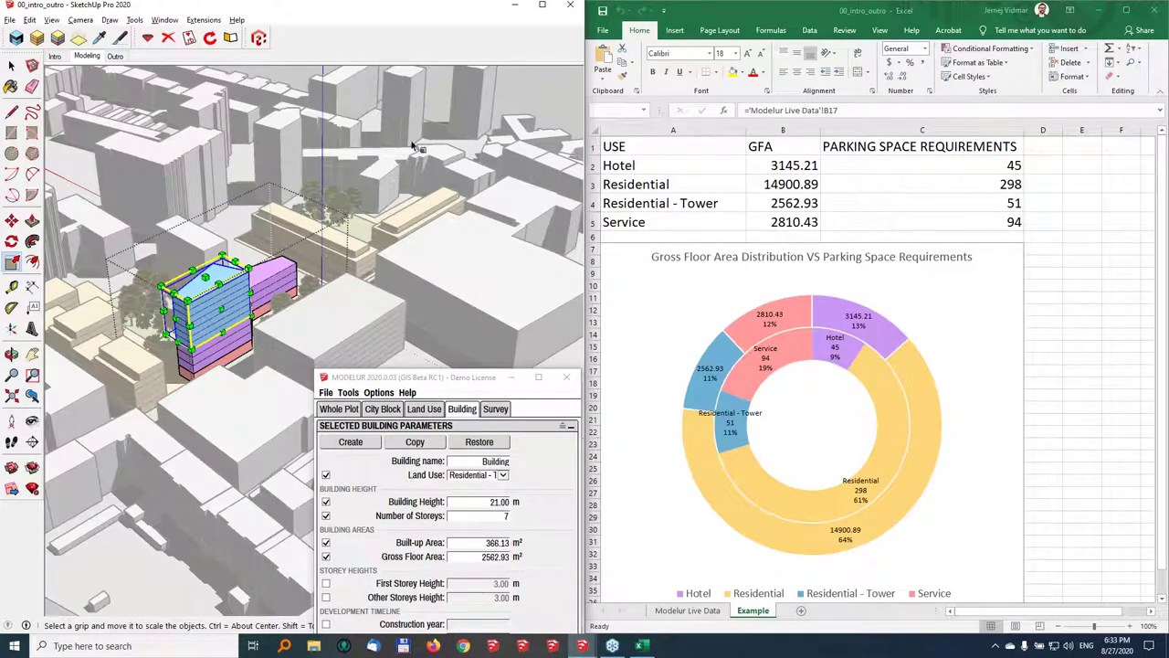
middle_drag(369, 233, 273, 192)
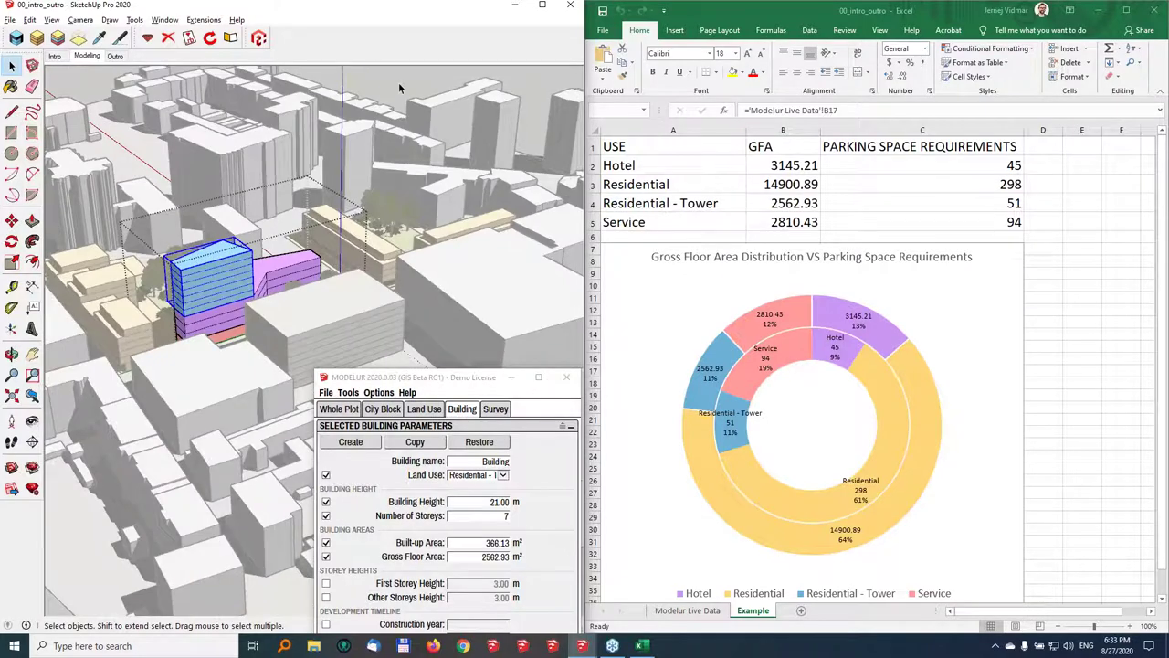
Switch to the 02_interactive_3D_zoning_start model and move the building from the central yellow city block onto the light blue block
key(Page_Down)
key(alt+Tab)
key(alt+Tab)
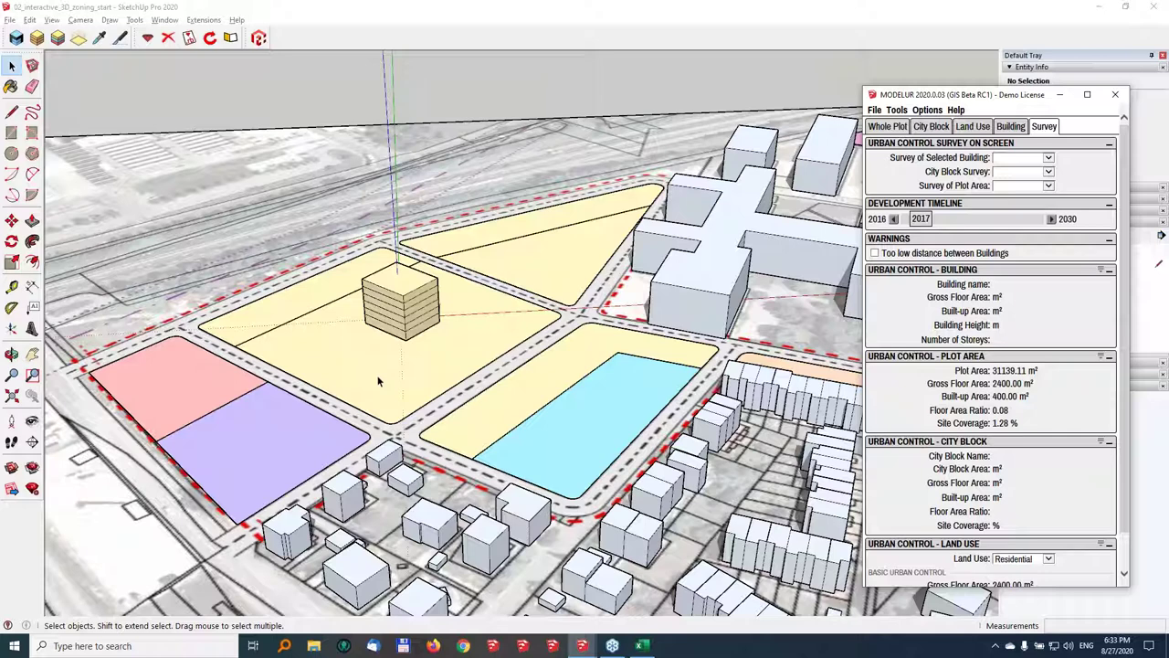
click(390, 317)
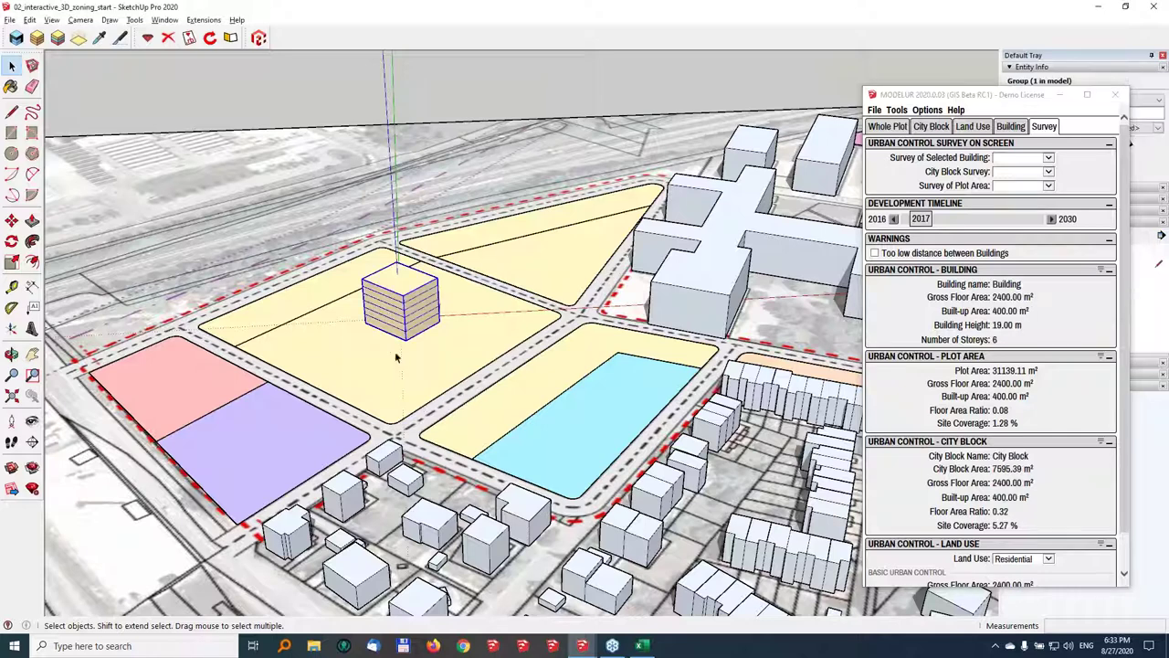
key(m)
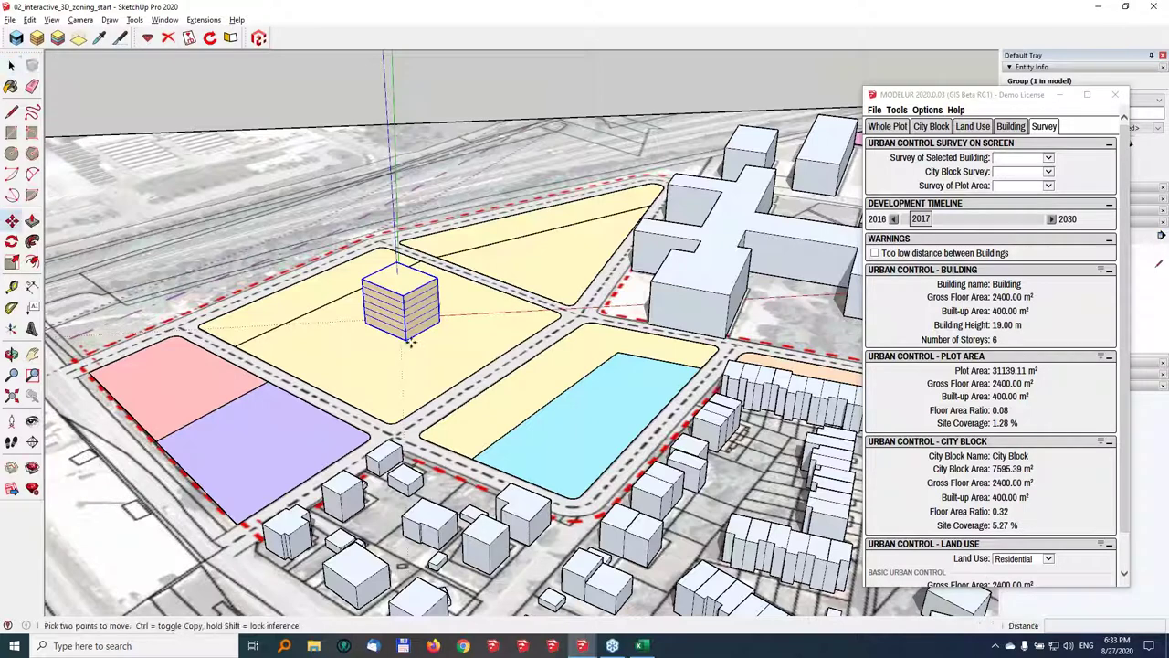
click(402, 339)
click(609, 446)
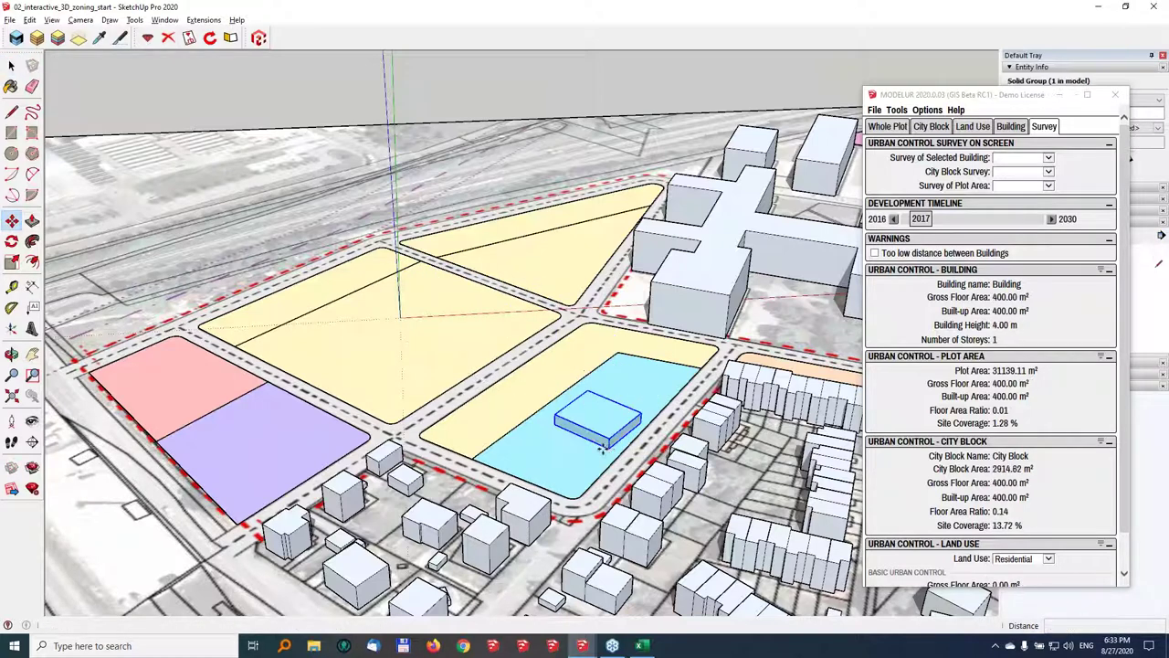
Move the building onto the purple city block and from there onto the adjacent pink Service block
click(180, 402)
click(180, 402)
click(283, 476)
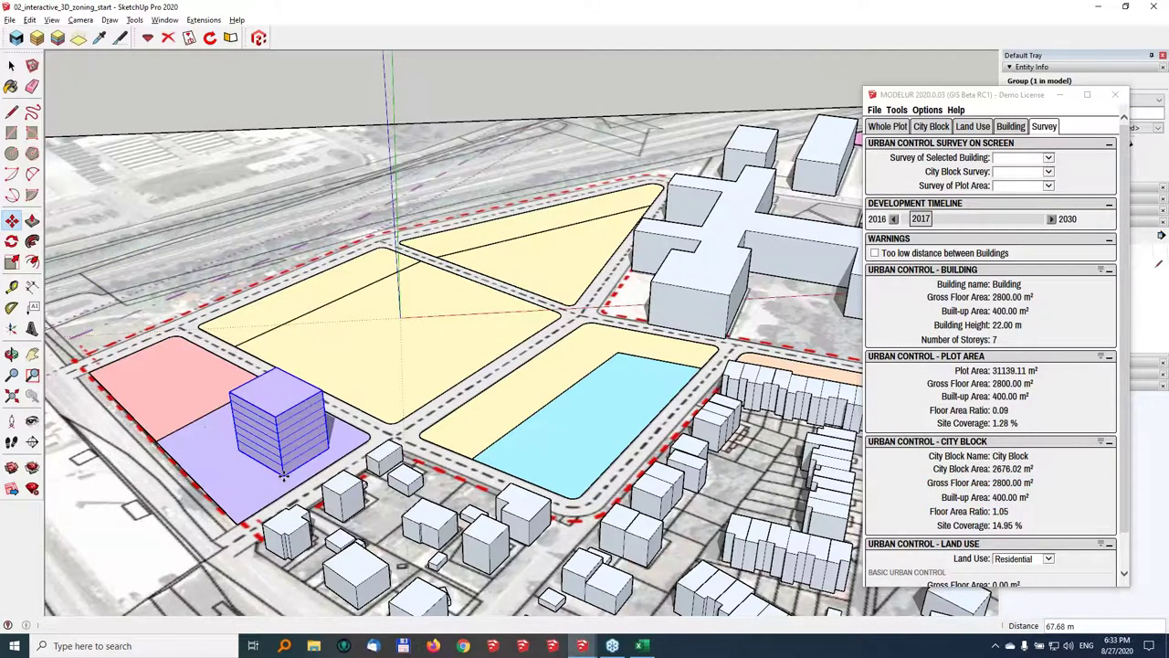
click(283, 476)
click(153, 395)
key(o)
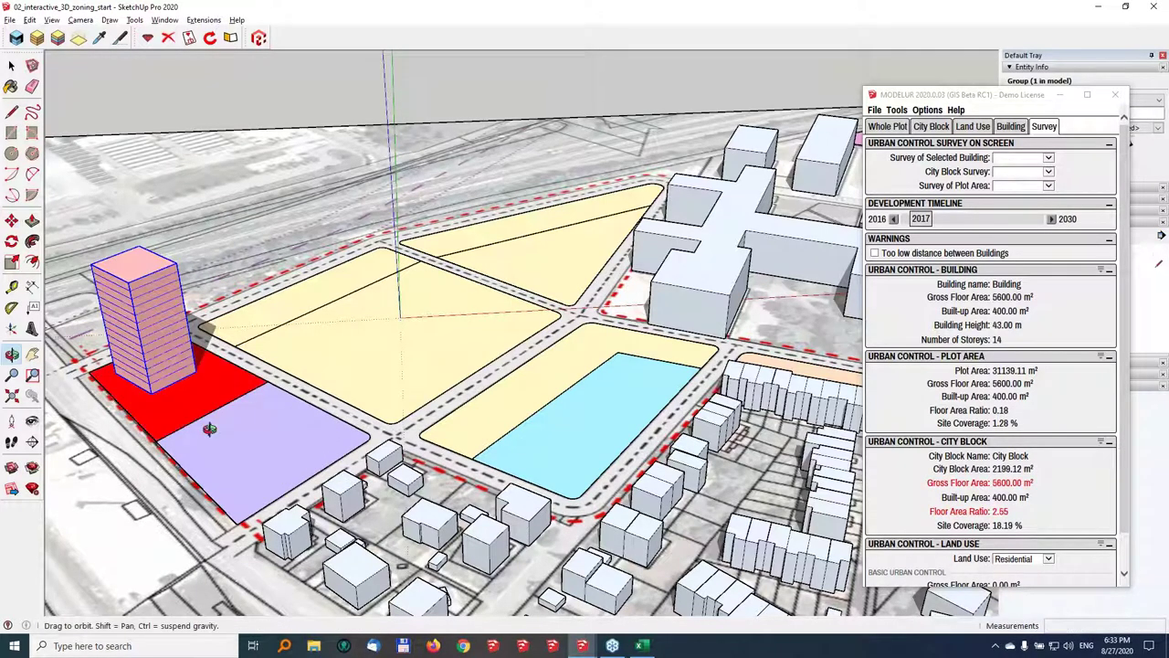
drag(209, 430, 392, 460)
key(m)
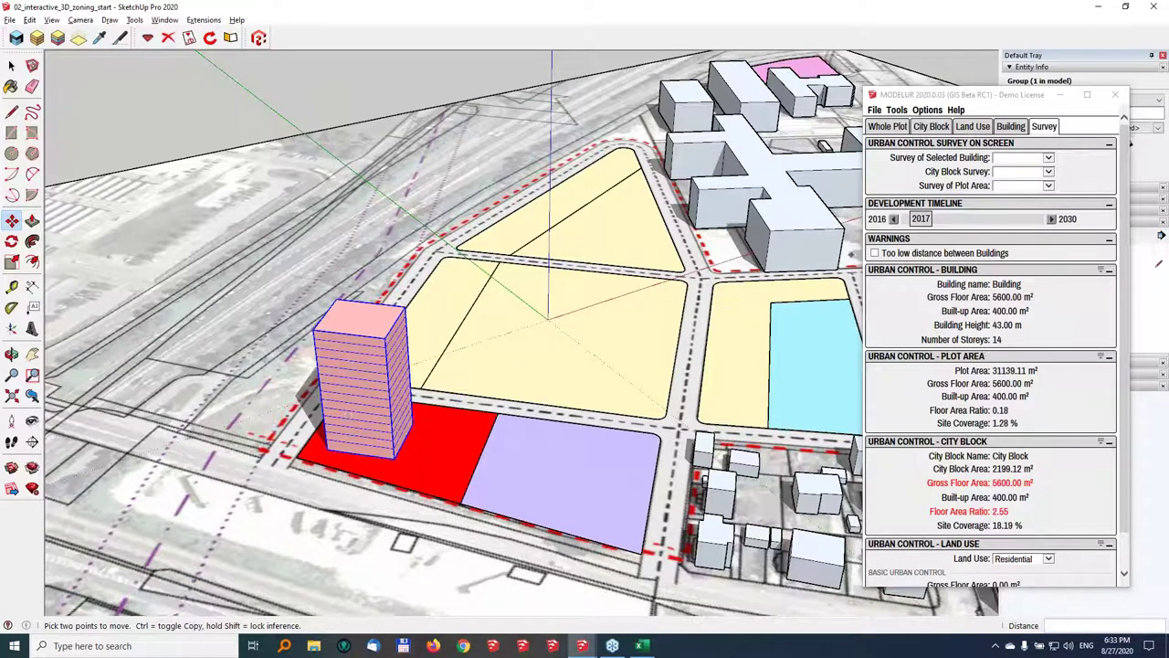
Check the Service block's maximum permitted FAR and set the on-screen City Block Survey to Full
click(925, 136)
click(929, 127)
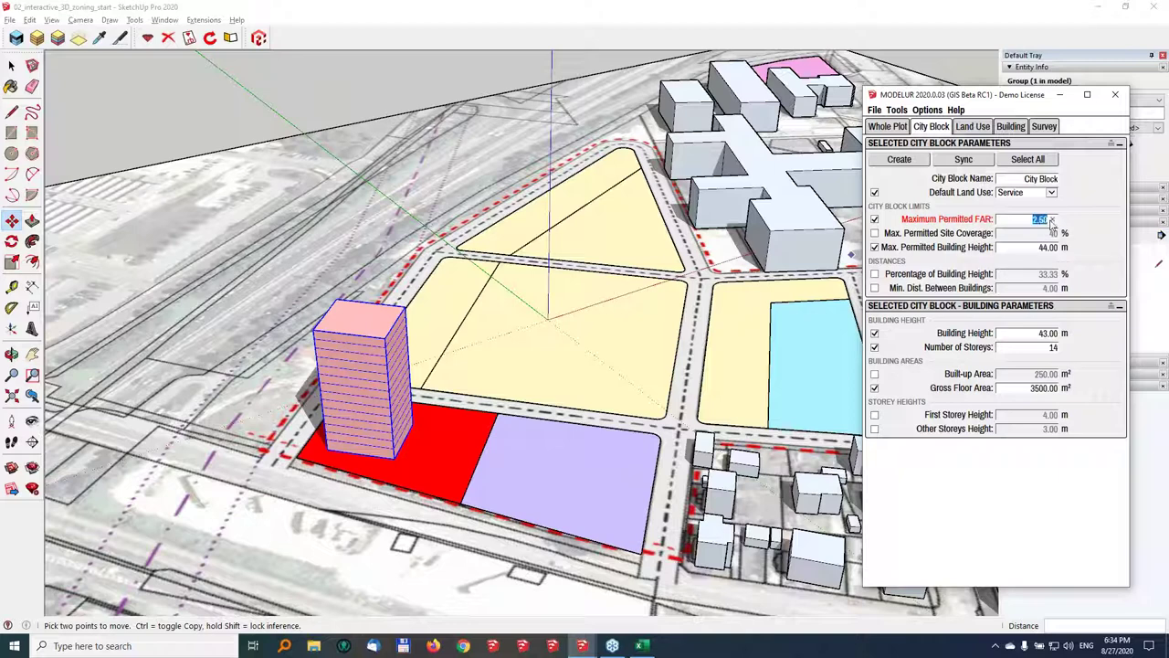
click(1045, 127)
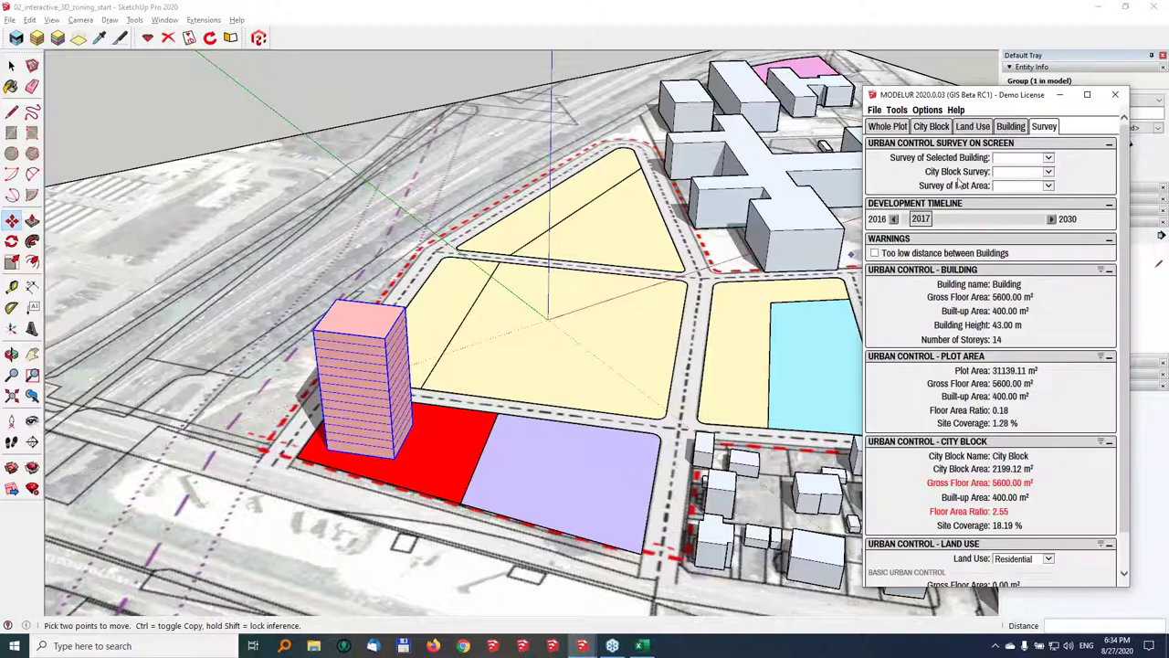
click(1009, 173)
click(1009, 194)
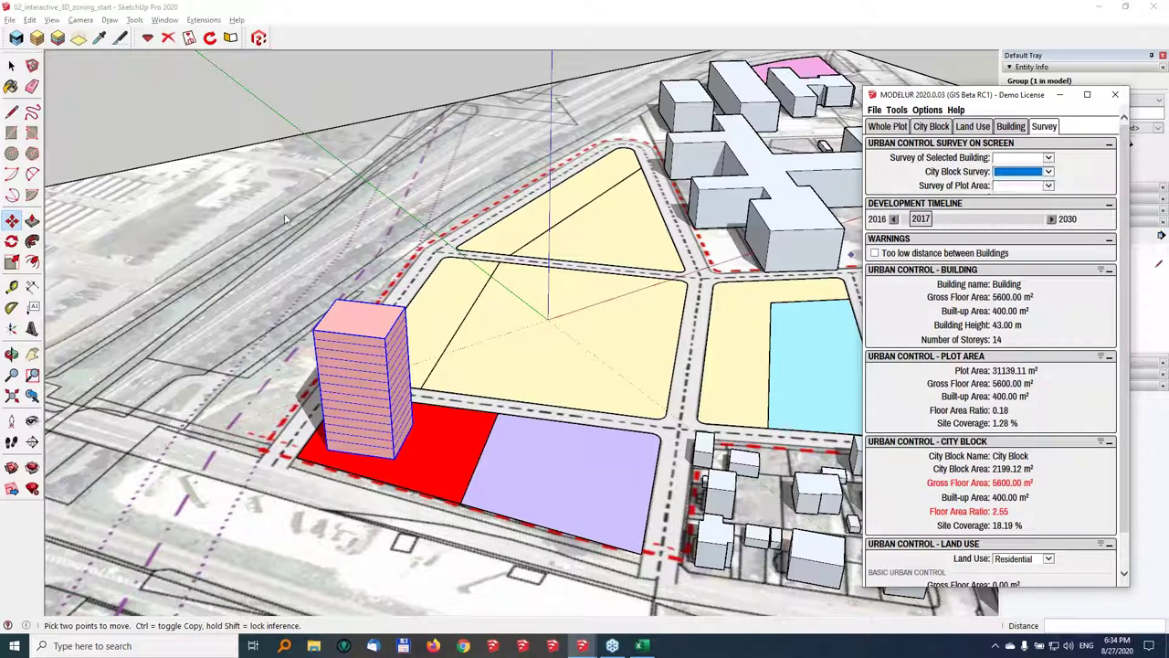
middle_drag(411, 374, 464, 128)
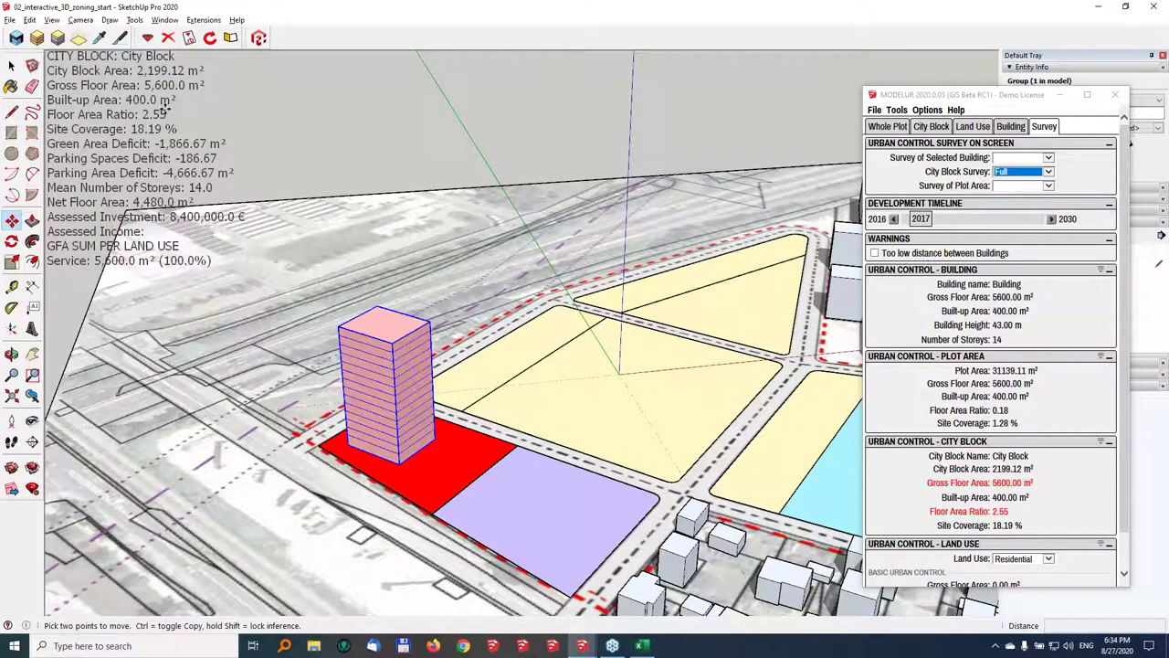
middle_drag(365, 416, 423, 418)
Scale the building on the Service block along the green axis to a built-up area of 354 m², and up to 435.42 m²
key(space)
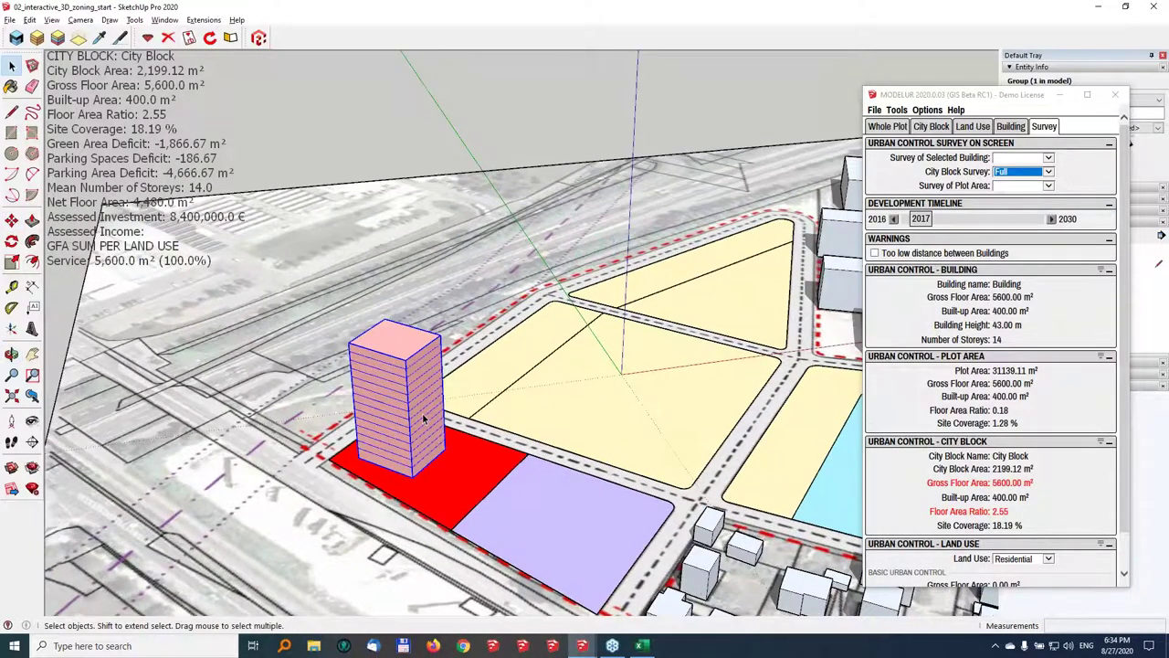
key(s)
mouse_move(425, 406)
mouse_down()
mouse_move(395, 418)
mouse_move(419, 405)
mouse_up()
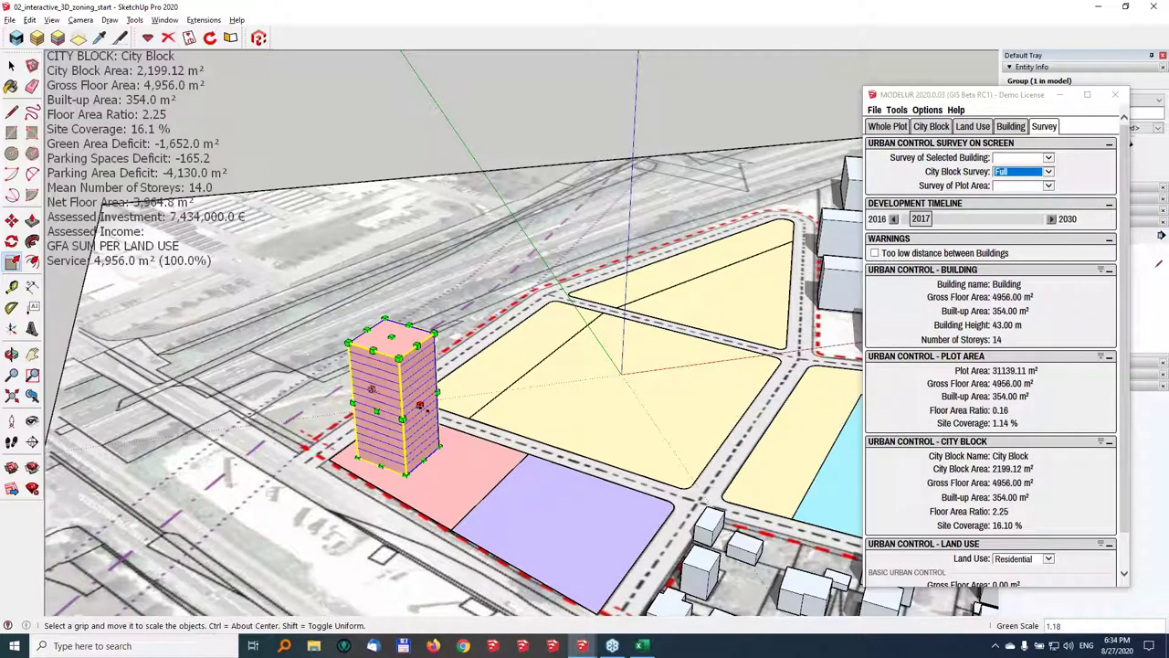
drag(419, 405, 431, 408)
Set the selected building's Built-up Area parameter to 393 m²
click(1021, 127)
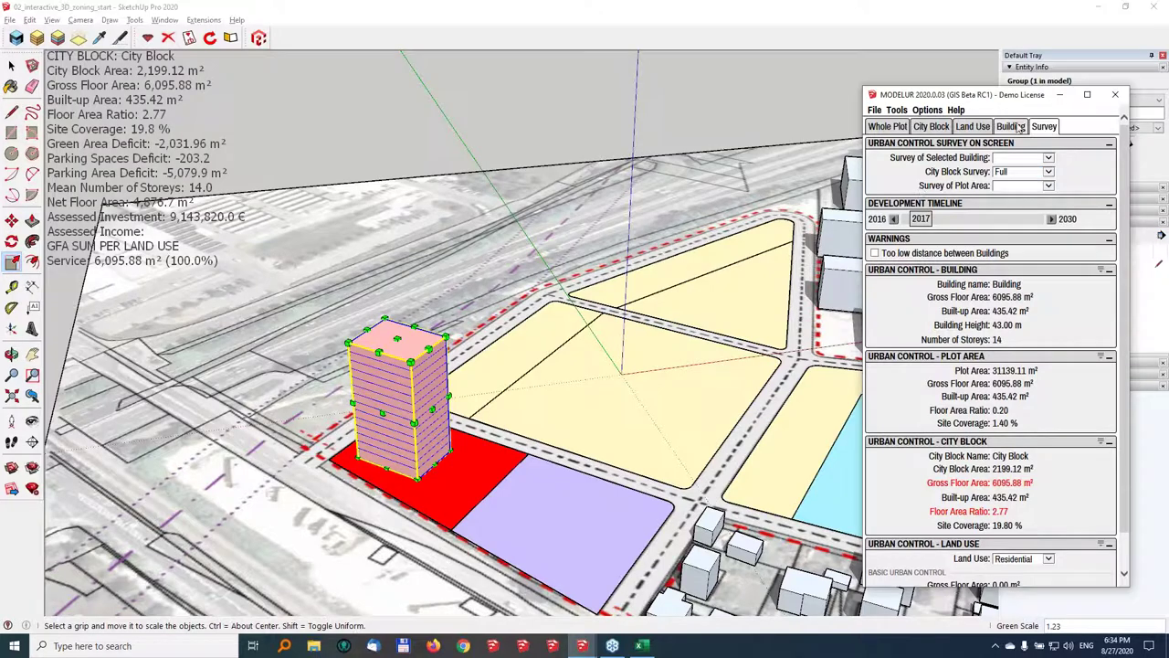
click(1012, 127)
drag(1025, 261, 1065, 265)
text(393)
key(Return)
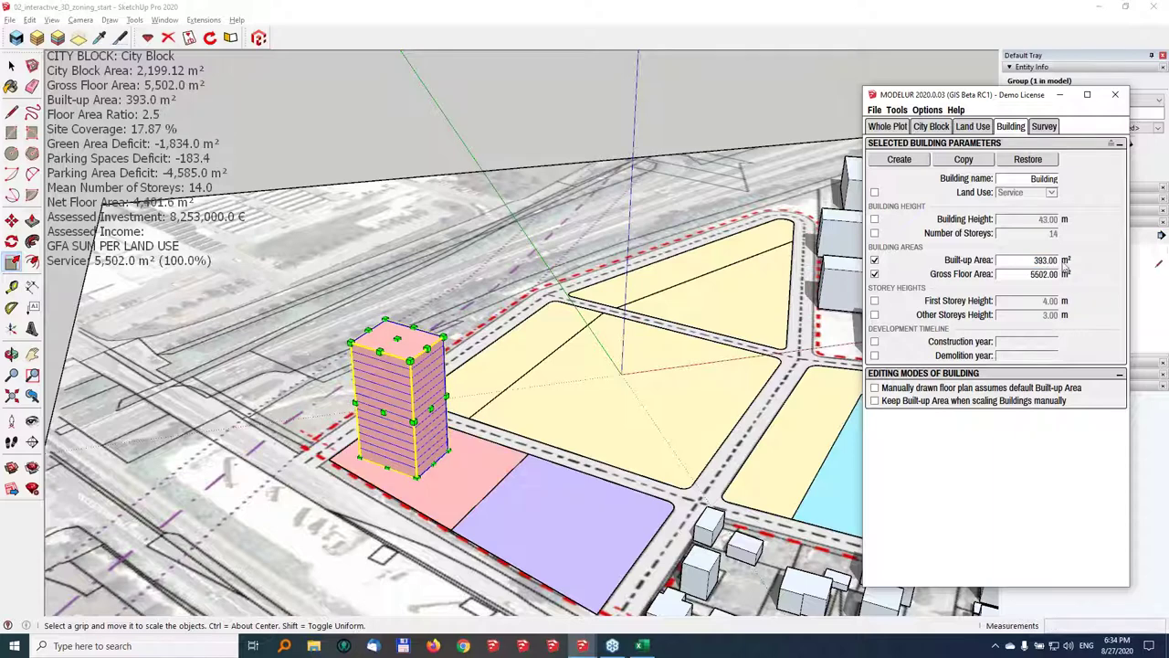
Try a Built-up Area of 394 m² for the building and return it to 393 m²
drag(1027, 262, 1070, 267)
click(1033, 262)
key(Return)
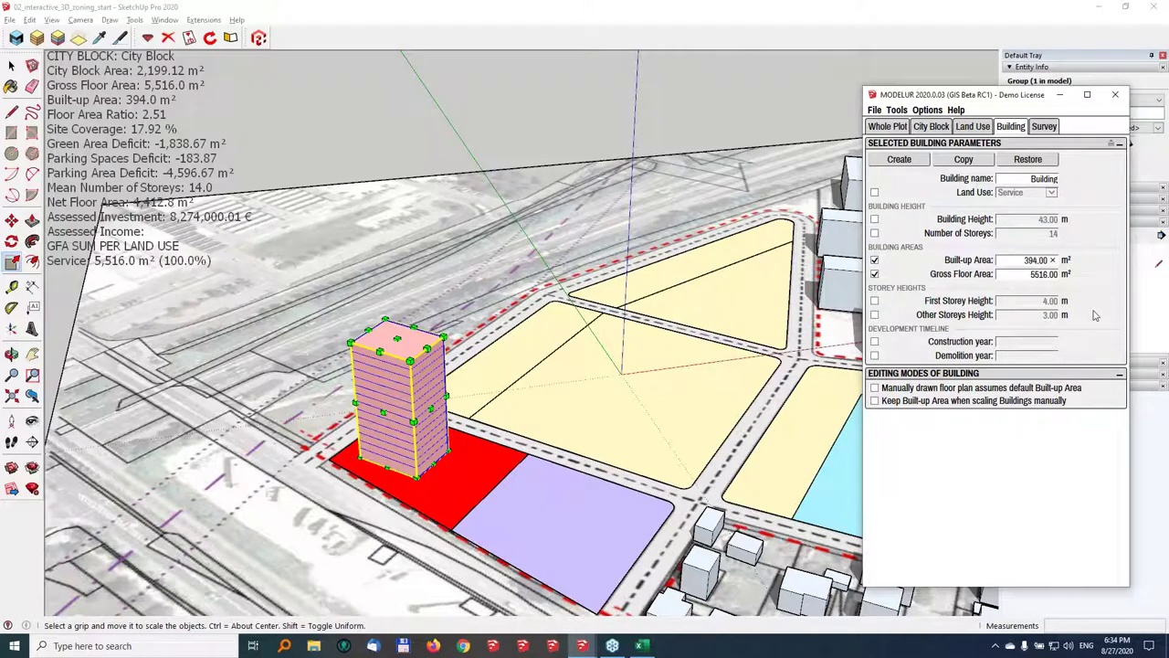
key(BackSpace)
text(3)
key(Return)
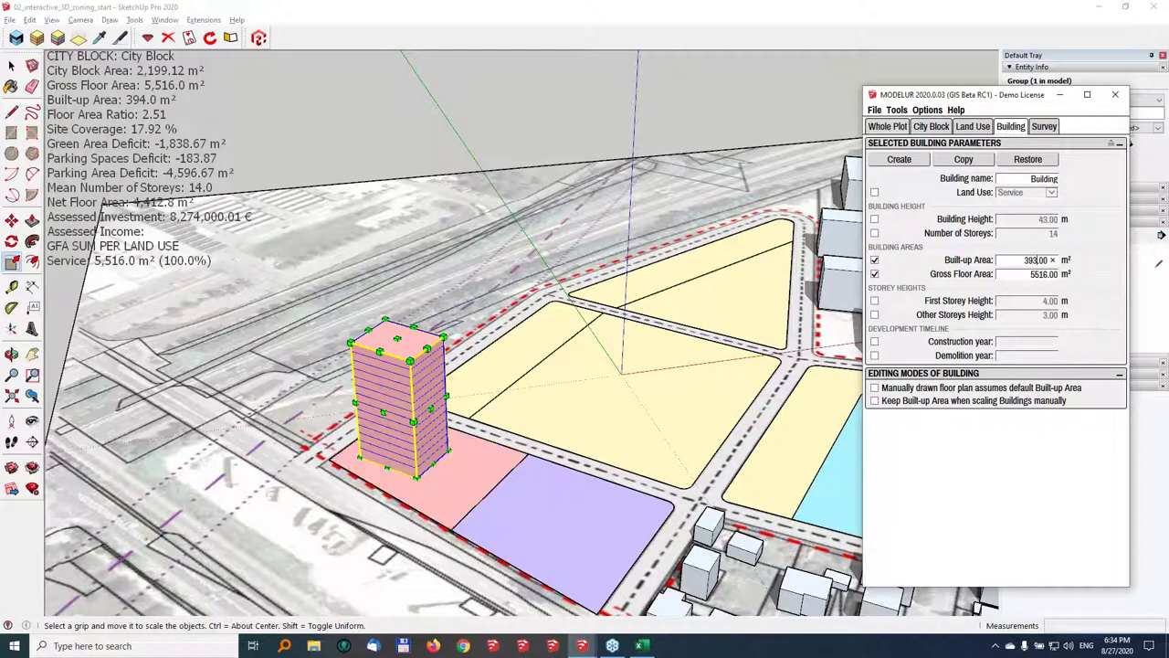
Move the building to a different position within the pink Service block
scroll(498, 383, up, 2)
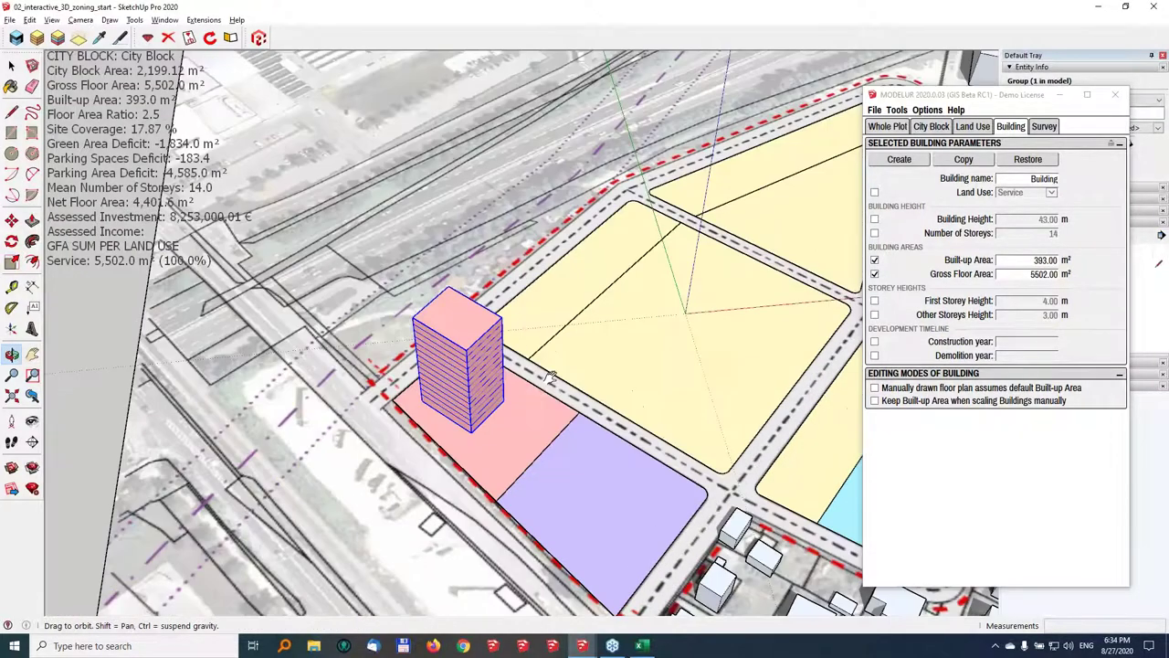
middle_drag(491, 416, 541, 468)
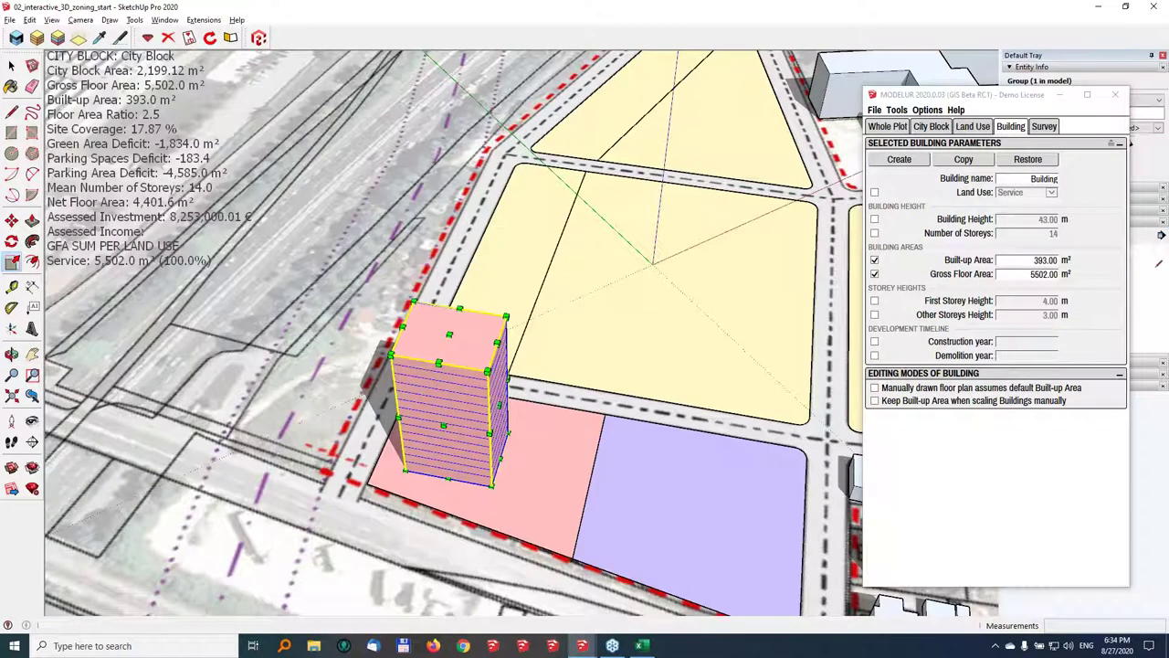
key(m)
click(480, 493)
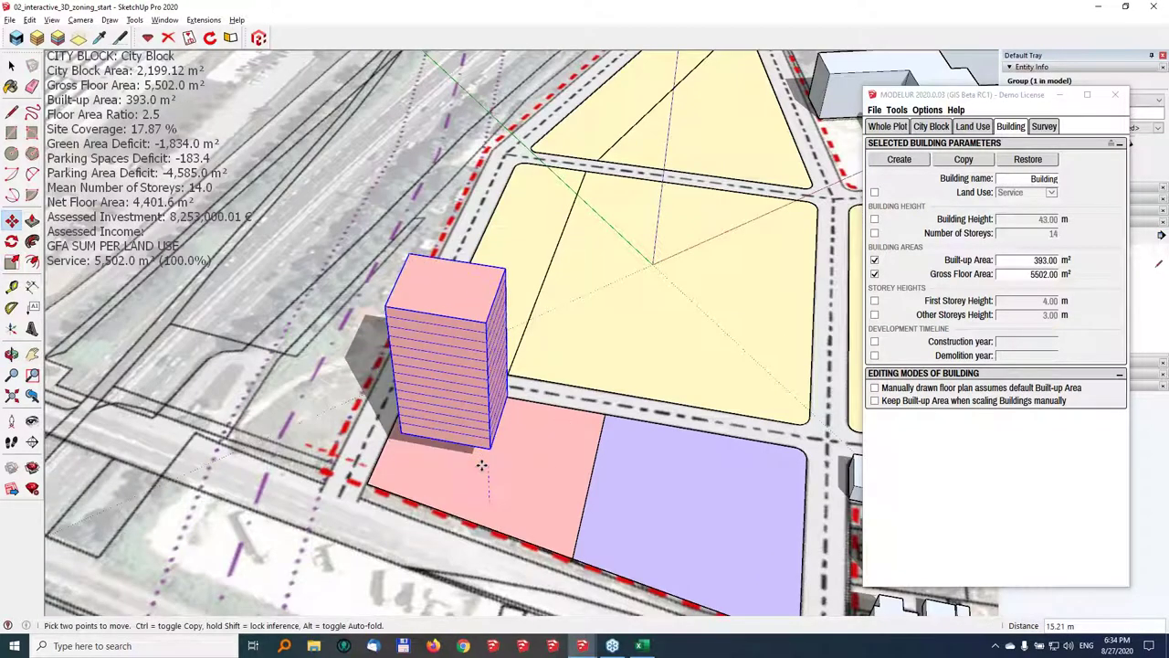
click(590, 460)
middle_drag(594, 460, 707, 436)
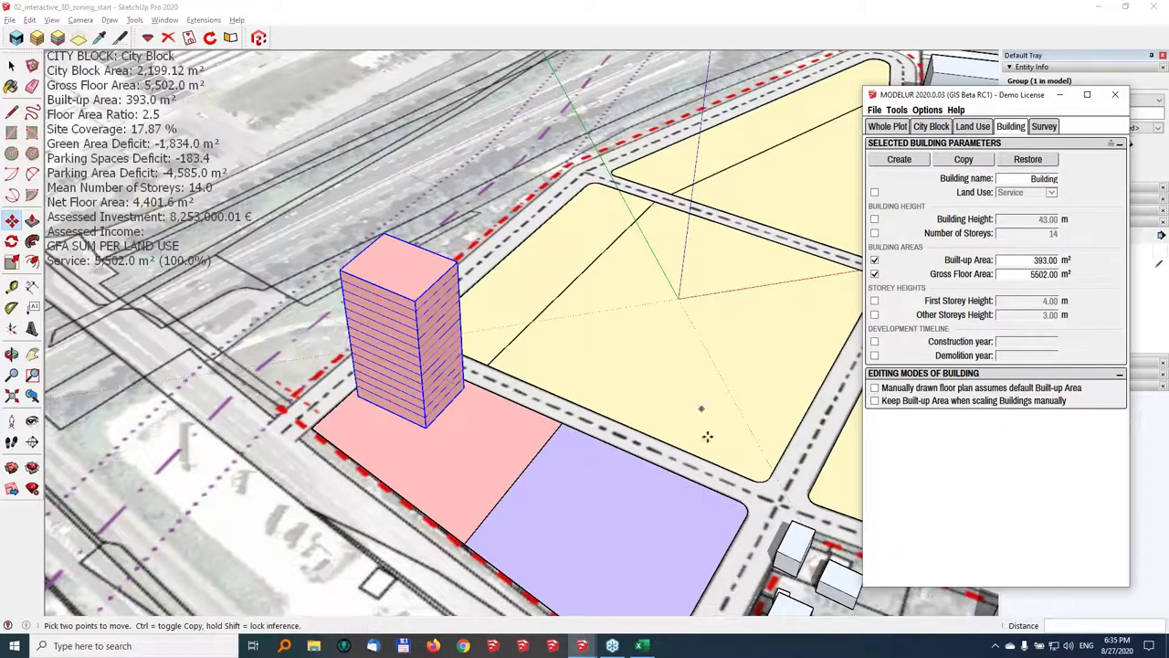
middle_drag(546, 419, 546, 364)
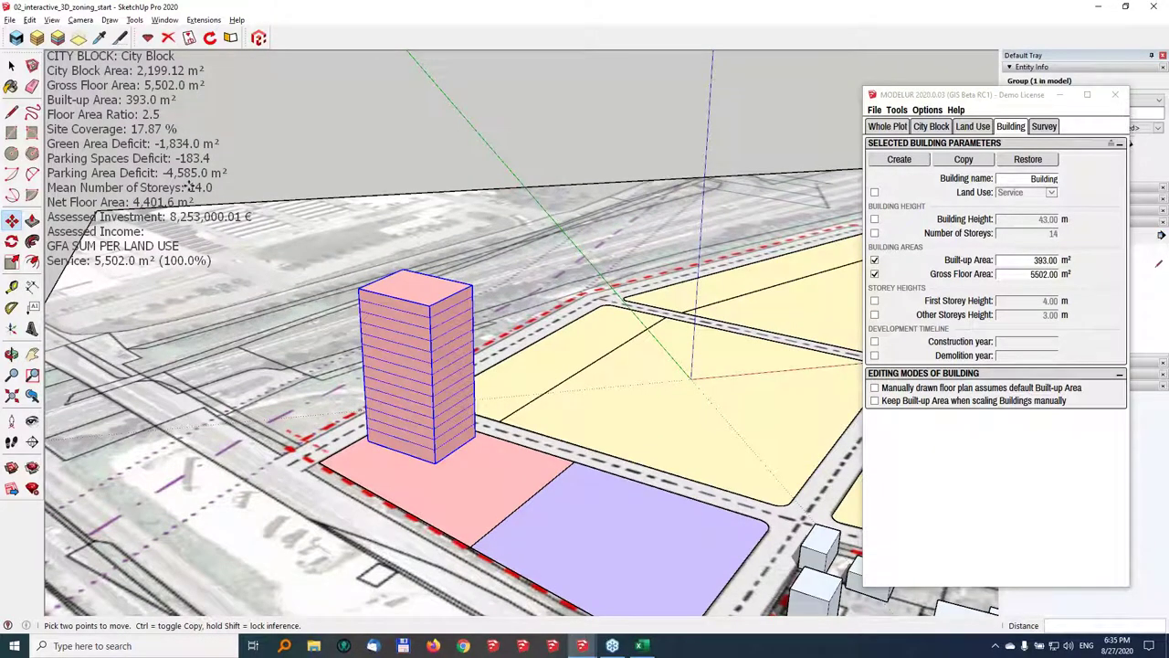
Enable keeping the Built-up Area when scaling buildings manually, and scale the building along the green axis by a factor of 0.66
click(875, 409)
click(874, 402)
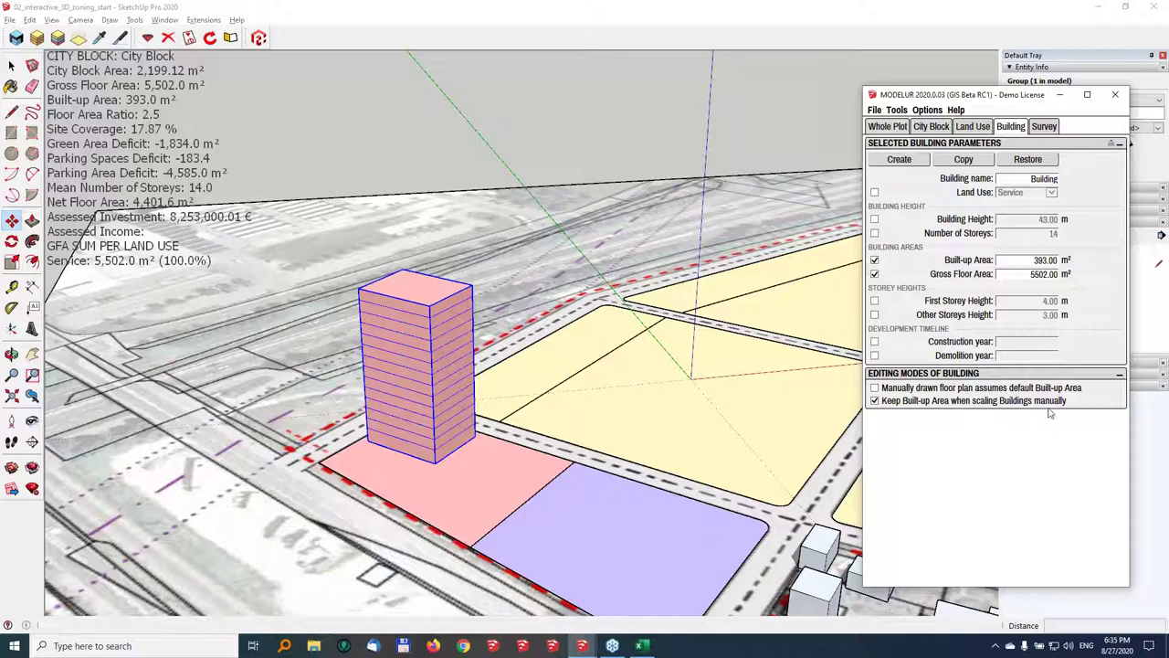
click(537, 378)
middle_drag(537, 378, 494, 356)
key(s)
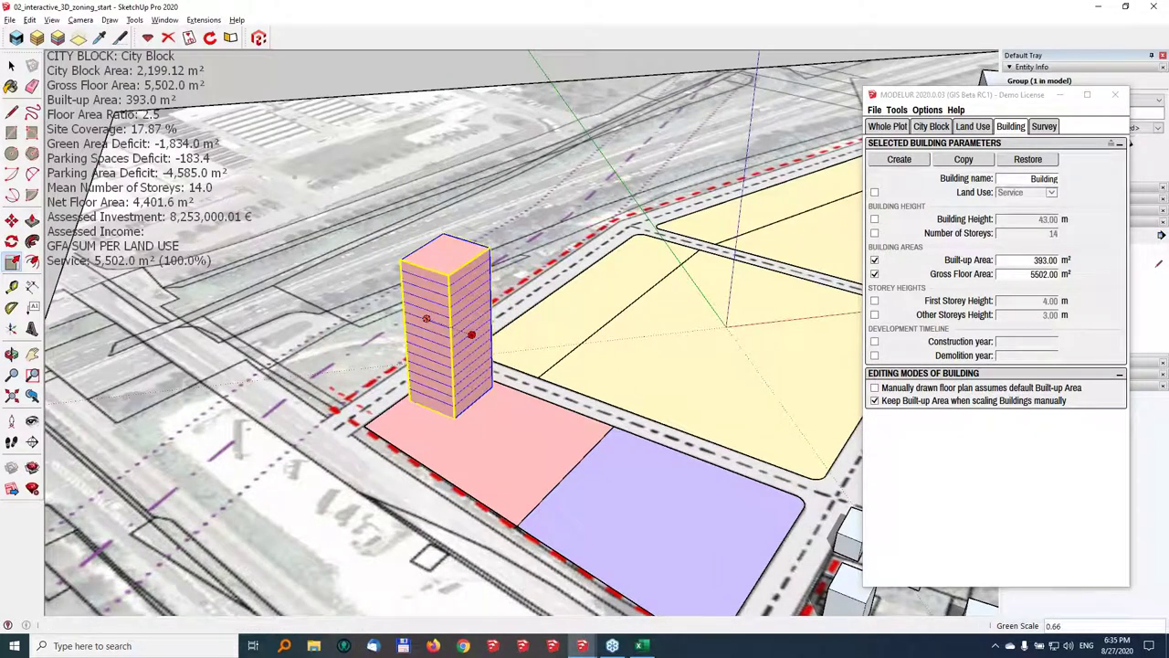
drag(402, 260, 409, 233)
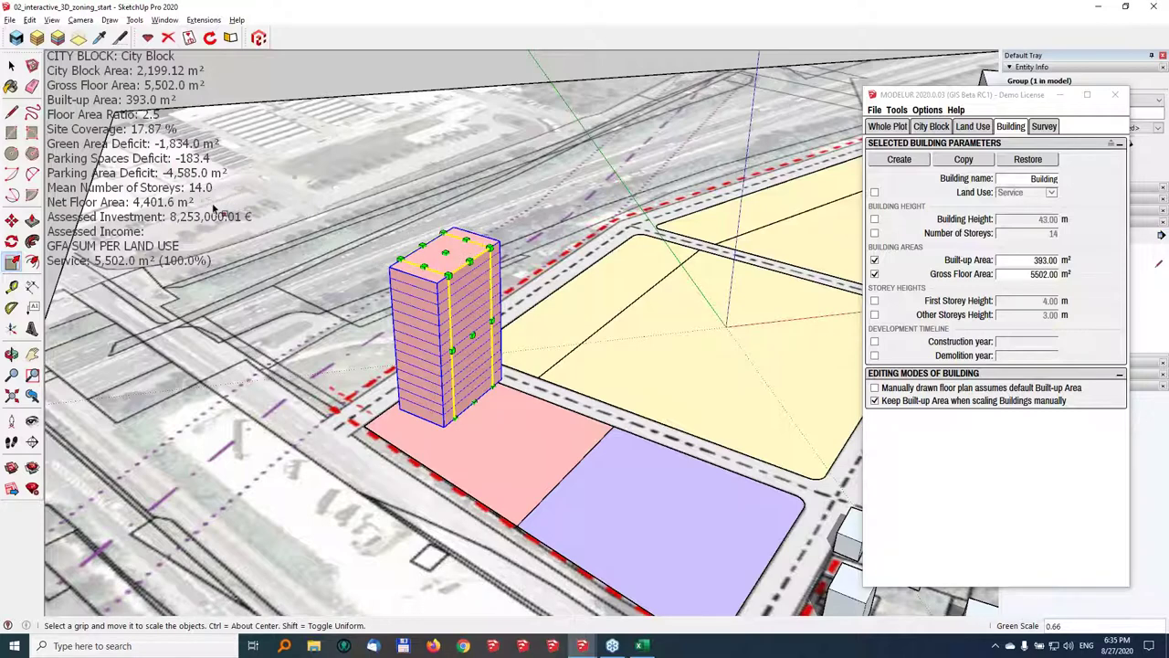
Move the building toward the outer corner of the pink Service block
key(o)
middle_drag(594, 347, 610, 350)
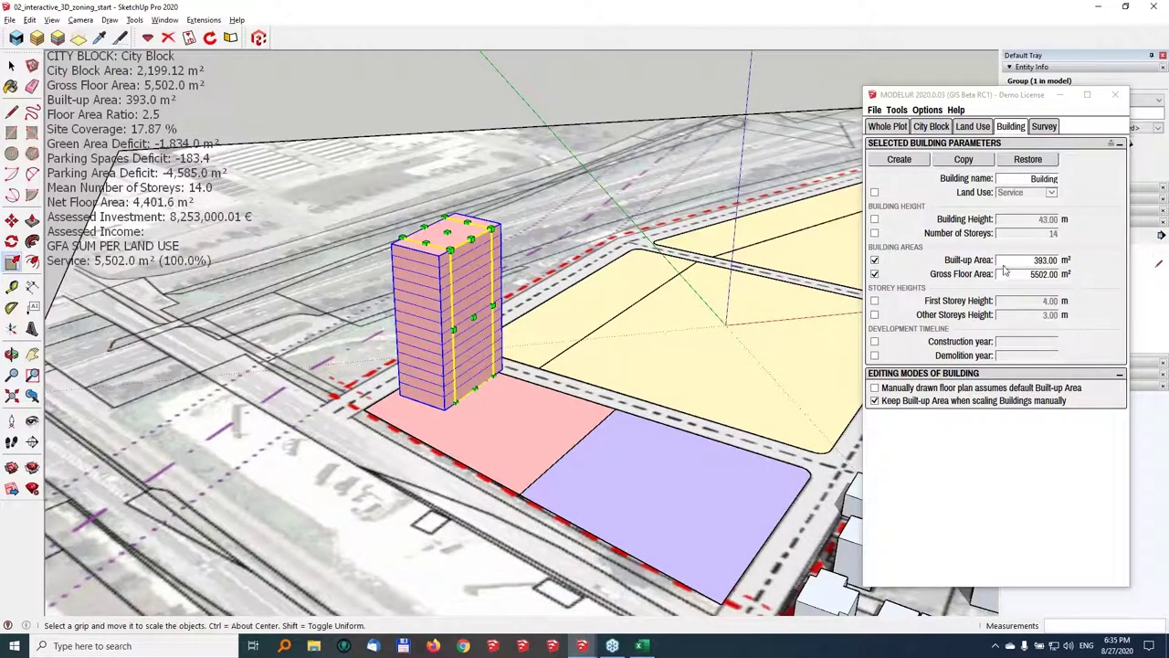
middle_drag(493, 382, 718, 394)
key(m)
click(485, 470)
scroll(718, 394, down, 6)
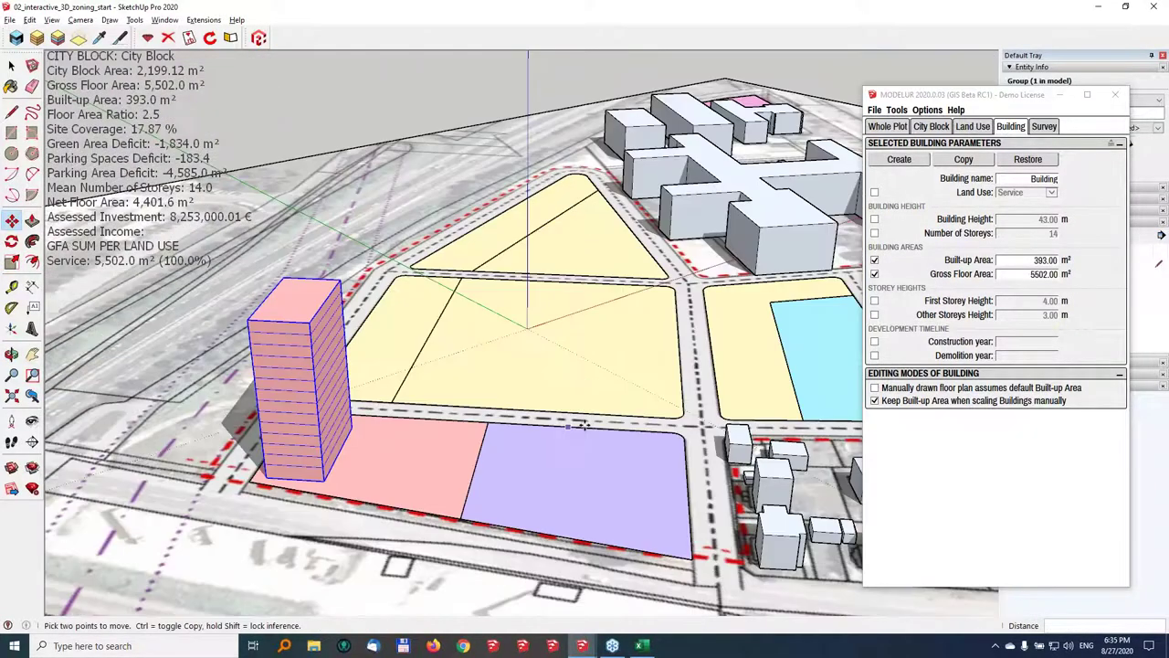
key(space)
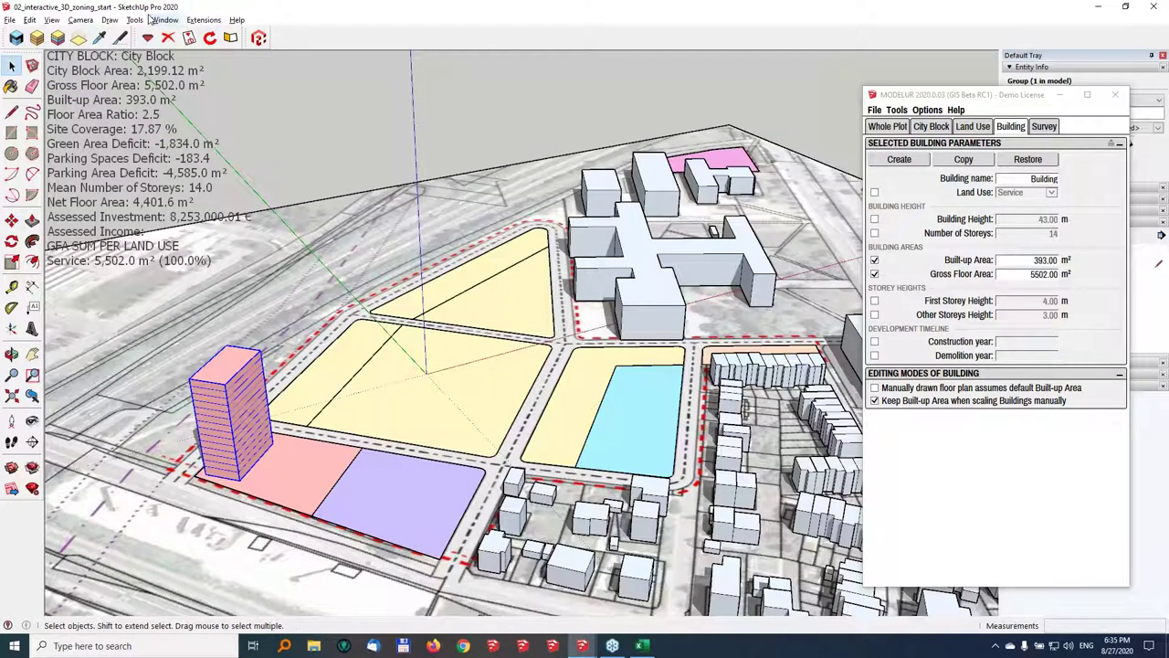
Shift the Modelur window off the tags list and make Alternative 1 the active, visible tag
click(1005, 105)
drag(1005, 104, 859, 71)
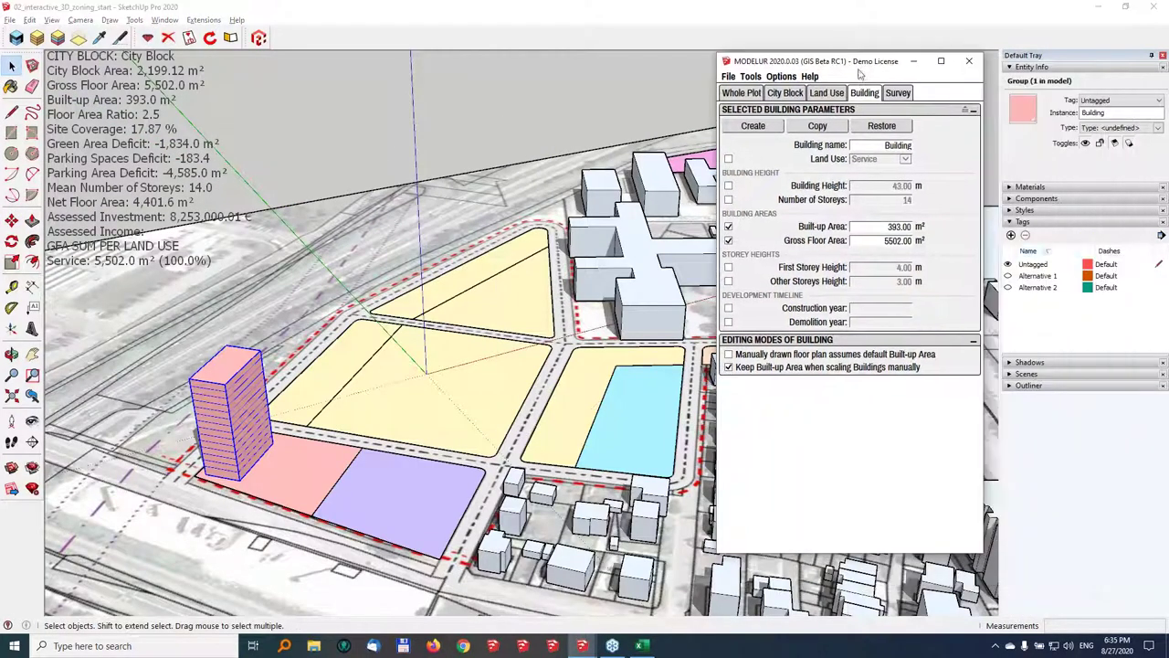
click(1158, 275)
click(435, 369)
right_click(435, 369)
click(475, 435)
Scale the residential building at the corner of the central yellow block up to a height of 88 m with 29 storeys
middle_drag(435, 395, 377, 455)
middle_drag(437, 341, 466, 356)
click(480, 352)
key(s)
drag(480, 328, 477, 146)
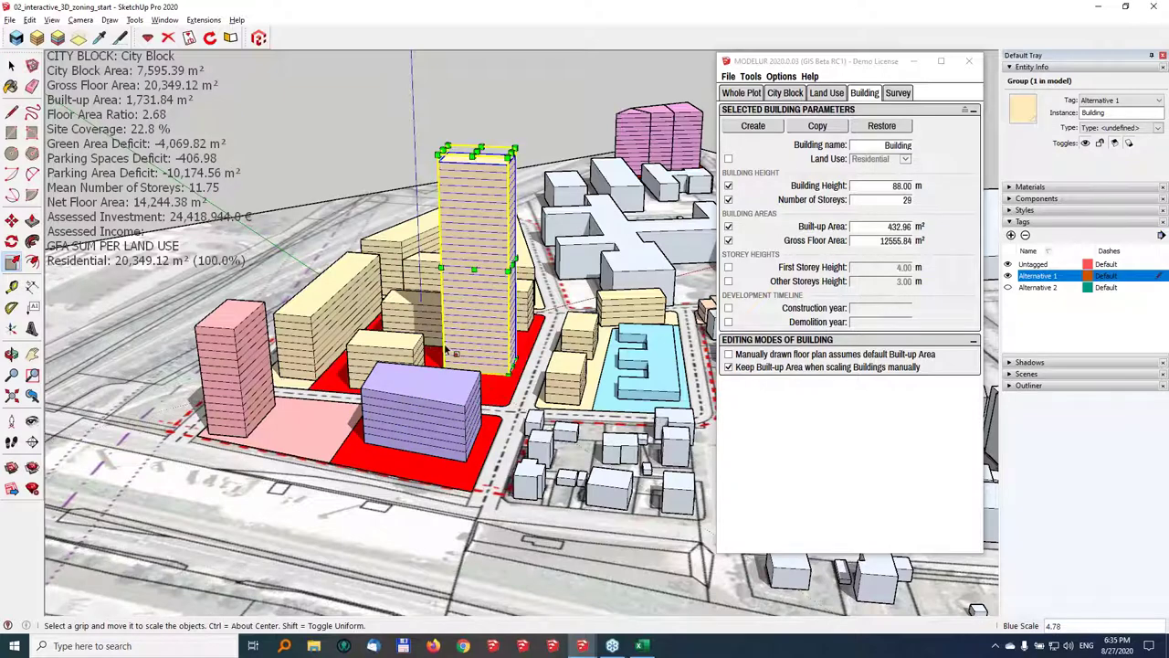
Override the tall building's land use with Hotel and scale it down to a height of 19 m with 6 storeys
click(839, 190)
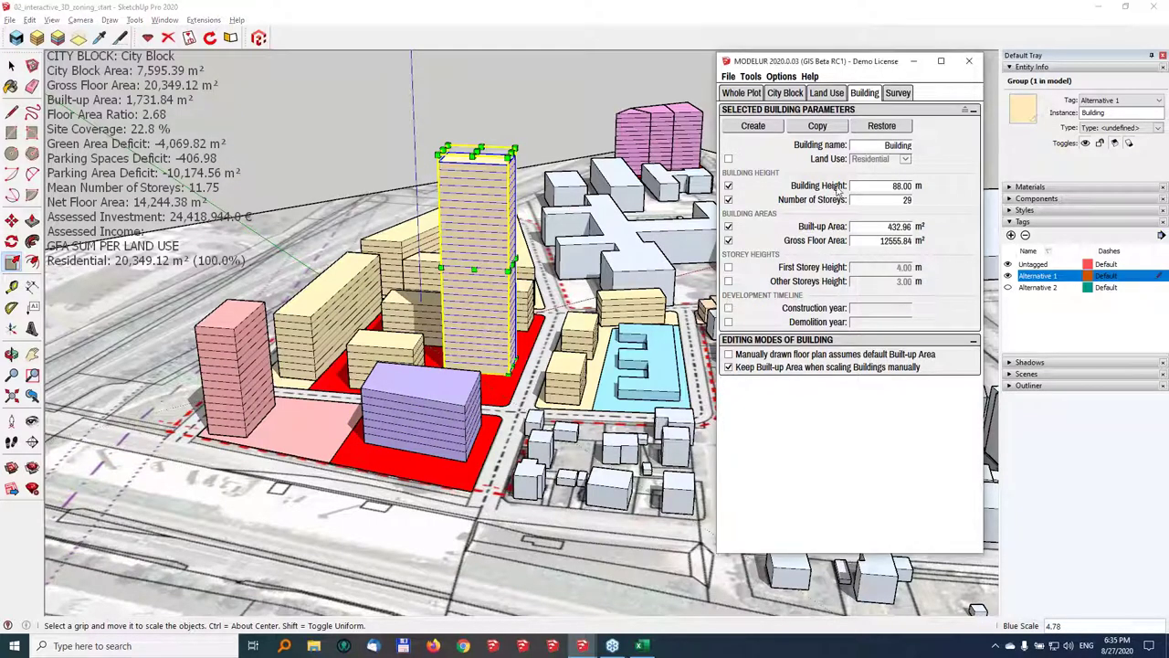
click(728, 159)
click(900, 159)
click(891, 158)
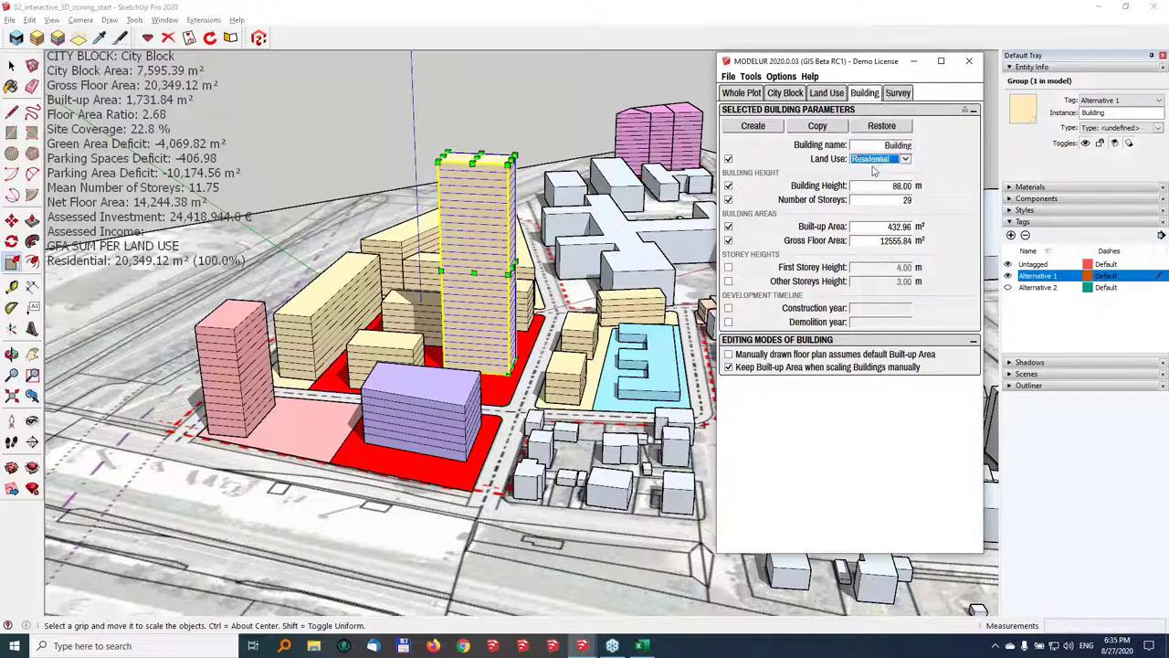
click(877, 160)
click(875, 117)
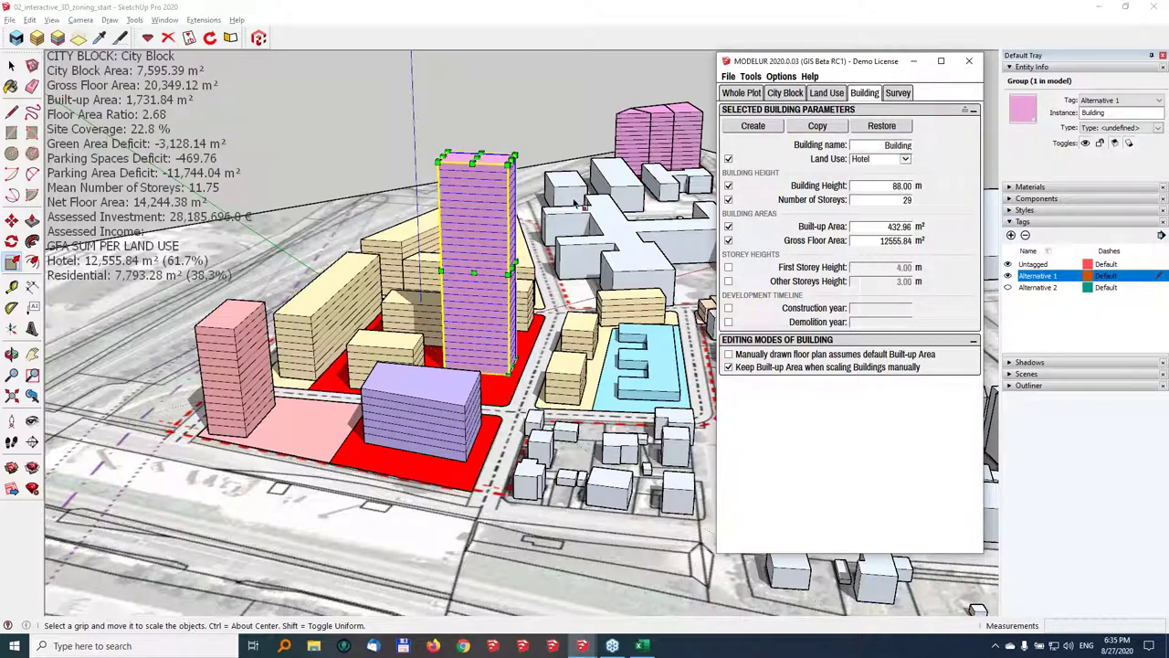
drag(475, 160, 478, 319)
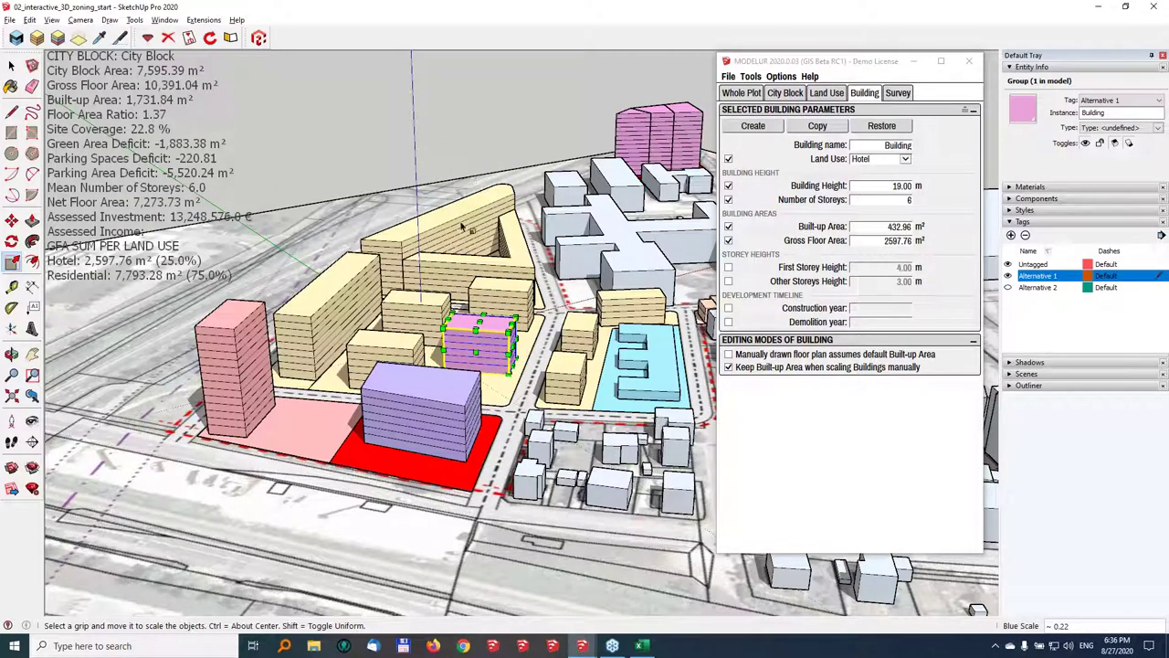
Open the 02_interactive_3D_zoning_end model without saving the changes to the current one
click(9, 19)
click(27, 60)
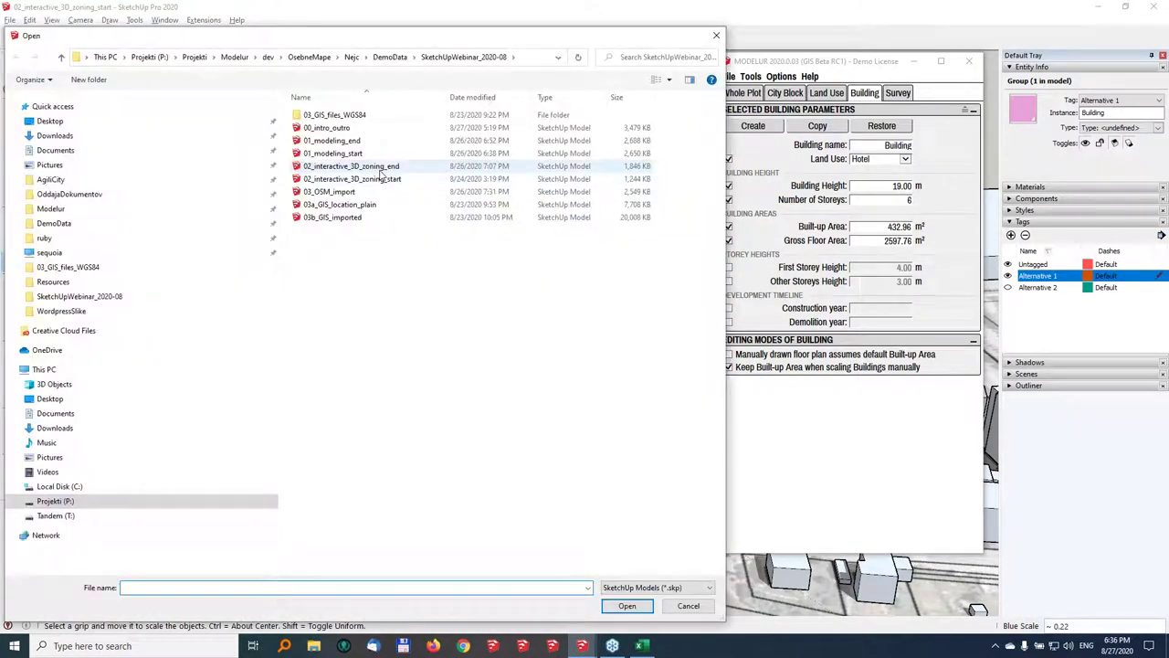
click(384, 170)
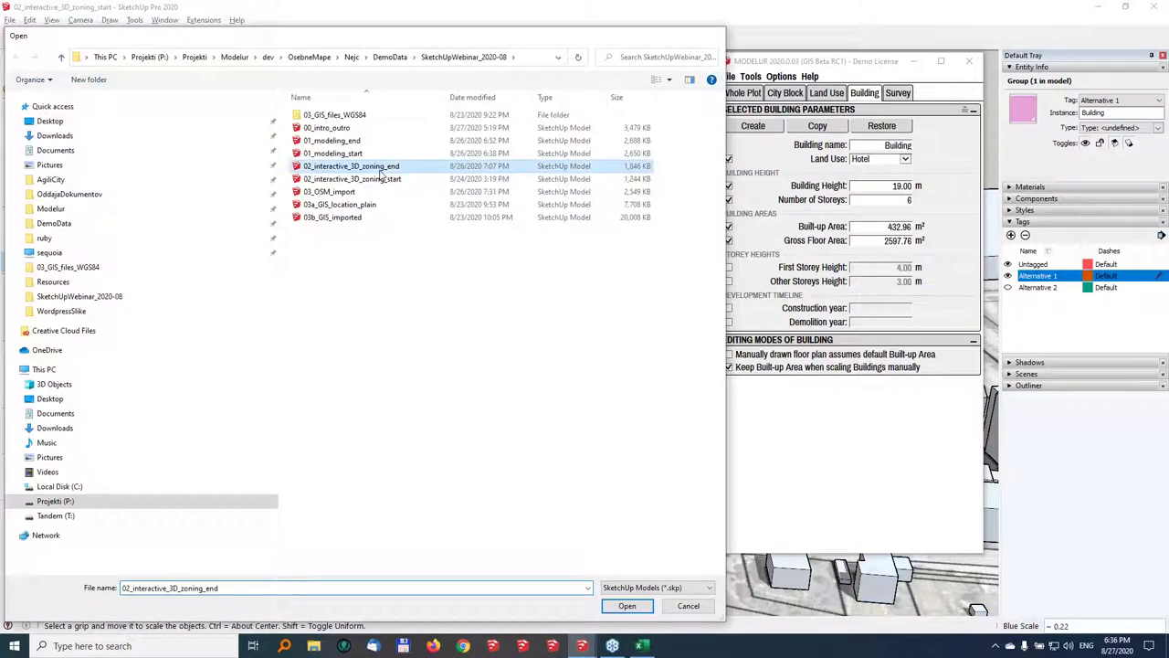
double_click(384, 172)
key(n)
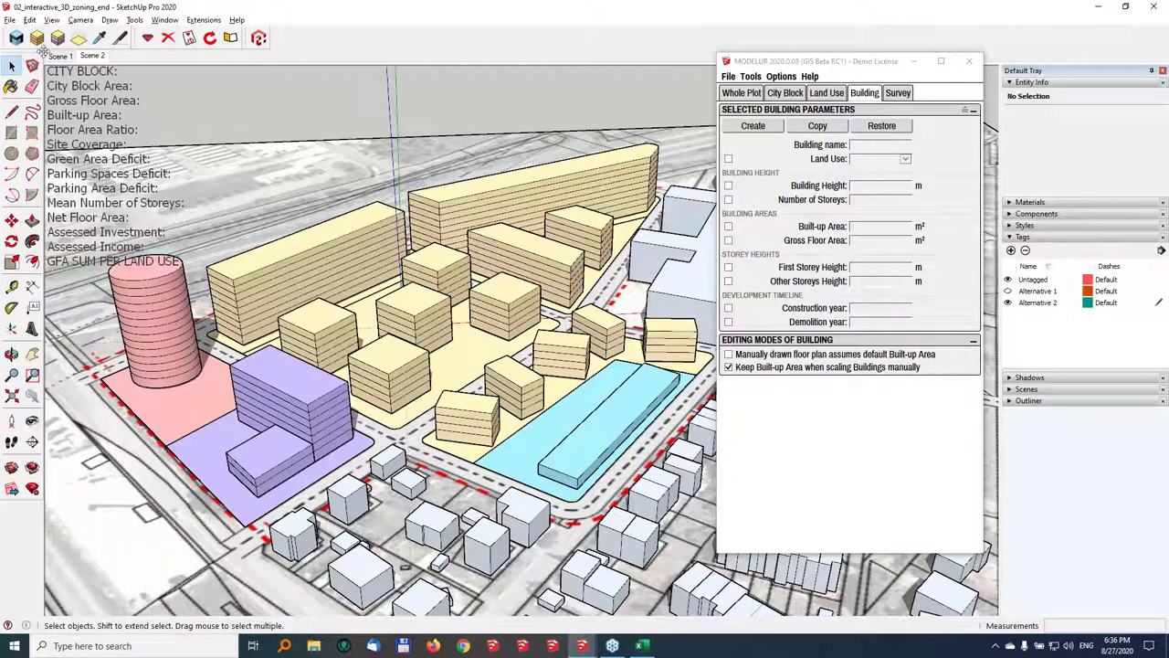
Switch between Scene 1 and Scene 2 to compare the two building alternatives, ending on Scene 1
click(93, 55)
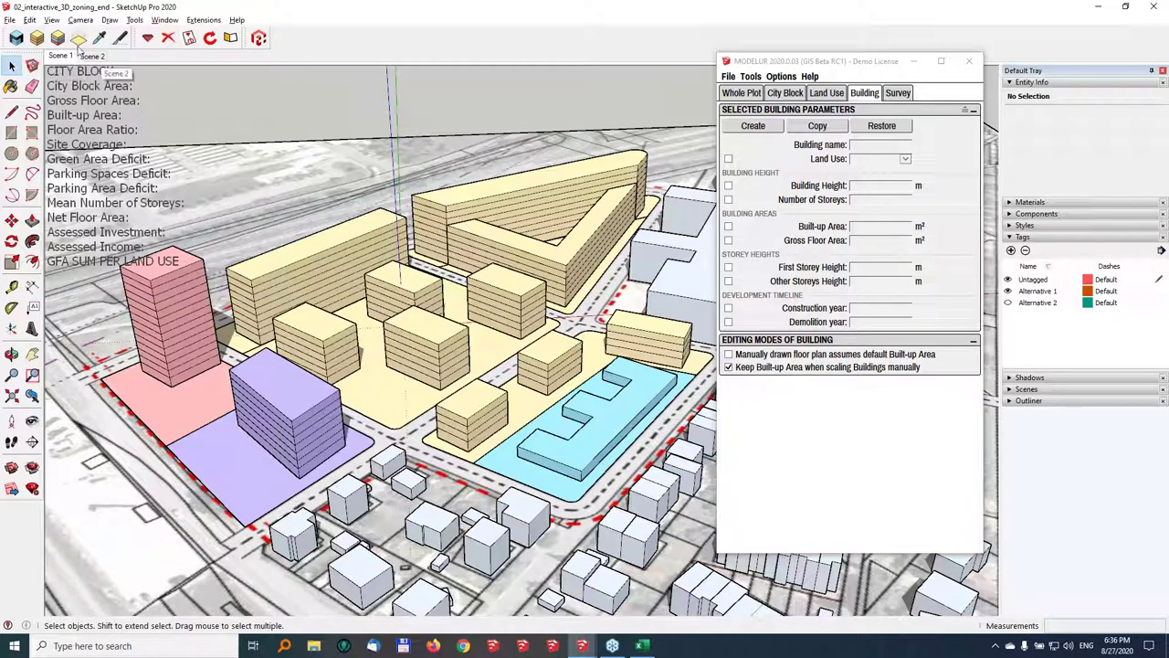
click(53, 20)
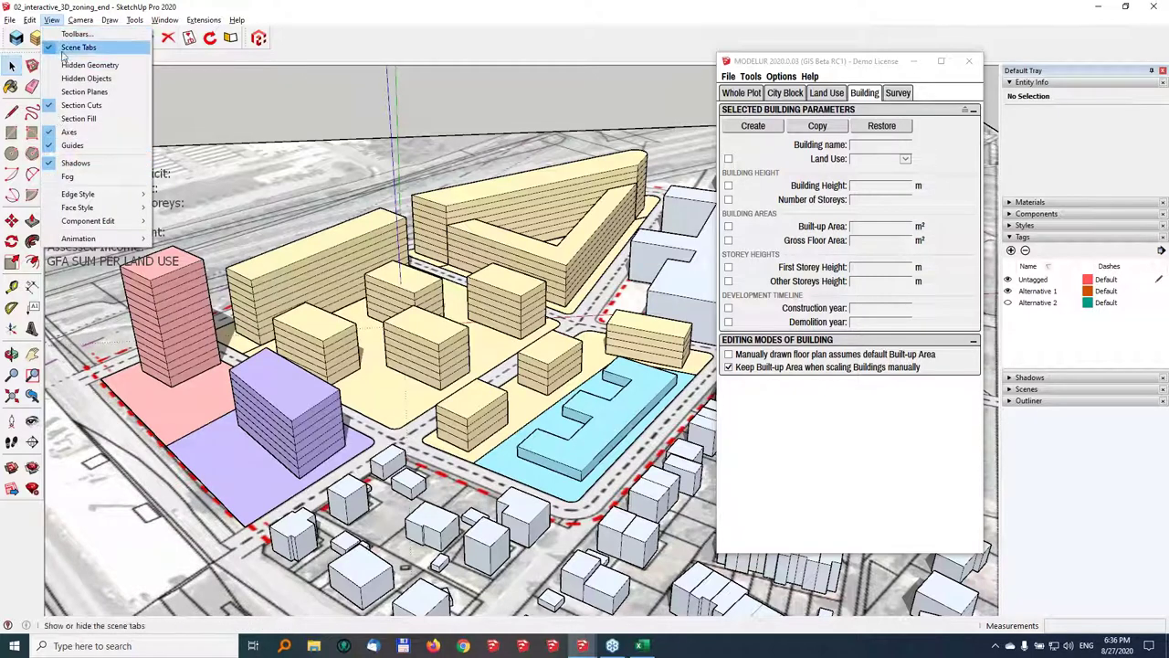
click(185, 239)
click(93, 56)
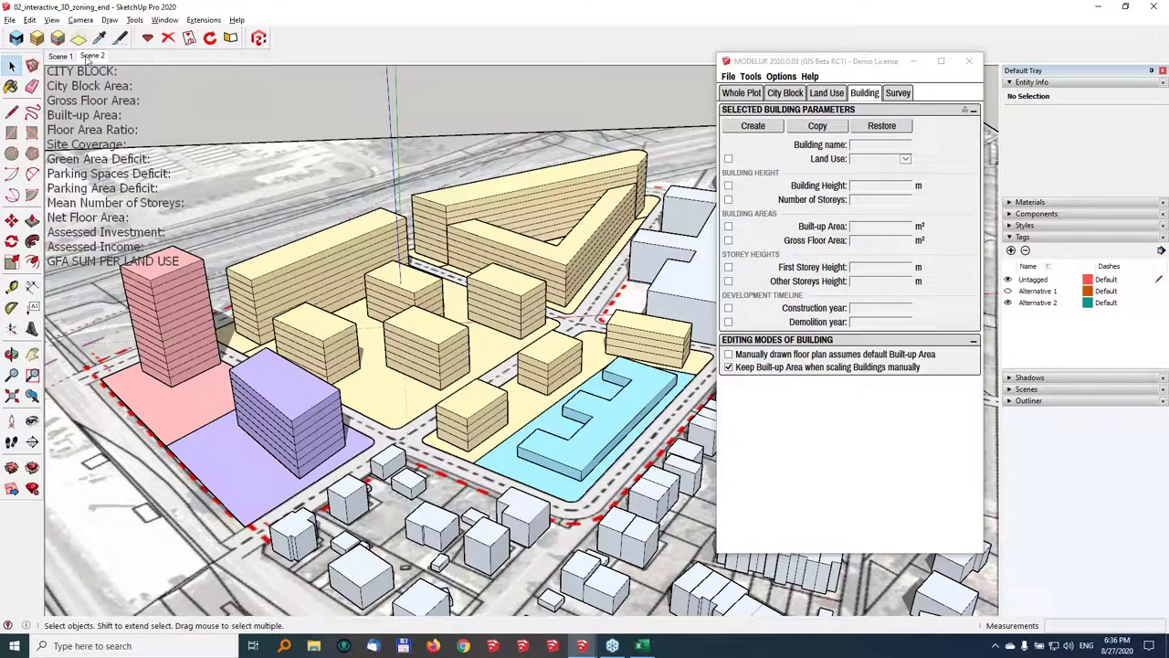
click(64, 56)
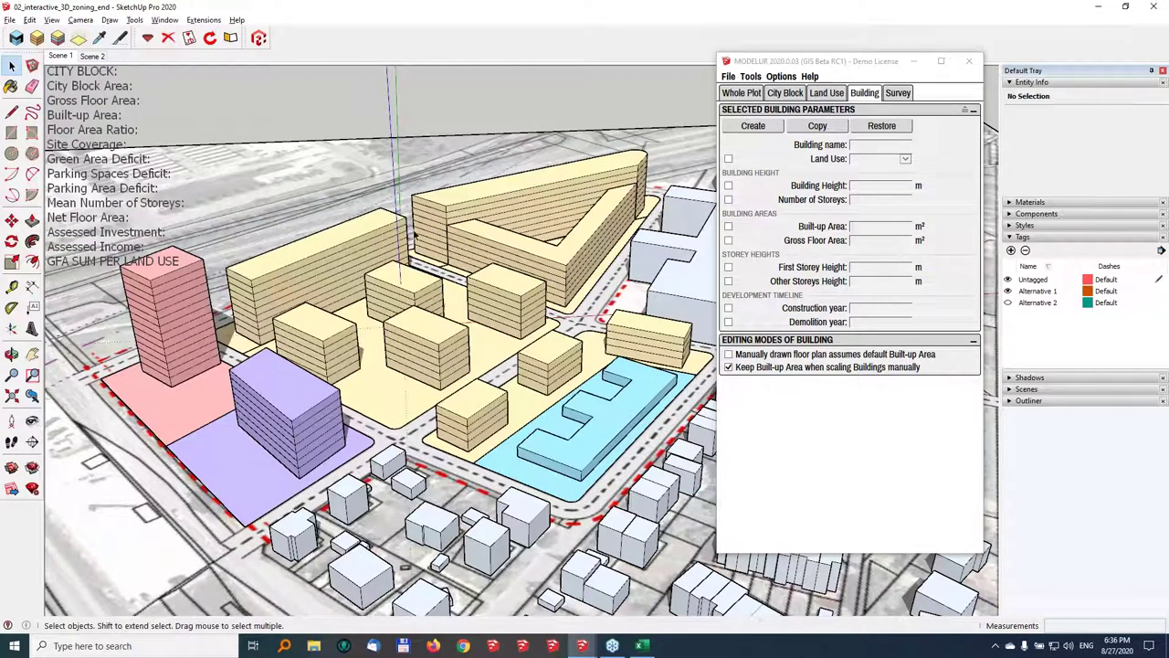
Clear the on-screen City Block Survey and set the Survey of Plot Area to Full
click(898, 93)
click(876, 147)
click(868, 140)
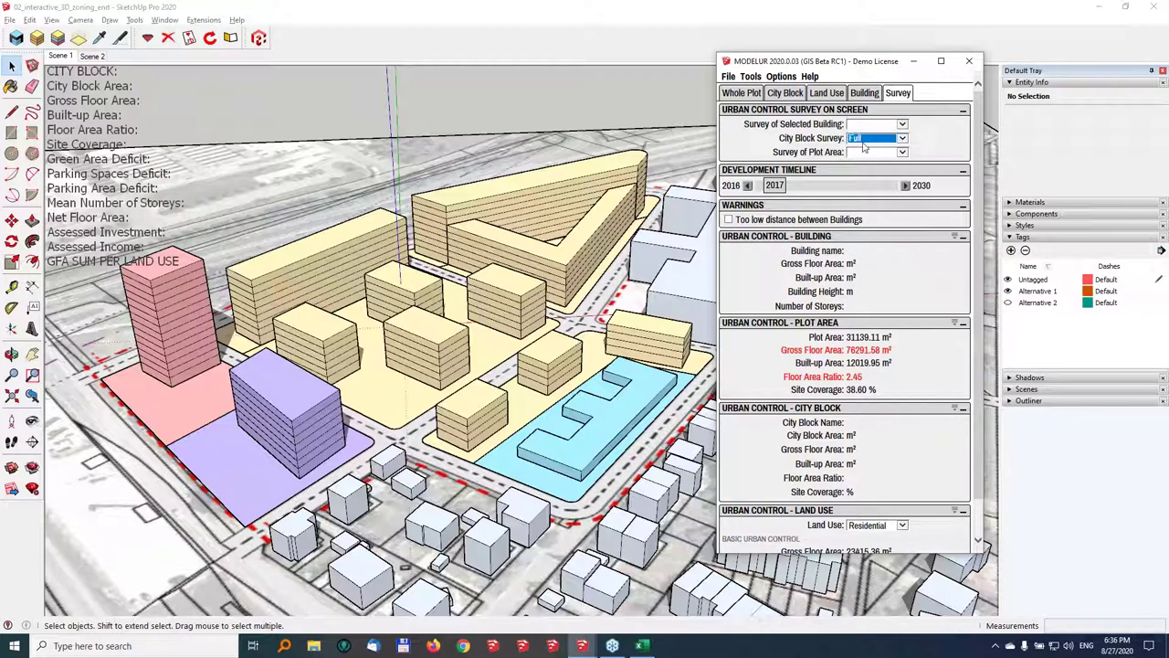
click(865, 153)
click(873, 173)
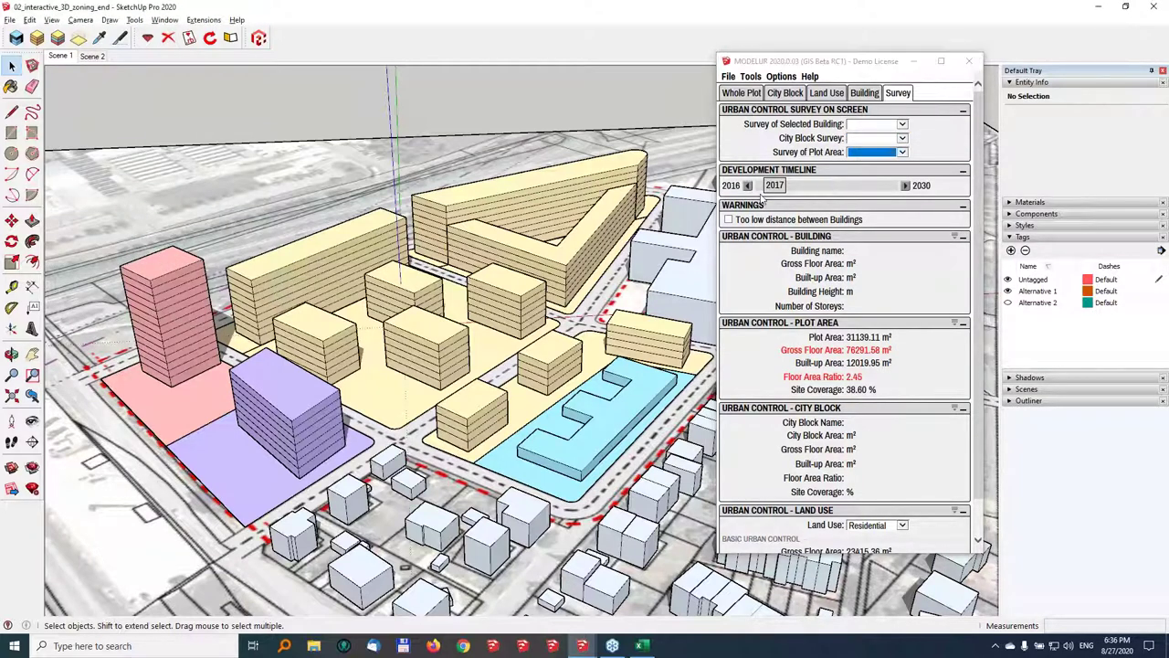
Compare the whole-plot metrics of both alternatives by showing Scene 2 and returning to Scene 1
click(93, 56)
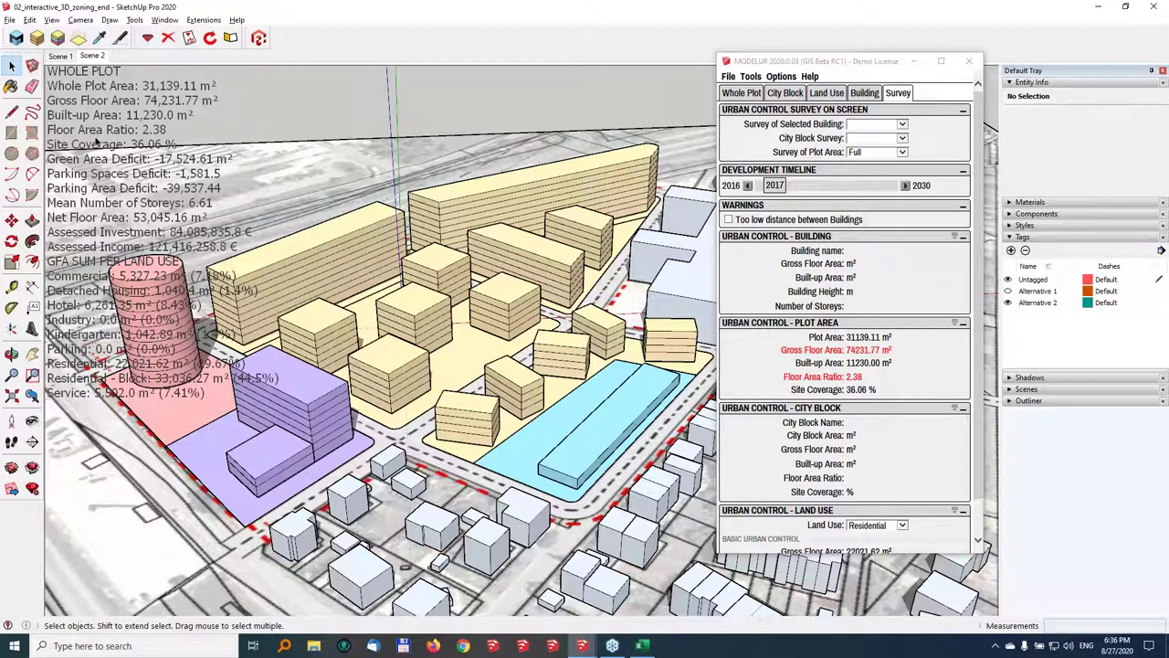
click(61, 56)
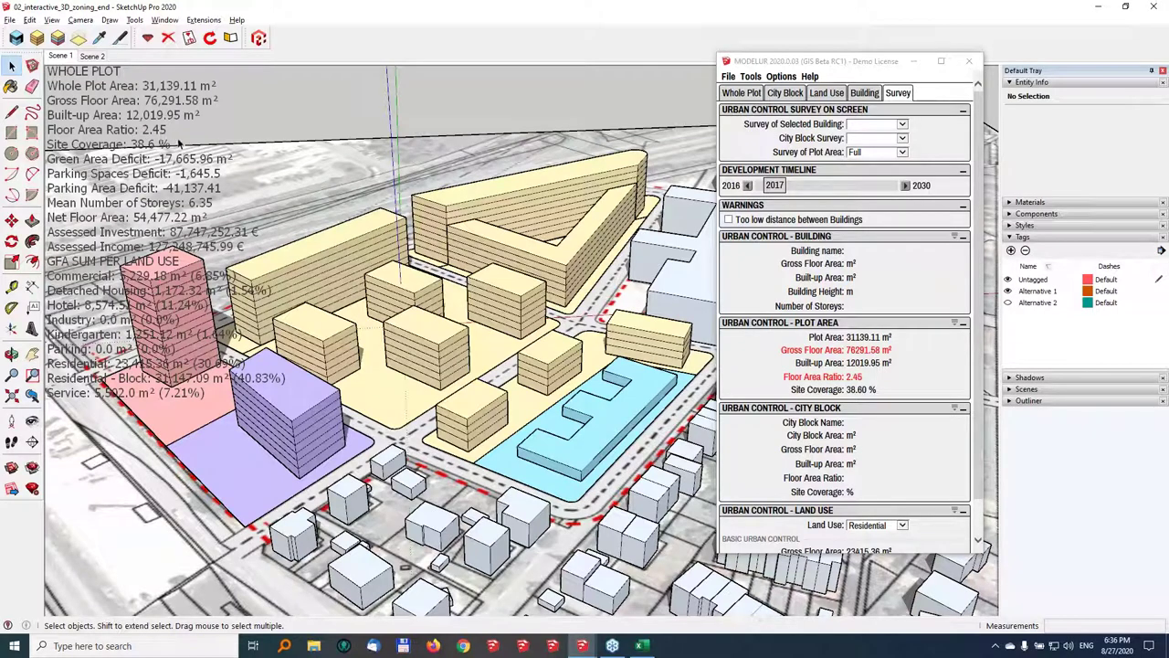
key(o)
middle_drag(548, 393, 580, 385)
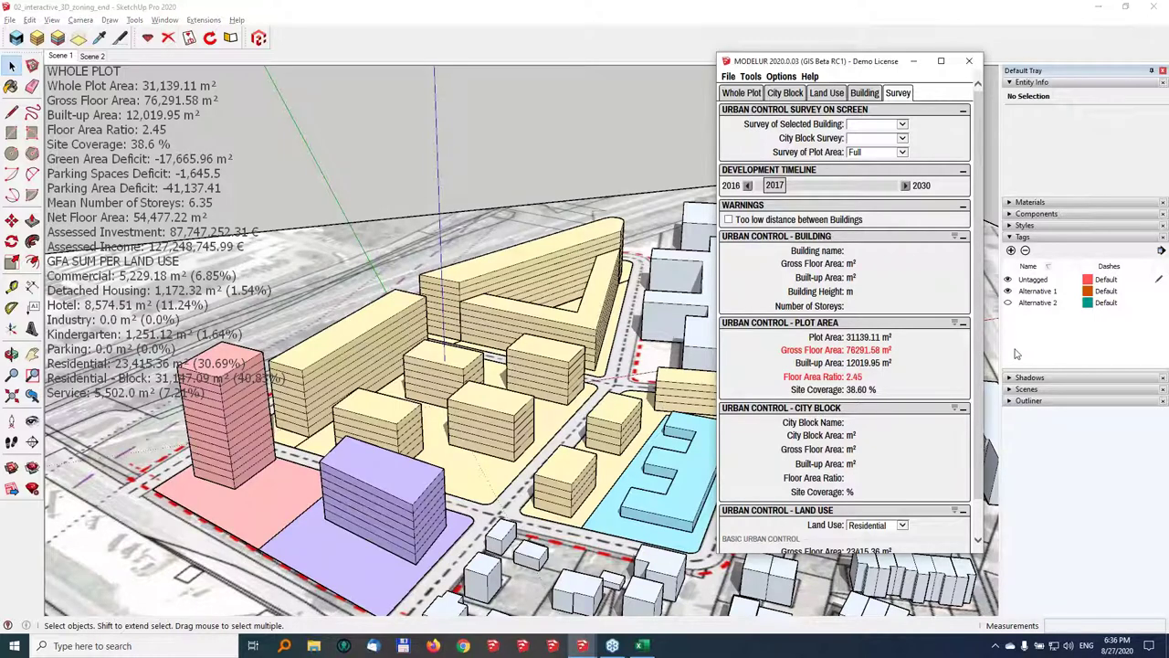
Hide the Alternative 1 tag and open the 03_OSM_import model without saving the changes to the current one
click(1009, 291)
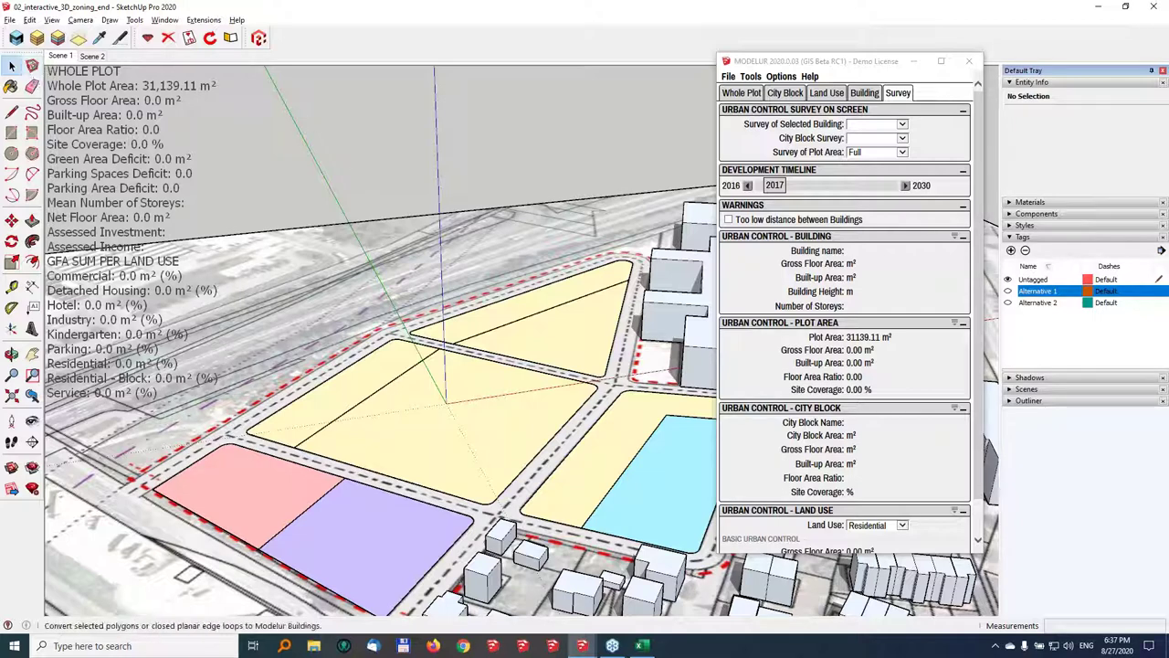
click(13, 21)
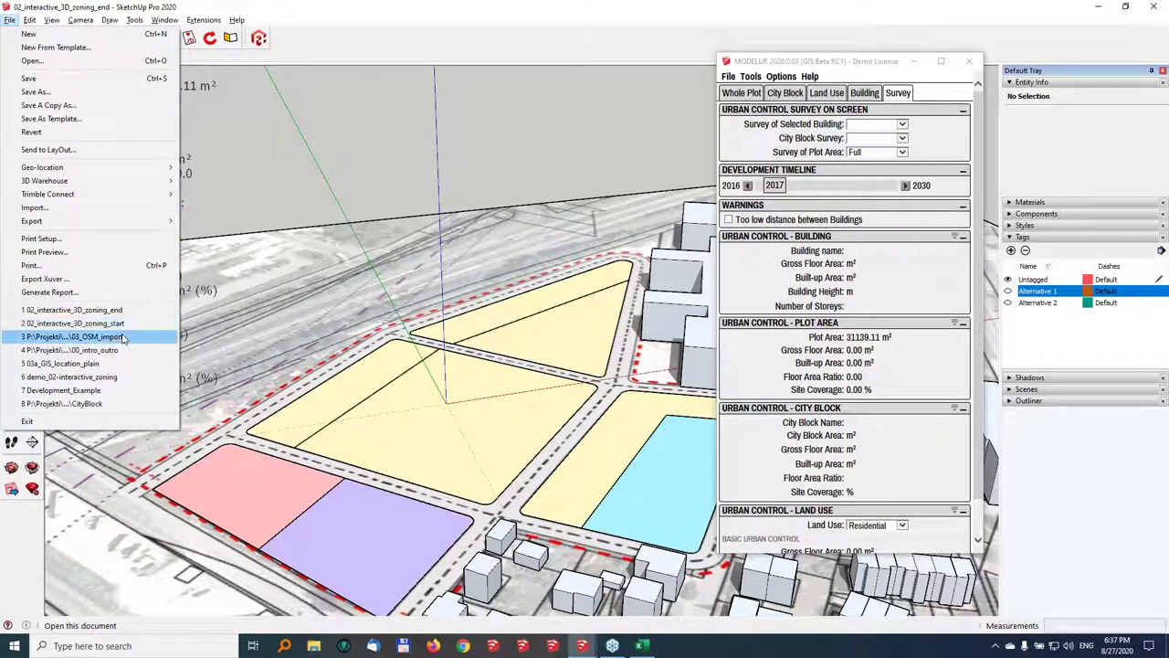
click(124, 337)
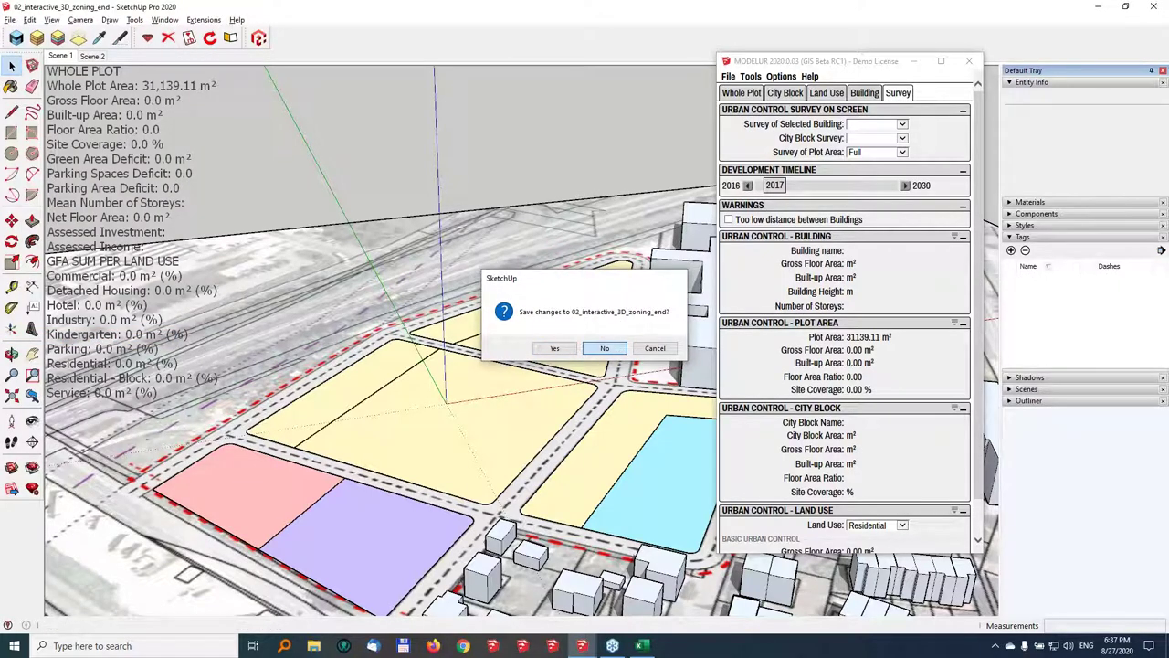
click(605, 348)
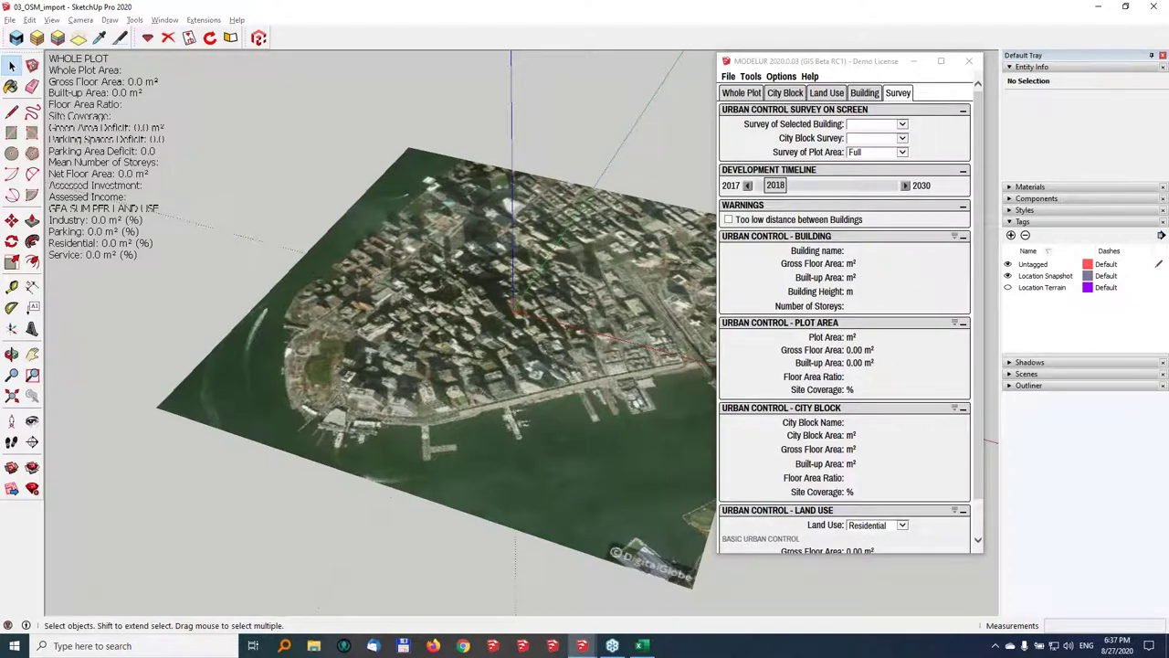
Clear the on-screen Survey of Plot Area so that no whole-plot metrics overlay the model
click(877, 152)
click(866, 161)
click(875, 151)
click(872, 130)
middle_drag(420, 302, 343, 298)
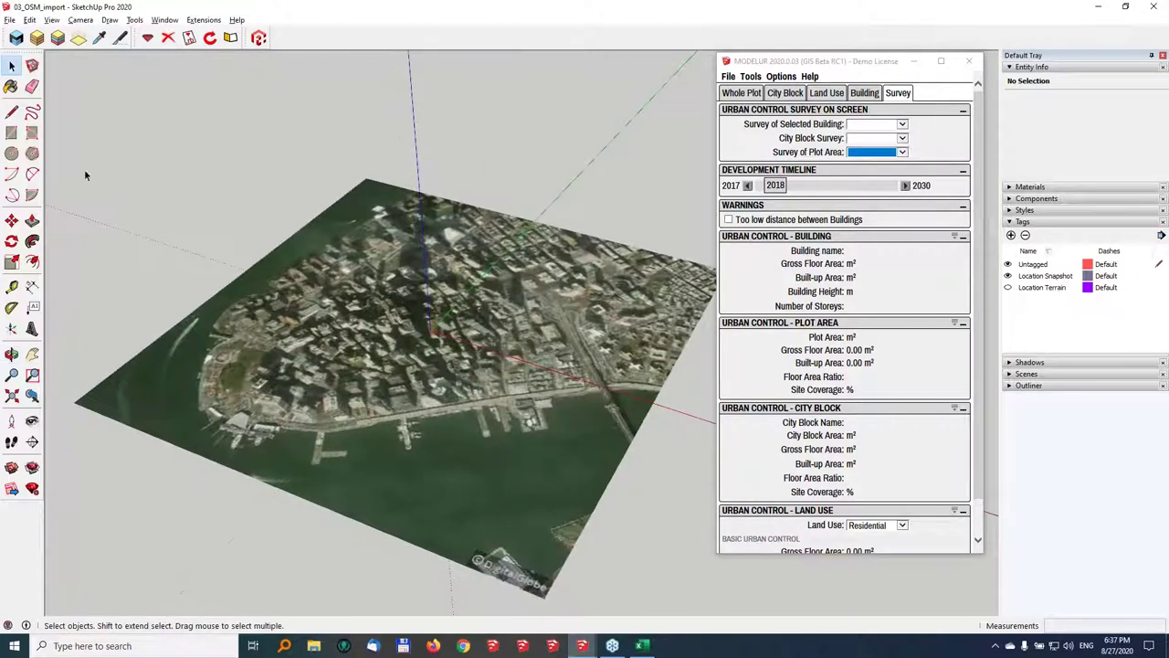
click(10, 19)
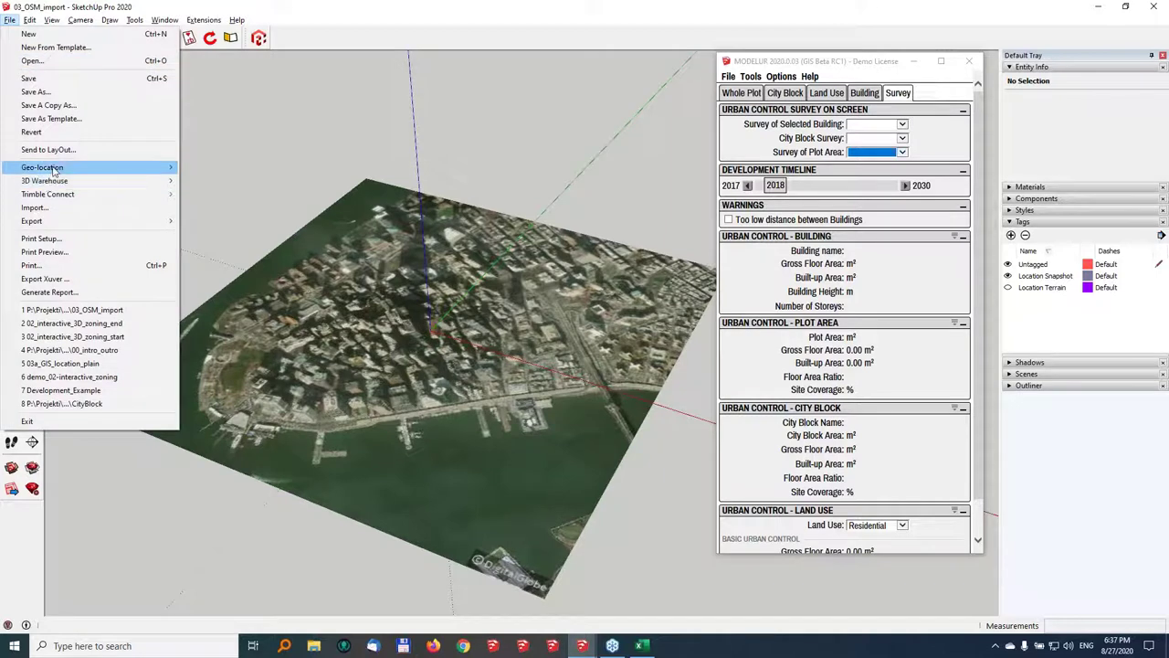
mouse_move(53, 171)
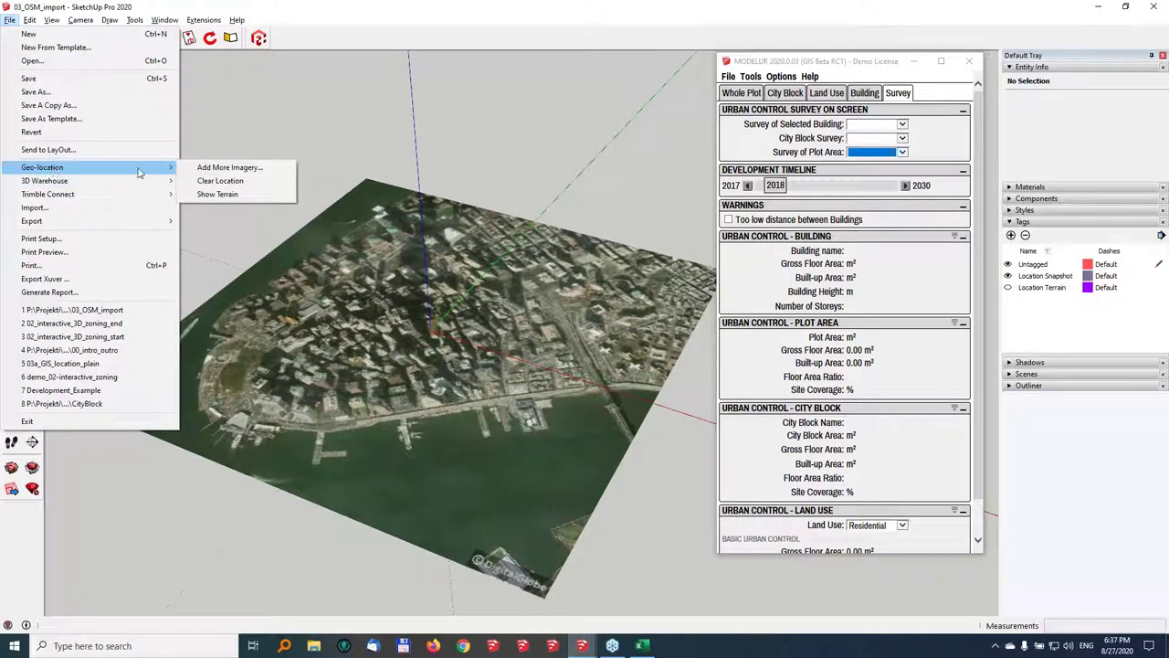
click(539, 210)
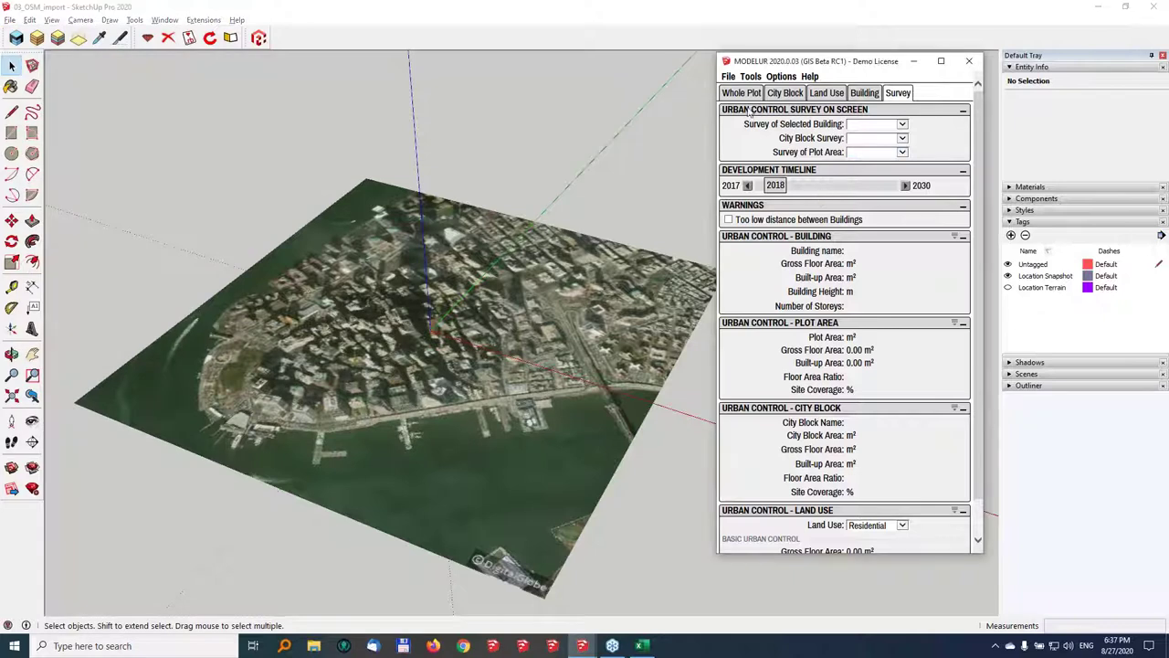
Download the OpenStreetMap 3D buildings for the geo-located area with Modelur
click(750, 76)
mouse_move(728, 77)
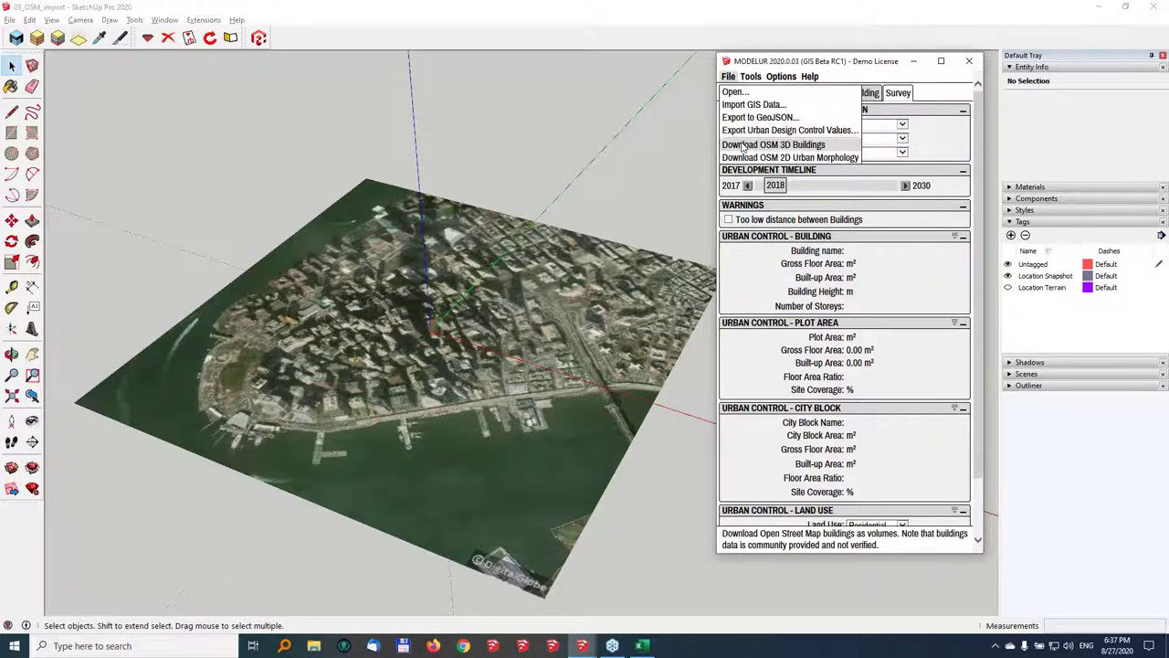
click(743, 146)
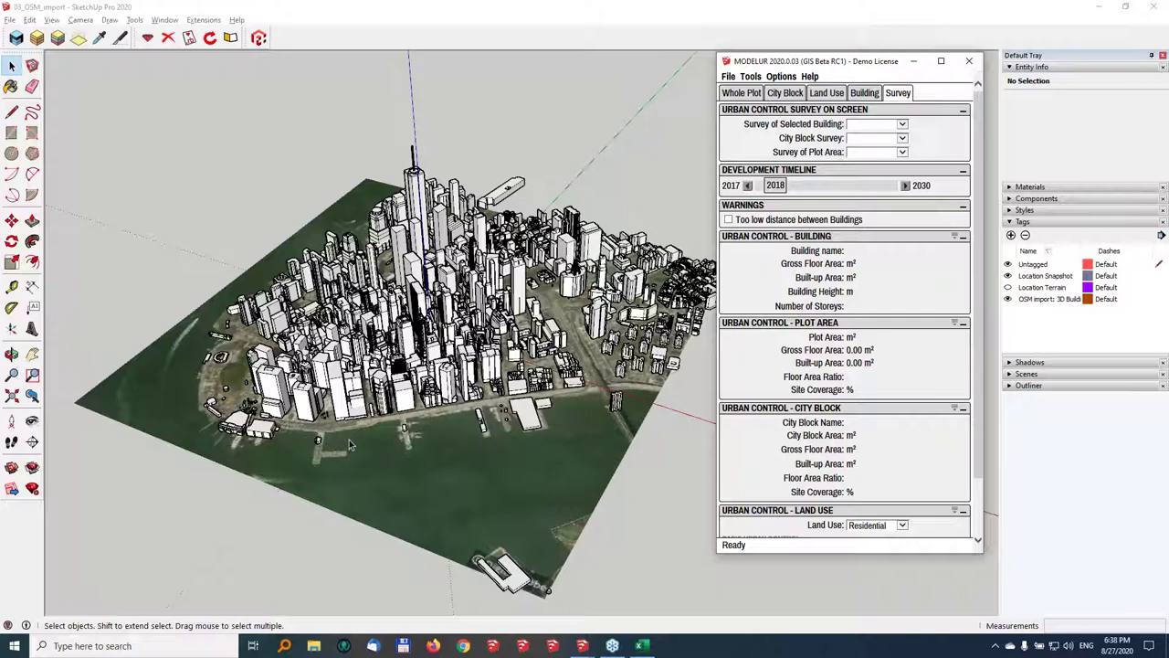
middle_drag(338, 256, 318, 180)
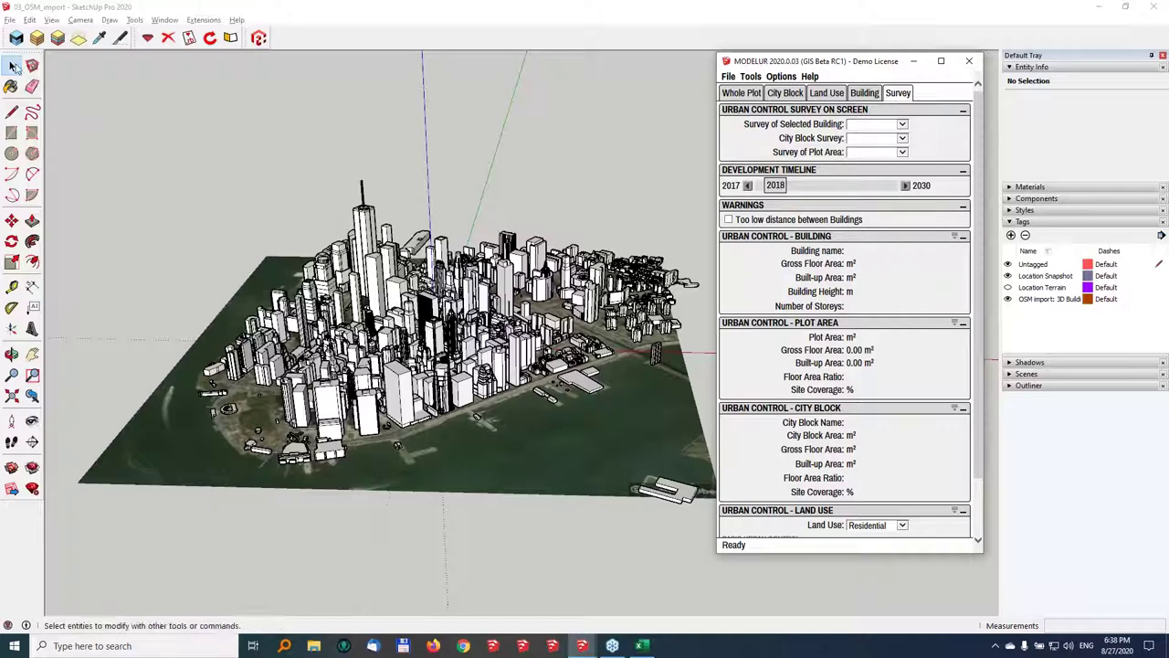
Open the 03a_GIS_location_plain model without saving the changes to the OSM import model
click(7, 21)
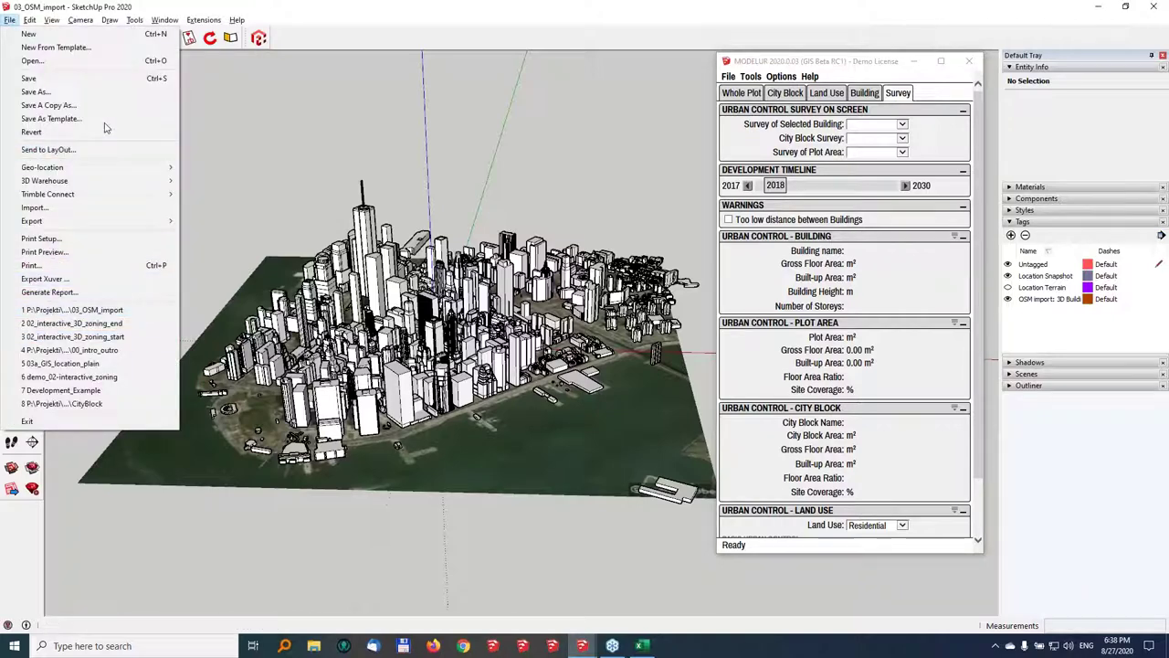
click(97, 62)
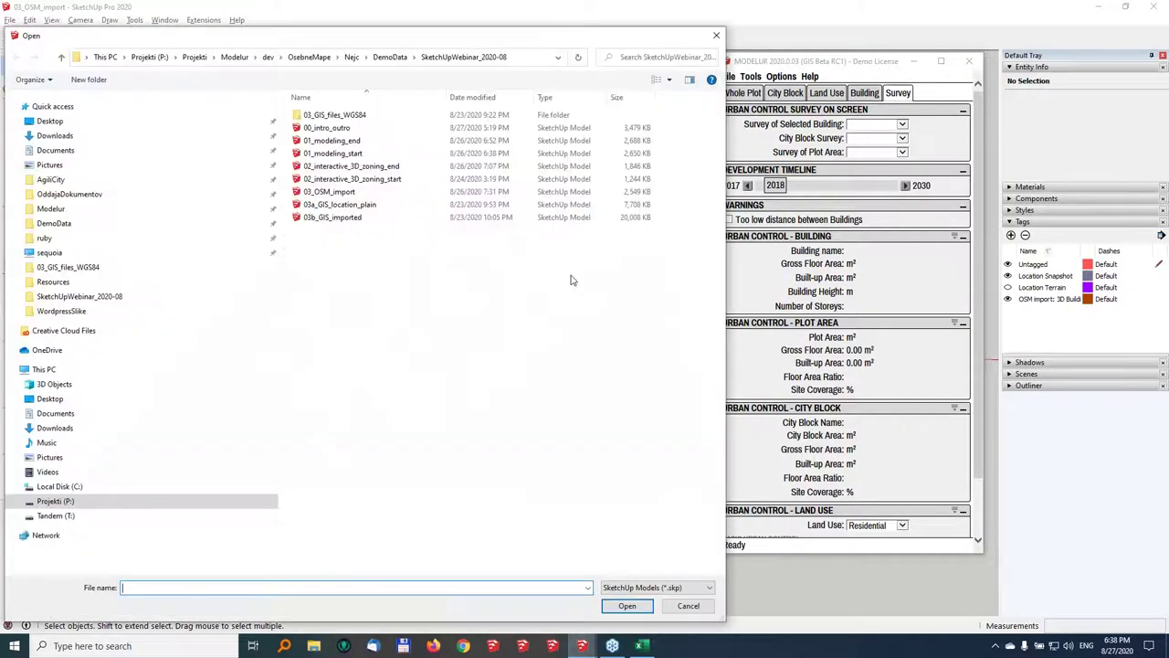
double_click(338, 211)
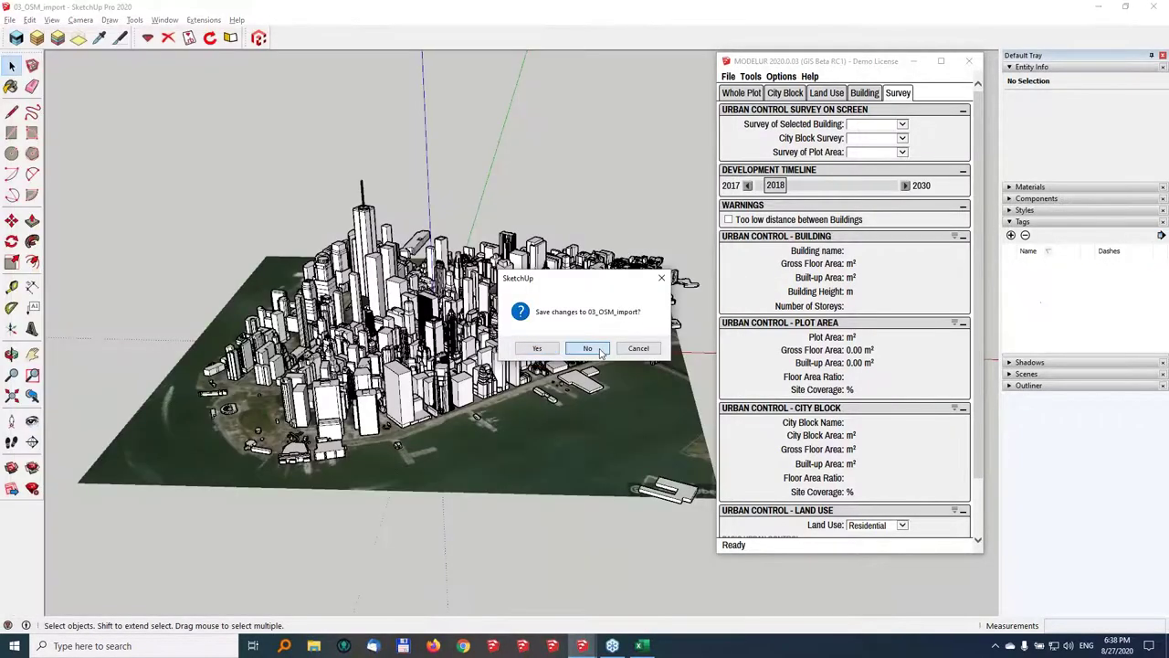
click(600, 352)
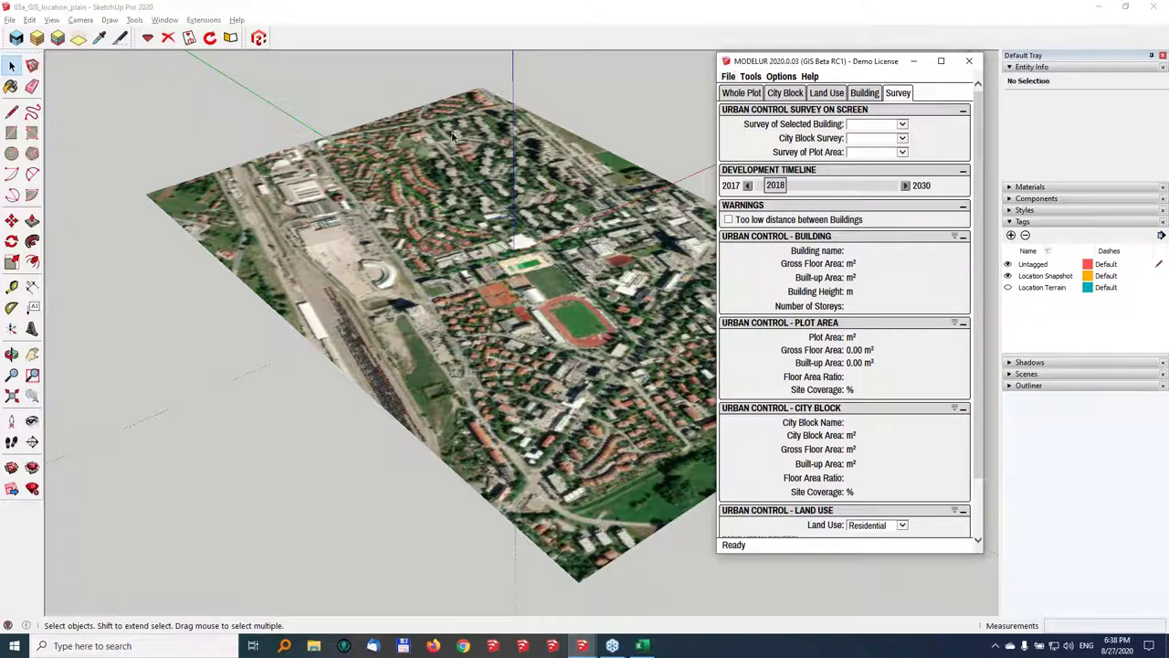
Import the buildings_wgs84.shp GIS layer from 03_GIS_files_WGS84 as Modelur Buildings, keeping the suggested parameter mapping
click(728, 77)
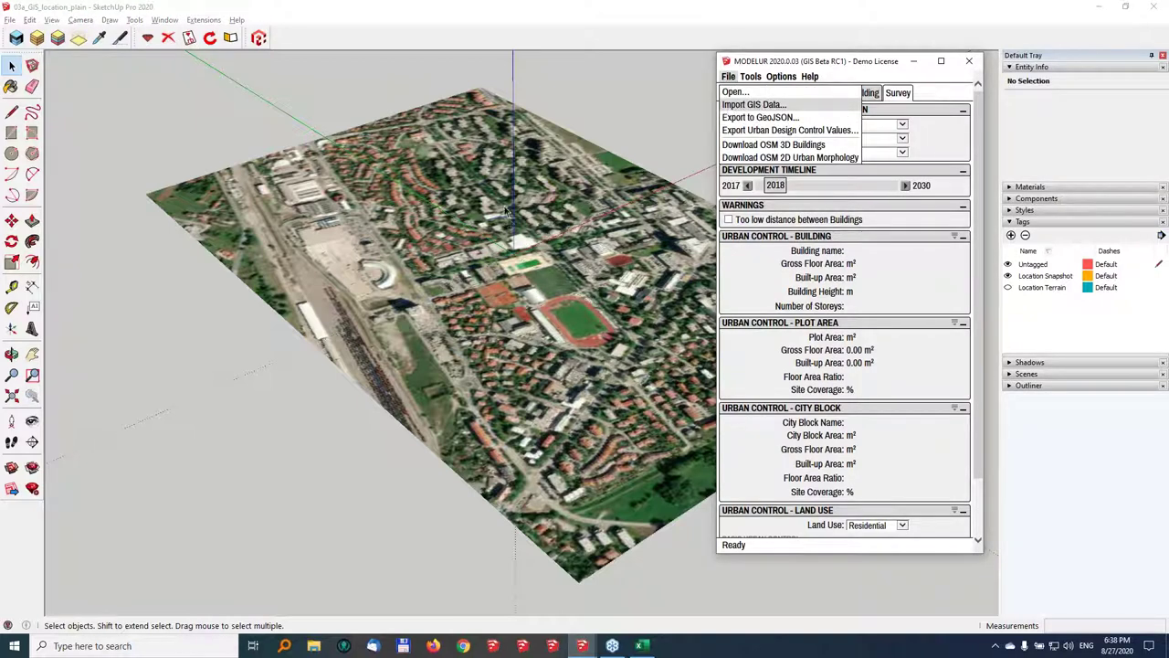
click(750, 105)
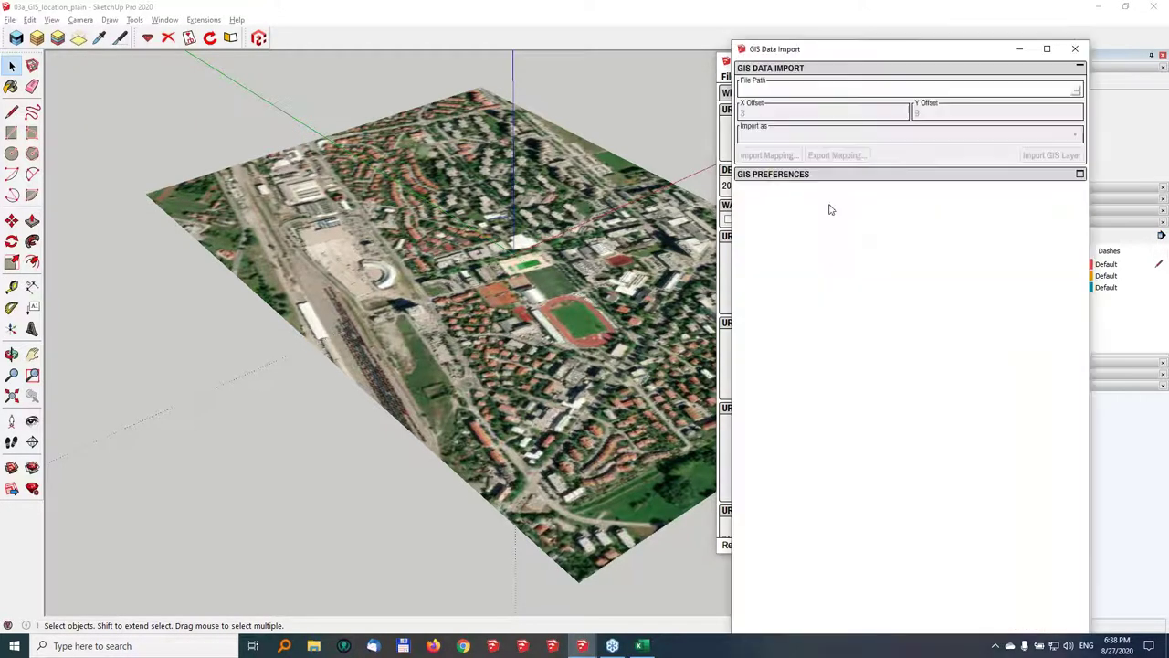
drag(781, 51, 288, 48)
click(583, 84)
double_click(598, 122)
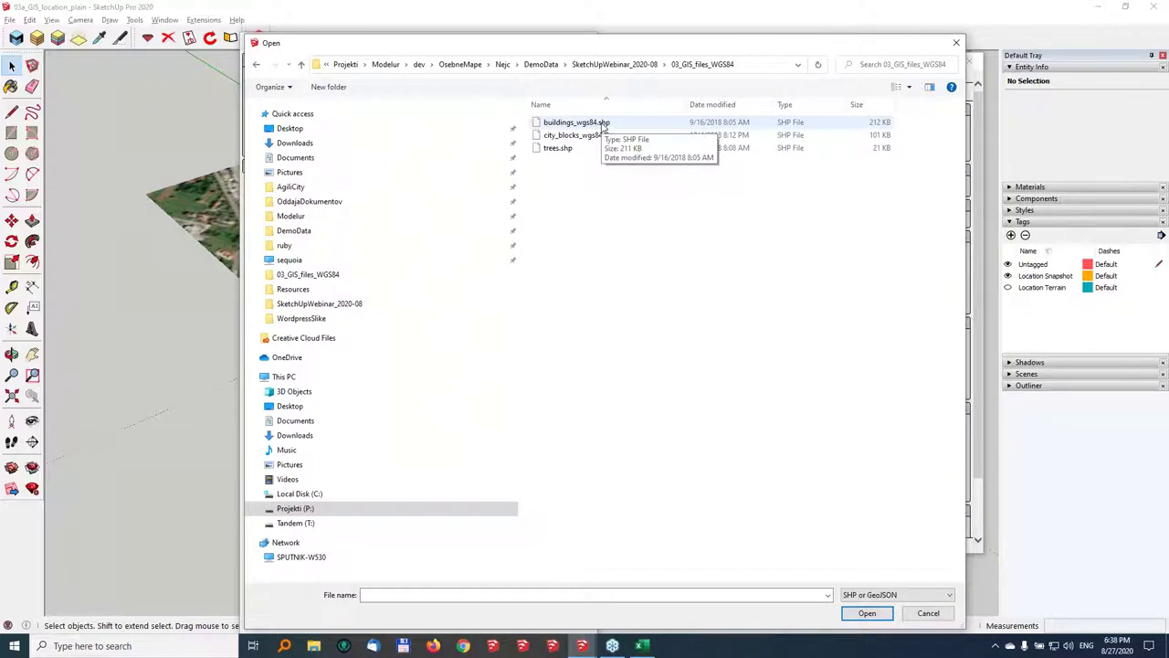
double_click(603, 124)
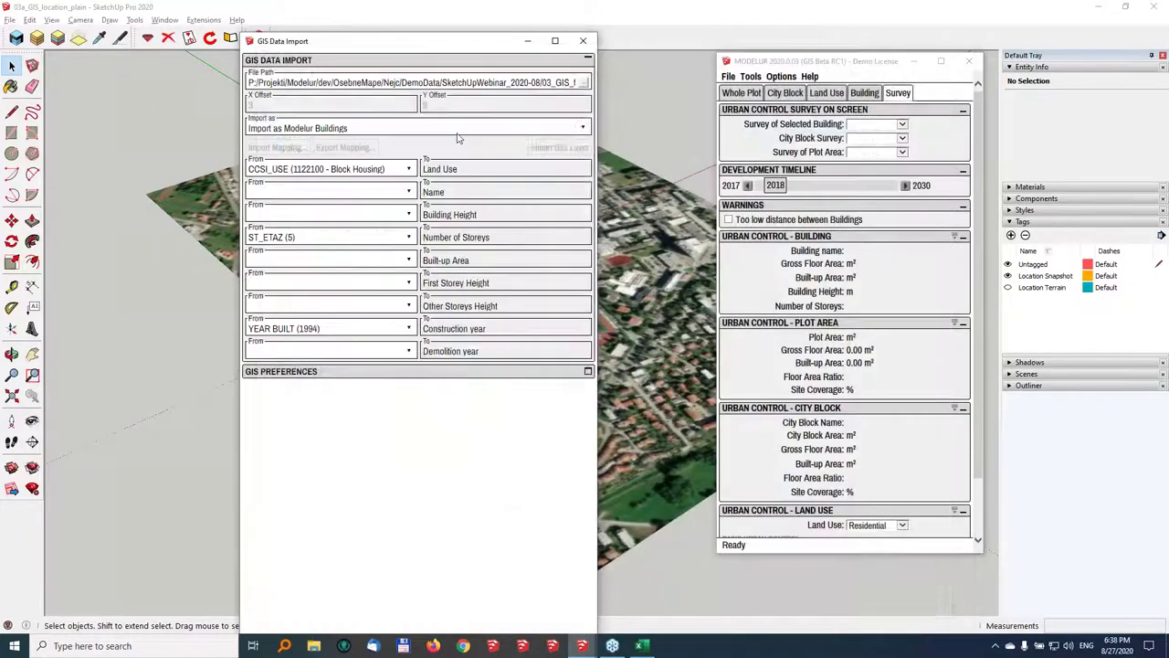
drag(487, 48, 1028, 39)
click(1028, 139)
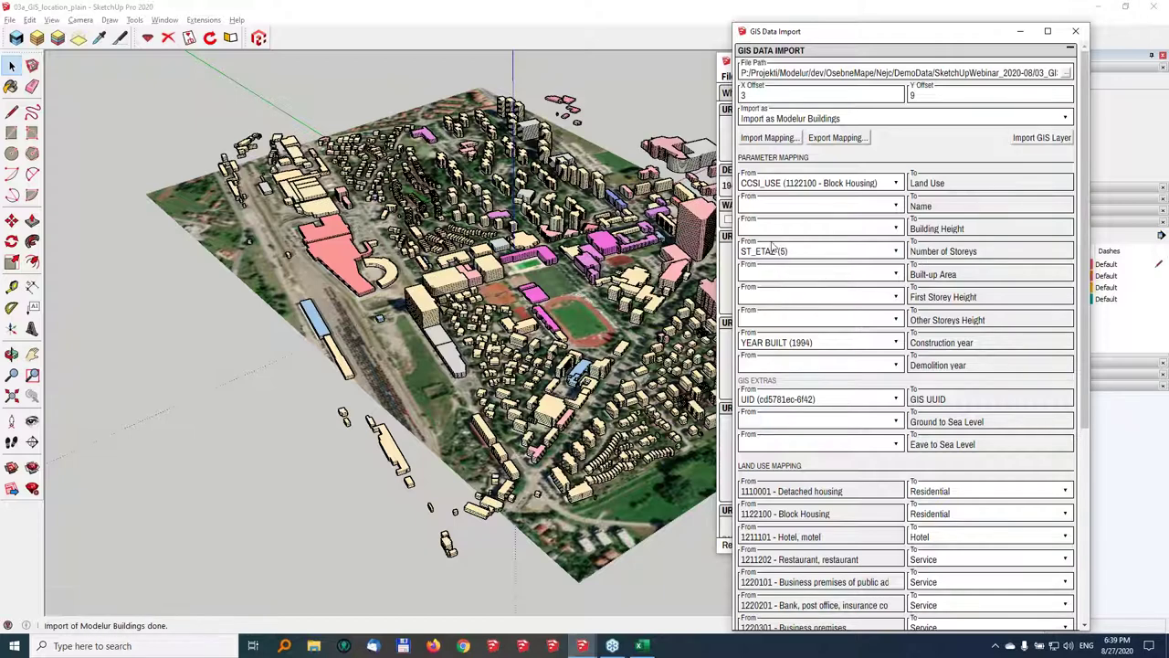
Import the city_blocks_wgs84.shp GIS layer as Modelur City Blocks with the suggested land use and parameter mapping
click(1066, 72)
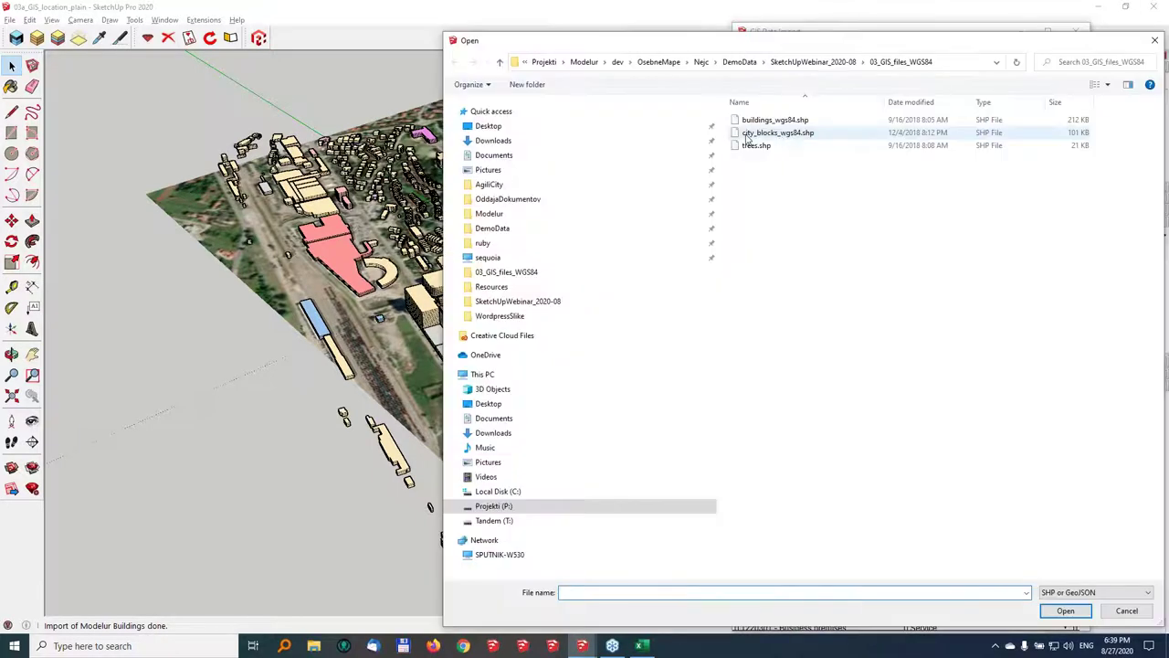
double_click(747, 135)
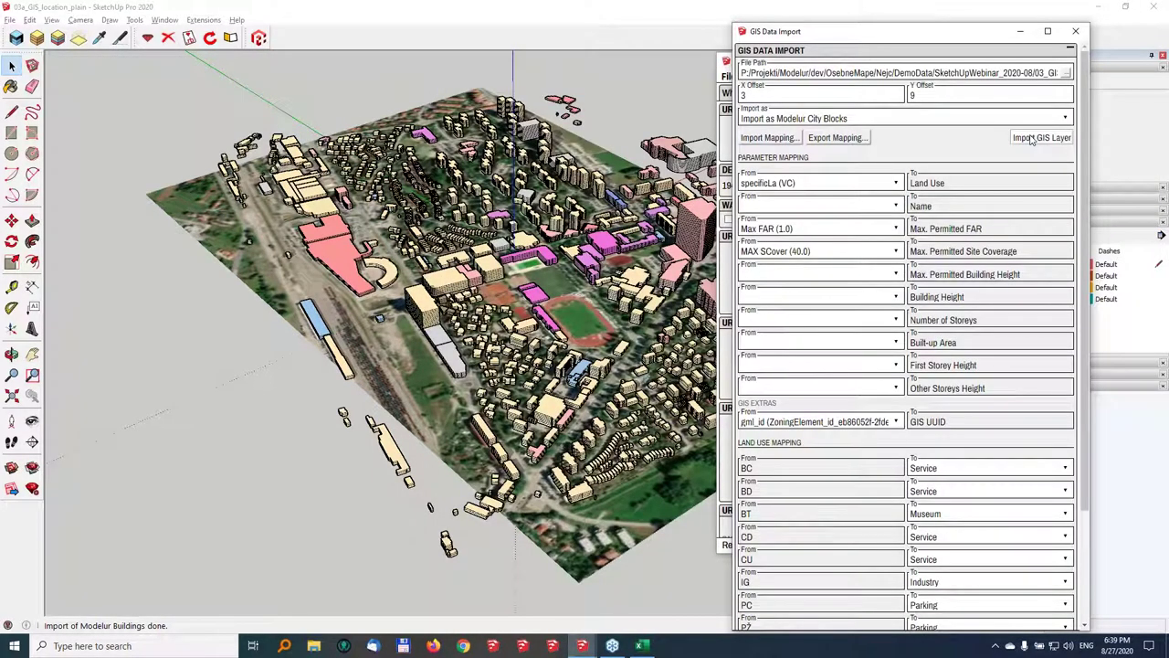
click(1032, 139)
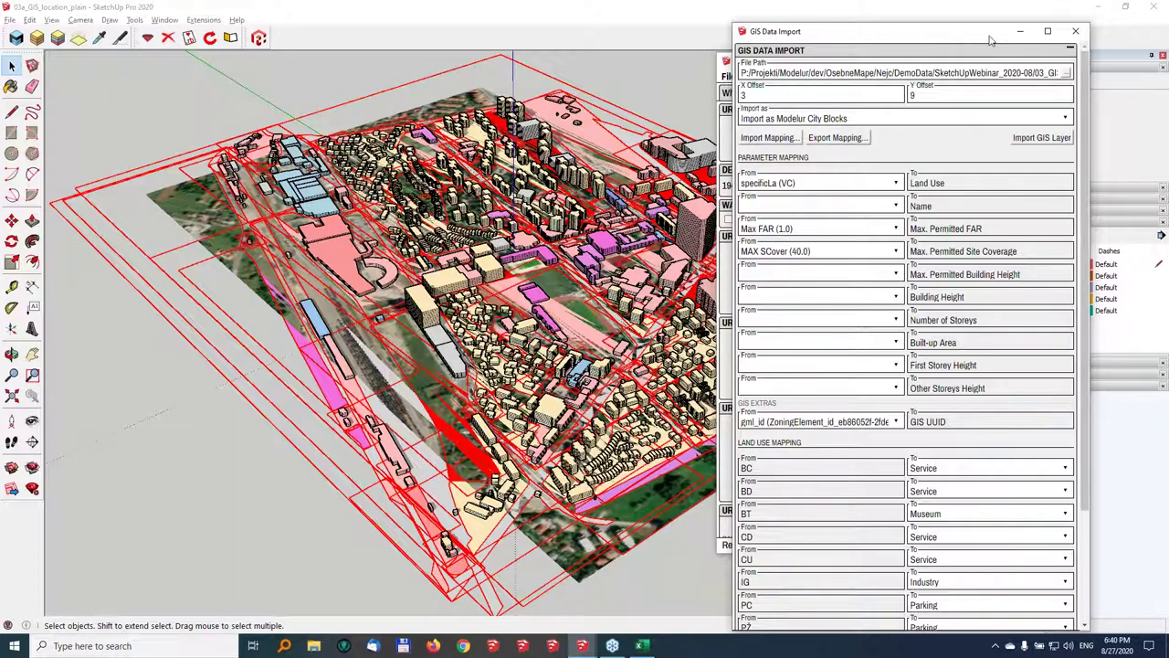
Move the GIS Data Import window aside and hide the Location Snapshot tag
drag(968, 37, 774, 226)
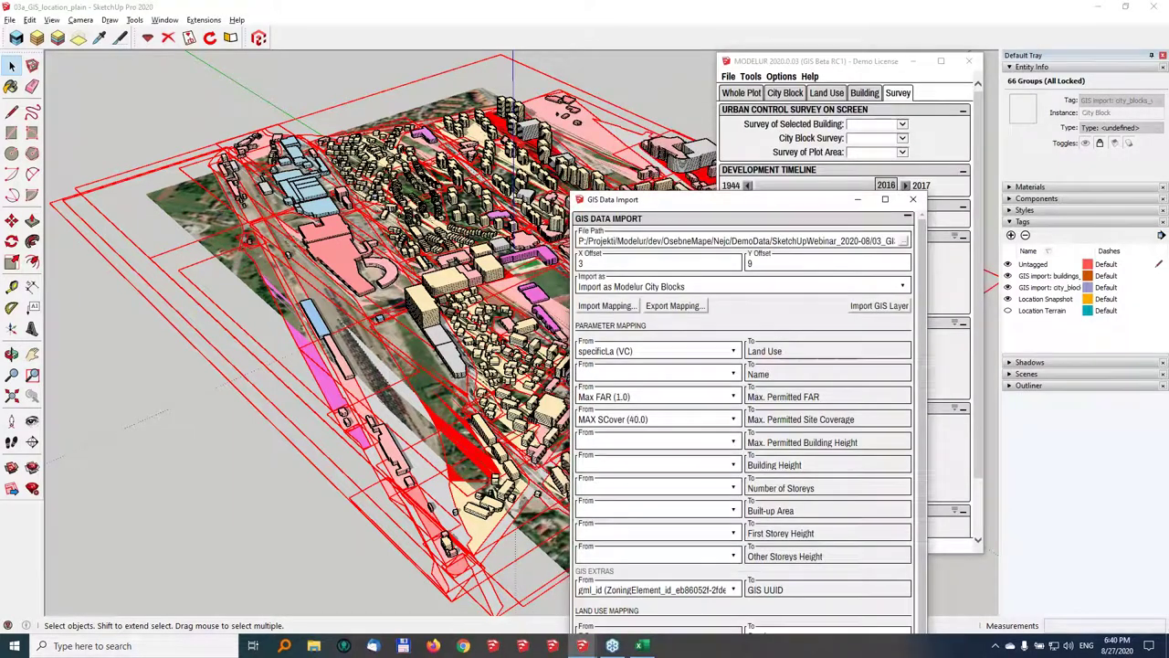
click(913, 274)
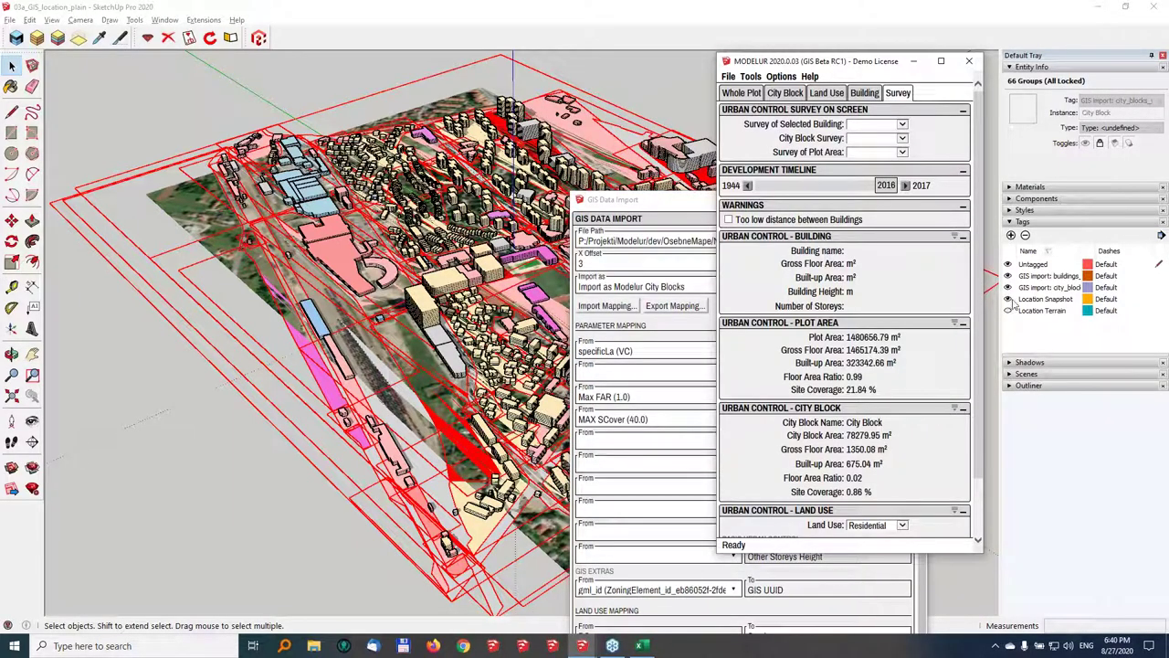
click(1008, 300)
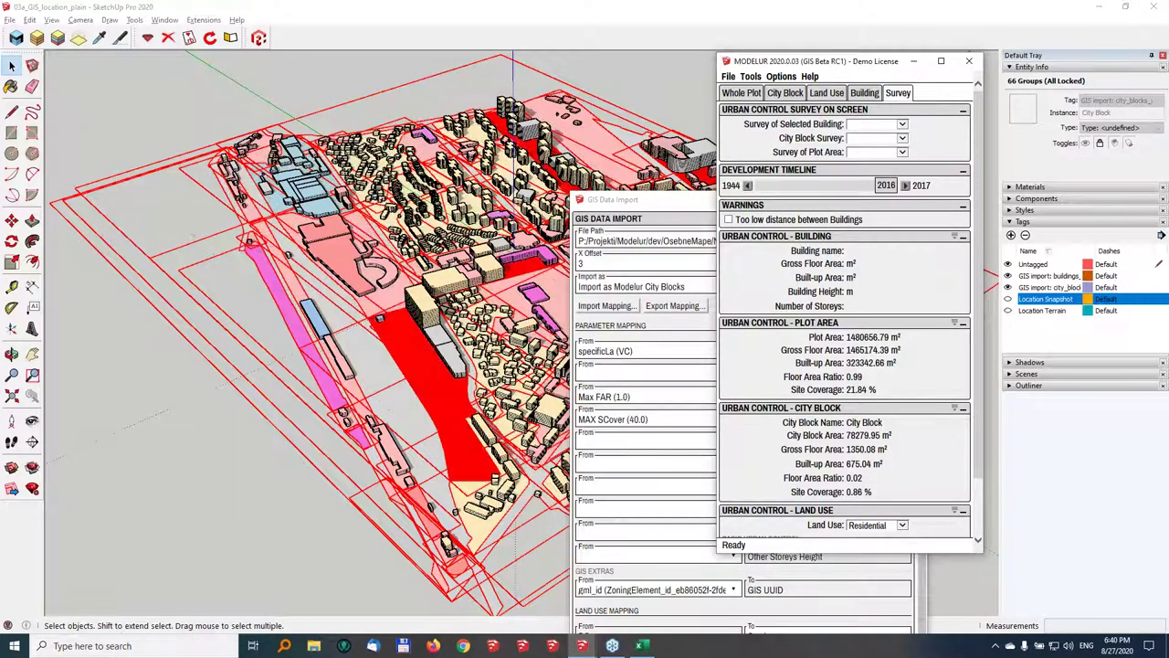
Import the trees.shp GIS layer as Trees, mapping Height to Tree Height and keeping Acer (Maple) as the species
click(640, 199)
drag(639, 199, 839, 43)
click(1110, 84)
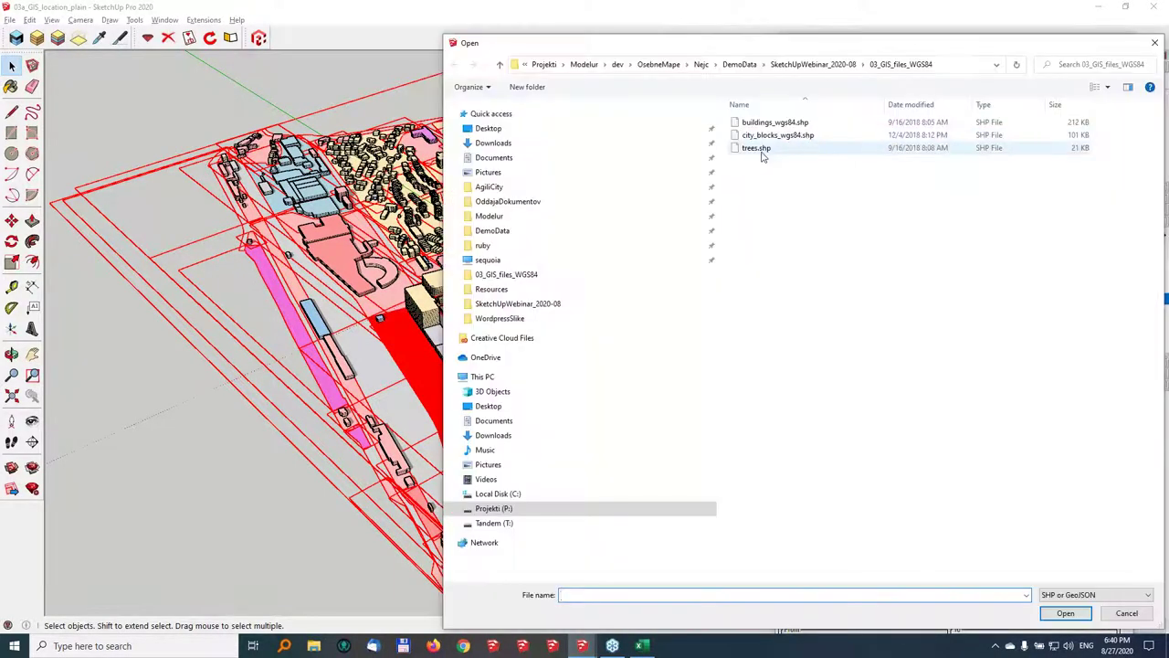
click(762, 150)
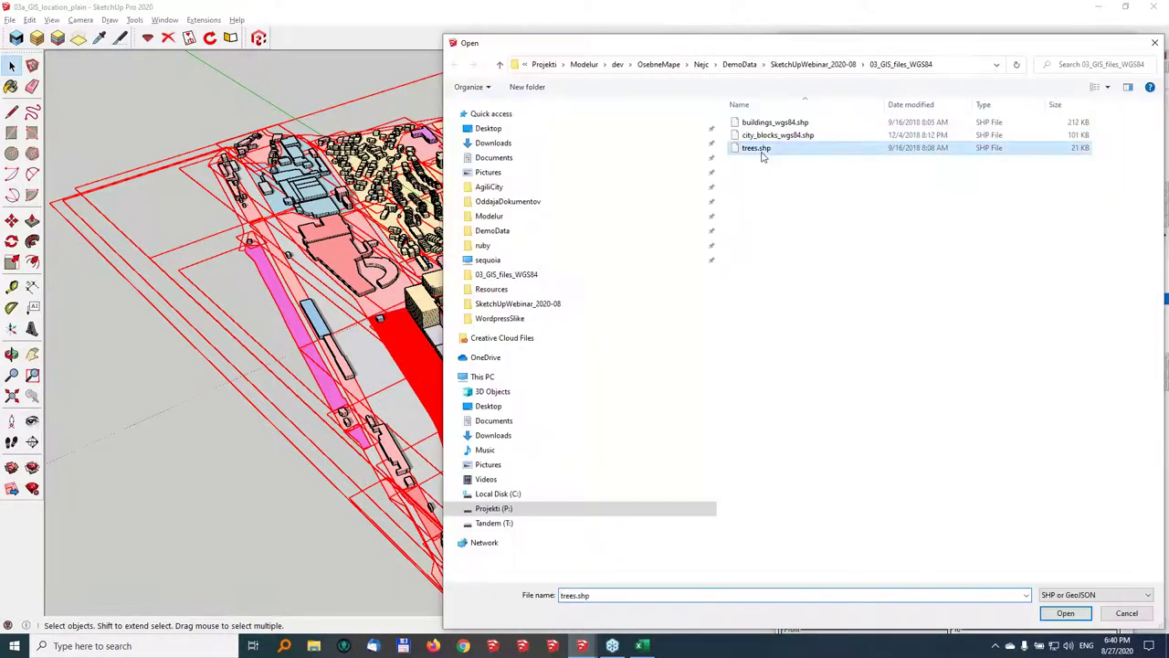
double_click(762, 150)
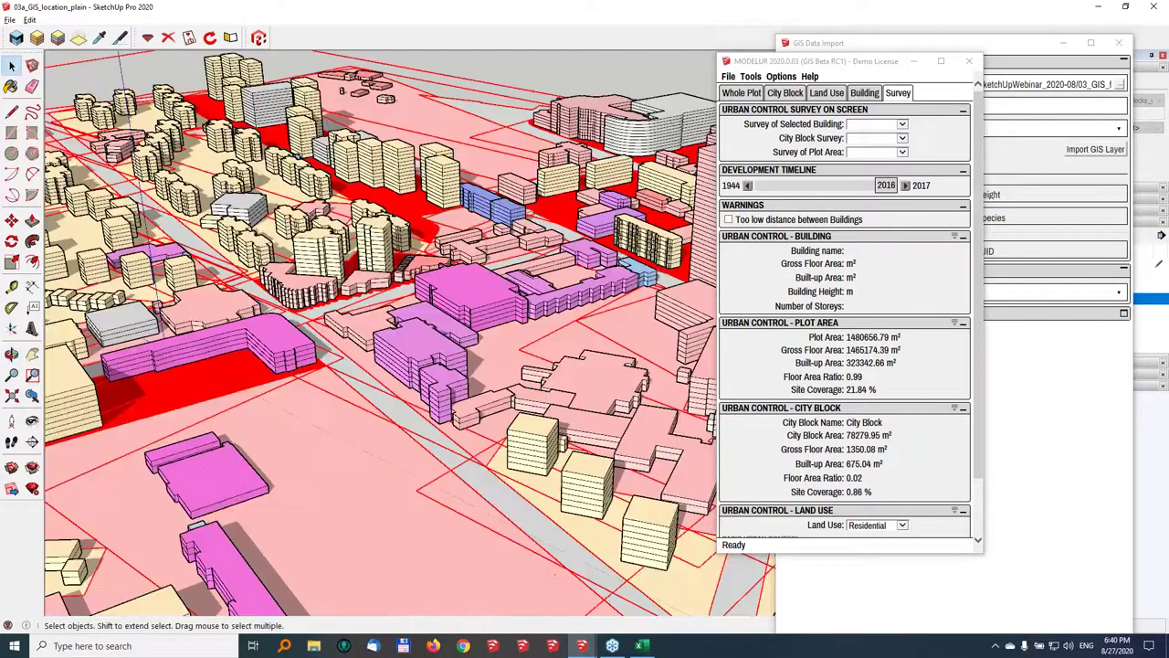
click(950, 294)
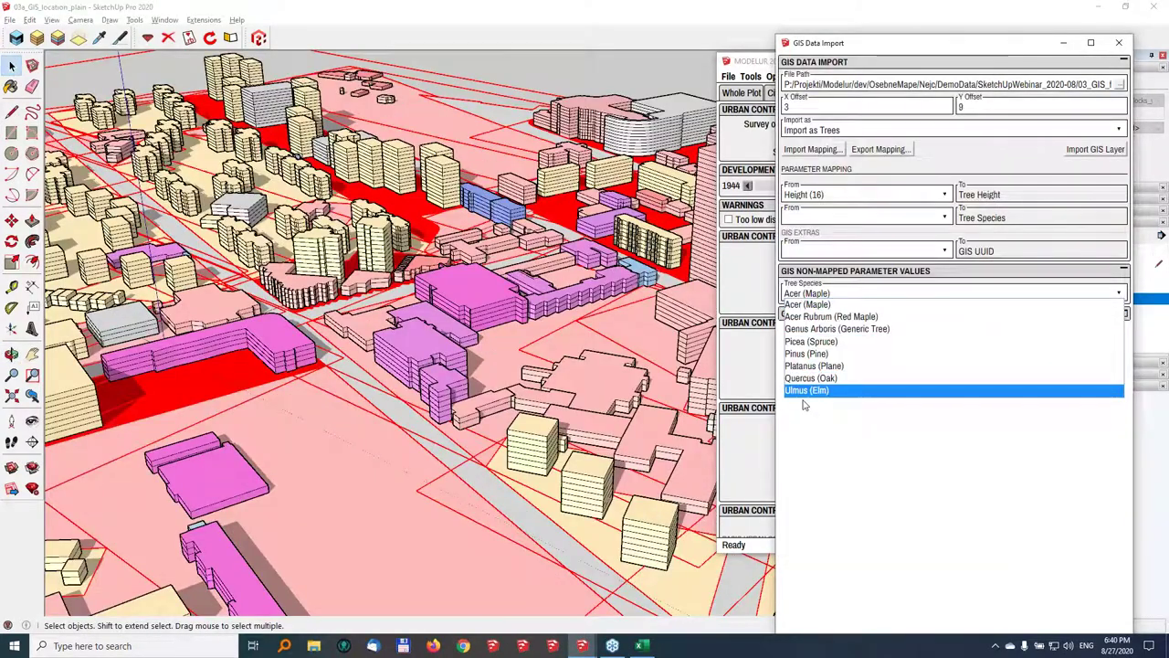
click(831, 432)
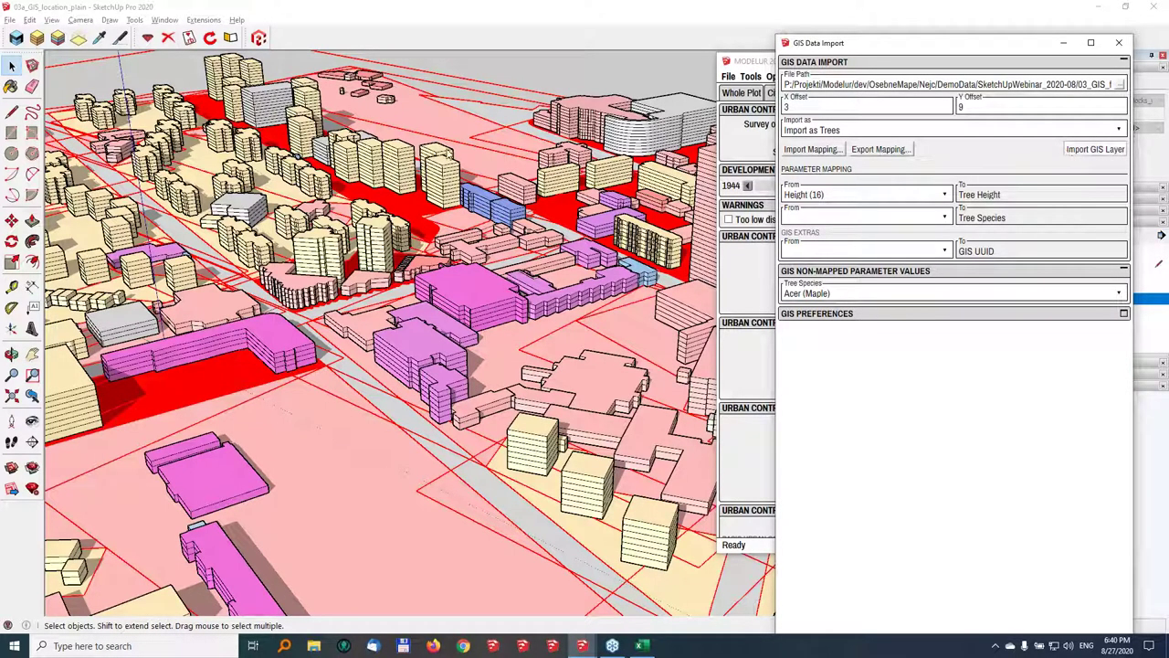
Select the imported residential tower beside the tree-lined street and set its number of storeys to 5
middle_drag(383, 365, 466, 356)
scroll(416, 306, up, 3)
middle_drag(416, 306, 457, 301)
click(749, 202)
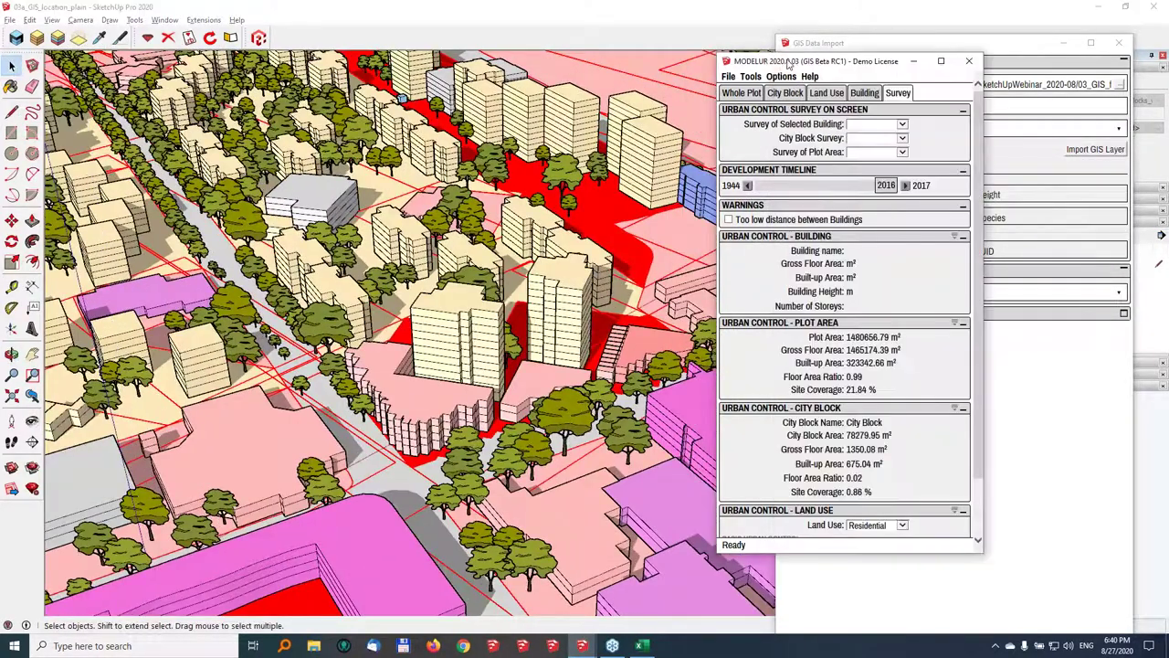
click(563, 316)
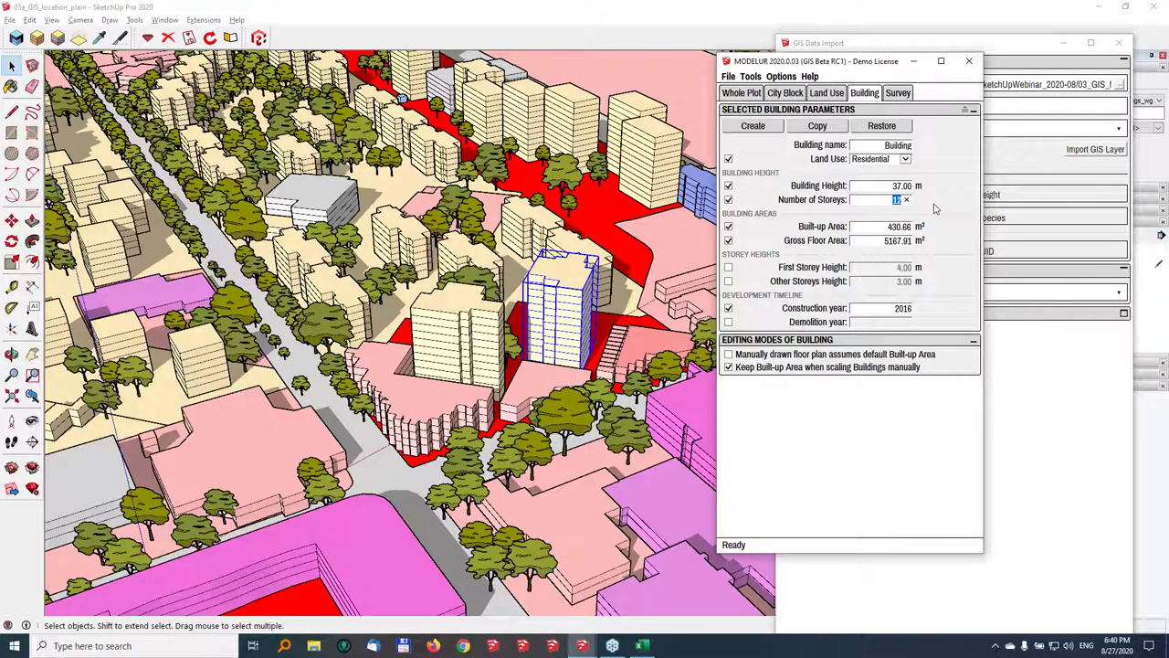
text(5)
key(Return)
scroll(505, 327, down, 1)
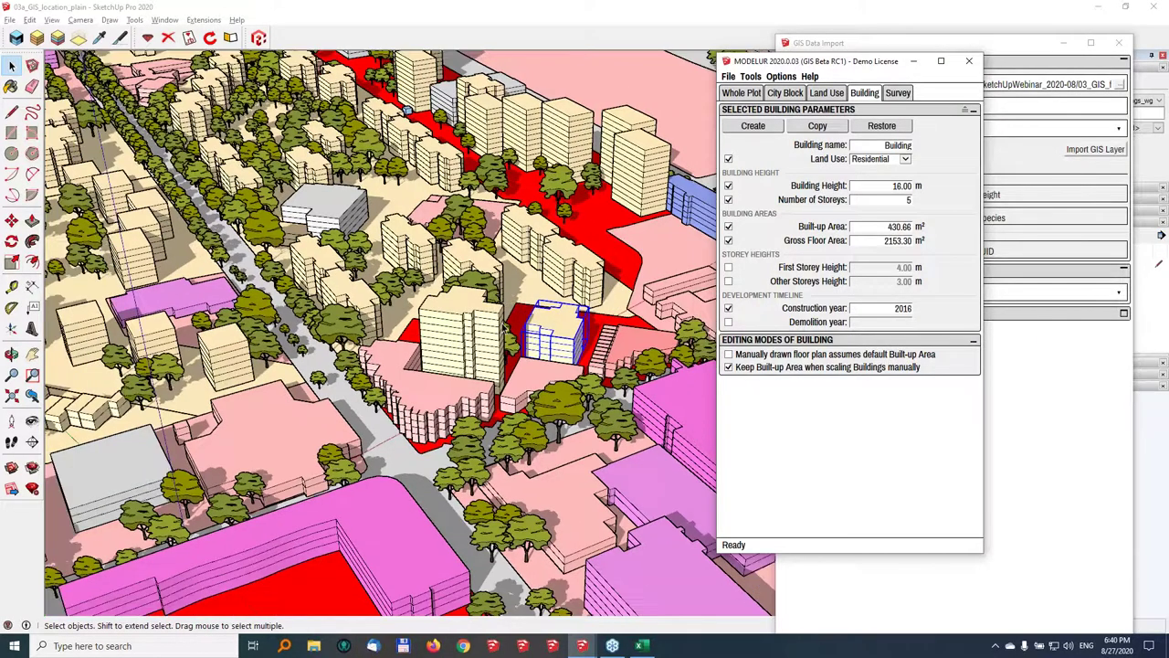
scroll(505, 327, down, 2)
scroll(578, 247, down, 5)
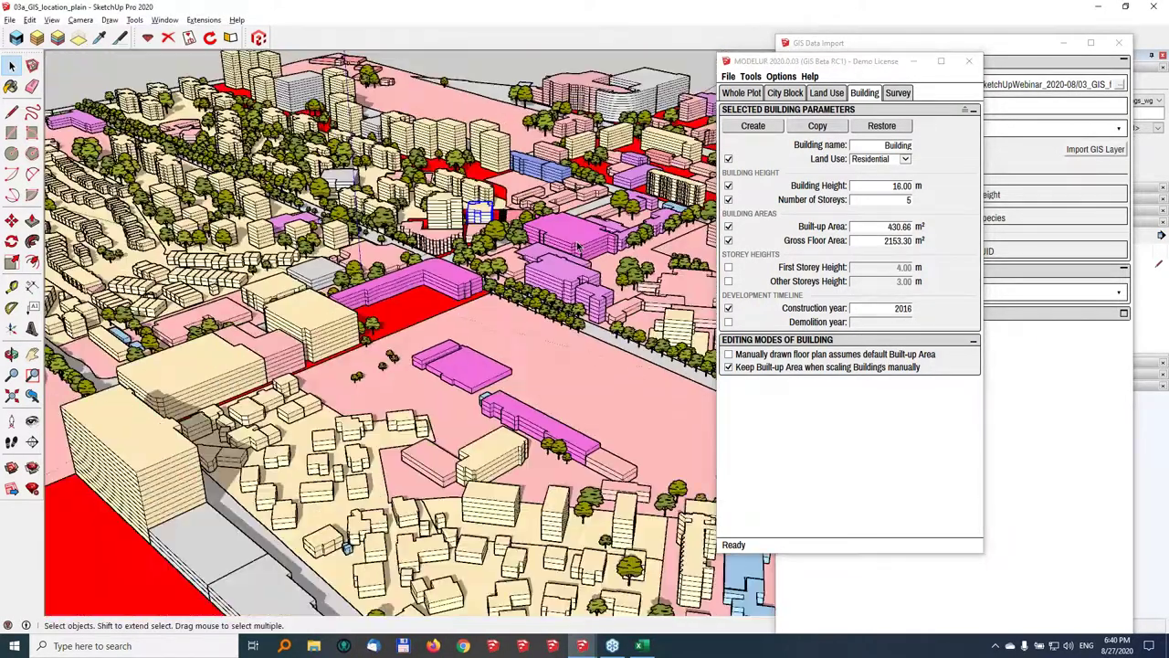
Switch to the 00_intro_outro model, show its Outro scene full screen and minimise the Modelur window covering it
middle_drag(578, 247, 385, 338)
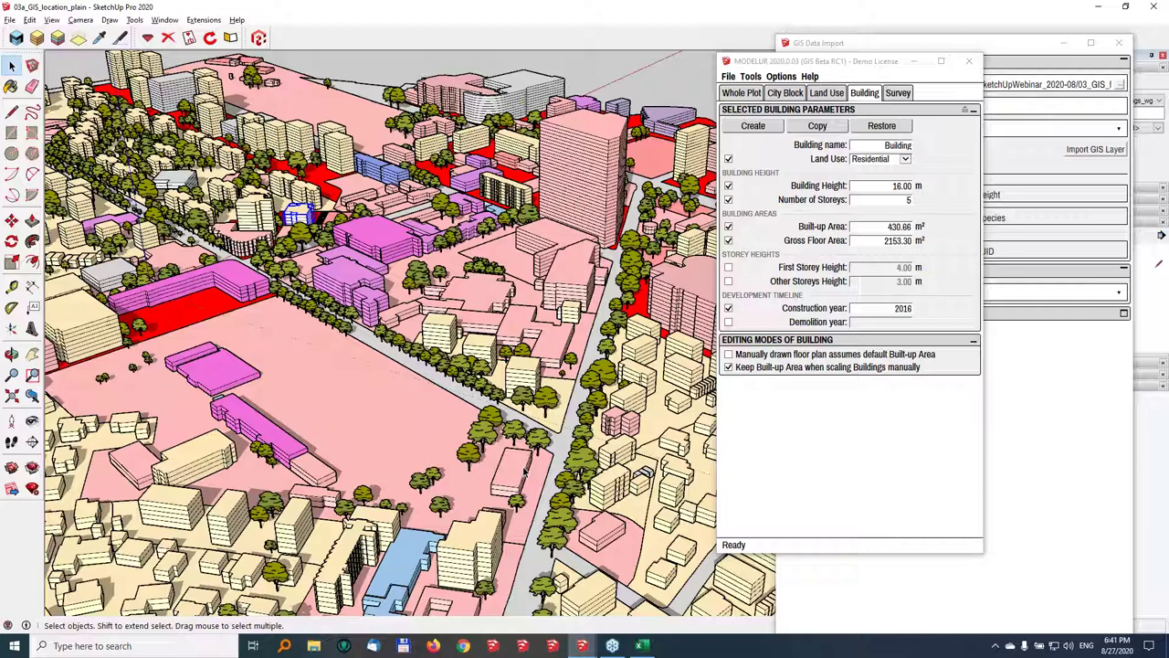
click(584, 646)
click(529, 596)
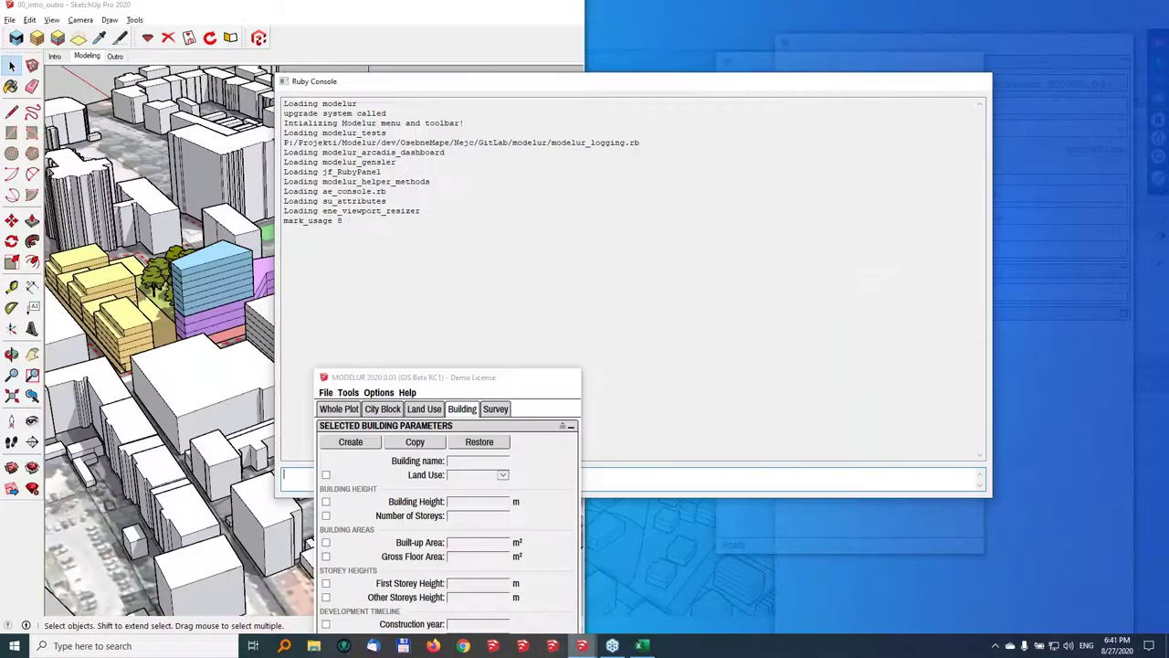
click(115, 56)
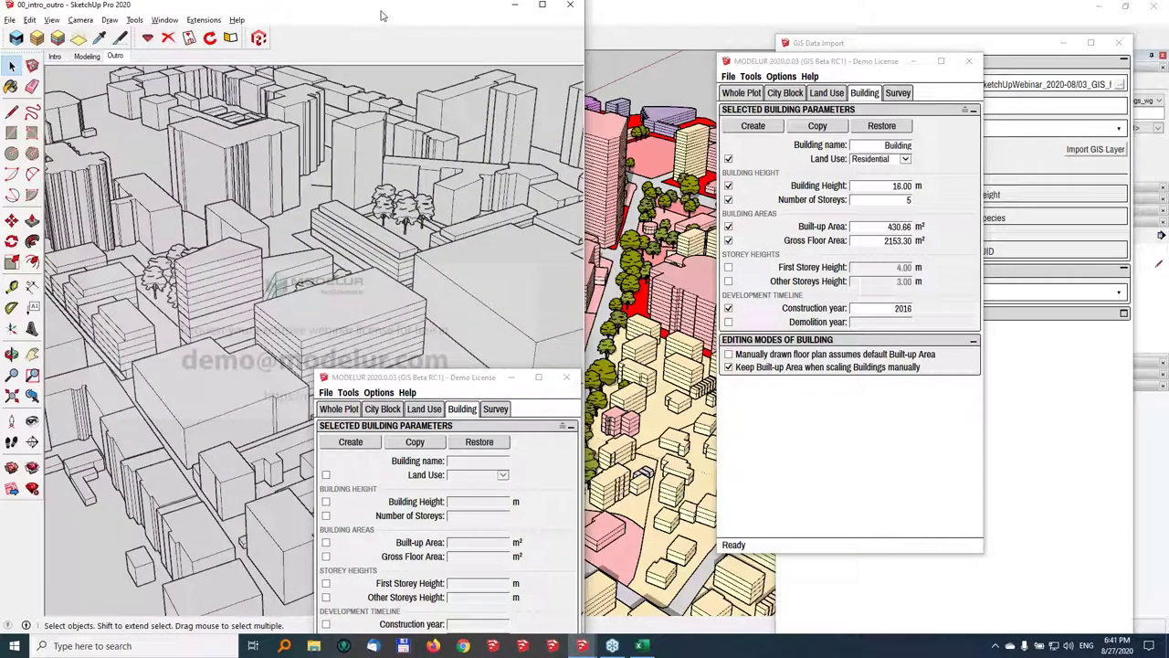
double_click(383, 13)
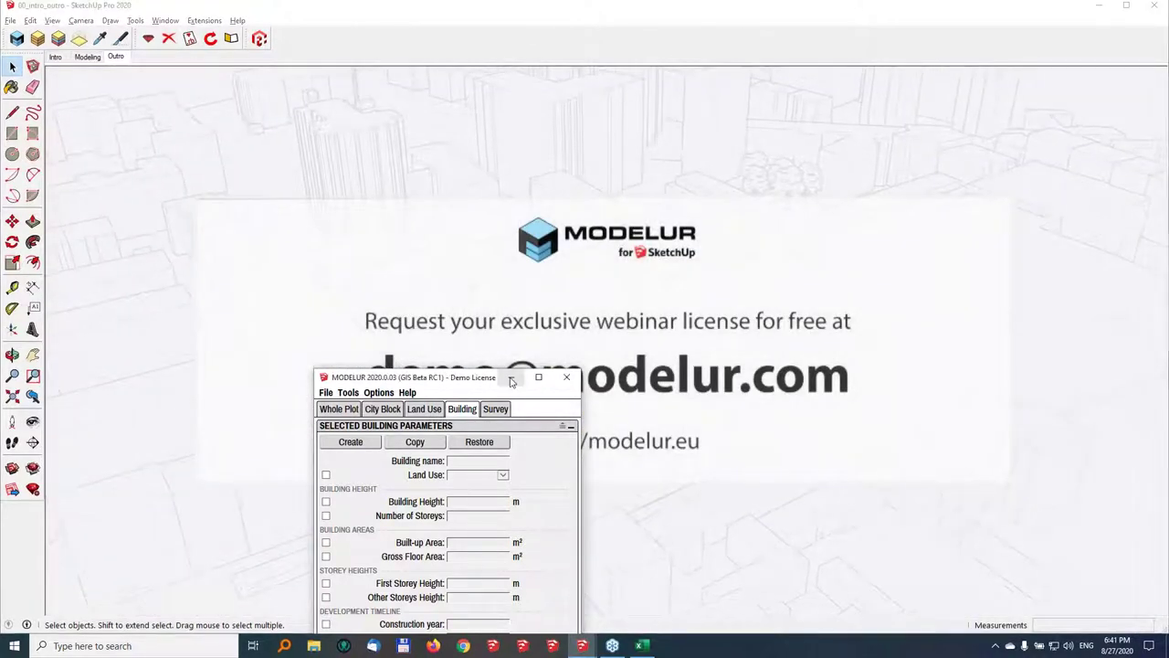
click(511, 376)
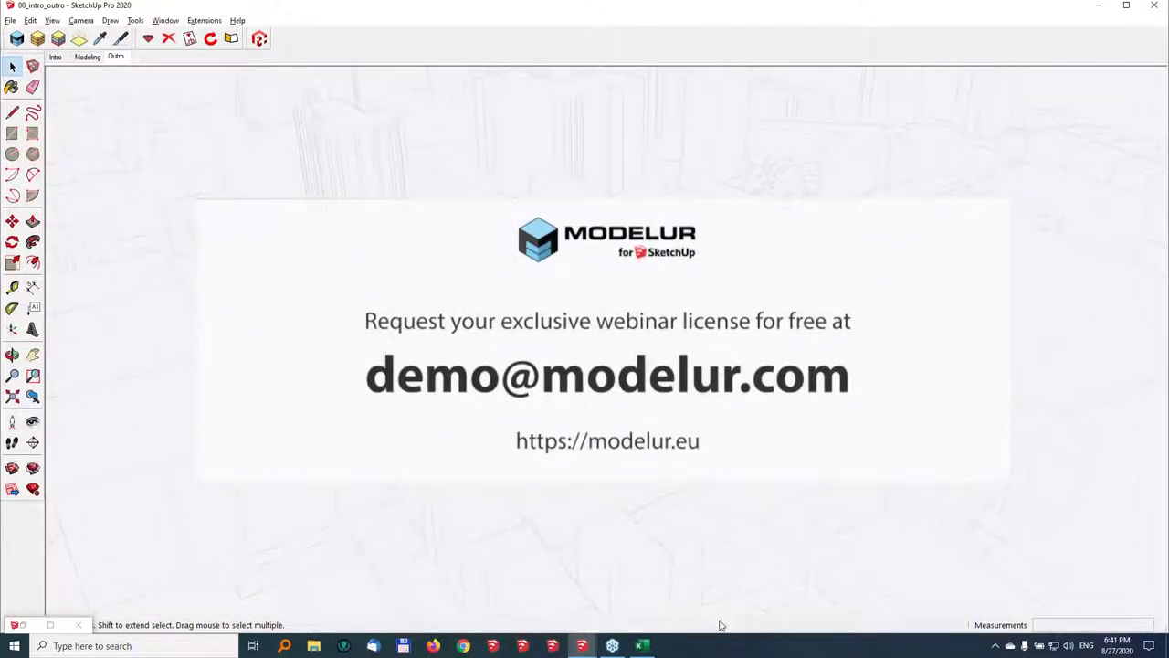
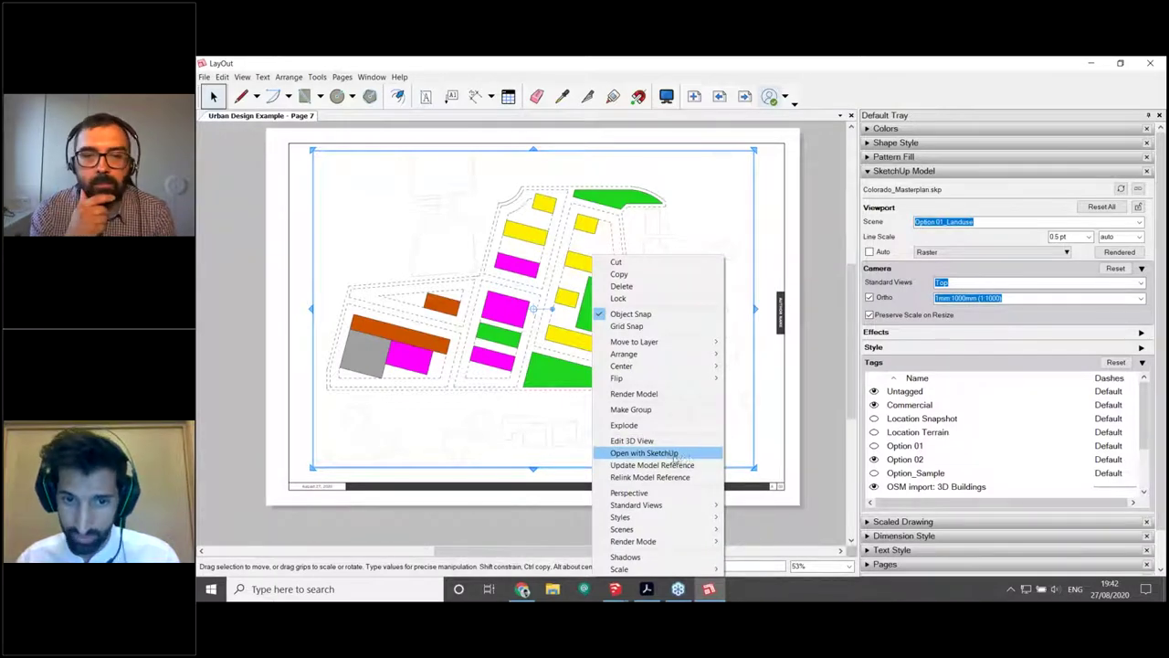
Switch to LayOut and open the PDF export for the Urban Design Example document
click(811, 376)
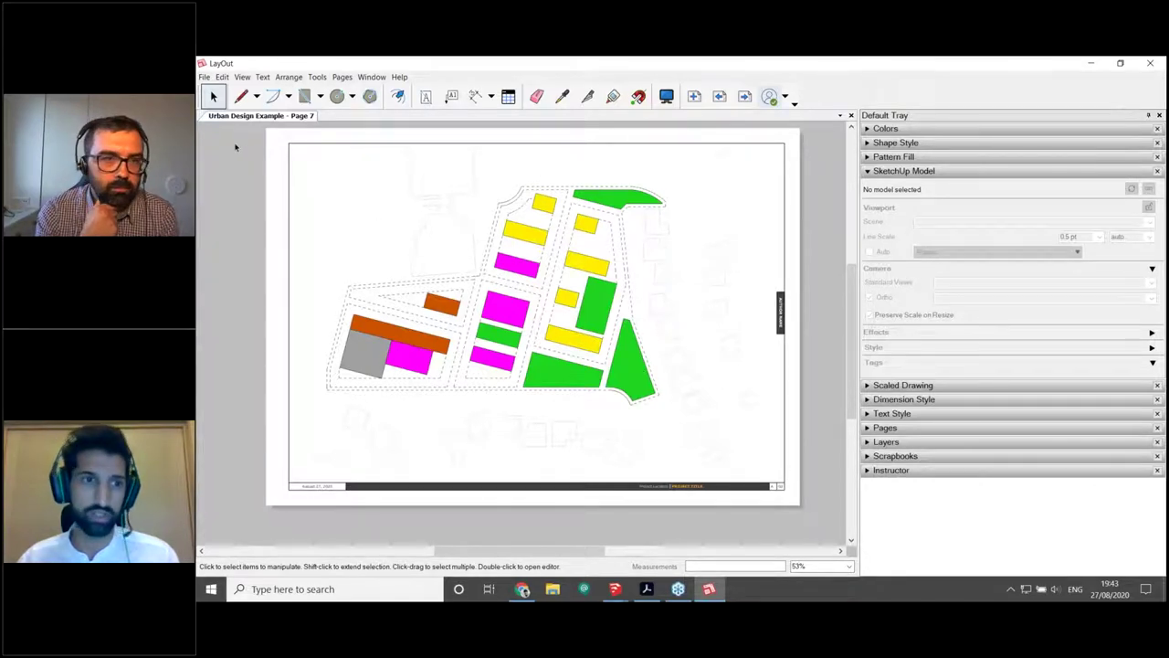
click(205, 76)
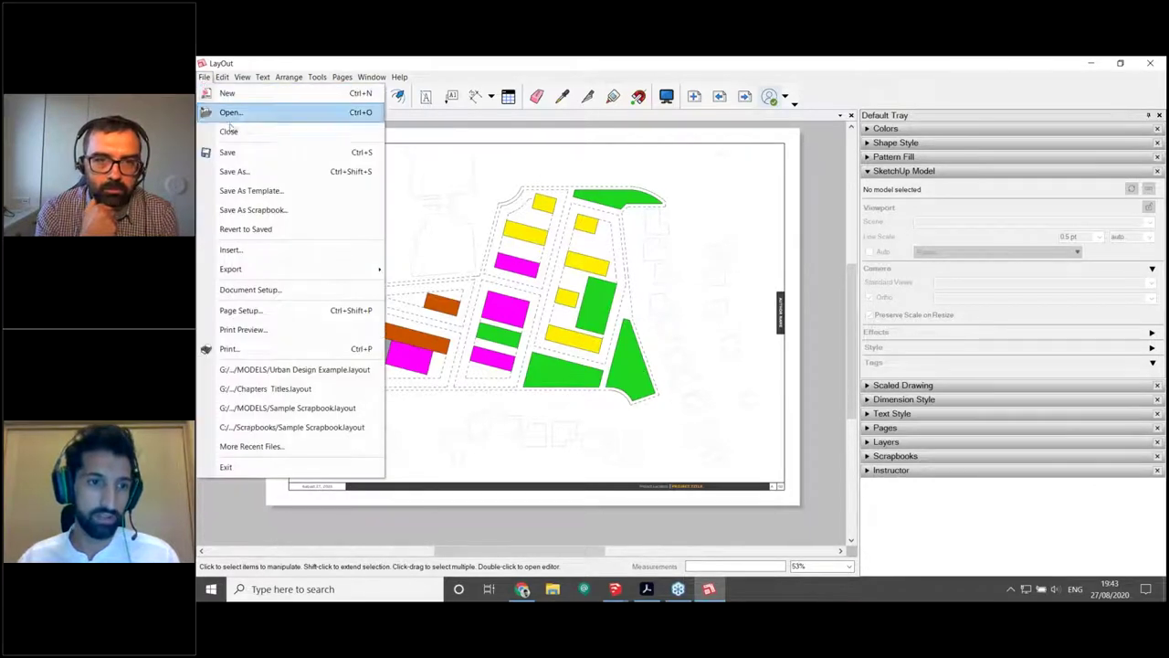
mouse_move(316, 270)
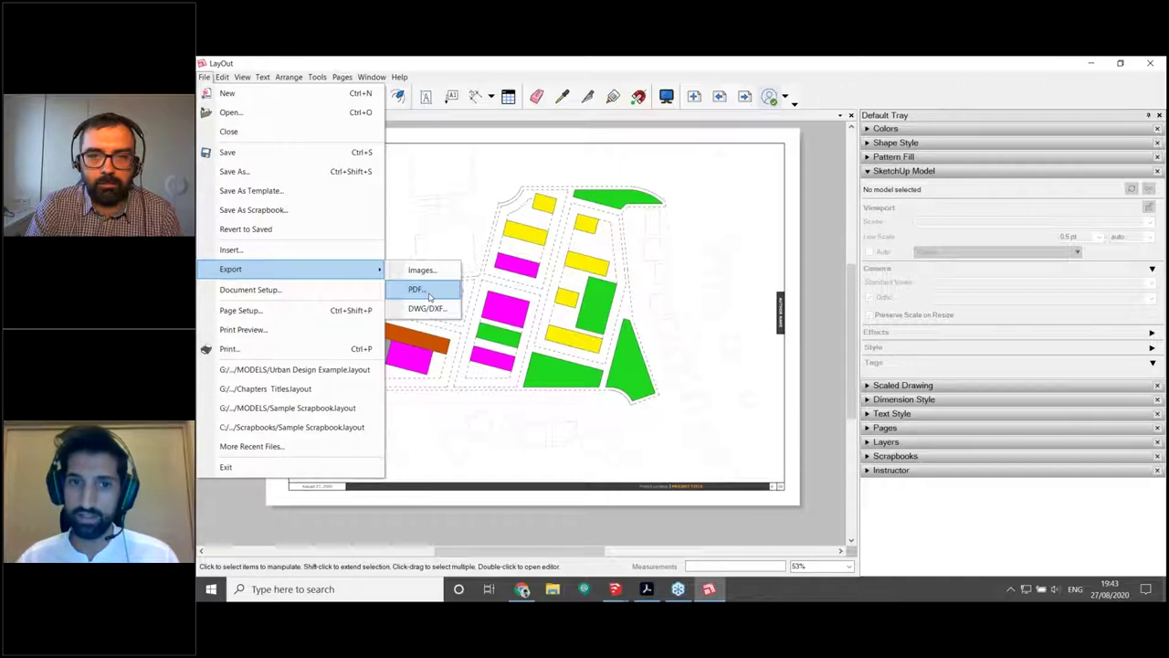
click(448, 288)
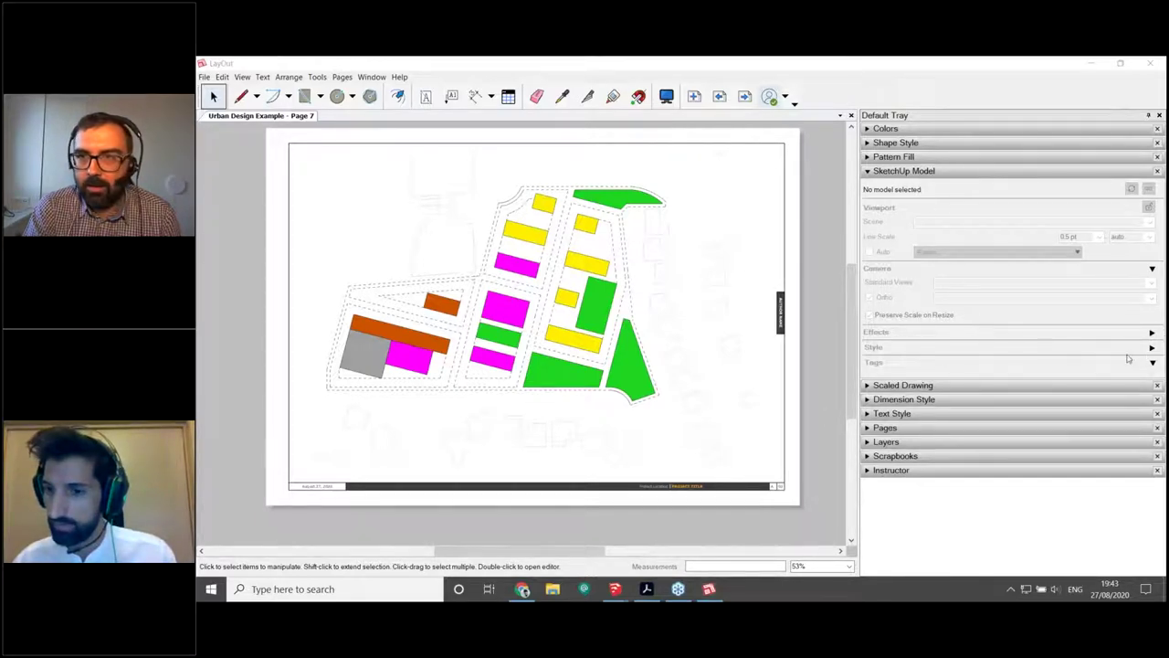
click(749, 182)
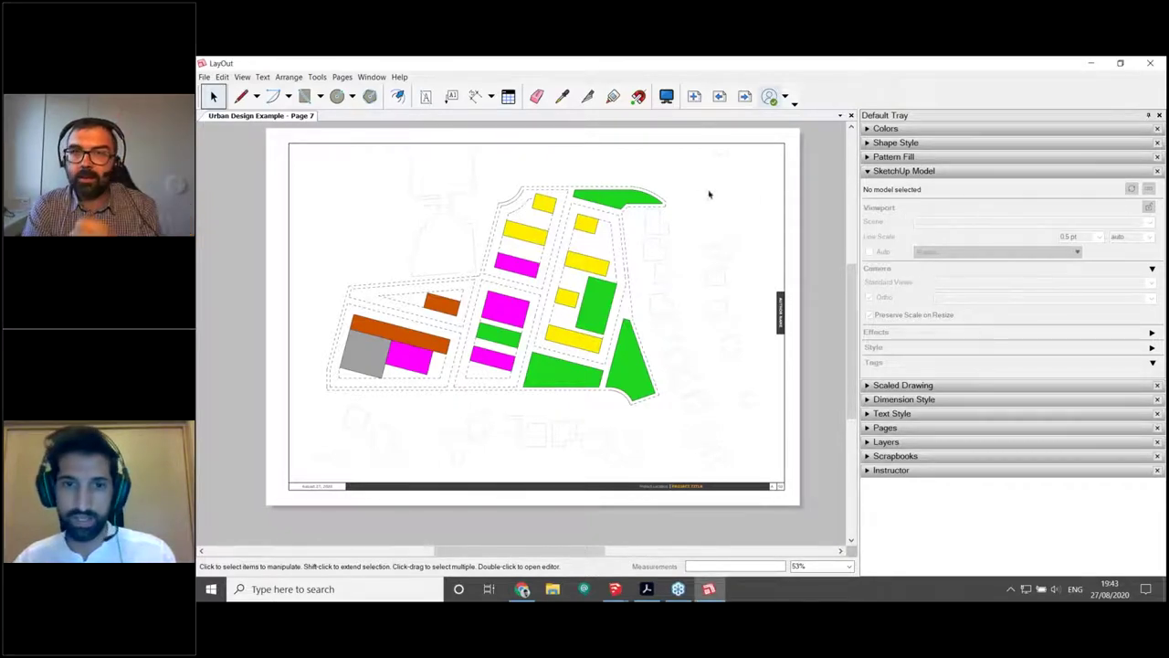
Go back to Page 6 and delete all the labels around the land-use plan
click(719, 97)
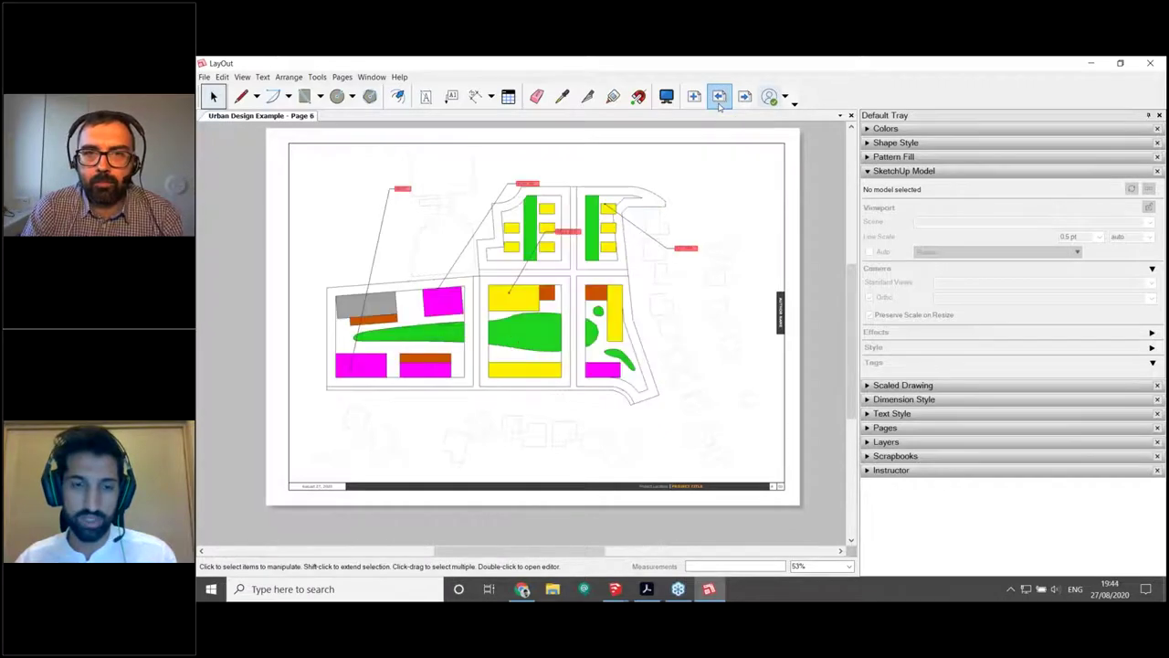
drag(283, 147, 733, 399)
key(Delete)
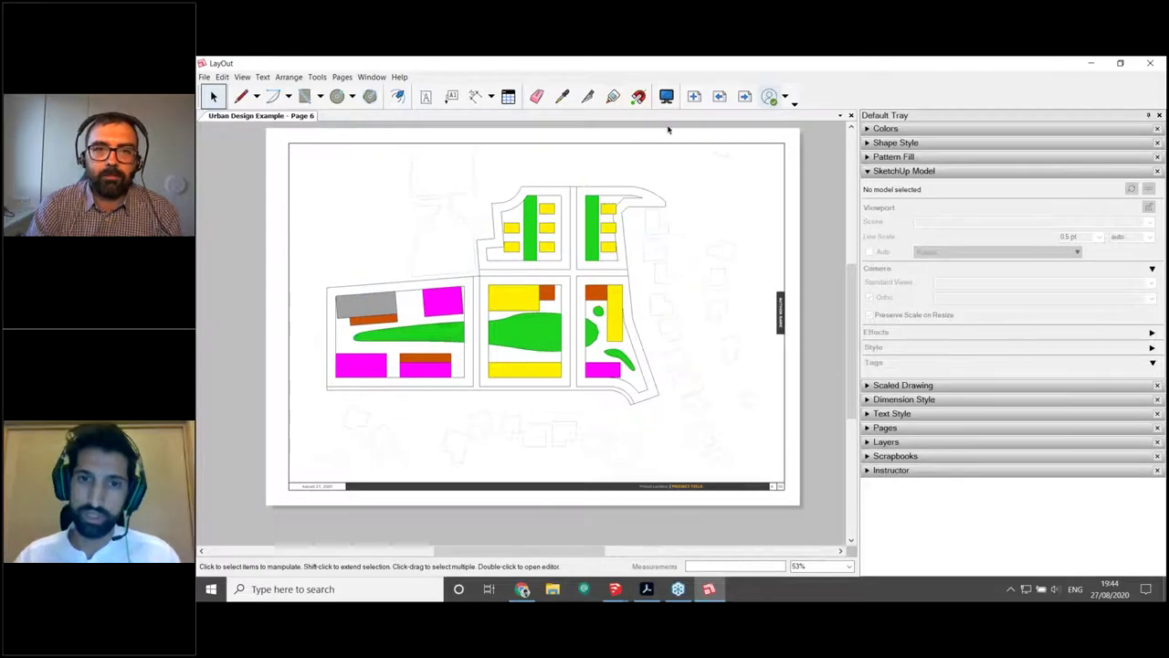
Go back to the Option 01 - ISO page and delete the existing labels on the isometric view
click(719, 97)
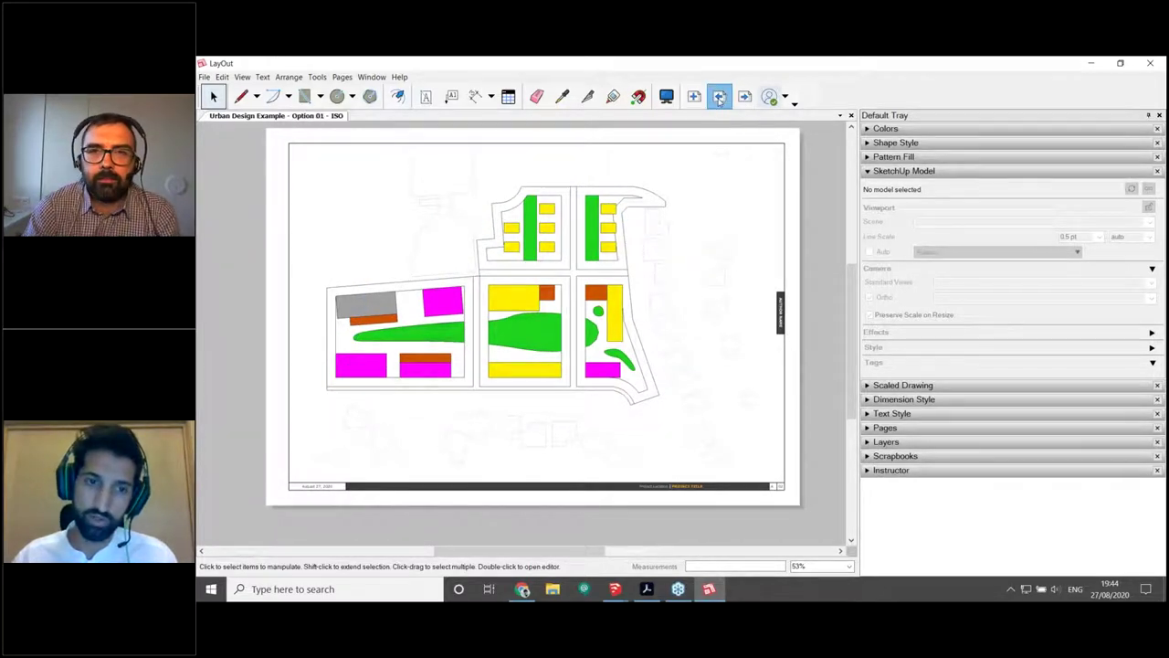
drag(342, 149, 695, 317)
key(Delete)
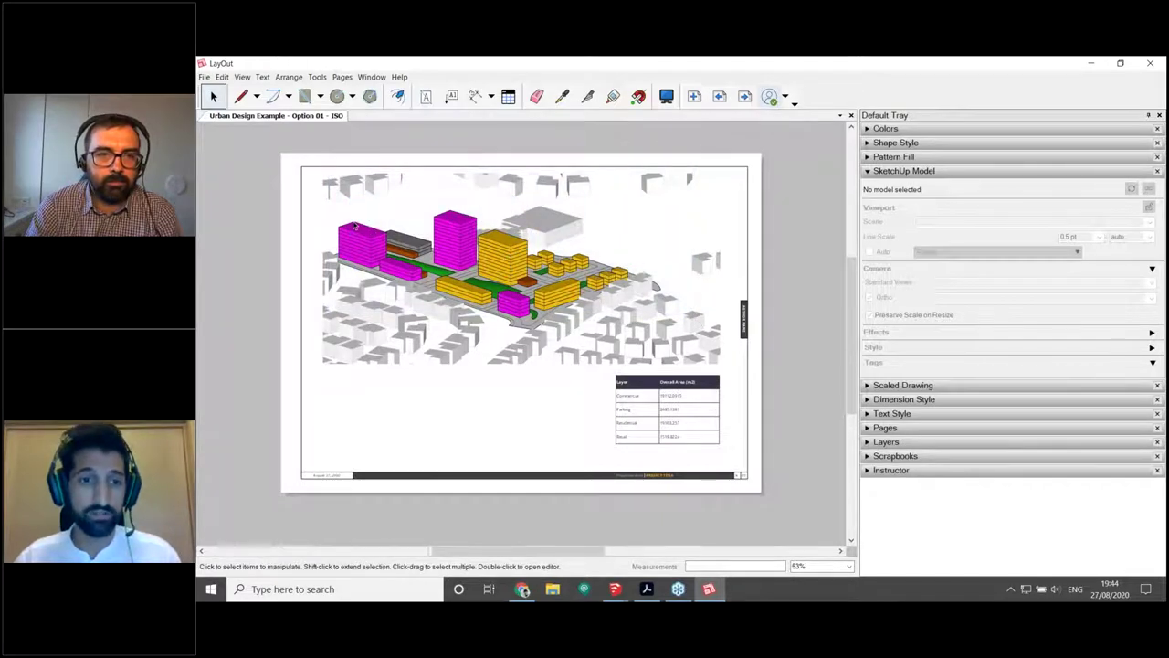
Label the leftmost magenta building in the isometric view with the Overall Area (m2) of its Building_XYZ component
scroll(491, 254, up, 3)
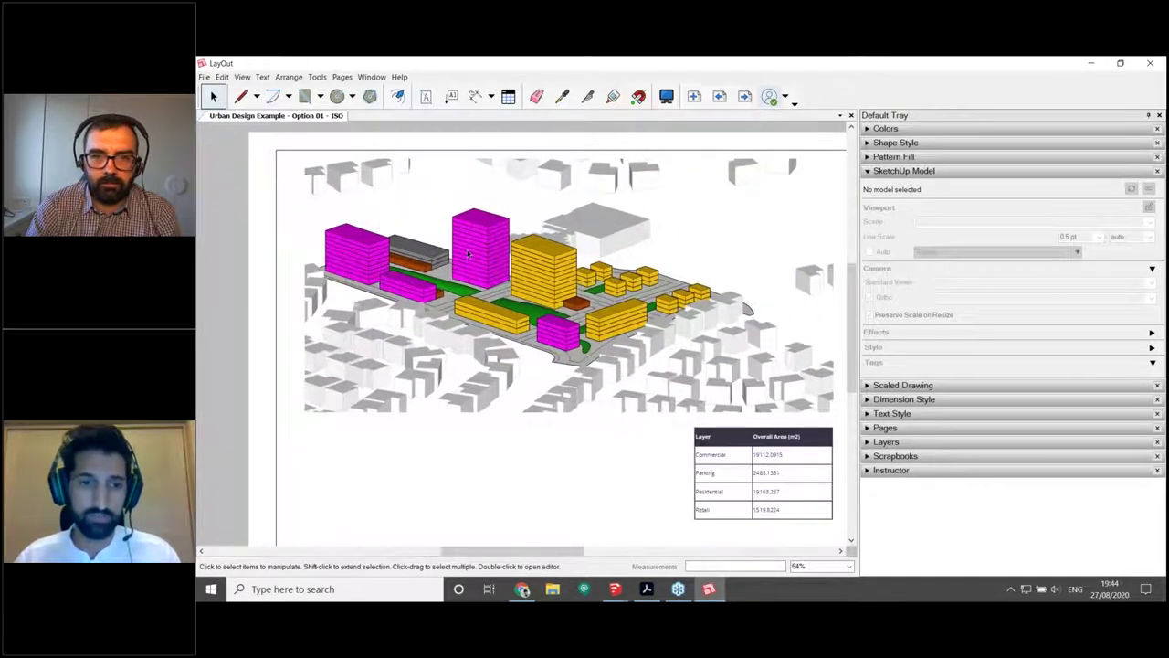
scroll(479, 247, up, 1)
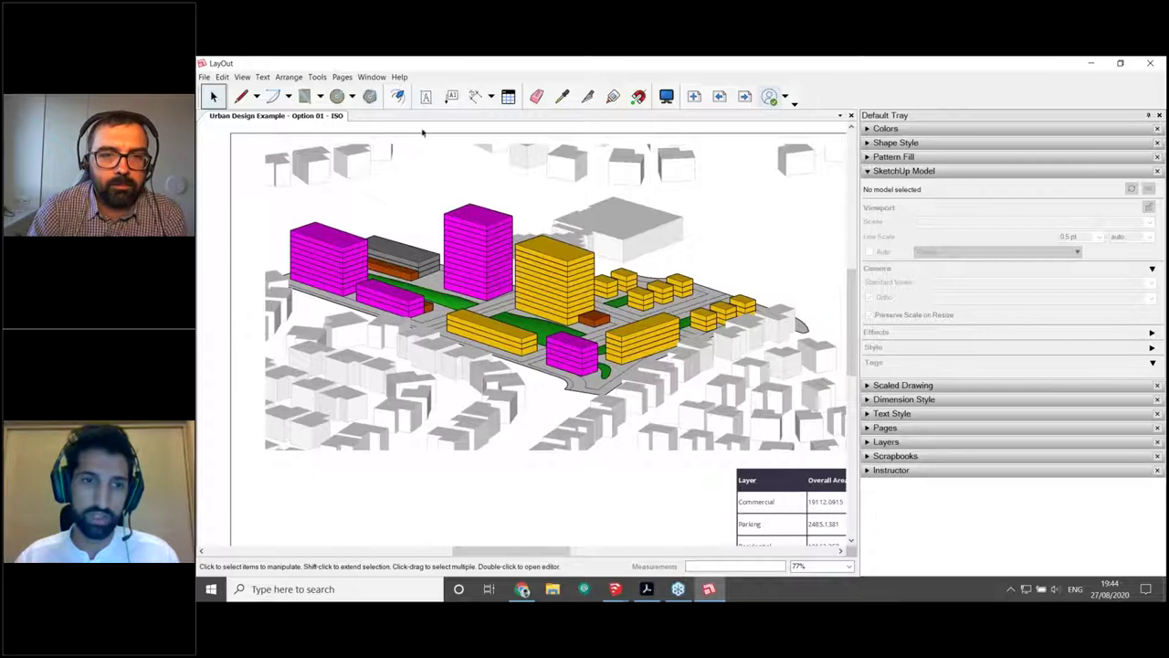
click(451, 101)
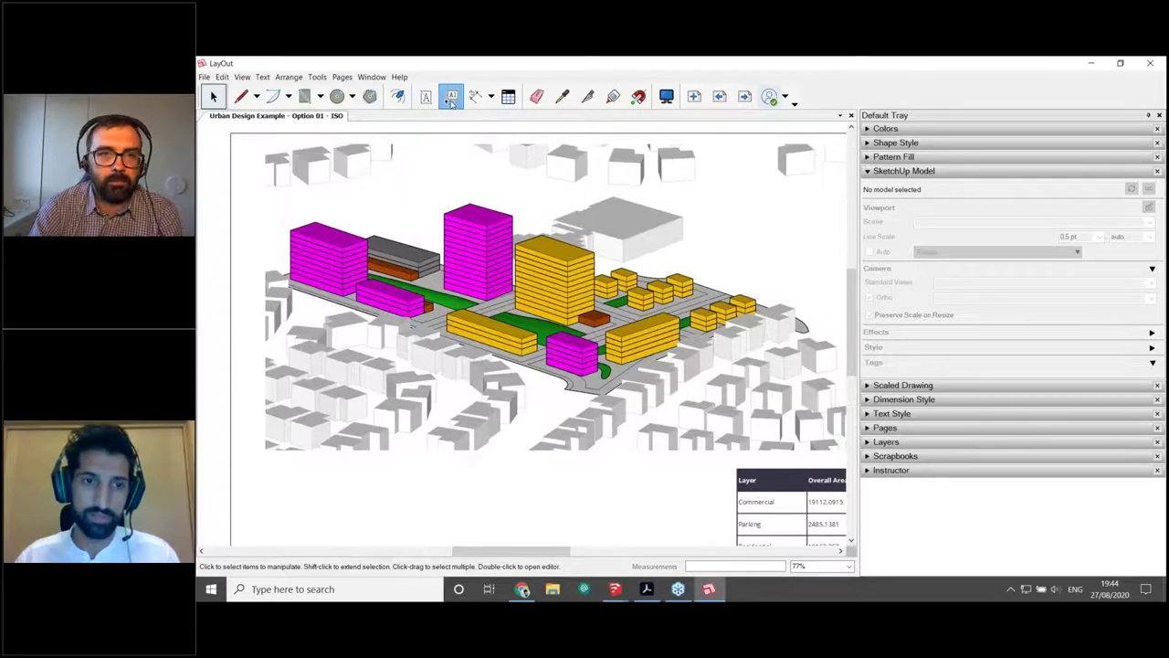
scroll(373, 187, up, 3)
click(330, 224)
double_click(391, 174)
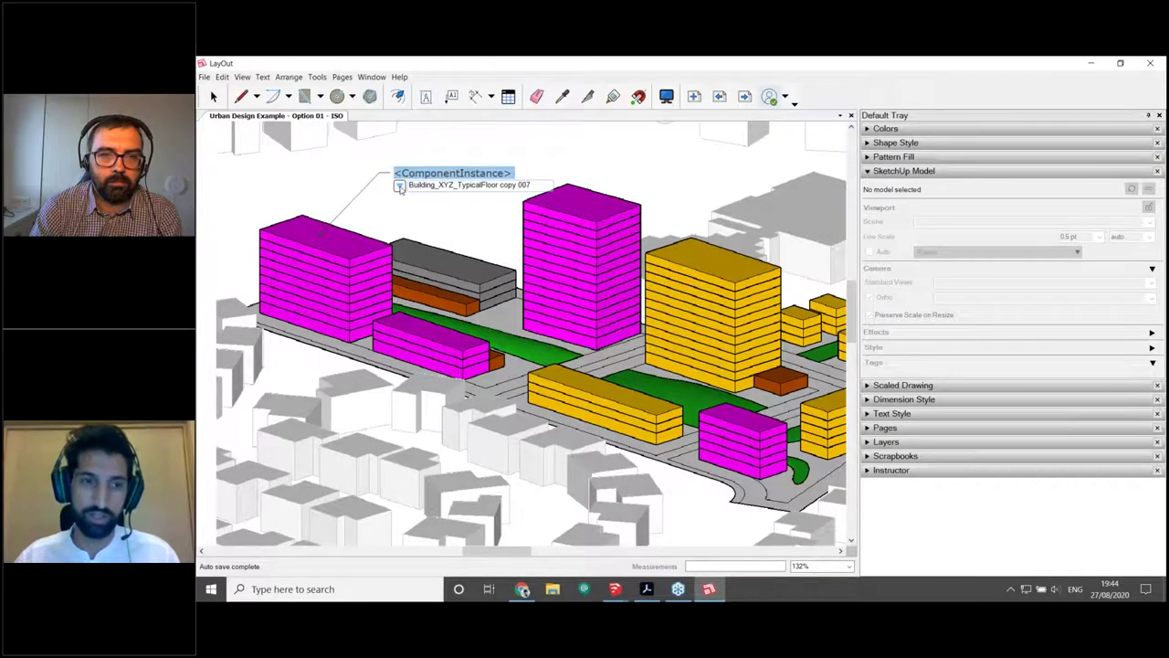
click(399, 187)
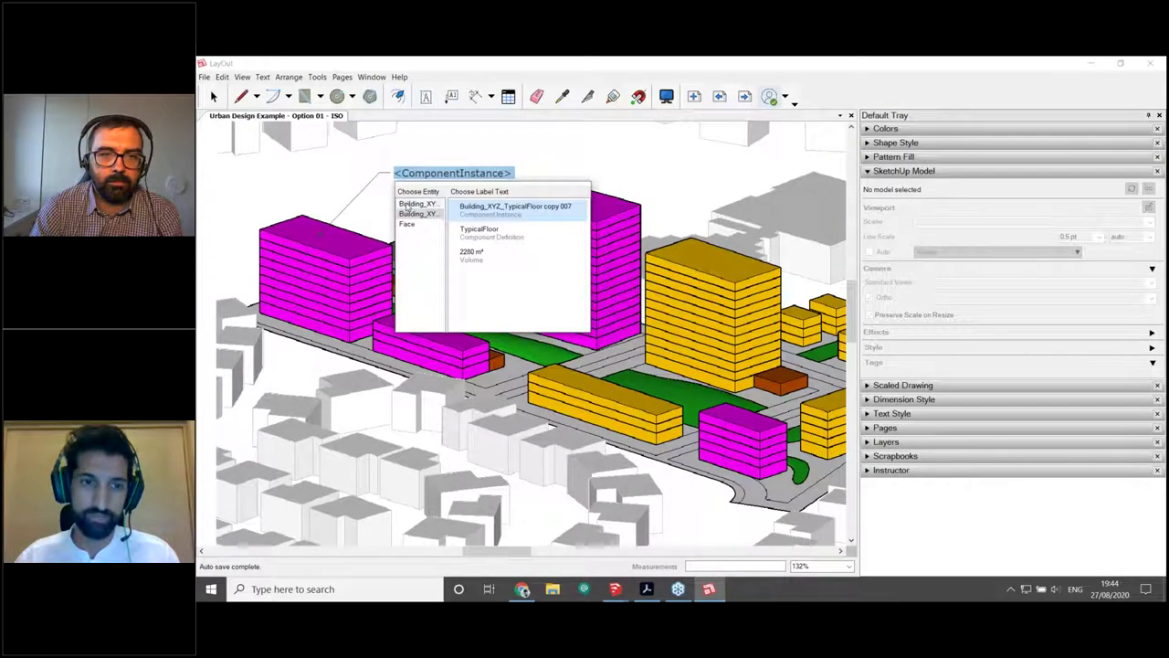
click(429, 205)
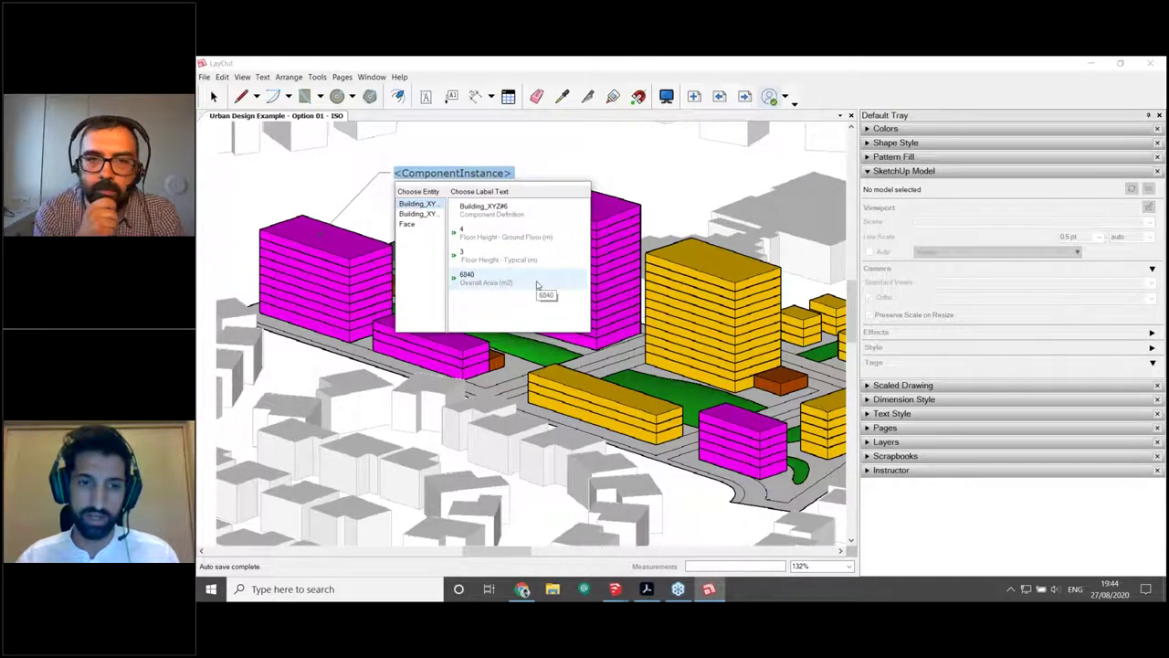
click(537, 285)
Add overall area labels to the tall yellow tower and the grey parking building
click(452, 96)
click(582, 196)
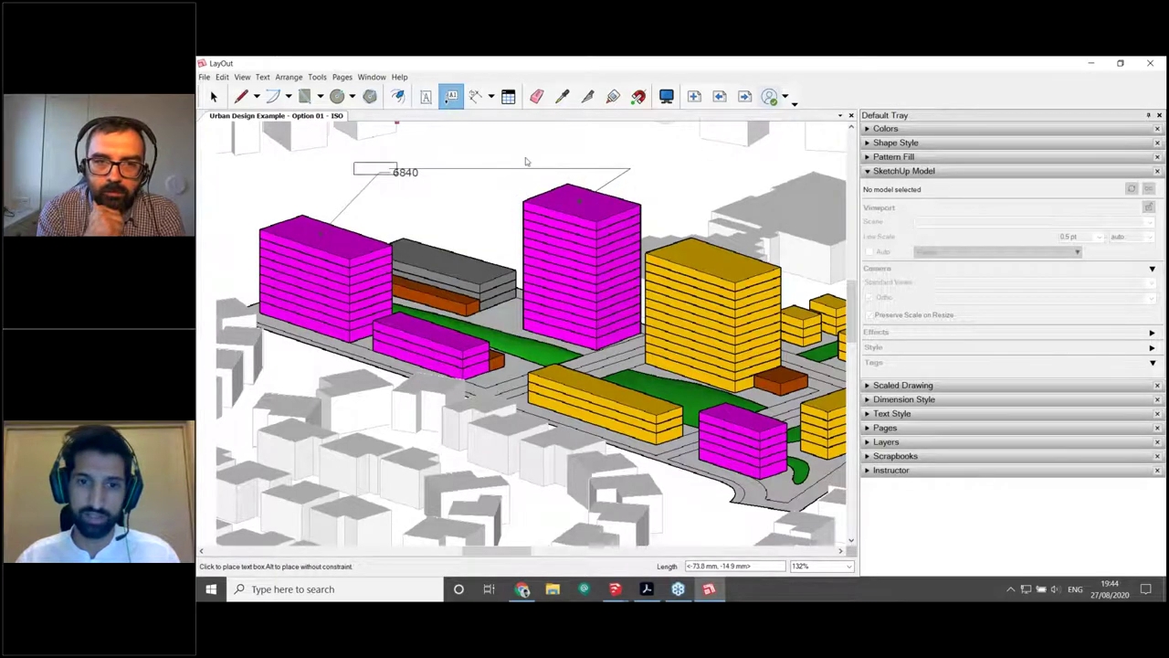
key(Escape)
click(674, 248)
click(730, 190)
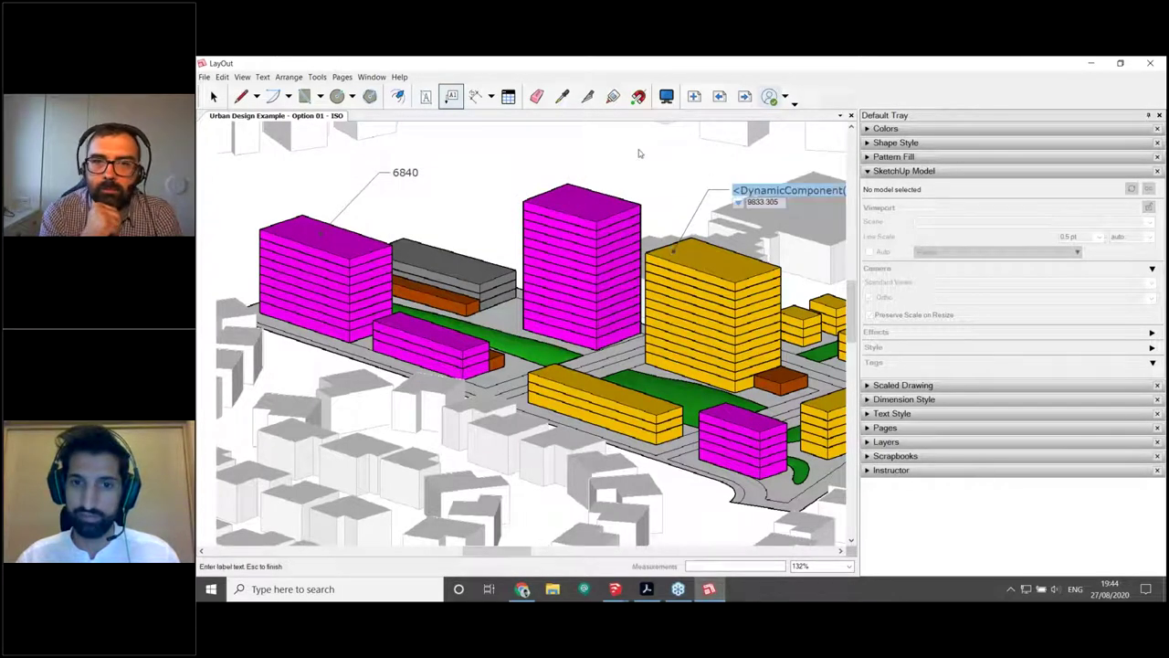
click(451, 96)
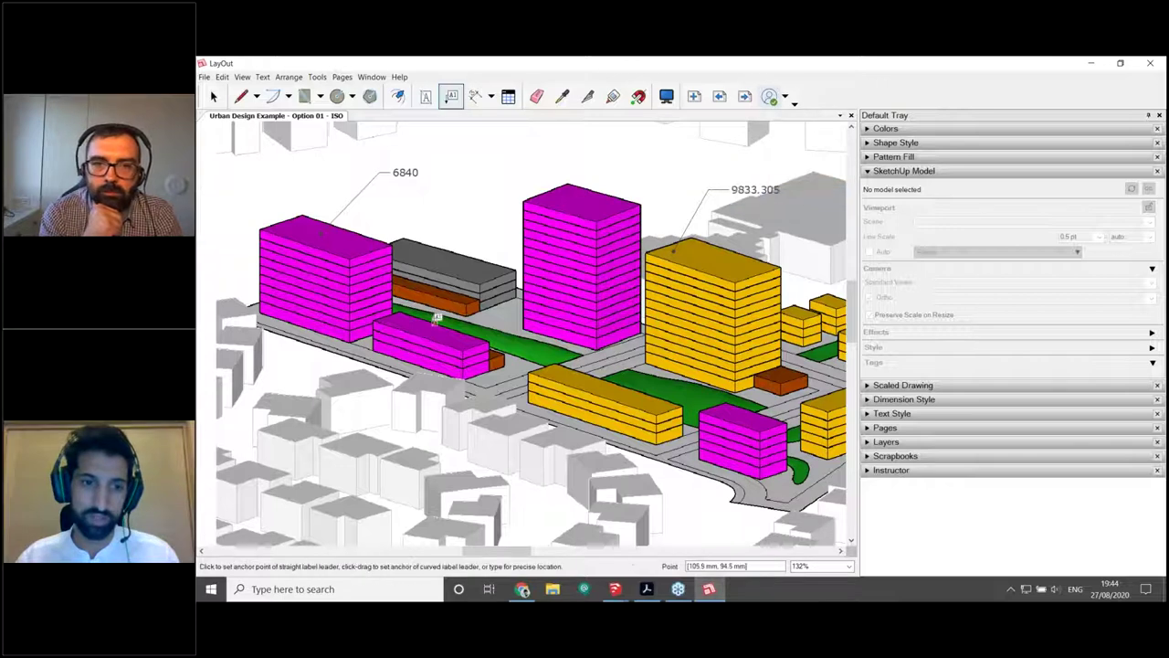
click(486, 232)
click(498, 227)
click(213, 96)
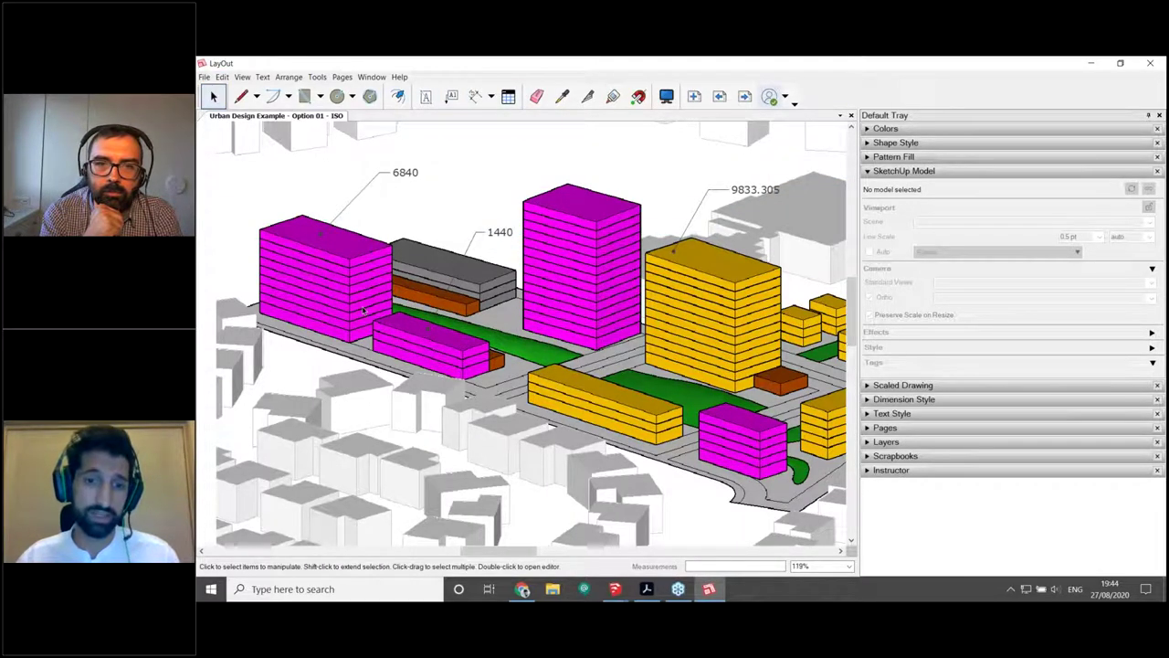
Label a corner vertex of the small yellow houses with its coordinates and examine the finished label
scroll(363, 310, down, 4)
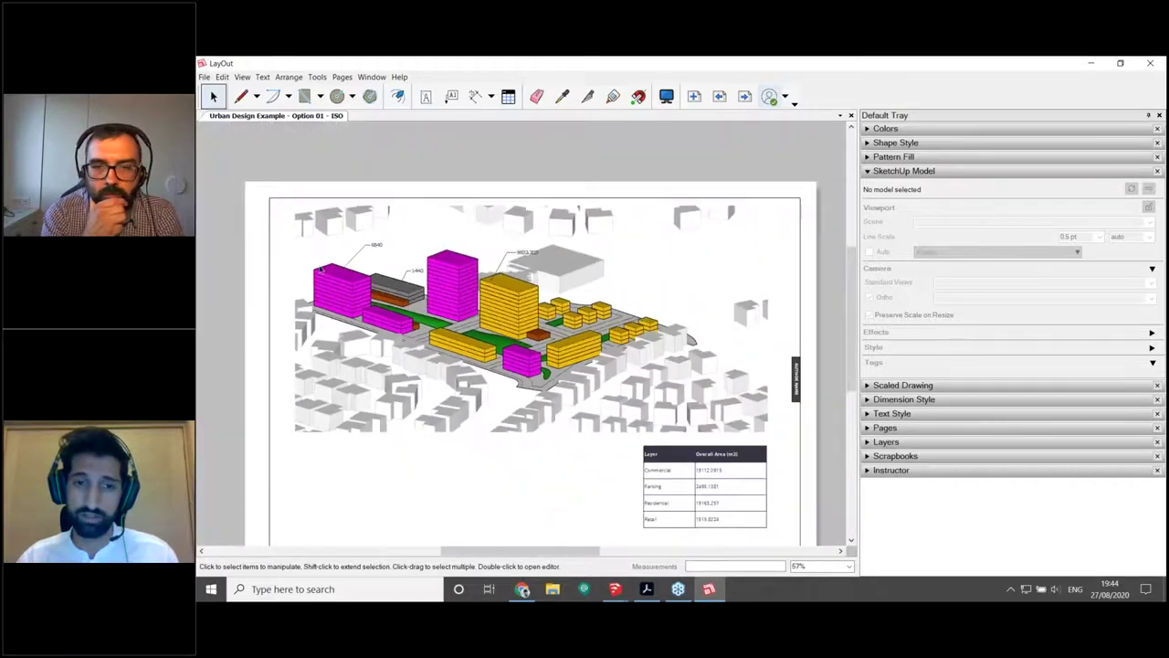
scroll(512, 393, down, 3)
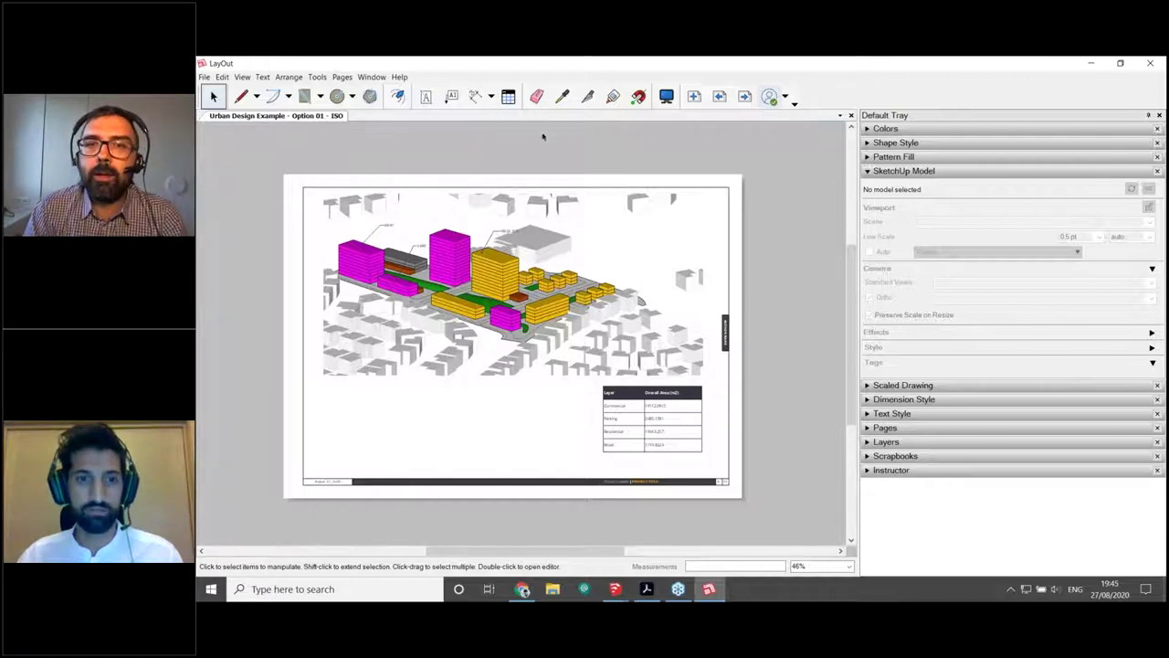
click(451, 97)
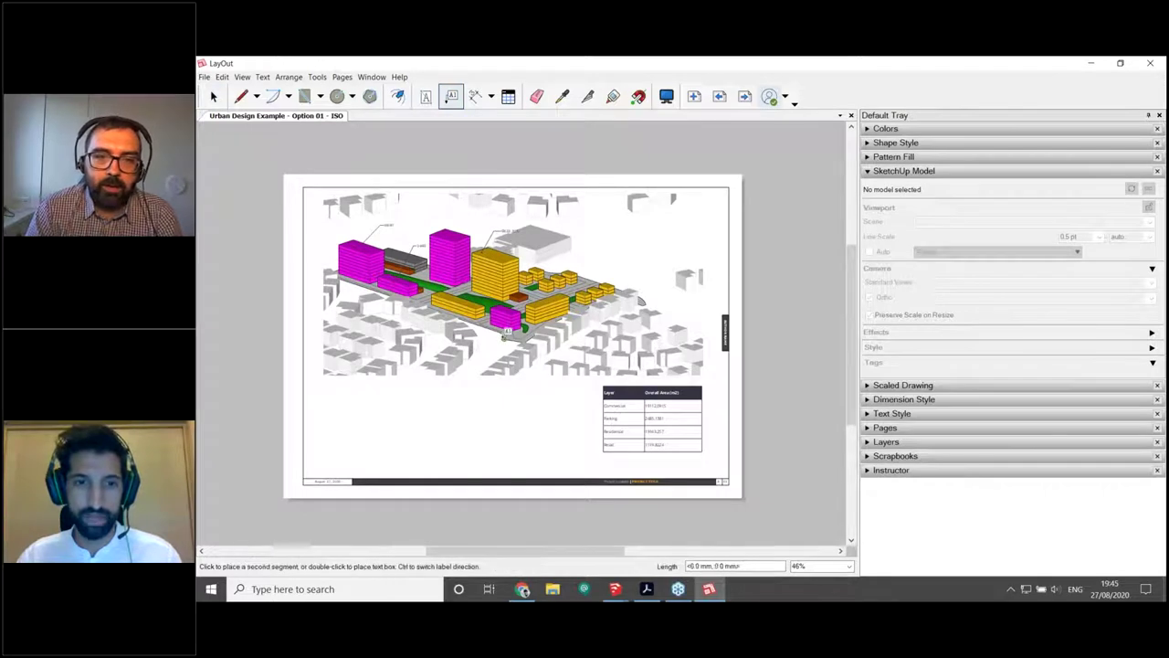
click(595, 255)
click(618, 253)
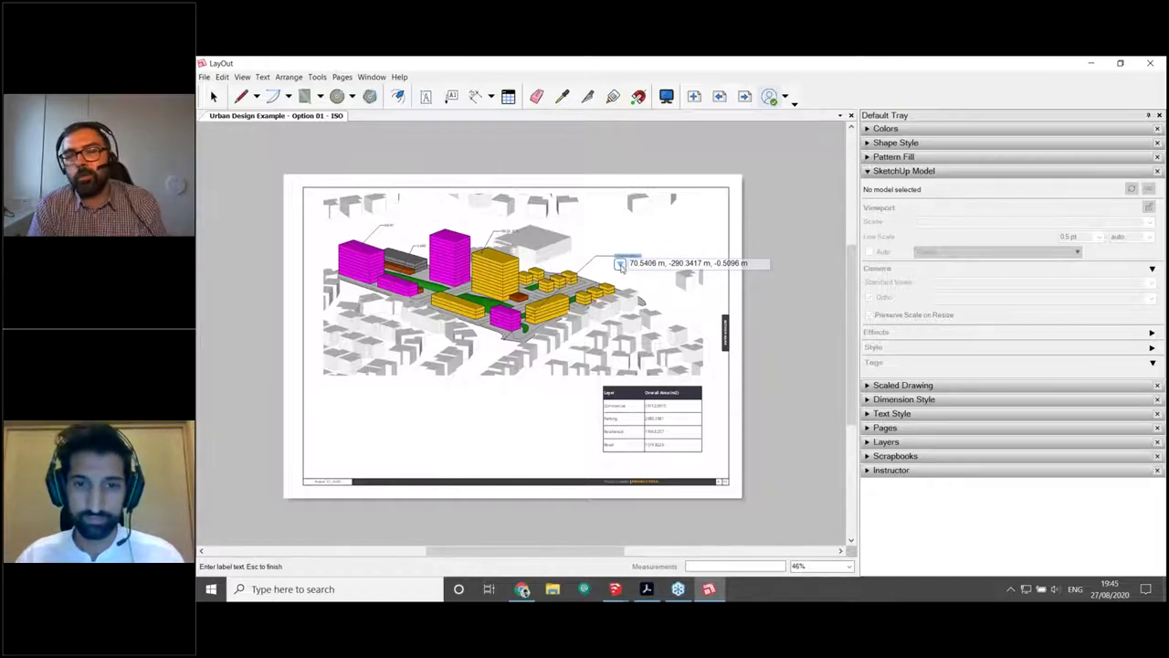
click(621, 264)
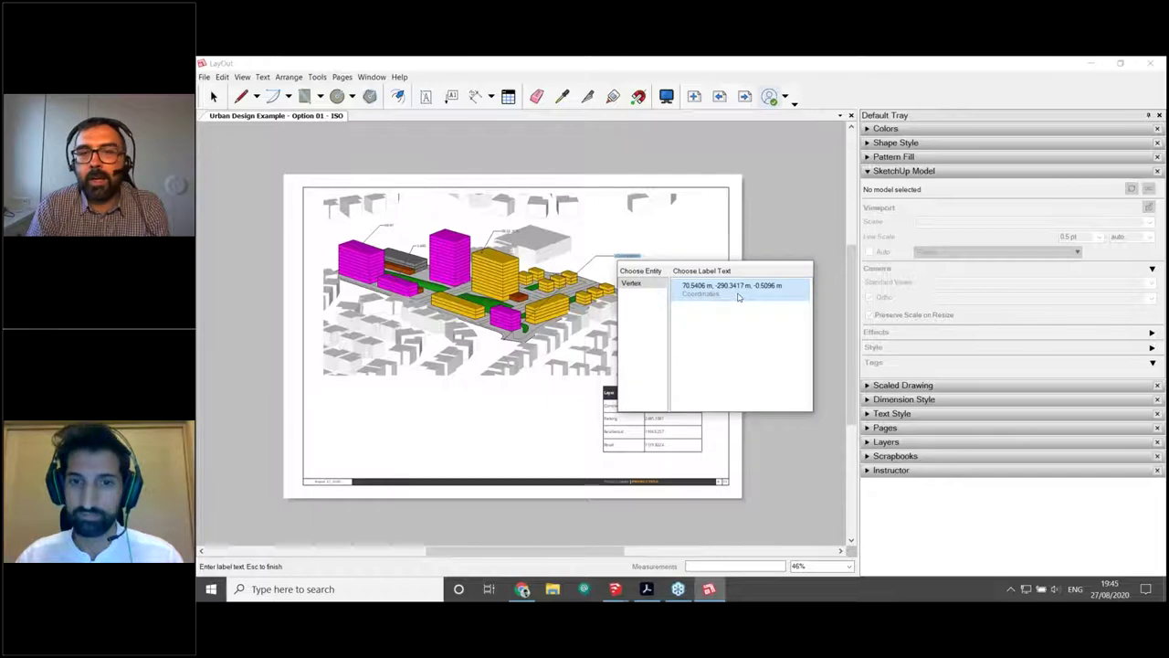
click(737, 287)
click(213, 95)
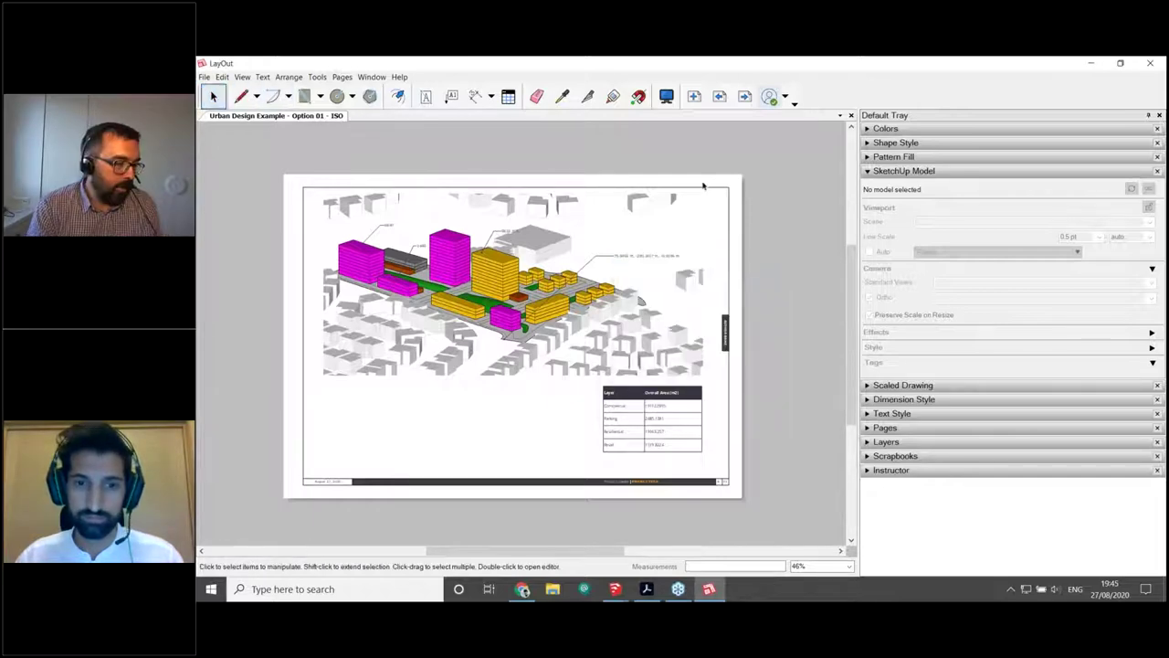
scroll(694, 254, up, 2)
scroll(644, 259, up, 4)
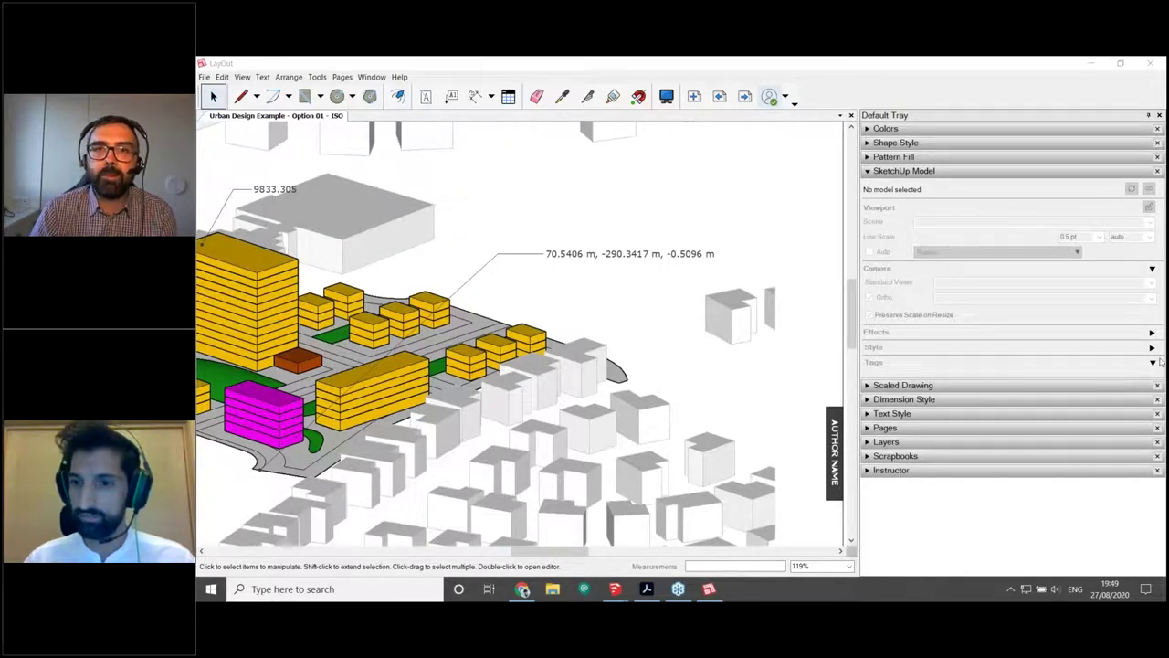
Switch to the Colorado_Masterplan.skp model in SketchUp
click(847, 100)
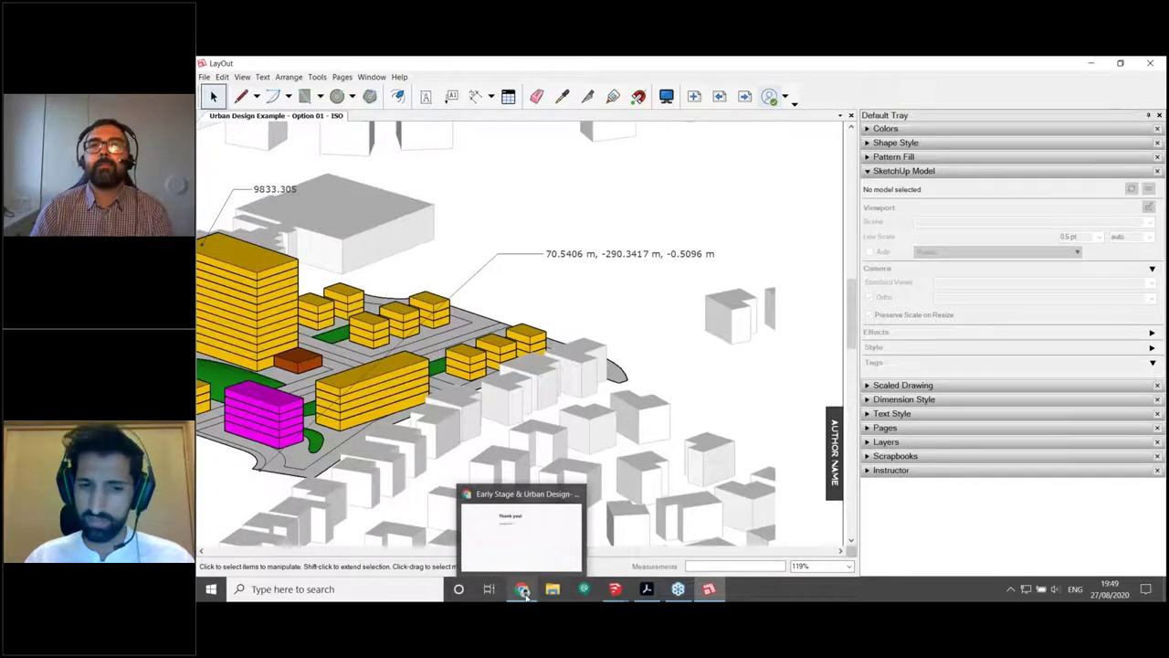
mouse_move(612, 594)
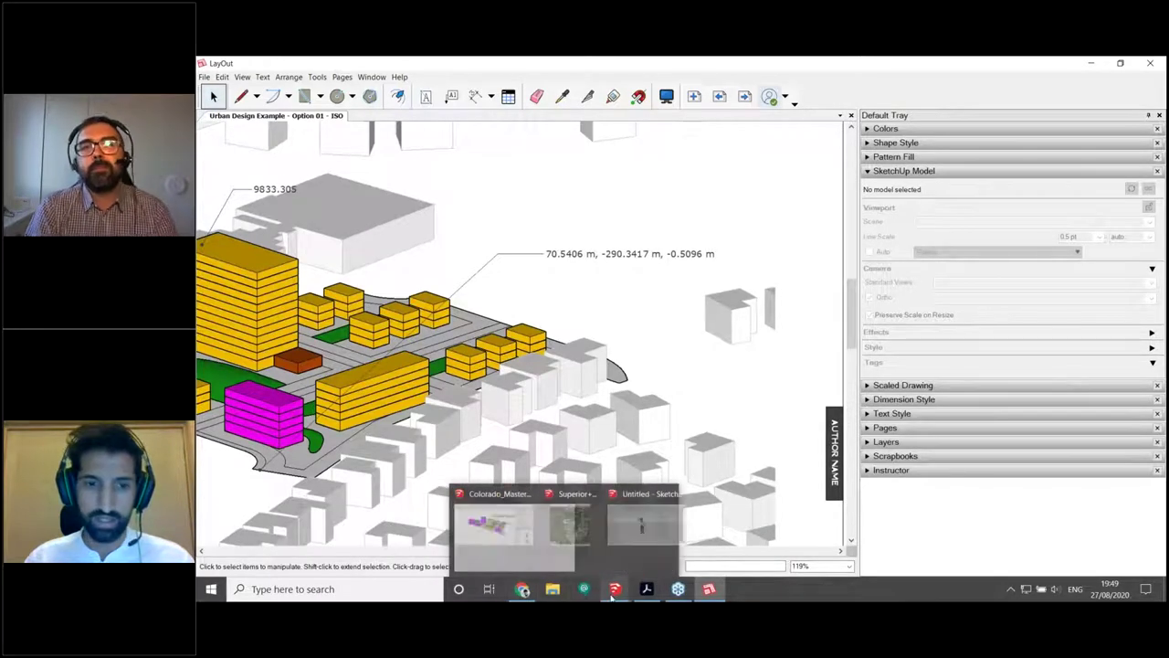
click(496, 519)
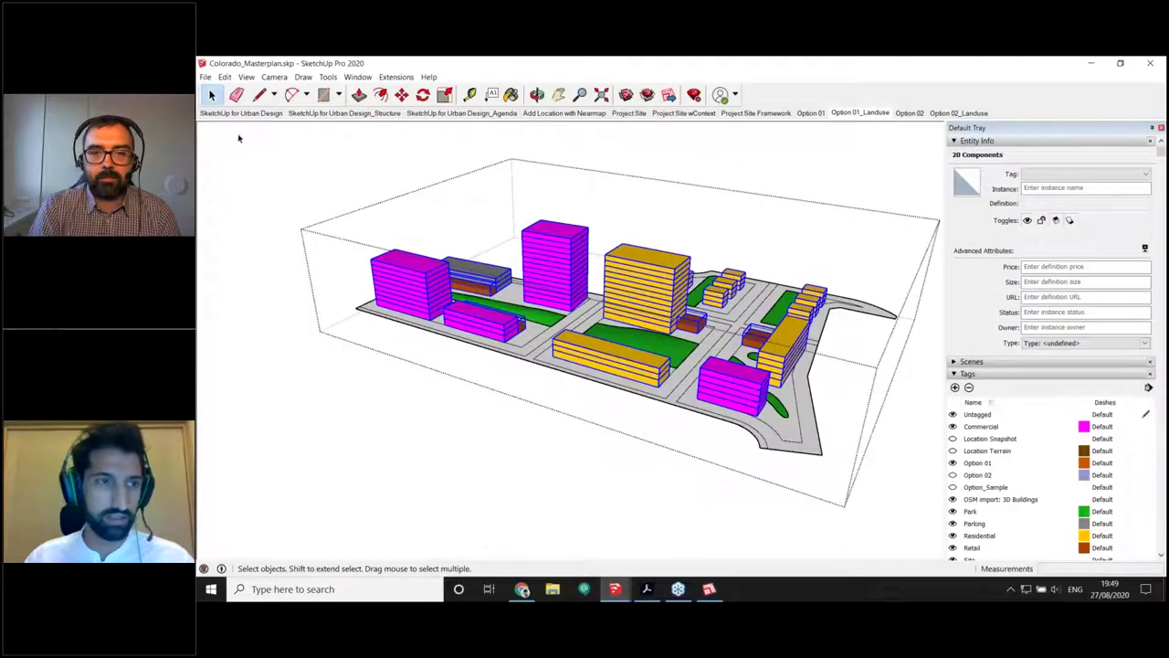
Open the file import dialog to examine the importable files in the MODELS folder, and close it without importing
click(206, 78)
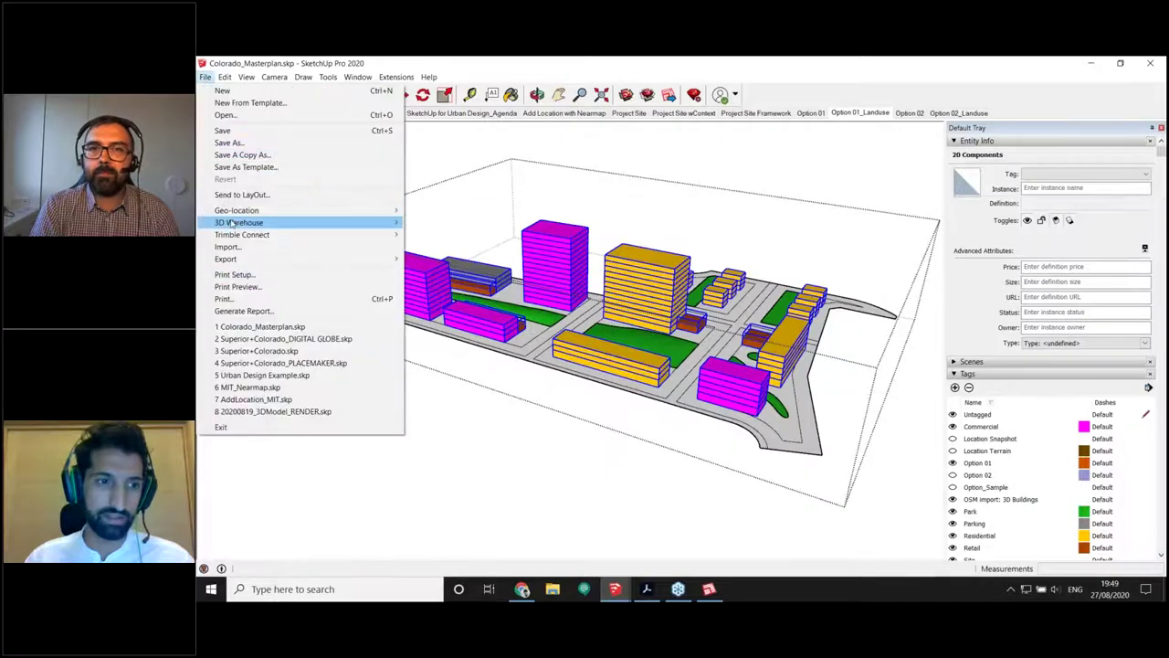
click(237, 247)
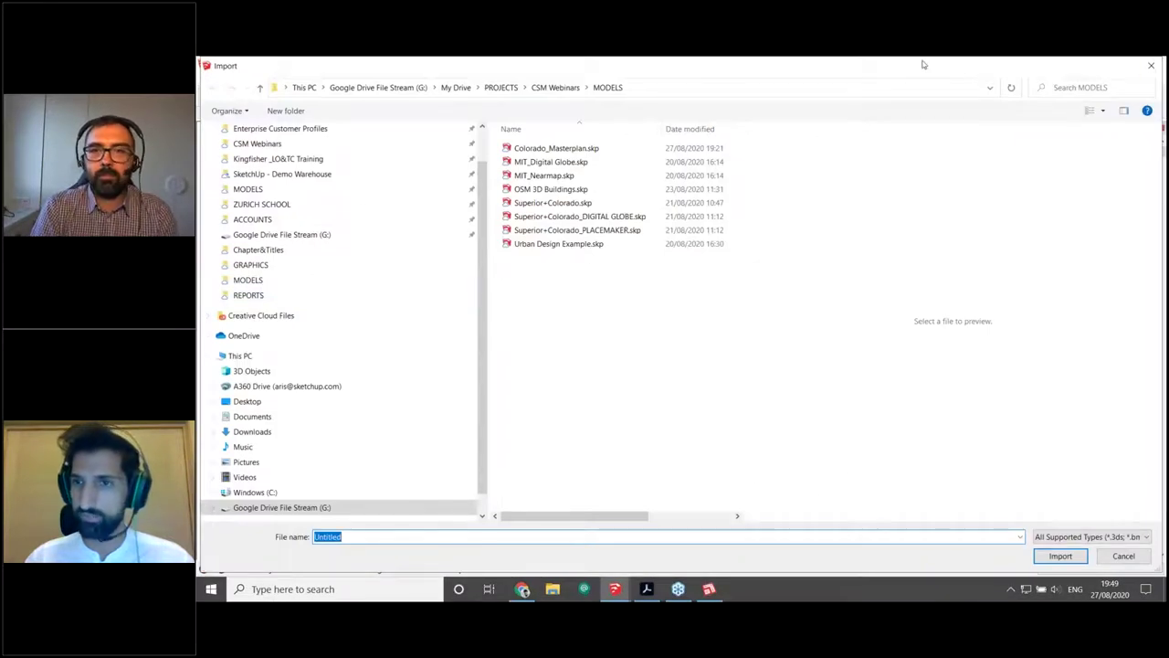
click(1116, 559)
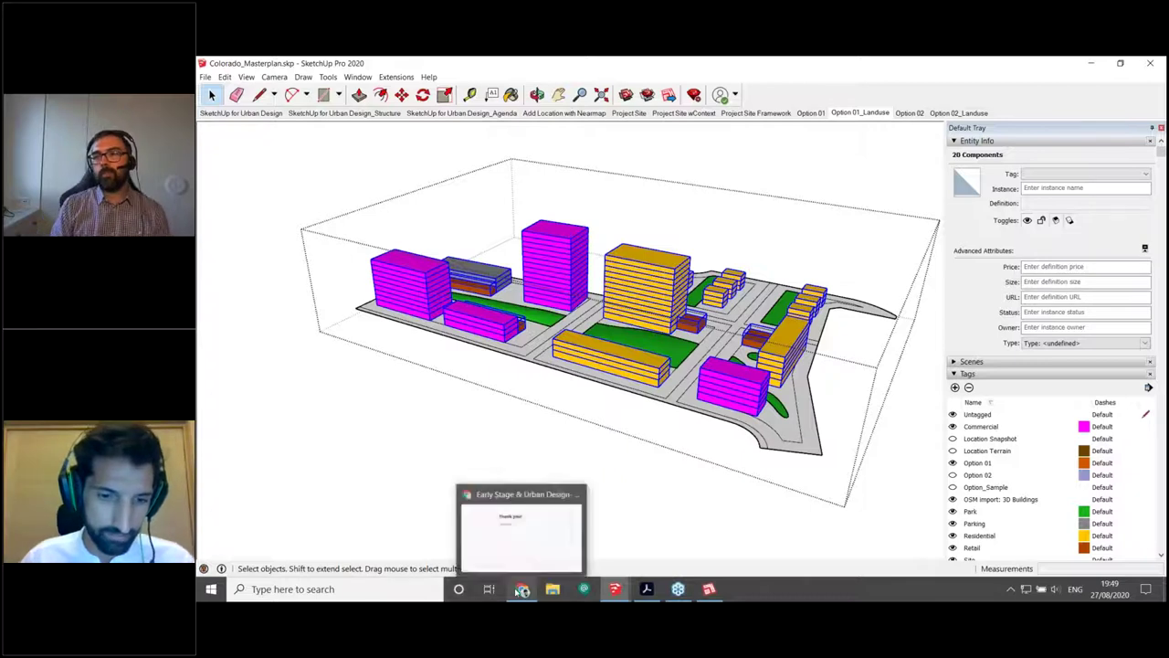
Switch to the slide presentation in Chrome and advance from the "Thank you!" slide to the following slide
mouse_move(615, 590)
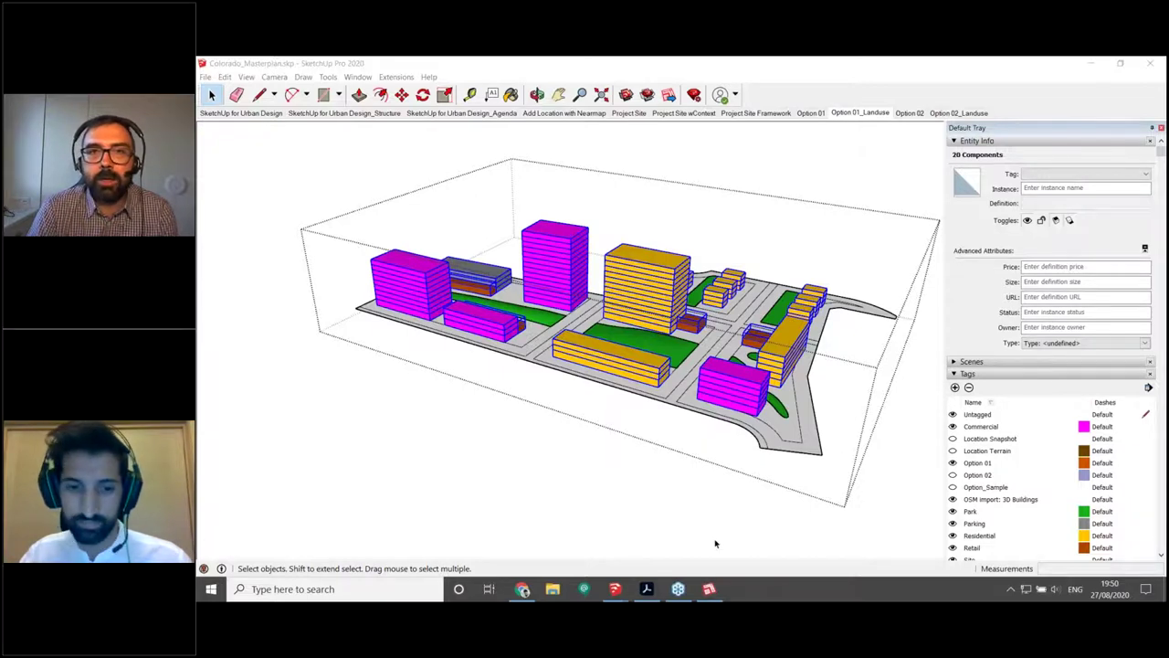
mouse_move(518, 596)
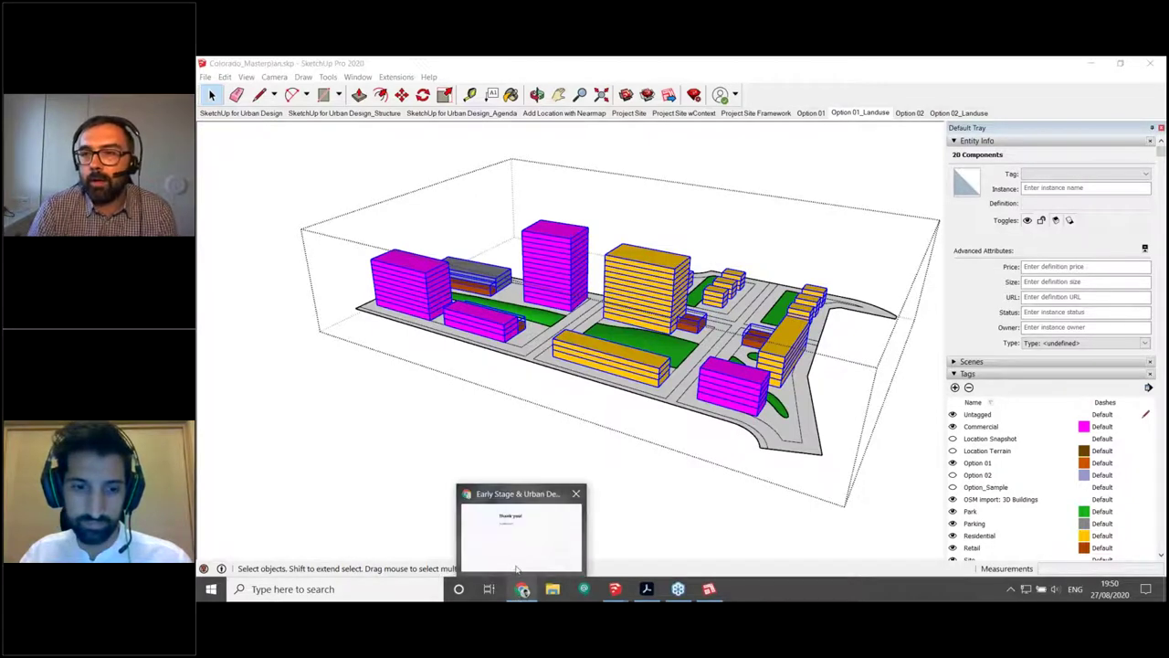
mouse_move(516, 569)
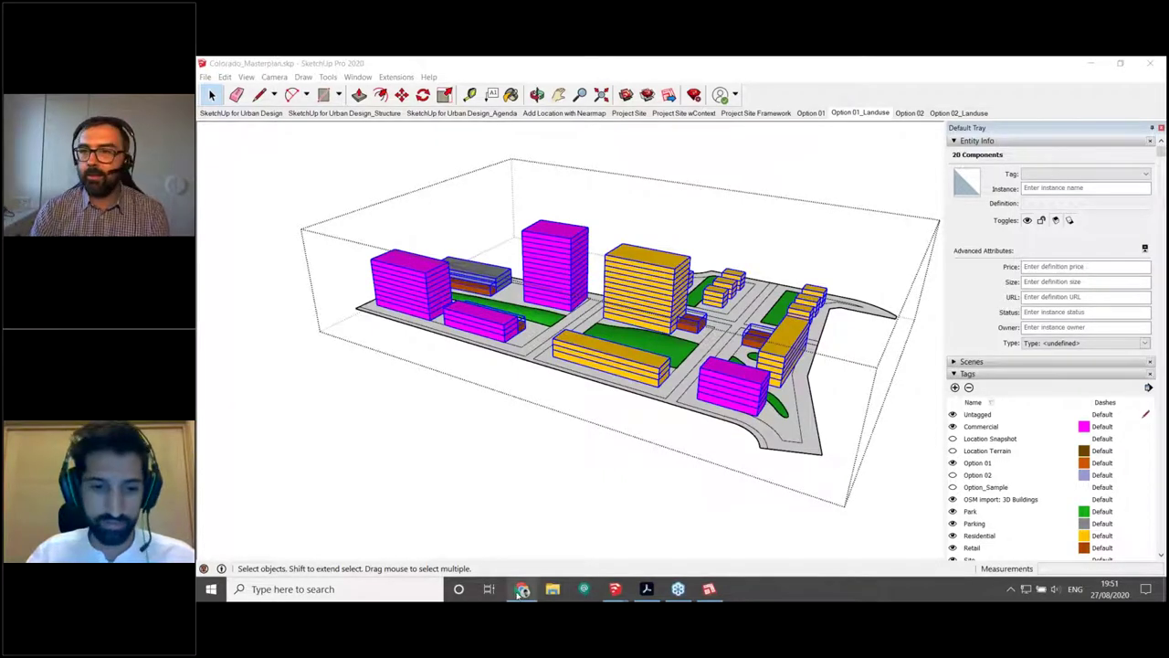
click(522, 554)
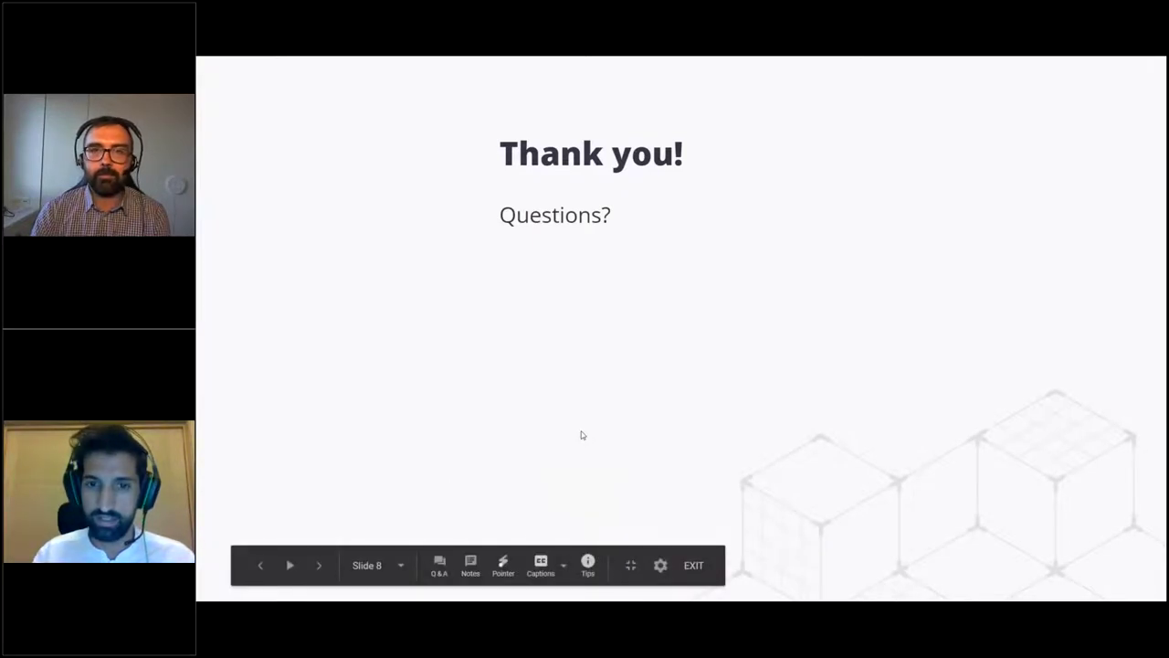
key(Right)
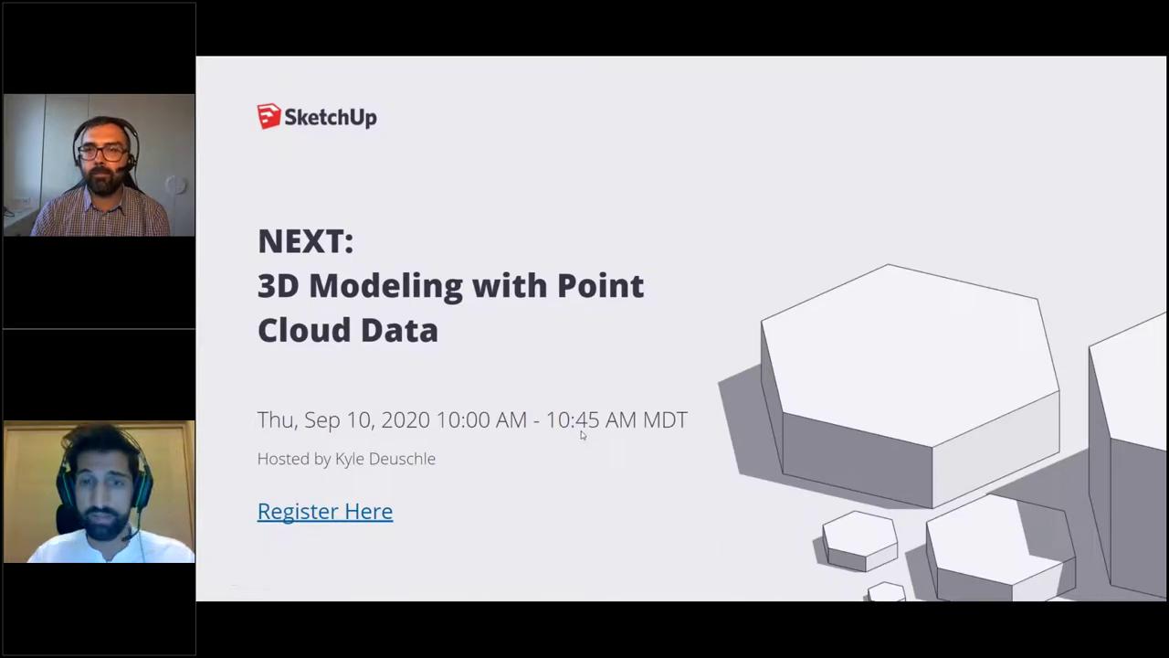